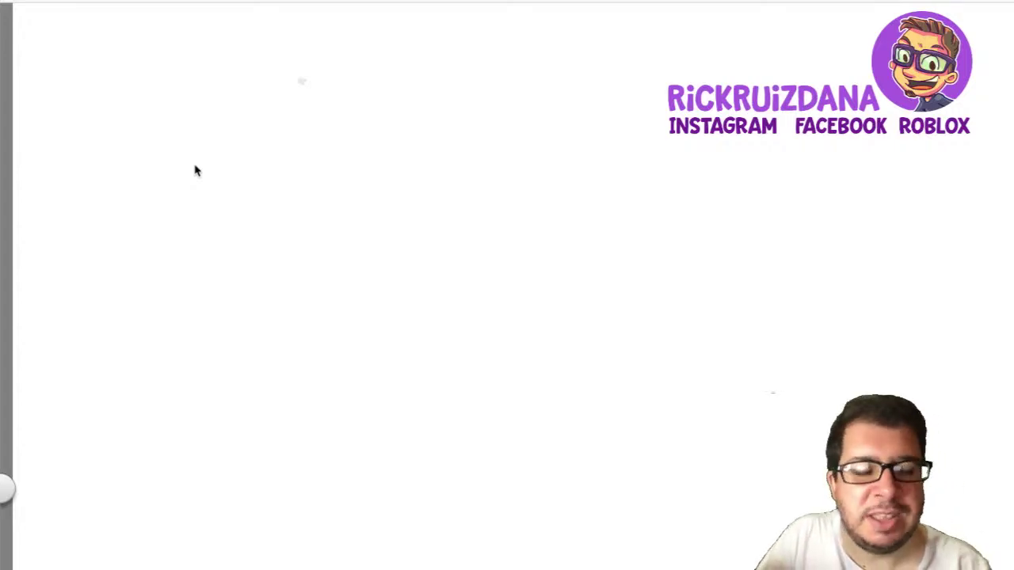
Display the tool and colour palettes and choose the purple swatch (RGB 104, 38, 196) as the pencil colour.
key(Tab)
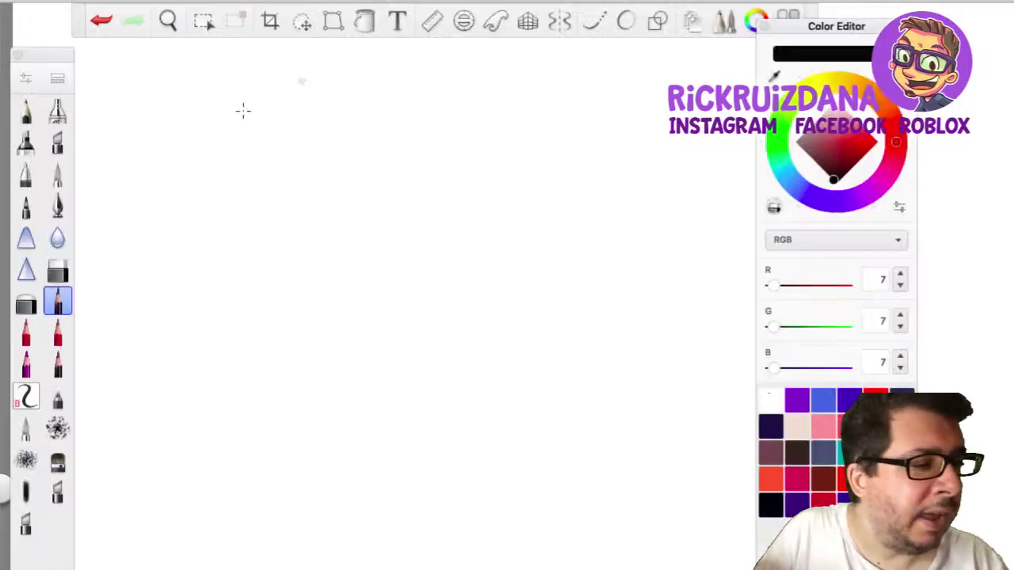
click(798, 402)
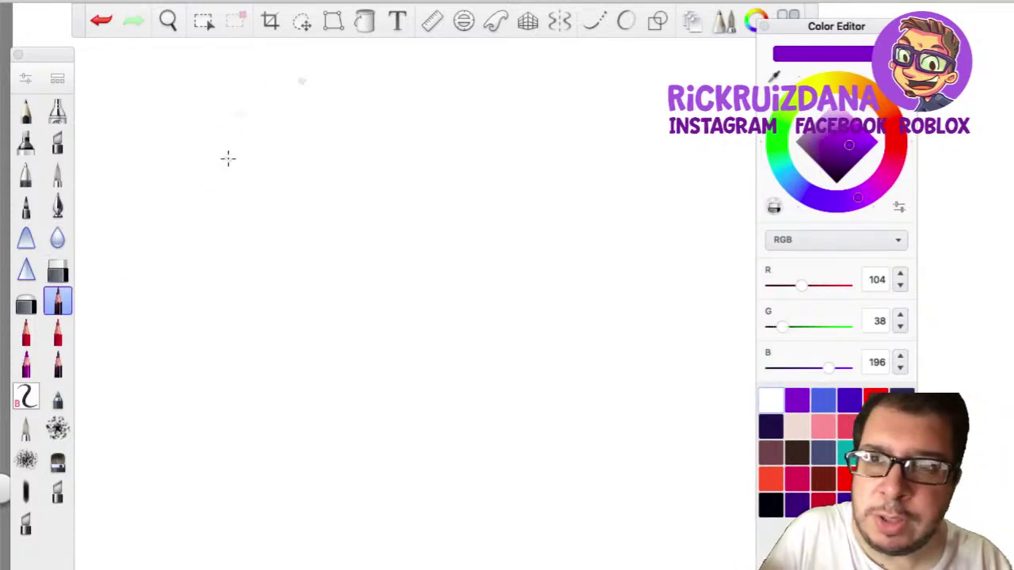
drag(267, 163, 270, 176)
key(super+z)
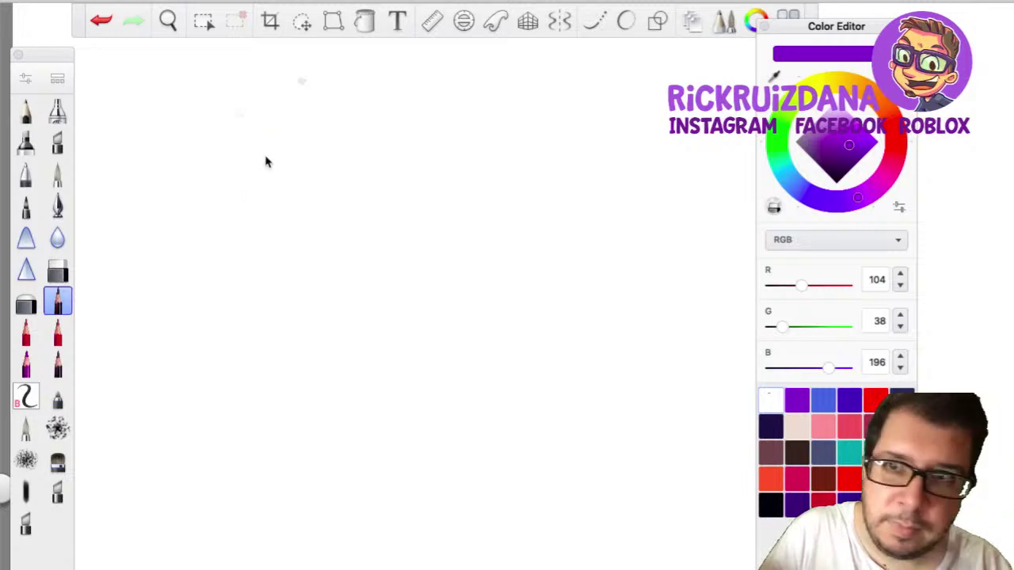
key(space)
drag(434, 251, 425, 391)
key(space)
mouse_move(371, 423)
mouse_down()
mouse_move(333, 441)
mouse_move(532, 346)
mouse_move(455, 430)
mouse_move(472, 407)
mouse_move(450, 417)
mouse_up()
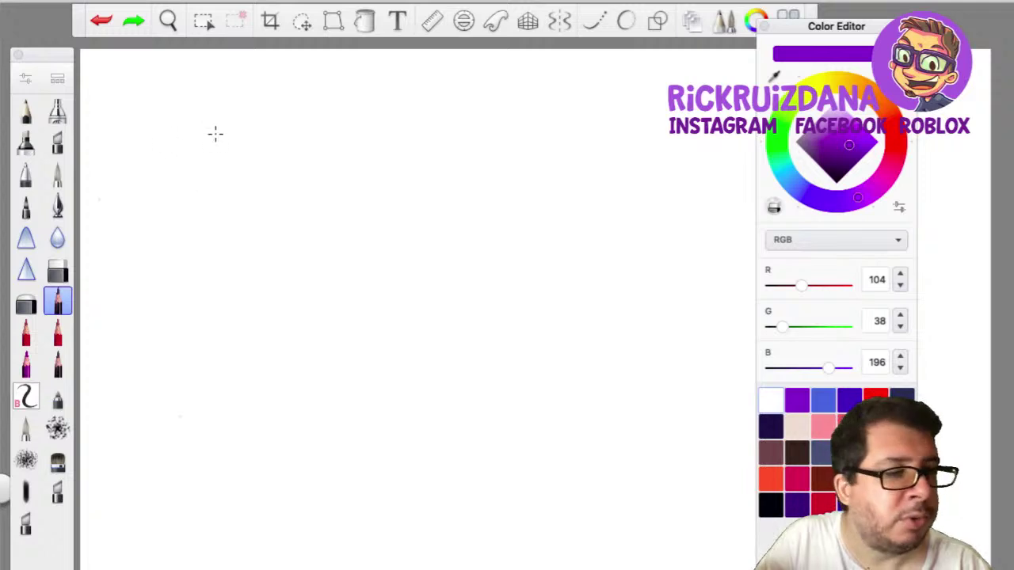
mouse_move(188, 154)
mouse_down()
mouse_move(181, 169)
mouse_move(221, 176)
mouse_up()
drag(194, 135, 171, 202)
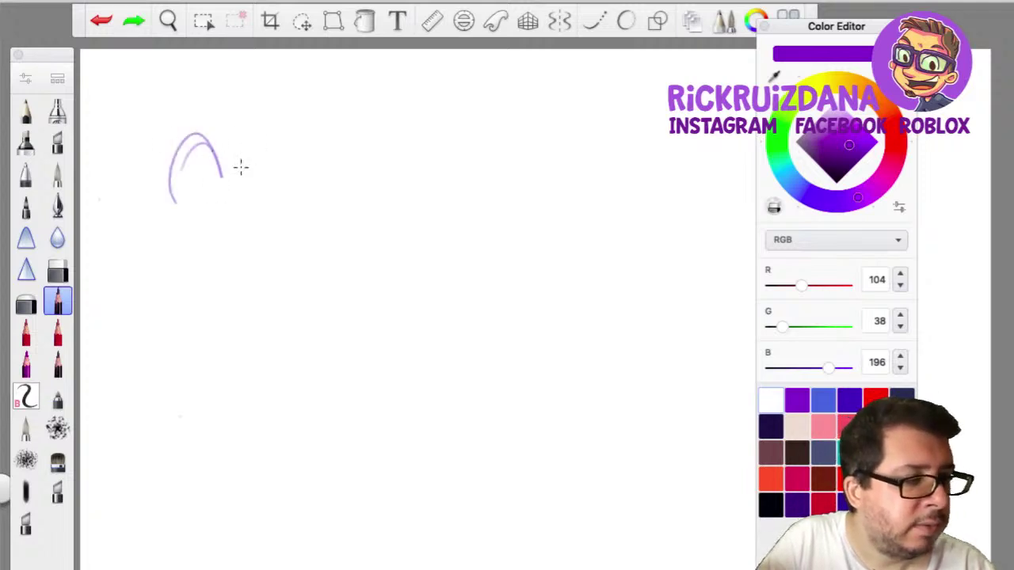
key(super+z)
drag(232, 164, 244, 220)
key(super+z)
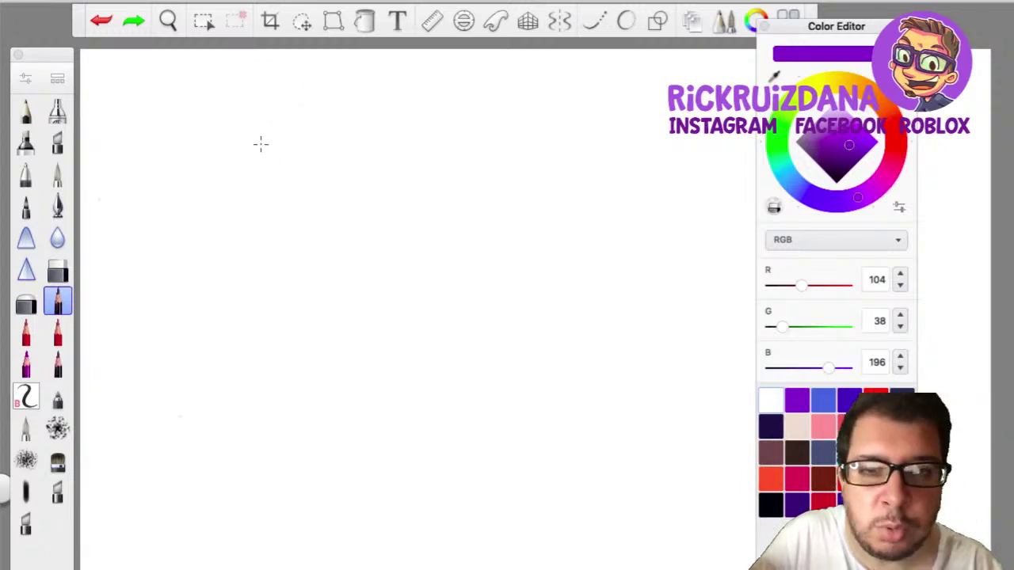
Sketch a head in the canvas's upper left area as a circle with a tapering angular jaw and an ear on each side.
mouse_move(296, 142)
mouse_down()
mouse_move(230, 148)
mouse_move(296, 149)
mouse_move(230, 170)
mouse_move(227, 125)
mouse_move(229, 162)
mouse_up()
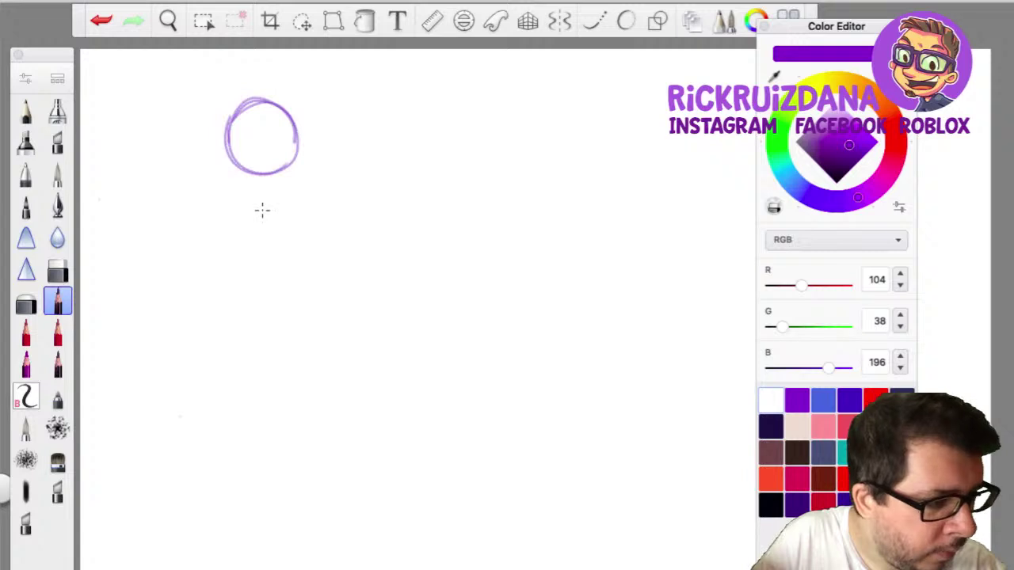
mouse_move(262, 210)
mouse_down()
mouse_move(278, 211)
mouse_move(296, 187)
mouse_move(290, 118)
mouse_up()
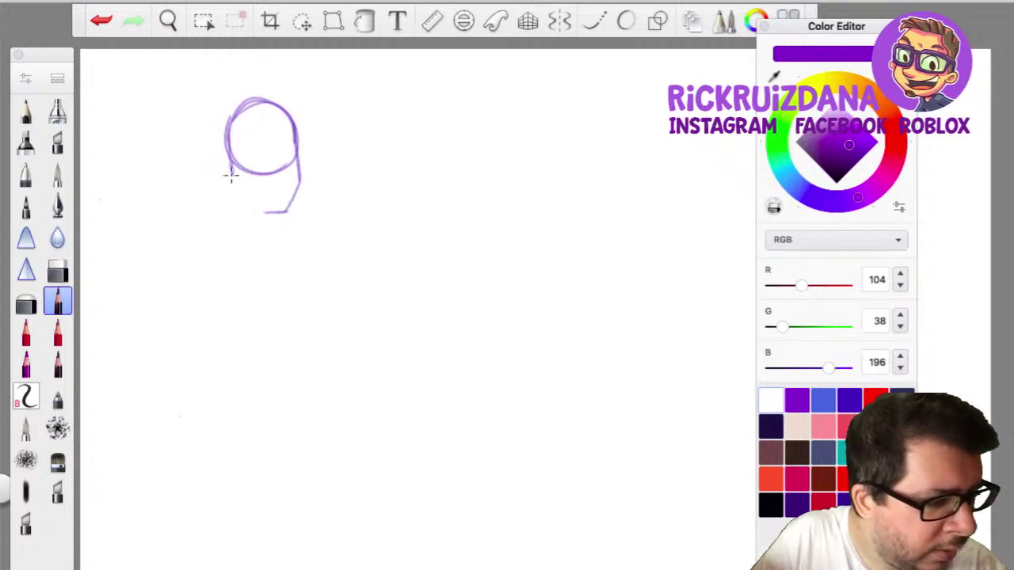
drag(229, 142, 232, 179)
mouse_move(264, 211)
mouse_down()
mouse_move(237, 187)
mouse_move(262, 211)
mouse_up()
mouse_move(228, 150)
mouse_down()
mouse_move(222, 181)
mouse_move(231, 178)
mouse_up()
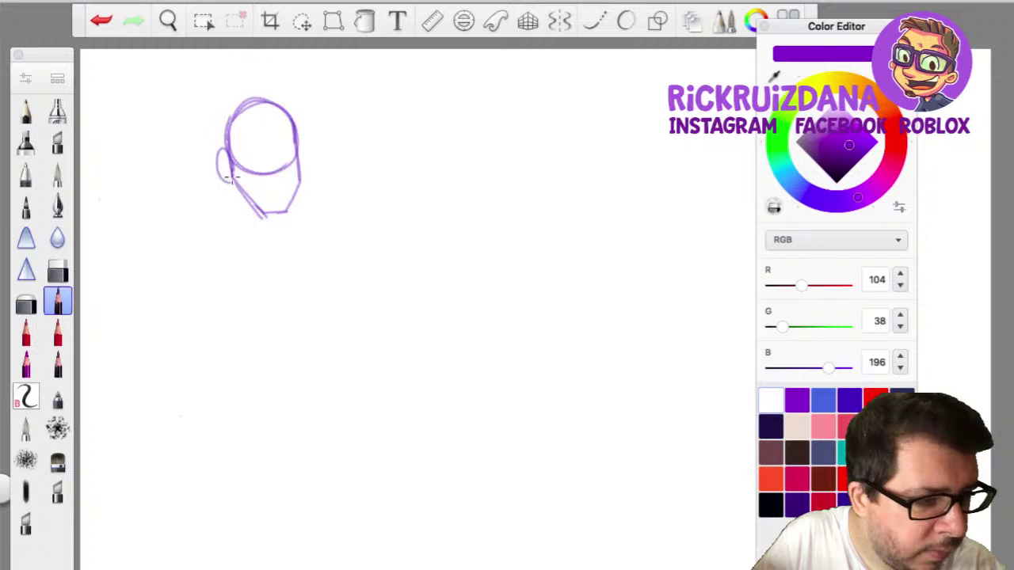
drag(301, 179, 306, 147)
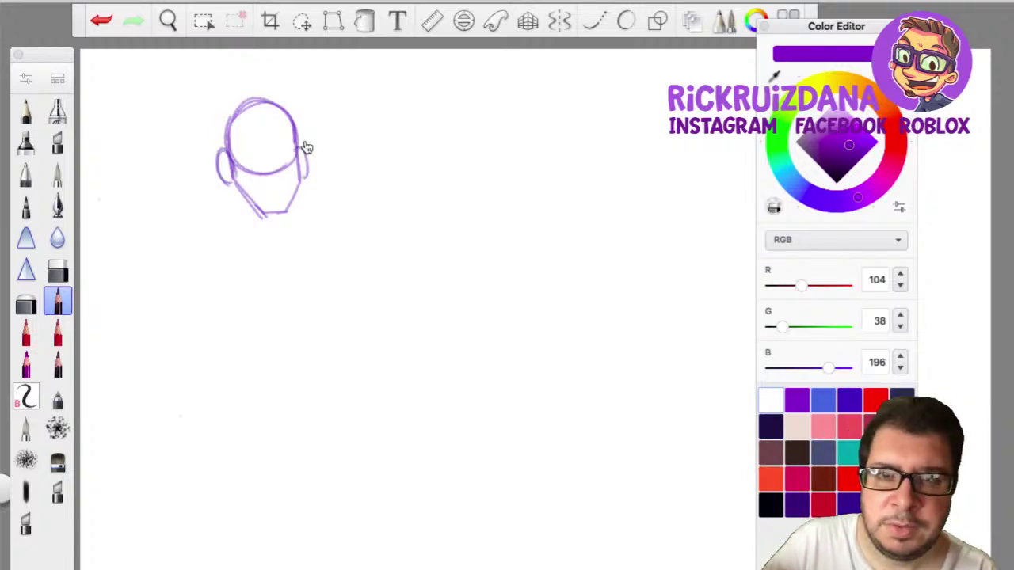
key(Tab)
key(Tab)
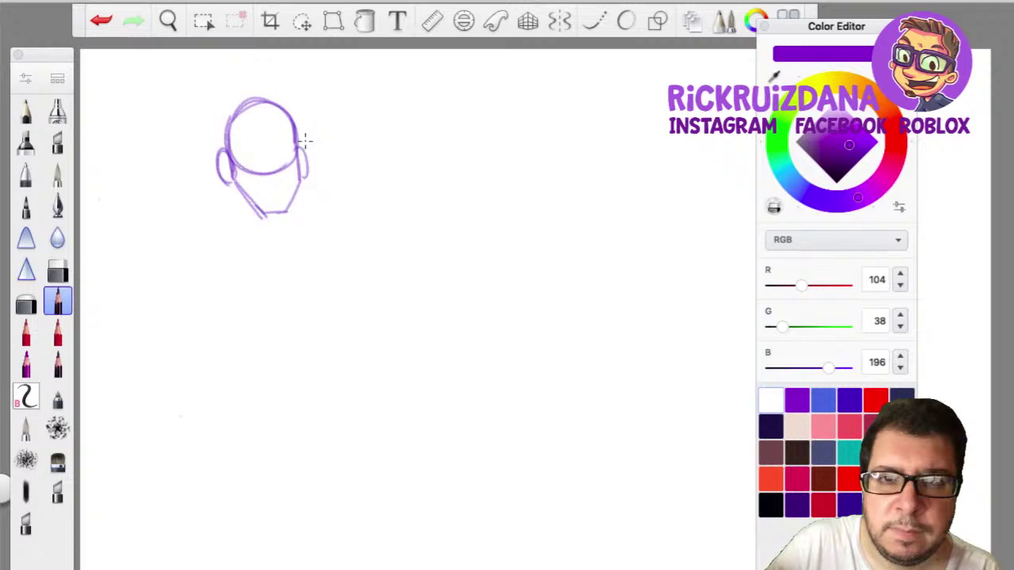
key(Tab)
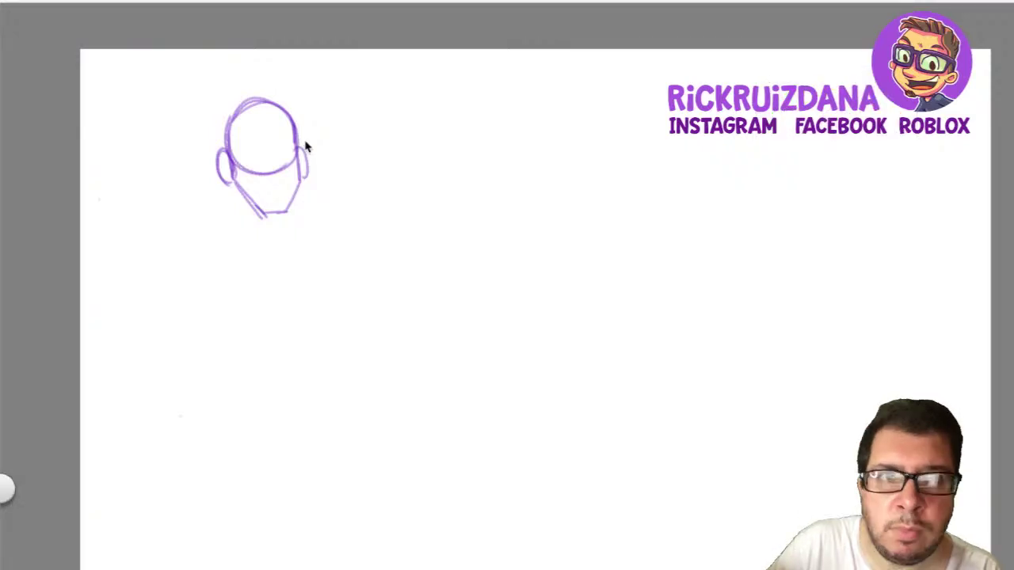
key(Tab)
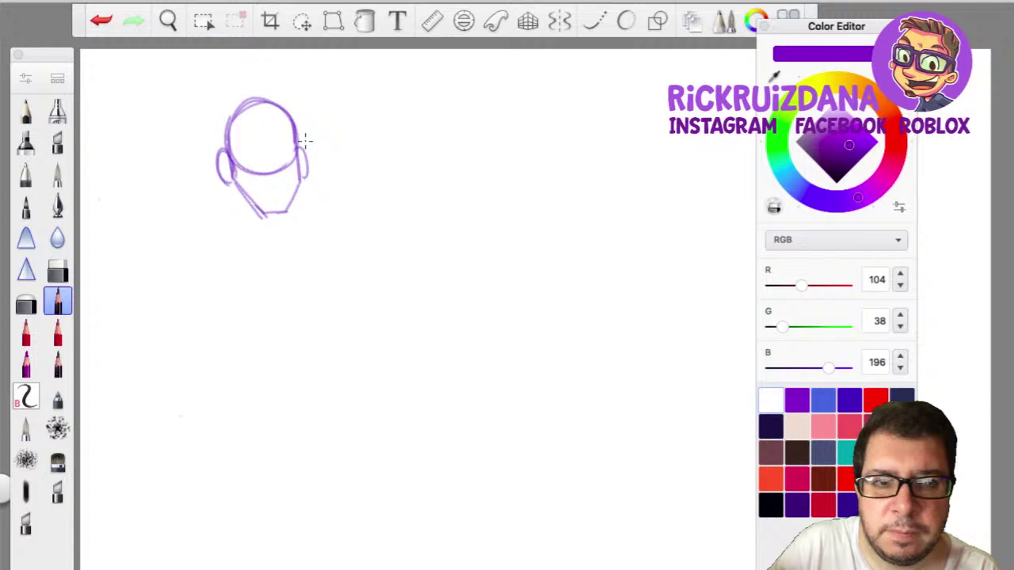
key(Tab)
key(Tab)
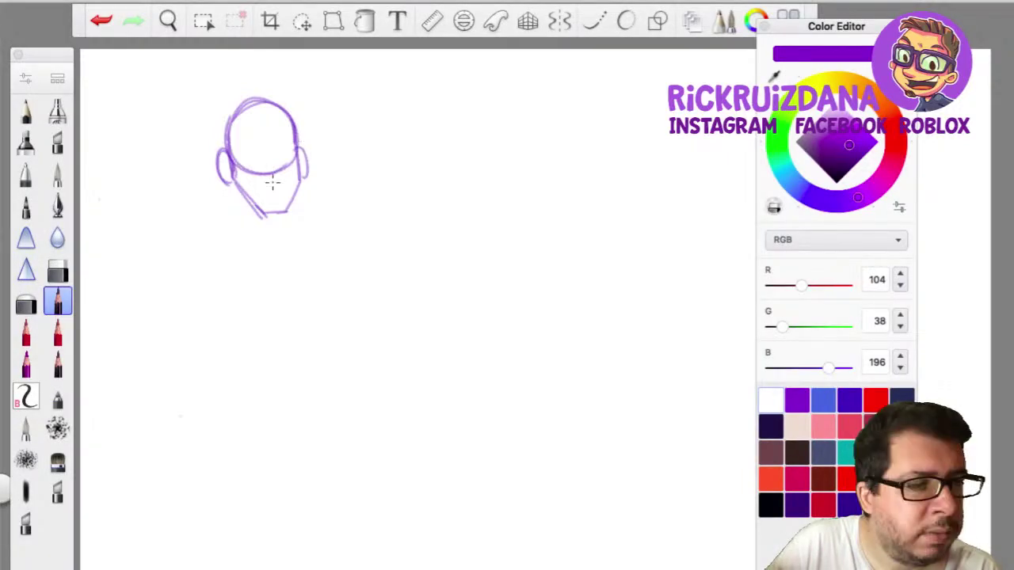
key(Tab)
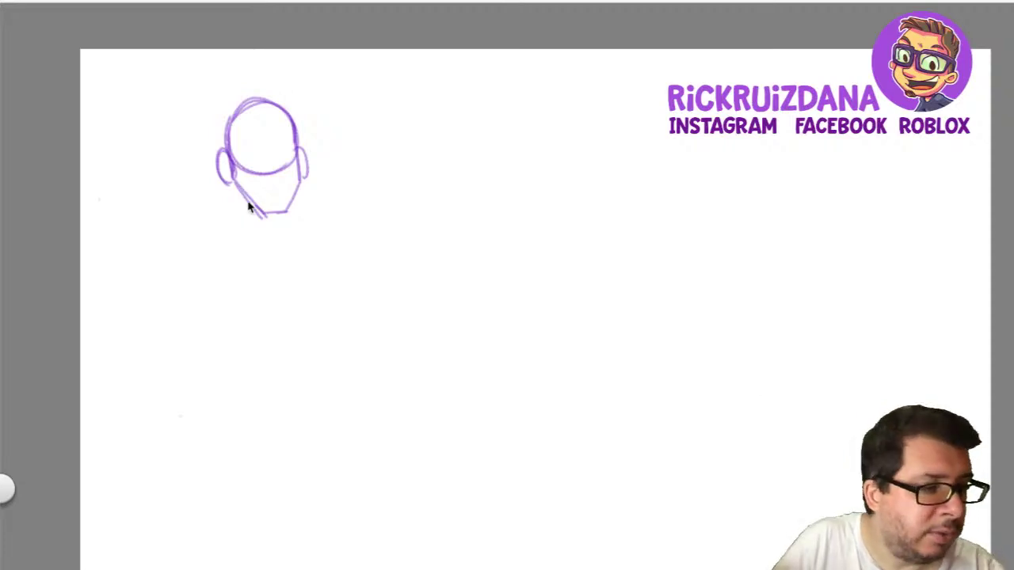
key(Tab)
Sketch the neck, the two shoulder lines and the inward-tapering sides of the chest below the head.
mouse_move(244, 204)
mouse_down()
mouse_move(239, 231)
mouse_move(275, 231)
mouse_up()
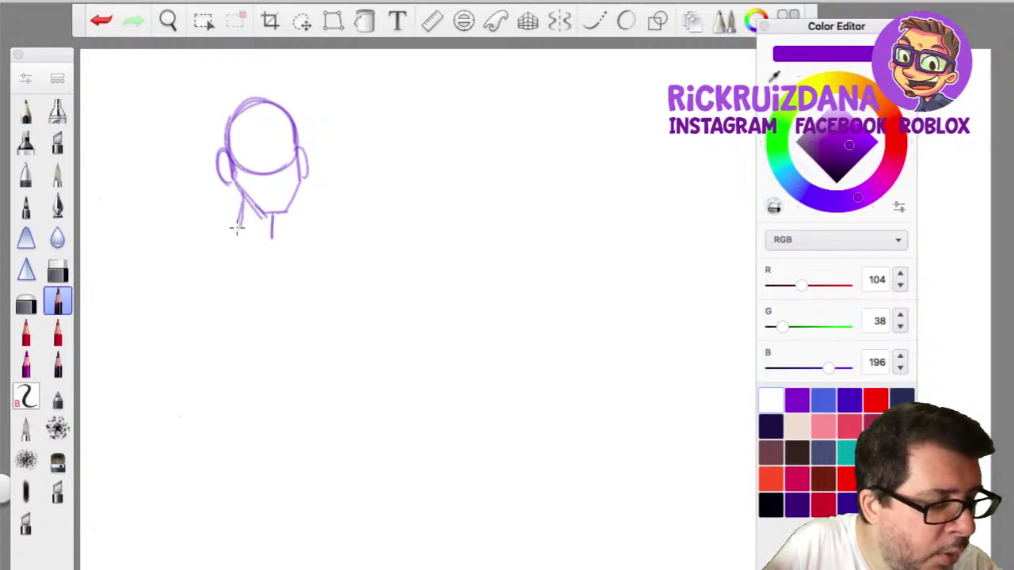
mouse_move(177, 235)
mouse_down()
mouse_move(241, 225)
mouse_move(310, 236)
mouse_up()
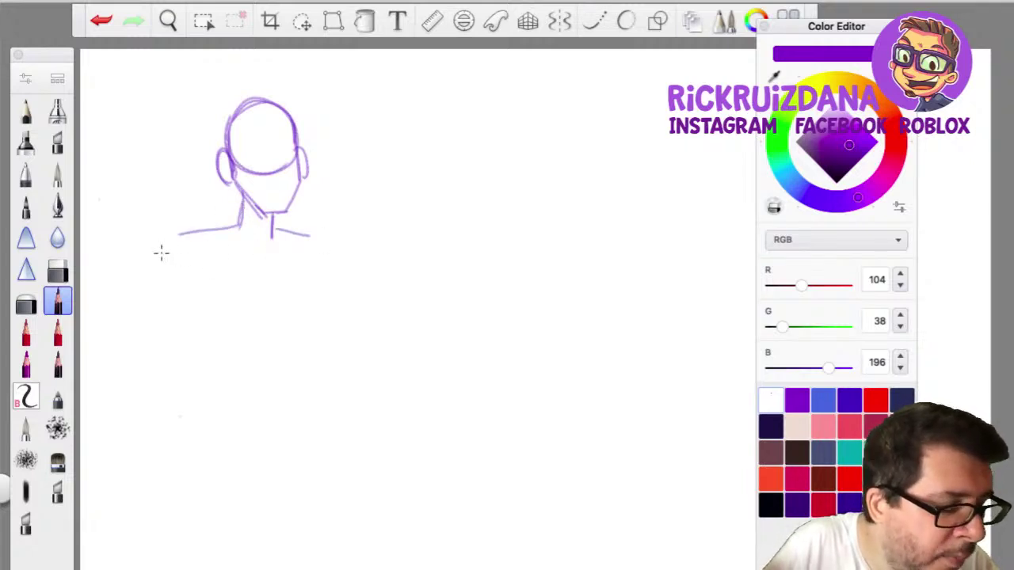
drag(168, 288, 202, 355)
mouse_move(201, 353)
mouse_down()
mouse_move(171, 245)
mouse_move(206, 357)
mouse_up()
mouse_move(306, 355)
mouse_down()
mouse_move(325, 253)
mouse_move(331, 319)
mouse_move(315, 343)
mouse_up()
Draw an arched lower edge for the rib cage and a vertical centre line down the torso.
mouse_move(375, 441)
mouse_down()
mouse_move(468, 412)
mouse_move(466, 350)
mouse_up()
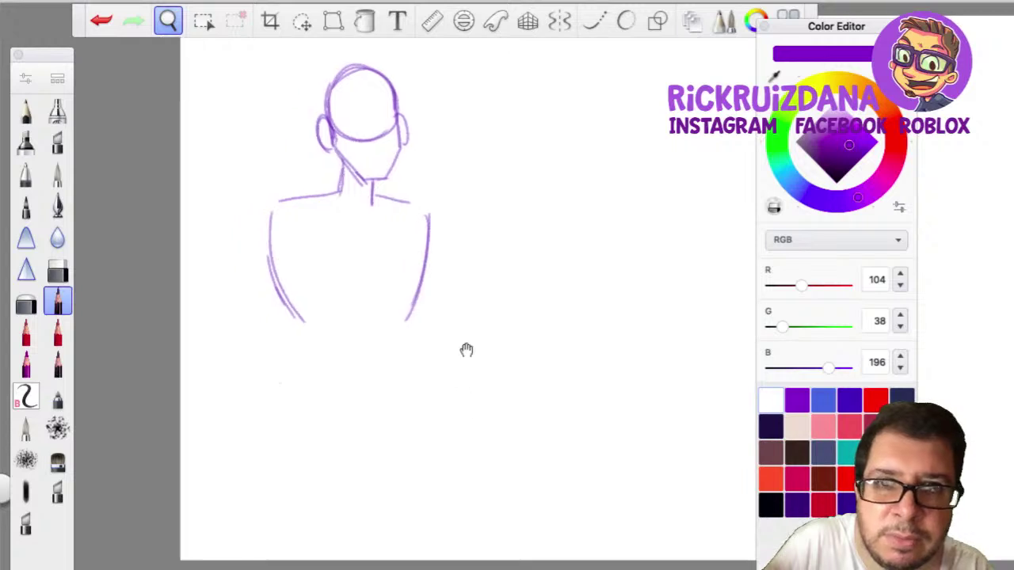
drag(305, 312, 404, 300)
drag(362, 207, 363, 227)
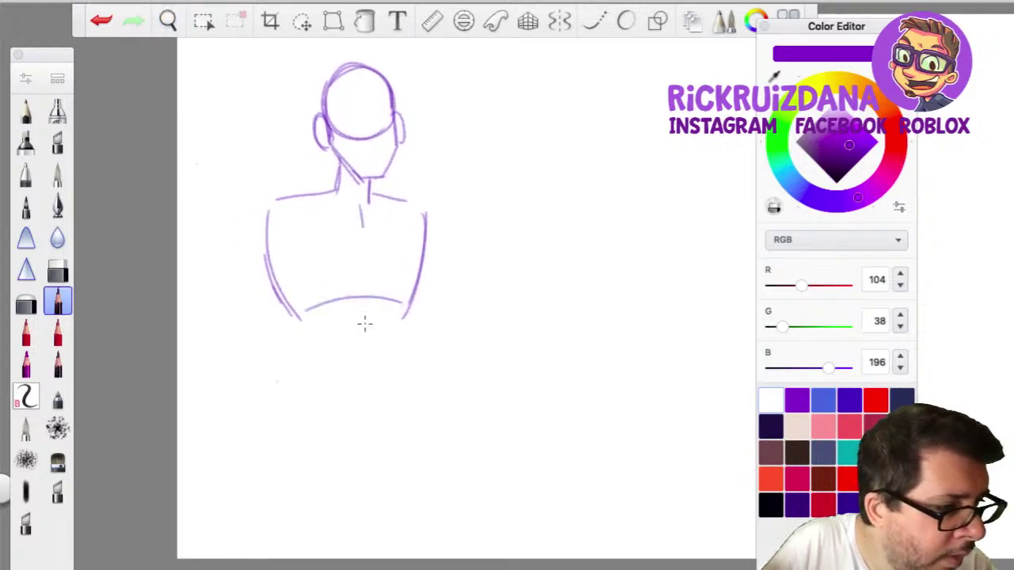
drag(364, 323, 358, 387)
Draw both sides of the waist and two downward-bowed curves across the lower abdomen.
drag(291, 358, 300, 315)
drag(406, 296, 400, 362)
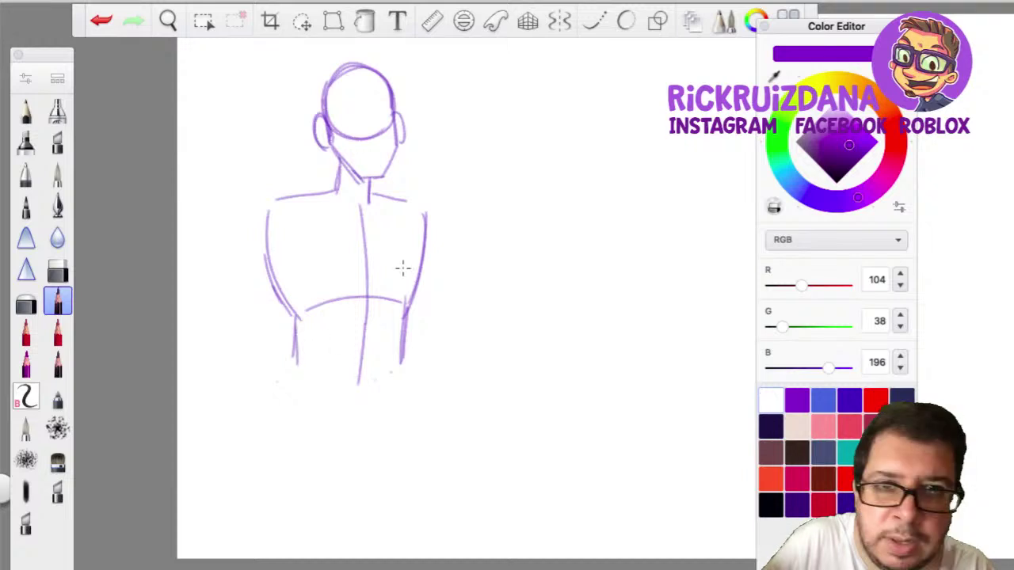
drag(298, 358, 400, 366)
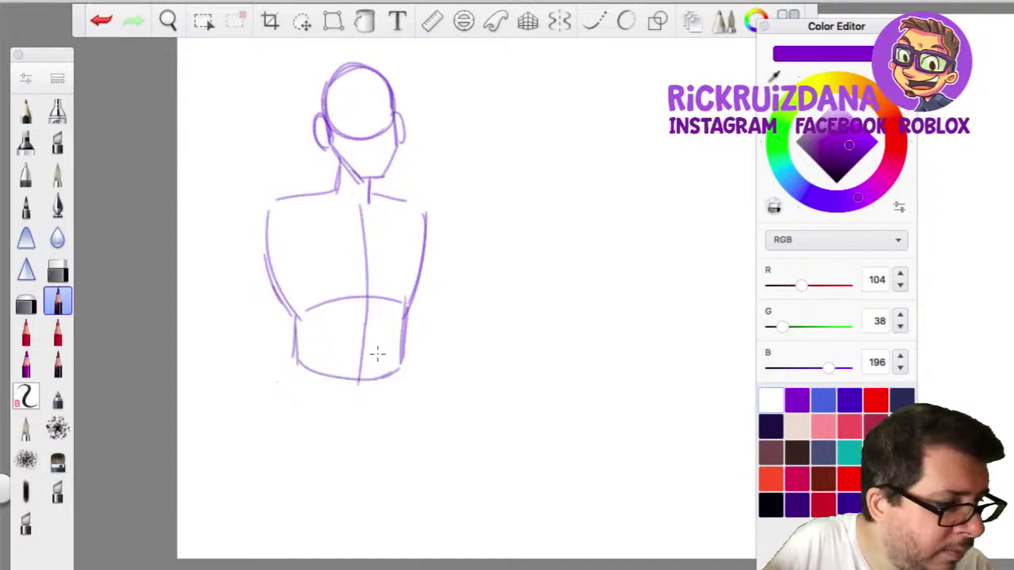
drag(304, 342, 405, 336)
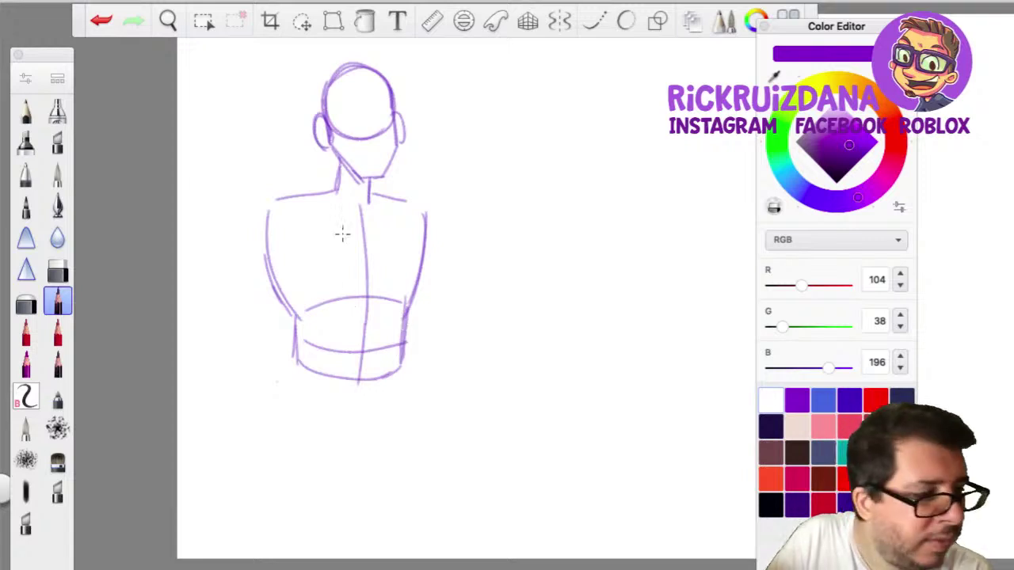
Sketch the pelvis as outer hip lines that slope inward to a short flat crotch line.
drag(296, 358, 285, 393)
drag(404, 366, 401, 400)
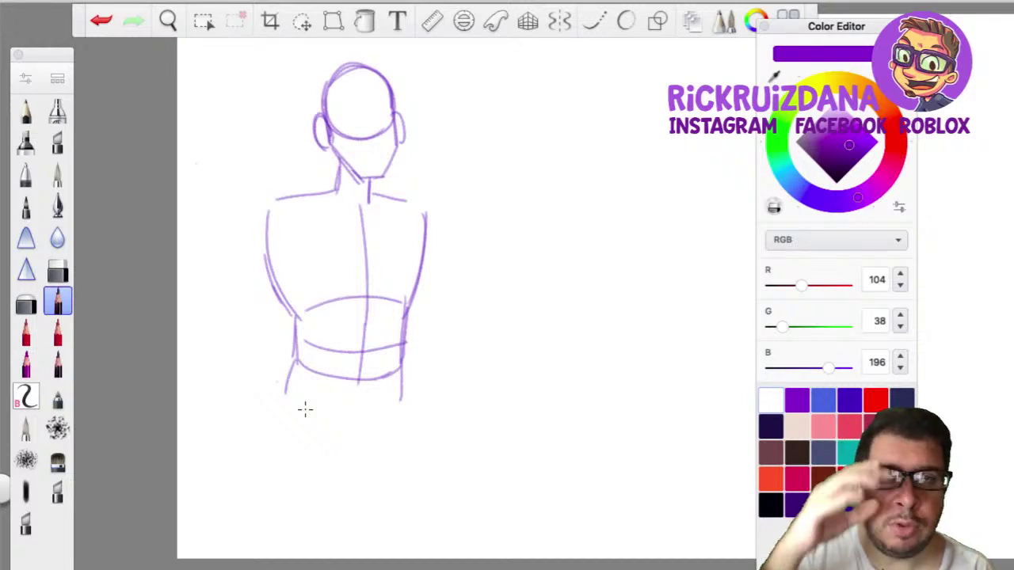
drag(286, 385, 294, 361)
mouse_move(335, 437)
mouse_down()
mouse_move(361, 440)
mouse_move(394, 412)
mouse_up()
drag(285, 386, 337, 436)
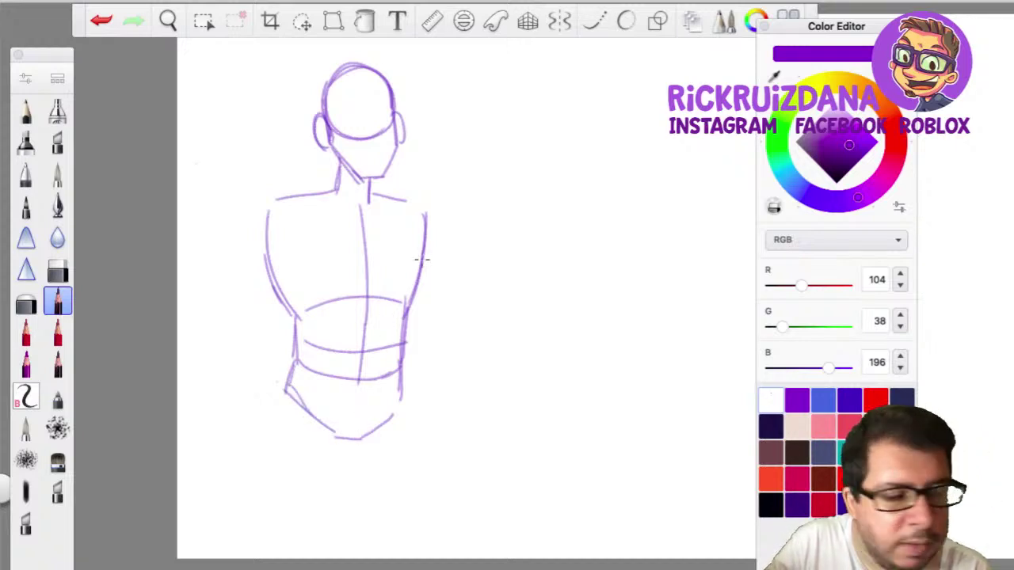
Sketch both thighs down from the pelvis, one angled outward and the other nearly vertical.
drag(284, 385, 249, 504)
drag(333, 437, 300, 513)
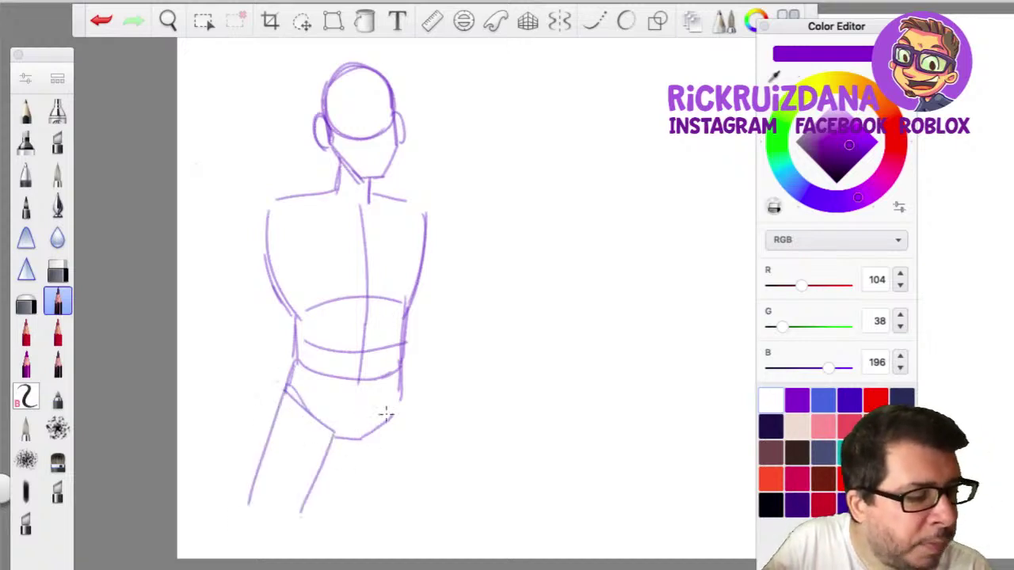
drag(401, 372, 394, 514)
drag(349, 438, 352, 518)
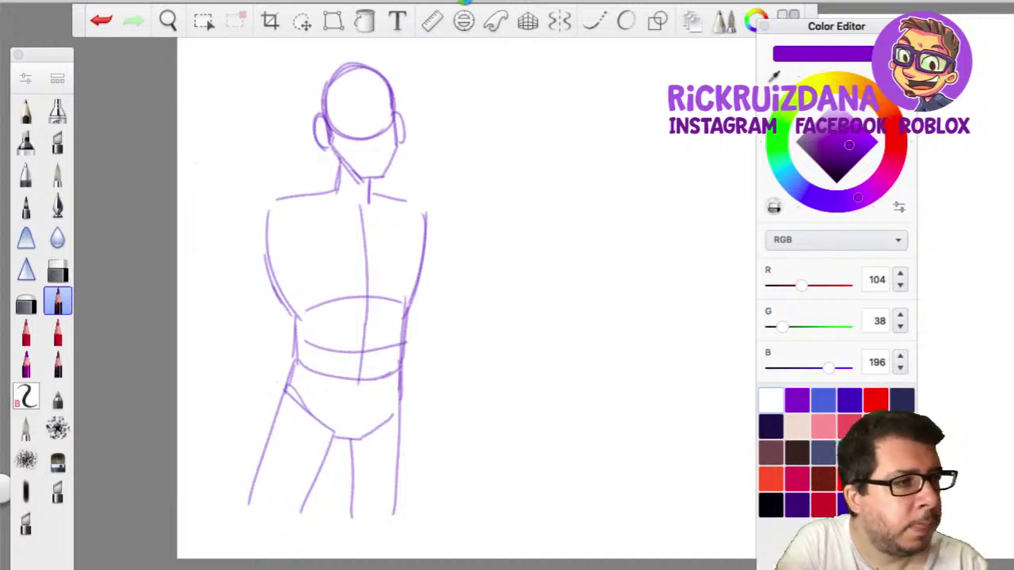
Open the save dialog for the purple figure sketch.
drag(468, 4, 460, 4)
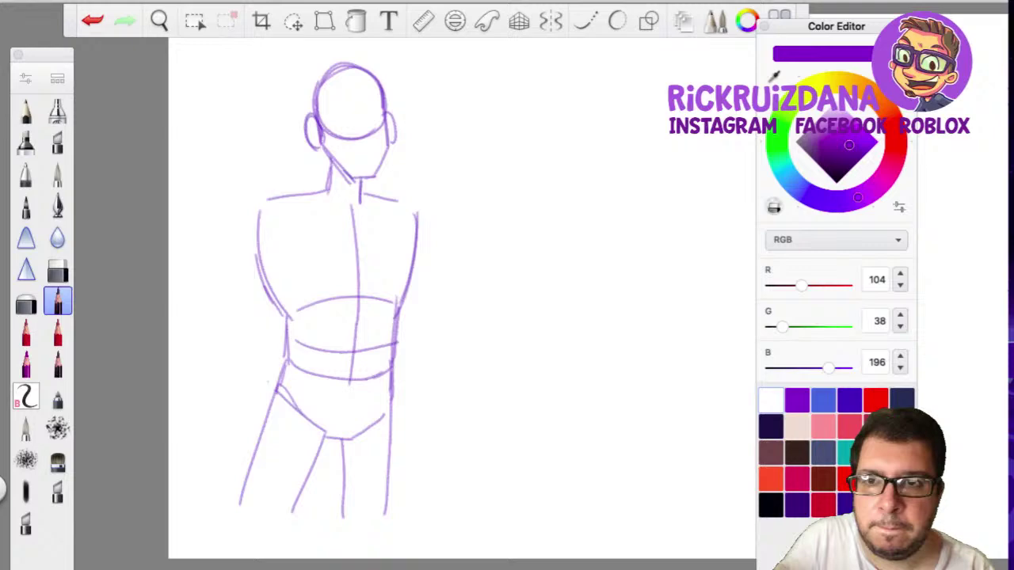
key(super+s)
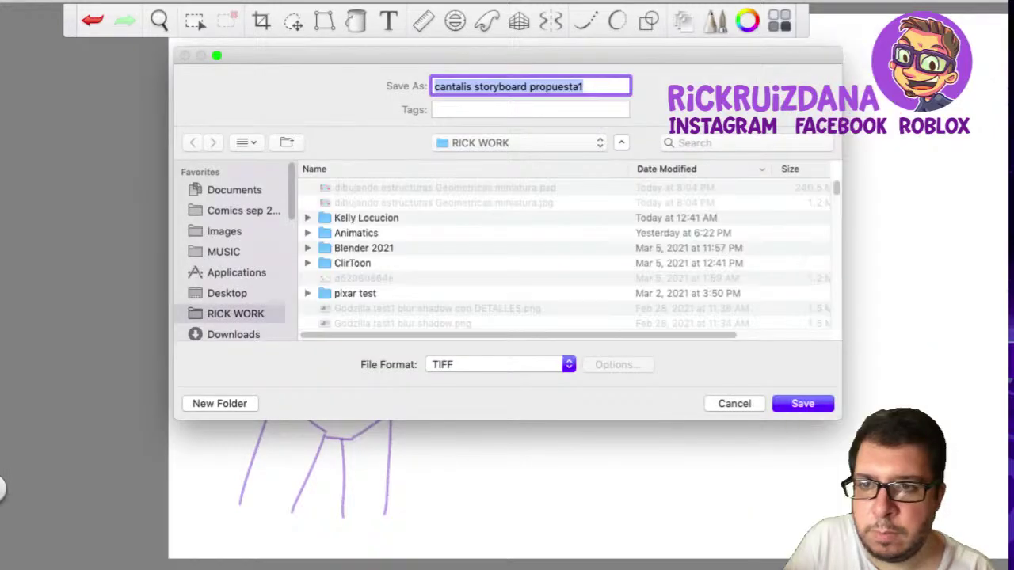
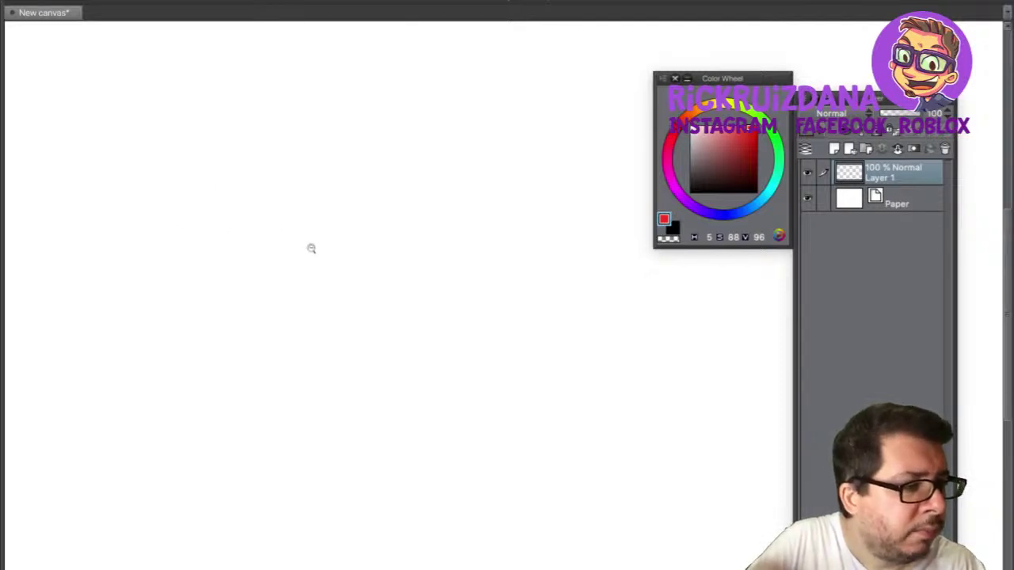
click(310, 249)
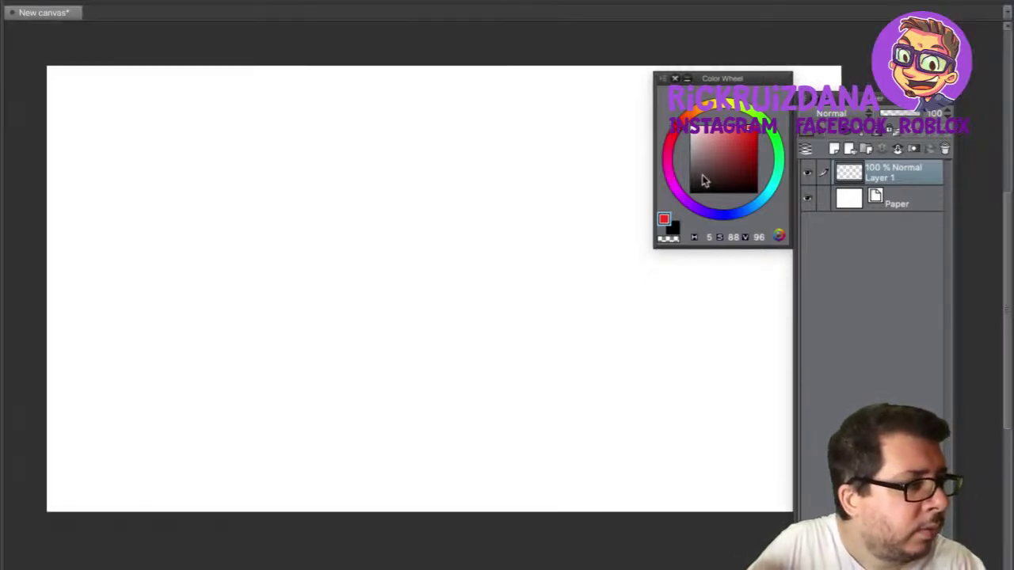
mouse_move(198, 125)
mouse_down()
mouse_move(252, 109)
mouse_move(278, 380)
mouse_up()
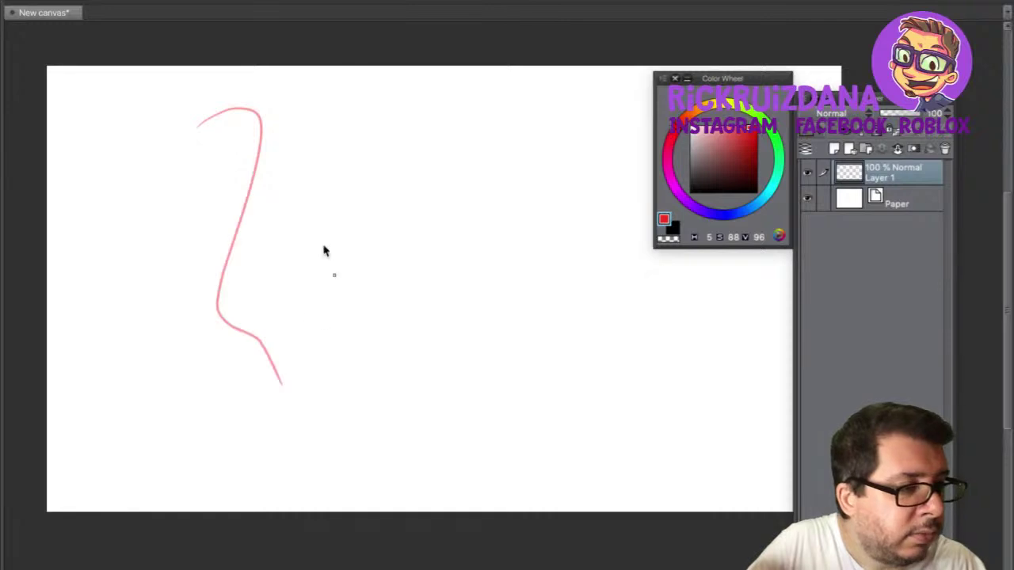
key(ctrl+z)
Hide the palettes and sketch a red bust on Layer 1, with round head, jaw, ears, neck, shoulders and tapering chest sides.
scroll(224, 202, up, 1)
mouse_move(219, 209)
mouse_down()
mouse_move(327, 259)
mouse_move(317, 235)
mouse_up()
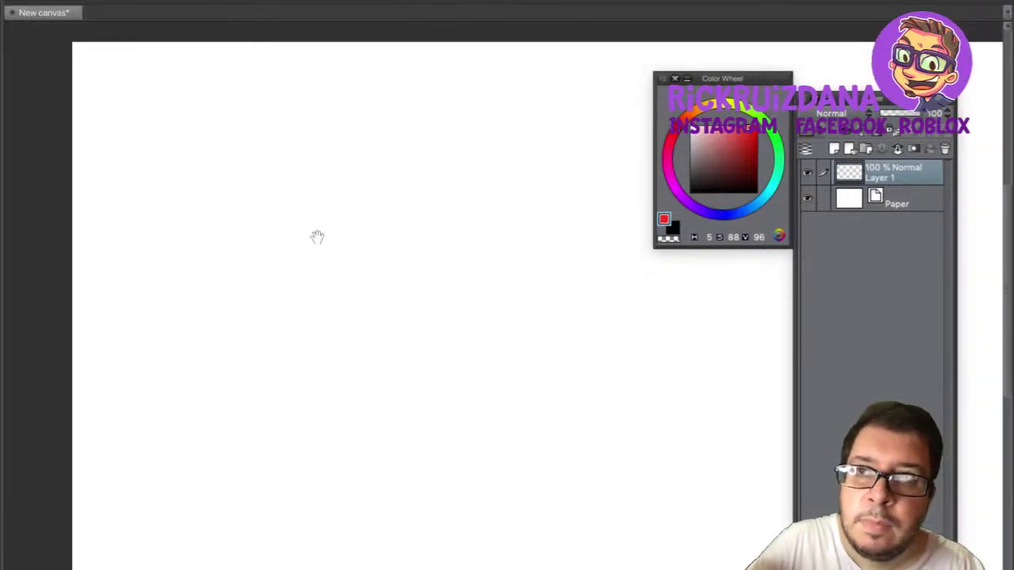
key(Tab)
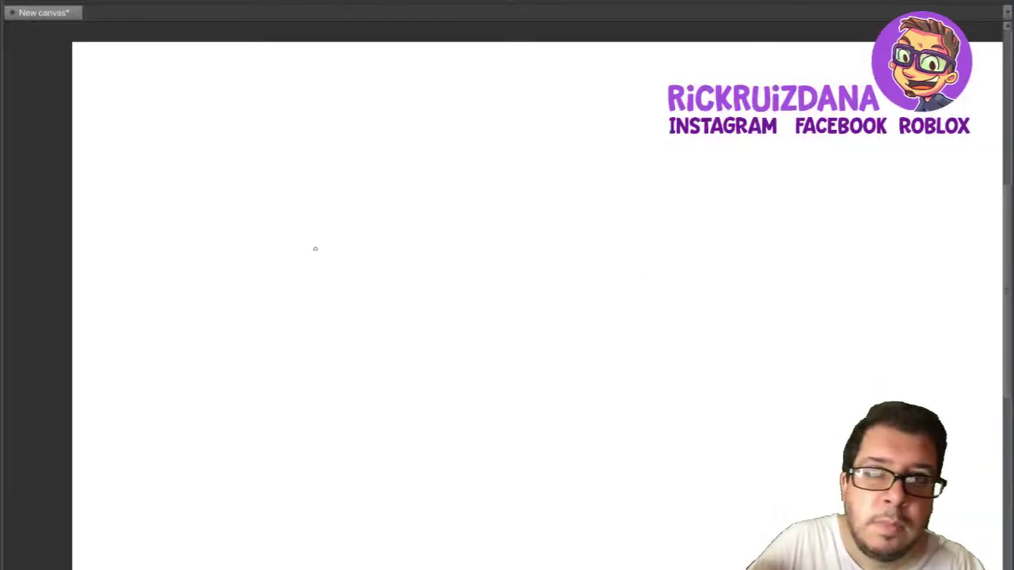
scroll(320, 255, up, 2)
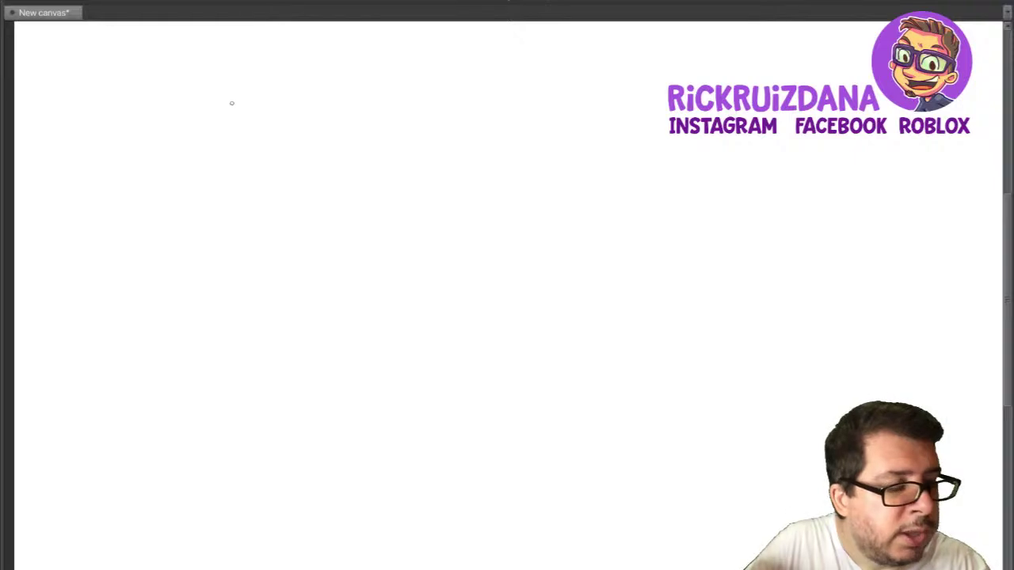
mouse_move(230, 102)
mouse_down()
mouse_move(304, 111)
mouse_move(228, 111)
mouse_move(210, 139)
mouse_move(230, 174)
mouse_move(281, 204)
mouse_move(301, 177)
mouse_move(302, 93)
mouse_move(236, 144)
mouse_move(285, 95)
mouse_move(284, 163)
mouse_move(272, 129)
mouse_move(245, 199)
mouse_move(222, 200)
mouse_move(254, 230)
mouse_move(222, 204)
mouse_move(144, 195)
mouse_up()
drag(271, 208, 327, 228)
mouse_move(147, 198)
mouse_down()
mouse_move(143, 244)
mouse_move(167, 347)
mouse_up()
drag(145, 294, 181, 347)
drag(333, 242, 279, 355)
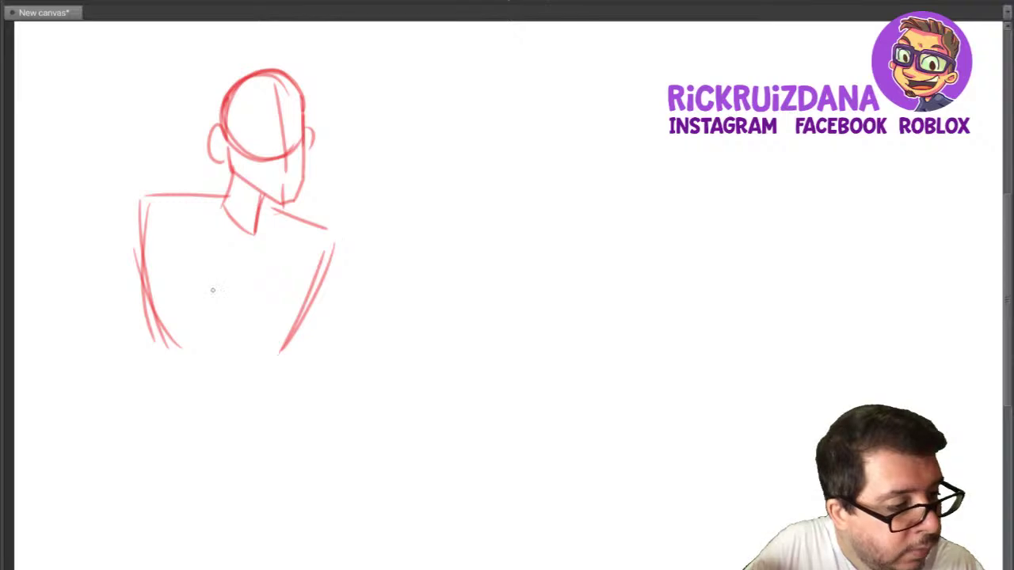
mouse_move(162, 327)
mouse_down()
mouse_move(185, 320)
mouse_move(279, 355)
mouse_up()
key(ctrl+z)
key(ctrl+z)
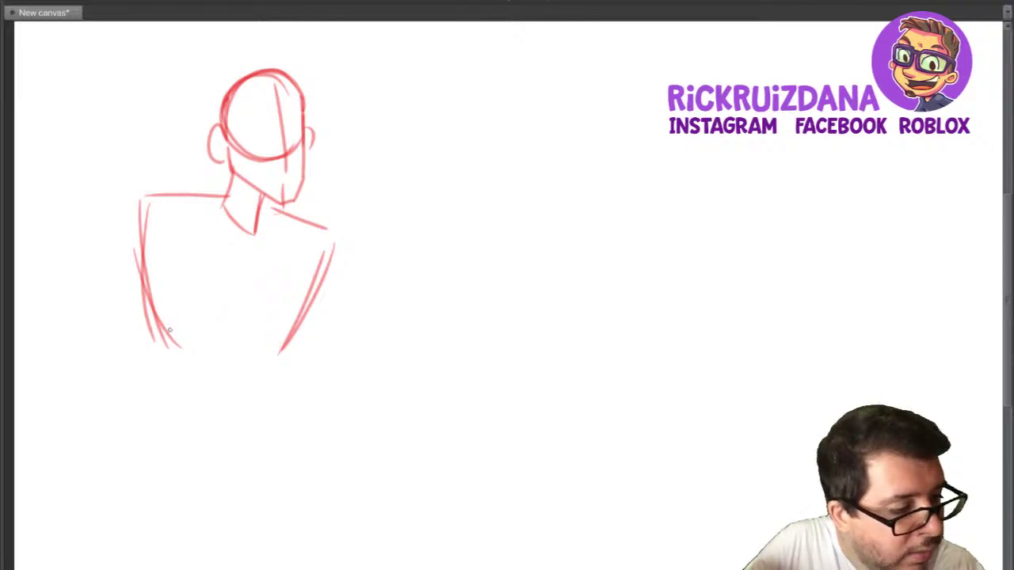
Sketch an angled rib-cage arch across the lower chest and a centre line from the neck down towards the waist.
mouse_move(163, 323)
mouse_down()
mouse_move(224, 303)
mouse_move(285, 334)
mouse_up()
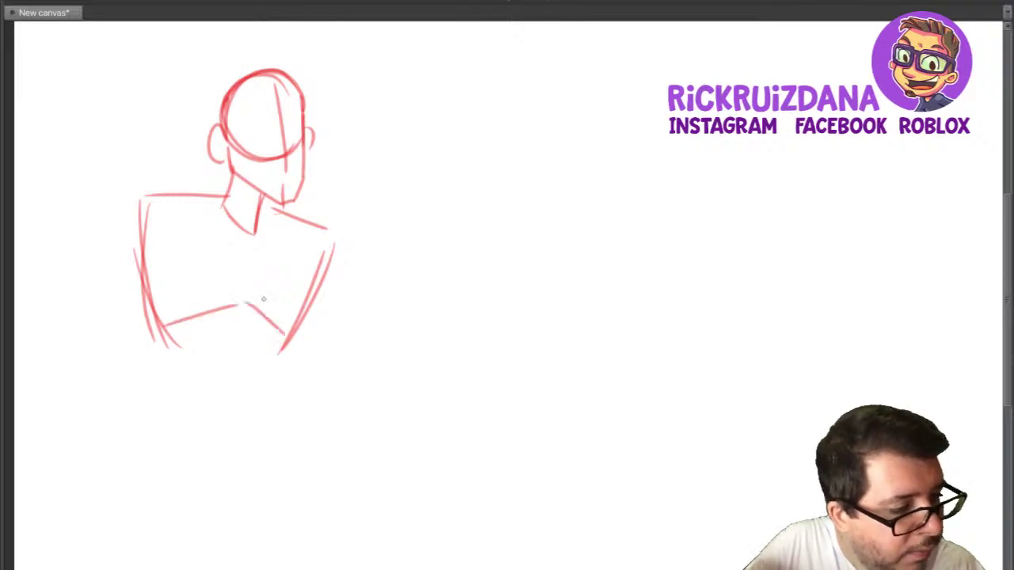
drag(259, 198, 239, 366)
drag(146, 267, 169, 386)
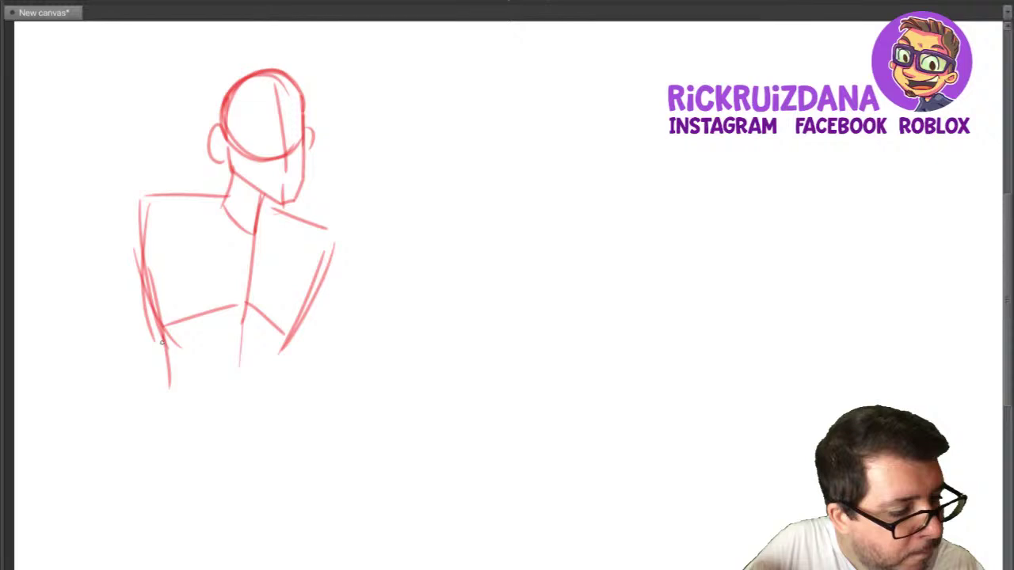
Sketch the waist as a curved band below the ribs and a pelvis tapering to a short flat crotch line.
drag(163, 353, 278, 358)
drag(325, 253, 278, 360)
drag(167, 360, 269, 361)
mouse_move(162, 374)
mouse_down()
mouse_move(145, 409)
mouse_move(236, 461)
mouse_up()
drag(241, 452, 290, 420)
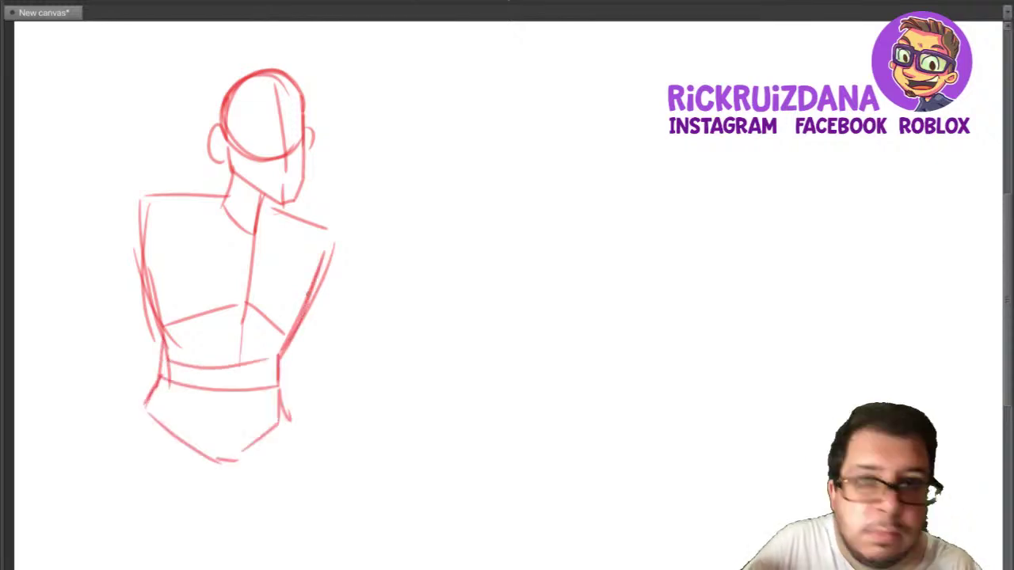
Sketch both thighs spreading outward and down from the pelvis.
scroll(439, 335, down, 3)
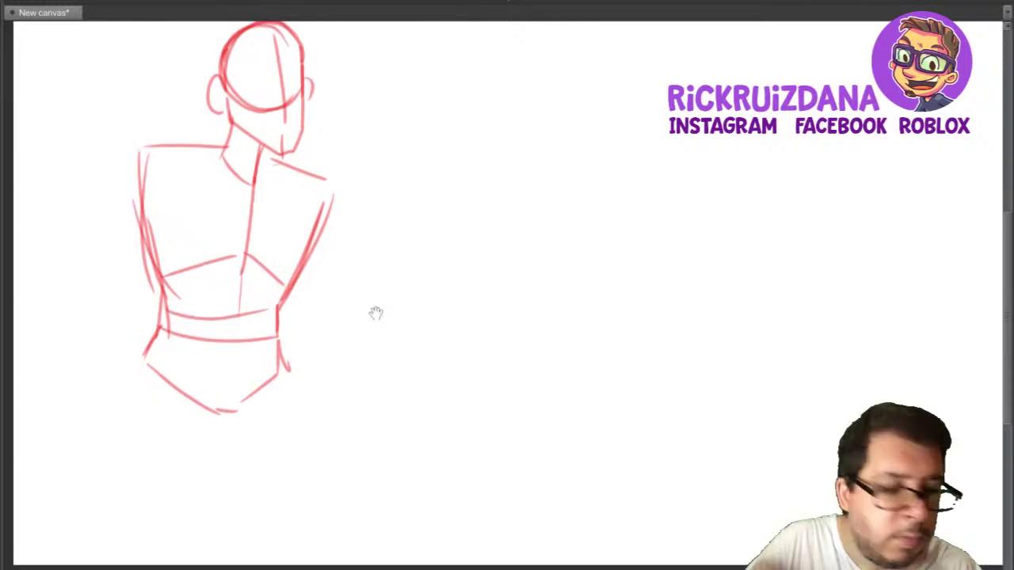
drag(144, 366, 120, 543)
drag(212, 414, 166, 544)
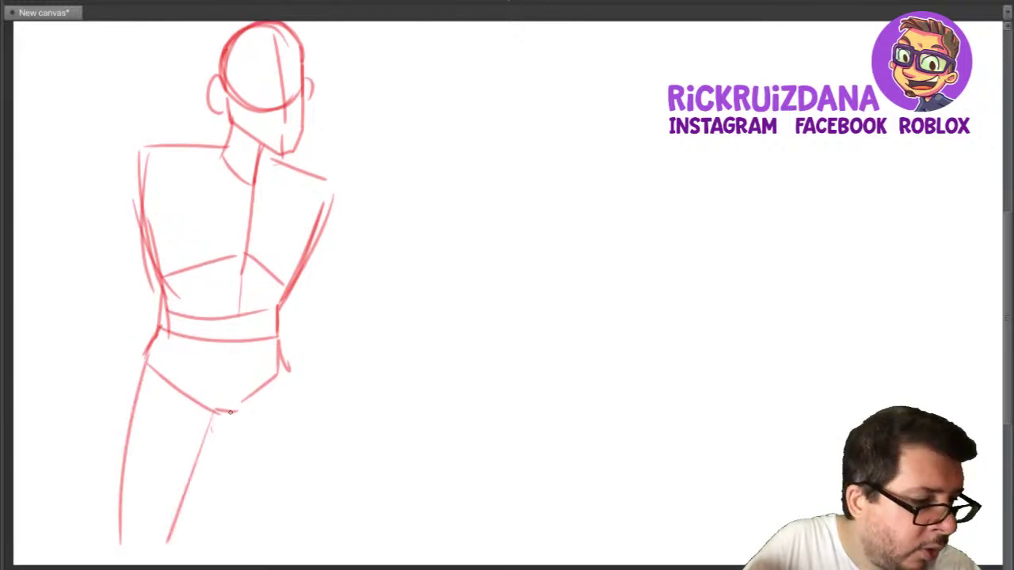
drag(229, 414, 284, 541)
drag(287, 361, 324, 537)
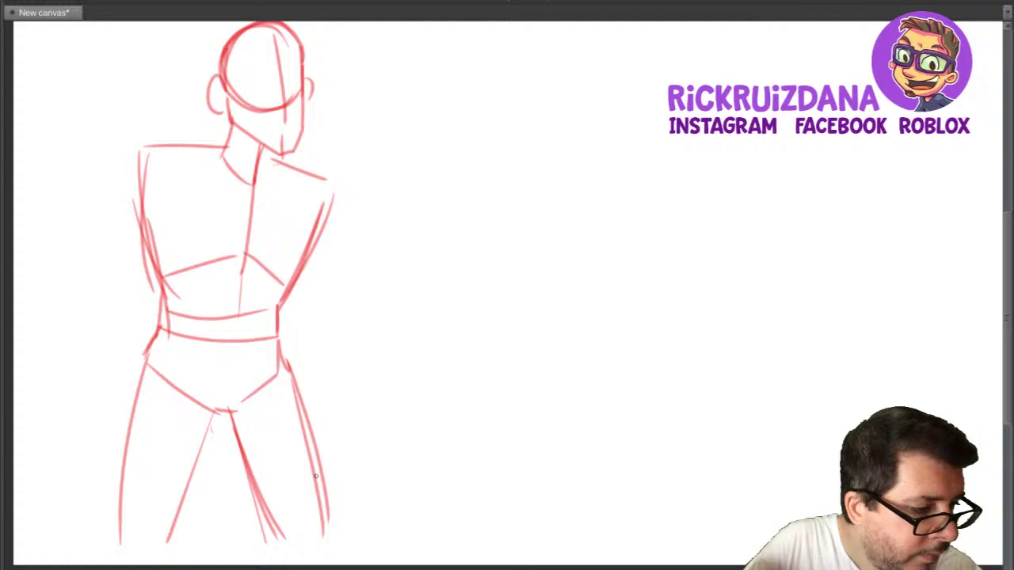
Sketch a sharply bent arm with its forearm across the lower chest, and erase the torso lines it overlaps.
scroll(315, 476, up, 3)
mouse_move(157, 241)
mouse_down()
mouse_move(83, 333)
mouse_move(180, 385)
mouse_up()
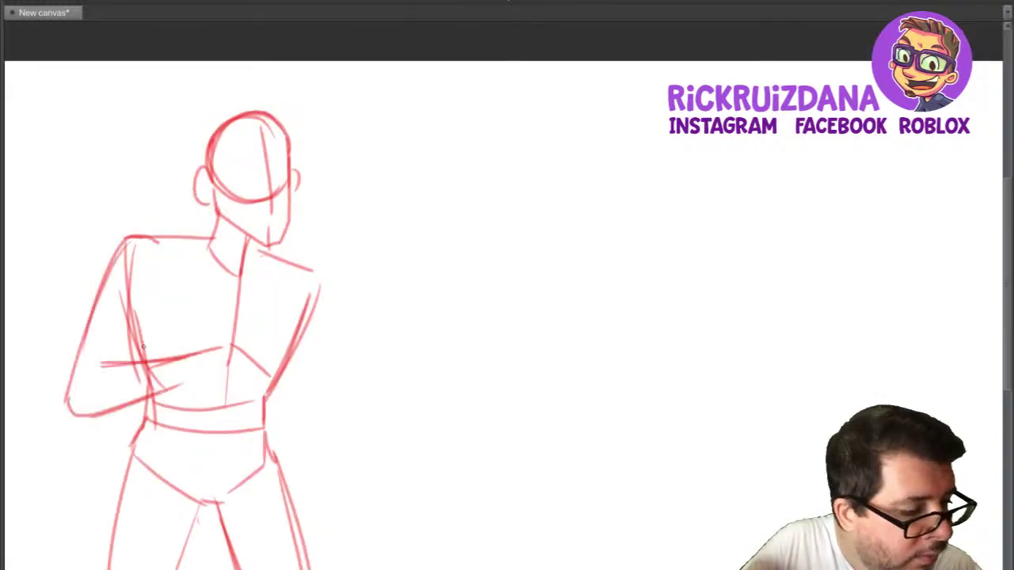
drag(101, 365, 223, 347)
drag(141, 388, 146, 327)
drag(183, 382, 153, 392)
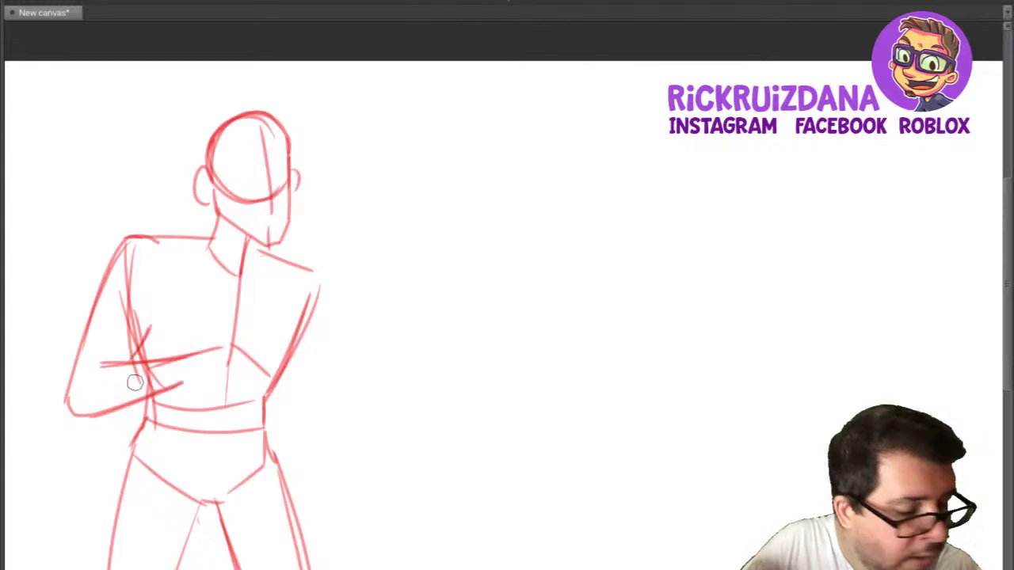
mouse_move(135, 383)
mouse_down()
mouse_move(150, 303)
mouse_move(127, 290)
mouse_move(126, 242)
mouse_up()
Sketch the bent arm's curled hand with a raised index finger, then refine the neck edge and inner arm crease.
mouse_move(184, 383)
mouse_down()
mouse_move(204, 350)
mouse_move(187, 326)
mouse_move(212, 306)
mouse_up()
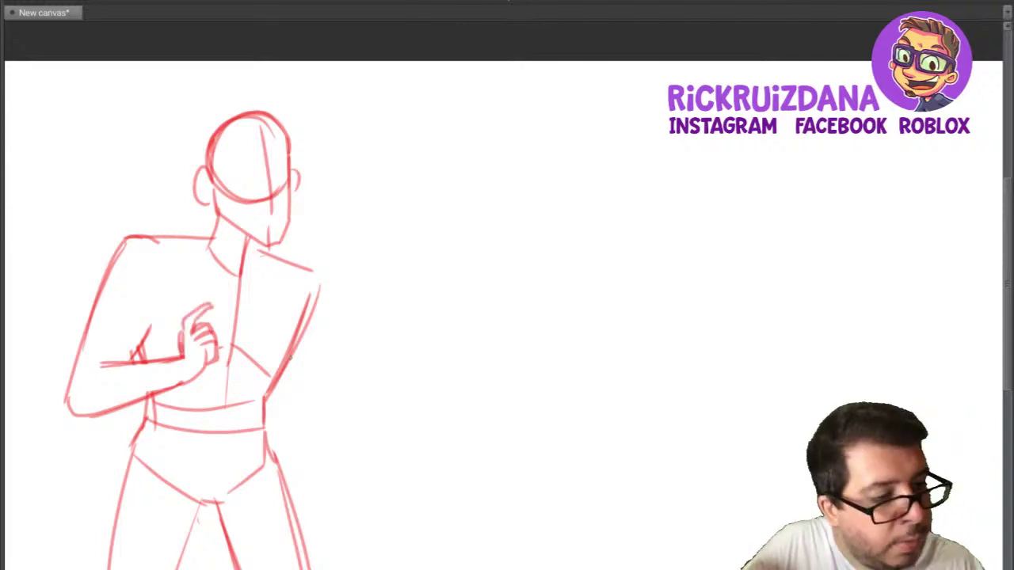
drag(252, 242, 241, 275)
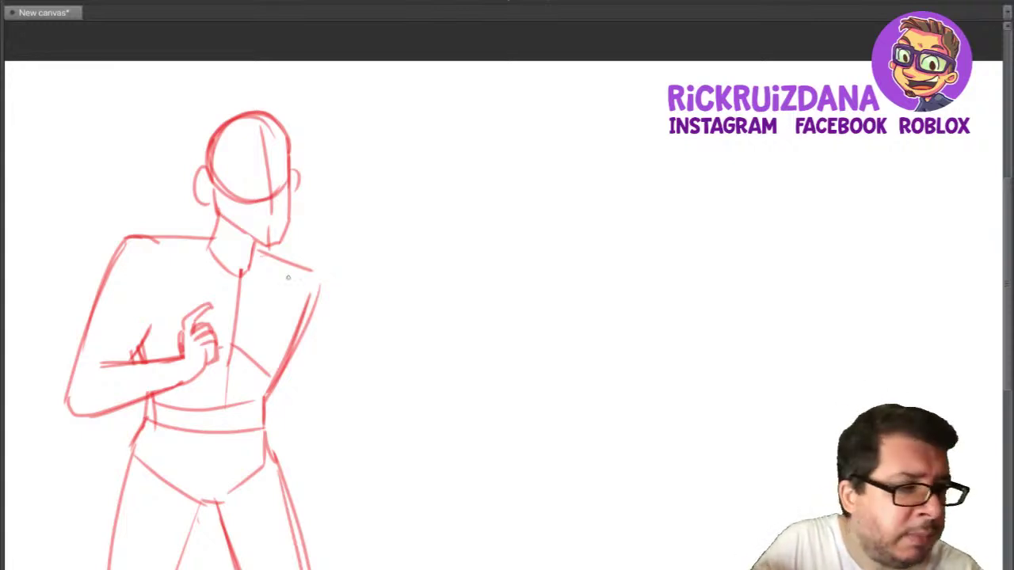
drag(164, 290, 147, 341)
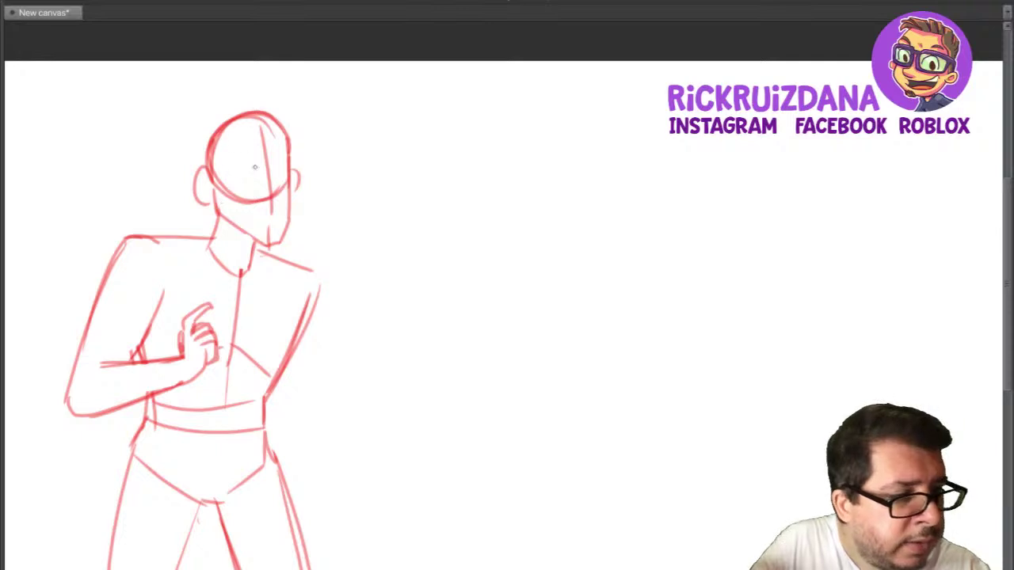
Draw the face with a pointed nose, wide eyes, thick angled eyebrows and an open smile, clearing the guide lines around the mouth.
drag(273, 181, 269, 215)
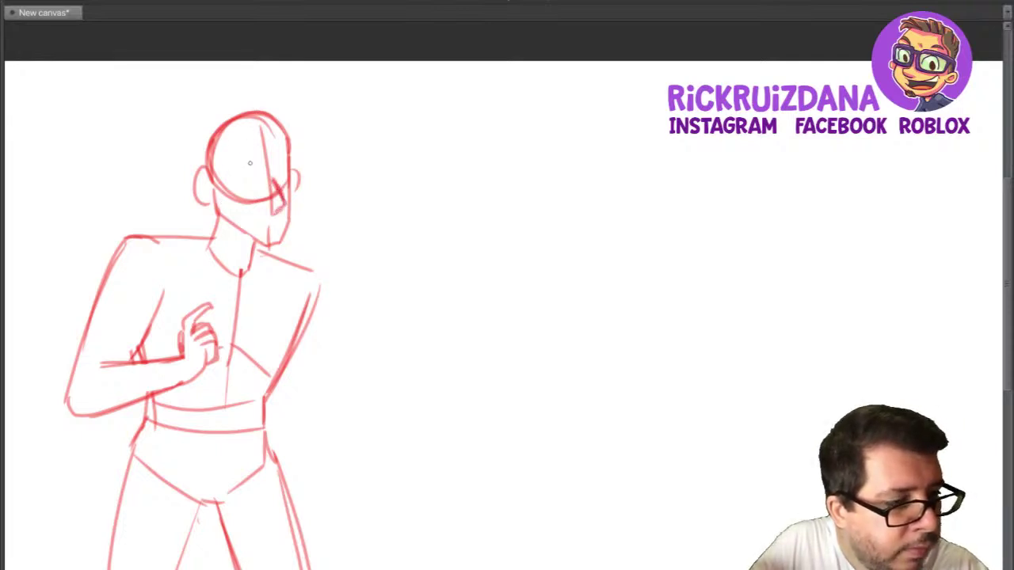
mouse_move(252, 165)
mouse_down()
mouse_move(227, 152)
mouse_move(228, 180)
mouse_move(250, 179)
mouse_move(274, 157)
mouse_move(286, 159)
mouse_move(280, 185)
mouse_move(279, 176)
mouse_up()
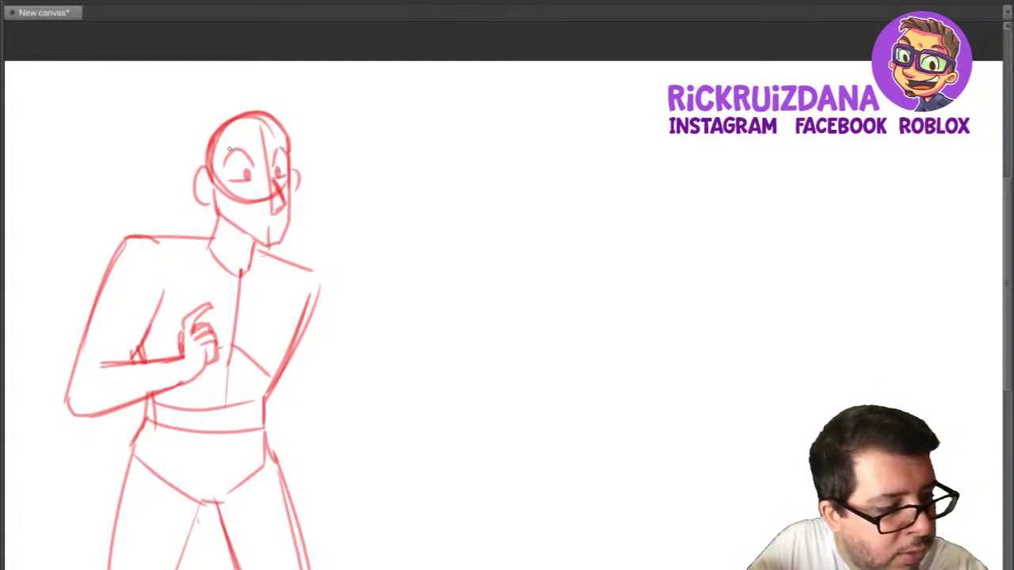
mouse_move(226, 155)
mouse_down()
mouse_move(244, 137)
mouse_move(233, 150)
mouse_move(279, 138)
mouse_up()
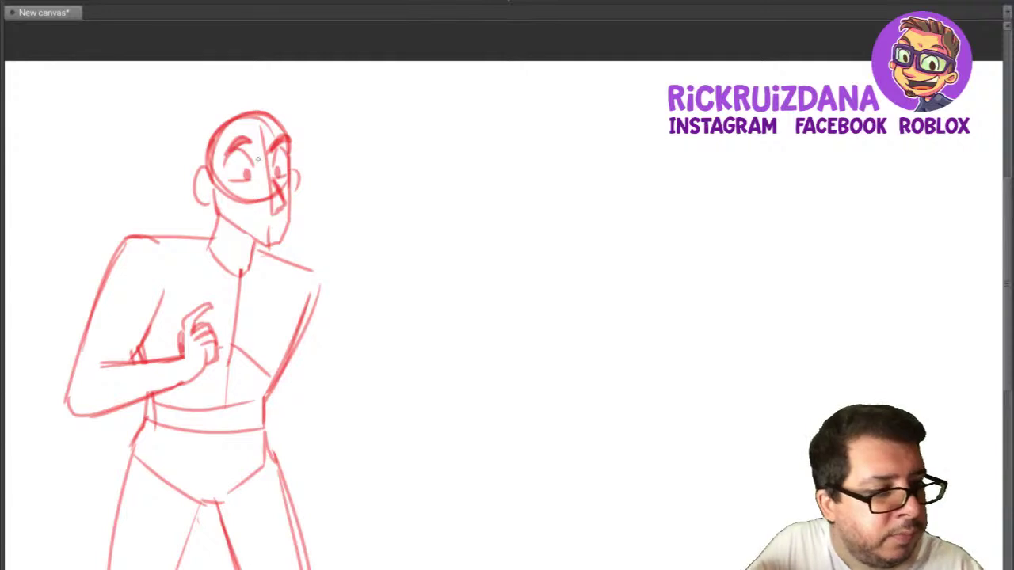
drag(285, 207, 269, 211)
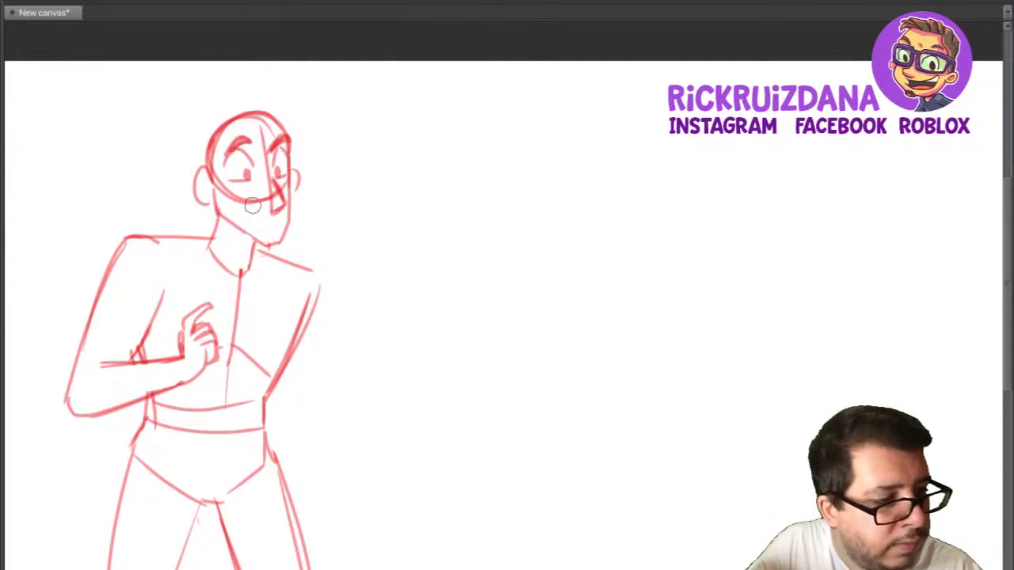
mouse_move(253, 215)
mouse_down()
mouse_move(281, 223)
mouse_move(281, 236)
mouse_up()
Sketch short spiky hair swept forward over the head, and undo the dark shading at the temple.
mouse_move(212, 128)
mouse_down()
mouse_move(202, 150)
mouse_move(212, 129)
mouse_up()
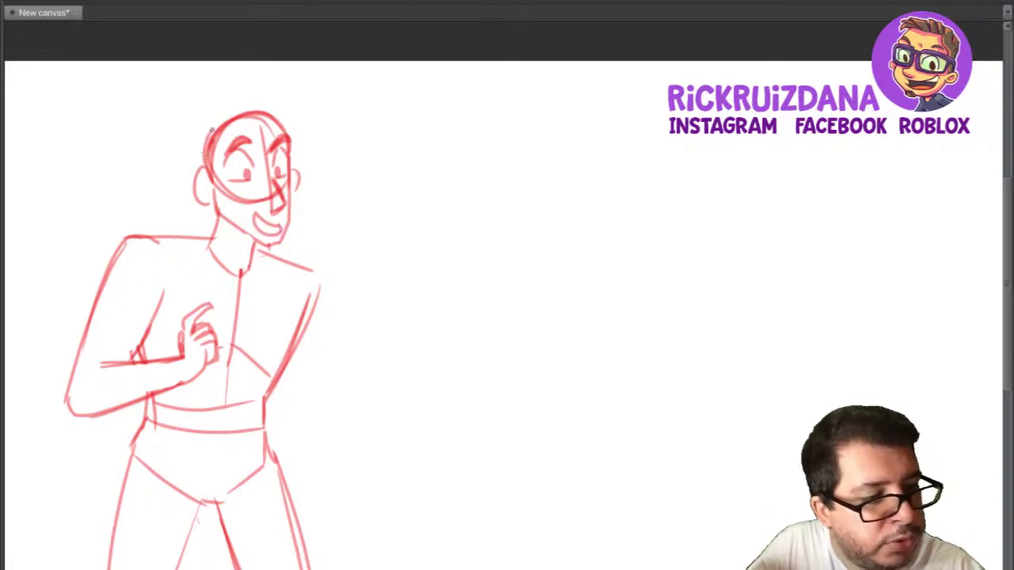
mouse_move(205, 169)
mouse_down()
mouse_move(236, 89)
mouse_move(278, 89)
mouse_move(310, 106)
mouse_move(289, 142)
mouse_up()
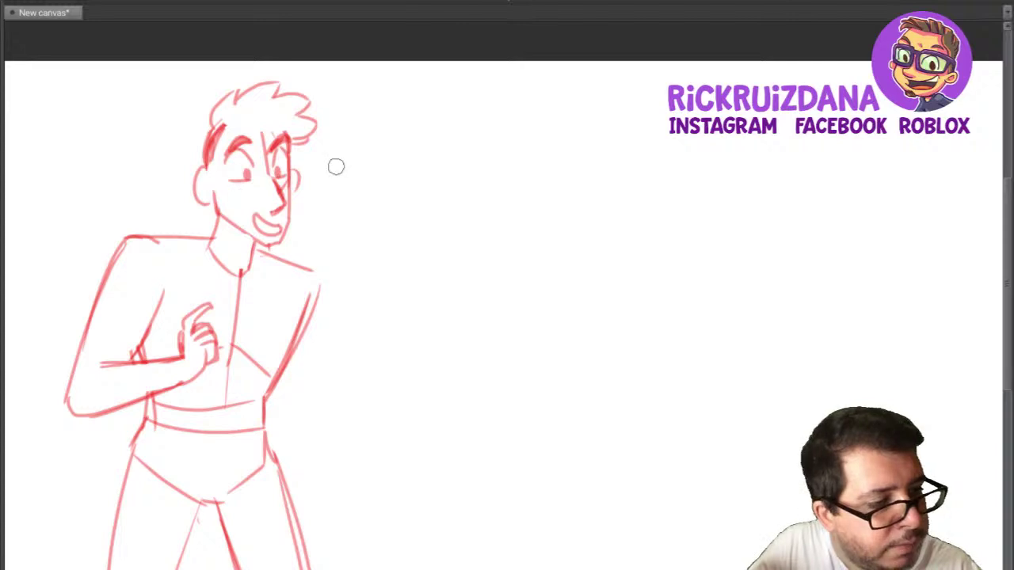
key(ctrl+z)
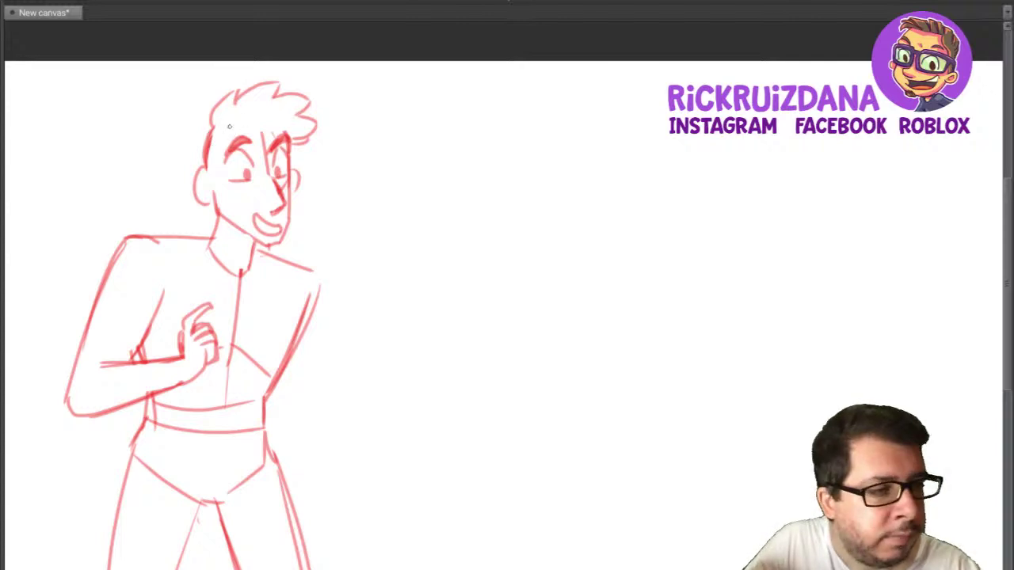
Sketch the other arm reaching outward, with the upper arm sloping down, a rounded elbow and the forearm rising to the wrist.
mouse_move(391, 402)
mouse_down()
mouse_move(293, 333)
mouse_move(341, 354)
mouse_up()
drag(273, 226, 326, 321)
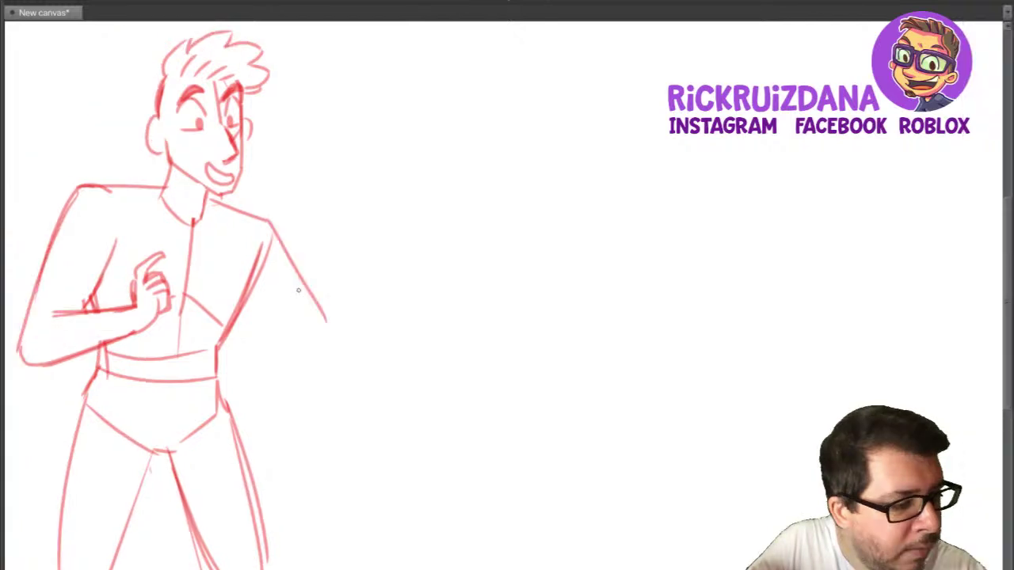
drag(255, 293, 307, 365)
mouse_move(323, 315)
mouse_down()
mouse_move(343, 348)
mouse_move(392, 320)
mouse_up()
drag(331, 315, 404, 295)
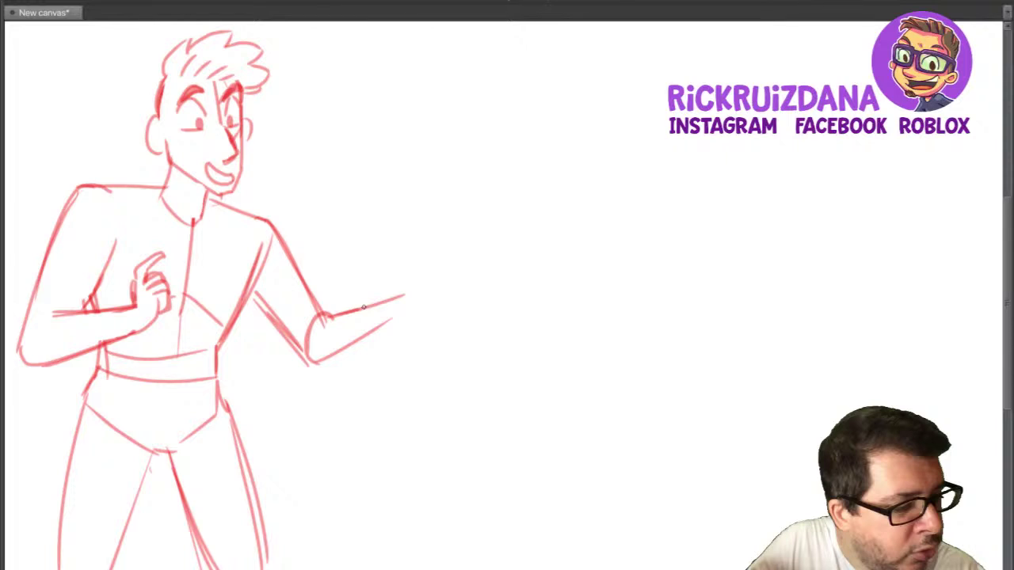
drag(255, 295, 312, 360)
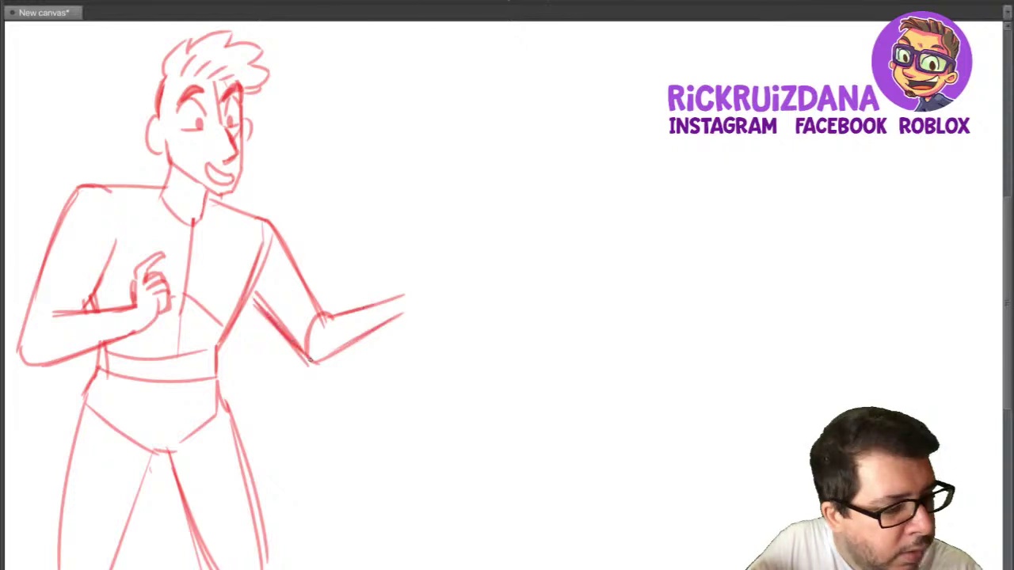
Sketch the outstretched arm's hand as an oval palm and add upright fingers to it.
drag(397, 298, 409, 310)
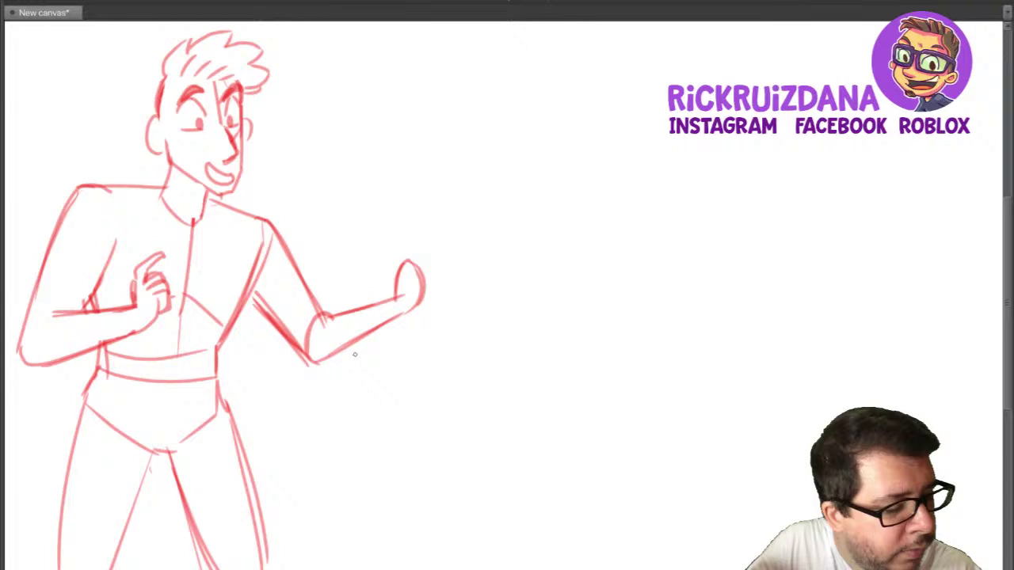
mouse_move(344, 264)
mouse_down()
mouse_move(416, 279)
mouse_move(397, 288)
mouse_up()
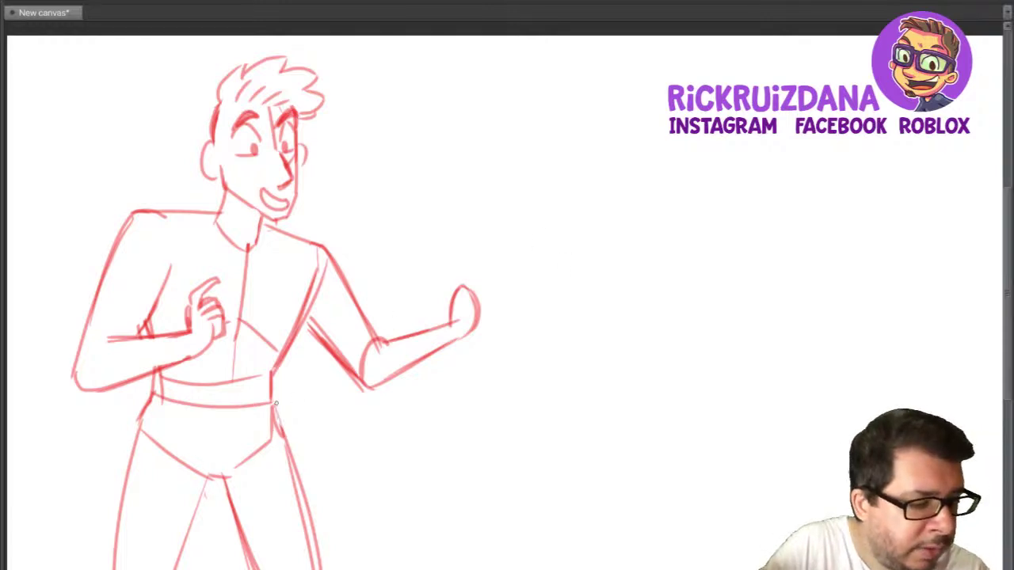
mouse_move(423, 400)
mouse_down()
mouse_move(499, 319)
mouse_move(329, 468)
mouse_up()
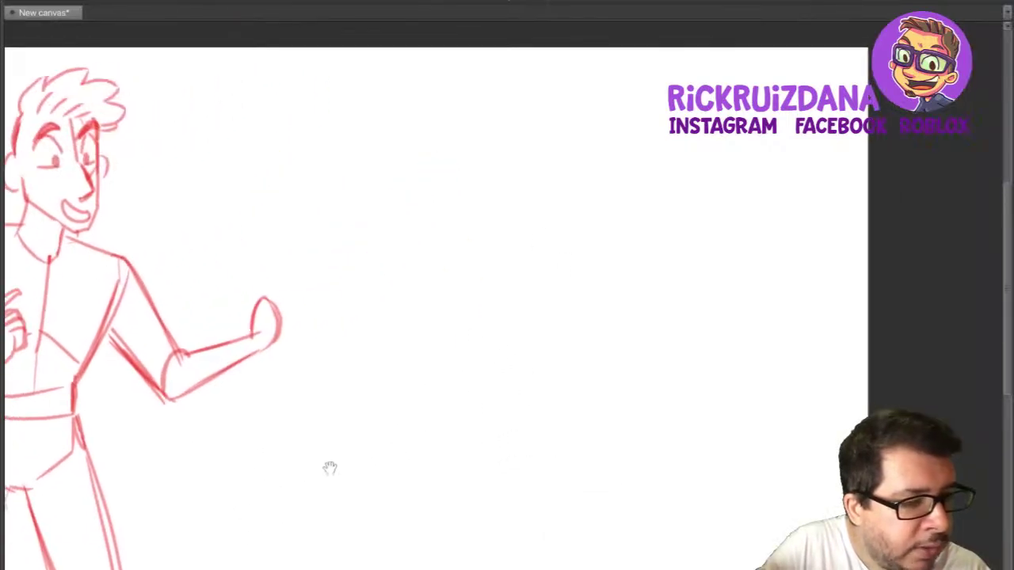
drag(452, 356, 331, 297)
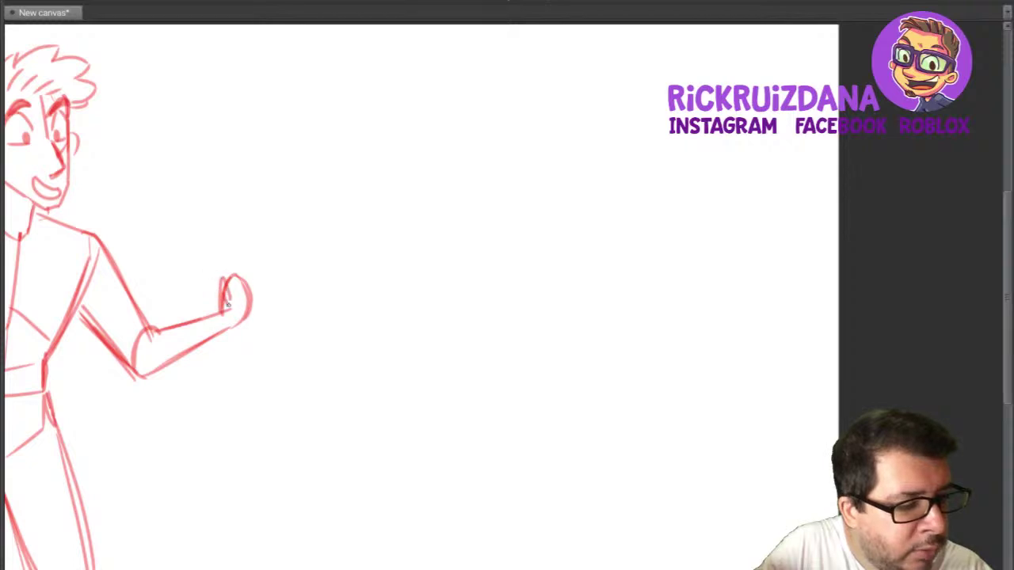
mouse_move(227, 303)
mouse_down()
mouse_move(242, 322)
mouse_move(246, 274)
mouse_move(227, 258)
mouse_move(238, 277)
mouse_up()
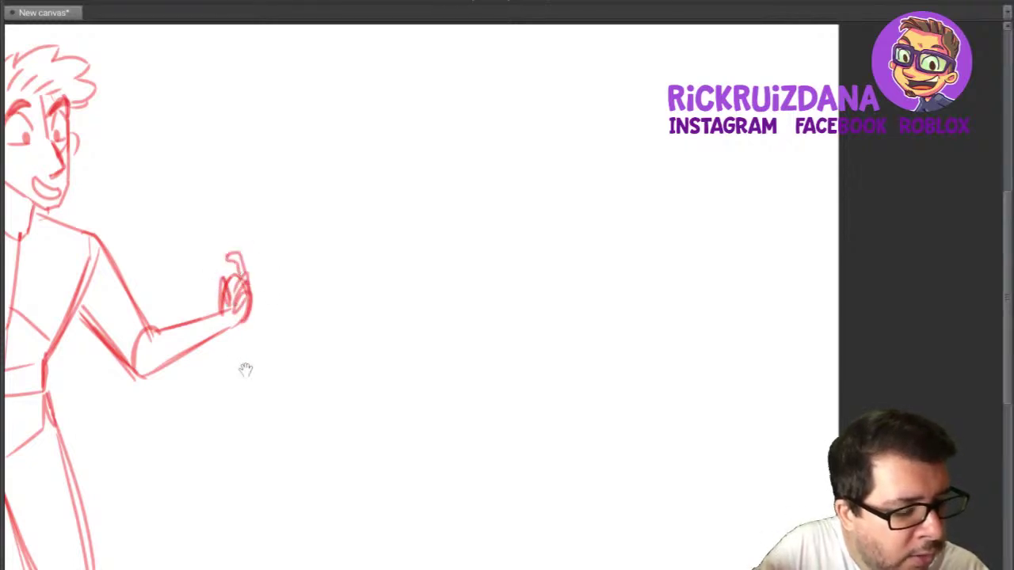
drag(246, 369, 438, 339)
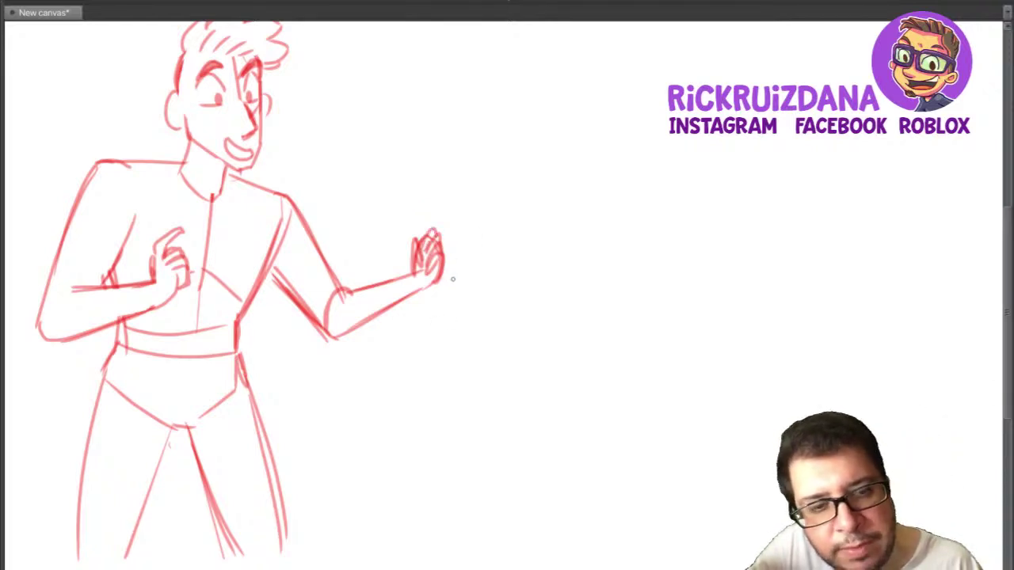
Start a second figure in the empty area with an egg-shaped head, crossed face guidelines, a curved jaw guideline and neck lines.
drag(552, 267, 356, 289)
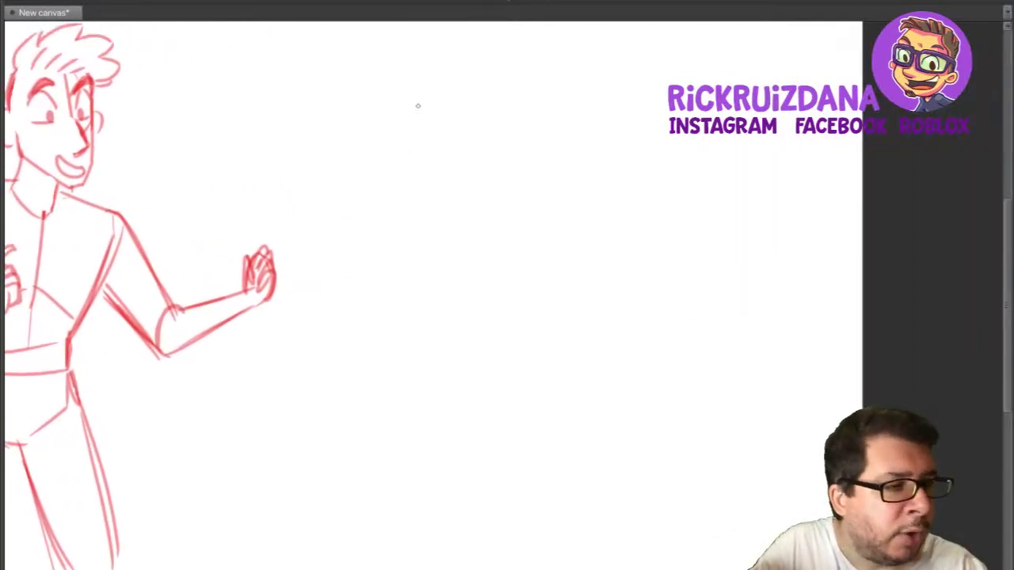
drag(429, 99, 505, 97)
mouse_move(431, 104)
mouse_down()
mouse_move(474, 163)
mouse_move(487, 154)
mouse_move(502, 96)
mouse_move(466, 57)
mouse_move(426, 107)
mouse_up()
drag(463, 59, 475, 156)
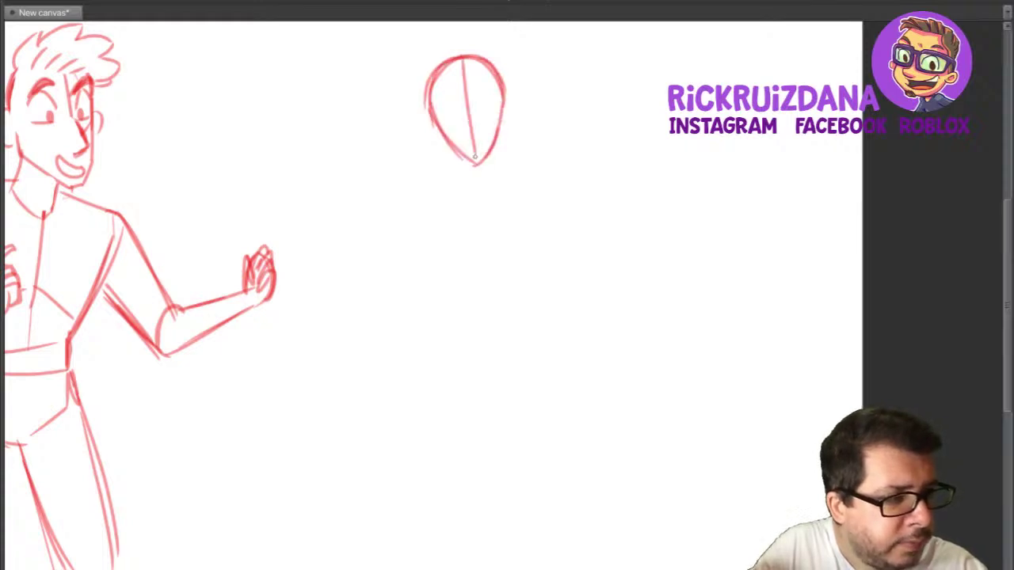
drag(430, 110, 466, 111)
mouse_move(432, 63)
mouse_down()
mouse_move(474, 139)
mouse_move(504, 92)
mouse_up()
mouse_move(464, 60)
mouse_down()
mouse_move(472, 127)
mouse_move(493, 109)
mouse_move(499, 168)
mouse_move(460, 181)
mouse_up()
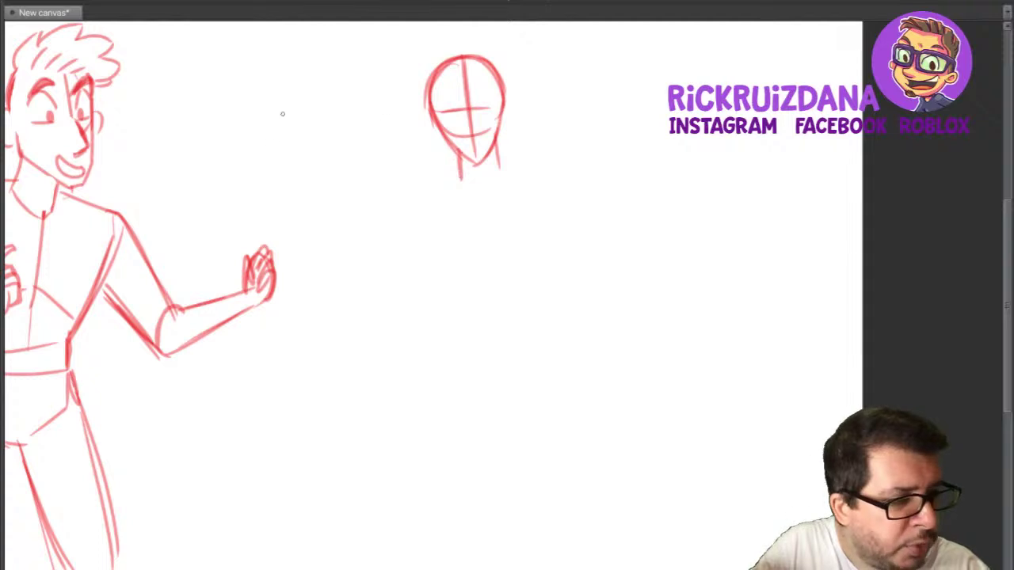
mouse_move(293, 124)
mouse_down()
mouse_move(328, 122)
mouse_move(295, 163)
mouse_up()
drag(325, 122, 342, 157)
drag(342, 159, 295, 163)
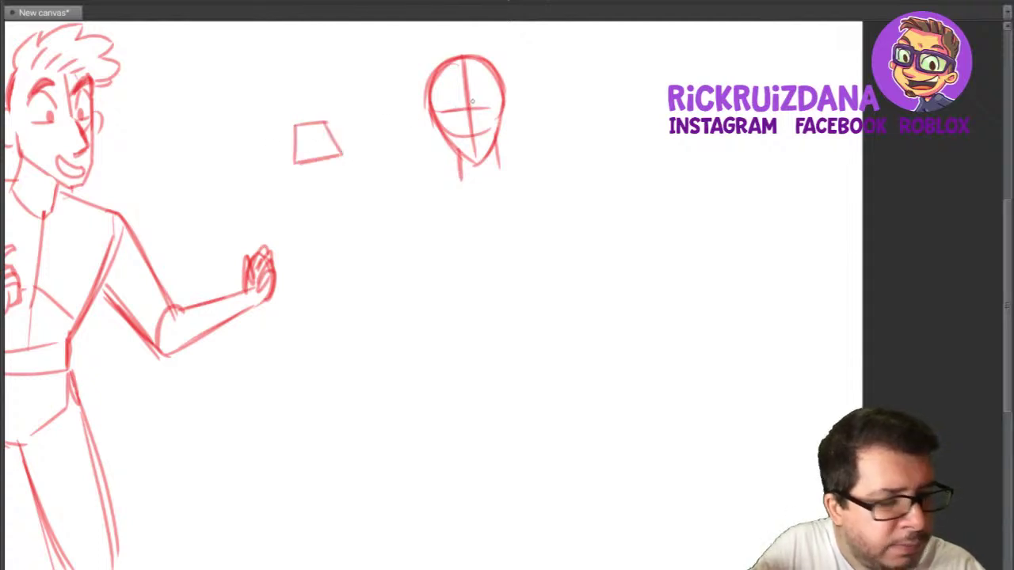
key(ctrl+z)
key(ctrl+z)
key(ctrl+z)
key(ctrl+z)
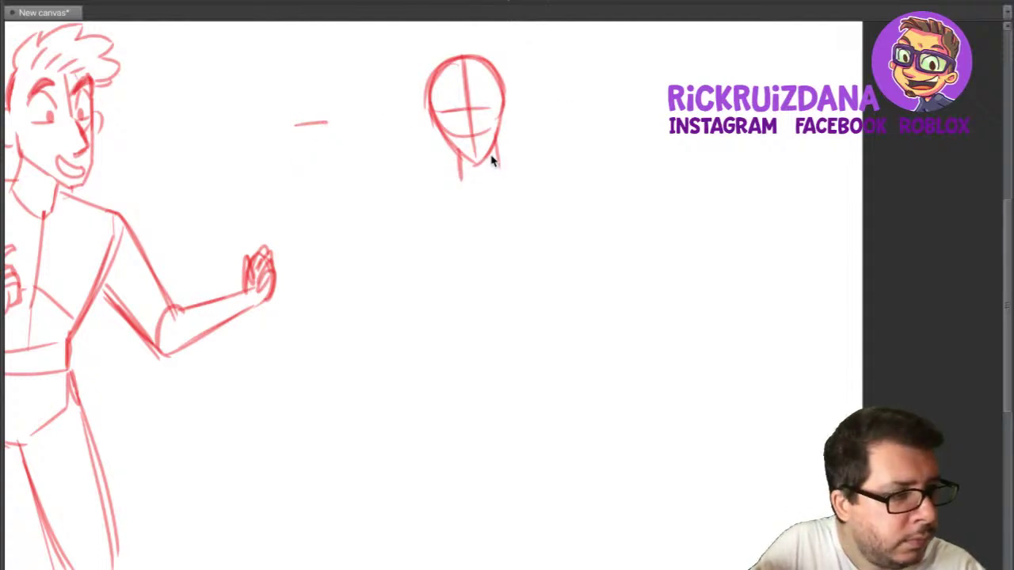
key(ctrl+z)
Close the second figure's neck base and sketch its shoulder lines and chest sides tapering toward the waist.
mouse_move(496, 148)
mouse_down()
mouse_move(500, 160)
mouse_move(463, 179)
mouse_move(400, 182)
mouse_up()
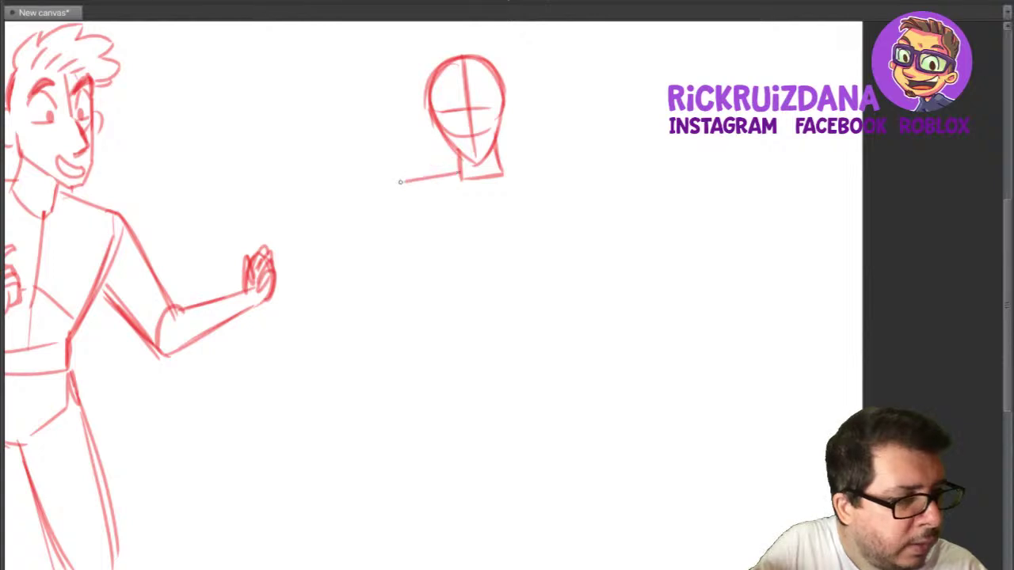
drag(503, 169, 556, 171)
drag(402, 193, 440, 291)
drag(396, 198, 445, 322)
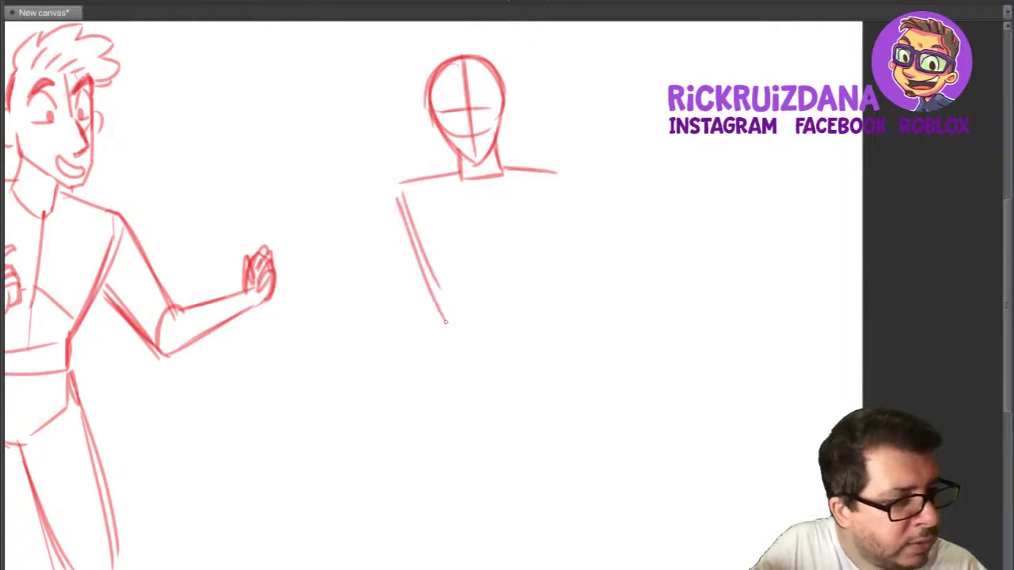
drag(564, 179, 538, 305)
Sketch the waist block below the chest with a curved lower edge, and add the torso's centre line.
mouse_move(399, 217)
mouse_down()
mouse_move(445, 324)
mouse_move(431, 344)
mouse_up()
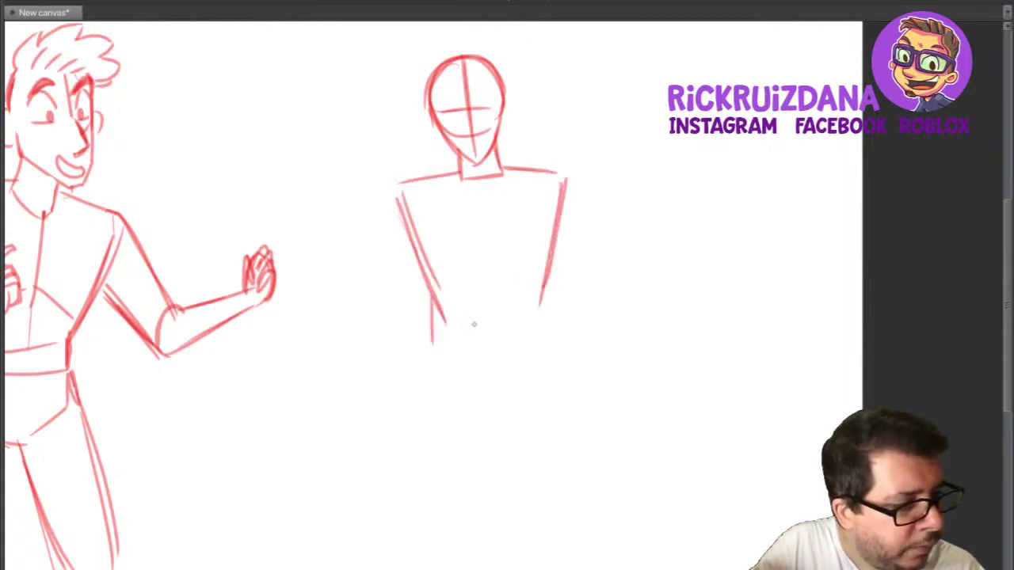
drag(547, 274, 550, 345)
drag(545, 296, 548, 342)
mouse_move(434, 346)
mouse_down()
mouse_move(466, 353)
mouse_move(550, 342)
mouse_up()
drag(427, 309, 542, 309)
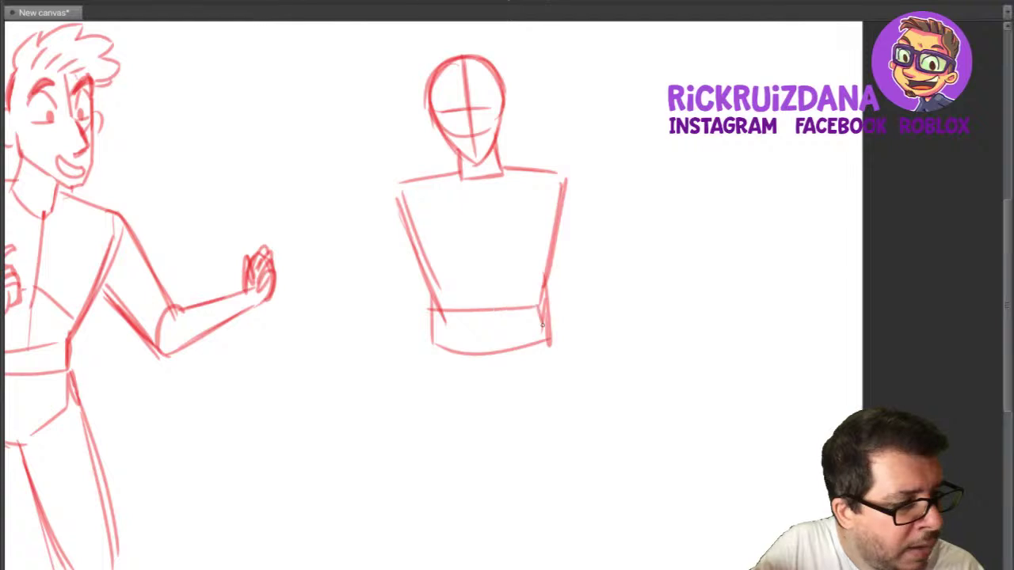
mouse_move(467, 195)
mouse_down()
mouse_move(485, 283)
mouse_move(482, 349)
mouse_move(478, 239)
mouse_move(469, 236)
mouse_up()
drag(409, 189, 420, 247)
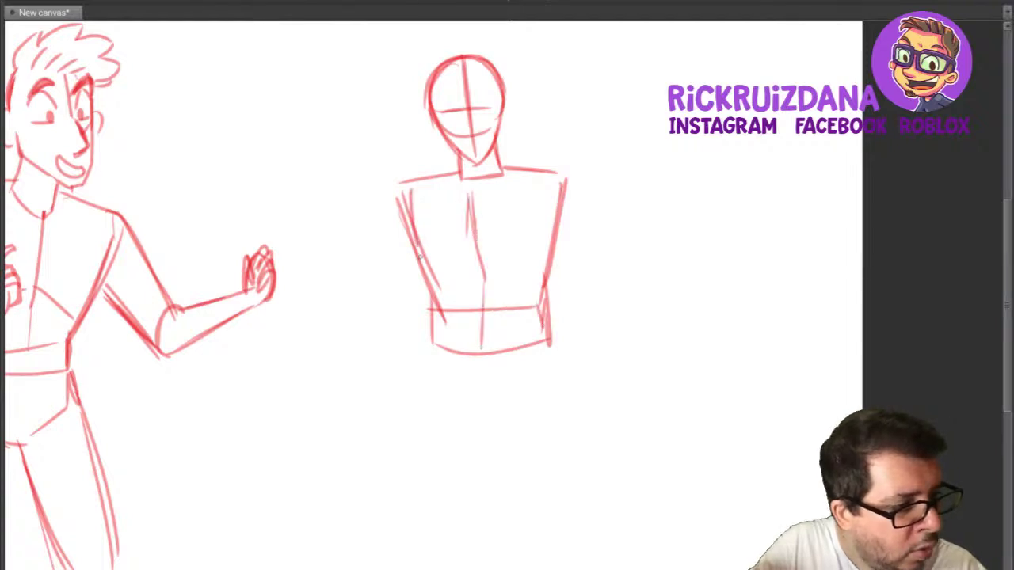
In the empty space beside the outstretched hand, sketch a boxy chest with a dividing plane line and a tapered waist block below.
scroll(610, 396, down, 3)
mouse_move(253, 277)
mouse_down()
mouse_move(337, 274)
mouse_move(323, 372)
mouse_up()
mouse_move(289, 279)
mouse_down()
mouse_move(266, 376)
mouse_move(322, 380)
mouse_up()
mouse_move(336, 275)
mouse_down()
mouse_move(197, 284)
mouse_move(177, 384)
mouse_move(318, 380)
mouse_move(275, 437)
mouse_up()
drag(199, 445, 198, 395)
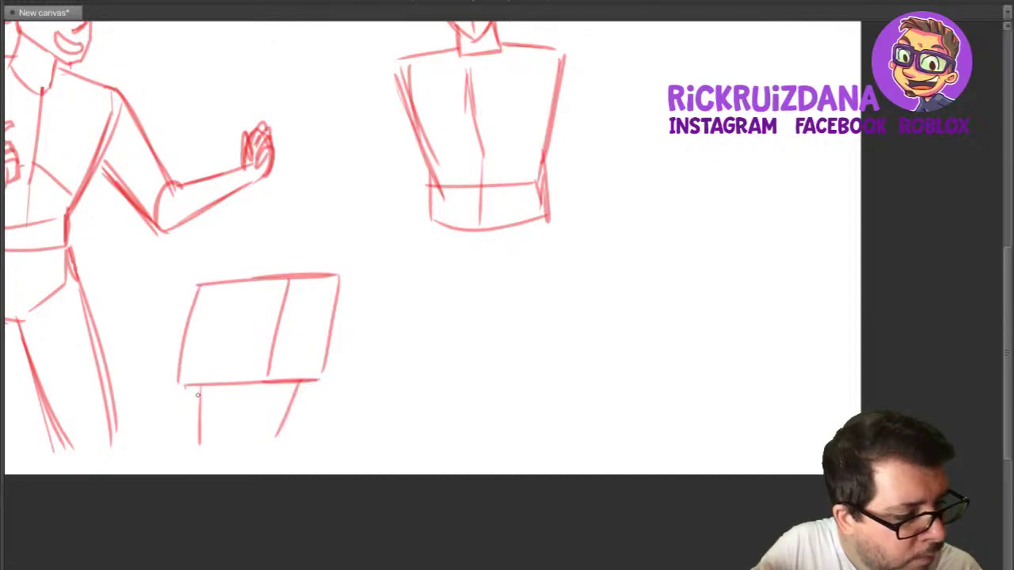
drag(198, 443, 283, 441)
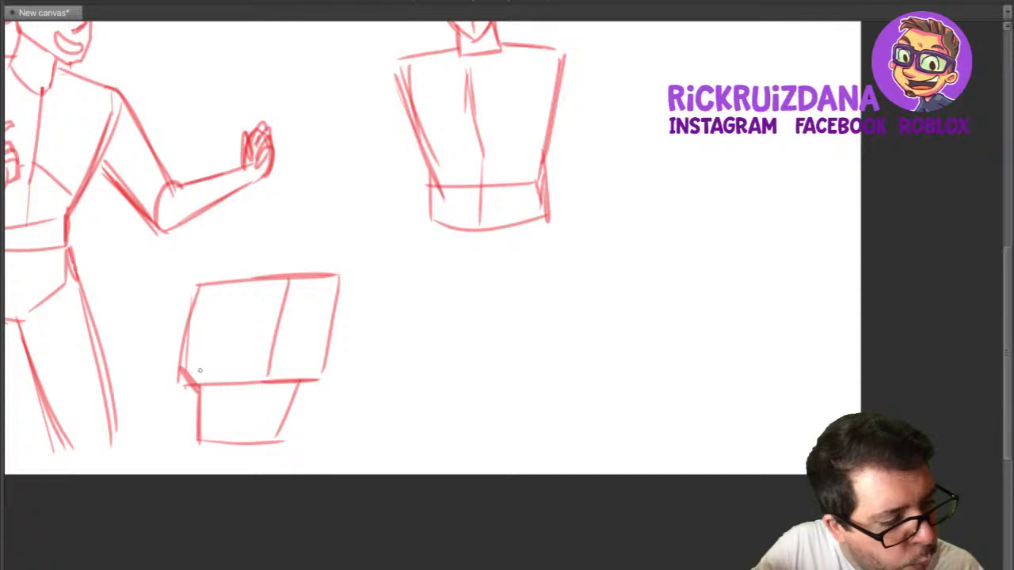
Add a lower edge line and a vertical front line inside the boxy chest, and strengthen its outer side.
drag(196, 372, 266, 367)
drag(225, 289, 222, 371)
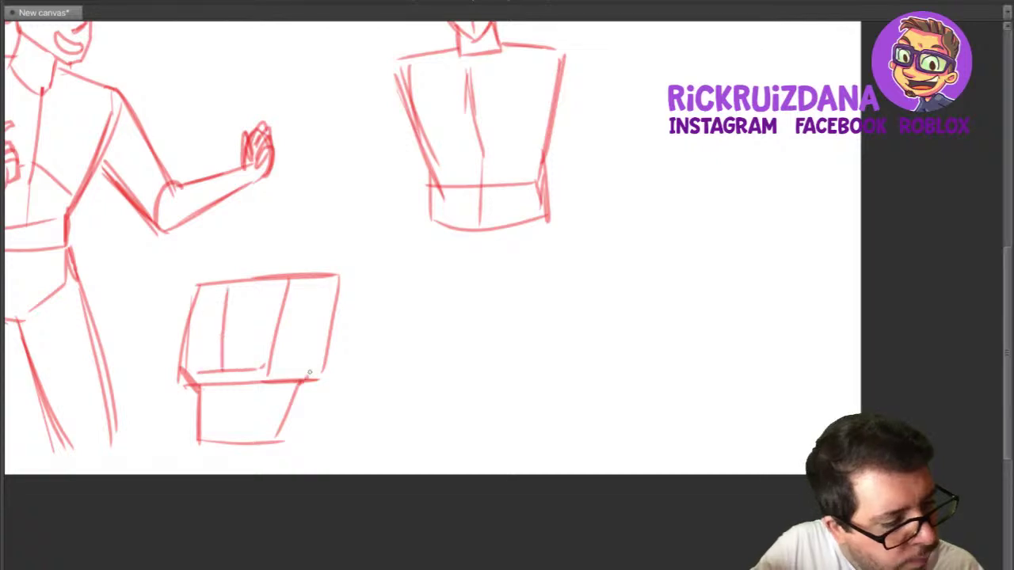
drag(335, 280, 321, 375)
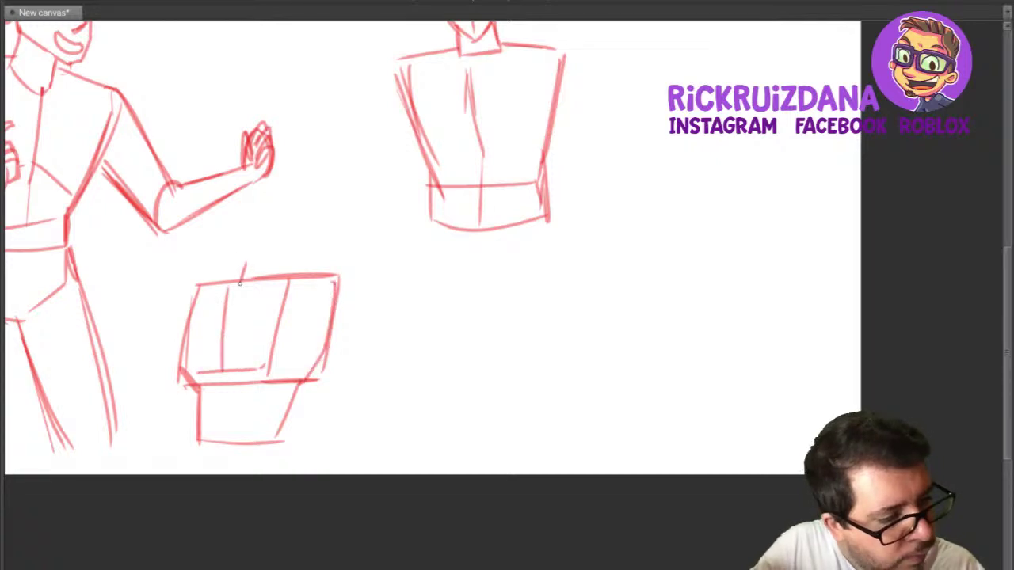
Sketch a short neck and blocky lower head on the boxy torso, with a jaw line, crossed face guidelines and an ear.
mouse_move(246, 264)
mouse_down()
mouse_move(293, 276)
mouse_move(237, 258)
mouse_up()
drag(304, 202, 299, 250)
mouse_move(242, 210)
mouse_down()
mouse_move(240, 247)
mouse_move(236, 207)
mouse_up()
drag(261, 205, 259, 258)
drag(303, 228, 310, 198)
drag(289, 229, 236, 226)
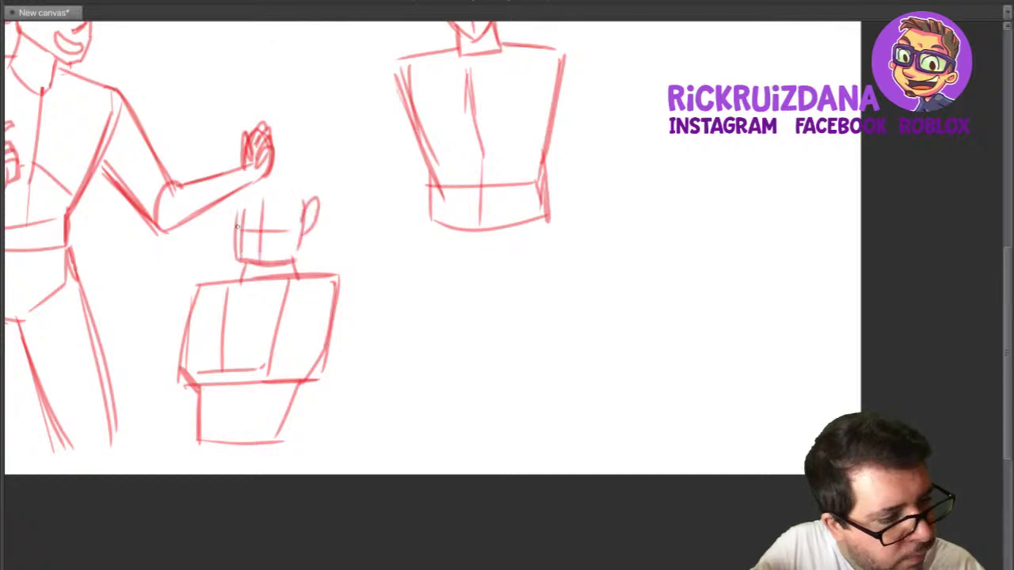
drag(299, 235, 282, 259)
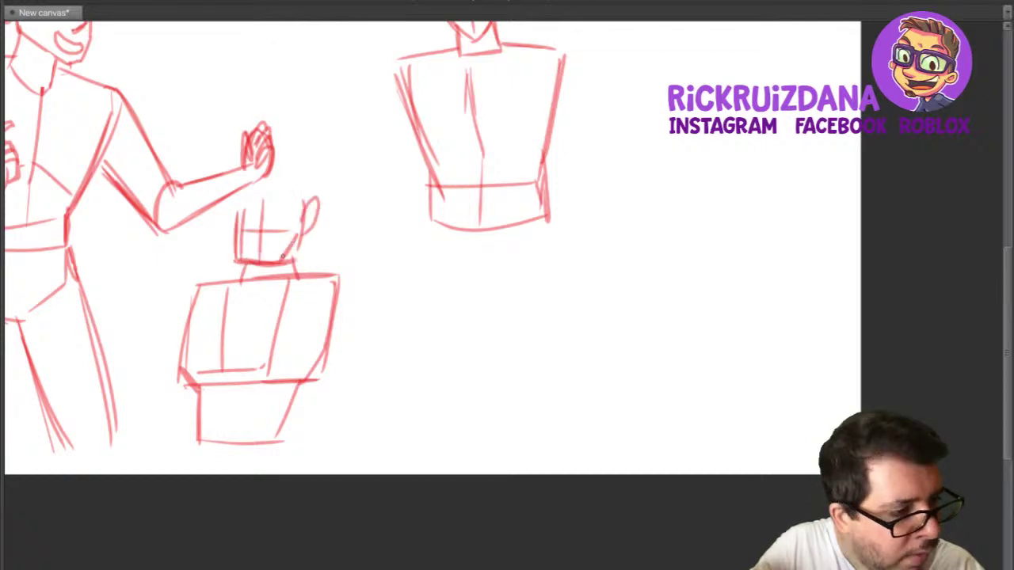
Clean up the block figure's jaw and chest guidelines, and redraw the neck, V-shaped neckline, torso centre line and chest side plane.
drag(304, 203, 291, 257)
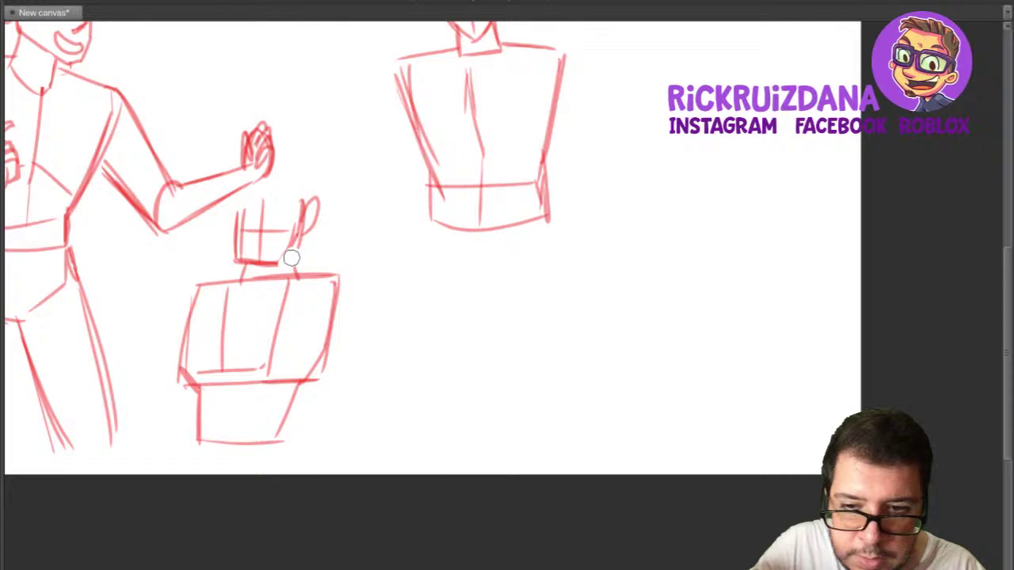
mouse_move(302, 200)
mouse_down()
mouse_move(295, 277)
mouse_move(239, 339)
mouse_up()
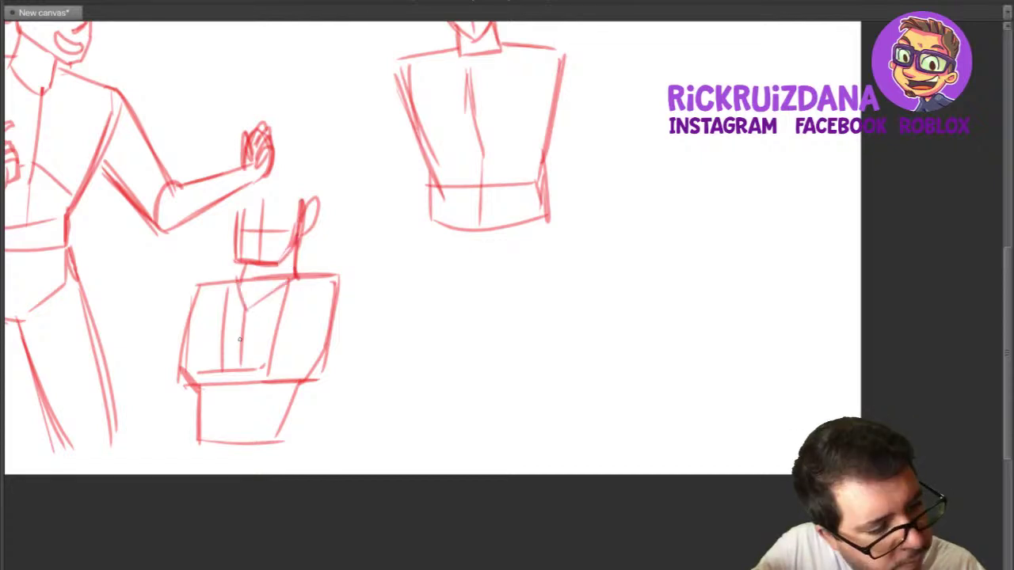
drag(268, 372, 273, 346)
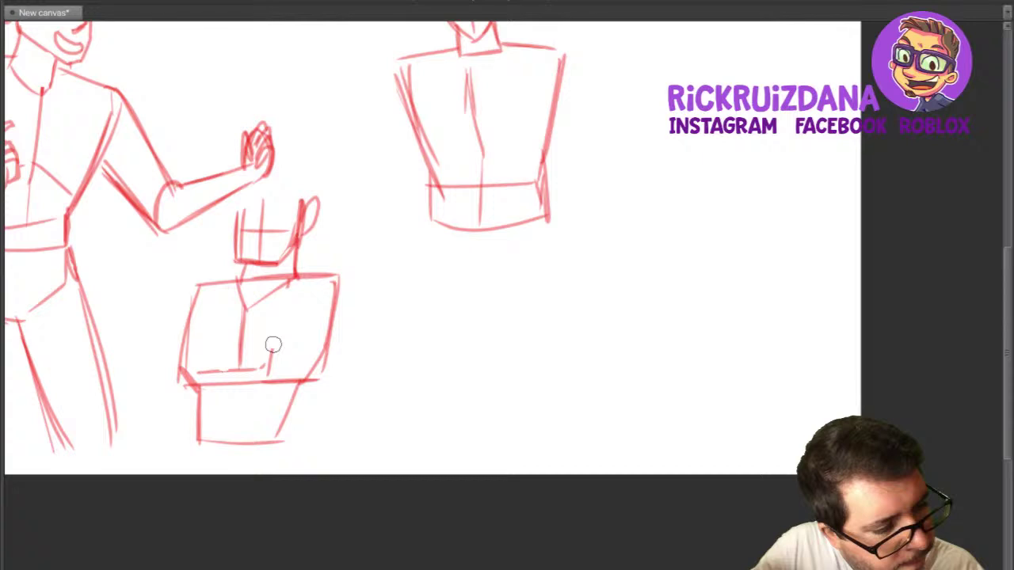
mouse_move(336, 279)
mouse_down()
mouse_move(284, 440)
mouse_move(235, 380)
mouse_up()
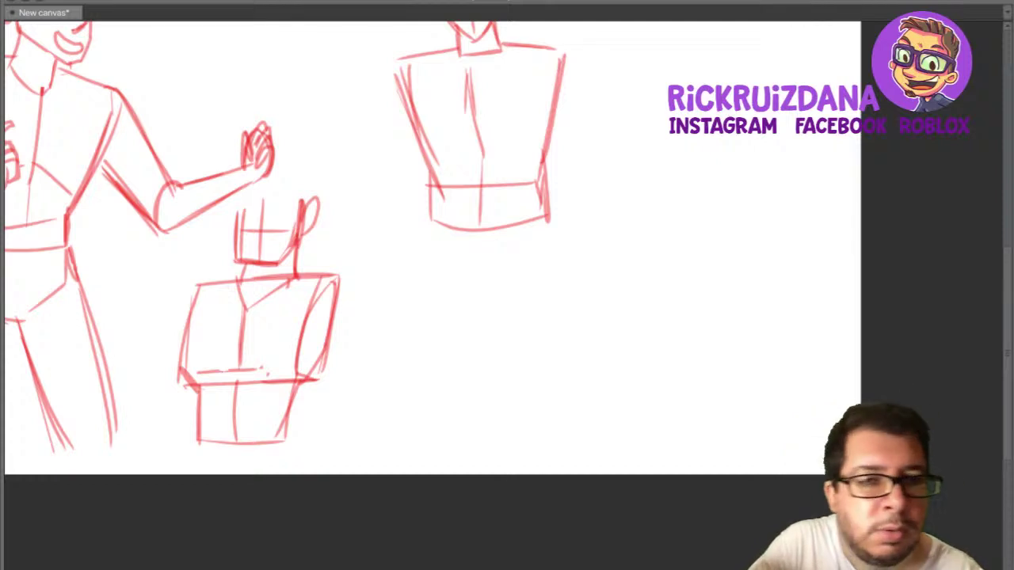
Sketch the second figure's rounded pelvis below the waist block and both thighs, one straight and one angled outward.
mouse_move(589, 244)
mouse_down()
mouse_move(557, 319)
mouse_move(519, 328)
mouse_up()
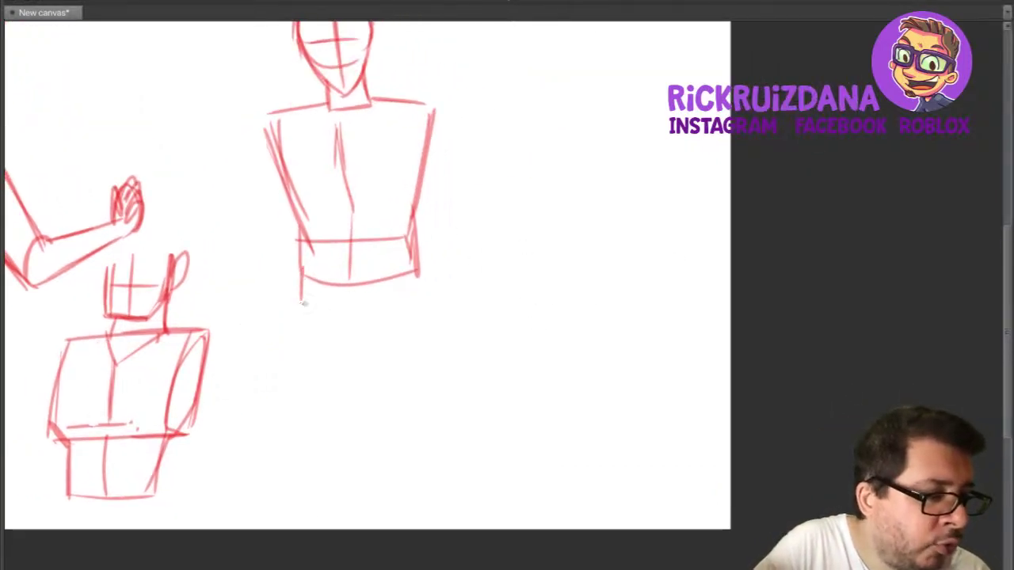
mouse_move(303, 303)
mouse_down()
mouse_move(352, 325)
mouse_move(417, 255)
mouse_up()
drag(303, 287, 315, 447)
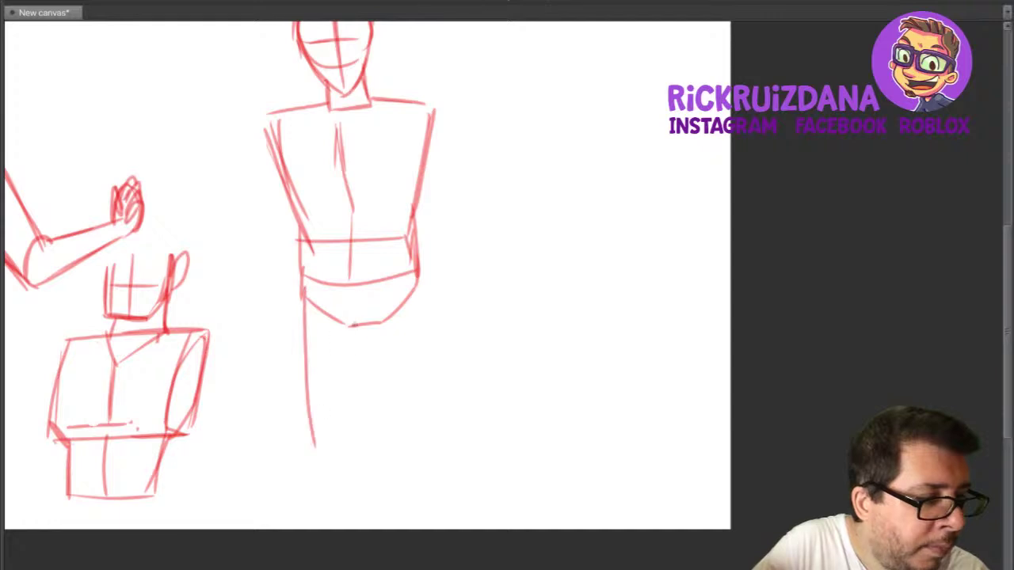
mouse_move(356, 326)
mouse_down()
mouse_move(345, 445)
mouse_move(396, 373)
mouse_move(437, 460)
mouse_up()
drag(419, 277, 451, 441)
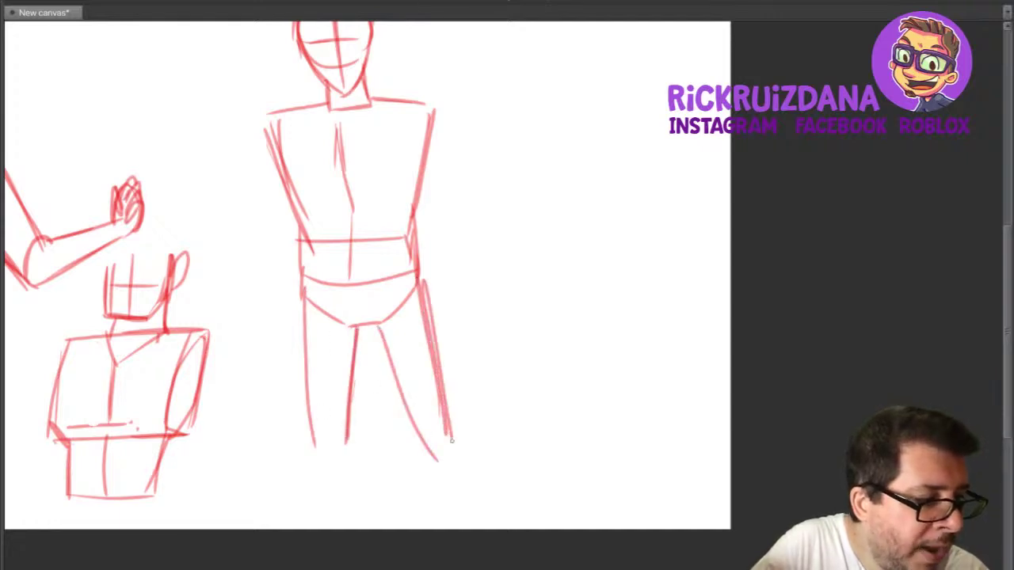
drag(349, 336, 342, 440)
Sketch oval knees at the ends of both thighs and strengthen the thigh outlines leading into them.
mouse_move(319, 445)
mouse_down()
mouse_move(316, 471)
mouse_move(321, 450)
mouse_up()
drag(352, 374, 342, 457)
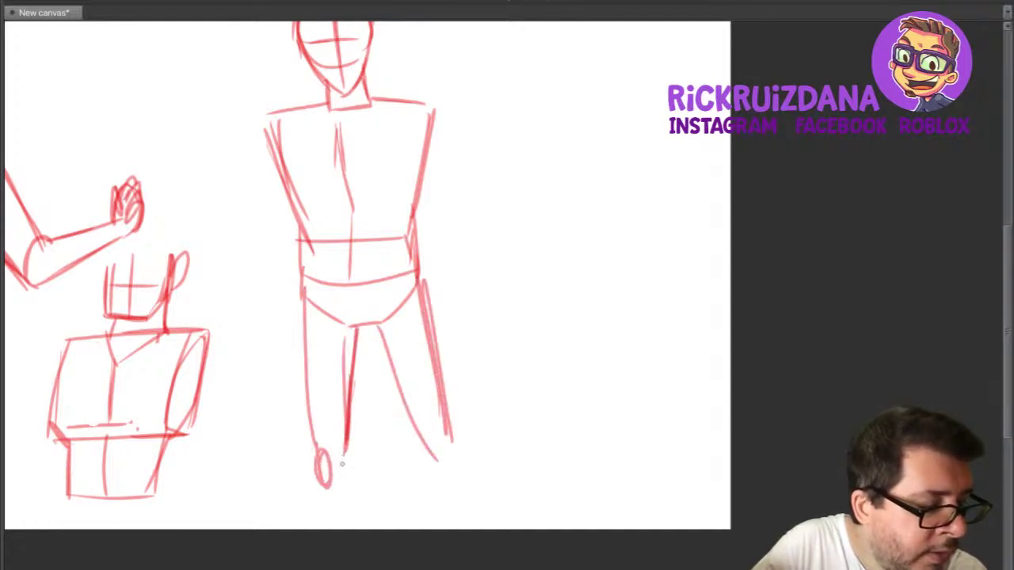
drag(435, 444, 441, 452)
drag(438, 381, 453, 444)
drag(386, 338, 414, 412)
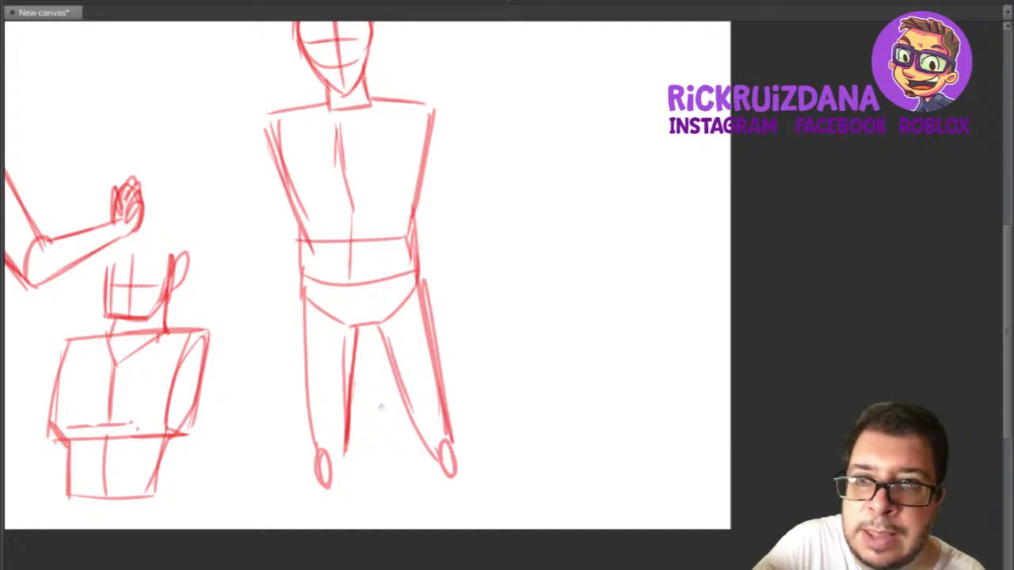
drag(316, 456, 325, 489)
mouse_move(448, 453)
mouse_down()
mouse_move(440, 434)
mouse_move(451, 472)
mouse_up()
Sketch the upper parts of both lower legs extending down from the knees, the outer one slanting outward.
drag(345, 464, 353, 519)
drag(326, 475, 328, 514)
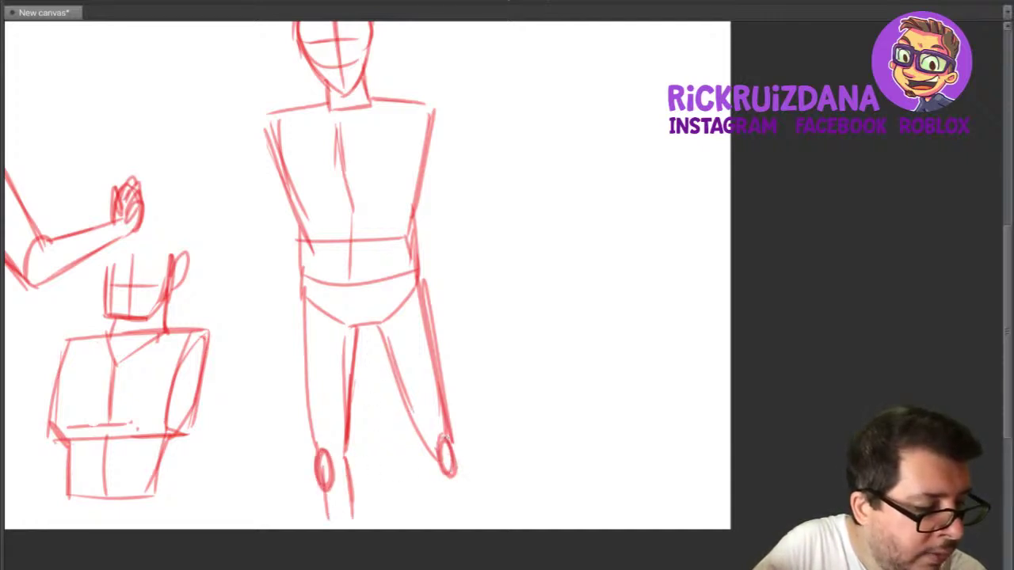
drag(445, 437, 471, 509)
drag(437, 457, 467, 524)
mouse_move(445, 435)
mouse_down()
mouse_move(486, 513)
mouse_move(480, 504)
mouse_up()
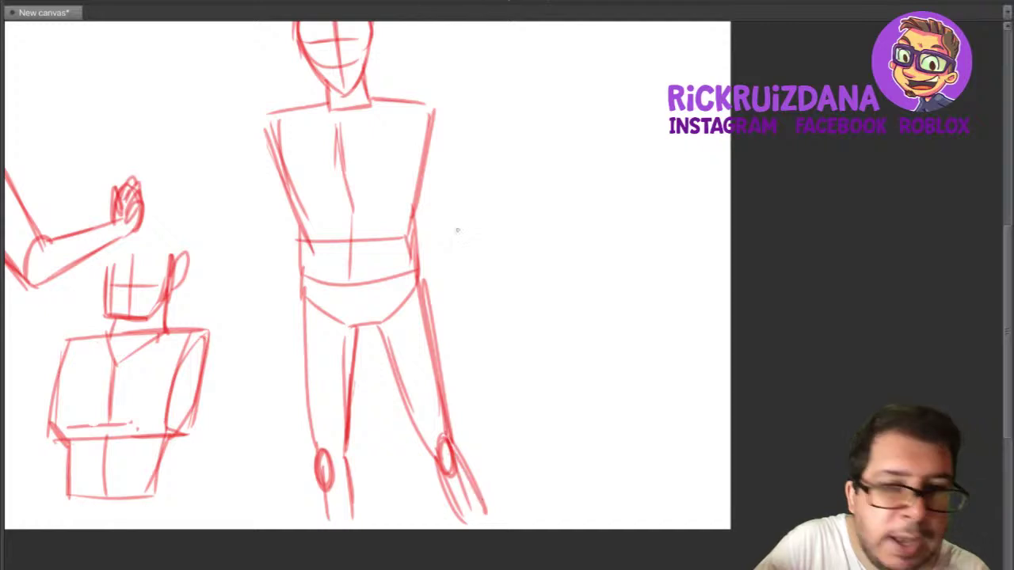
Add ears at both sides of the second figure's head and reinforce the head and jaw outline.
drag(476, 275, 453, 380)
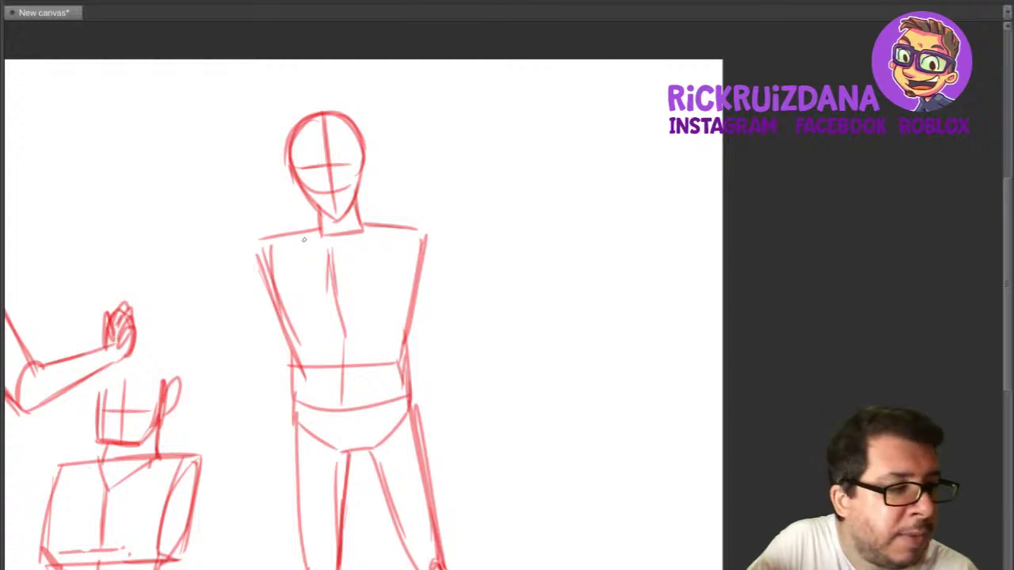
drag(290, 157, 294, 189)
drag(362, 158, 364, 188)
mouse_move(295, 173)
mouse_down()
mouse_move(331, 222)
mouse_move(349, 218)
mouse_move(361, 193)
mouse_move(358, 140)
mouse_up()
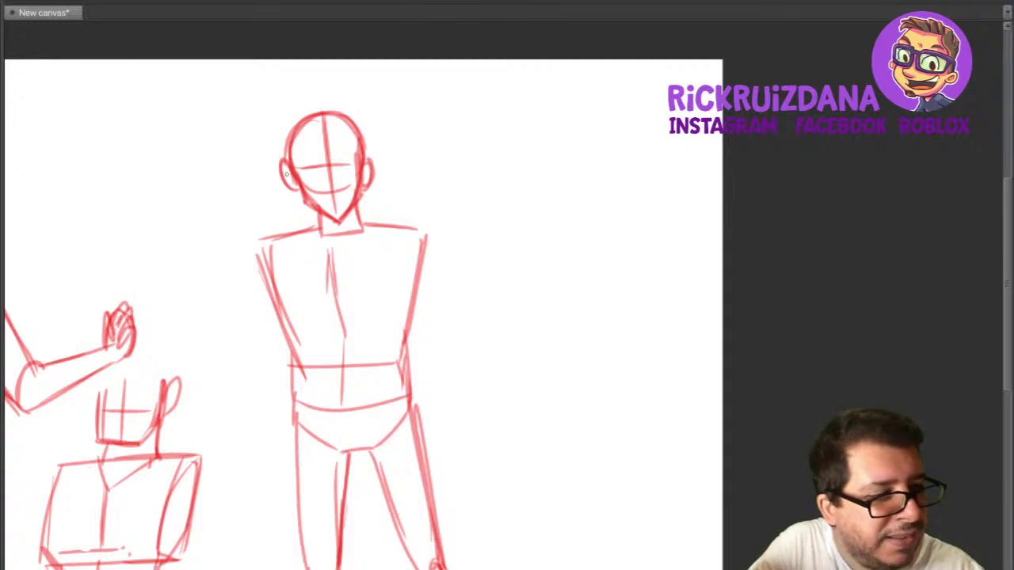
mouse_move(287, 174)
mouse_down()
mouse_move(288, 141)
mouse_move(366, 157)
mouse_up()
drag(326, 131, 332, 214)
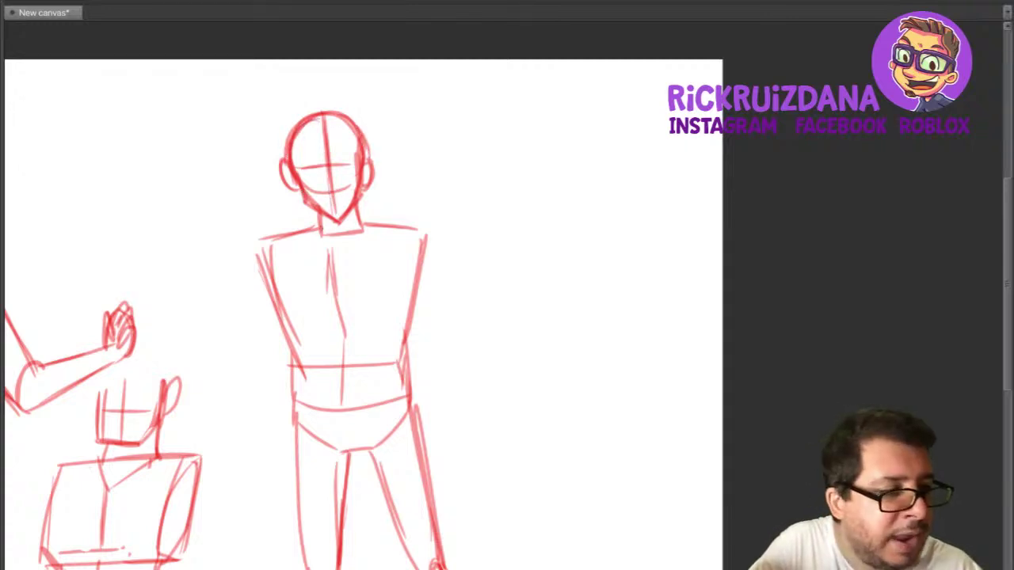
Sketch the second figure's bent arm with a sloping upper arm, pointed elbow, raised forearm and diamond-shaped hand block.
drag(264, 241, 237, 369)
drag(282, 331, 256, 386)
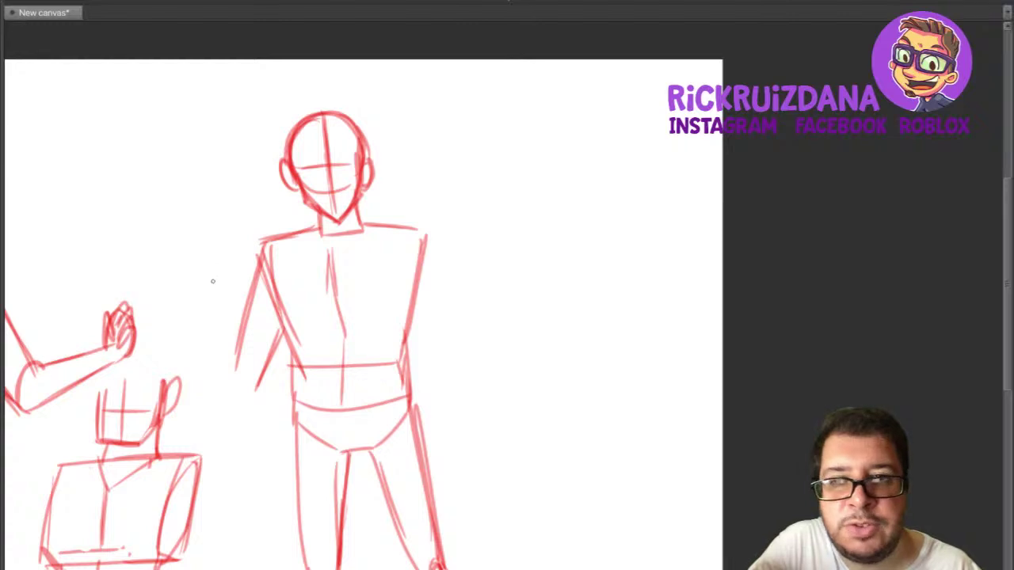
drag(302, 338, 369, 307)
mouse_move(269, 267)
mouse_down()
mouse_move(300, 266)
mouse_move(267, 280)
mouse_move(296, 263)
mouse_move(267, 262)
mouse_move(312, 310)
mouse_move(299, 292)
mouse_move(321, 336)
mouse_up()
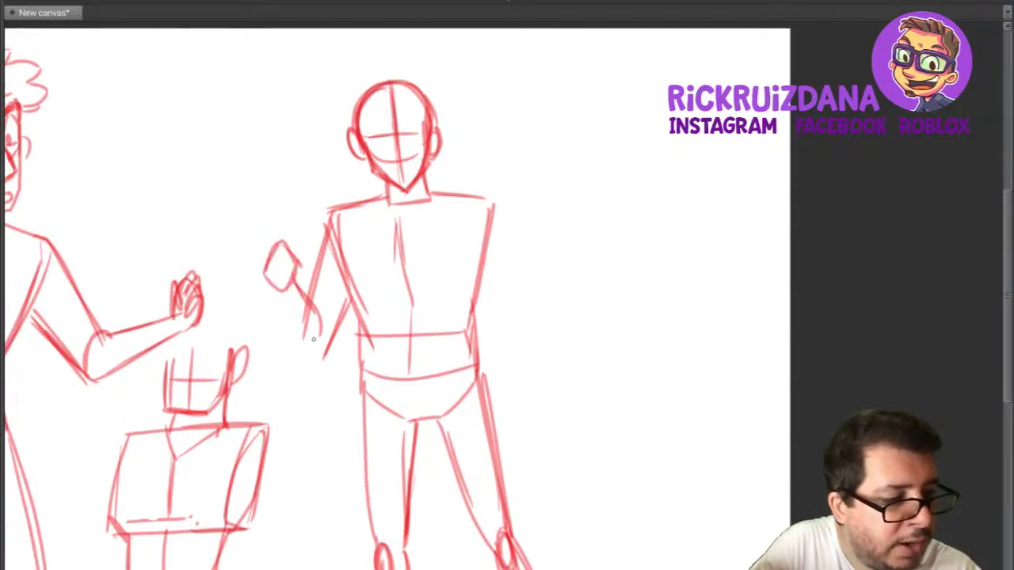
drag(273, 287, 317, 368)
mouse_move(340, 315)
mouse_down()
mouse_move(294, 340)
mouse_move(342, 305)
mouse_up()
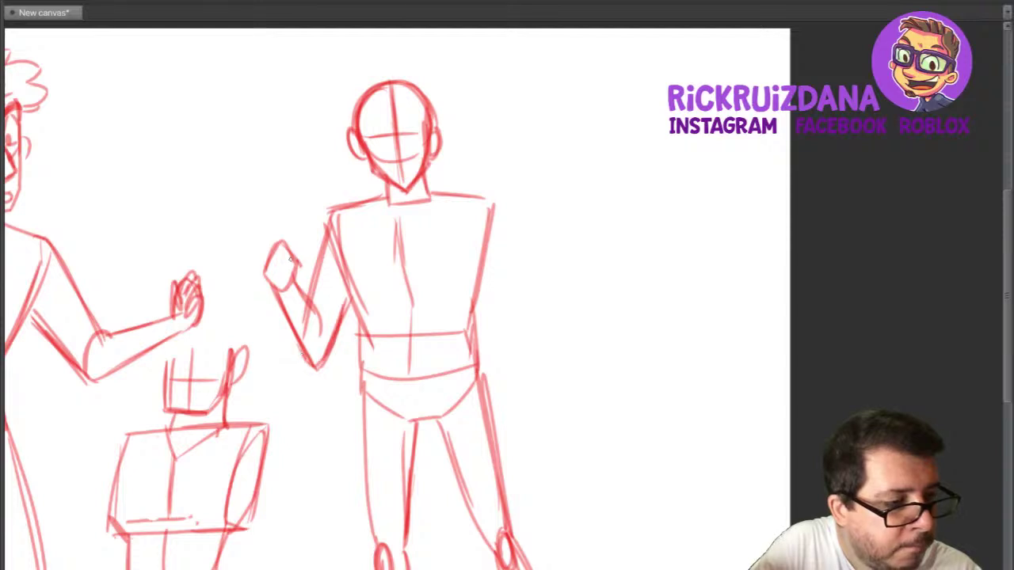
drag(268, 276, 293, 290)
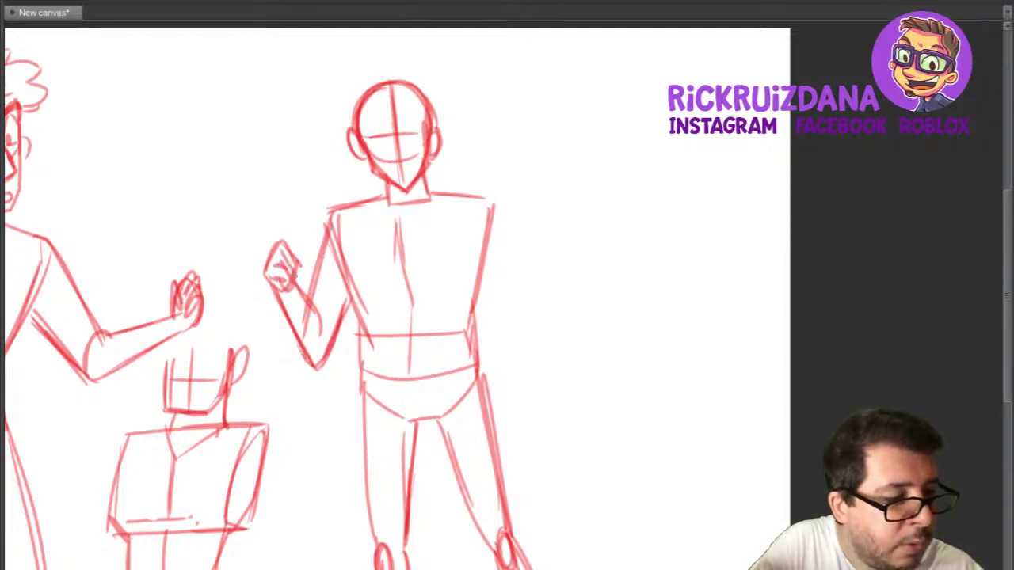
key(ctrl+z)
key(ctrl+z)
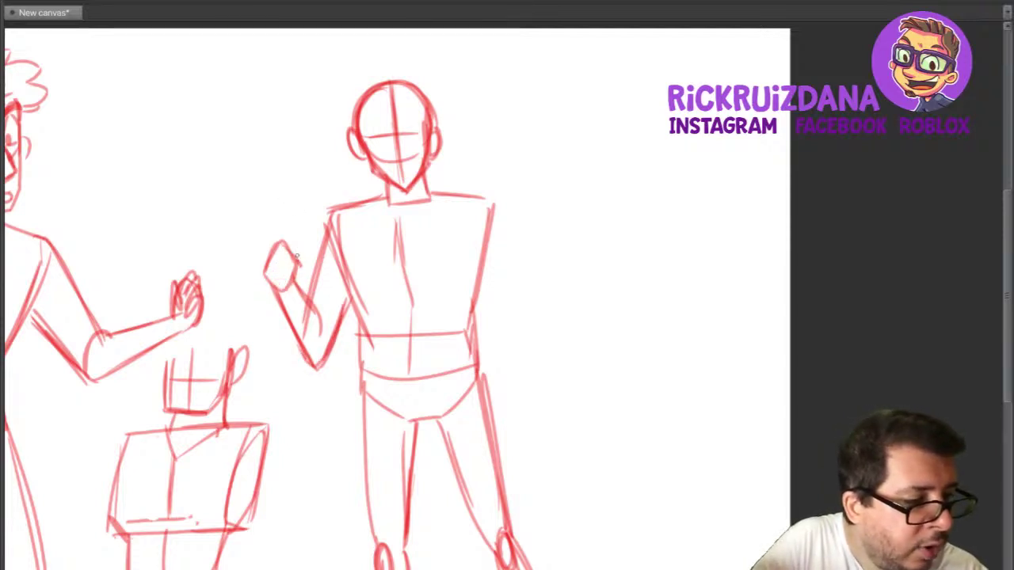
Sketch the thumb and curled fingers inside the raised hand block to form a closed fist.
mouse_move(282, 272)
mouse_down()
mouse_move(295, 261)
mouse_move(295, 283)
mouse_move(278, 262)
mouse_move(285, 287)
mouse_up()
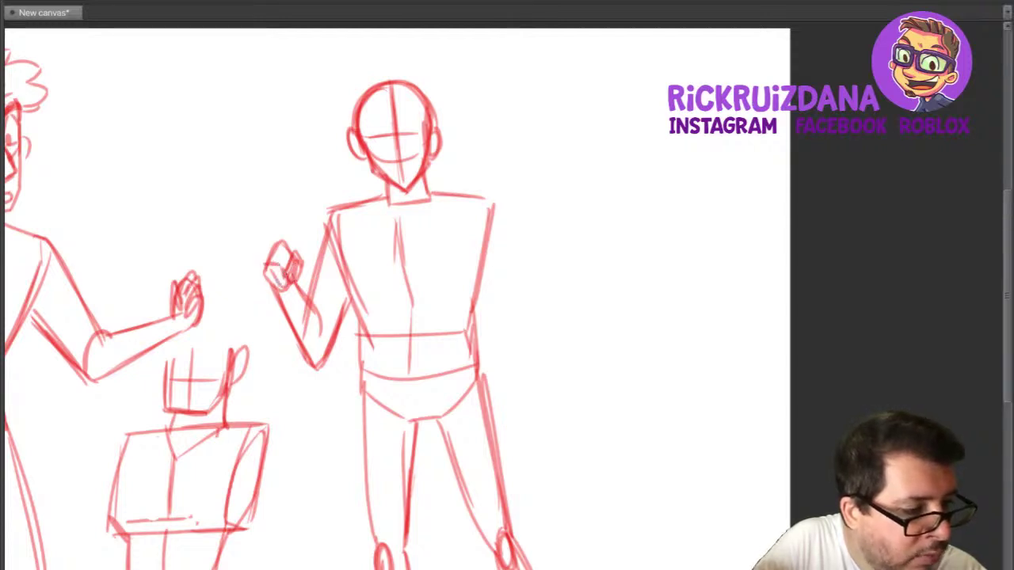
mouse_move(266, 253)
mouse_down()
mouse_move(289, 269)
mouse_move(281, 257)
mouse_move(289, 261)
mouse_move(295, 236)
mouse_move(293, 261)
mouse_up()
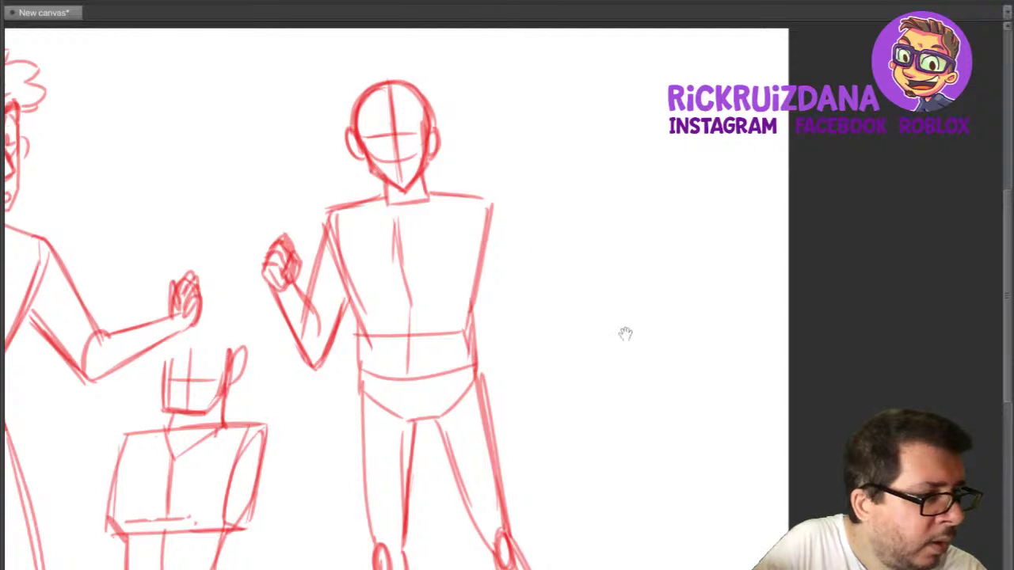
Sketch the second figure's other arm reaching outward, with a sloping upper arm, rounded elbow and tapering forearm raised toward the wrist.
drag(625, 335, 408, 334)
drag(259, 183, 319, 298)
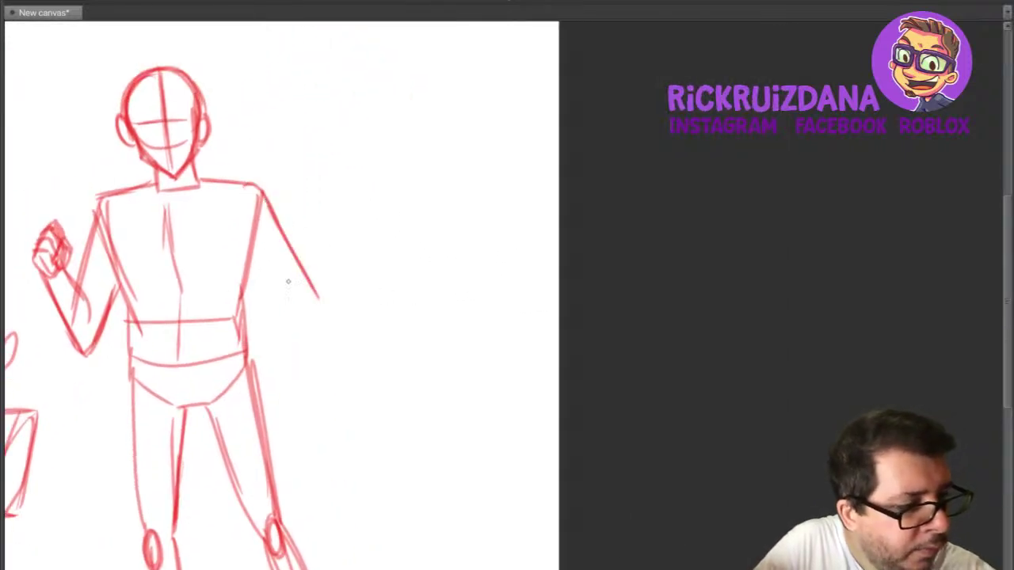
drag(252, 266, 304, 318)
mouse_move(295, 274)
mouse_down()
mouse_move(306, 318)
mouse_move(315, 316)
mouse_move(341, 269)
mouse_move(373, 255)
mouse_up()
drag(309, 313, 389, 246)
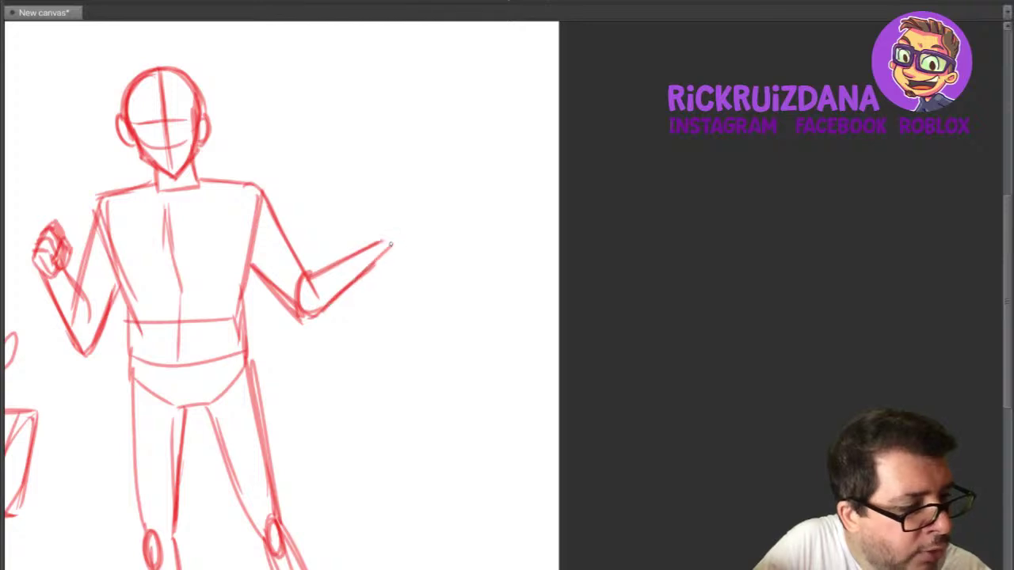
drag(316, 276, 391, 247)
mouse_move(320, 378)
mouse_down()
mouse_move(410, 337)
mouse_move(412, 325)
mouse_up()
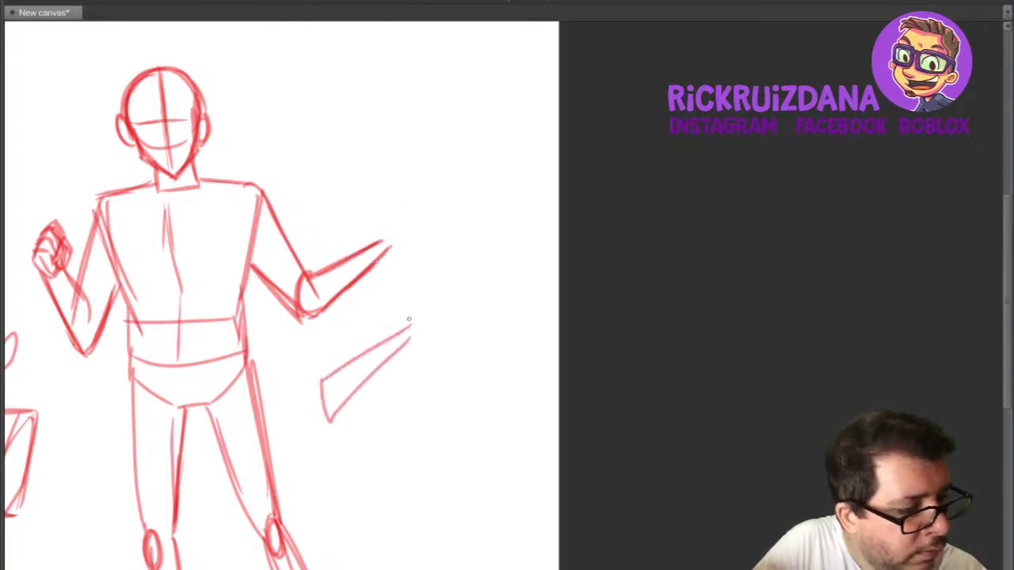
key(ctrl+z)
key(ctrl+z)
Sketch a small separate study of a sharply bent arm with a pointed elbow, raised forearm and spread fingers beside the second figure.
drag(381, 369, 399, 491)
drag(369, 461, 398, 492)
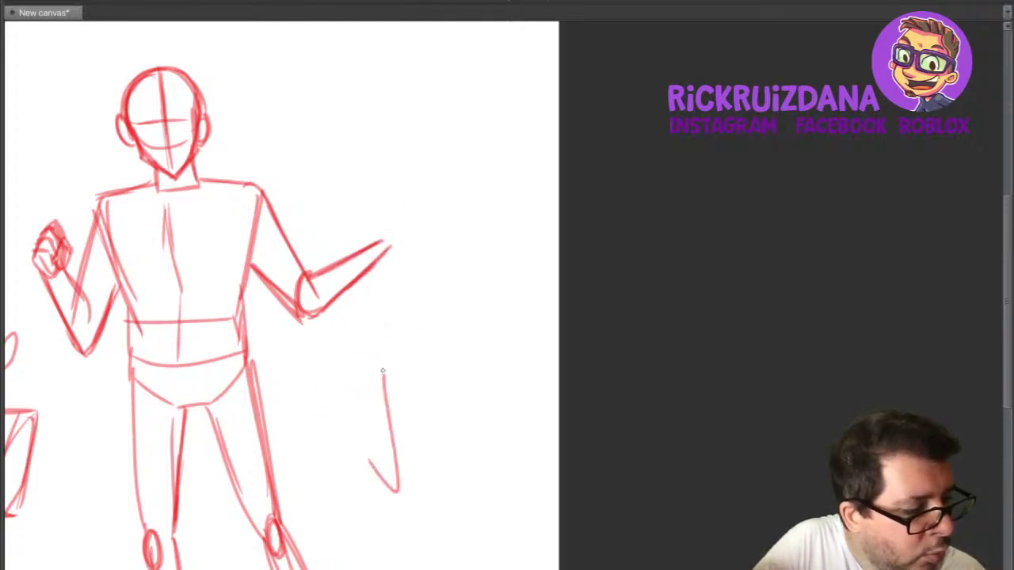
mouse_move(382, 361)
mouse_down()
mouse_move(370, 464)
mouse_move(363, 364)
mouse_move(381, 383)
mouse_up()
mouse_move(397, 484)
mouse_down()
mouse_move(407, 408)
mouse_move(428, 370)
mouse_move(409, 408)
mouse_move(427, 432)
mouse_up()
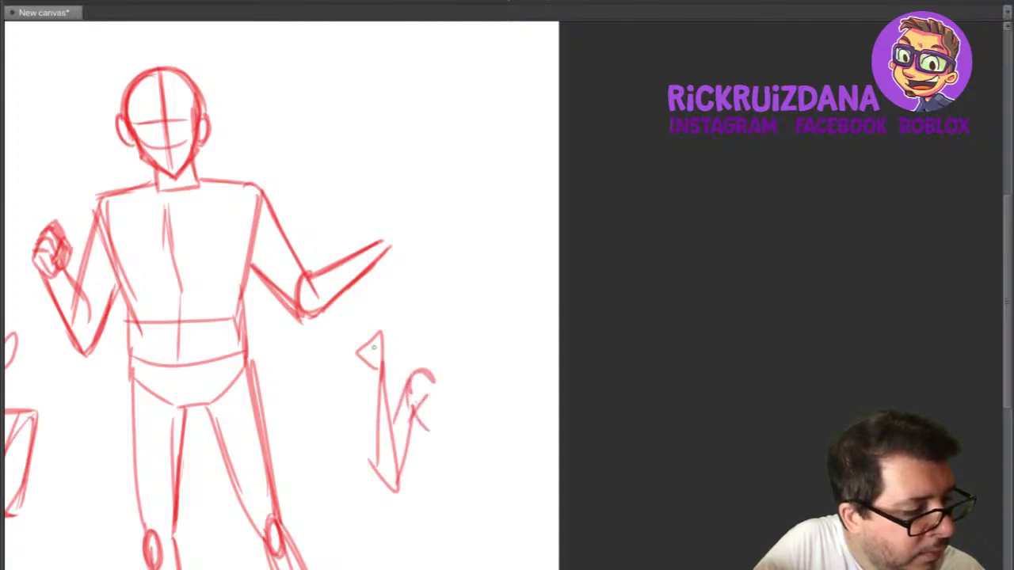
mouse_move(383, 333)
mouse_down()
mouse_move(365, 325)
mouse_move(341, 340)
mouse_move(336, 364)
mouse_move(369, 359)
mouse_up()
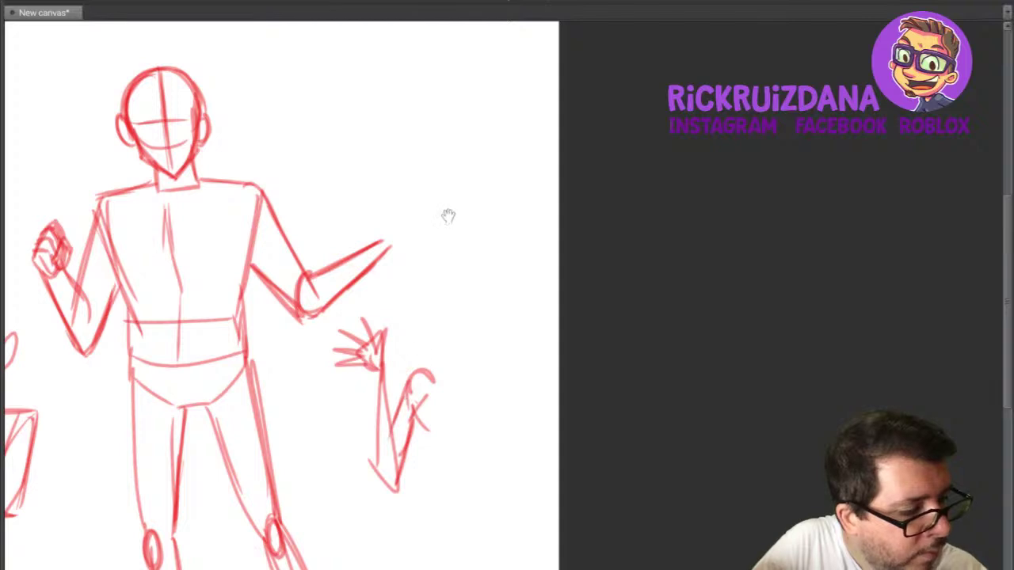
Sketch an open raised hand with palm, thumb and fingers at the end of the second figure's outstretched forearm.
drag(411, 269, 393, 321)
mouse_move(370, 255)
mouse_down()
mouse_move(383, 284)
mouse_move(377, 298)
mouse_move(358, 291)
mouse_up()
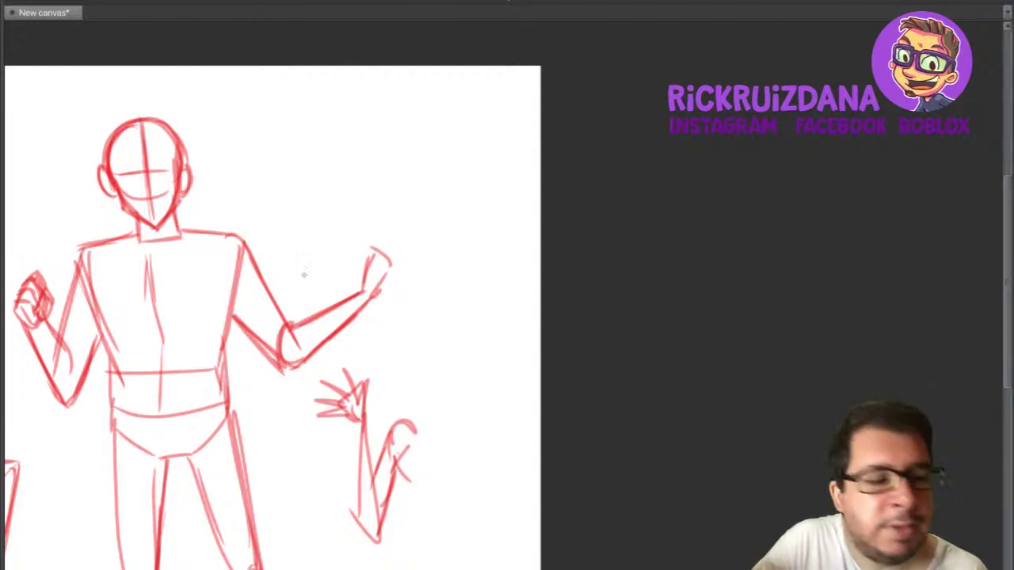
mouse_move(364, 251)
mouse_down()
mouse_move(353, 273)
mouse_move(363, 259)
mouse_move(361, 288)
mouse_move(372, 291)
mouse_move(381, 255)
mouse_up()
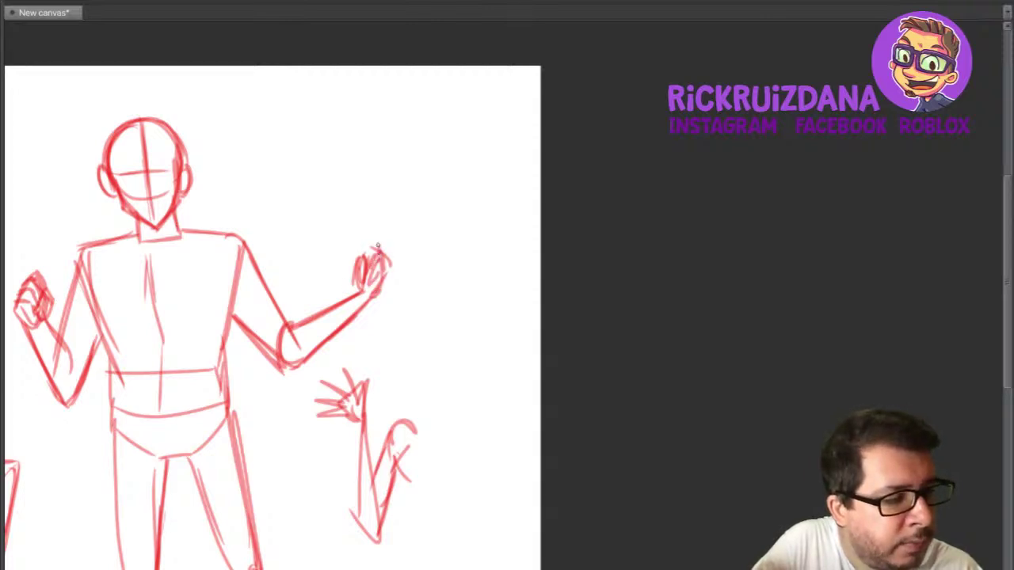
Hide Layer 1 with the finished figures and add a new empty layer above it for fresh sketches.
mouse_move(214, 253)
mouse_down()
mouse_move(316, 236)
mouse_move(425, 235)
mouse_move(389, 331)
mouse_move(385, 304)
mouse_up()
drag(692, 289, 677, 323)
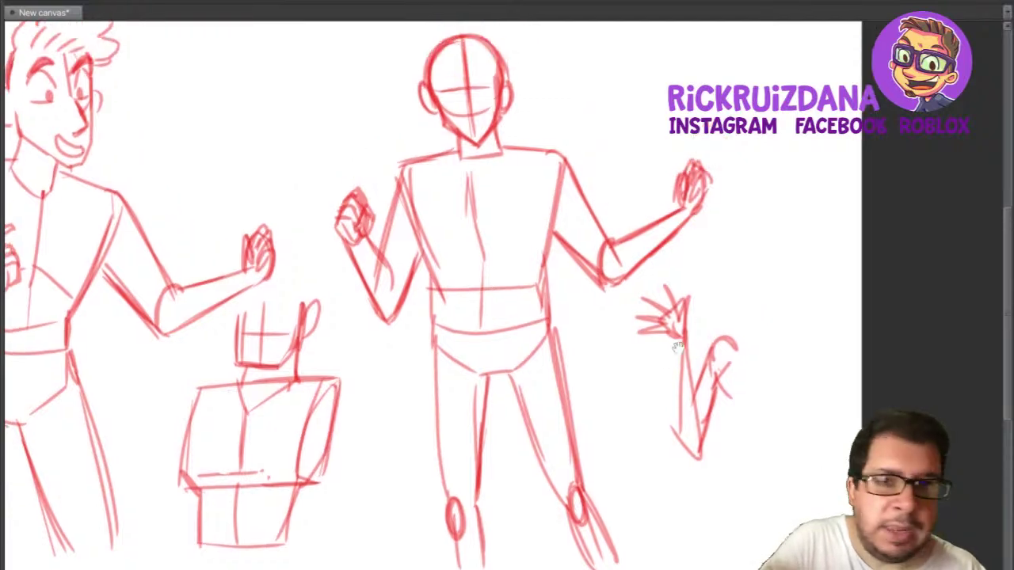
key(Tab)
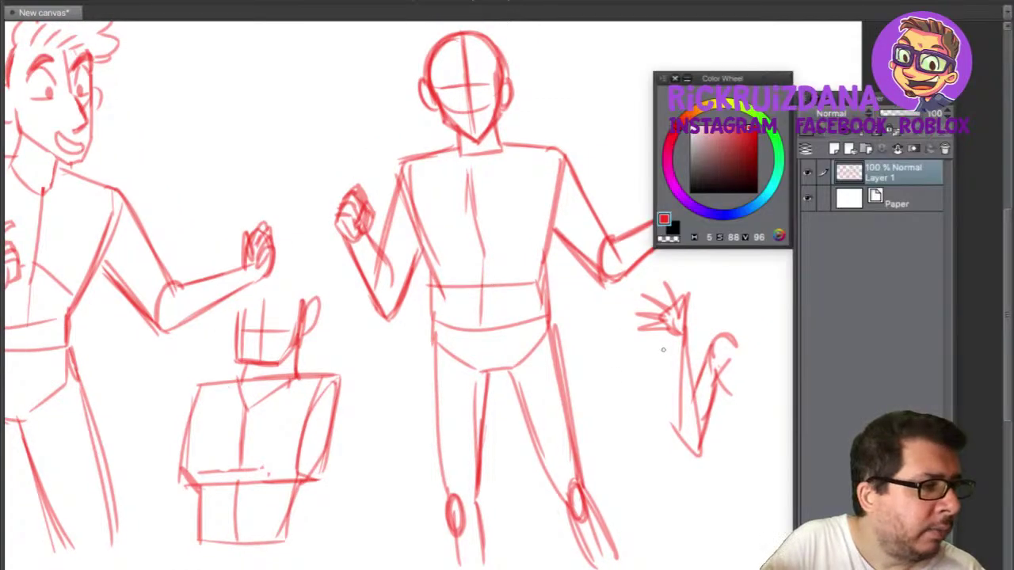
key(Tab)
key(Tab)
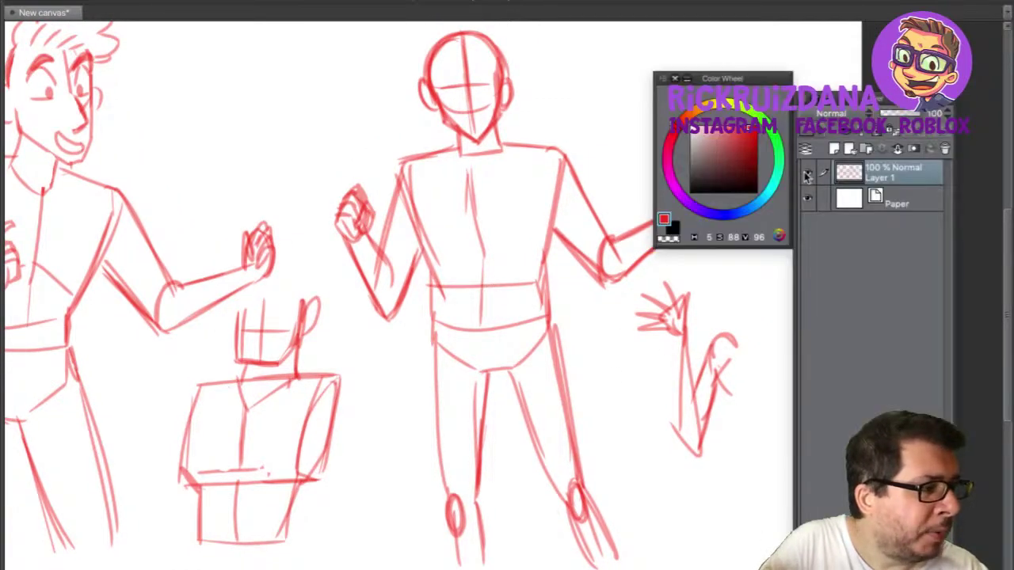
click(807, 174)
key(ctrl+shift+n)
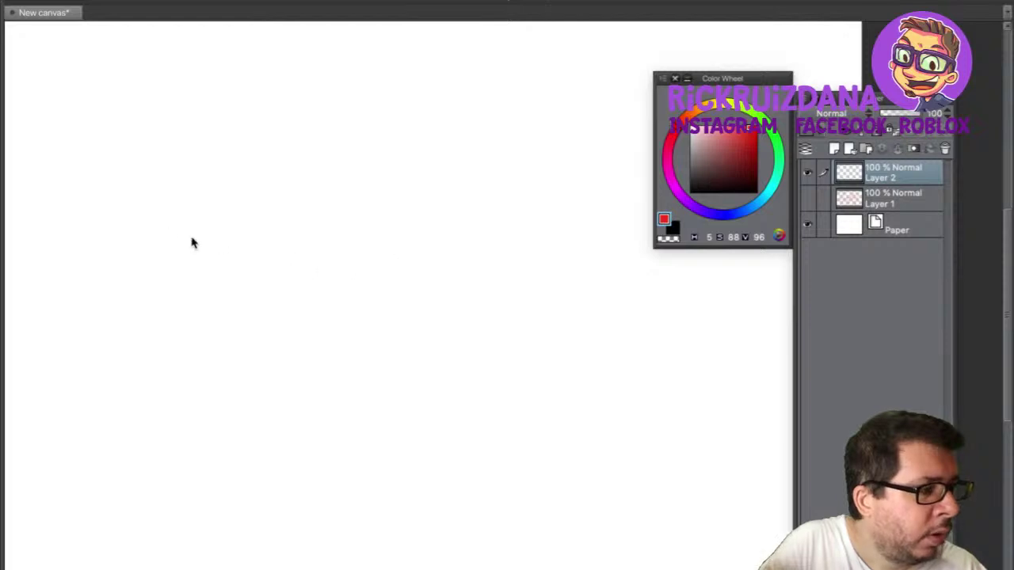
key(Tab)
drag(226, 242, 449, 274)
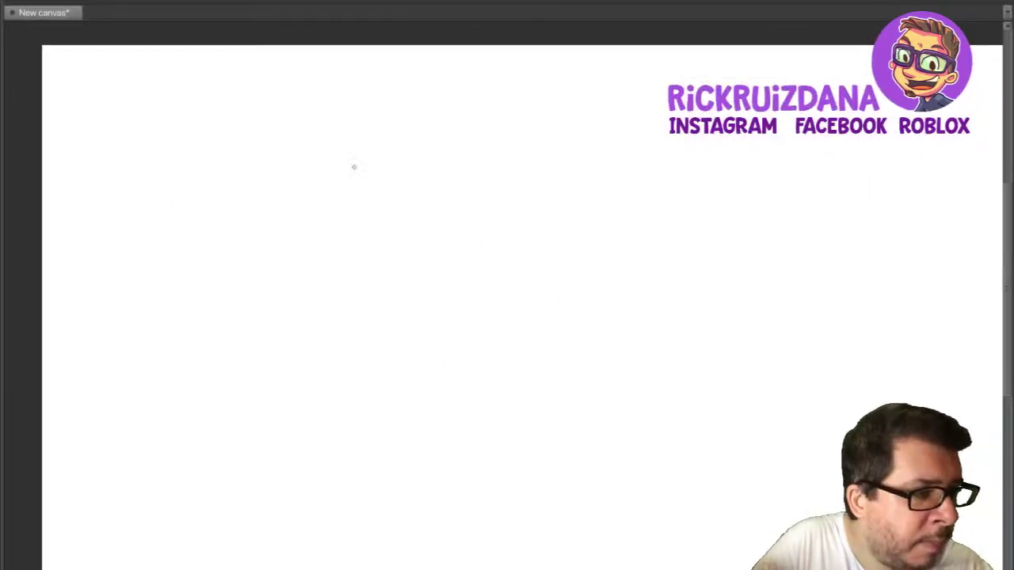
Sketch a bowed head with a rounded skull, one ear and a jaw tapering to a narrow flat chin.
mouse_move(354, 167)
mouse_down()
mouse_move(358, 188)
mouse_move(405, 125)
mouse_move(424, 190)
mouse_up()
drag(419, 131, 353, 135)
mouse_move(355, 186)
mouse_down()
mouse_move(356, 211)
mouse_move(388, 248)
mouse_move(426, 208)
mouse_move(423, 146)
mouse_up()
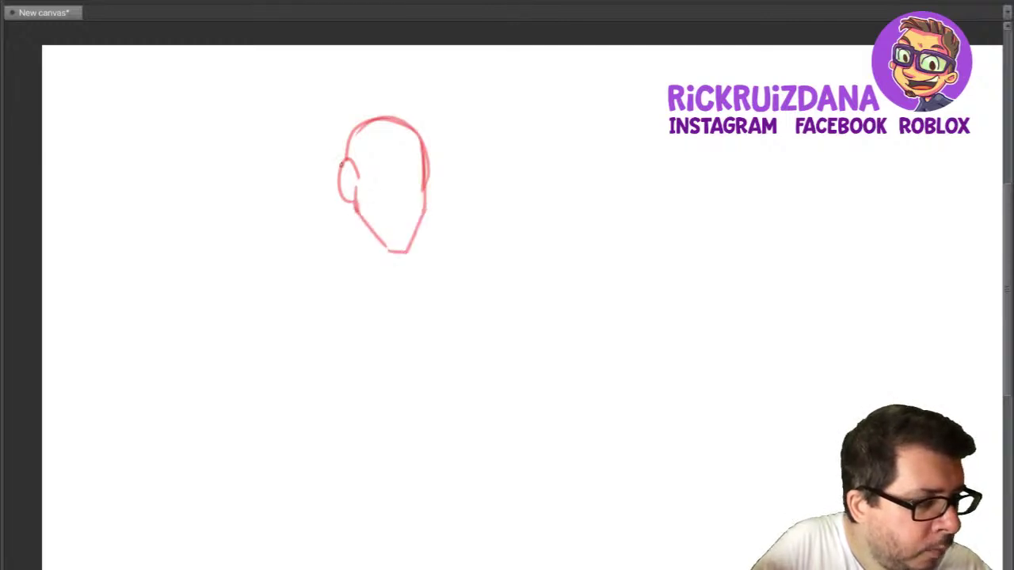
Sketch the shoulders and a short chest shape behind the bowed head, with sloping sides and a curved lower edge.
drag(346, 153, 248, 165)
key(ctrl+z)
drag(346, 151, 258, 156)
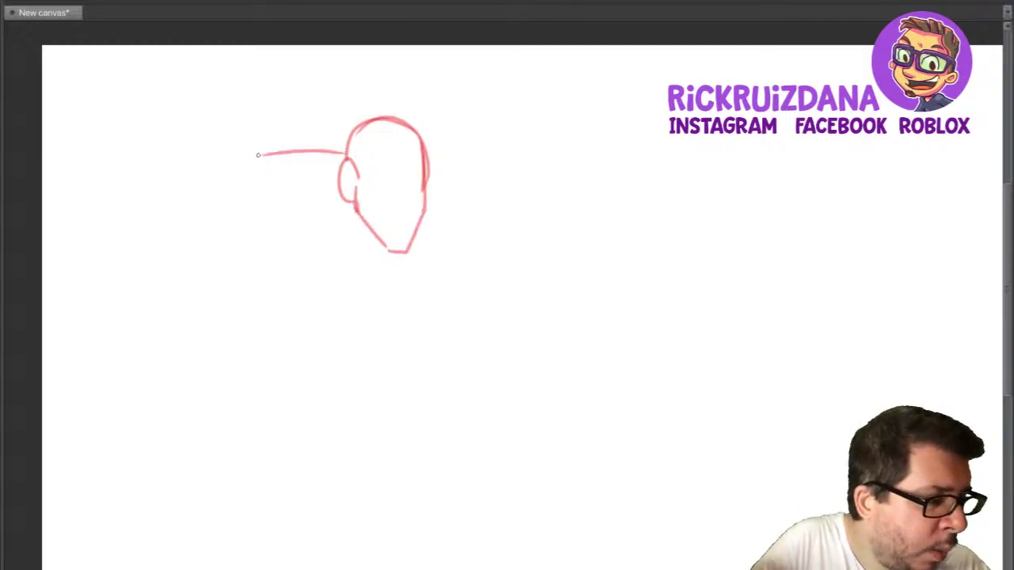
mouse_move(231, 193)
mouse_down()
mouse_move(348, 279)
mouse_move(464, 181)
mouse_move(427, 263)
mouse_up()
drag(238, 167, 273, 266)
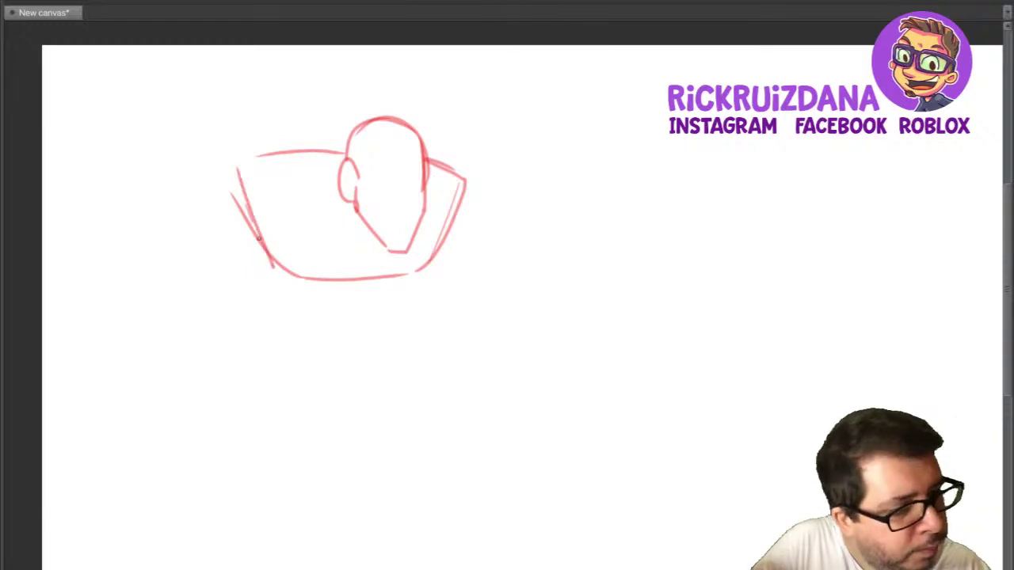
Sketch a second head from a circle with an angular jaw and two ears, and add its neck and steeply slanted shoulders.
scroll(477, 340, right, 3)
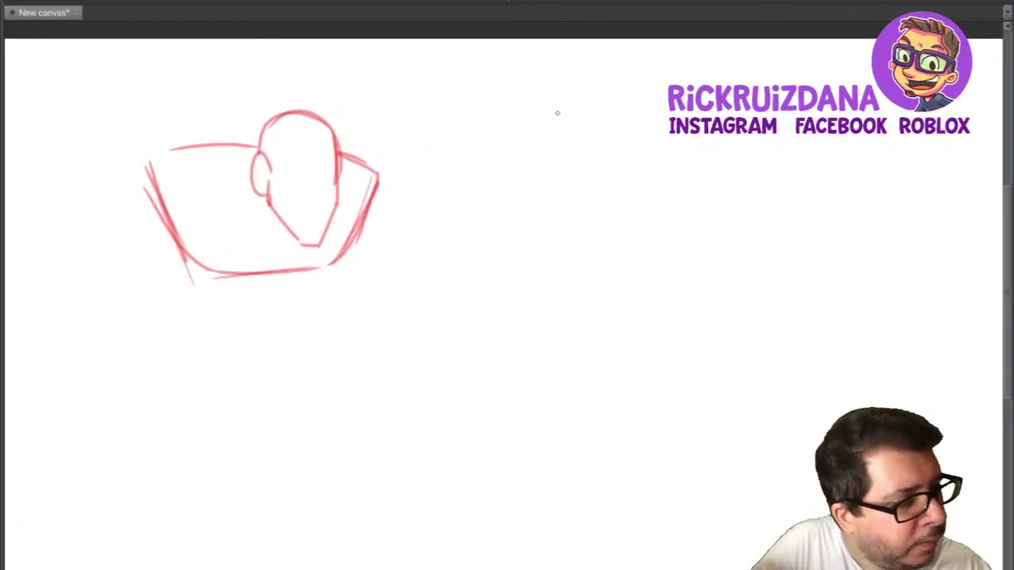
mouse_move(556, 113)
mouse_down()
mouse_move(555, 180)
mouse_move(538, 177)
mouse_move(561, 199)
mouse_move(598, 206)
mouse_move(613, 166)
mouse_move(598, 130)
mouse_move(610, 152)
mouse_up()
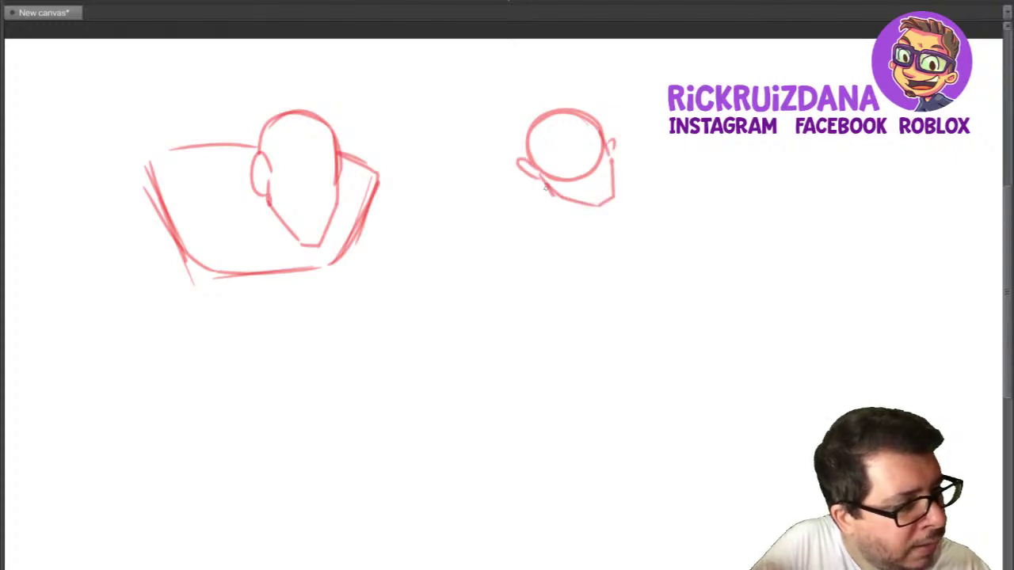
mouse_move(544, 187)
mouse_down()
mouse_move(633, 190)
mouse_move(670, 165)
mouse_move(539, 239)
mouse_move(554, 207)
mouse_move(587, 201)
mouse_up()
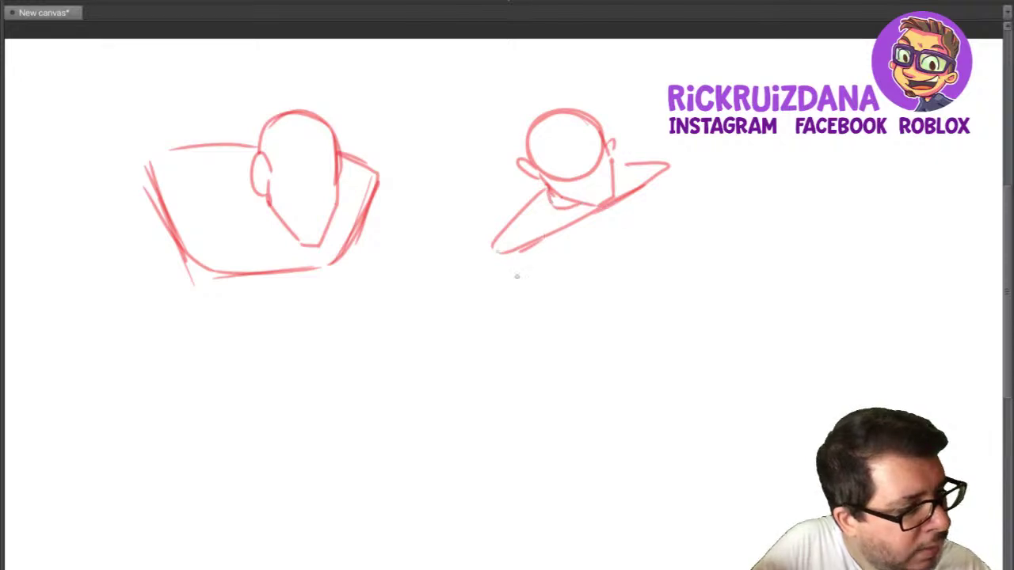
Sketch the second bust's tilted chest block below the slanted shoulders and divide its front with a centre line.
drag(498, 252, 566, 303)
drag(672, 165, 668, 249)
drag(573, 296, 657, 248)
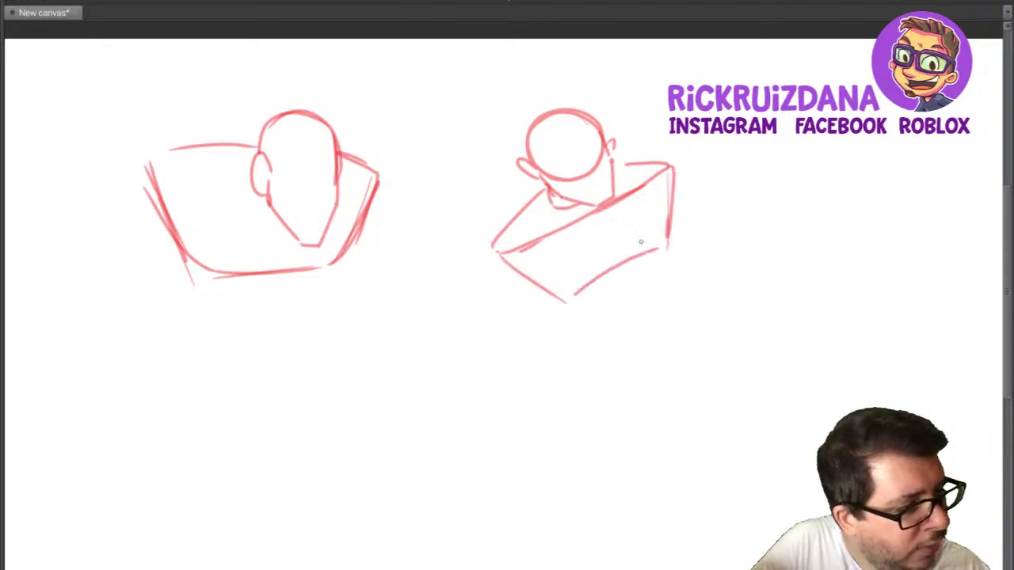
drag(603, 215, 621, 262)
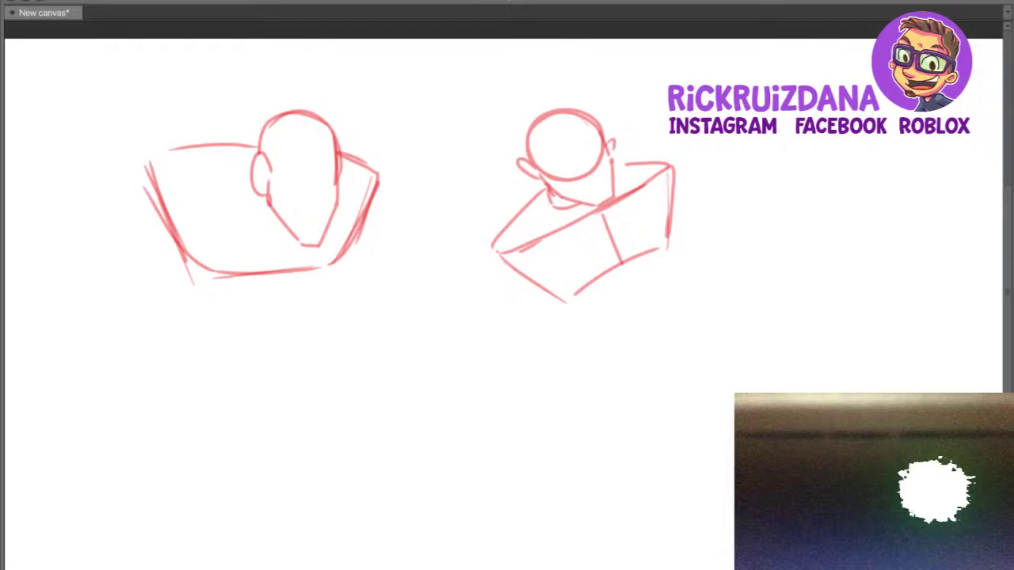
Sketch a third head in three-quarter view below the first one, with a rounded top, square jaw and one ear.
key(alt+Tab)
mouse_move(149, 358)
mouse_down()
mouse_move(226, 341)
mouse_move(232, 368)
mouse_up()
mouse_move(149, 366)
mouse_down()
mouse_move(151, 432)
mouse_move(190, 453)
mouse_move(224, 446)
mouse_move(232, 369)
mouse_move(228, 421)
mouse_up()
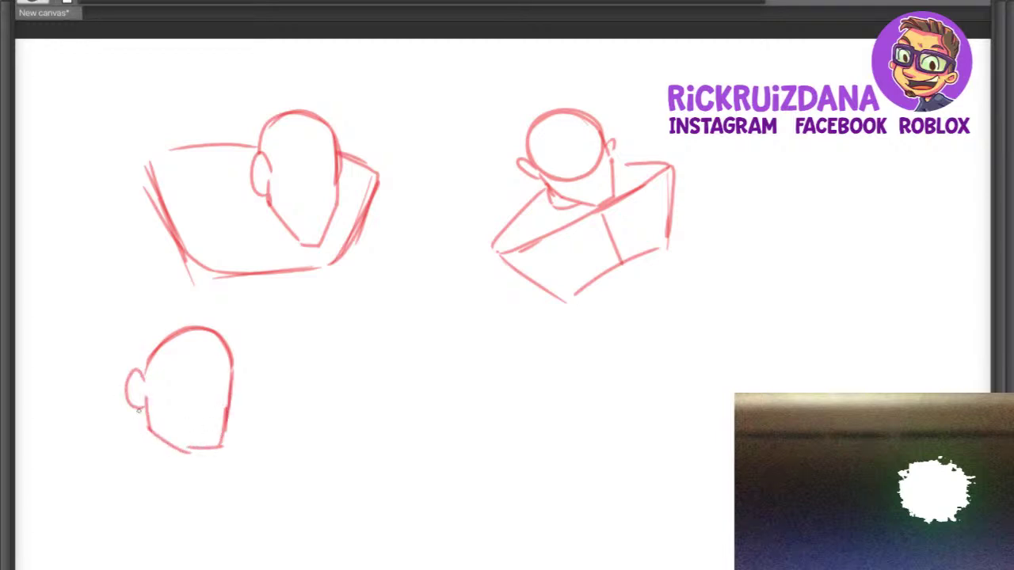
Reinforce the third head's jaw and sketch its neck, shoulder lines, collarbones and V-shaped throat notch.
mouse_move(144, 407)
mouse_down()
mouse_move(119, 453)
mouse_move(216, 450)
mouse_up()
drag(196, 452, 186, 483)
drag(131, 436, 67, 446)
drag(199, 459, 228, 481)
mouse_move(78, 480)
mouse_down()
mouse_move(155, 496)
mouse_move(173, 511)
mouse_up()
mouse_move(181, 507)
mouse_down()
mouse_move(185, 495)
mouse_move(223, 486)
mouse_up()
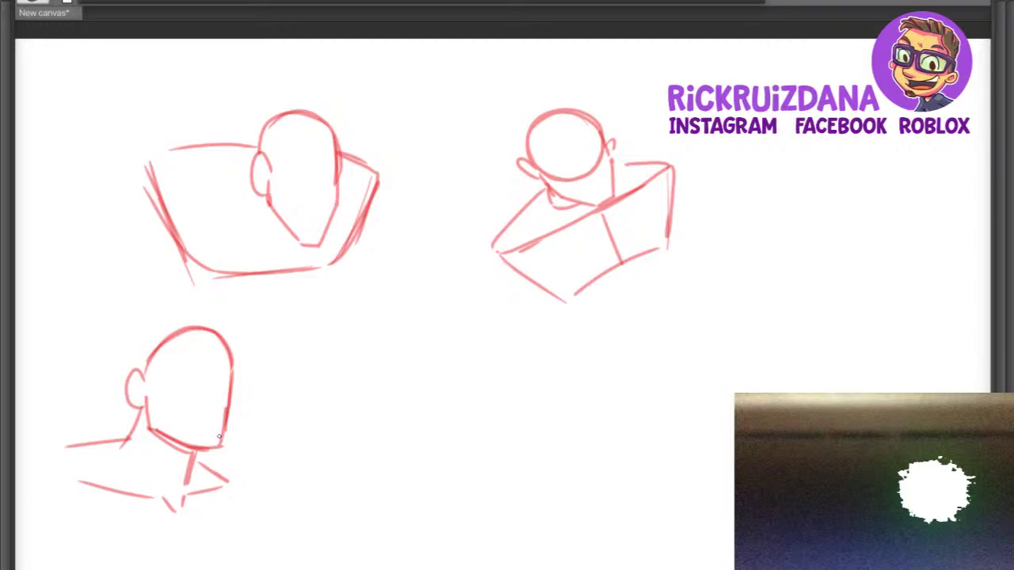
Draw the third head's vertical and horizontal face guidelines and extend the back of the skull toward the ear.
drag(208, 338, 203, 449)
drag(158, 391, 230, 402)
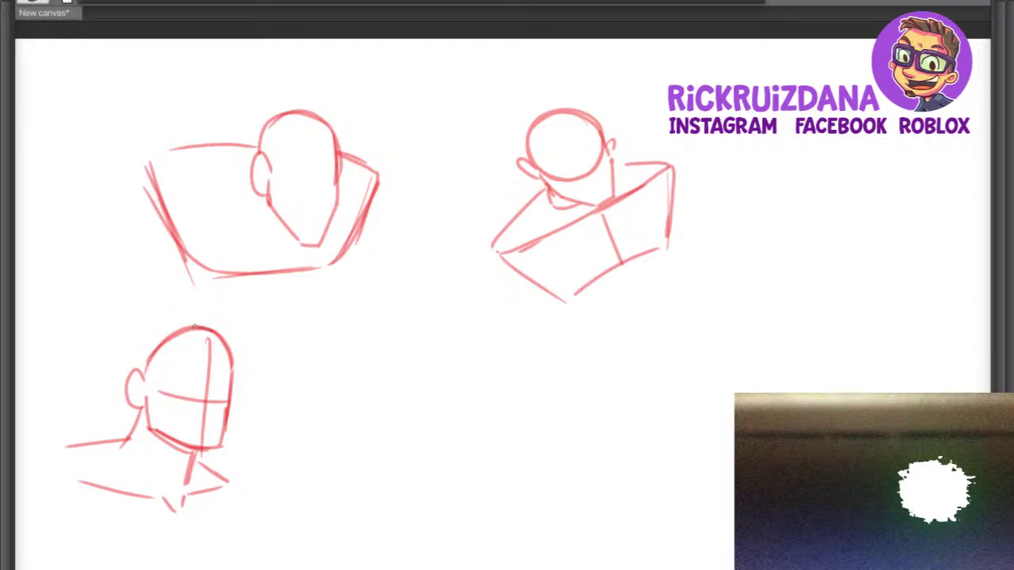
mouse_move(194, 326)
mouse_down()
mouse_move(131, 375)
mouse_move(144, 345)
mouse_up()
Draw the third head's nose, eyes, smiling mouth and raised eyebrows along the face guidelines.
mouse_move(212, 396)
mouse_down()
mouse_move(214, 413)
mouse_move(201, 417)
mouse_up()
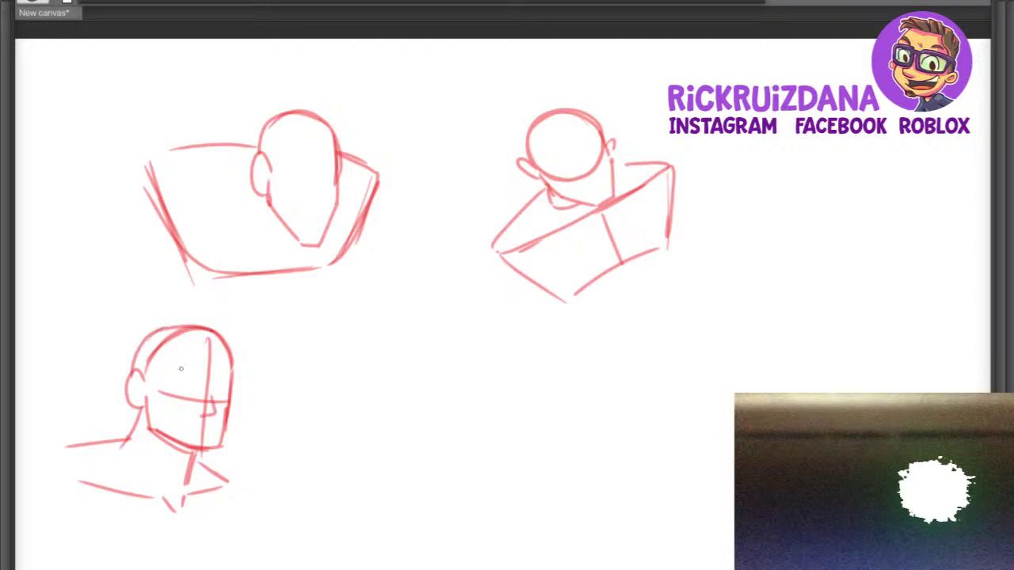
mouse_move(193, 378)
mouse_down()
mouse_move(167, 377)
mouse_move(191, 396)
mouse_move(217, 395)
mouse_move(228, 372)
mouse_up()
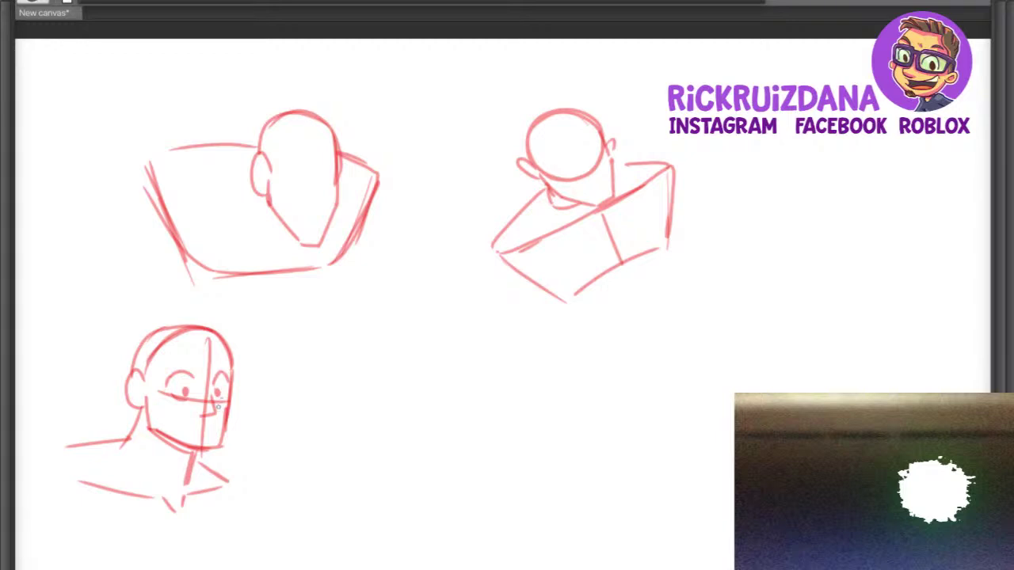
drag(179, 416, 213, 428)
mouse_move(167, 373)
mouse_down()
mouse_move(189, 366)
mouse_move(213, 375)
mouse_up()
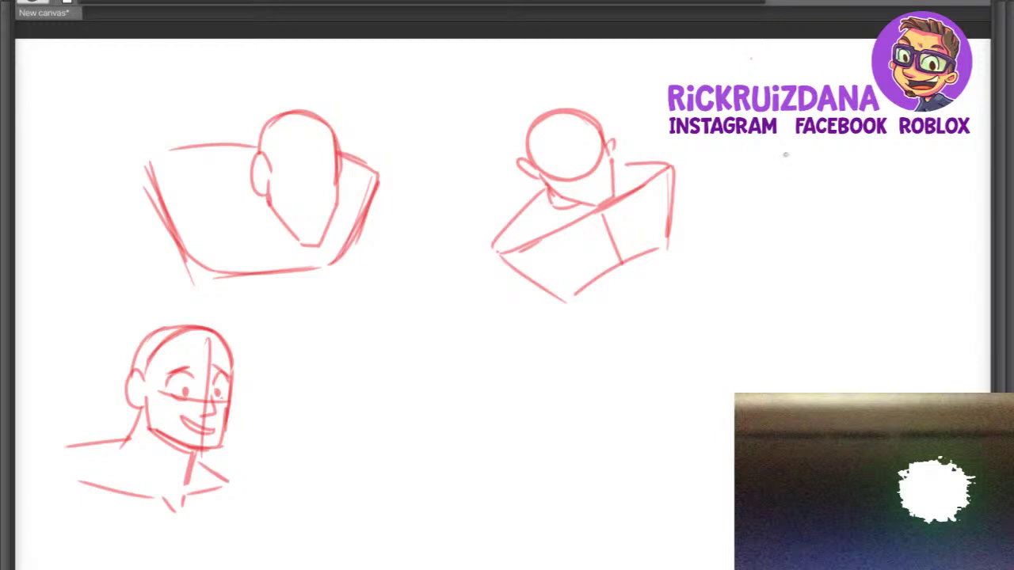
Sketch a large front-facing head beside the second bust, with straight sides, an angular flat-chinned jaw and one ear.
mouse_move(760, 127)
mouse_down()
mouse_move(817, 121)
mouse_move(875, 136)
mouse_up()
mouse_move(754, 220)
mouse_down()
mouse_move(751, 134)
mouse_move(754, 227)
mouse_move(819, 277)
mouse_move(878, 242)
mouse_move(875, 171)
mouse_move(881, 214)
mouse_up()
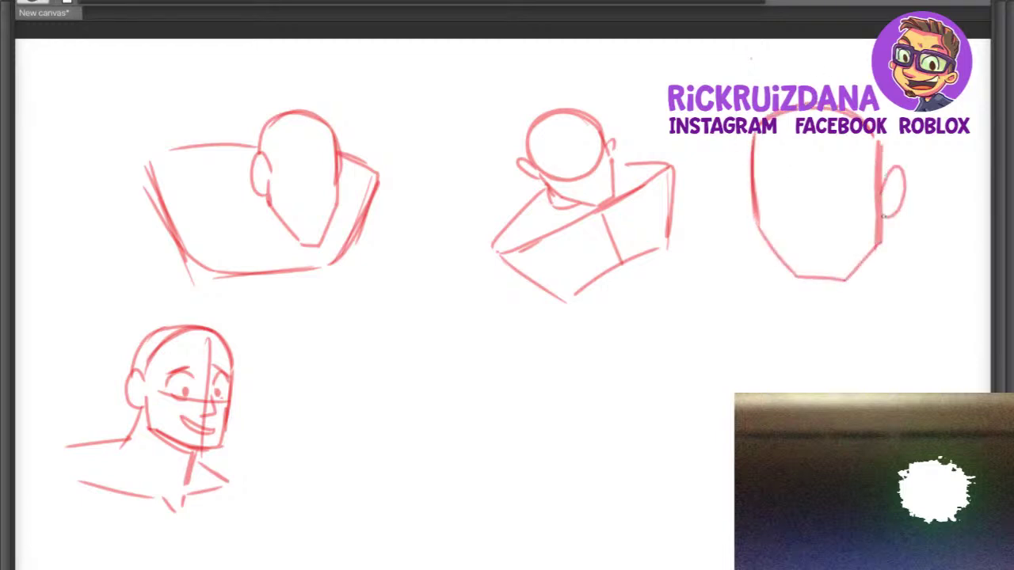
drag(888, 169, 908, 183)
Draw the large head's downturned mouth, angled nose and wide eyes with arched upper lids and small pupils.
drag(793, 241, 837, 247)
drag(809, 193, 815, 227)
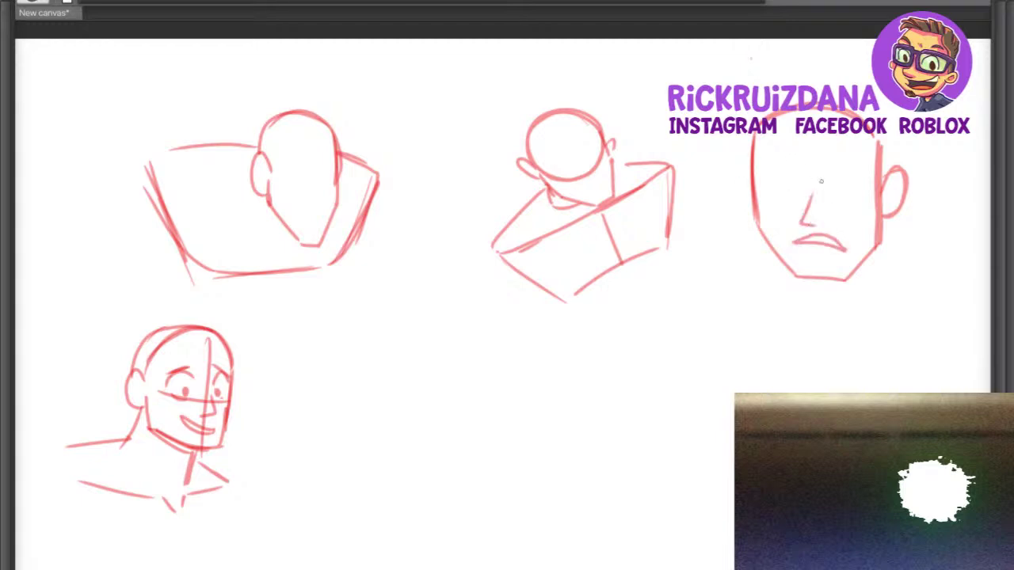
mouse_move(800, 184)
mouse_down()
mouse_move(771, 167)
mouse_move(787, 184)
mouse_move(843, 161)
mouse_move(855, 186)
mouse_up()
click(787, 183)
click(842, 184)
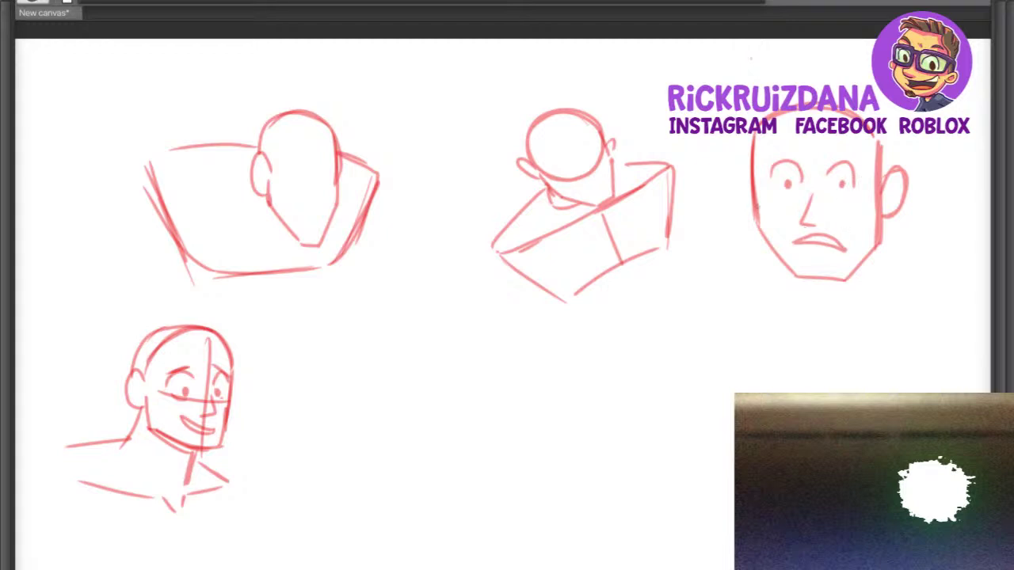
Add the large head's other ear and sketch its neck, shoulder slope and collarbones with a throat notch.
drag(749, 192, 750, 231)
drag(874, 246, 892, 294)
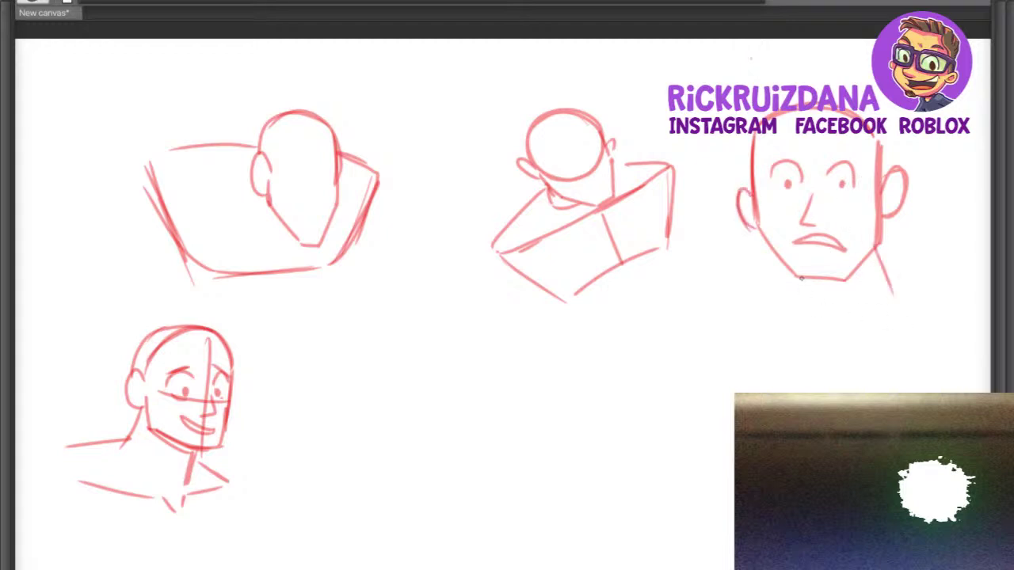
mouse_move(803, 284)
mouse_down()
mouse_move(802, 310)
mouse_move(776, 320)
mouse_move(915, 325)
mouse_up()
drag(888, 290, 950, 331)
Add worried slanted eyebrows and a full hair outline with a jagged side-swept fringe to the large head.
drag(830, 144, 854, 158)
drag(763, 163, 793, 157)
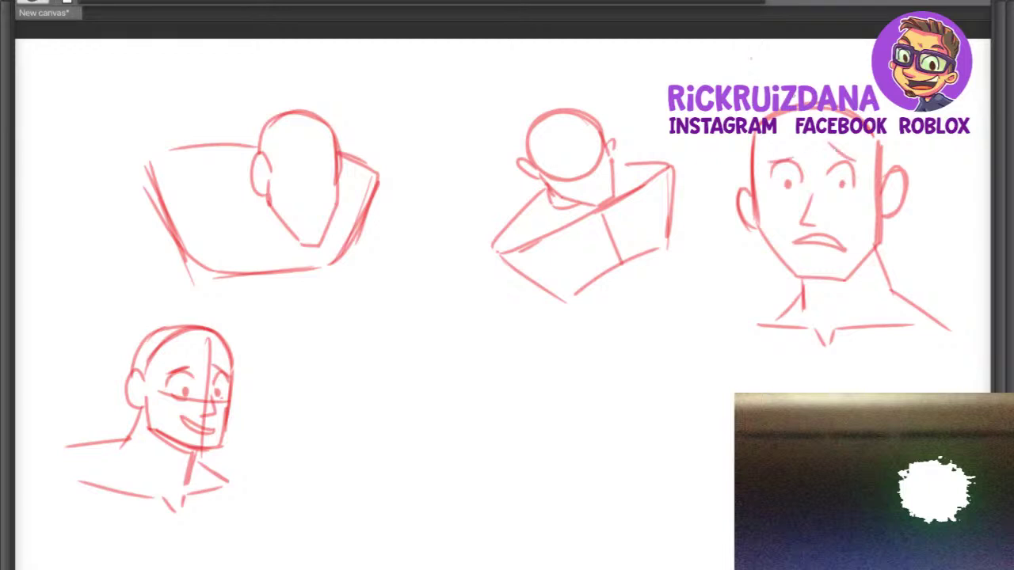
drag(762, 119, 810, 102)
drag(846, 104, 894, 169)
drag(780, 87, 850, 92)
mouse_move(745, 119)
mouse_down()
mouse_move(715, 169)
mouse_move(815, 135)
mouse_move(882, 141)
mouse_move(891, 174)
mouse_up()
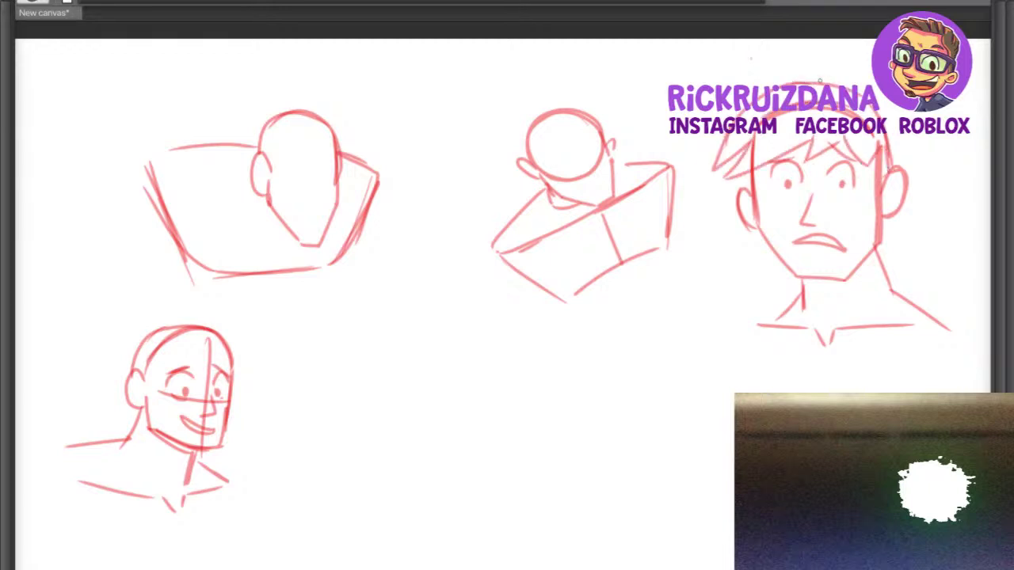
mouse_move(819, 79)
mouse_down()
mouse_move(890, 115)
mouse_move(906, 184)
mouse_move(900, 124)
mouse_up()
drag(827, 157, 859, 149)
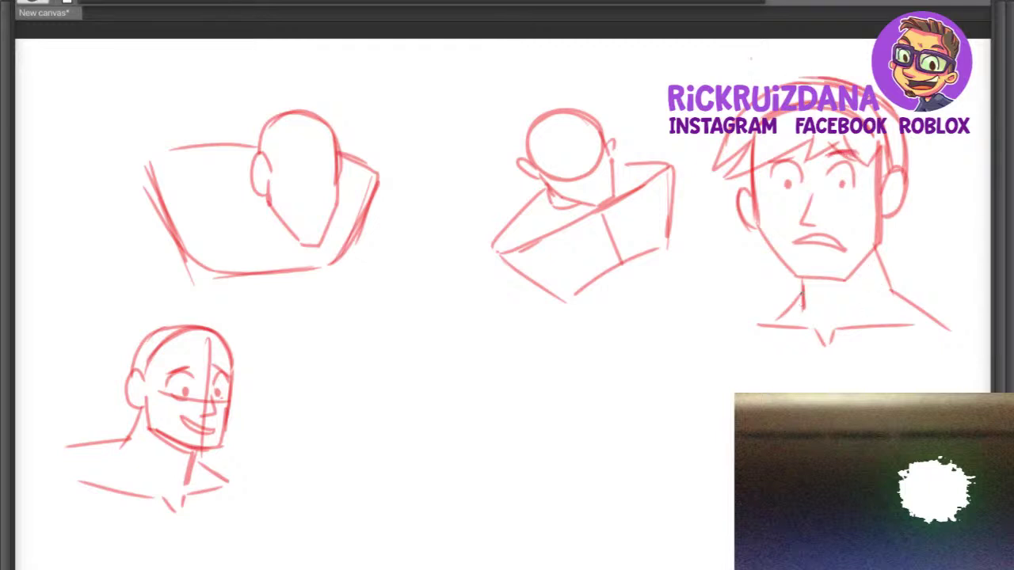
Draw a V-shaped shirt neckline across the large figure's collarbones and outline the shoulders on both sides.
drag(784, 315, 824, 350)
drag(906, 301, 825, 349)
drag(790, 307, 719, 331)
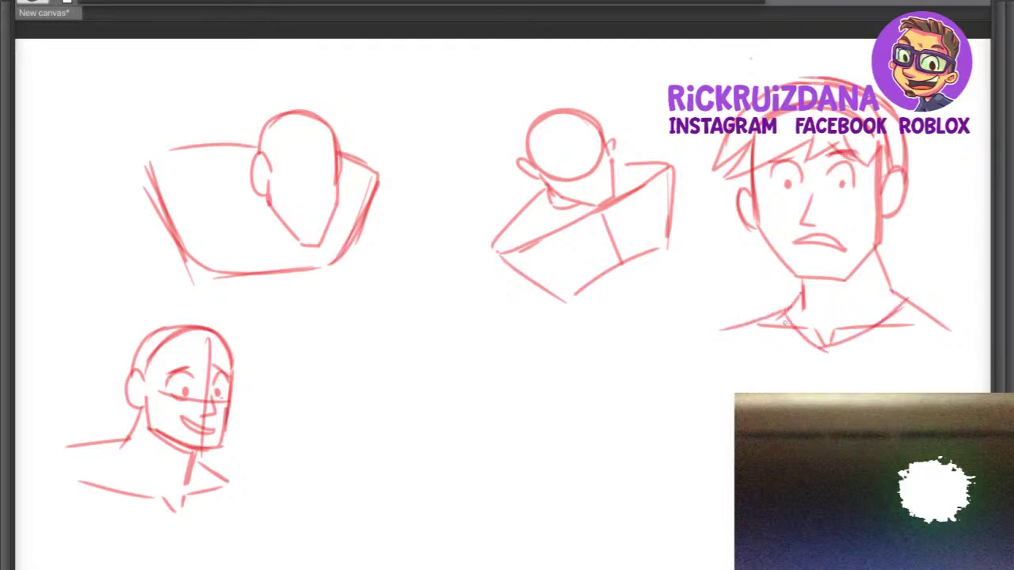
drag(902, 303, 957, 328)
key(Tab)
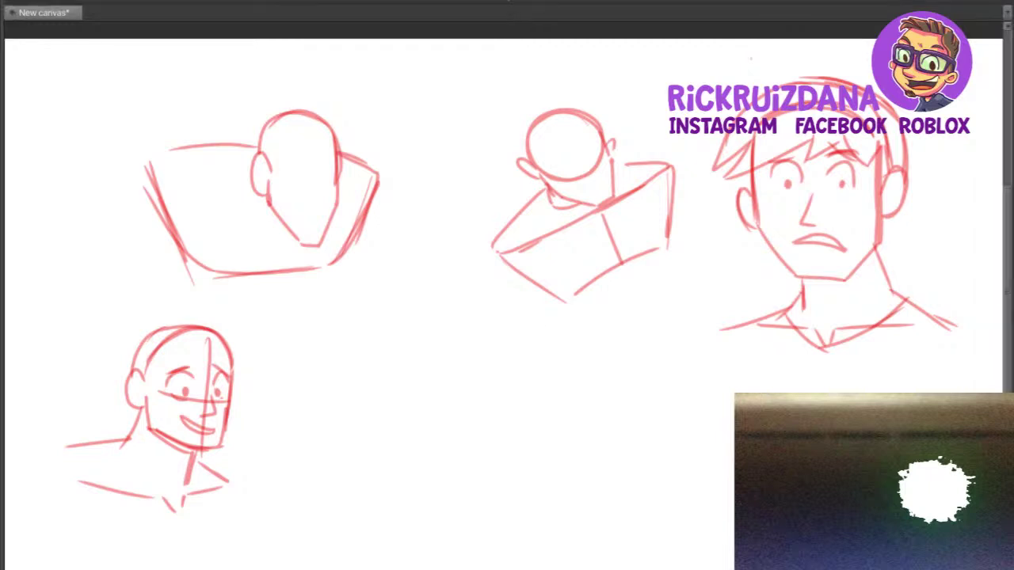
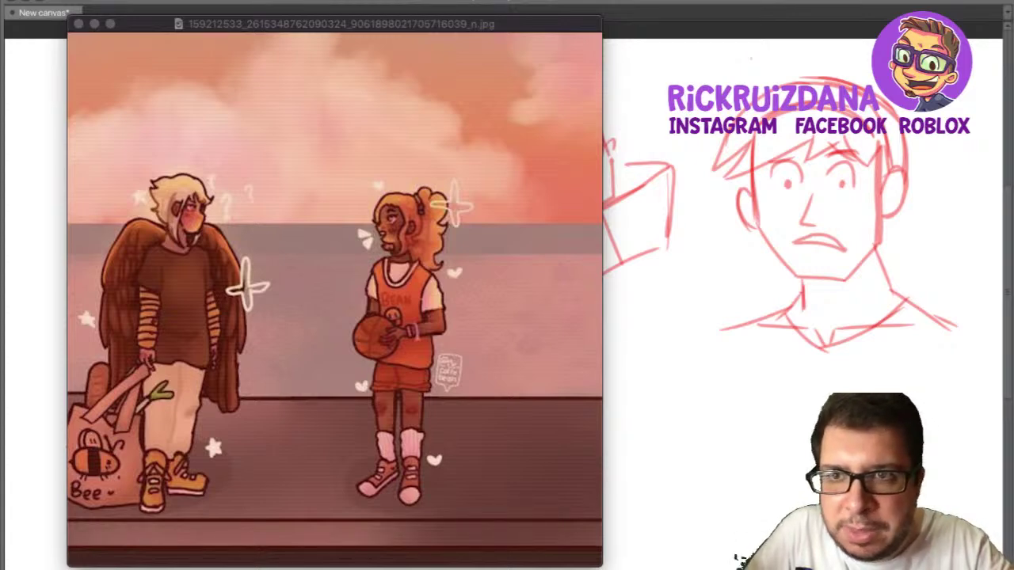
View the next submitted artwork, the pink-haired characters on a blue seat, and close the image viewer.
key(Right)
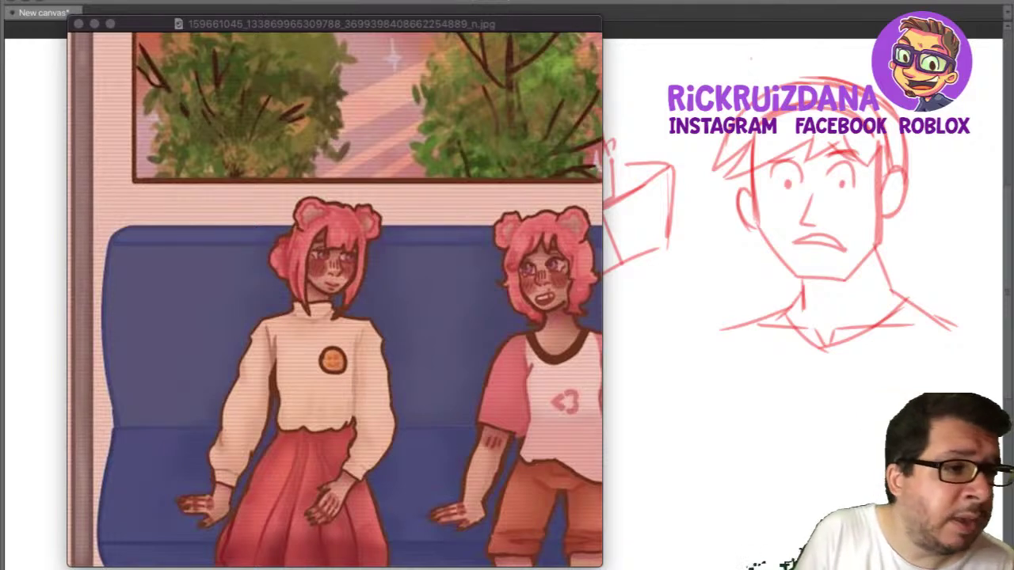
click(78, 24)
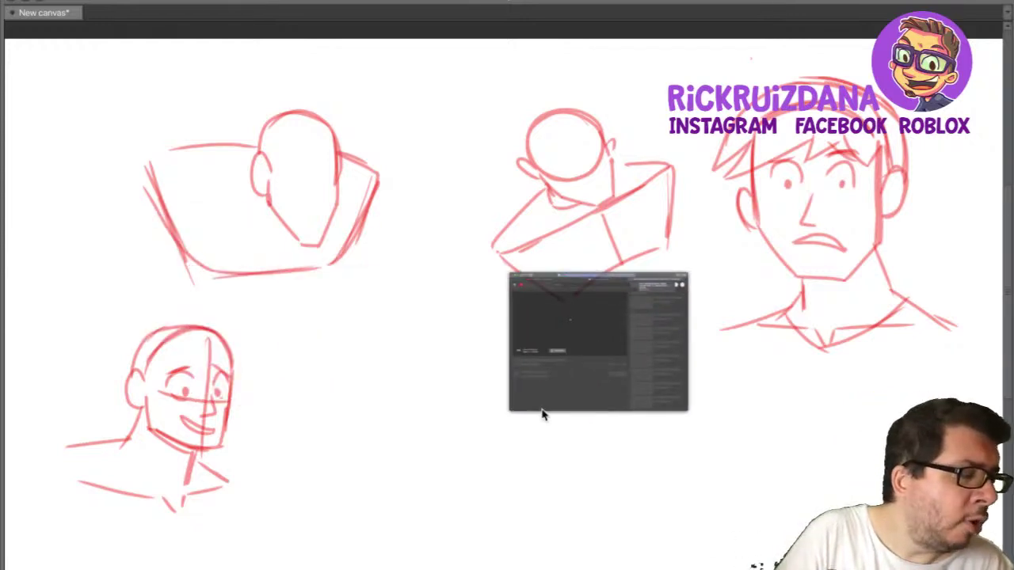
Switch to the YouTube page for EL MACHOP 017 and examine the stream's poster up close and at full page width.
key(super+Tab)
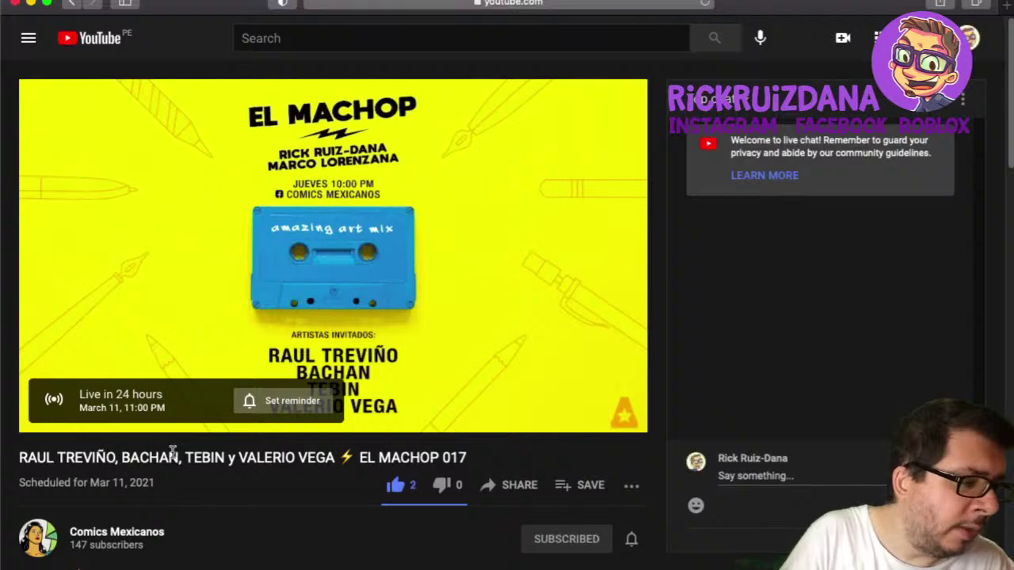
ctrl+scroll(204, 160, up, 3)
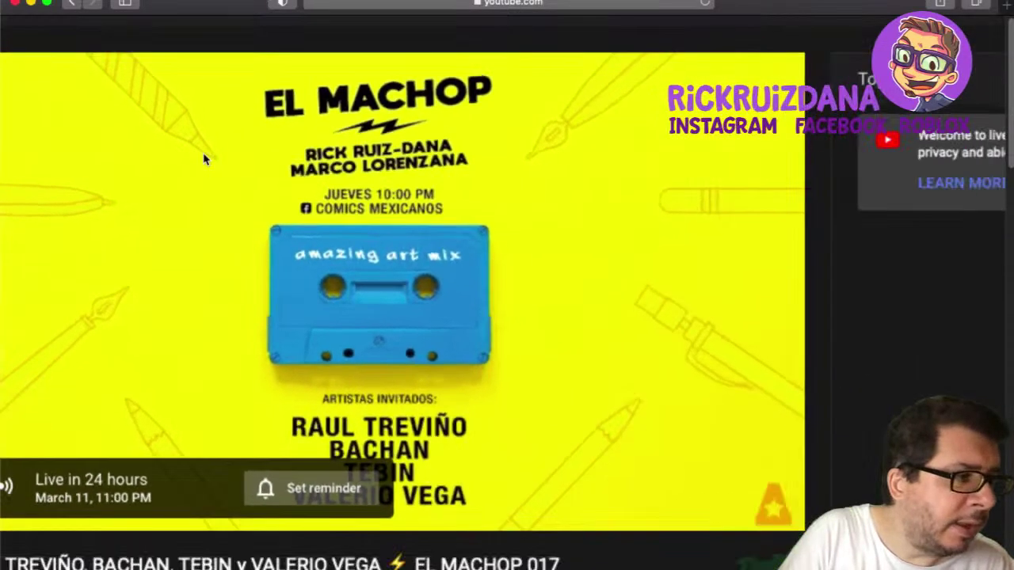
ctrl+scroll(204, 159, down, 3)
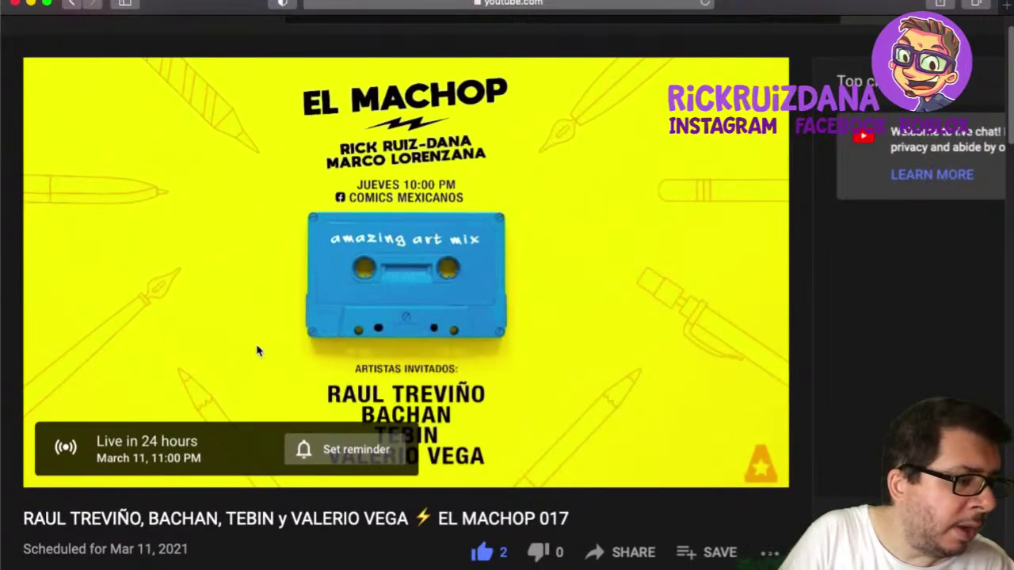
scroll(261, 364, down, 1)
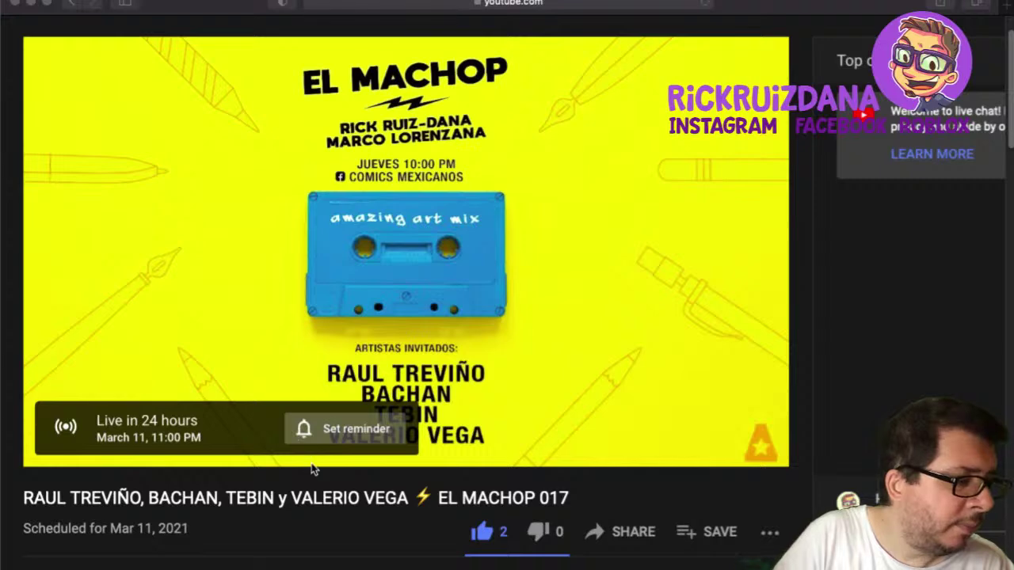
scroll(295, 262, up, 2)
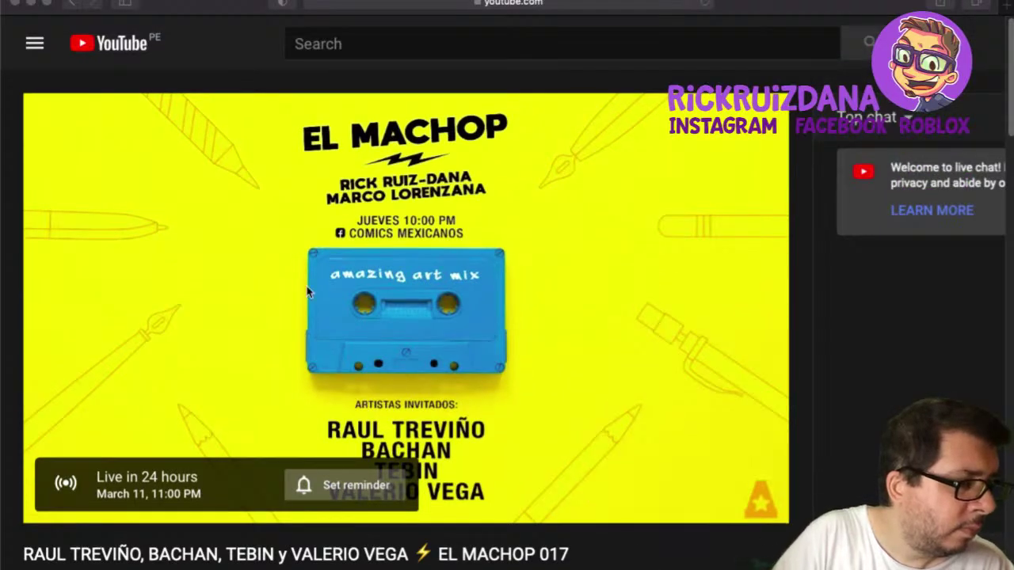
click(374, 339)
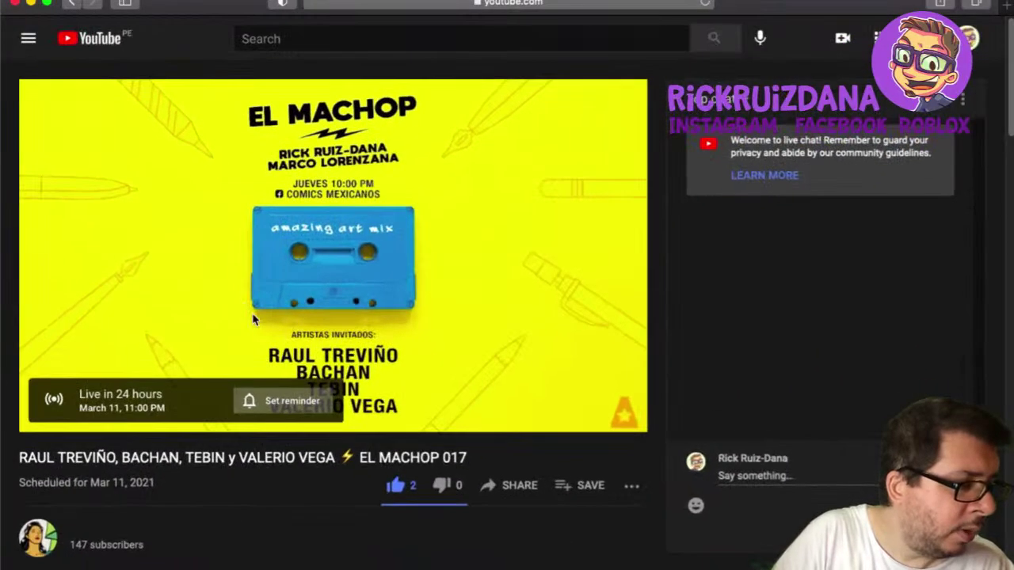
key(super+shift+backslash)
click(245, 278)
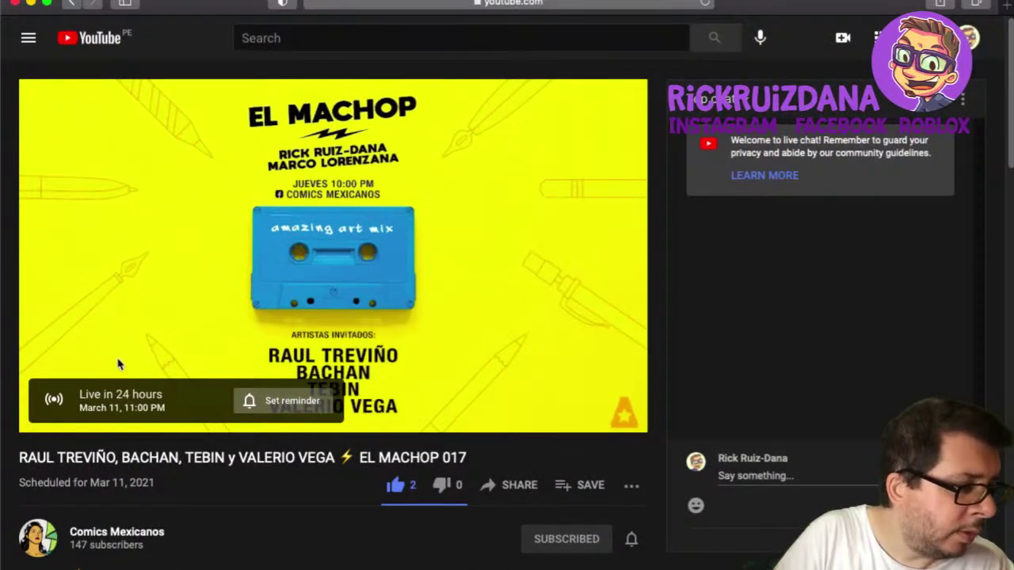
Turn the reminder for the scheduled EL MACHOP 017 stream on and off again, and dismiss the browser window.
click(251, 405)
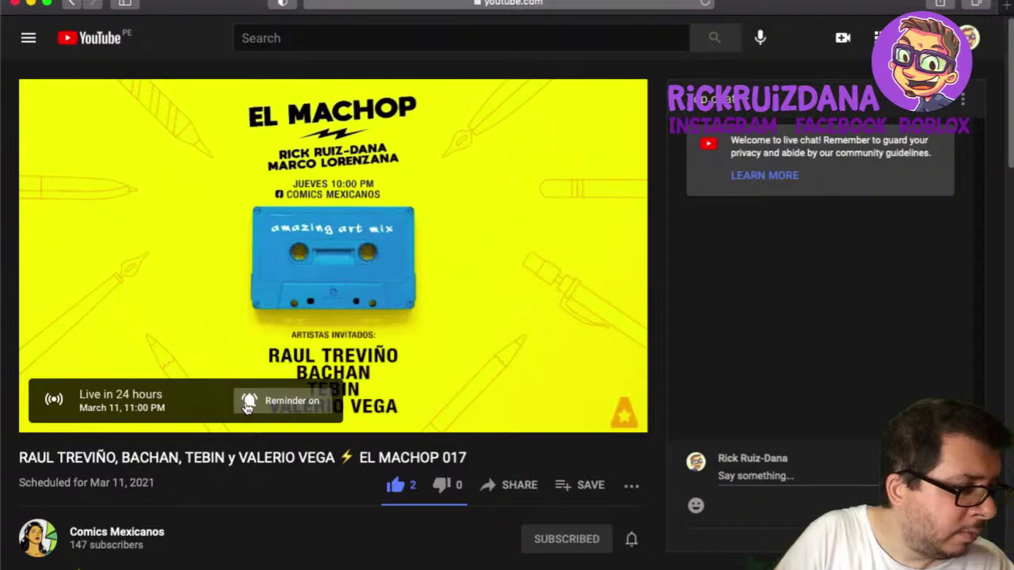
click(248, 406)
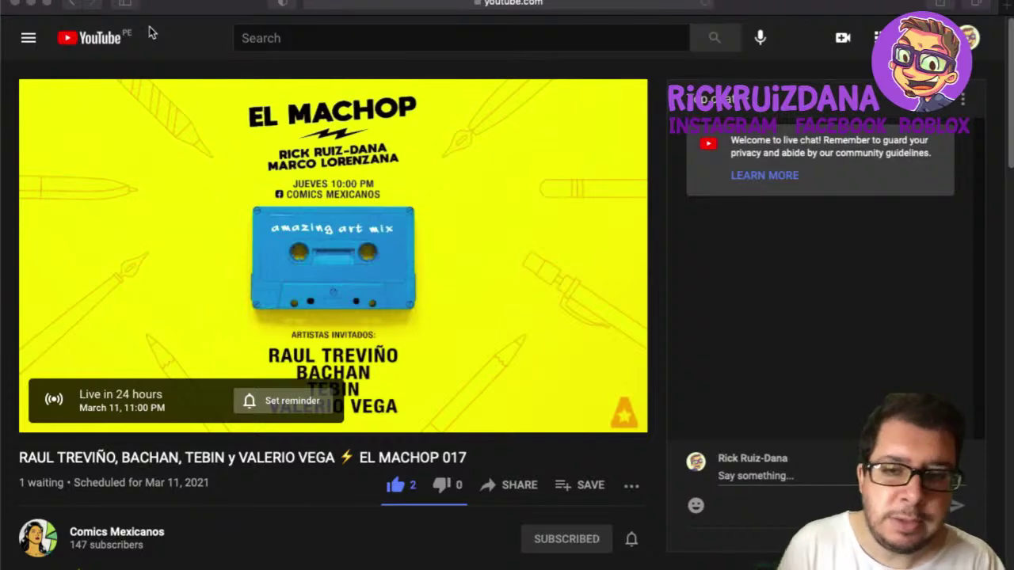
click(14, 3)
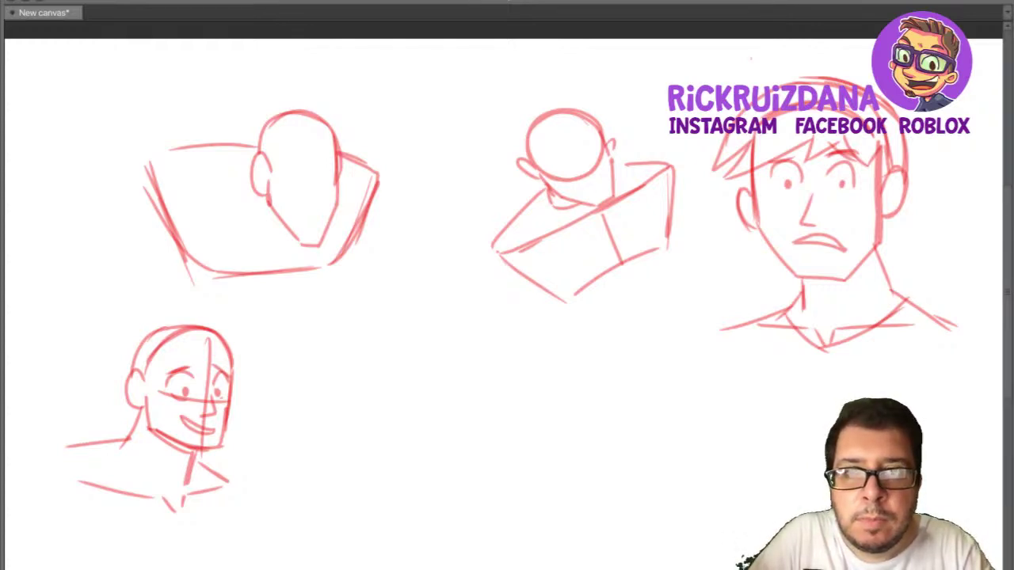
Bring the artwork of the pink-skinned girl with a cap over the canvas and enlarge it for review.
mouse_move(2, 97)
mouse_down()
mouse_move(79, 97)
mouse_move(437, 197)
mouse_up()
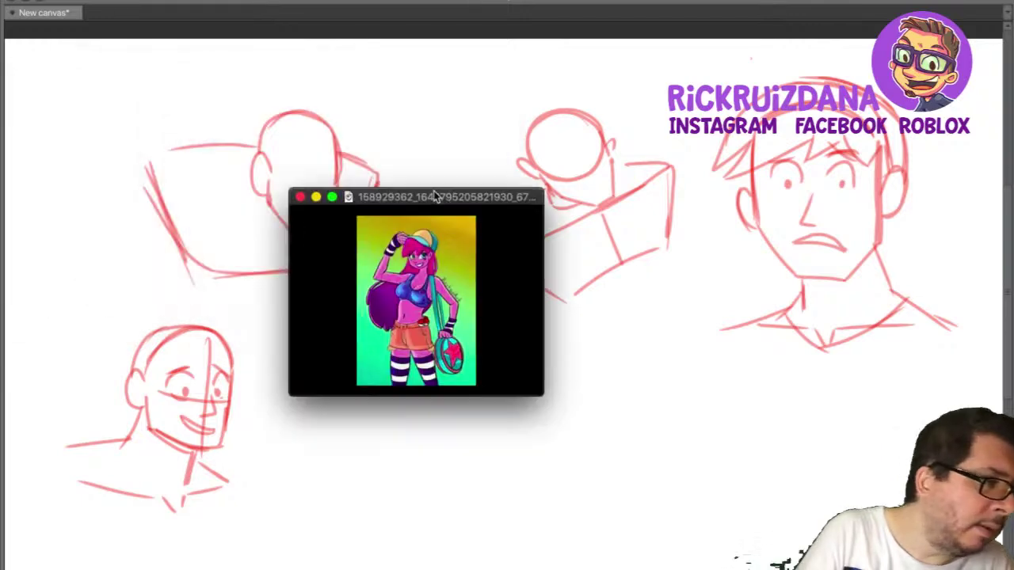
key(super+plus)
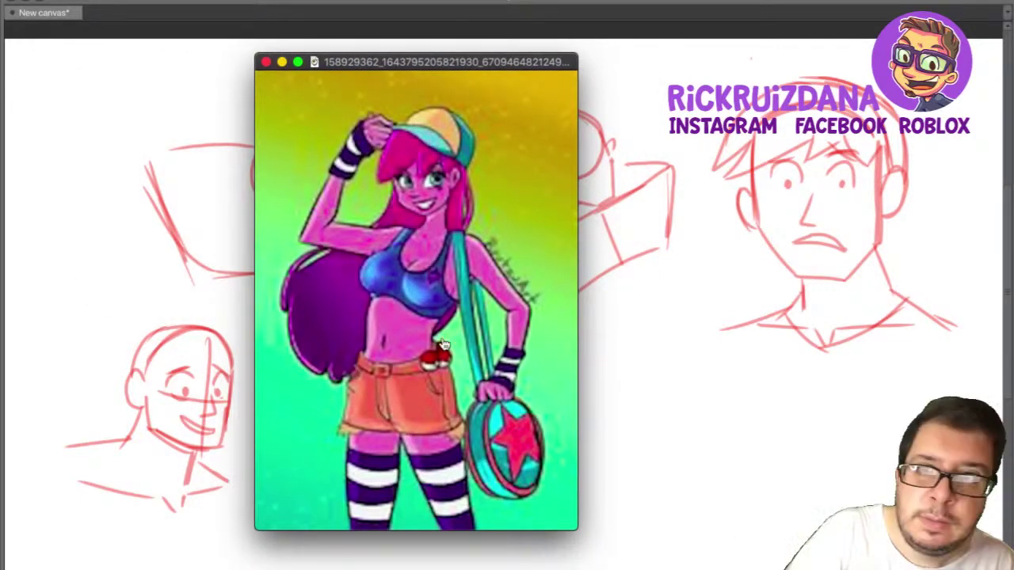
key(super+Tab)
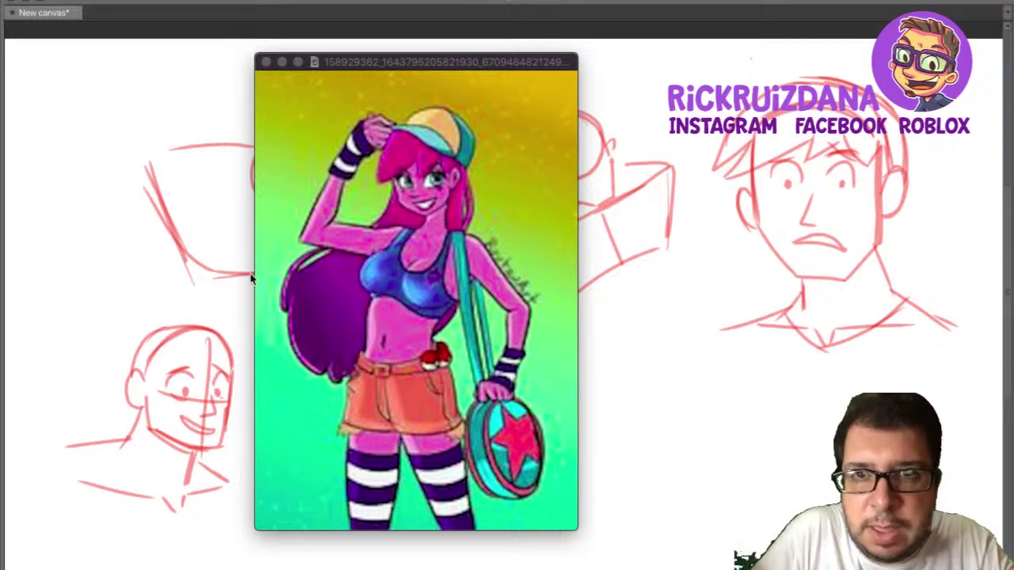
click(348, 268)
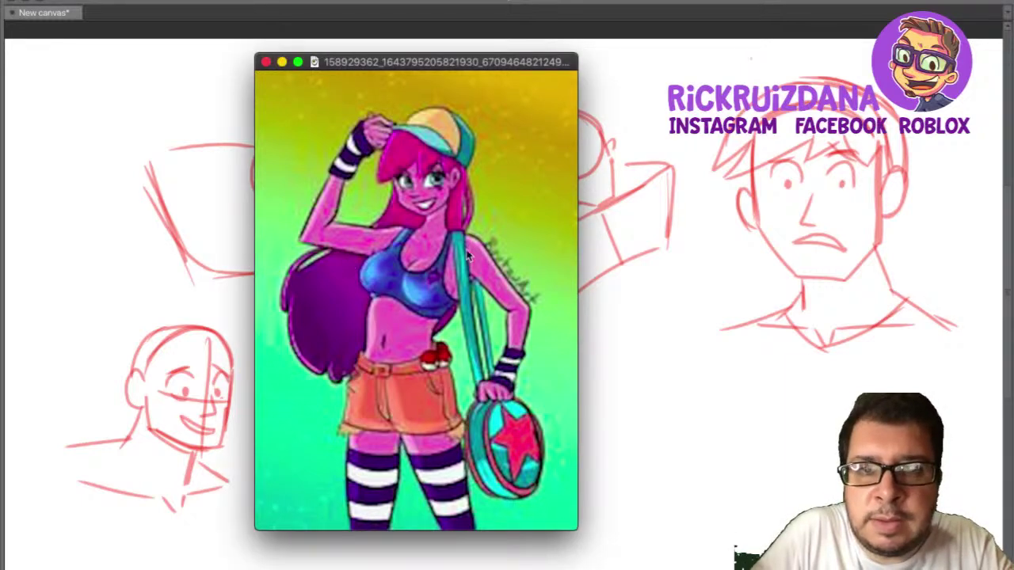
Enlarge the illustration of the braided fighter in blue for review, and close it to show the truck-driver comic page.
key(super+Tab)
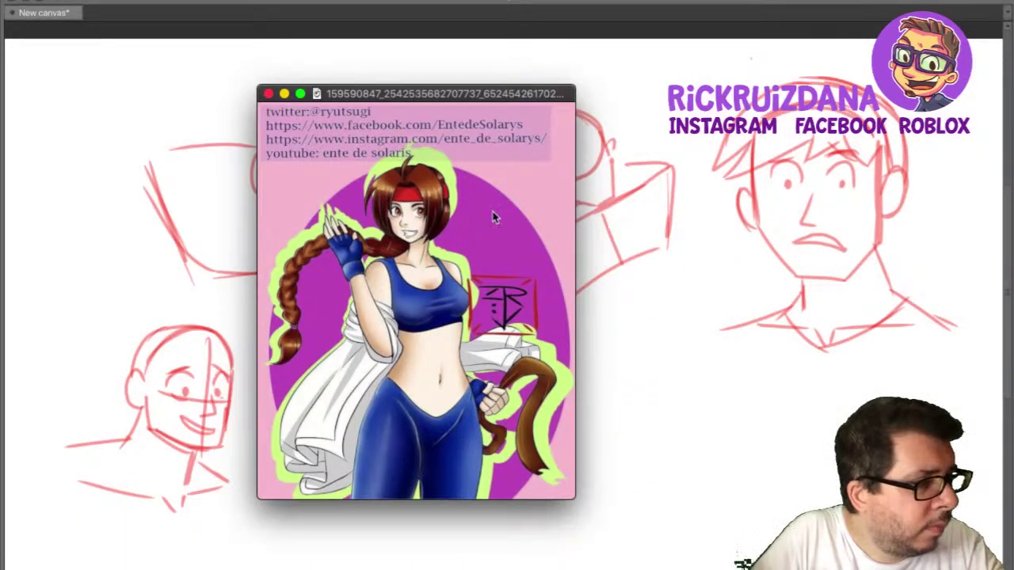
key(super+plus)
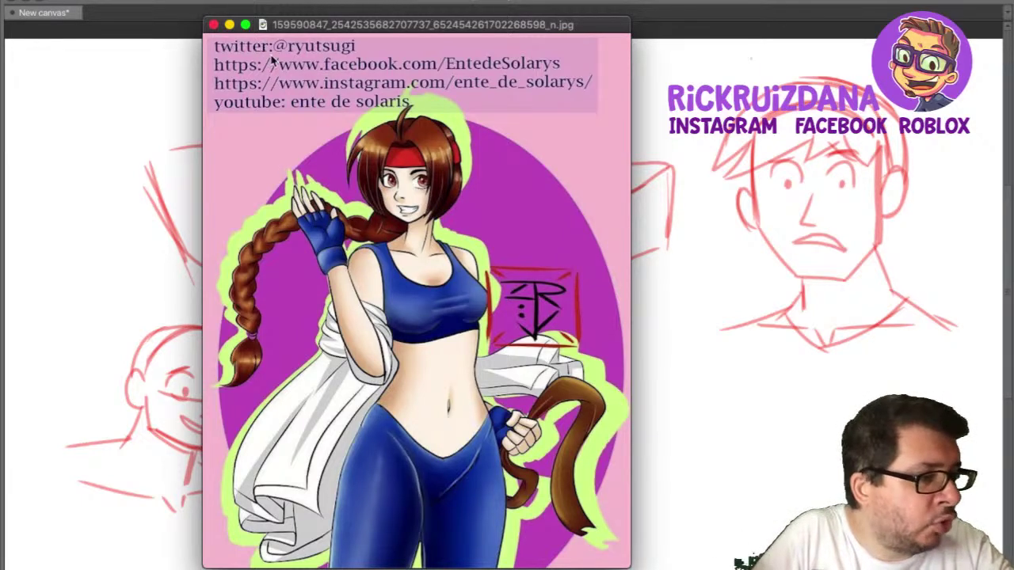
key(super+Tab)
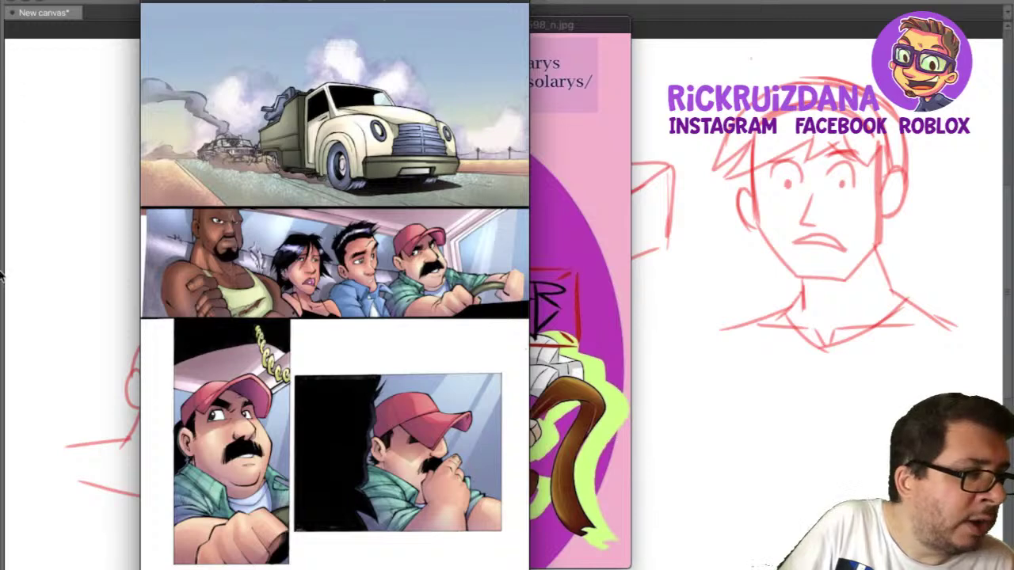
click(594, 97)
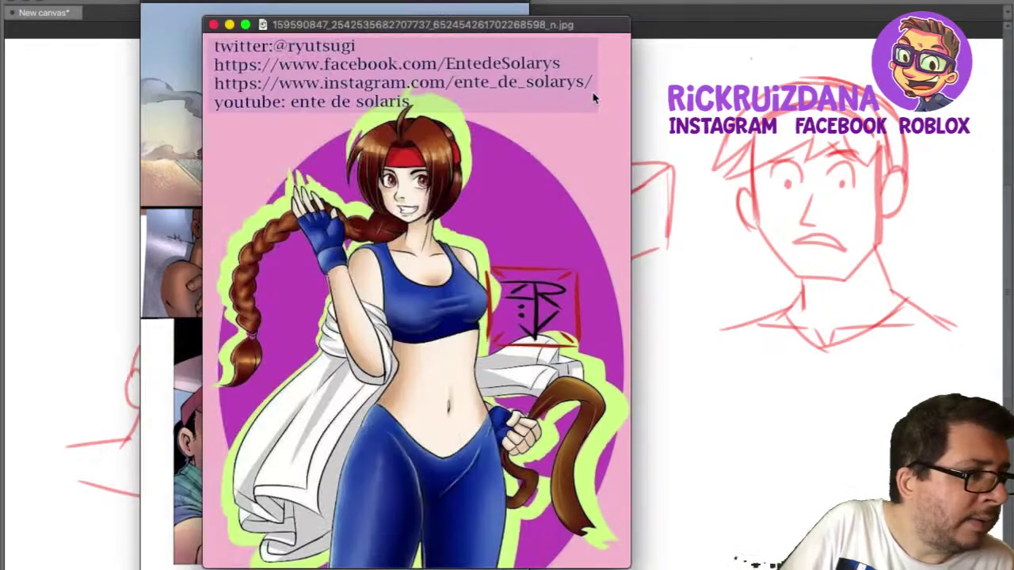
click(213, 24)
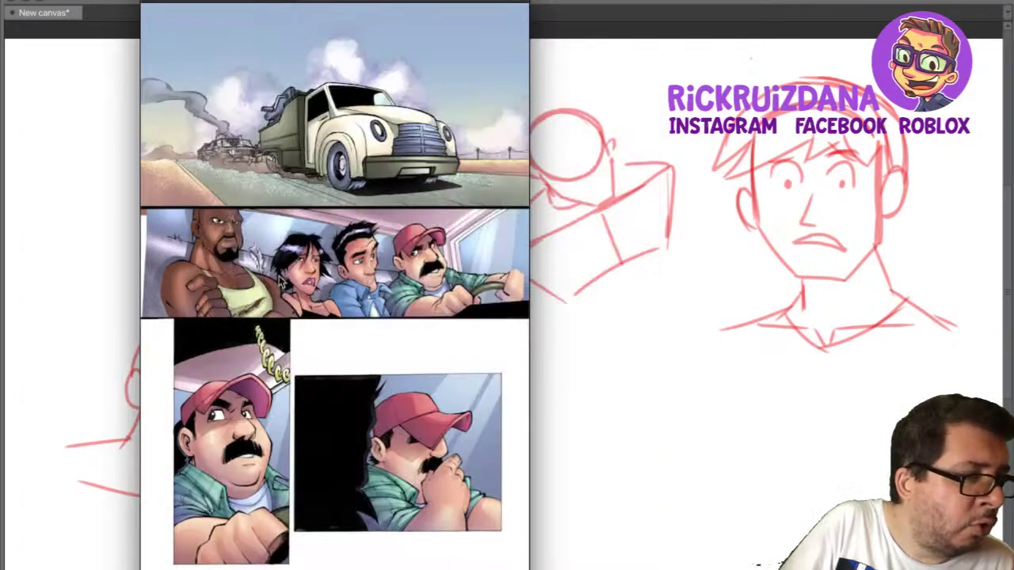
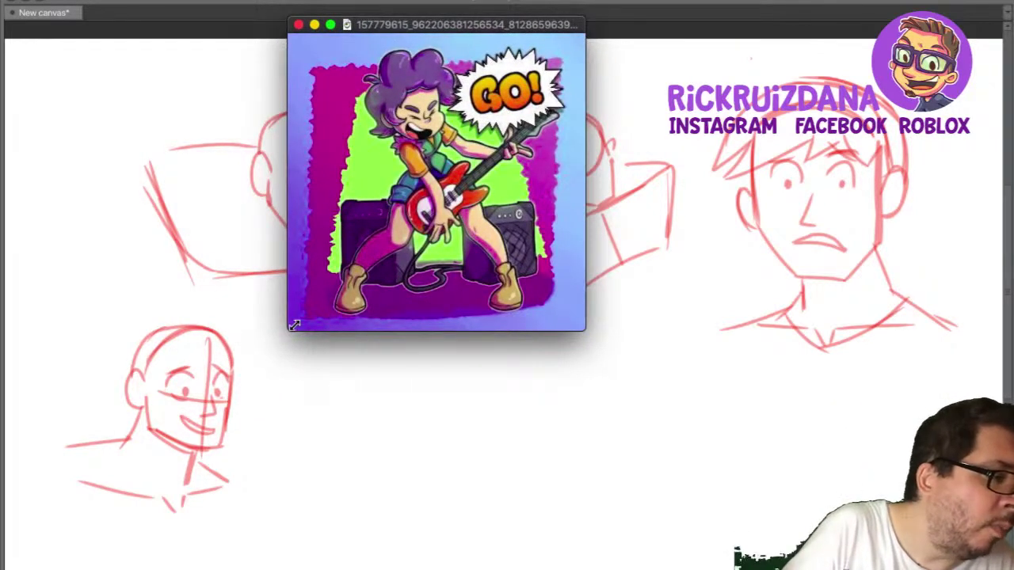
Reposition and enlarge the "GO!" guitarist illustration for review, and close its window.
drag(292, 332, 84, 567)
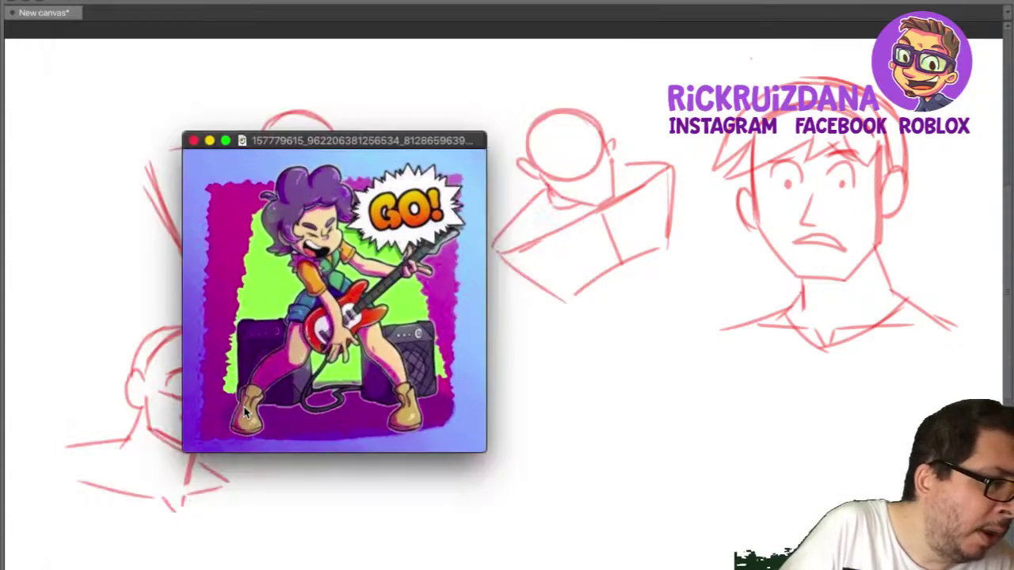
key(super+equal)
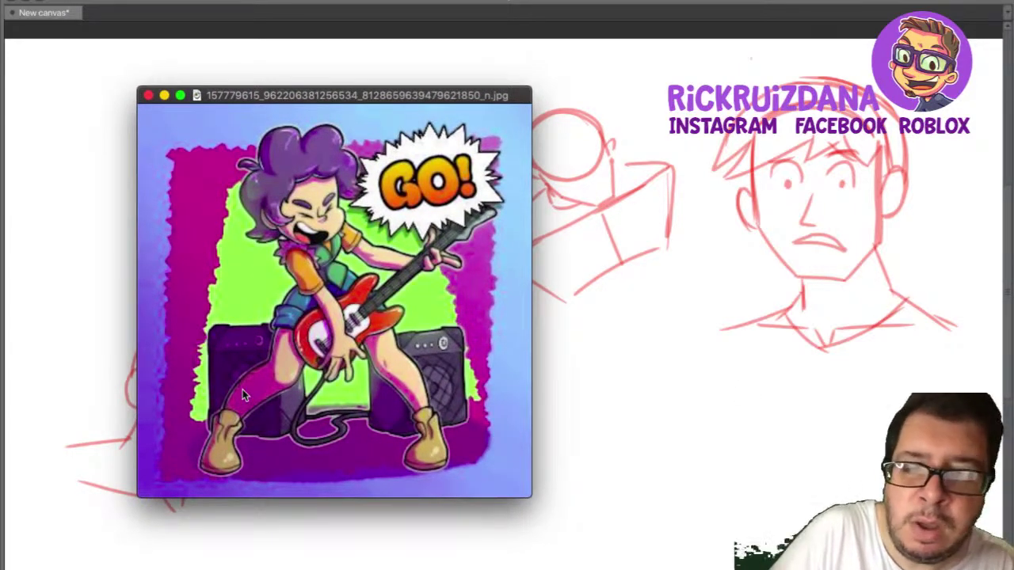
key(super+Tab)
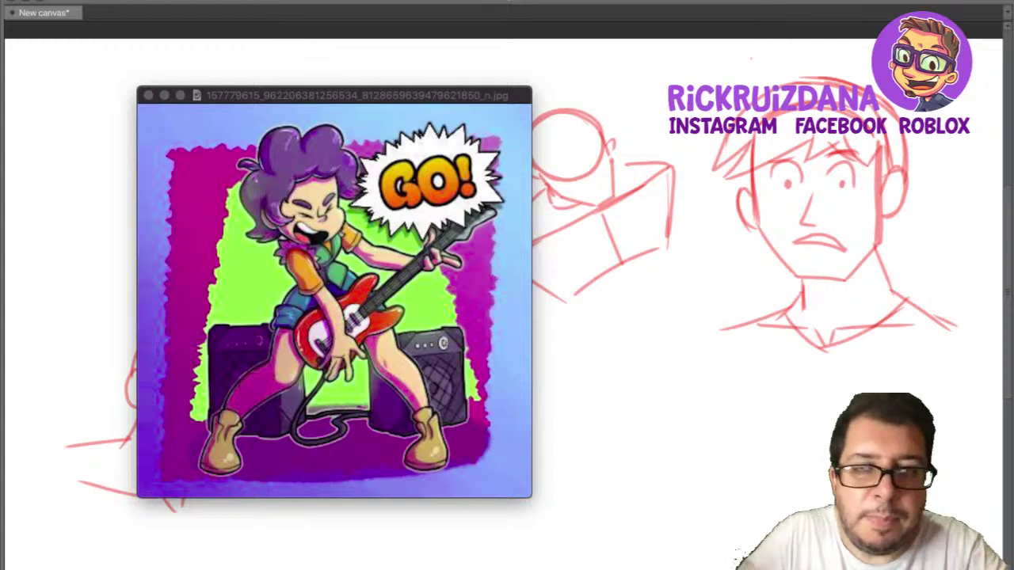
click(148, 95)
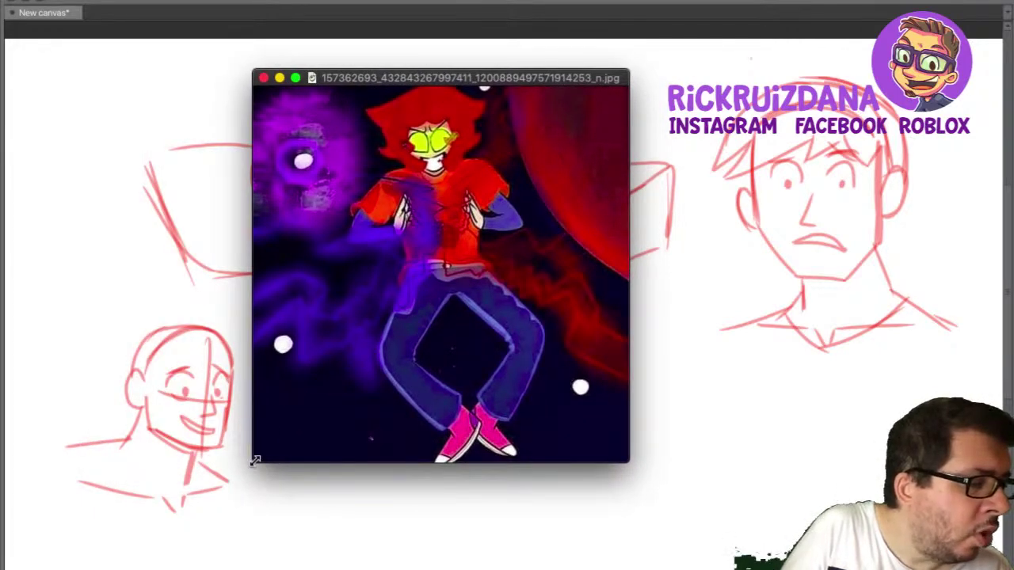
Enlarge the viewer window of the red-haired character floating in space and examine the artwork.
drag(253, 462, 82, 563)
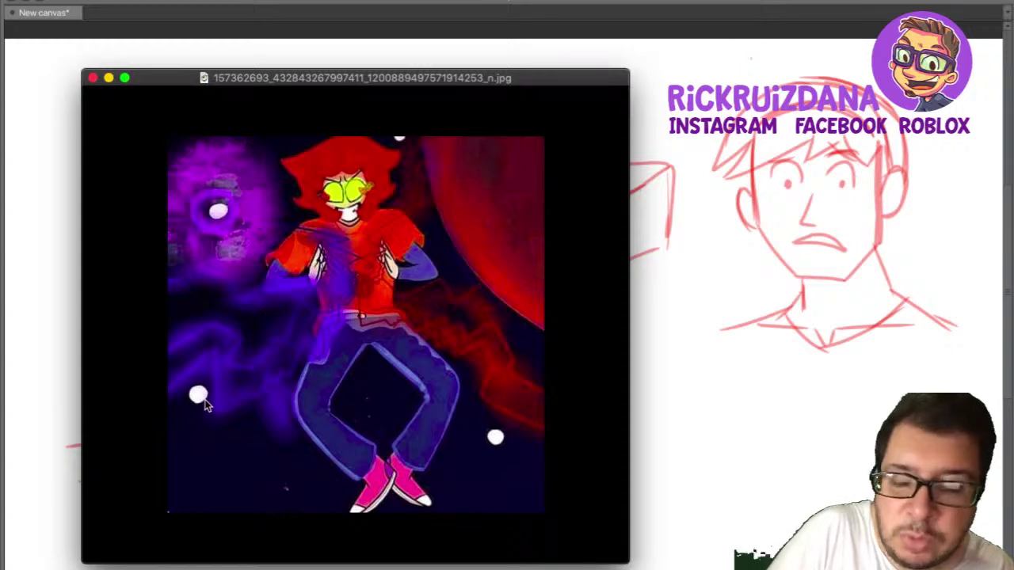
key(super+Tab)
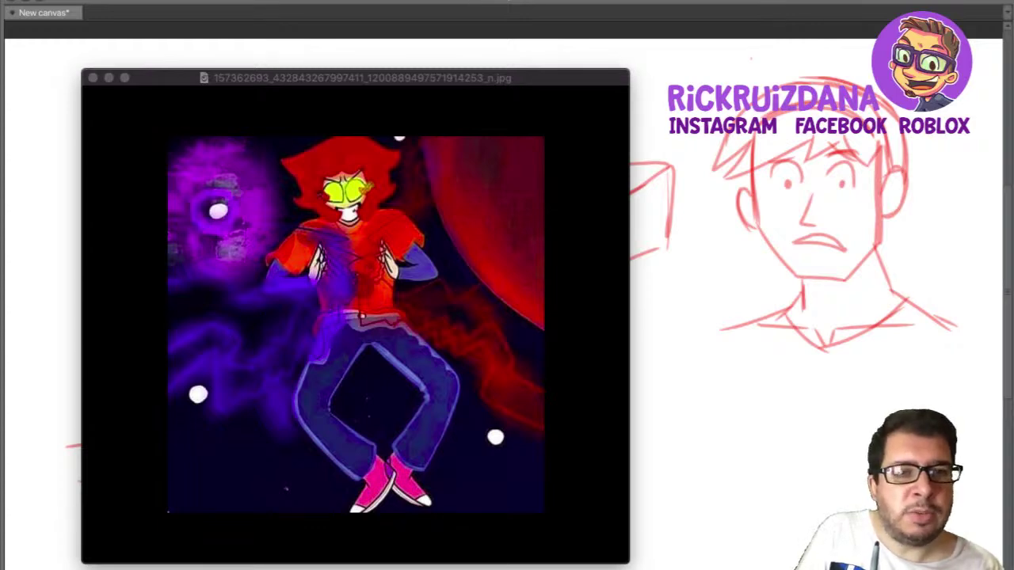
click(492, 282)
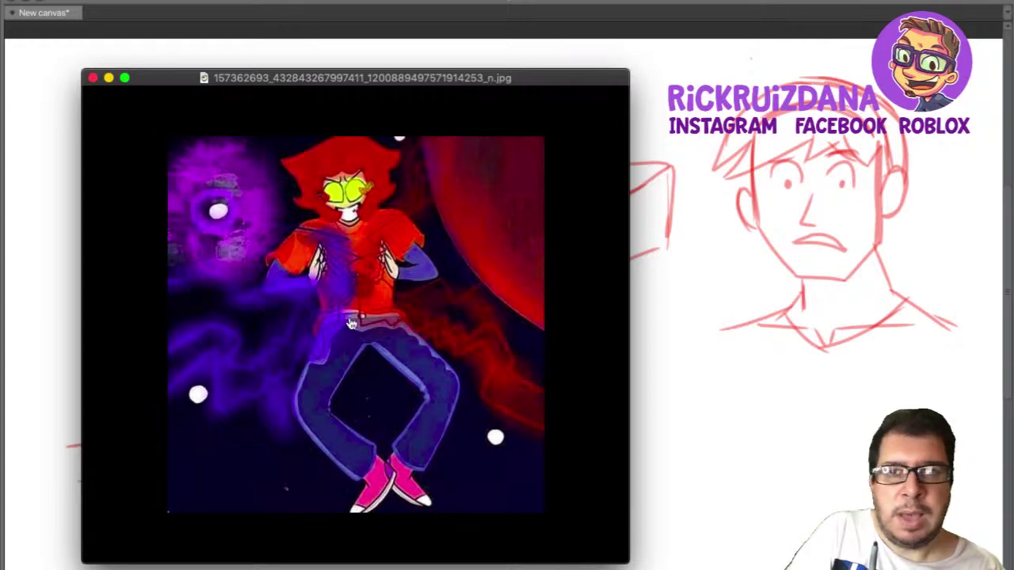
key(super+Tab)
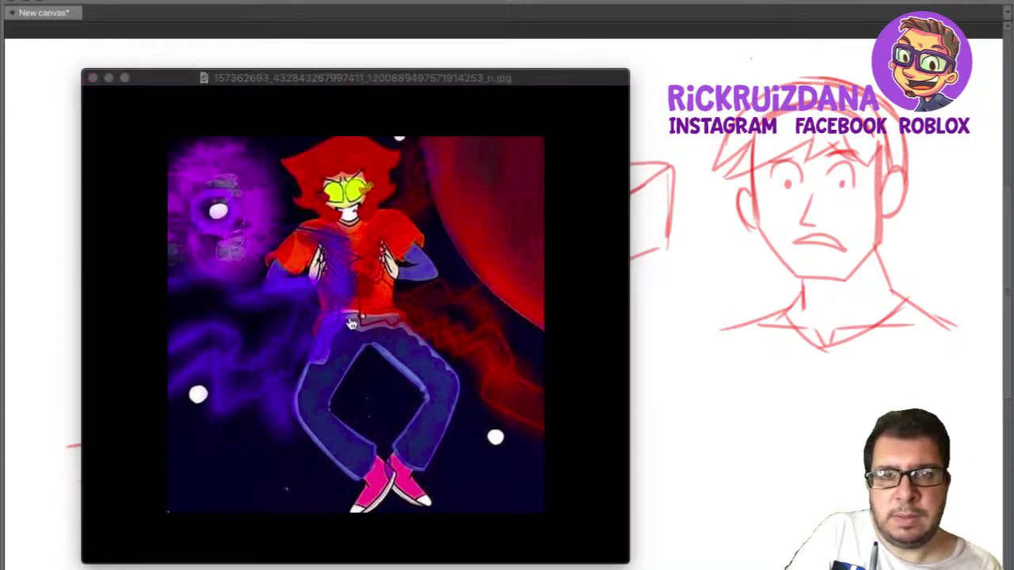
click(82, 233)
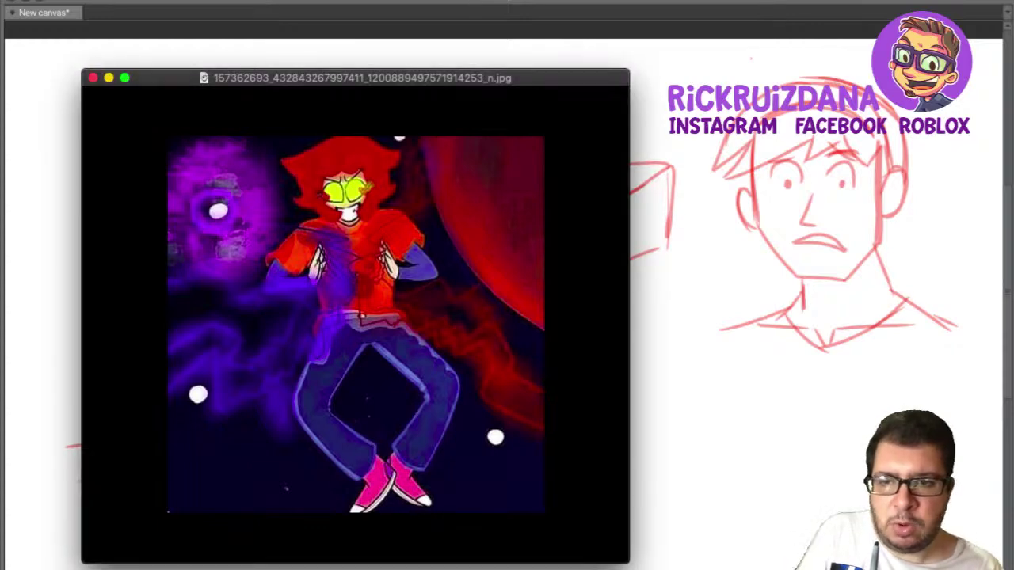
key(super+Tab)
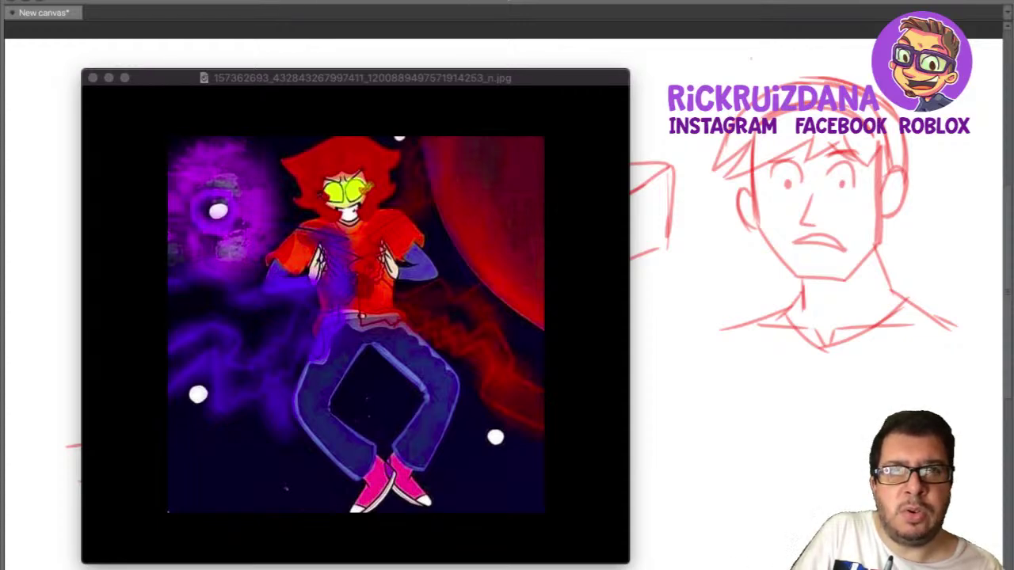
Switch to YouTube and skip through the video "un speedpaint o algo así :v", to 2:28 and a point beyond it.
drag(203, 299, 365, 265)
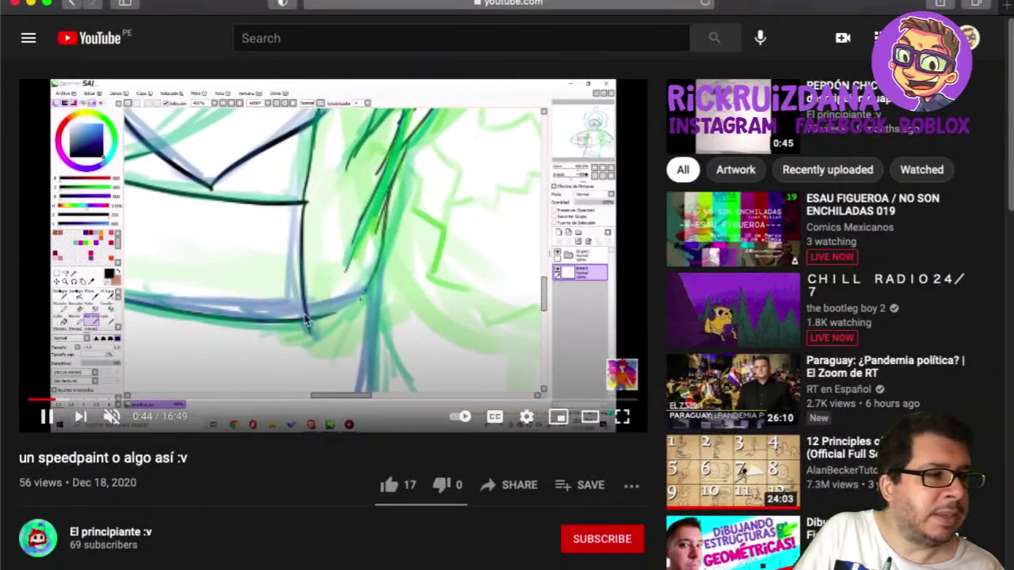
click(118, 403)
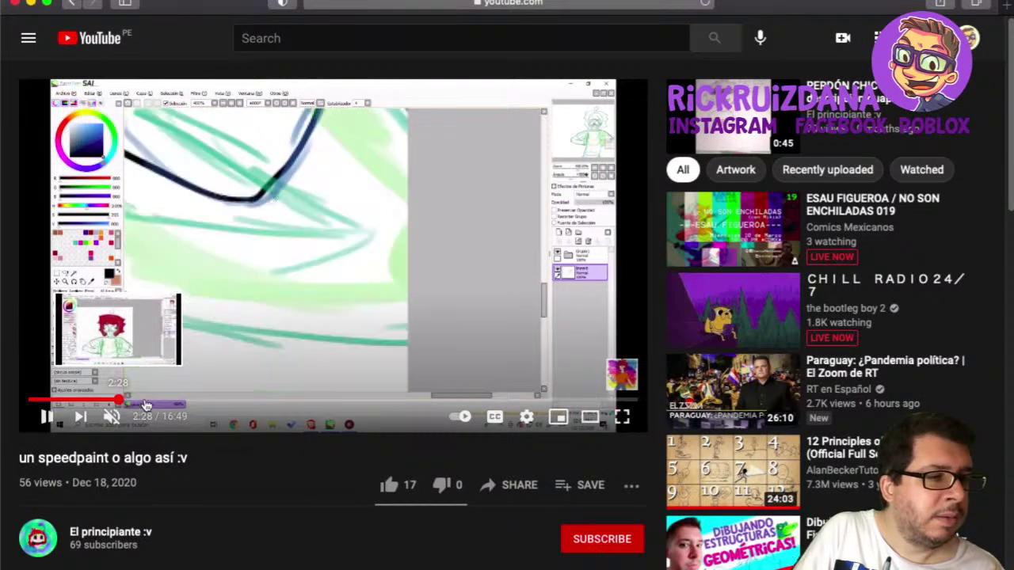
click(212, 404)
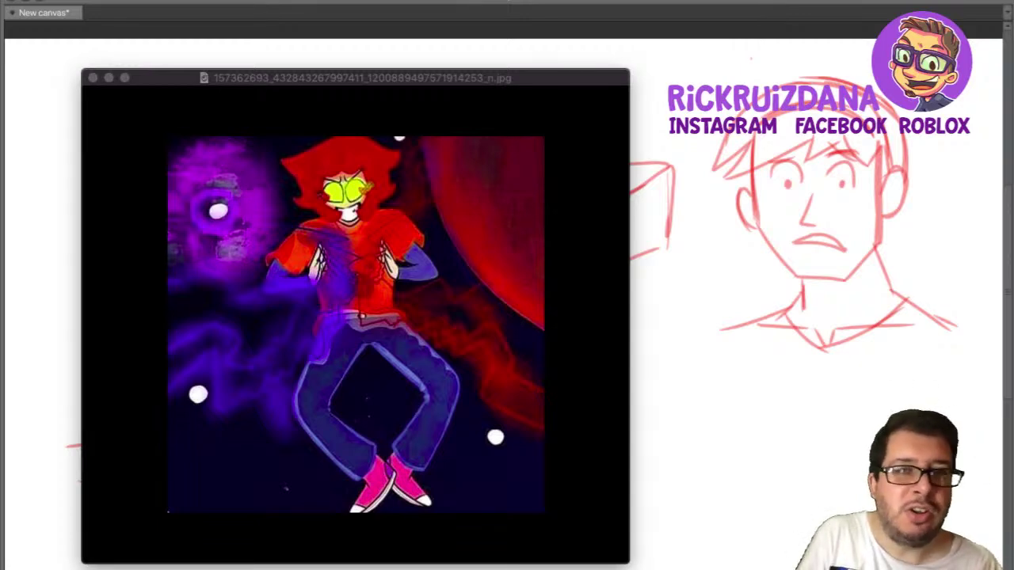
Close the red-haired character artwork and show the "reto cumplido" speedpaint video in full screen on YouTube.
click(92, 78)
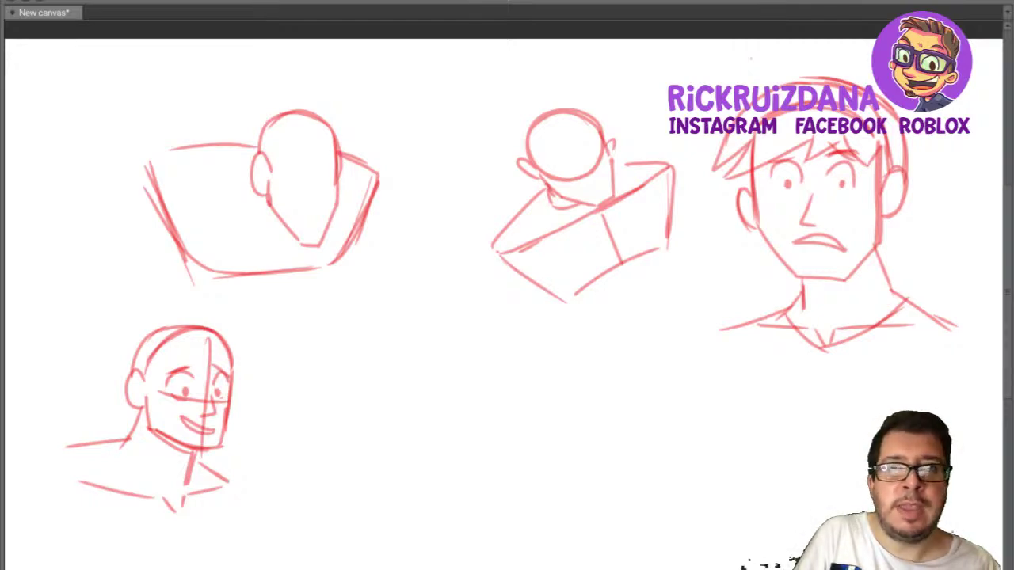
key(super+Tab)
double_click(275, 6)
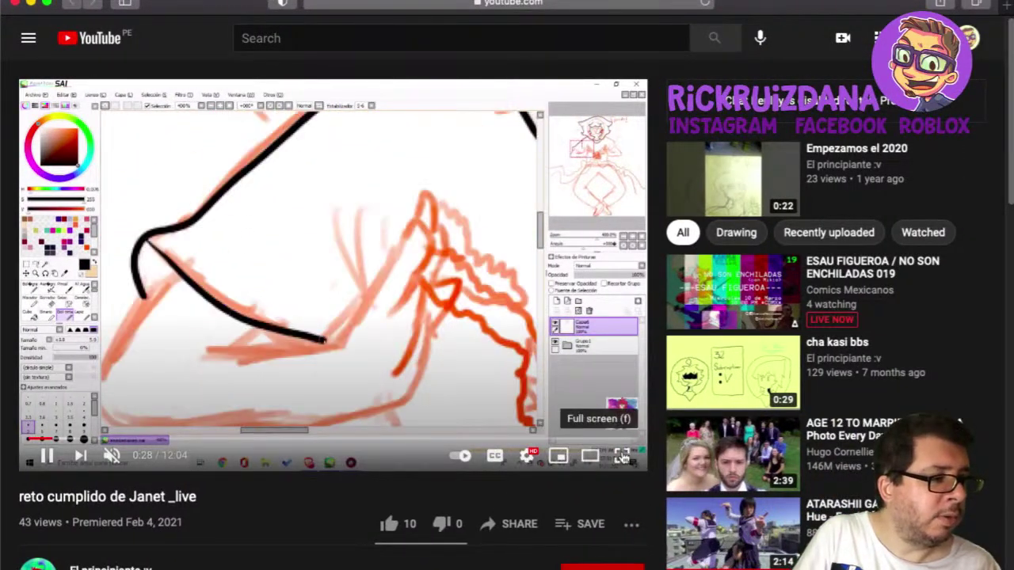
click(623, 457)
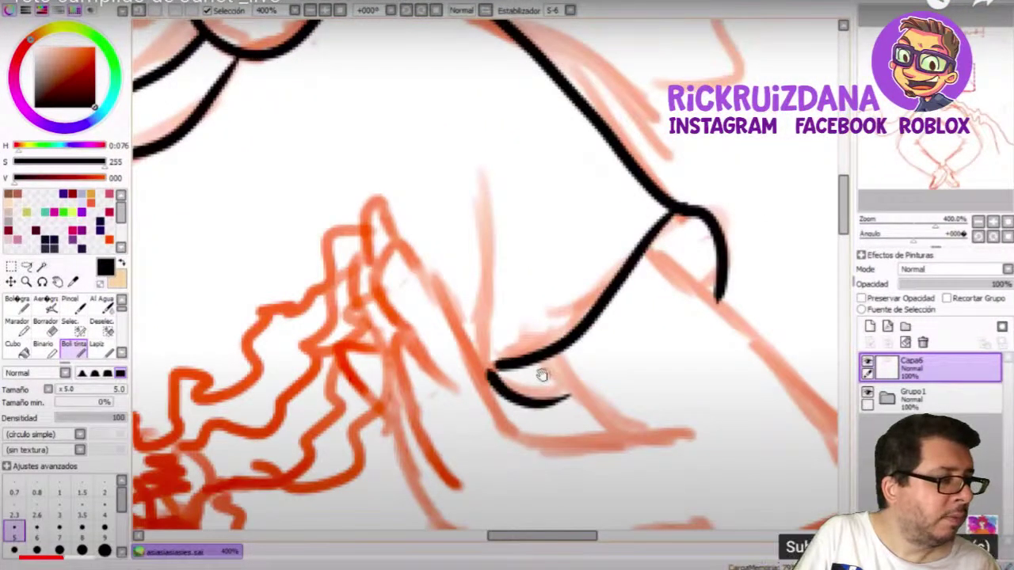
Set the speedpaint video's playback speed to 2.
click(911, 555)
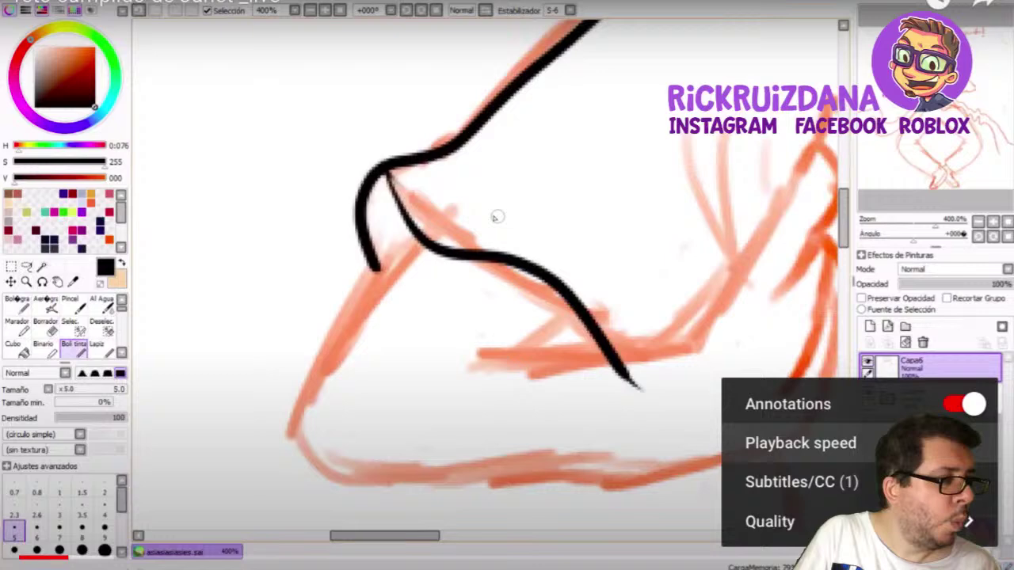
click(800, 443)
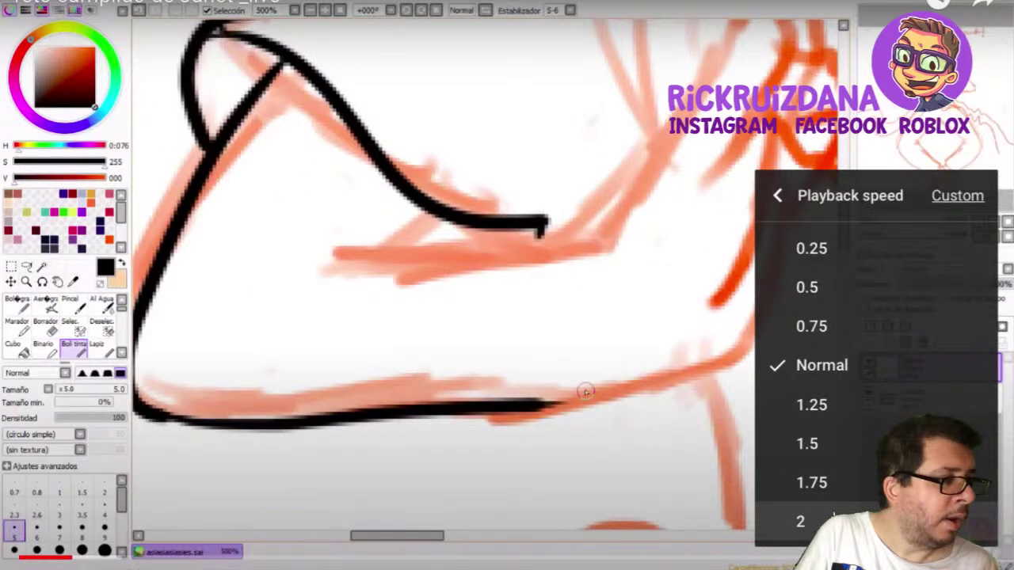
click(800, 521)
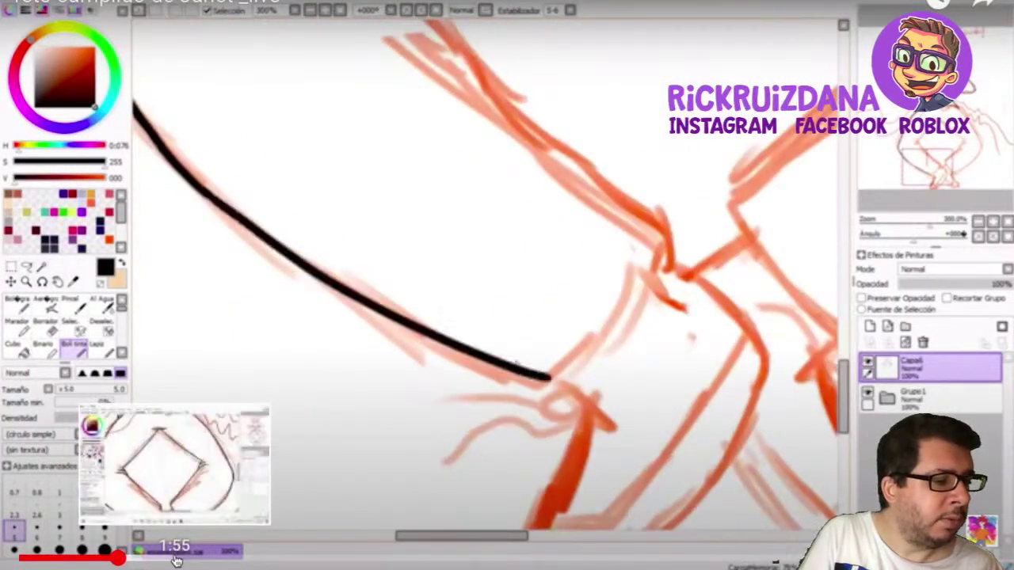
Skip forward through the speedpaint video, to 1:55 and to further points, to examine the line art and coloring.
click(175, 558)
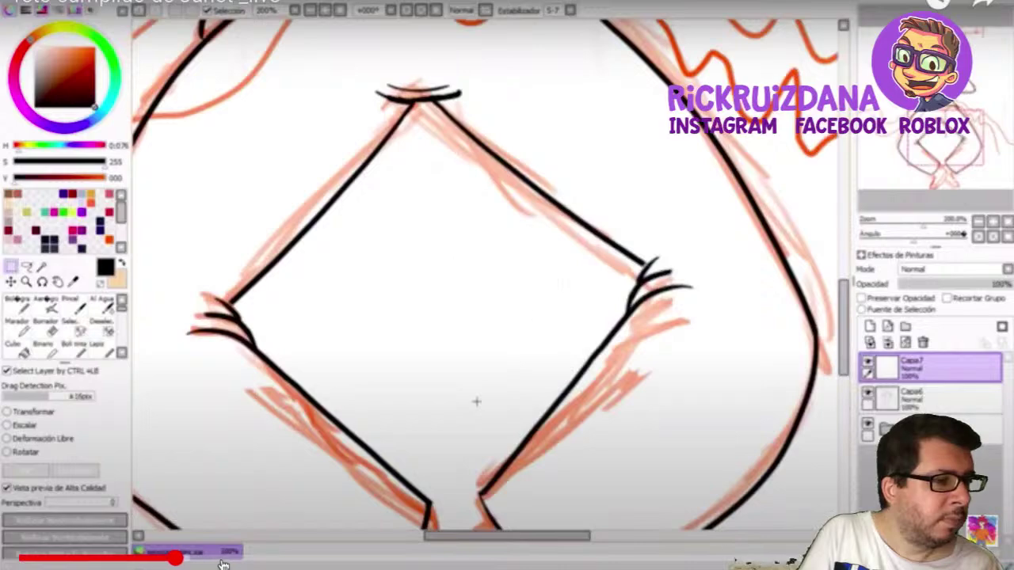
click(247, 559)
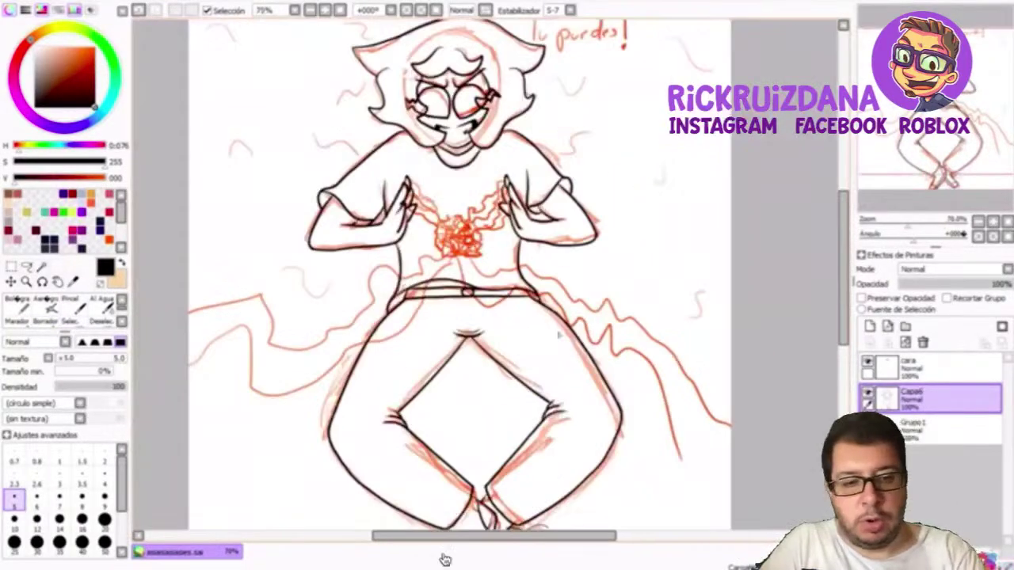
key(Right)
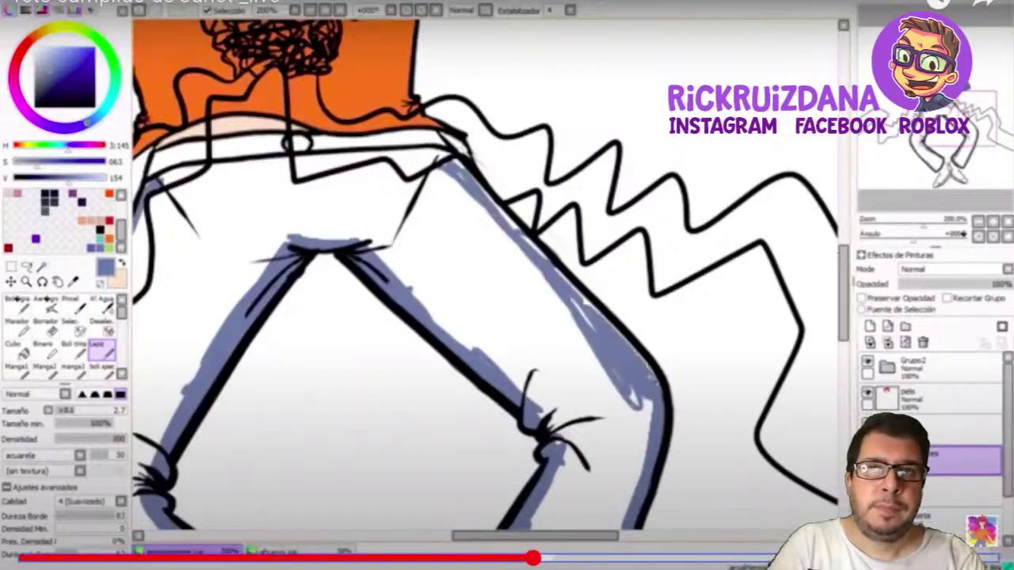
key(Right)
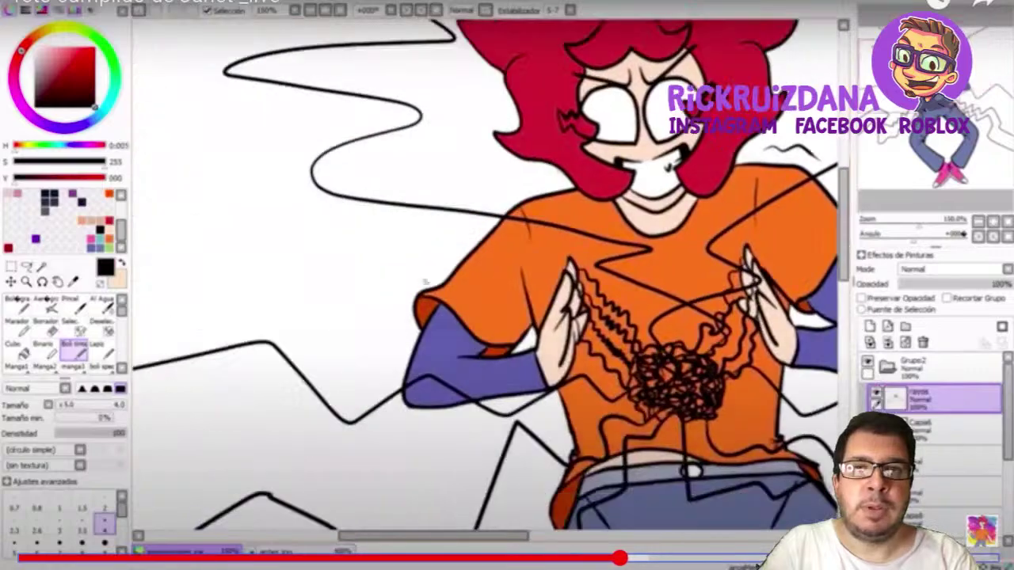
key(Right)
key(Right)
key(Right)
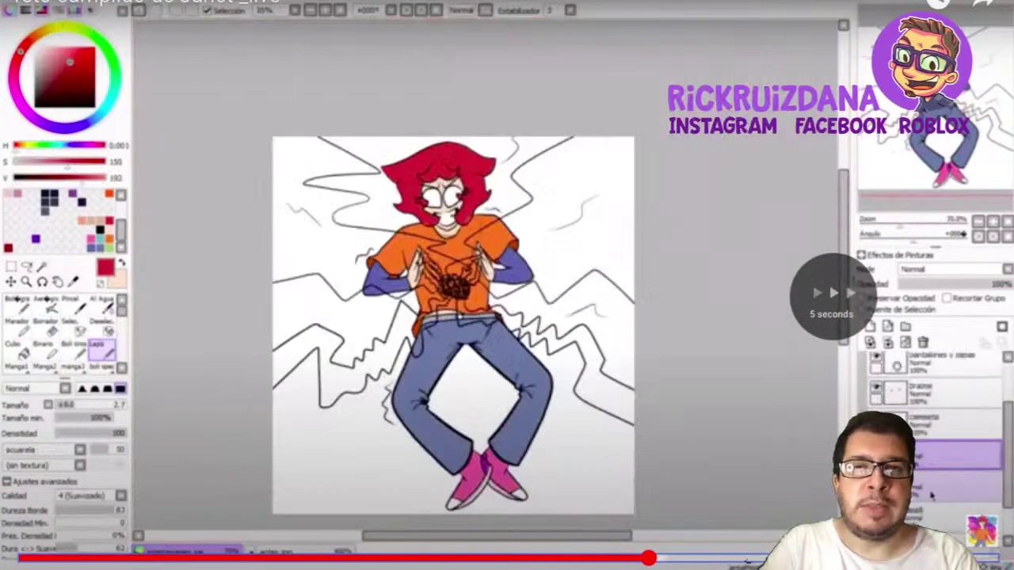
key(Right)
key(Right)
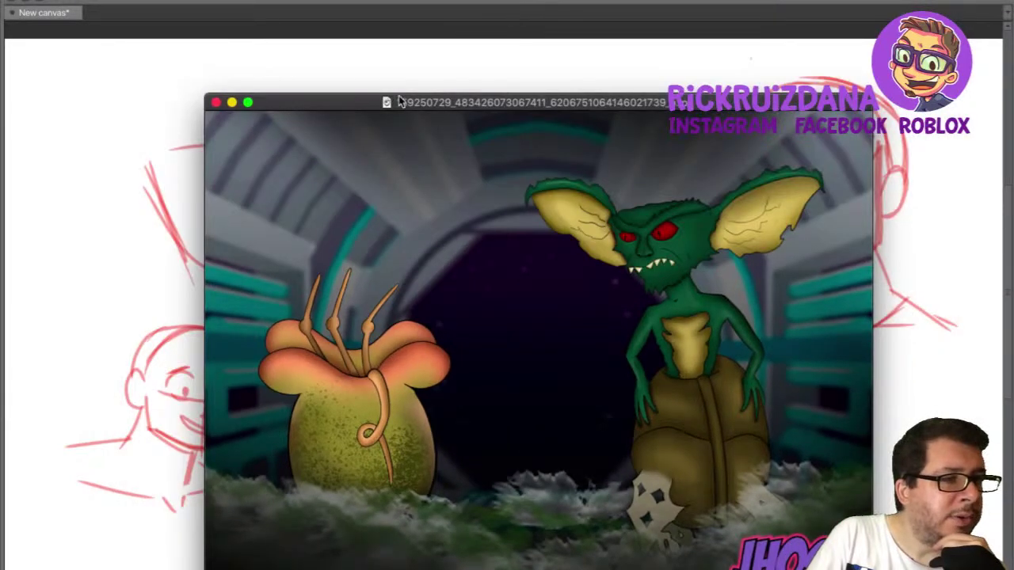
Reposition the illustration of the green gremlin and alien pod for review, and close its window.
mouse_move(400, 101)
mouse_down()
mouse_move(232, 28)
mouse_move(238, 46)
mouse_up()
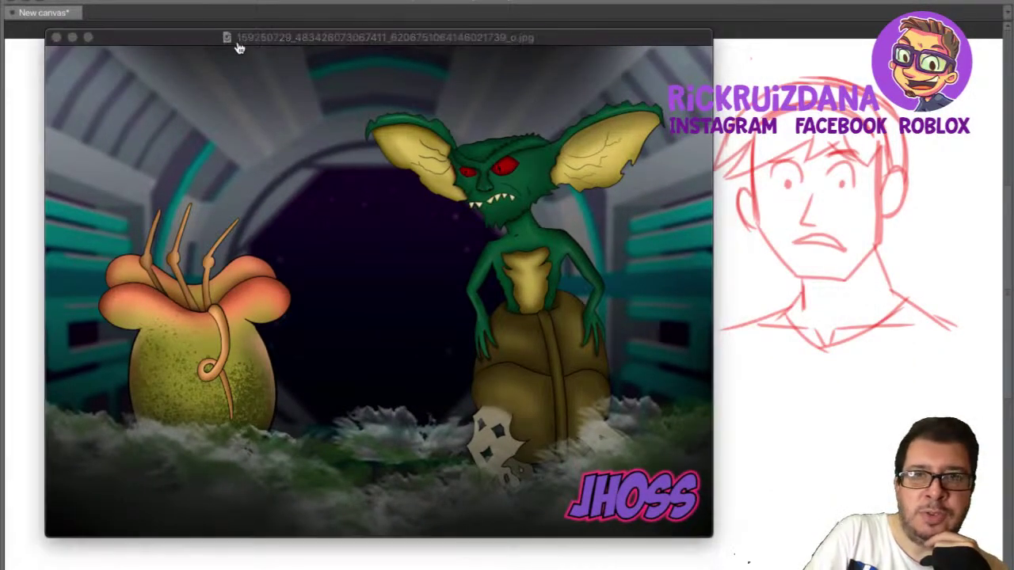
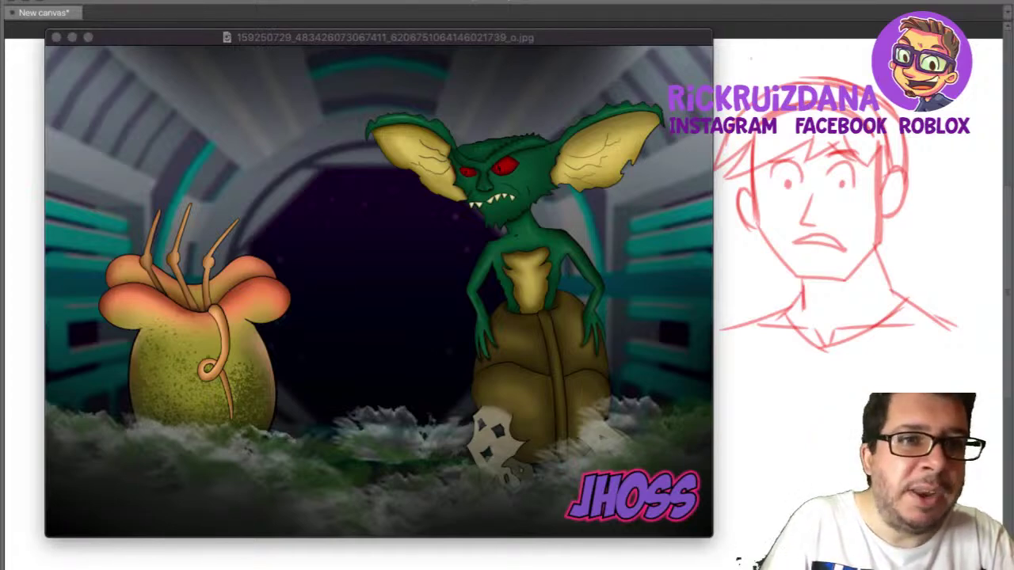
key(super+w)
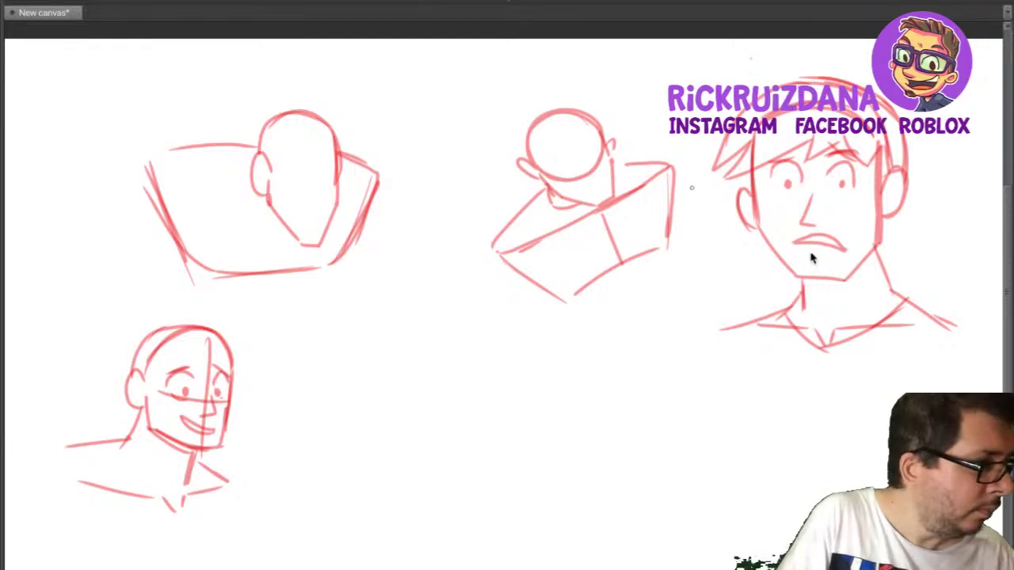
Hide the existing sketches on Layer 1 and Layer 2, and add a new empty layer for drawing.
key(Tab)
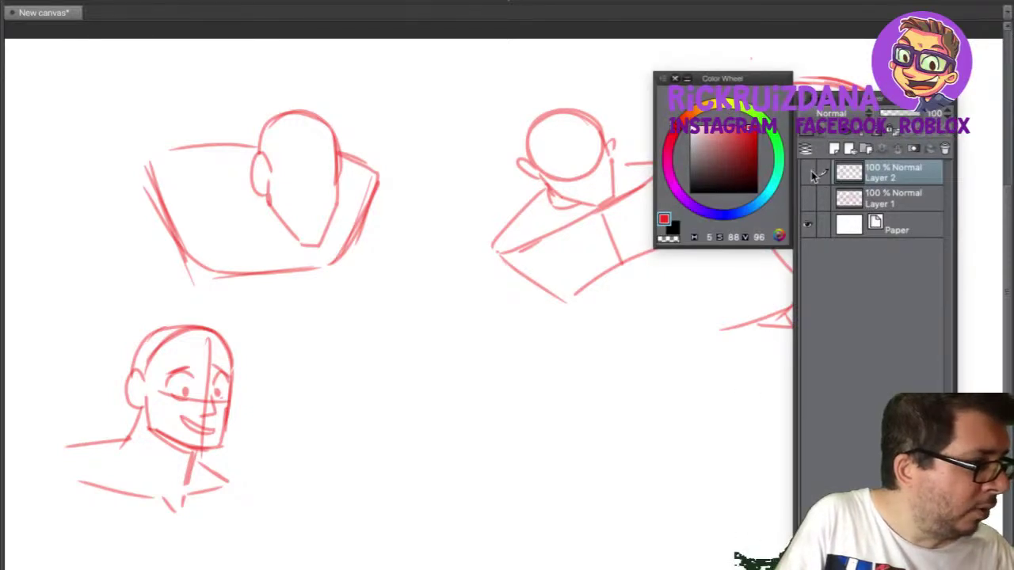
click(807, 198)
click(808, 198)
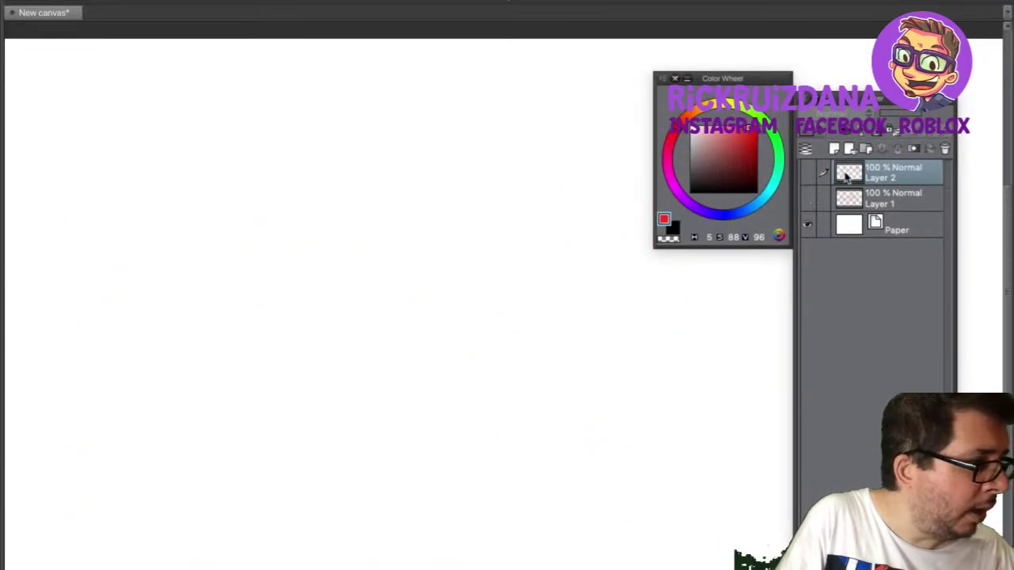
click(834, 148)
key(Tab)
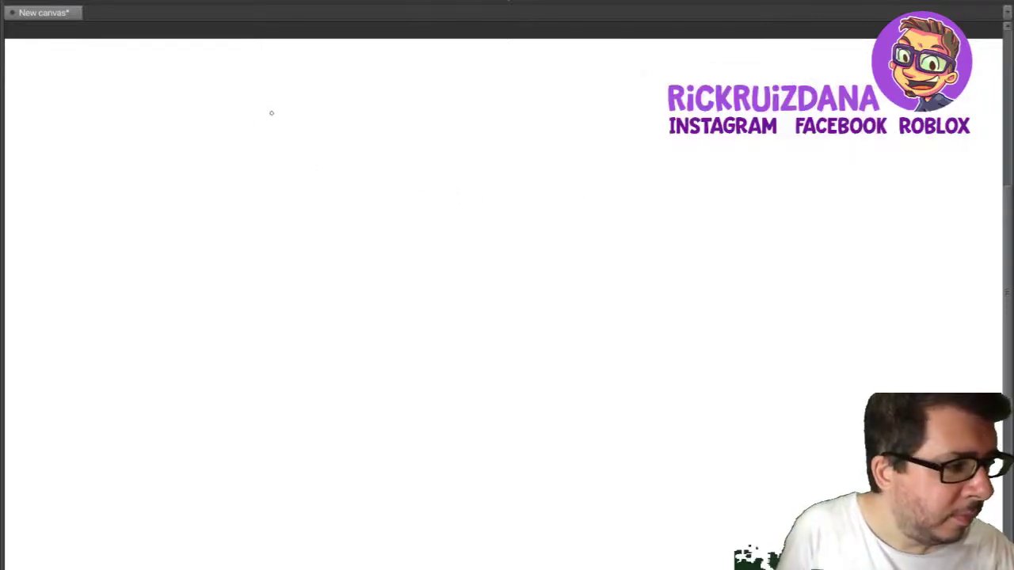
Sketch a tilted head with an ear, and add the neck and the near shoulder line.
mouse_move(272, 111)
mouse_down()
mouse_move(331, 124)
mouse_move(272, 99)
mouse_move(268, 158)
mouse_move(265, 133)
mouse_move(272, 169)
mouse_move(308, 199)
mouse_move(329, 168)
mouse_move(331, 120)
mouse_move(315, 81)
mouse_up()
drag(273, 79, 311, 69)
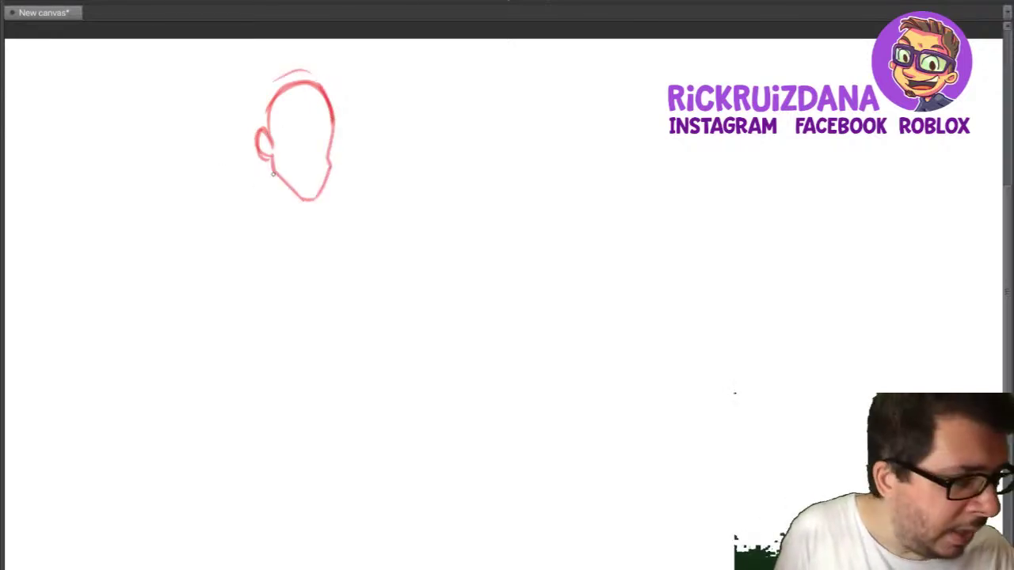
mouse_move(269, 162)
mouse_down()
mouse_move(248, 194)
mouse_move(275, 208)
mouse_move(198, 165)
mouse_up()
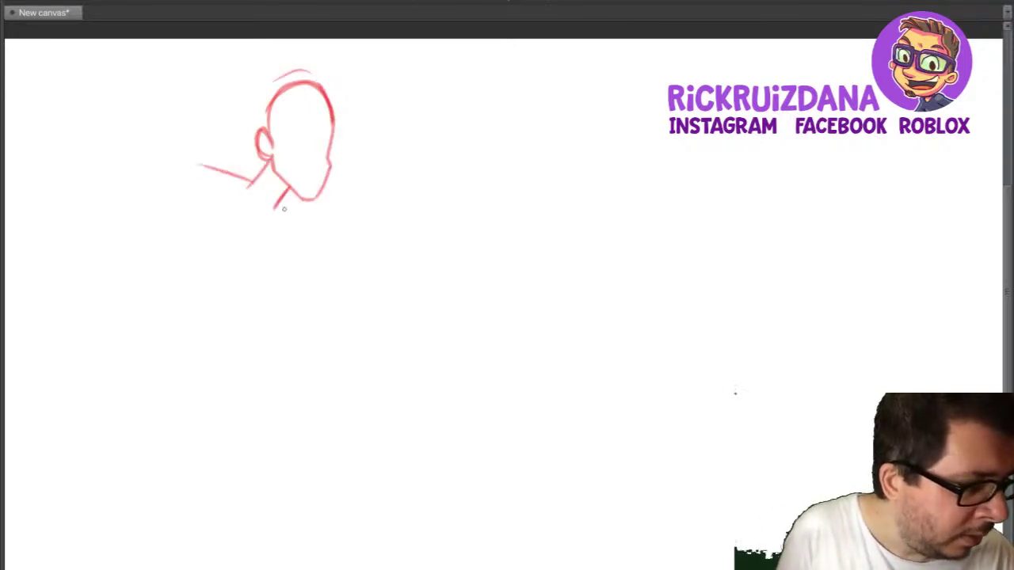
Sketch the rounded ribcage below the shoulders, with a rib arch and a curved center line.
mouse_move(283, 198)
mouse_down()
mouse_move(315, 227)
mouse_move(302, 284)
mouse_move(251, 325)
mouse_up()
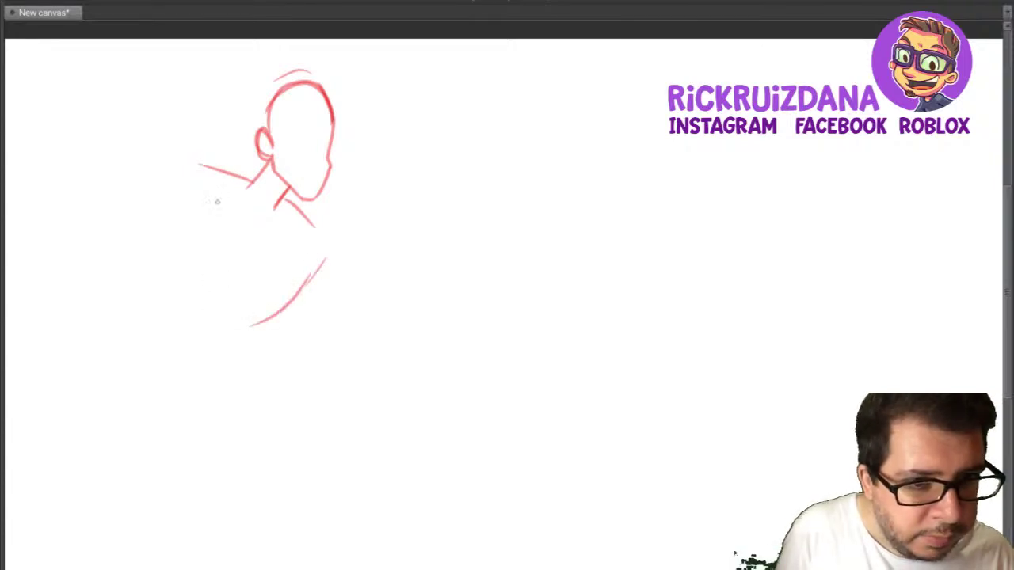
mouse_move(197, 167)
mouse_down()
mouse_move(165, 297)
mouse_move(205, 325)
mouse_up()
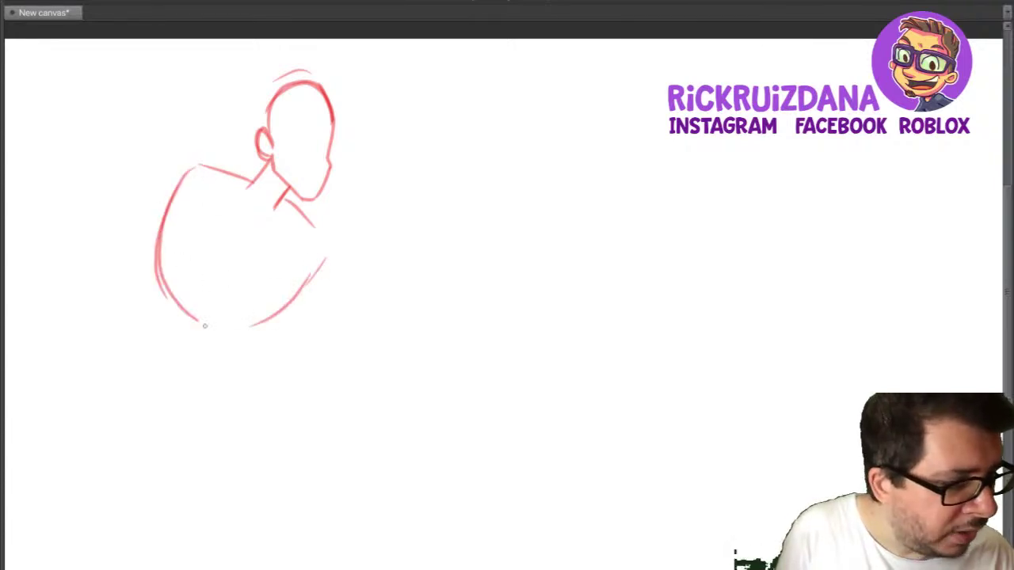
drag(314, 249, 276, 310)
drag(170, 275, 286, 307)
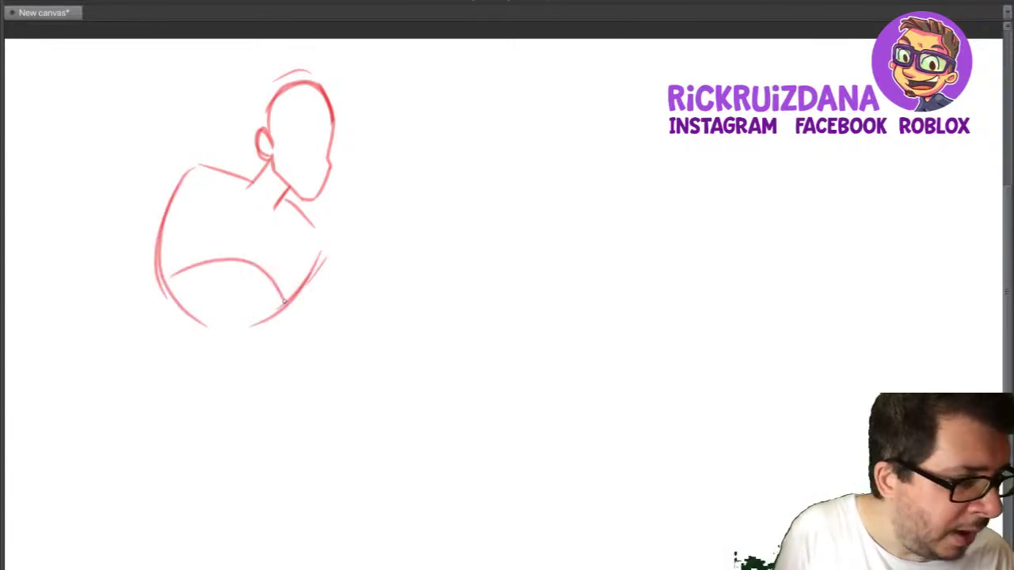
drag(260, 204, 211, 314)
Sketch the waist section with curved contours below the ribcage, and extend the far shoulder line to the chest's edge.
drag(166, 239, 138, 315)
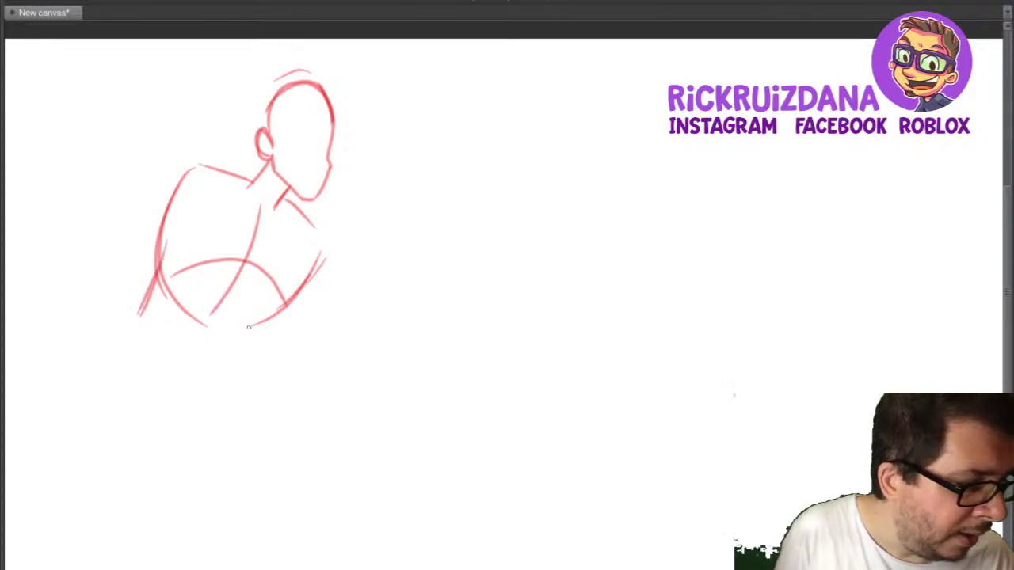
drag(232, 354, 288, 300)
drag(324, 252, 259, 324)
drag(168, 220, 139, 313)
mouse_move(139, 320)
mouse_down()
mouse_move(156, 338)
mouse_move(205, 349)
mouse_move(182, 350)
mouse_move(173, 296)
mouse_move(234, 354)
mouse_up()
mouse_move(154, 291)
mouse_down()
mouse_move(248, 327)
mouse_move(242, 350)
mouse_up()
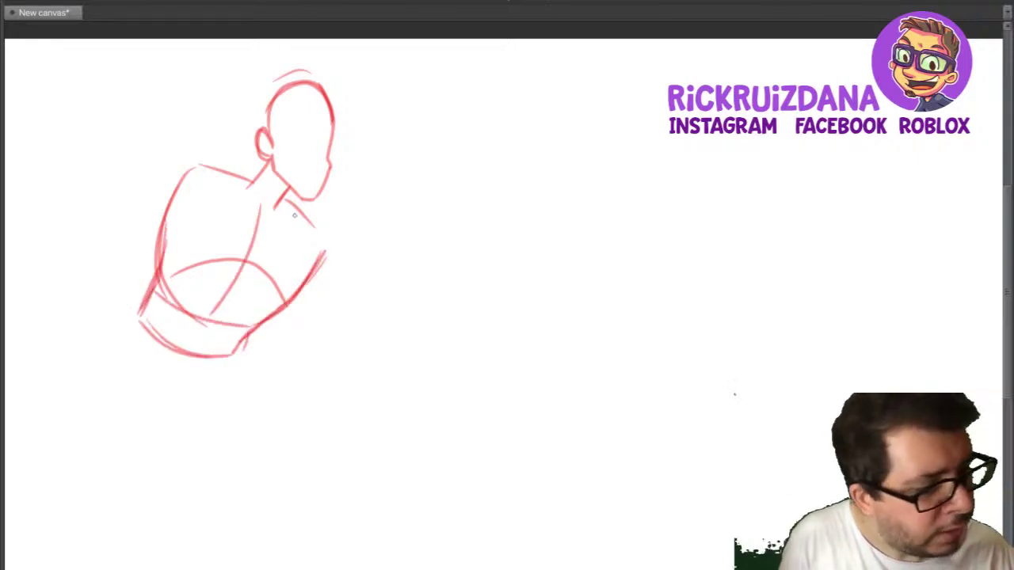
mouse_move(278, 202)
mouse_down()
mouse_move(324, 240)
mouse_move(320, 268)
mouse_up()
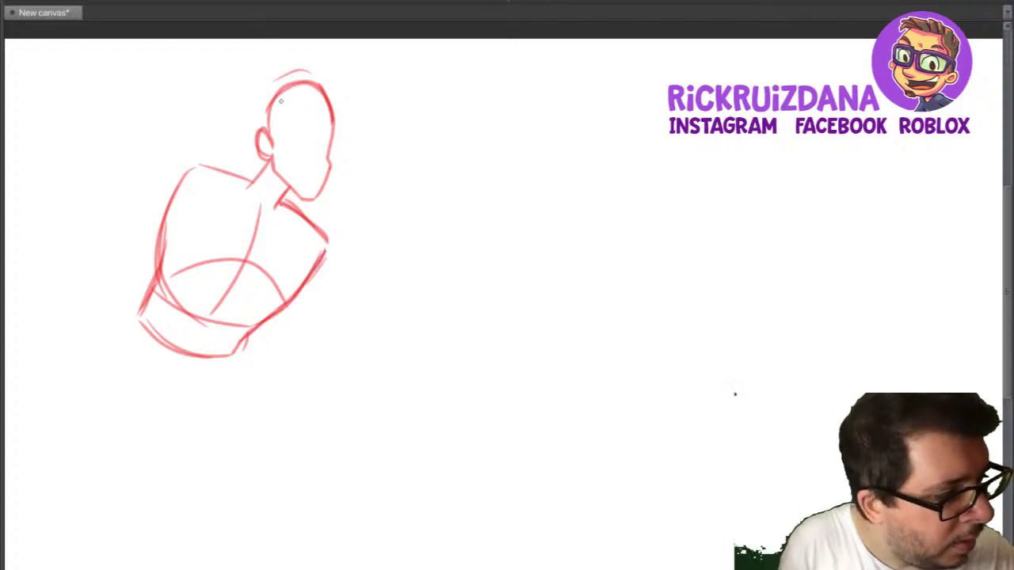
Draw spiky hair with a jagged fringe and forward-pointing tufts on the head, and a curved collar around the neck.
mouse_move(284, 101)
mouse_down()
mouse_move(274, 144)
mouse_move(306, 113)
mouse_move(303, 100)
mouse_move(355, 130)
mouse_move(332, 82)
mouse_move(278, 67)
mouse_move(308, 63)
mouse_move(246, 89)
mouse_move(255, 82)
mouse_move(238, 107)
mouse_move(243, 121)
mouse_move(231, 125)
mouse_move(260, 152)
mouse_up()
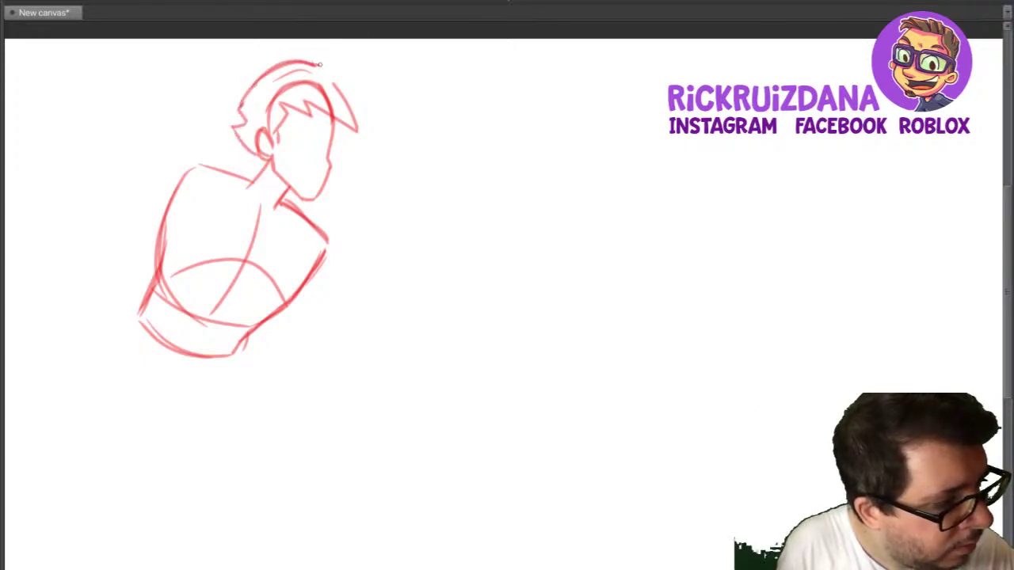
mouse_move(320, 65)
mouse_down()
mouse_move(367, 57)
mouse_move(379, 89)
mouse_move(353, 100)
mouse_up()
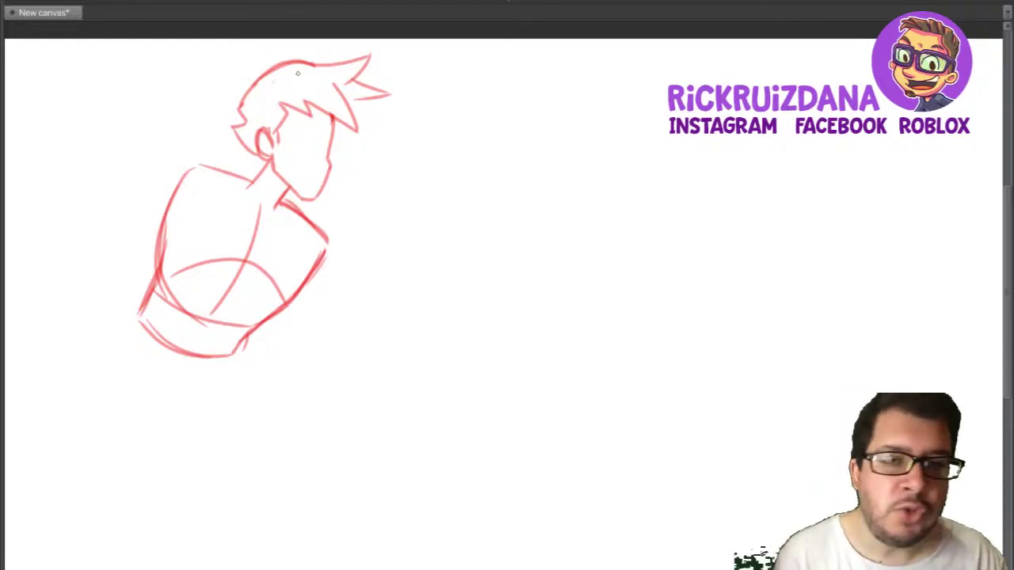
mouse_move(239, 179)
mouse_down()
mouse_move(264, 232)
mouse_move(289, 204)
mouse_up()
mouse_move(255, 235)
mouse_down()
mouse_move(291, 203)
mouse_move(328, 226)
mouse_up()
Rework the far shoulder's contour, undoing the excess strokes and redrawing the line from the collar to the chest's edge.
drag(279, 197, 336, 231)
drag(331, 236, 314, 271)
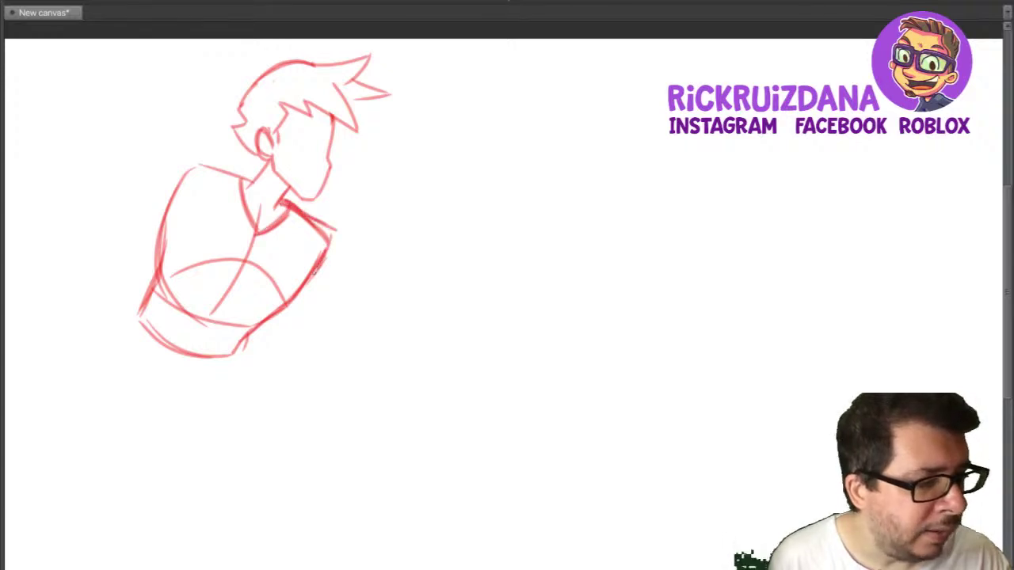
mouse_move(285, 200)
mouse_down()
mouse_move(336, 232)
mouse_move(324, 259)
mouse_up()
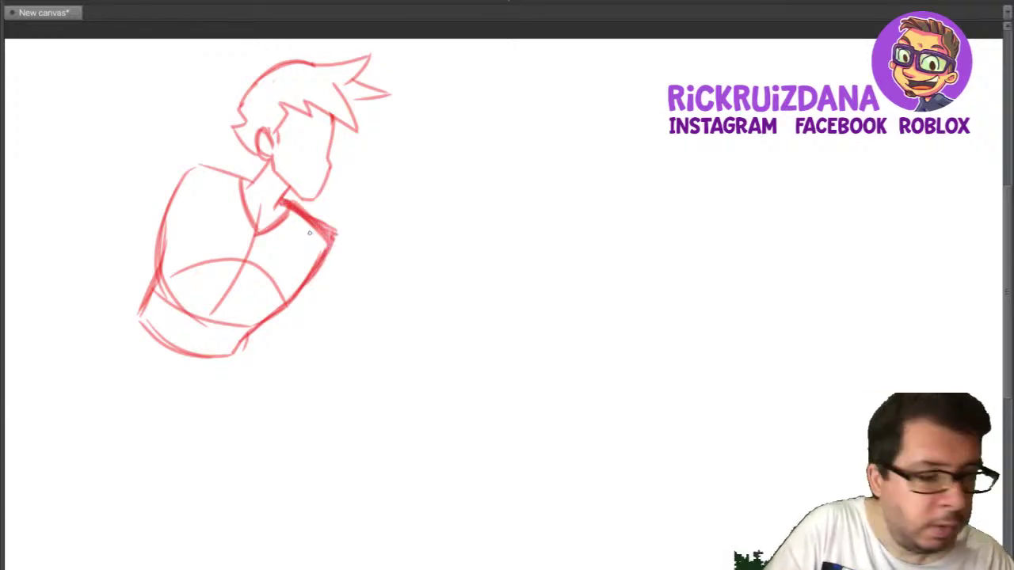
key(ctrl+z)
key(ctrl+z)
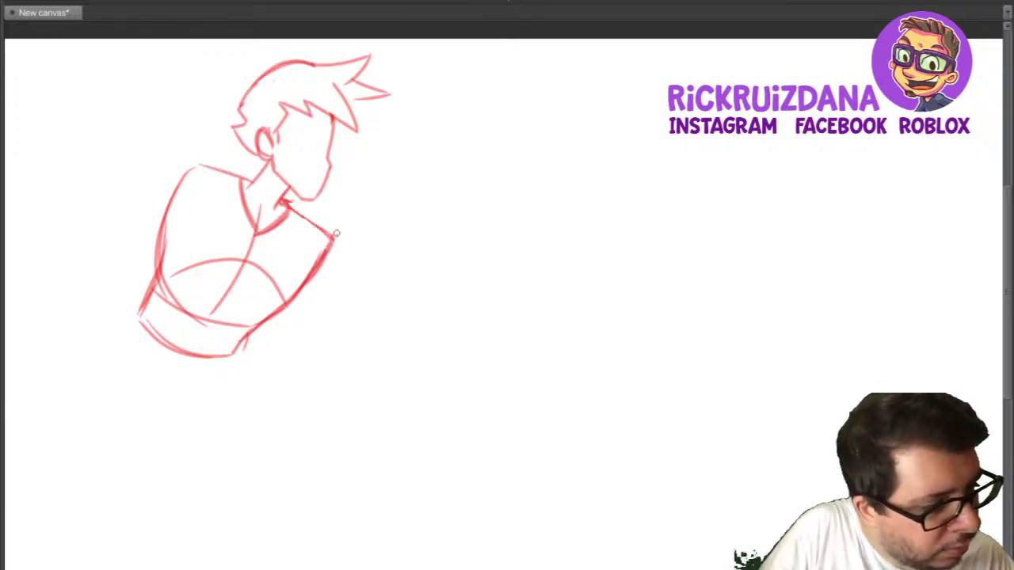
key(ctrl+z)
key(ctrl+z)
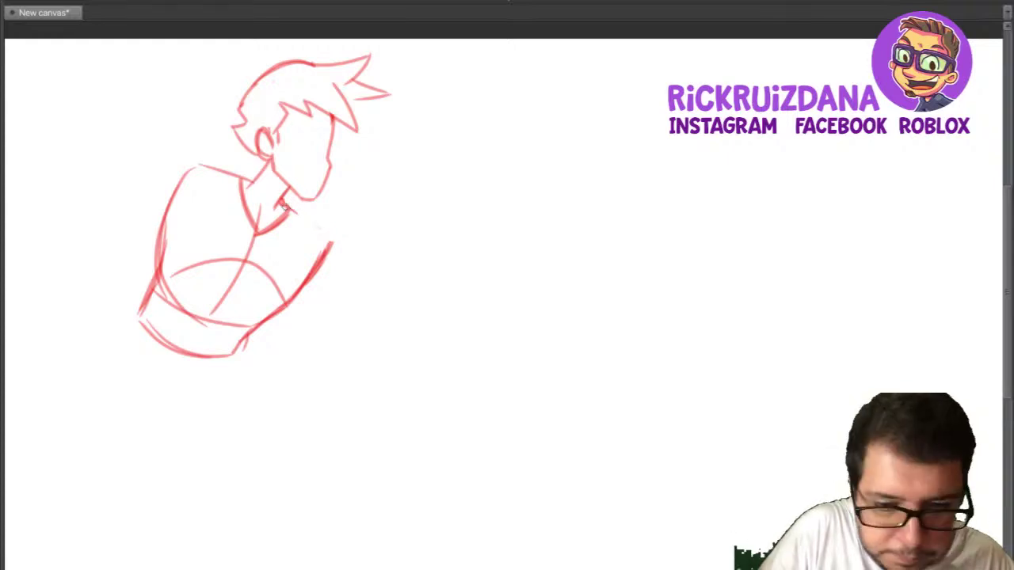
drag(285, 203, 337, 231)
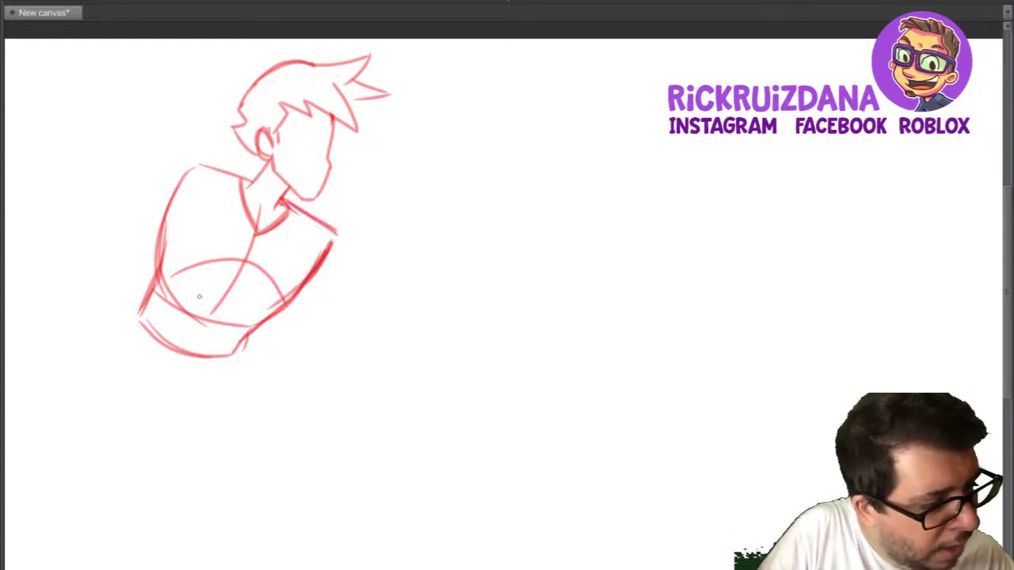
Sketch the hip block below the waist with slanted sides and an angled lower edge.
mouse_move(143, 311)
mouse_down()
mouse_move(127, 353)
mouse_move(203, 391)
mouse_move(228, 371)
mouse_up()
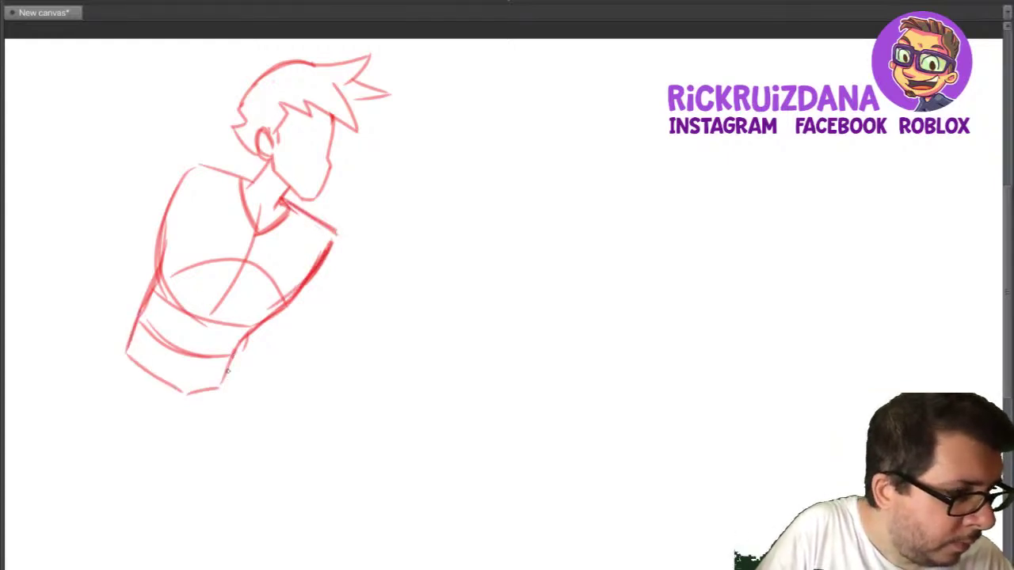
scroll(529, 323, down, 2)
drag(198, 294, 262, 287)
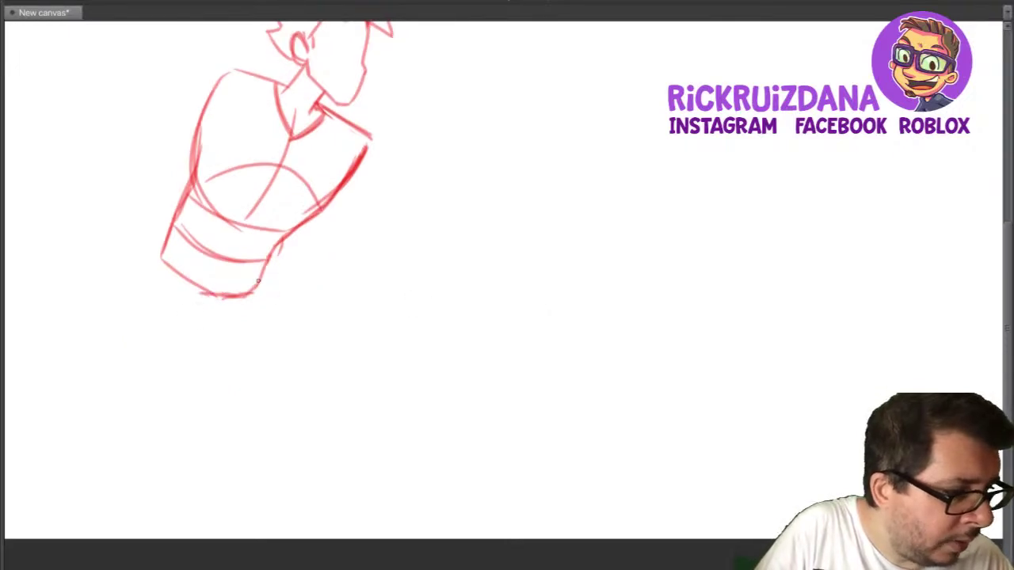
Draw a vertical centre line through the waist and hips, and sketch the forward leg with a bent knee, trouser cuff and foot.
drag(242, 223, 234, 294)
drag(270, 262, 342, 364)
mouse_move(233, 304)
mouse_down()
mouse_move(317, 388)
mouse_move(302, 358)
mouse_move(301, 380)
mouse_move(315, 398)
mouse_up()
drag(333, 363, 323, 474)
drag(299, 386, 285, 474)
mouse_move(298, 405)
mouse_down()
mouse_move(280, 481)
mouse_move(320, 478)
mouse_move(282, 486)
mouse_move(309, 491)
mouse_up()
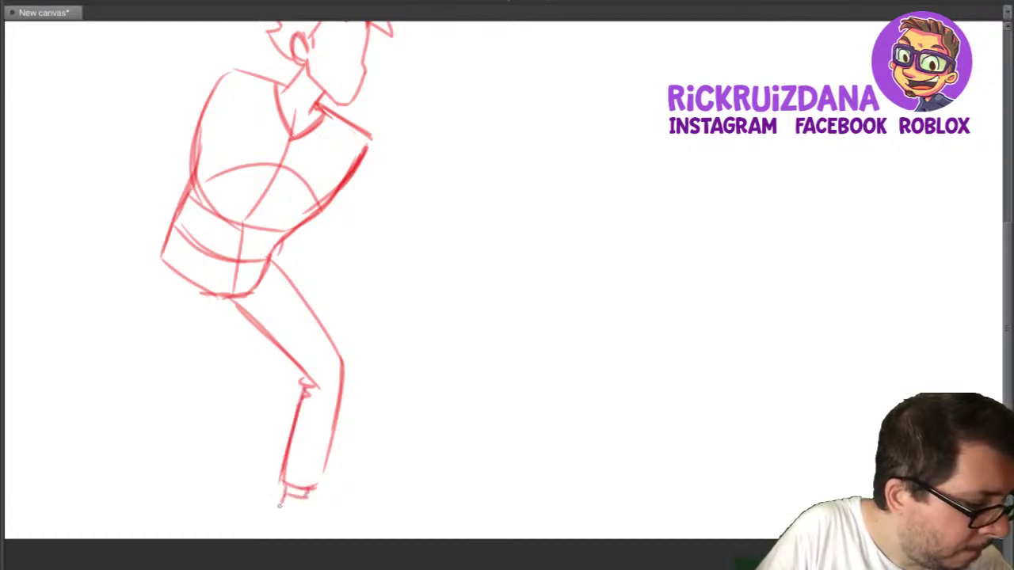
mouse_move(479, 320)
mouse_down()
mouse_move(452, 404)
mouse_move(500, 344)
mouse_up()
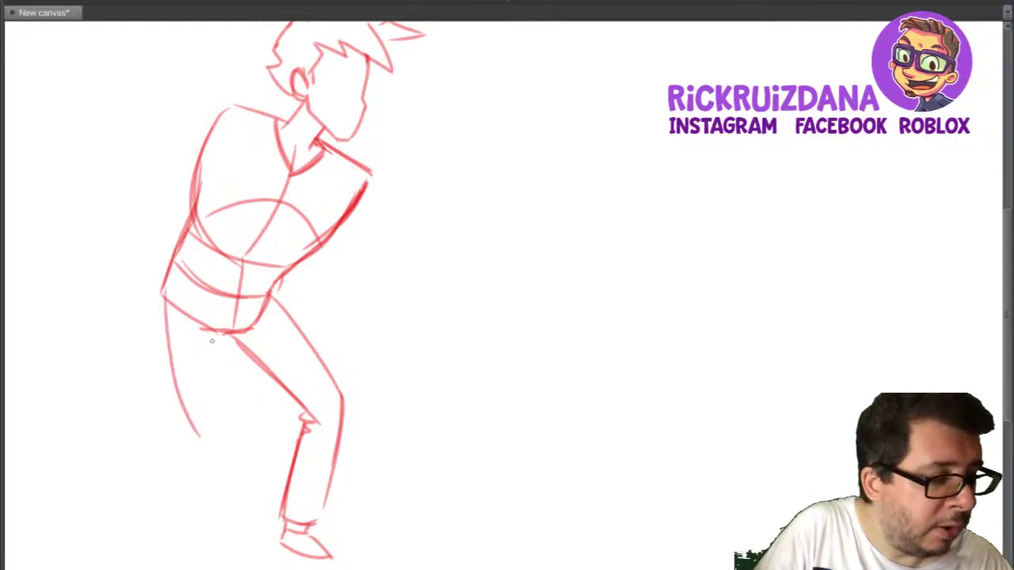
Sketch the other leg from the hip block with a long curved thigh and a lower leg angled backward.
drag(162, 298, 206, 459)
mouse_move(228, 336)
mouse_down()
mouse_move(240, 458)
mouse_move(161, 497)
mouse_move(143, 525)
mouse_move(182, 540)
mouse_move(237, 456)
mouse_up()
drag(173, 539, 232, 466)
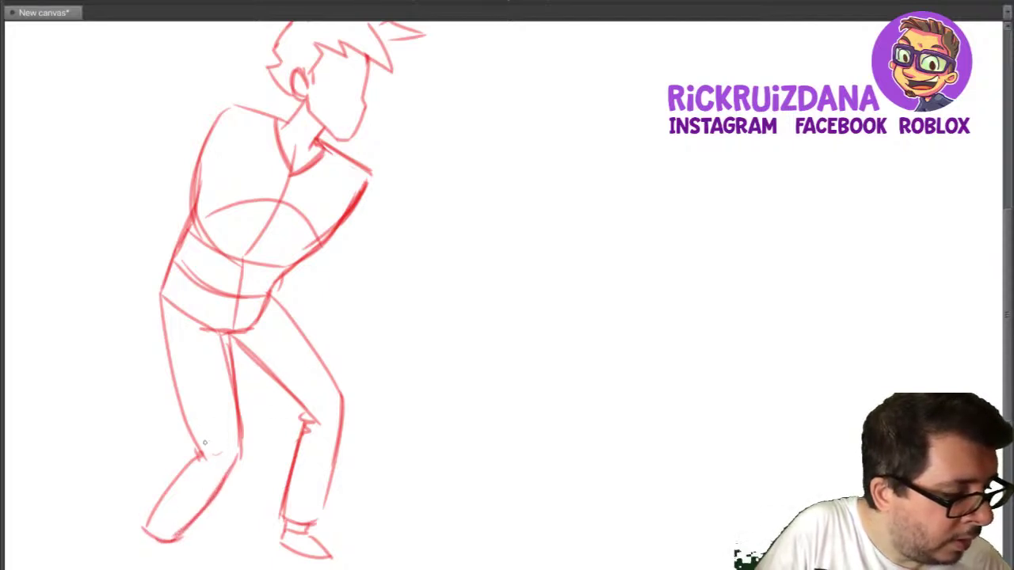
Undo the back leg's lower section and compare the knee heights using temporary slanted guide strokes.
key(ctrl+z)
key(ctrl+z)
key(ctrl+z)
key(ctrl+z)
drag(362, 372, 158, 443)
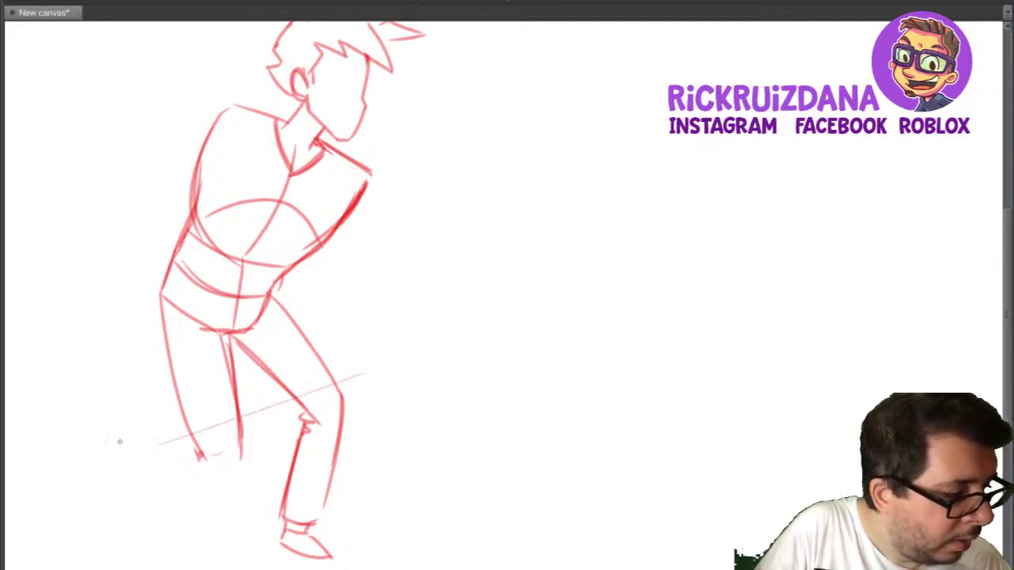
key(ctrl+z)
drag(142, 405, 378, 363)
key(ctrl+z)
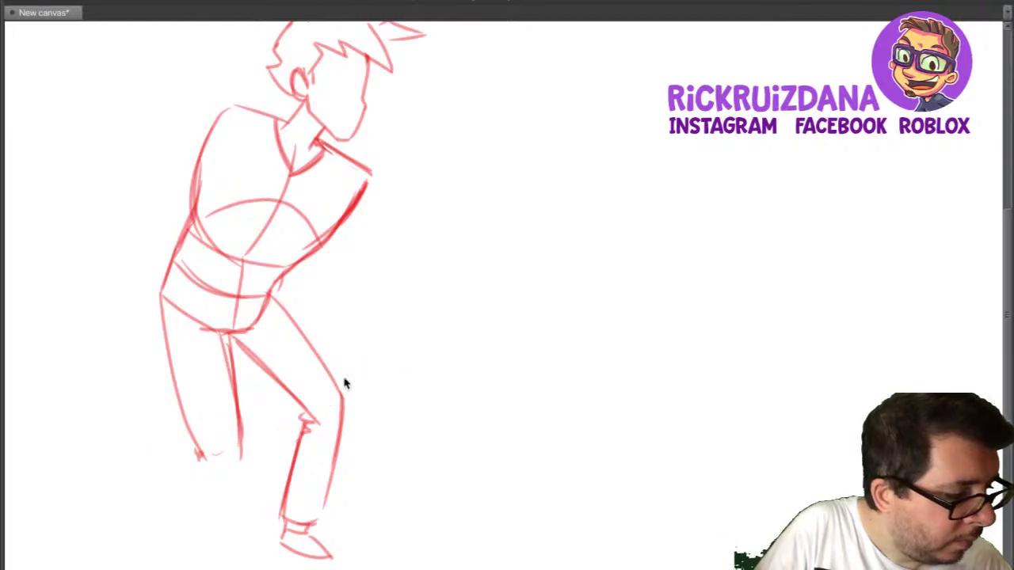
Shorten the back leg's thigh at the knee and redraw the lower leg angled backward, closed with a curved hem.
mouse_move(196, 456)
mouse_down()
mouse_move(237, 446)
mouse_move(240, 432)
mouse_up()
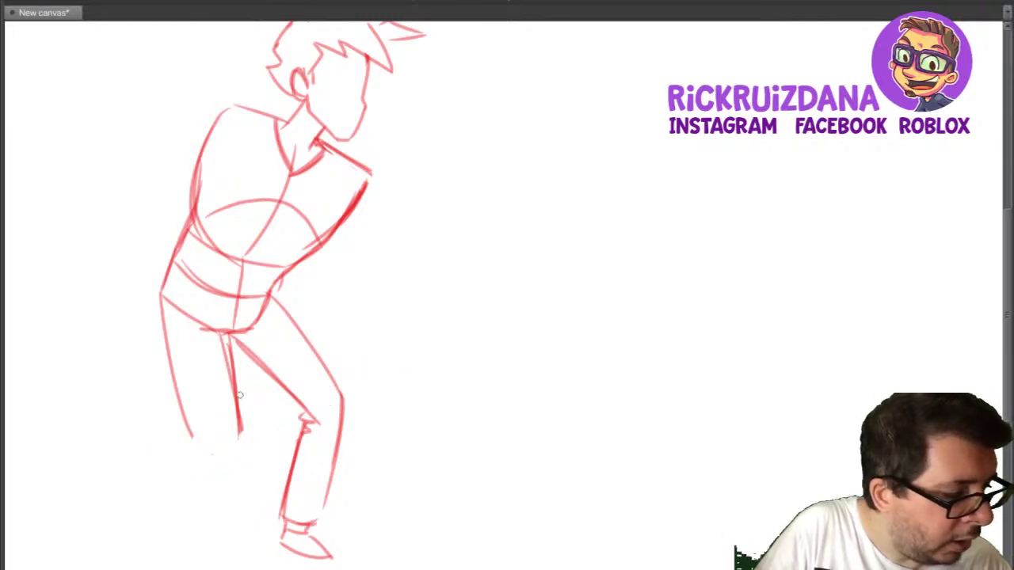
mouse_move(231, 336)
mouse_down()
mouse_move(238, 437)
mouse_move(188, 522)
mouse_up()
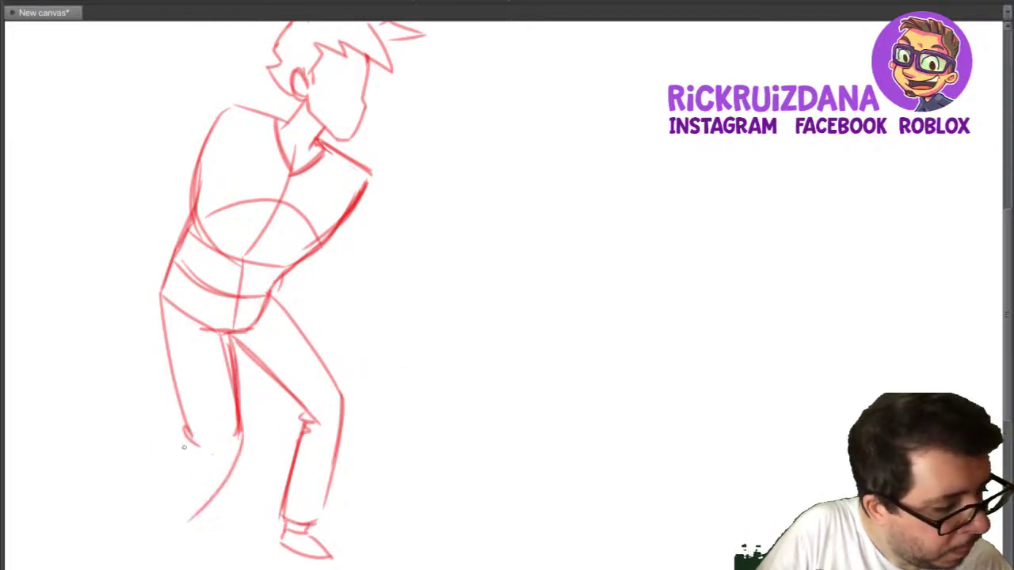
drag(188, 440, 136, 535)
drag(237, 446, 184, 524)
drag(214, 482, 187, 526)
drag(144, 534, 179, 529)
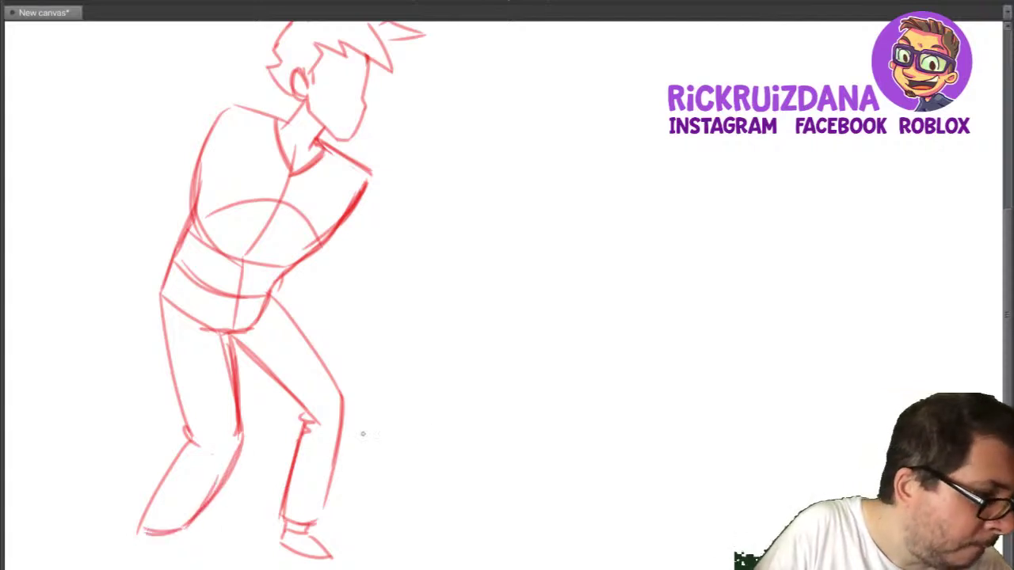
Draw the back leg's ankle and foot below the hem, and reinforce the sole of the forward foot.
drag(339, 450, 352, 426)
mouse_move(176, 516)
mouse_down()
mouse_move(146, 522)
mouse_move(156, 530)
mouse_move(204, 536)
mouse_move(190, 522)
mouse_move(203, 530)
mouse_move(173, 532)
mouse_move(201, 532)
mouse_up()
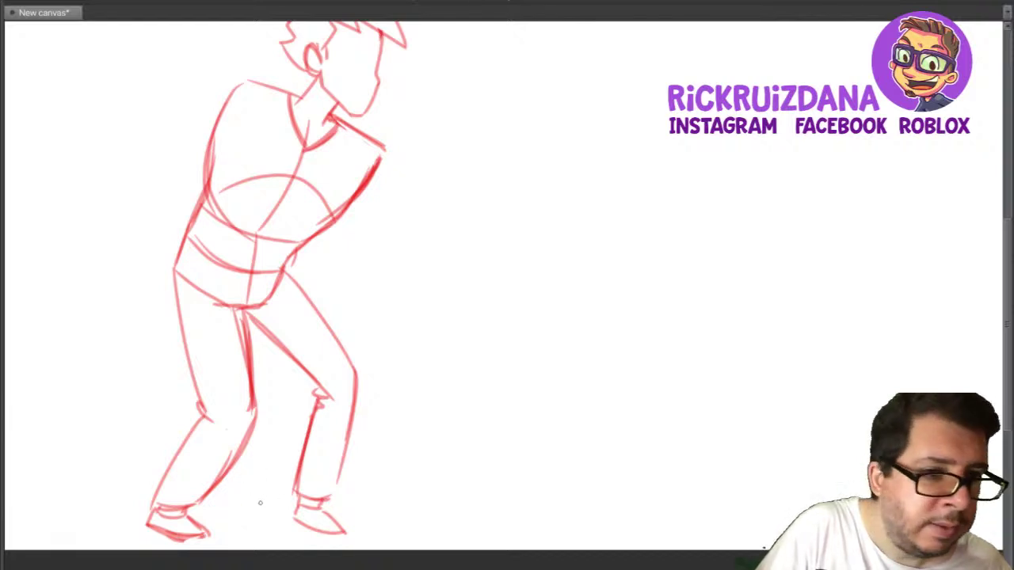
drag(304, 526, 343, 535)
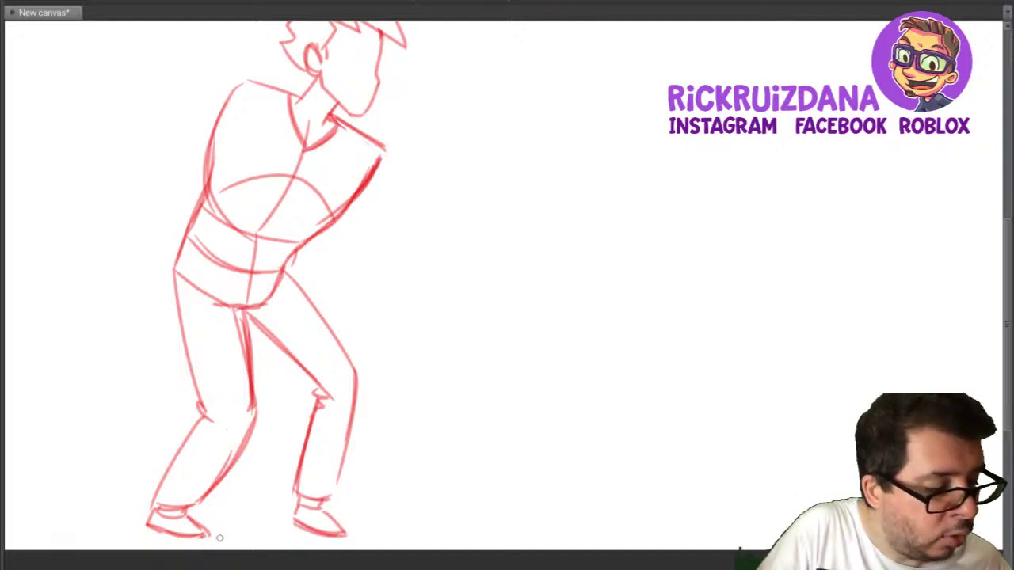
Redraw the back leg's inner contour from crotch to ankle with cleaner strokes, and reinforce its outer shin line.
mouse_move(475, 333)
mouse_down()
mouse_move(435, 367)
mouse_move(221, 481)
mouse_move(164, 556)
mouse_move(189, 503)
mouse_up()
drag(203, 471, 217, 453)
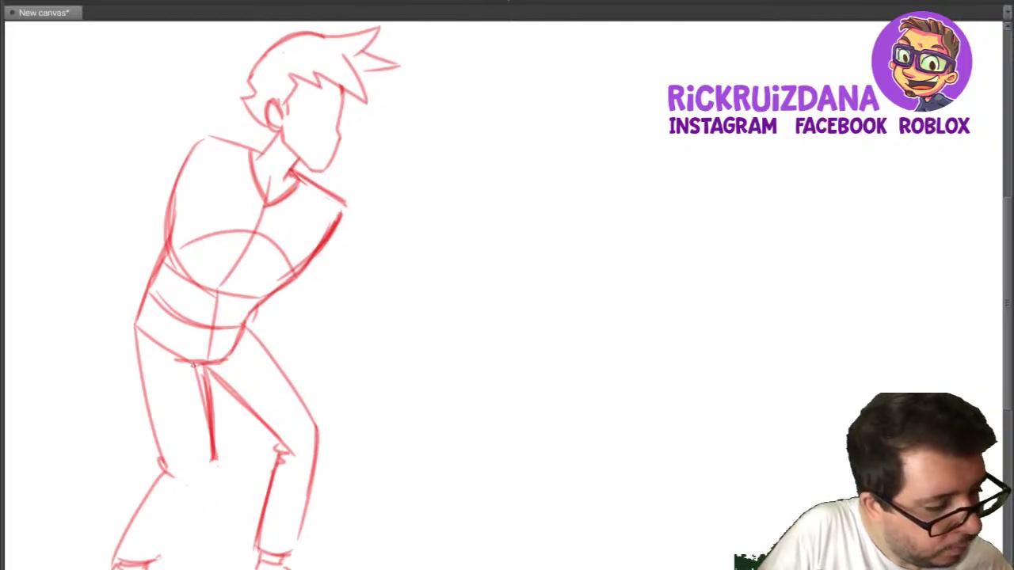
drag(193, 364, 212, 461)
key(ctrl+z)
key(ctrl+z)
mouse_move(198, 363)
mouse_down()
mouse_move(208, 437)
mouse_move(196, 382)
mouse_move(205, 493)
mouse_move(174, 546)
mouse_up()
drag(213, 467, 157, 558)
drag(203, 487, 155, 557)
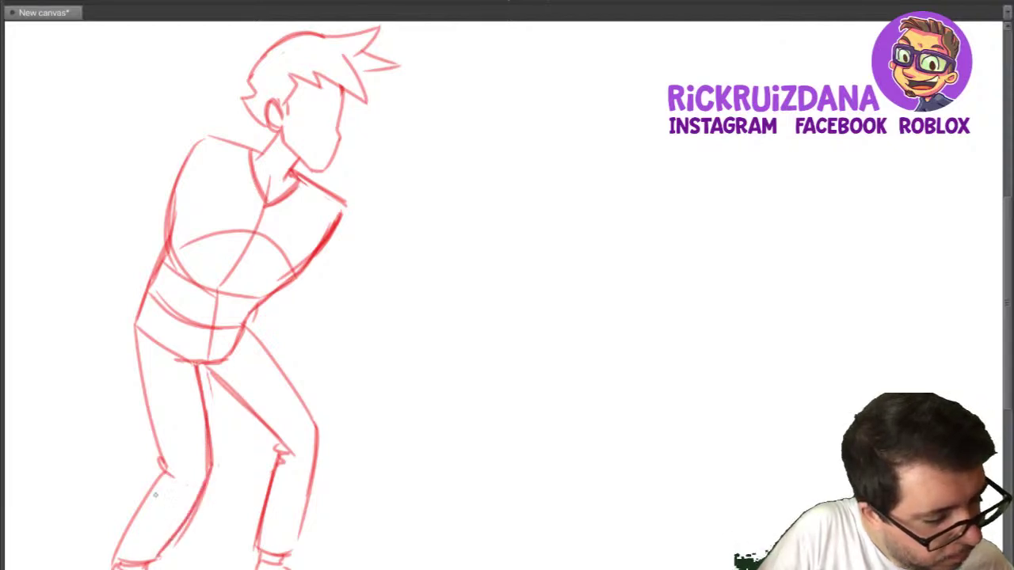
drag(165, 464, 125, 548)
drag(145, 503, 117, 564)
Draw an oval for the near shoulder, and shorten the far shoulder with a redrawn chest edge set farther inward.
mouse_move(361, 324)
mouse_down()
mouse_move(337, 374)
mouse_move(380, 289)
mouse_move(328, 346)
mouse_up()
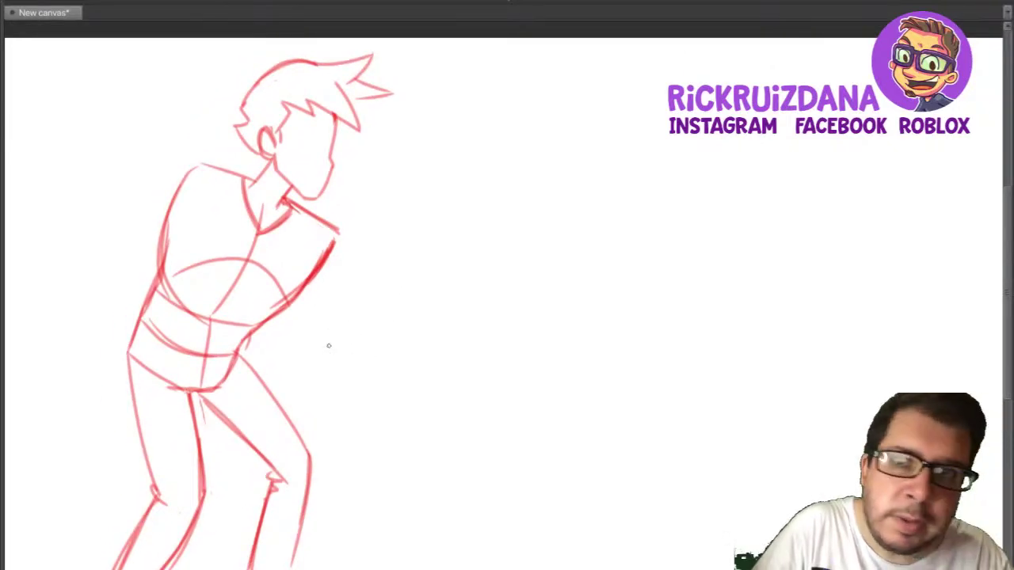
mouse_move(201, 164)
mouse_down()
mouse_move(160, 207)
mouse_move(169, 236)
mouse_move(182, 231)
mouse_up()
mouse_move(333, 231)
mouse_down()
mouse_move(295, 309)
mouse_move(321, 231)
mouse_up()
key(ctrl+z)
key(ctrl+z)
key(ctrl+z)
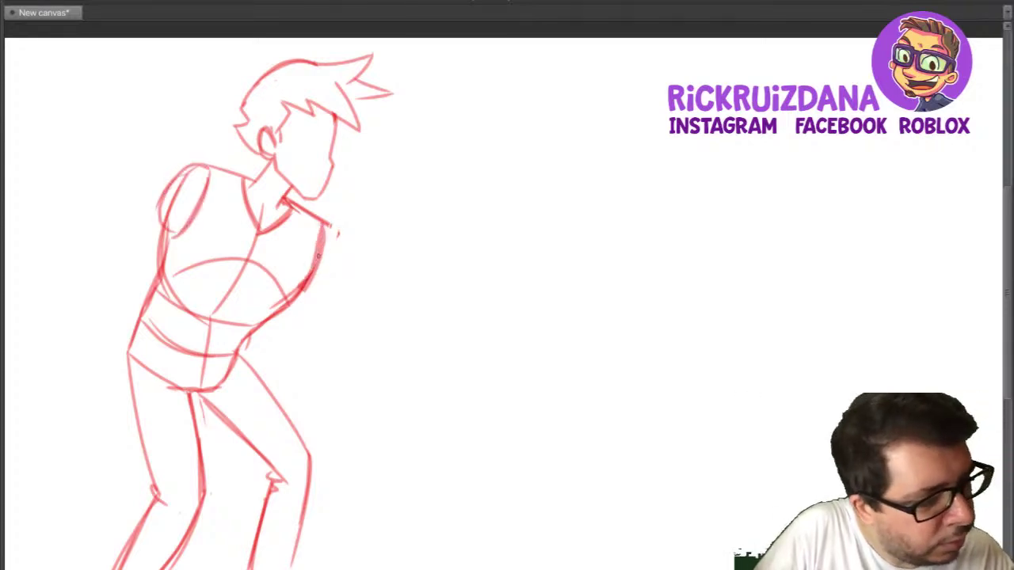
Draw the nose, curved upper eyelids, short lower lids and round irises on the face.
drag(431, 231, 379, 323)
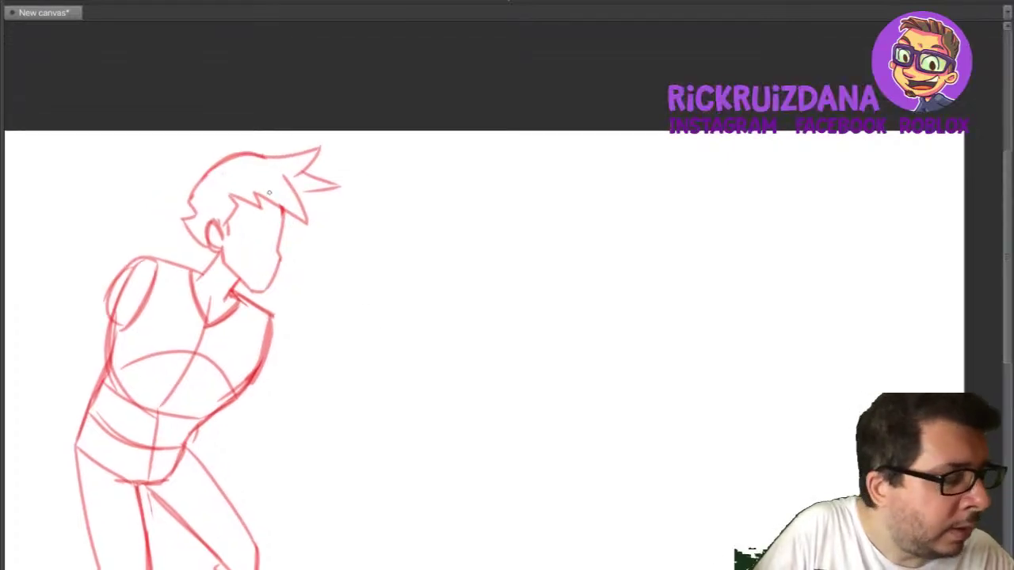
scroll(261, 237, up, 4)
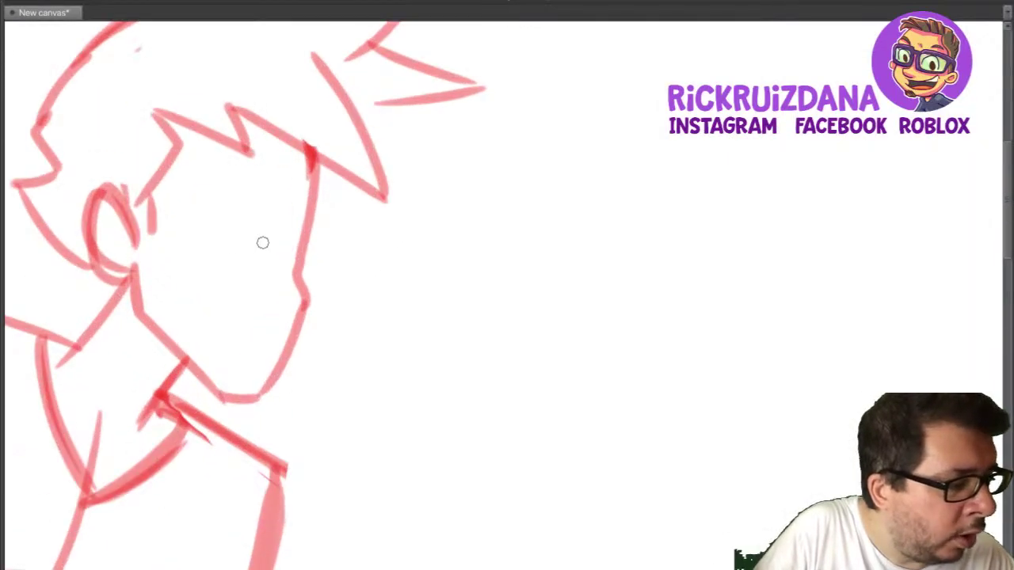
mouse_move(260, 224)
mouse_down()
mouse_move(271, 285)
mouse_move(248, 298)
mouse_up()
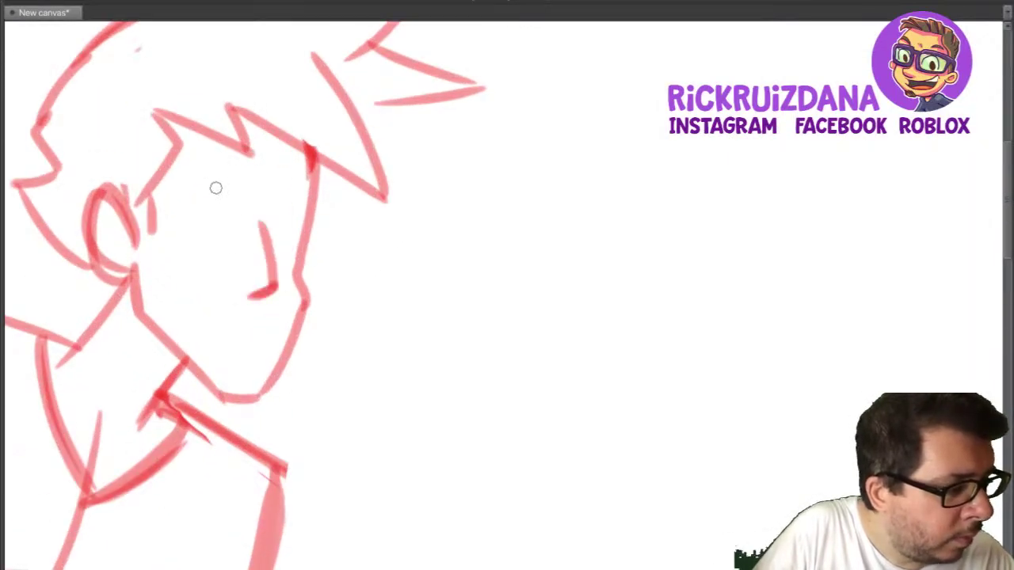
mouse_move(233, 193)
mouse_down()
mouse_move(195, 185)
mouse_move(168, 203)
mouse_move(232, 229)
mouse_up()
mouse_move(271, 203)
mouse_down()
mouse_move(294, 181)
mouse_move(305, 194)
mouse_move(285, 185)
mouse_move(306, 221)
mouse_up()
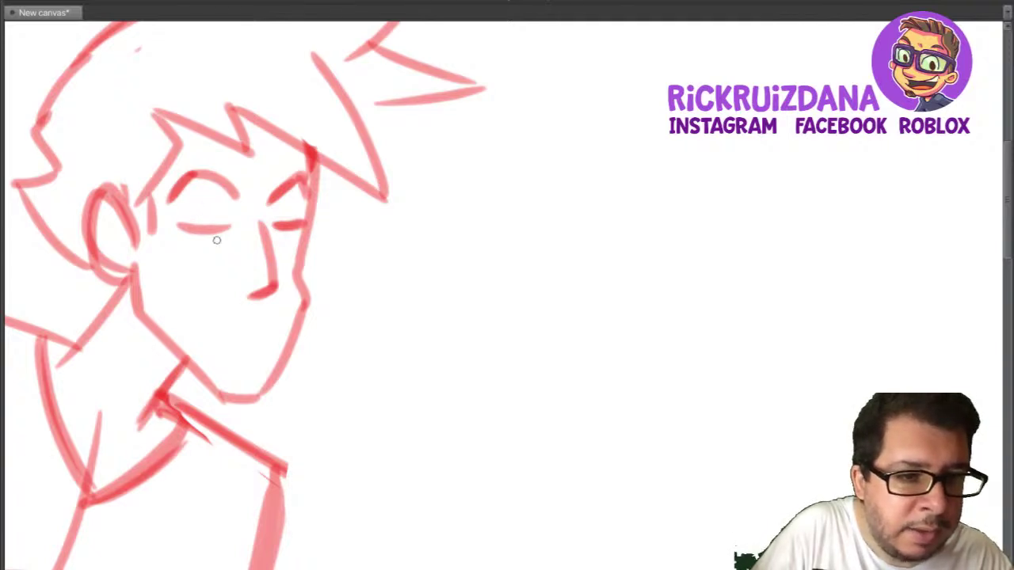
mouse_move(223, 201)
mouse_down()
mouse_move(198, 214)
mouse_move(238, 222)
mouse_move(287, 200)
mouse_move(294, 208)
mouse_up()
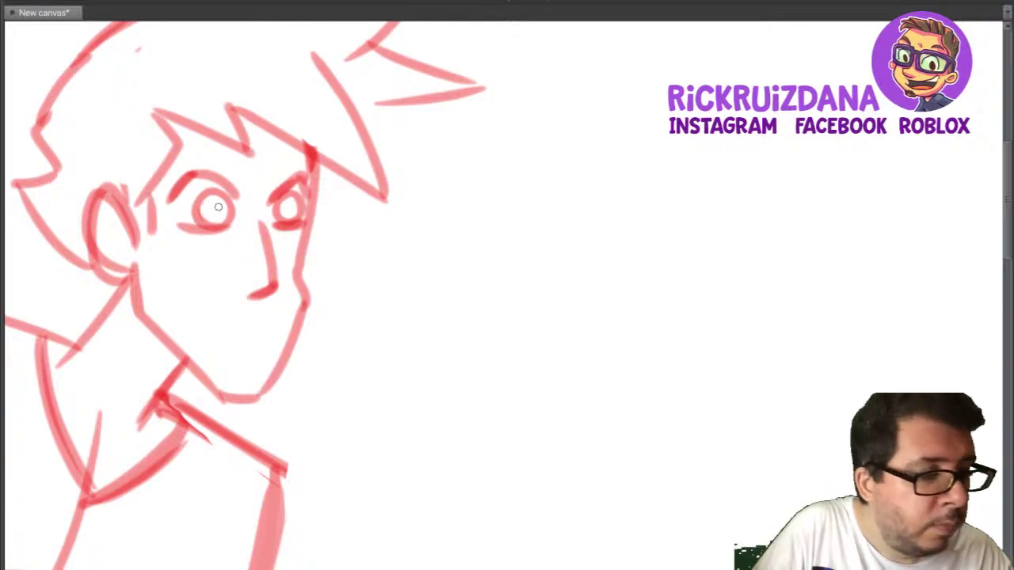
Shade both irises, darken the near iris's rim, and add a round white highlight in each eye.
drag(211, 198, 223, 219)
mouse_move(286, 201)
mouse_down()
mouse_move(290, 209)
mouse_move(284, 198)
mouse_up()
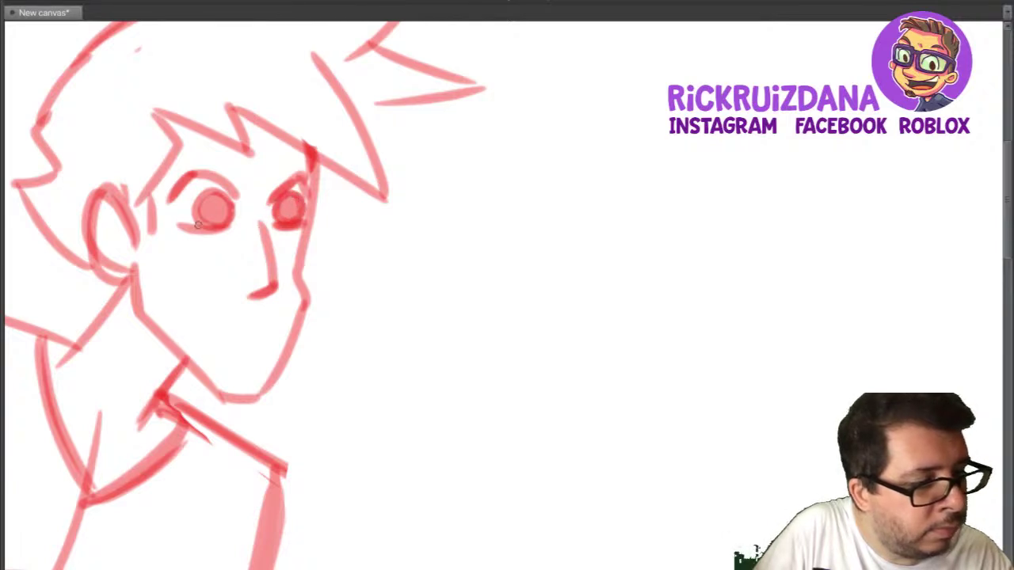
mouse_move(207, 198)
mouse_down()
mouse_move(216, 228)
mouse_move(226, 203)
mouse_up()
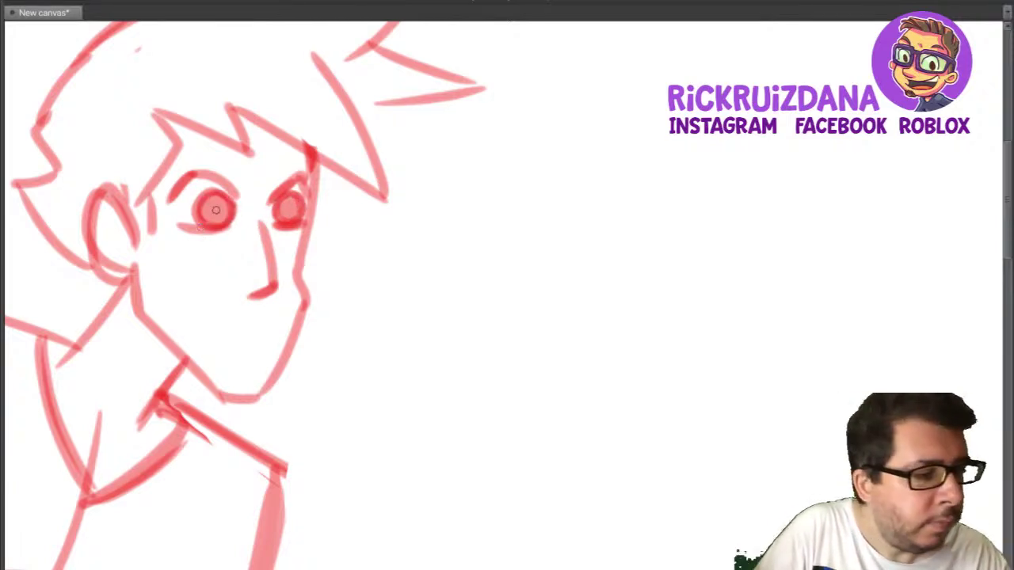
drag(215, 209, 222, 207)
drag(291, 201, 293, 206)
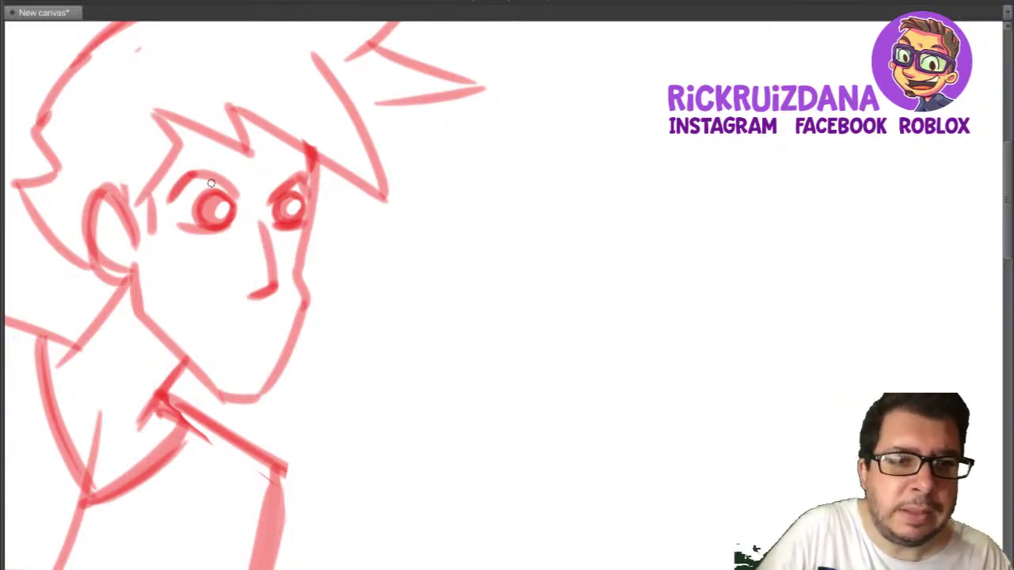
Add a short curve outside the face's far edge, and draw a lopsided grin with a lower lip mark.
drag(317, 222, 311, 268)
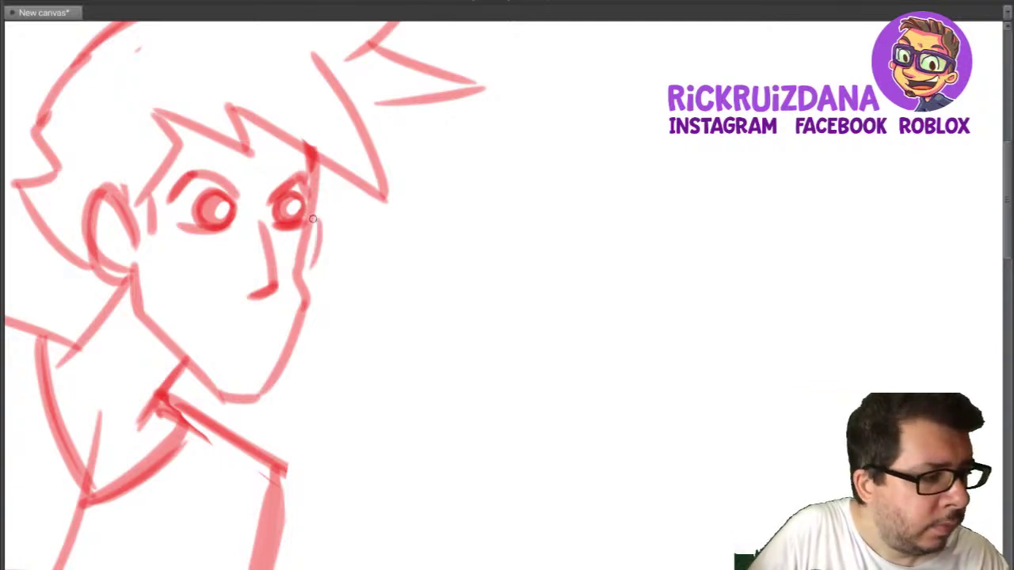
mouse_move(267, 339)
mouse_down()
mouse_move(205, 308)
mouse_move(198, 326)
mouse_move(214, 345)
mouse_move(271, 340)
mouse_move(221, 330)
mouse_move(201, 309)
mouse_move(269, 353)
mouse_up()
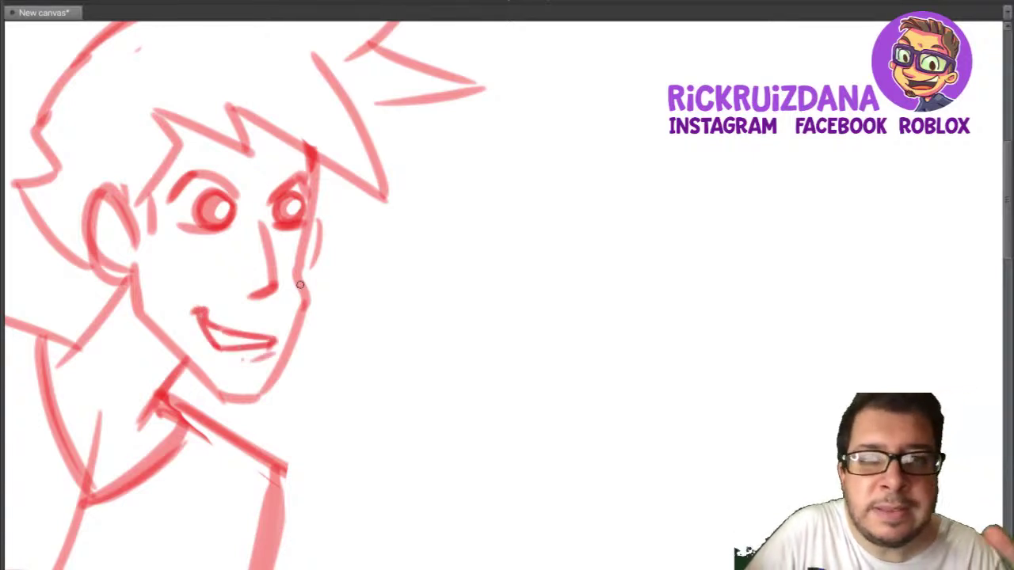
Sketch a separate bent forearm beside the head, ending in a wedge-shaped hand with a thumb and four fingers.
mouse_move(601, 152)
mouse_down()
mouse_move(622, 185)
mouse_move(501, 347)
mouse_up()
drag(566, 149, 461, 404)
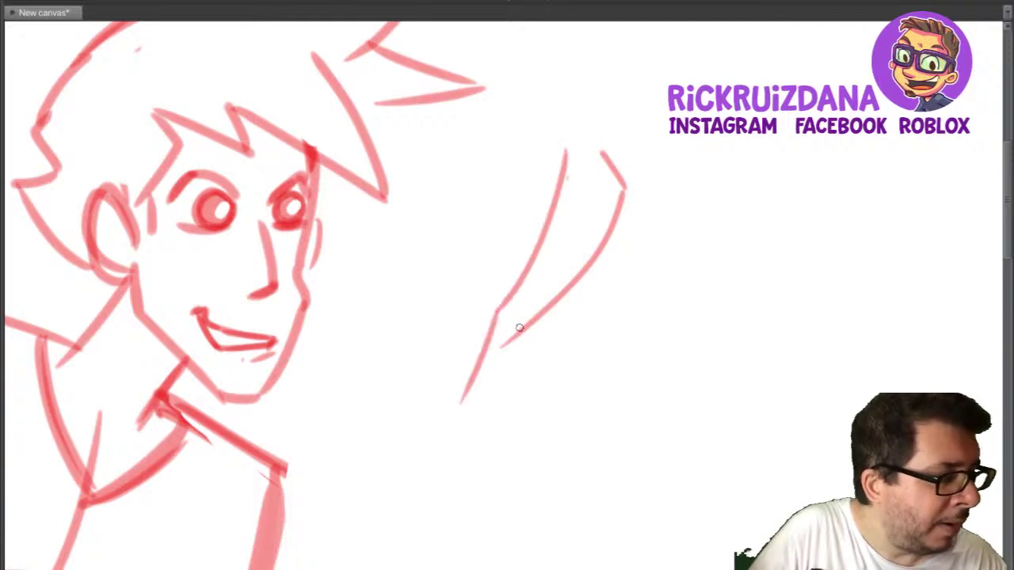
drag(521, 329, 533, 396)
drag(497, 310, 465, 400)
drag(535, 392, 474, 398)
mouse_move(485, 348)
mouse_down()
mouse_move(441, 375)
mouse_move(420, 410)
mouse_move(464, 384)
mouse_move(460, 479)
mouse_move(476, 484)
mouse_move(477, 426)
mouse_move(498, 483)
mouse_move(519, 485)
mouse_move(507, 438)
mouse_move(525, 442)
mouse_move(529, 478)
mouse_move(543, 461)
mouse_move(539, 414)
mouse_up()
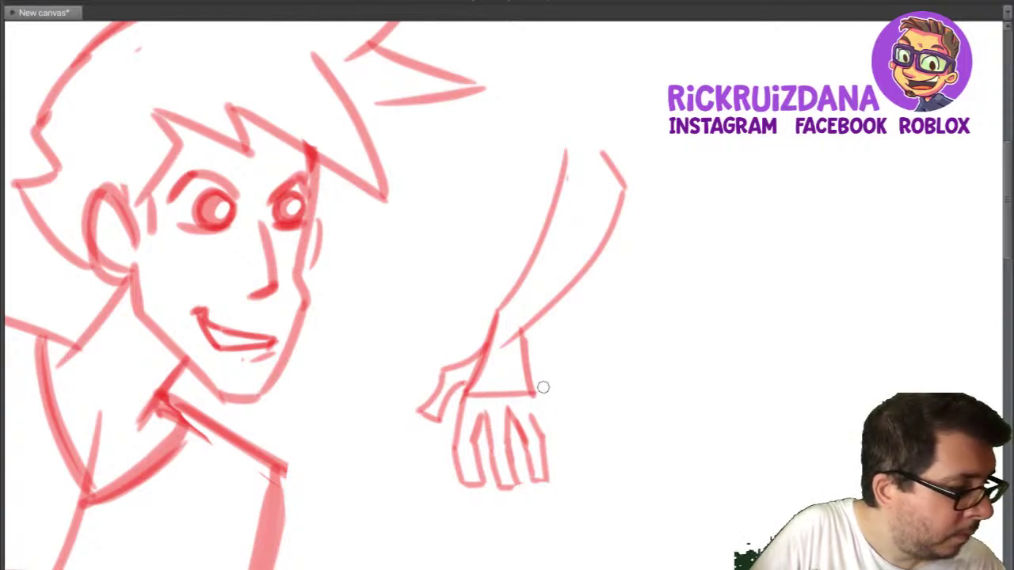
mouse_move(529, 395)
mouse_down()
mouse_move(563, 453)
mouse_move(544, 427)
mouse_up()
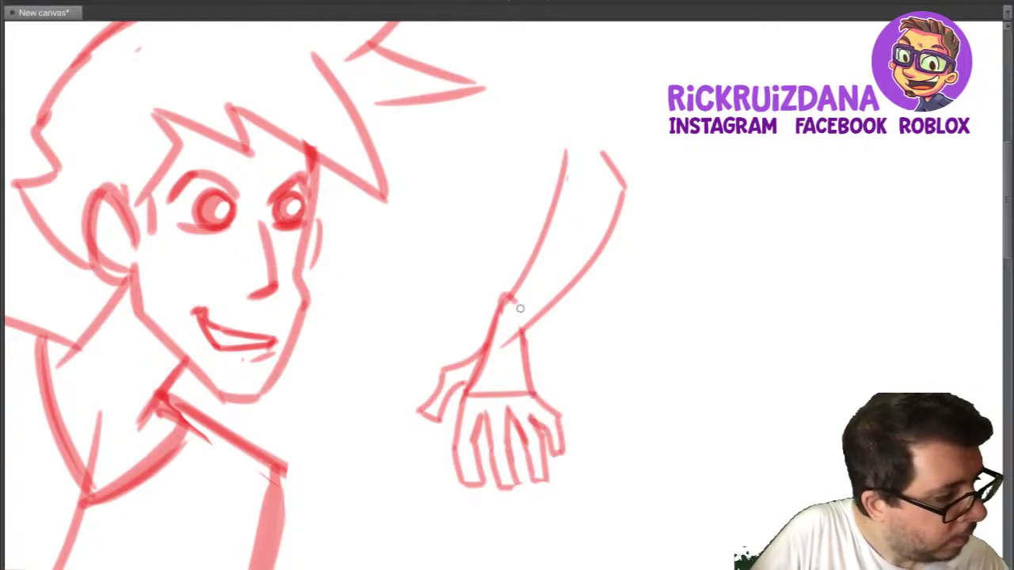
Draw a loose sleeve around the forearm with a slanted cuff at the wrist and an outer contour bending at the elbow.
drag(500, 295, 552, 352)
drag(503, 296, 552, 180)
drag(591, 76, 658, 174)
mouse_move(650, 189)
mouse_down()
mouse_move(554, 342)
mouse_move(564, 332)
mouse_up()
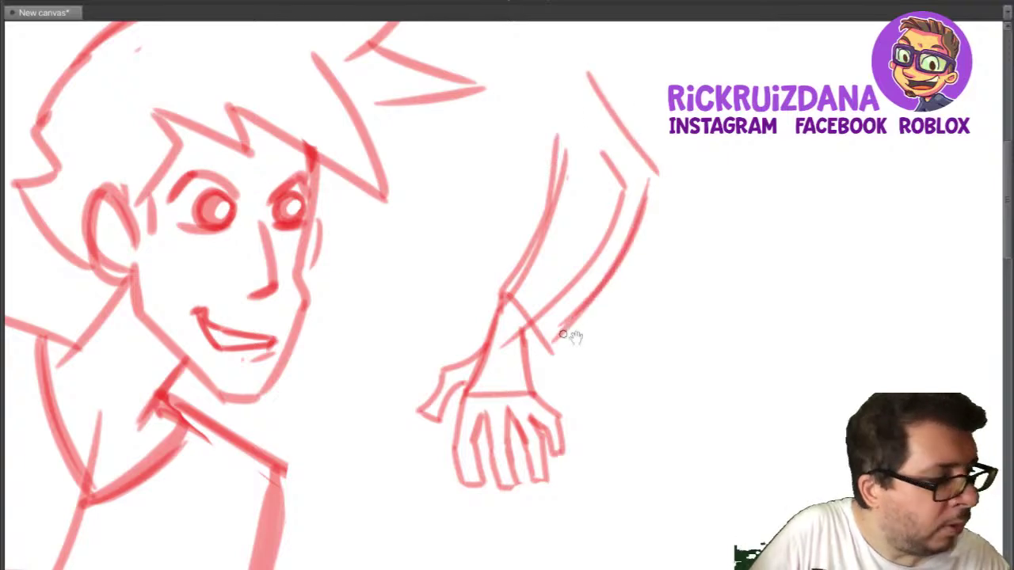
mouse_move(642, 325)
mouse_down()
mouse_move(573, 354)
mouse_move(568, 343)
mouse_up()
drag(465, 429, 652, 341)
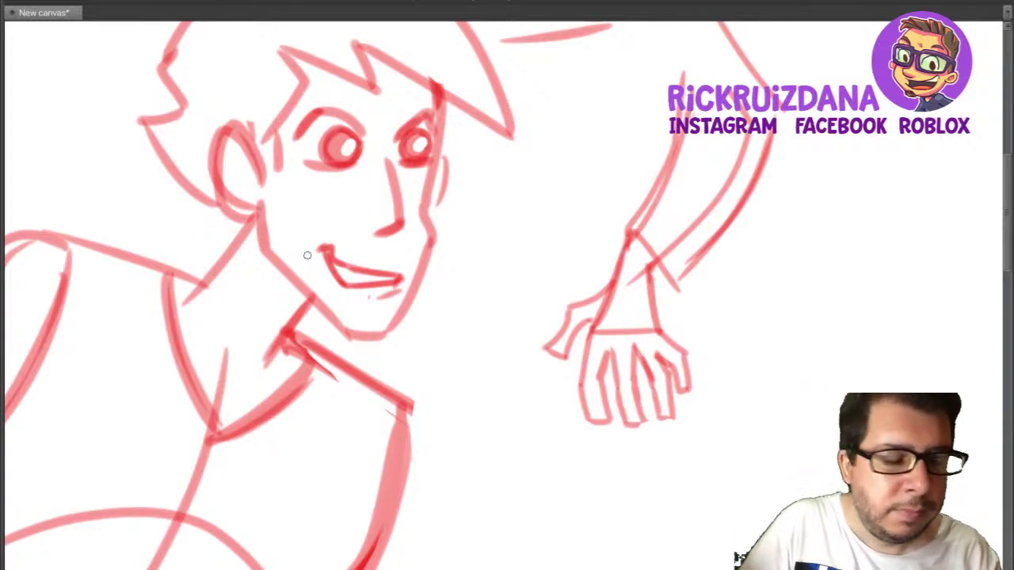
Draw thick, arched eyebrows above both eyes.
mouse_move(649, 118)
middle_down()
mouse_move(452, 272)
mouse_move(401, 293)
mouse_move(408, 288)
middle_up()
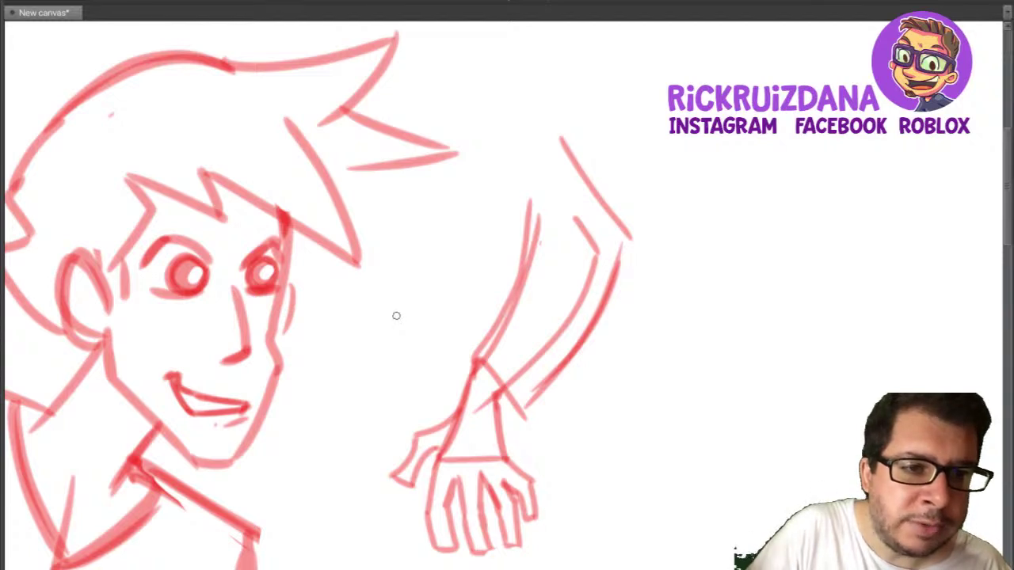
middle_drag(308, 323, 364, 315)
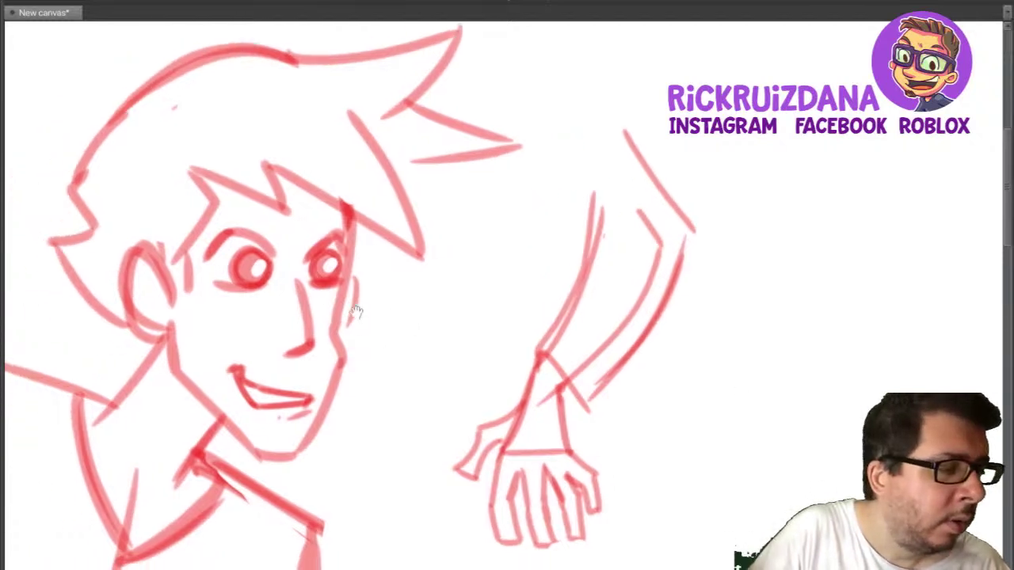
mouse_move(252, 205)
mouse_down()
mouse_move(242, 224)
mouse_move(199, 238)
mouse_move(274, 219)
mouse_move(209, 227)
mouse_move(261, 208)
mouse_up()
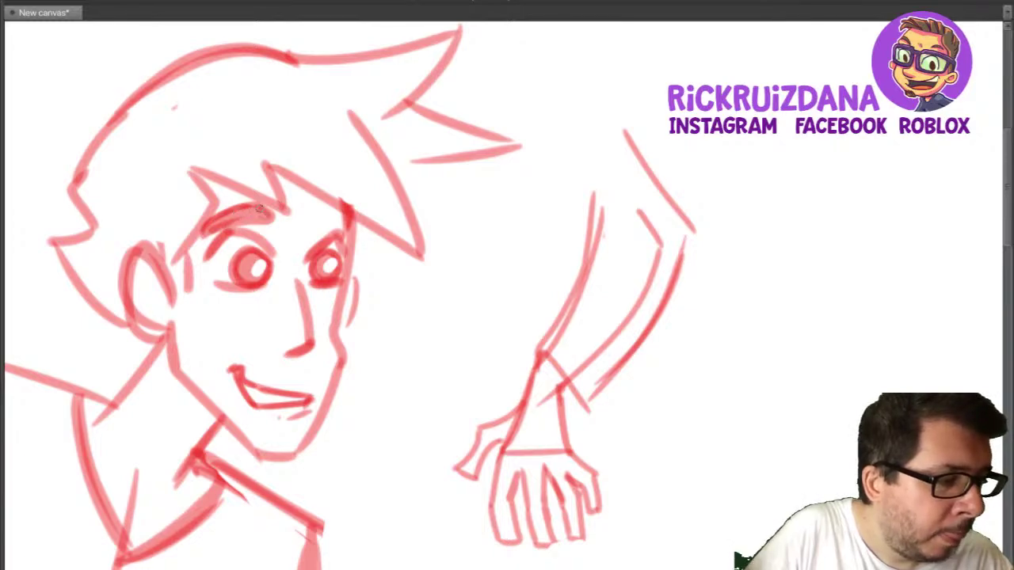
mouse_move(313, 232)
mouse_down()
mouse_move(345, 218)
mouse_move(341, 207)
mouse_move(303, 230)
mouse_move(332, 208)
mouse_move(309, 229)
mouse_move(343, 224)
mouse_up()
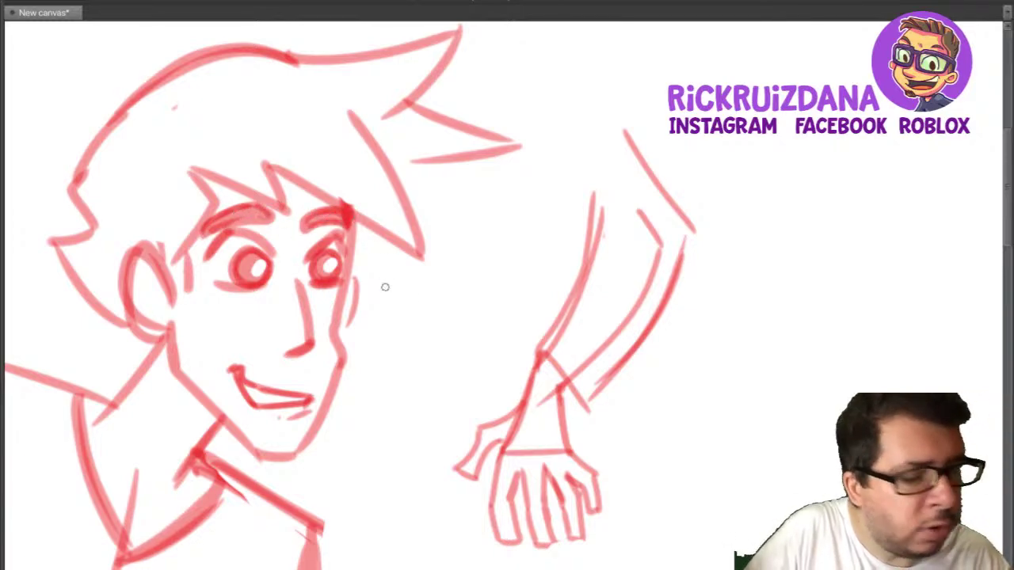
scroll(464, 297, down, 2)
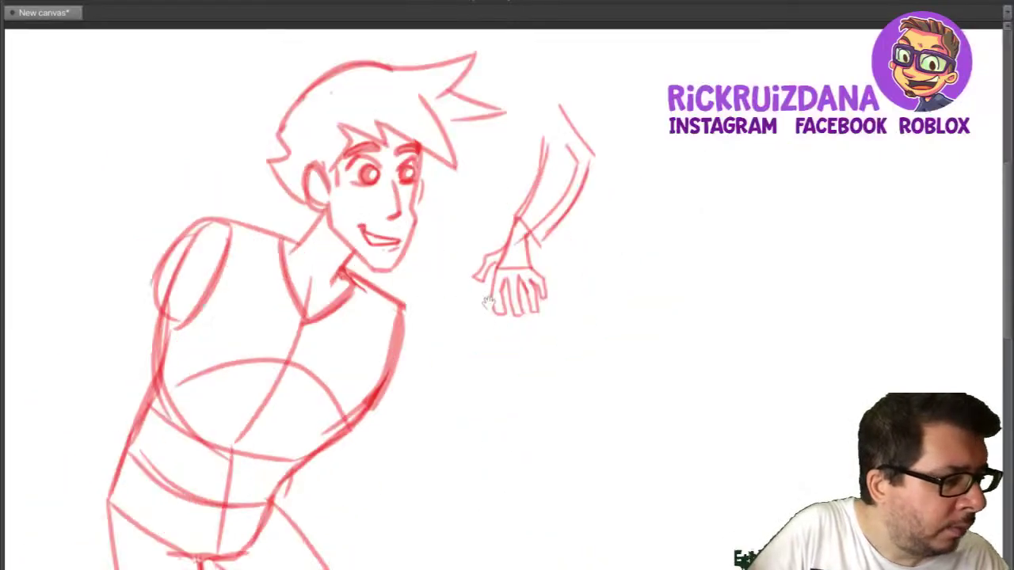
drag(487, 301, 559, 239)
scroll(521, 255, down, 1)
mouse_move(435, 254)
mouse_down()
mouse_move(396, 238)
mouse_move(404, 250)
mouse_up()
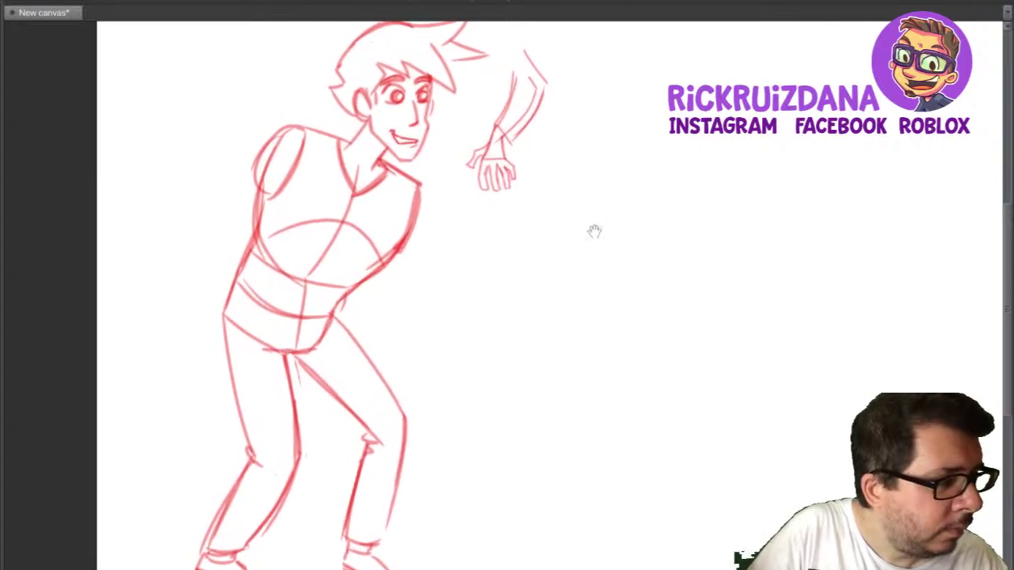
Draw the leaning figure's rear arm: an upper arm reaching back from the shoulder, a rounded elbow, and a tapering forearm with a curved wrist.
drag(593, 229, 549, 310)
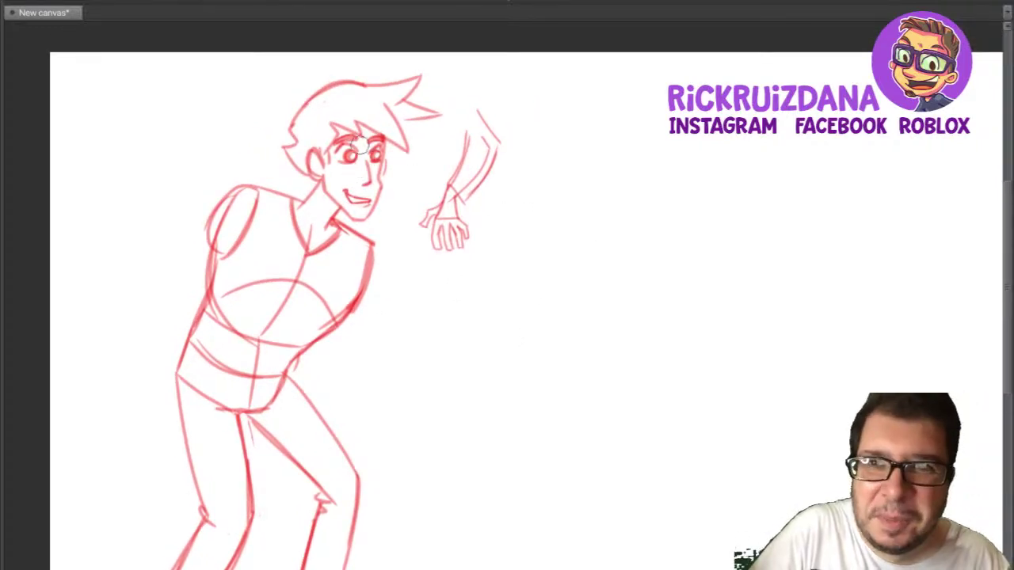
drag(241, 184, 127, 242)
drag(223, 254, 156, 274)
mouse_move(225, 192)
mouse_down()
mouse_move(120, 239)
mouse_move(101, 277)
mouse_up()
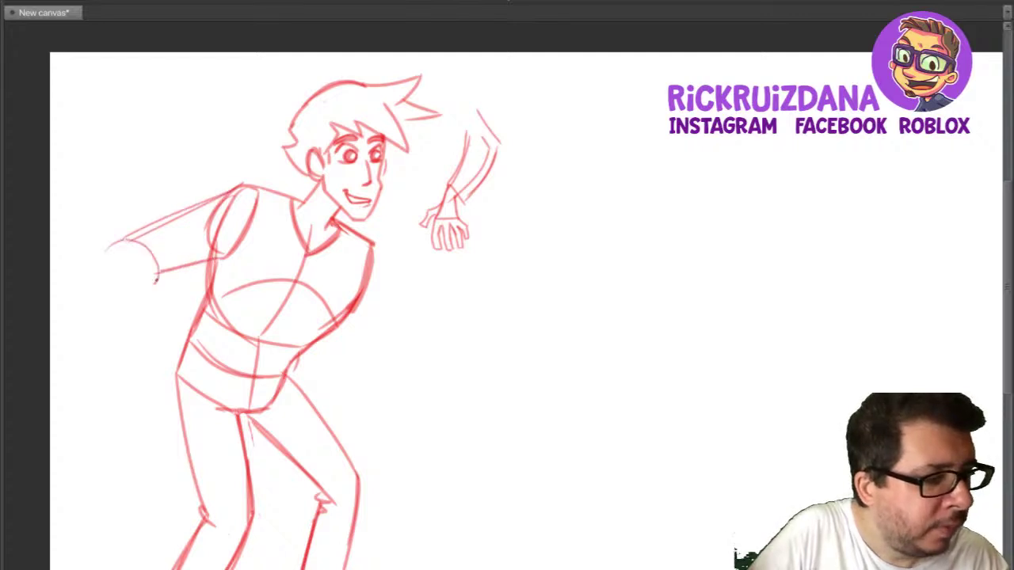
mouse_move(160, 259)
mouse_down()
mouse_move(159, 281)
mouse_move(102, 268)
mouse_up()
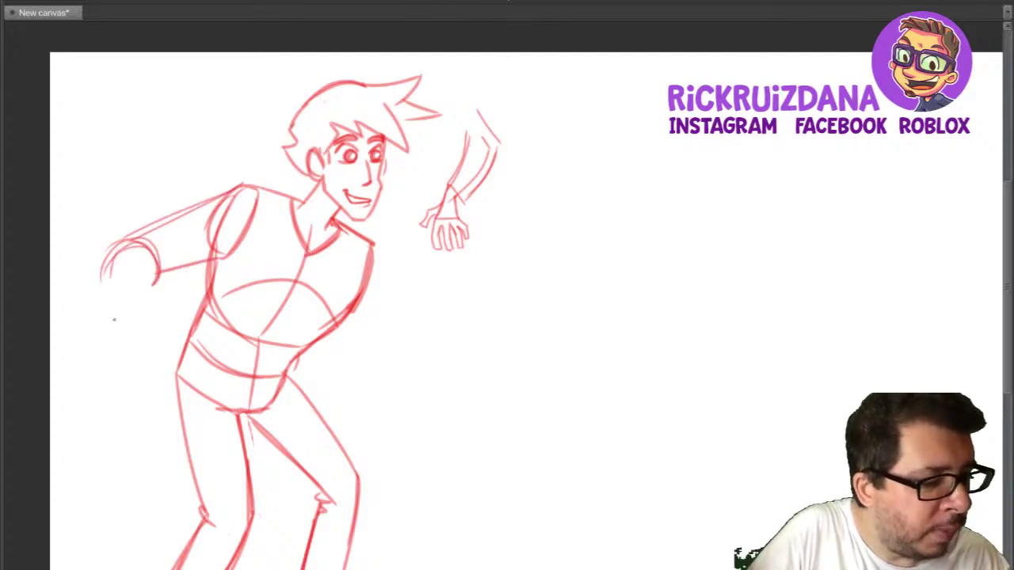
drag(114, 319, 135, 311)
drag(158, 273, 135, 320)
mouse_move(117, 274)
mouse_down()
mouse_move(168, 221)
mouse_move(225, 192)
mouse_up()
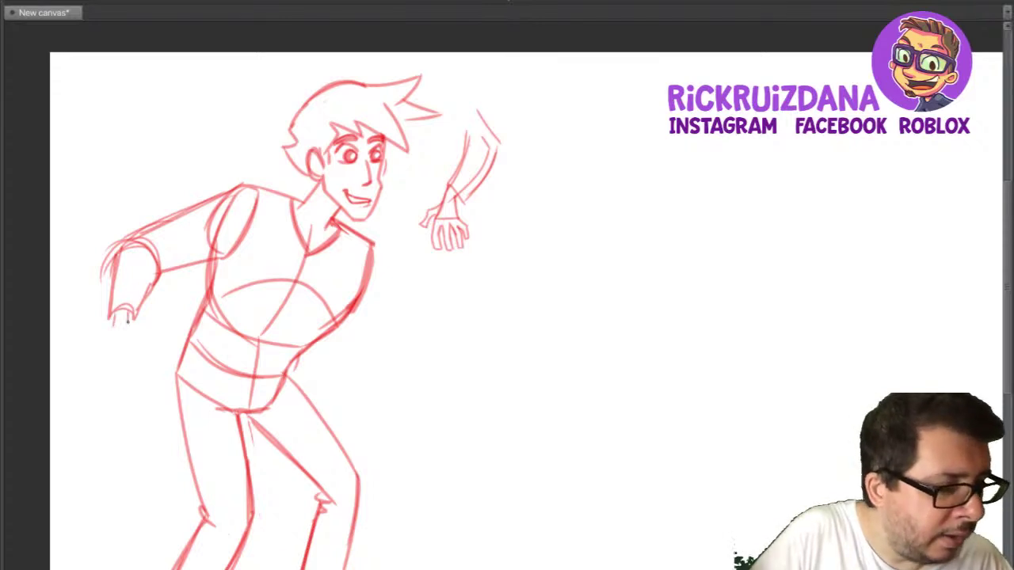
Sketch the rear arm's hand as a wedge-shaped palm with an outstretched thumb and four spread fingers below a curved cuff.
mouse_move(109, 327)
mouse_down()
mouse_move(118, 355)
mouse_move(144, 345)
mouse_move(146, 331)
mouse_up()
mouse_move(397, 378)
mouse_down()
mouse_move(534, 369)
mouse_move(505, 328)
mouse_move(319, 352)
mouse_up()
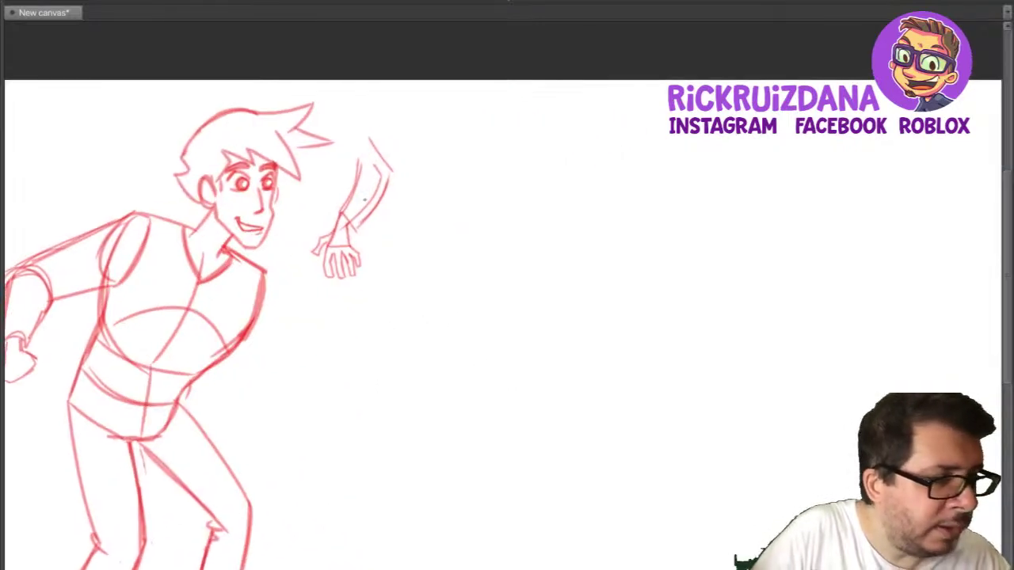
drag(272, 328, 391, 269)
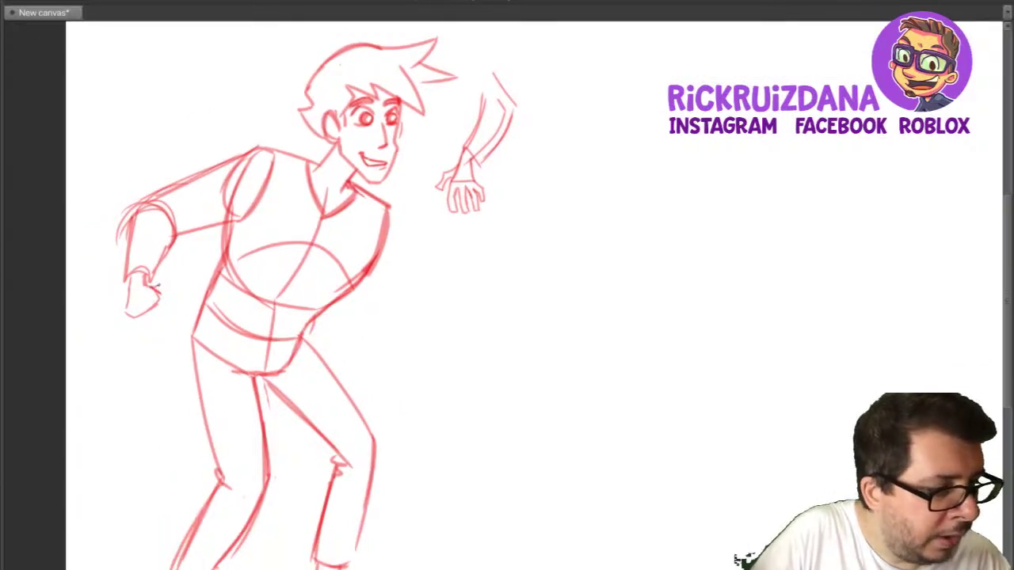
mouse_move(158, 287)
mouse_down()
mouse_move(163, 332)
mouse_move(152, 314)
mouse_move(146, 322)
mouse_move(138, 353)
mouse_up()
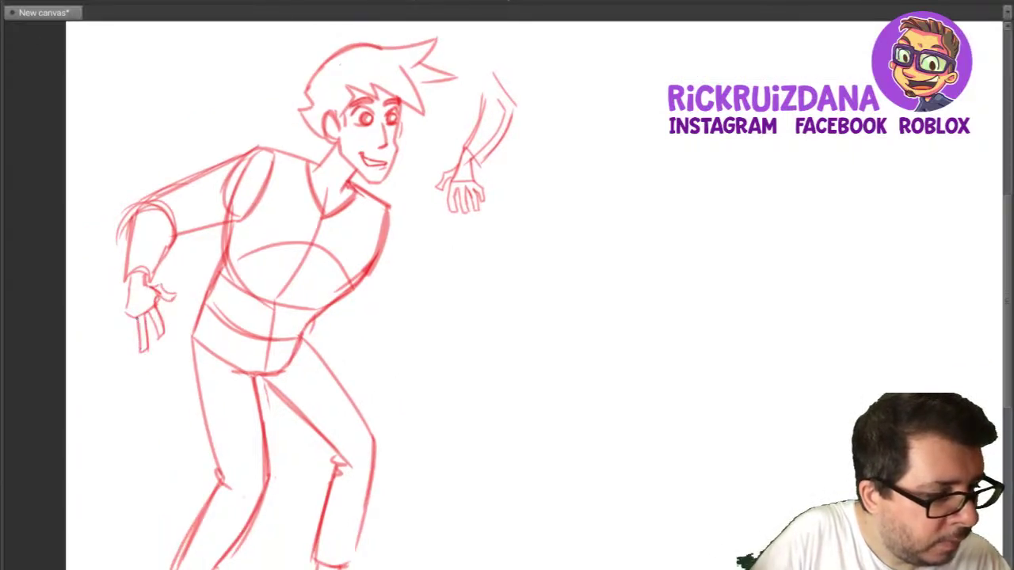
mouse_move(133, 316)
mouse_down()
mouse_move(132, 350)
mouse_move(110, 338)
mouse_up()
drag(130, 304, 110, 331)
drag(129, 277, 152, 267)
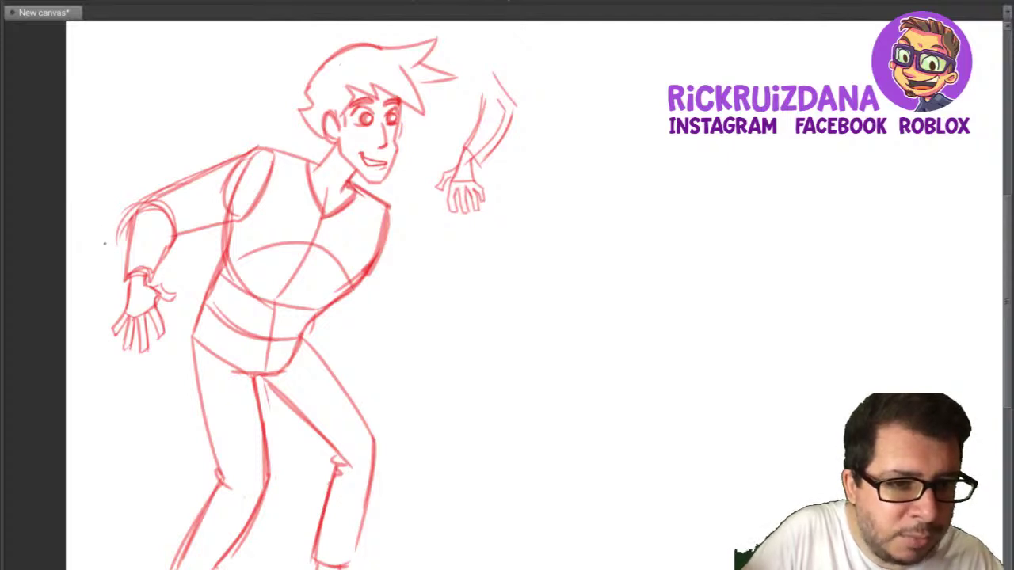
Strengthen the rear forearm's outer contour, and erase the stray lines outside the elbow and the extra oval line inside the shoulder.
drag(123, 274, 136, 226)
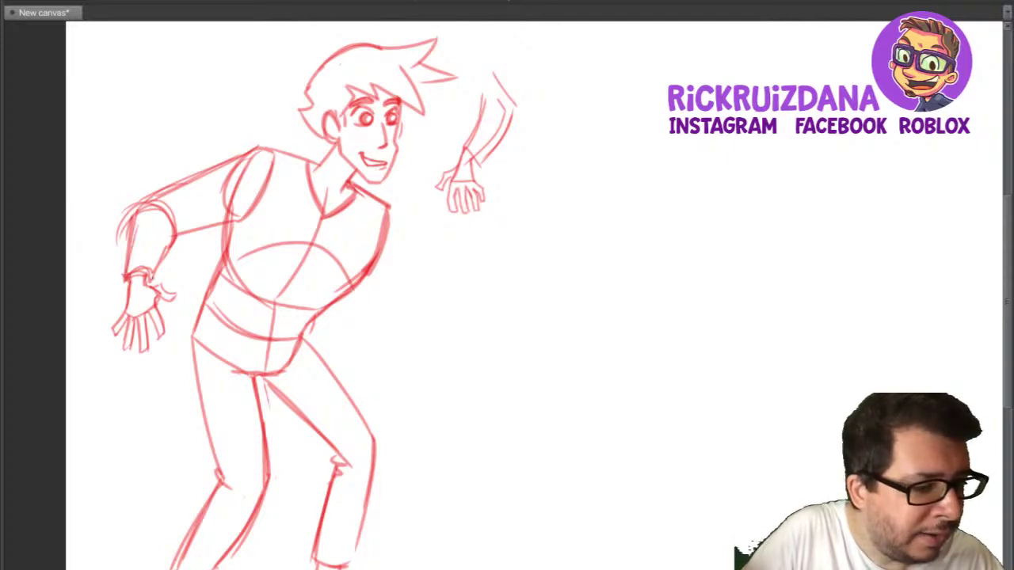
mouse_move(164, 277)
mouse_down()
mouse_move(176, 223)
mouse_move(164, 204)
mouse_move(134, 193)
mouse_move(117, 252)
mouse_up()
drag(134, 197, 119, 247)
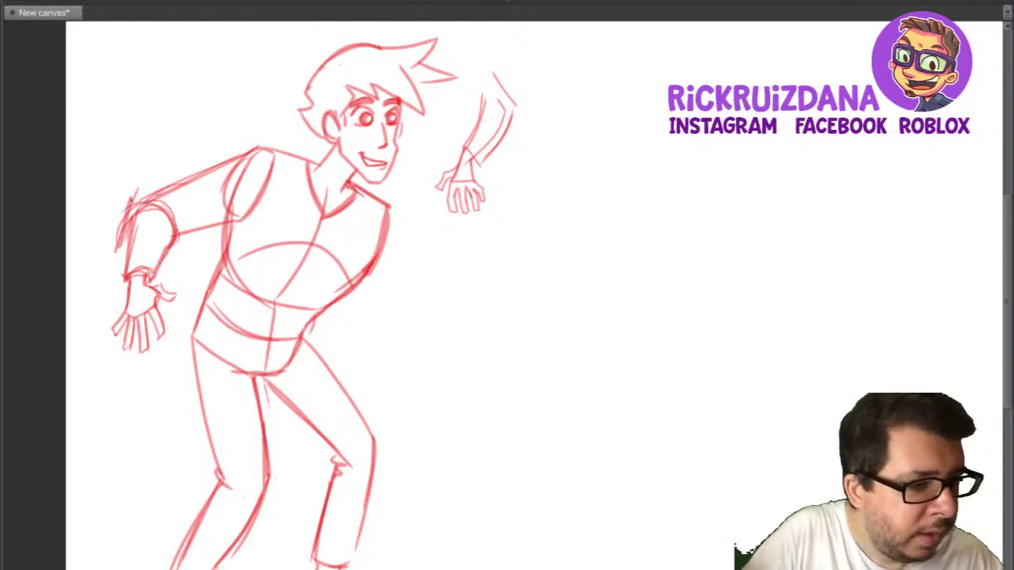
mouse_move(135, 192)
mouse_down()
mouse_move(120, 242)
mouse_move(128, 215)
mouse_move(112, 236)
mouse_up()
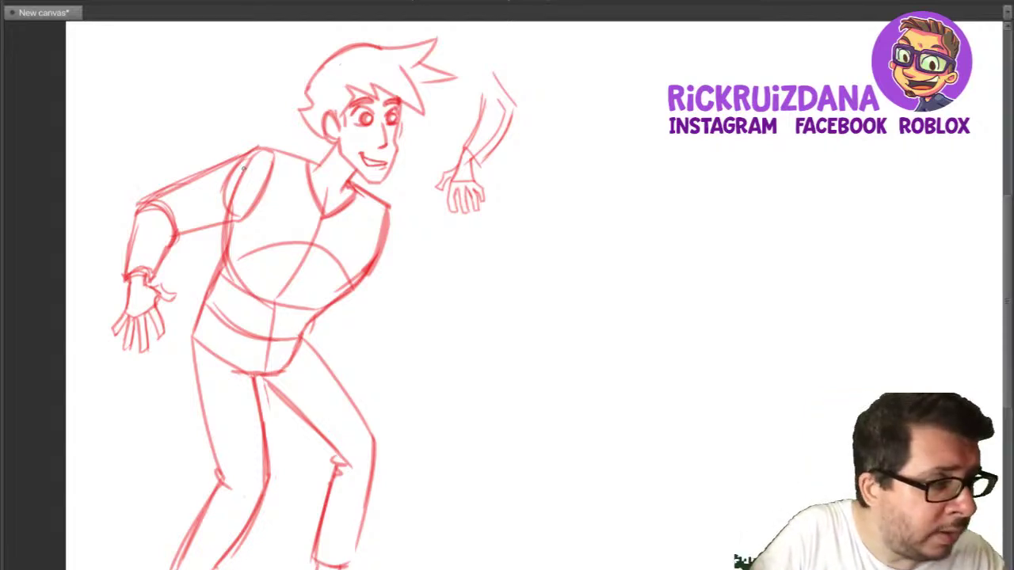
mouse_move(245, 159)
mouse_down()
mouse_move(215, 185)
mouse_move(246, 169)
mouse_move(206, 217)
mouse_move(235, 209)
mouse_up()
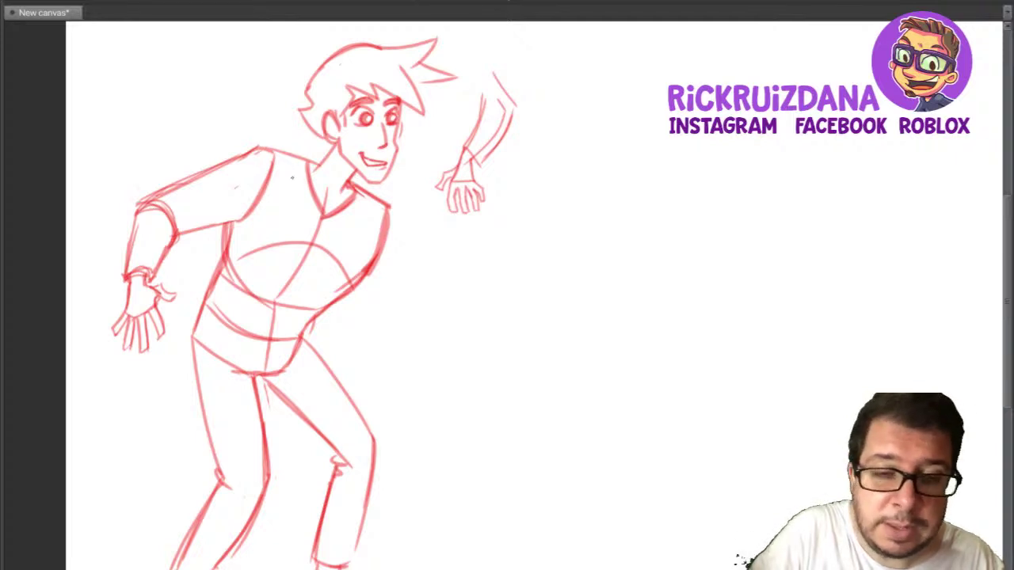
Draw the figure's front upper arm slanting down and forward from the chest to an elbow with a rounded joint.
middle_drag(401, 285, 321, 278)
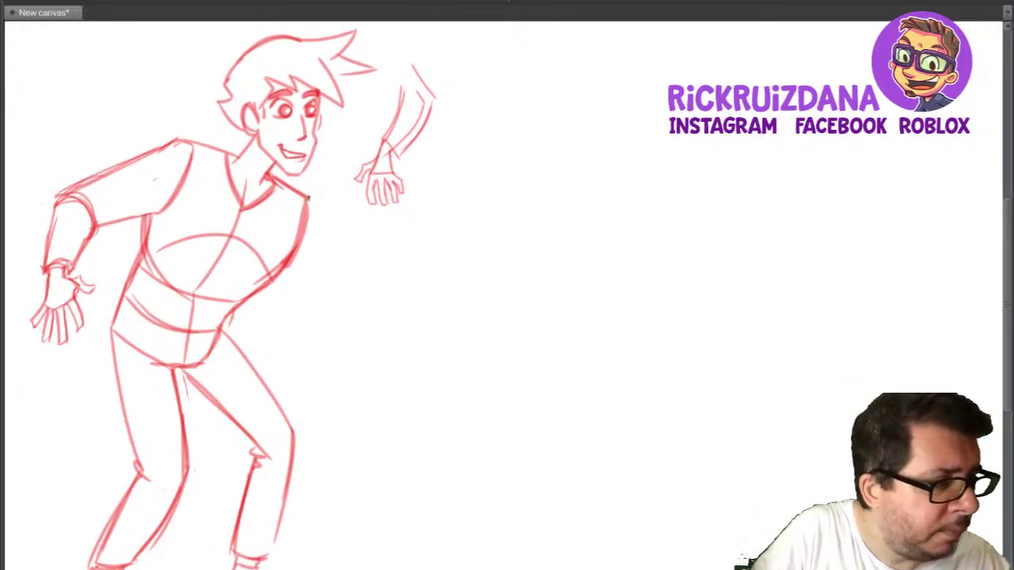
drag(309, 200, 341, 266)
key(ctrl+z)
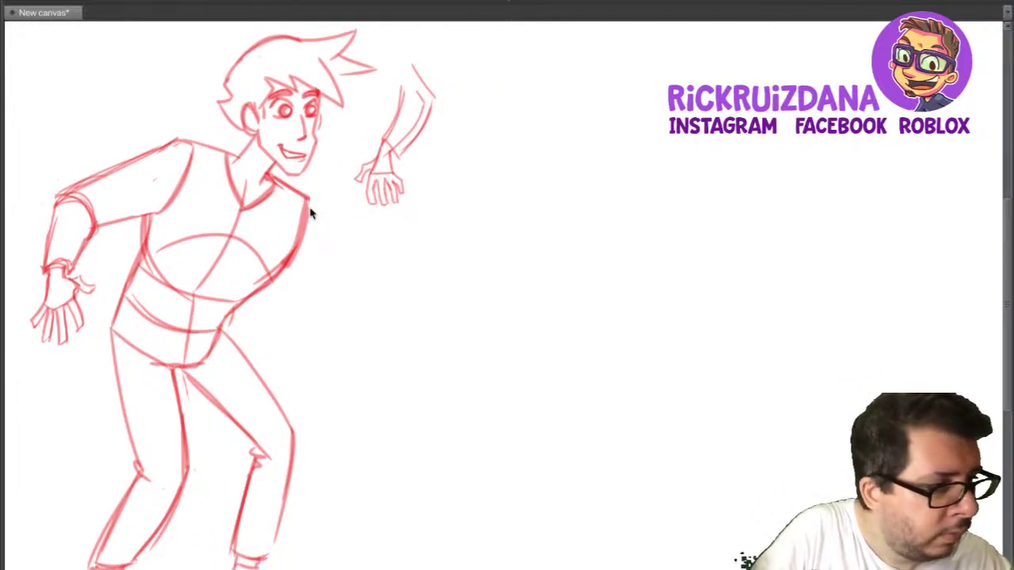
drag(308, 198, 349, 288)
drag(308, 202, 351, 297)
drag(279, 282, 309, 312)
key(ctrl+z)
mouse_move(278, 269)
mouse_down()
mouse_move(320, 325)
mouse_move(359, 288)
mouse_move(317, 318)
mouse_move(388, 313)
mouse_up()
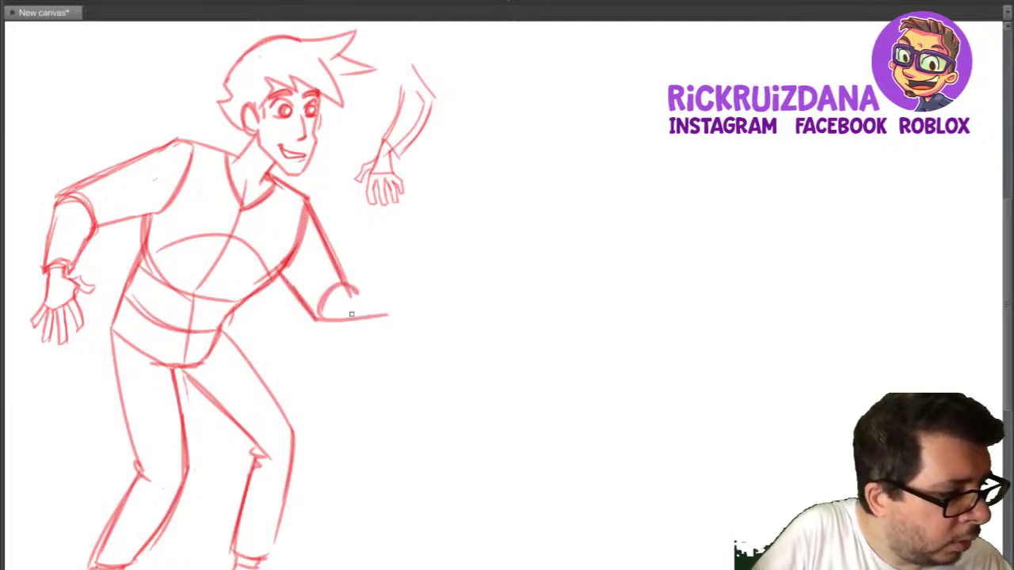
Extend a tapering forearm forward from the front elbow with nearly horizontal upper and lower contours.
drag(318, 323, 403, 306)
drag(341, 288, 401, 299)
drag(302, 262, 285, 277)
Sketch a large bald head in three-quarter view beside the arm study, with an oval ear, indented cheek and angular jaw.
scroll(285, 277, up, 4)
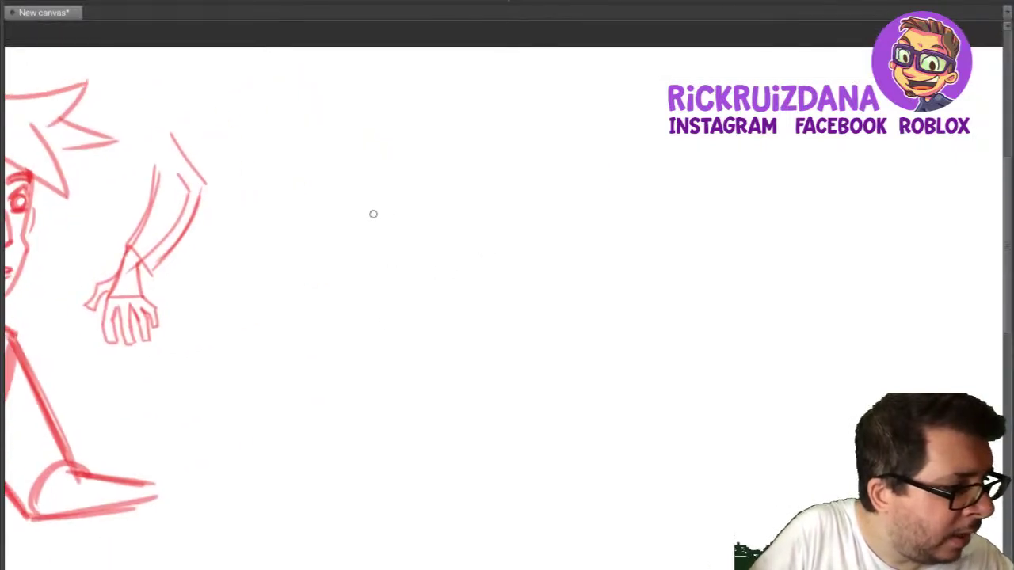
mouse_move(362, 203)
mouse_down()
mouse_move(551, 174)
mouse_move(366, 267)
mouse_move(363, 282)
mouse_move(342, 267)
mouse_move(365, 299)
mouse_move(357, 271)
mouse_move(380, 351)
mouse_move(507, 401)
mouse_move(554, 337)
mouse_move(539, 302)
mouse_move(550, 279)
mouse_move(551, 176)
mouse_move(557, 265)
mouse_up()
drag(358, 173, 353, 249)
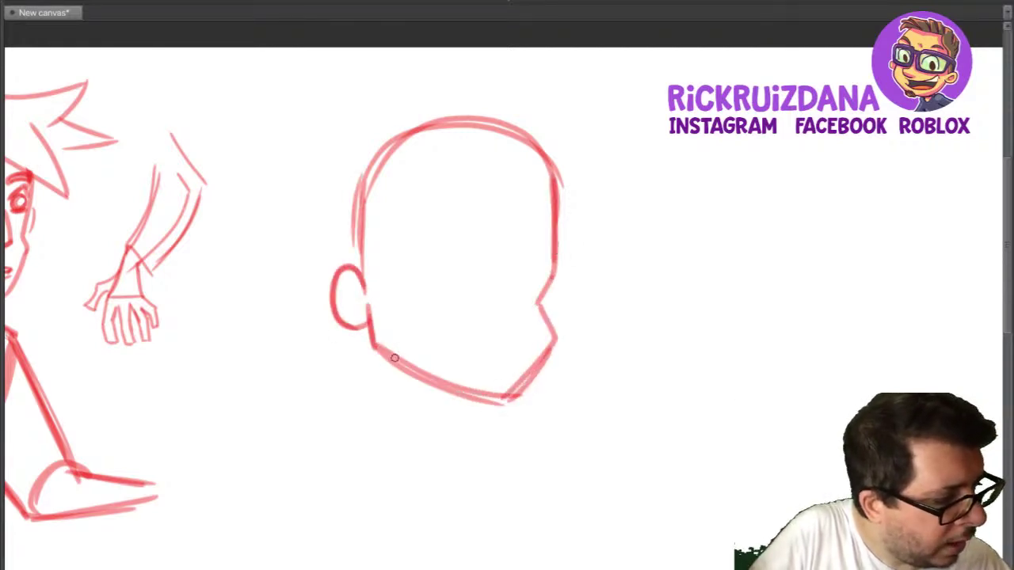
drag(400, 360, 400, 445)
drag(445, 380, 430, 439)
key(ctrl+z)
key(ctrl+z)
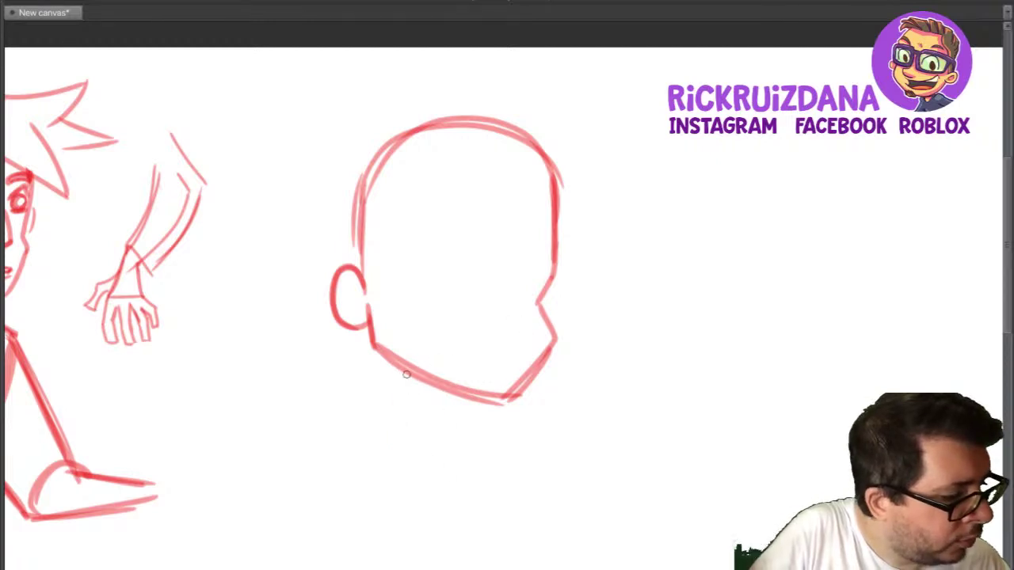
Draw a slim neck under the jaw with a curved collar, sloping shoulders and the beginnings of both sleeves.
drag(406, 367, 385, 420)
drag(445, 382, 432, 442)
drag(374, 415, 432, 448)
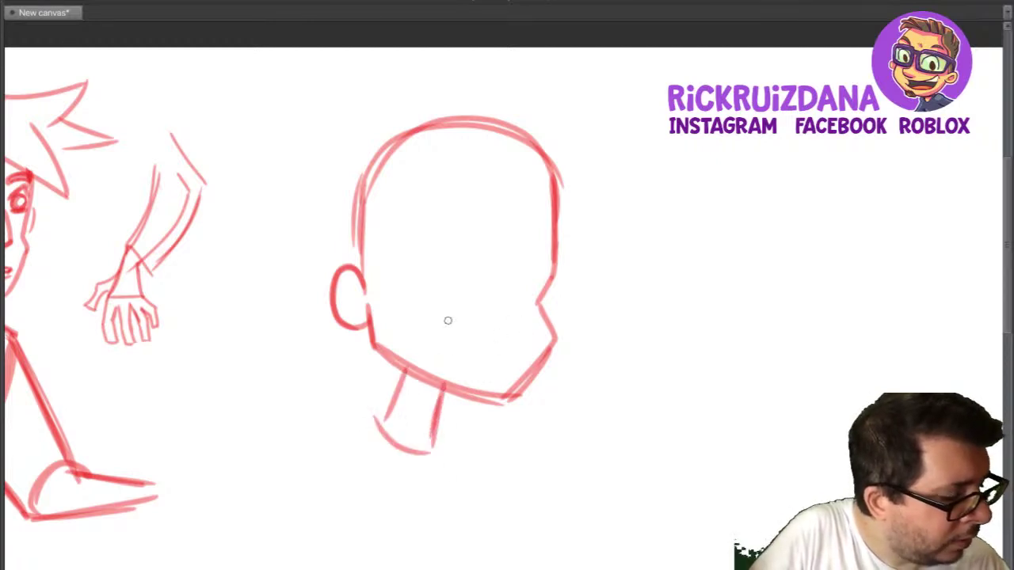
mouse_move(379, 413)
mouse_down()
mouse_move(447, 457)
mouse_move(304, 425)
mouse_move(245, 497)
mouse_up()
drag(301, 426, 317, 510)
mouse_move(441, 423)
mouse_down()
mouse_move(483, 448)
mouse_move(503, 511)
mouse_up()
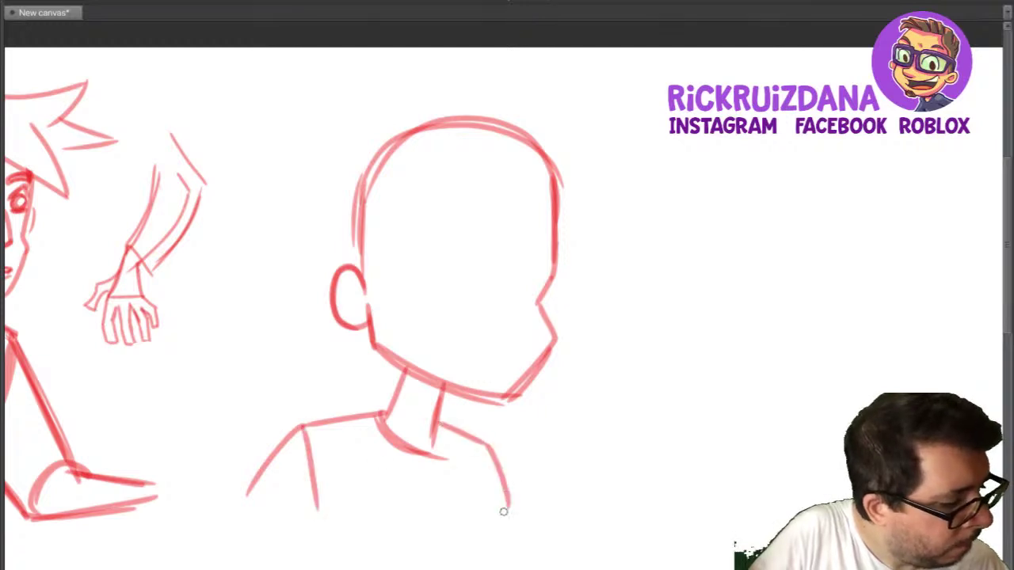
Widen the back of the skull with a bold curve from the ear to the crown, and erase the old inner outline.
middle_drag(476, 191, 452, 231)
mouse_move(311, 208)
mouse_down()
mouse_move(302, 278)
mouse_move(318, 205)
mouse_up()
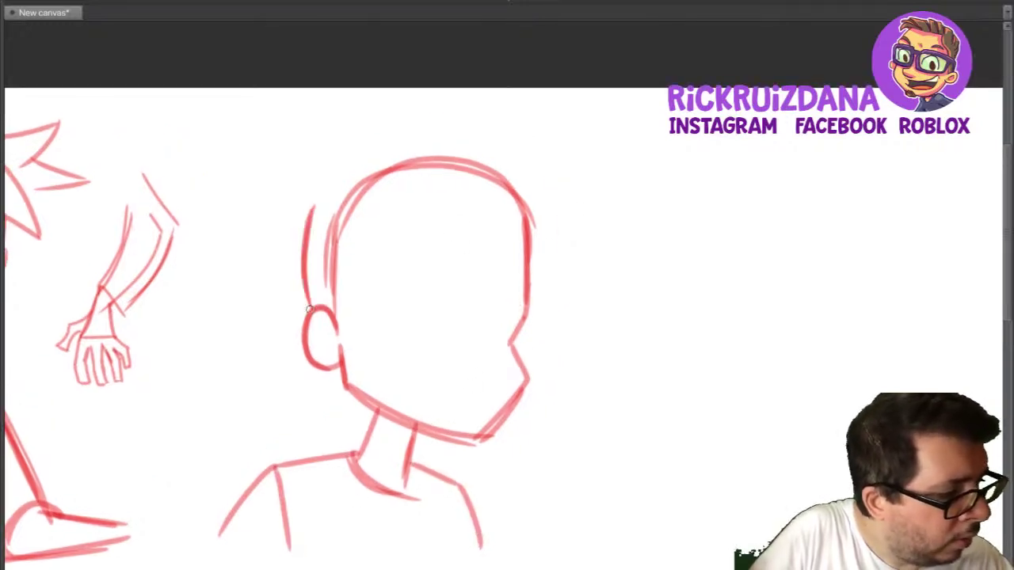
mouse_move(299, 300)
mouse_down()
mouse_move(367, 165)
mouse_move(522, 224)
mouse_move(432, 160)
mouse_move(294, 269)
mouse_up()
mouse_move(309, 209)
mouse_down()
mouse_move(308, 309)
mouse_move(331, 276)
mouse_move(323, 228)
mouse_move(327, 290)
mouse_move(347, 197)
mouse_move(329, 231)
mouse_move(375, 175)
mouse_move(418, 164)
mouse_move(407, 173)
mouse_move(425, 168)
mouse_move(491, 191)
mouse_up()
middle_drag(490, 192, 453, 203)
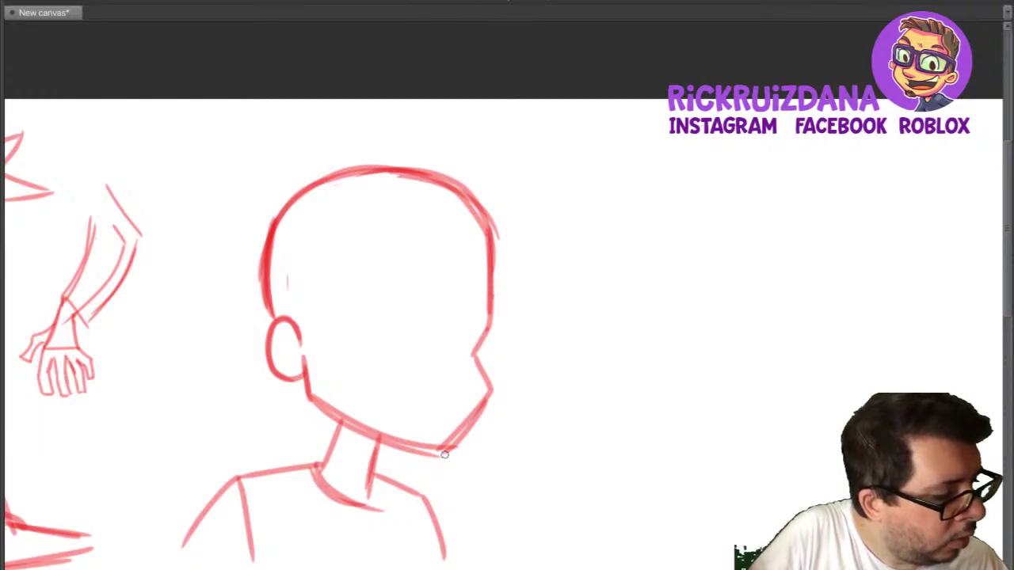
mouse_move(387, 299)
mouse_down()
mouse_move(352, 276)
mouse_move(320, 308)
mouse_move(394, 317)
mouse_move(371, 314)
mouse_move(350, 287)
mouse_move(365, 305)
mouse_move(359, 322)
mouse_move(353, 293)
mouse_up()
key(ctrl+z)
key(ctrl+z)
key(ctrl+z)
key(ctrl+z)
Draw both eyes with peaked upper lids, short lower lid lines and round irises filled with light red.
drag(320, 330, 375, 325)
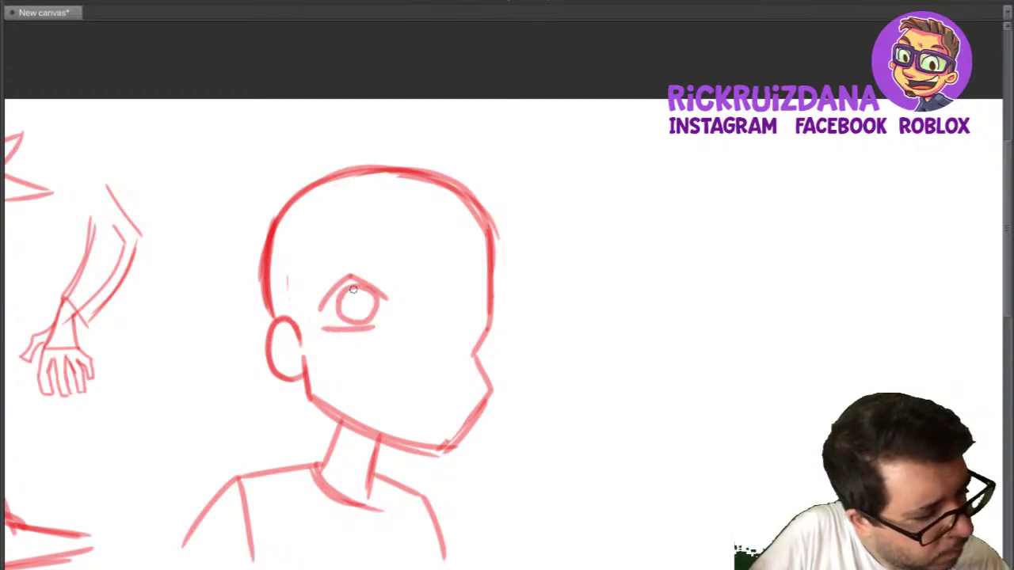
click(365, 299)
key(ctrl+z)
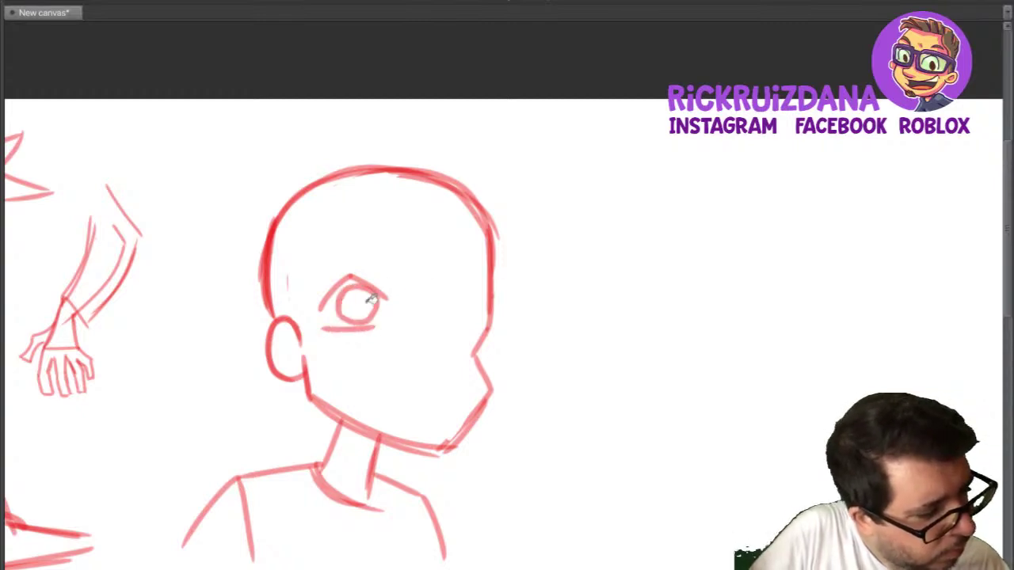
click(372, 305)
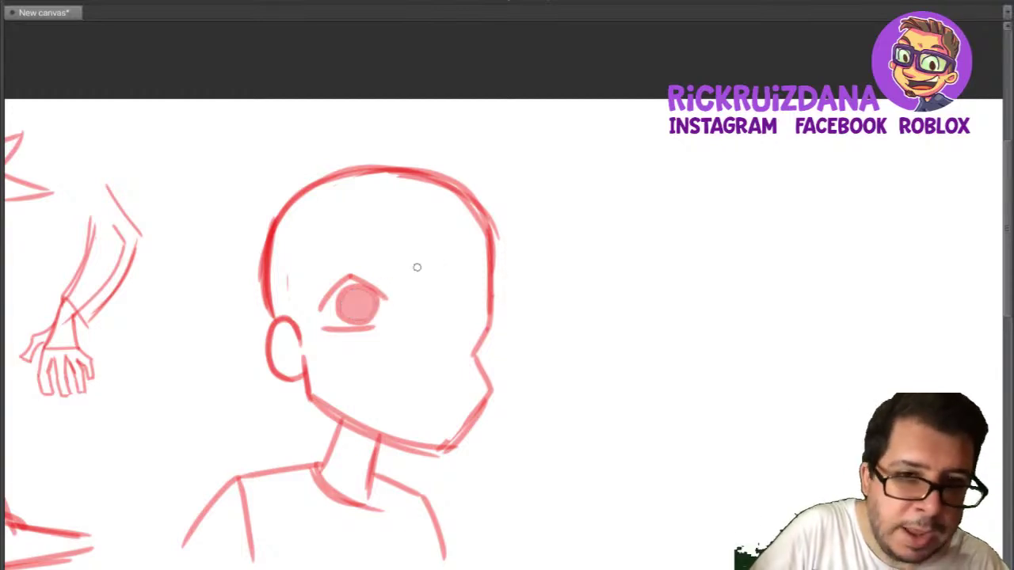
mouse_move(442, 298)
mouse_down()
mouse_move(473, 273)
mouse_move(485, 295)
mouse_move(444, 299)
mouse_move(473, 330)
mouse_up()
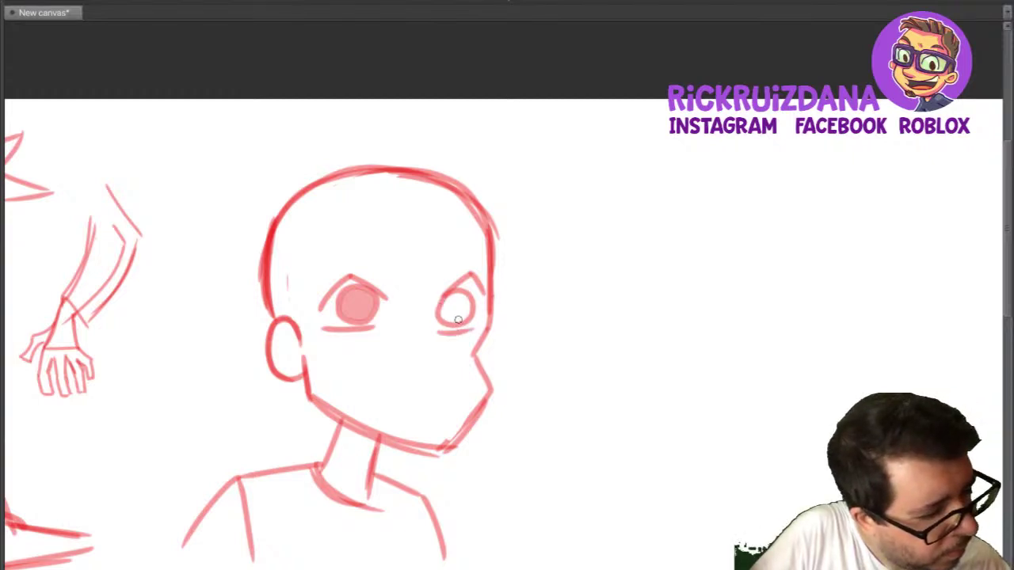
click(459, 307)
key(b)
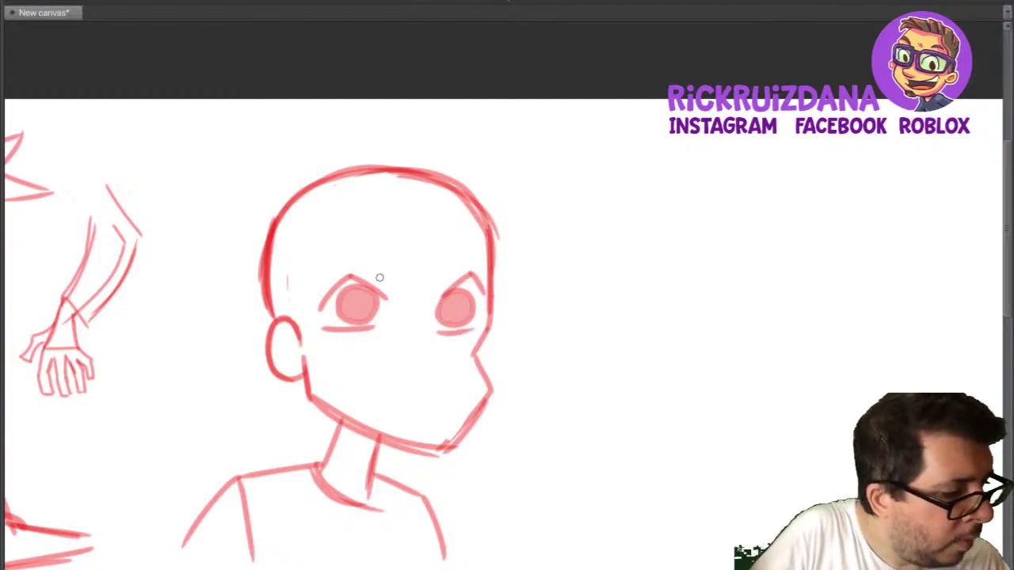
drag(388, 269, 309, 273)
drag(442, 274, 500, 254)
key(ctrl+z)
key(ctrl+z)
Draw thick, angled eyebrows slanting down toward the middle of the bald head's face.
mouse_move(386, 273)
mouse_down()
mouse_move(315, 268)
mouse_move(348, 252)
mouse_move(434, 281)
mouse_move(475, 257)
mouse_move(503, 260)
mouse_move(437, 279)
mouse_move(460, 261)
mouse_move(441, 276)
mouse_up()
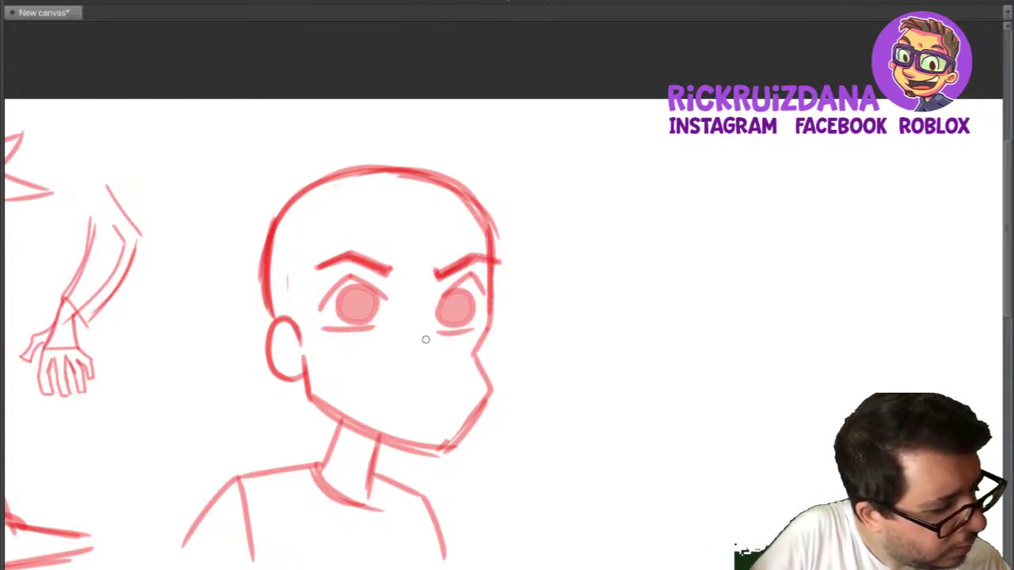
mouse_move(426, 335)
mouse_down()
mouse_move(441, 372)
mouse_move(419, 372)
mouse_move(429, 363)
mouse_up()
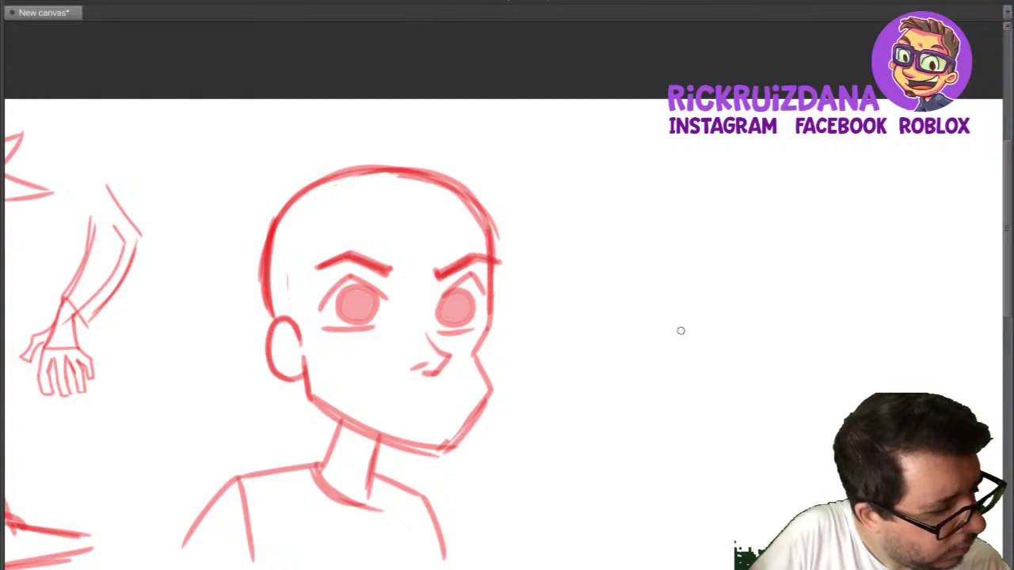
key(ctrl+z)
key(ctrl+z)
key(ctrl+z)
Draw an angular nose with a nostril wing line, and an open, slanted grin with a short mark at its corner.
drag(421, 328, 453, 355)
mouse_move(451, 358)
mouse_down()
mouse_move(426, 374)
mouse_move(398, 358)
mouse_up()
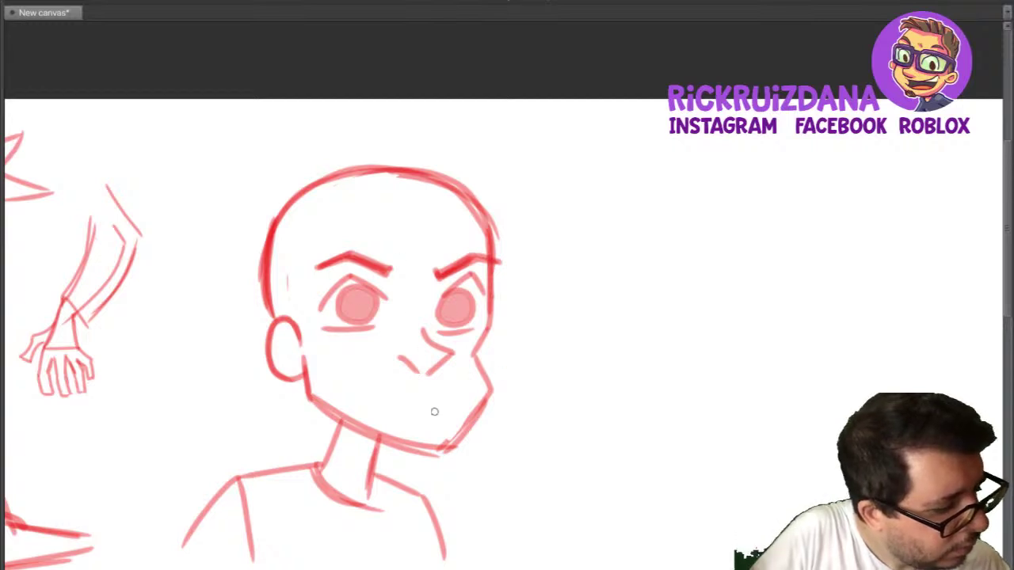
drag(468, 399, 443, 409)
key(ctrl+z)
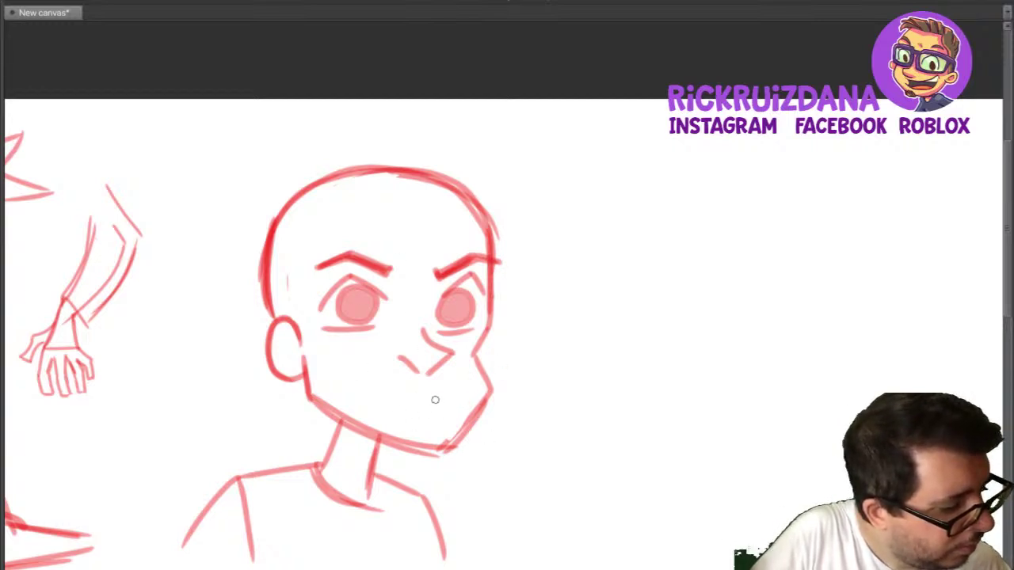
mouse_move(446, 396)
mouse_down()
mouse_move(423, 426)
mouse_move(433, 408)
mouse_up()
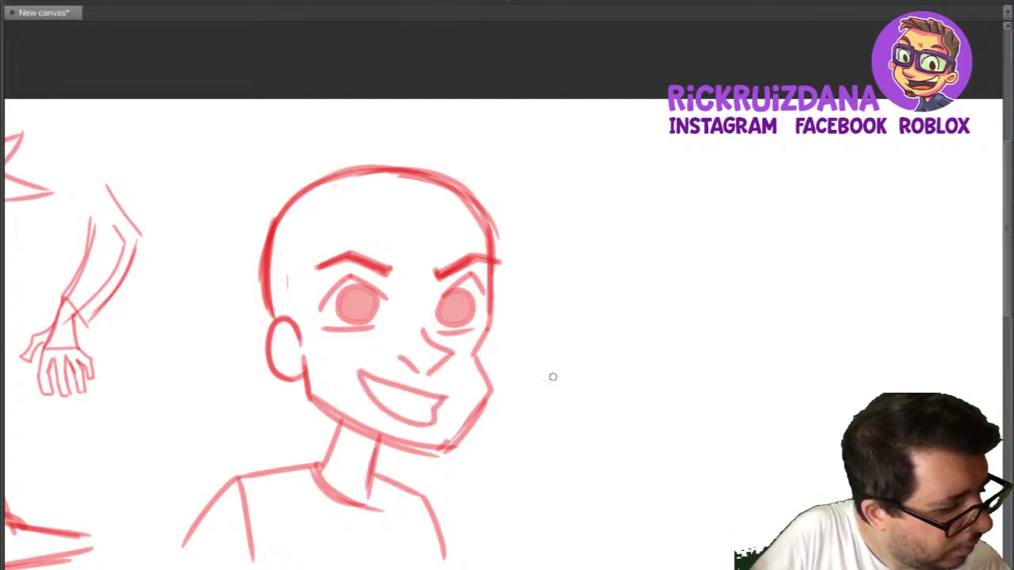
drag(353, 380, 359, 368)
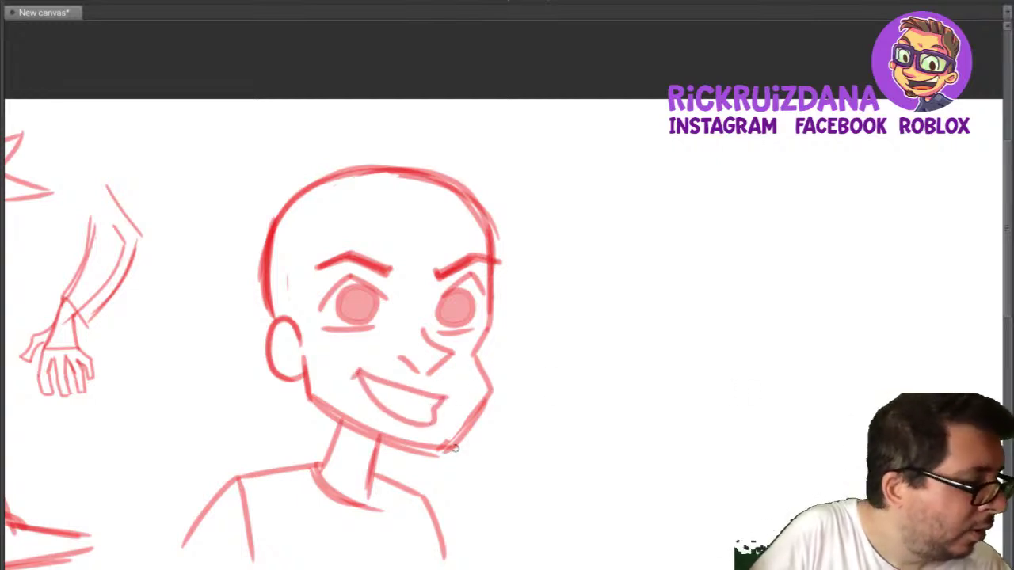
Shade the top of the neck beneath the jaw and clean up the doubled jawline.
mouse_move(339, 426)
mouse_down()
mouse_move(369, 453)
mouse_move(352, 432)
mouse_move(371, 428)
mouse_up()
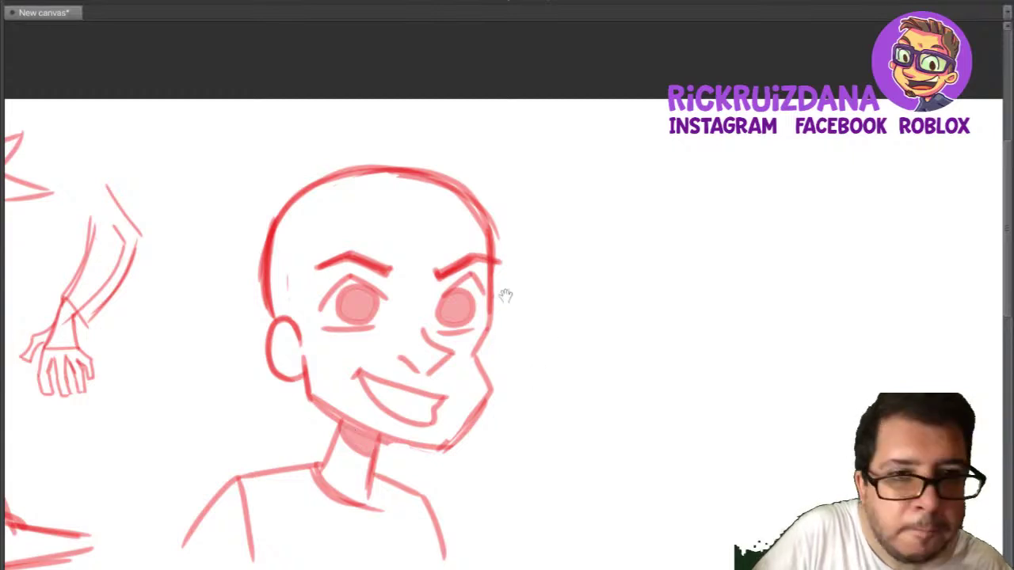
scroll(505, 295, down, 3)
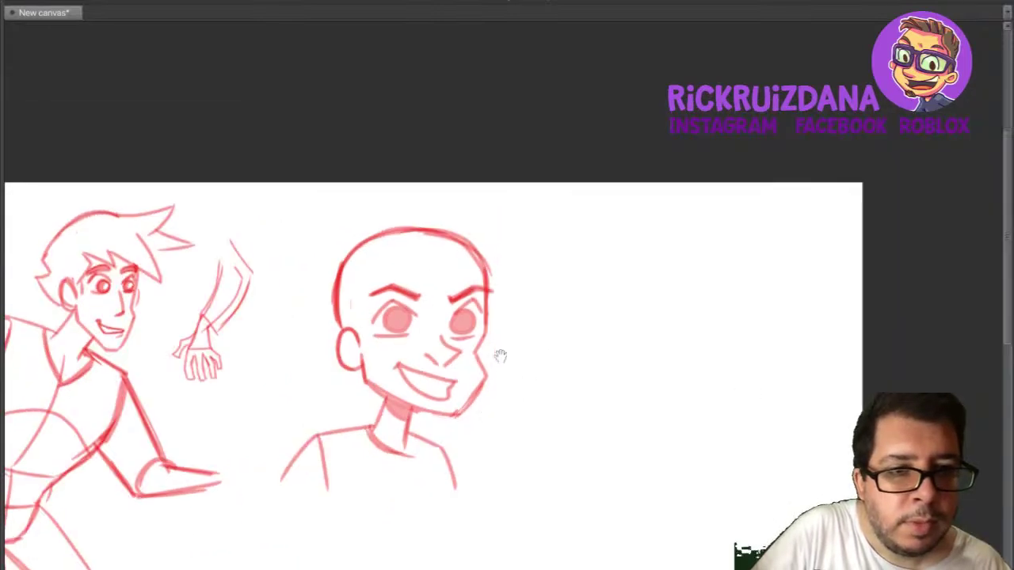
Erase the open, slanted grin from the bald head's face.
scroll(500, 355, up, 3)
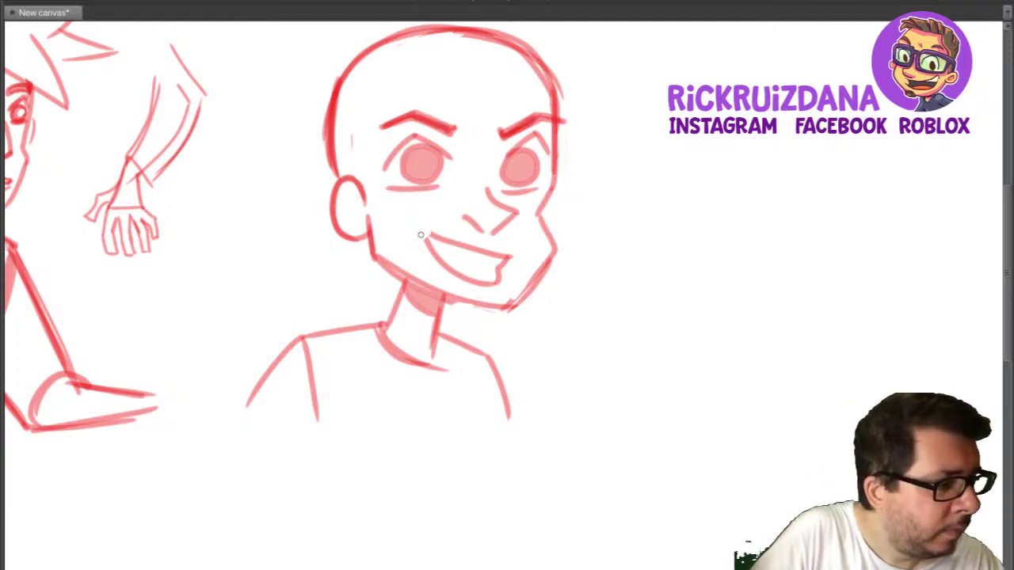
mouse_move(431, 234)
mouse_down()
mouse_move(499, 258)
mouse_move(497, 269)
mouse_move(435, 244)
mouse_move(491, 282)
mouse_up()
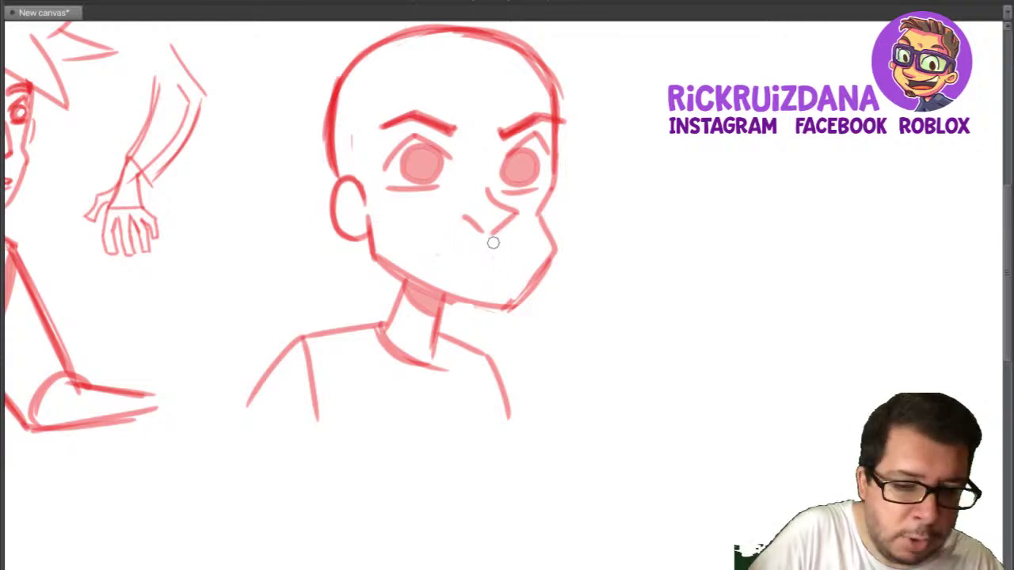
mouse_move(416, 223)
mouse_down()
mouse_move(499, 254)
mouse_move(427, 230)
mouse_move(517, 276)
mouse_move(507, 277)
mouse_up()
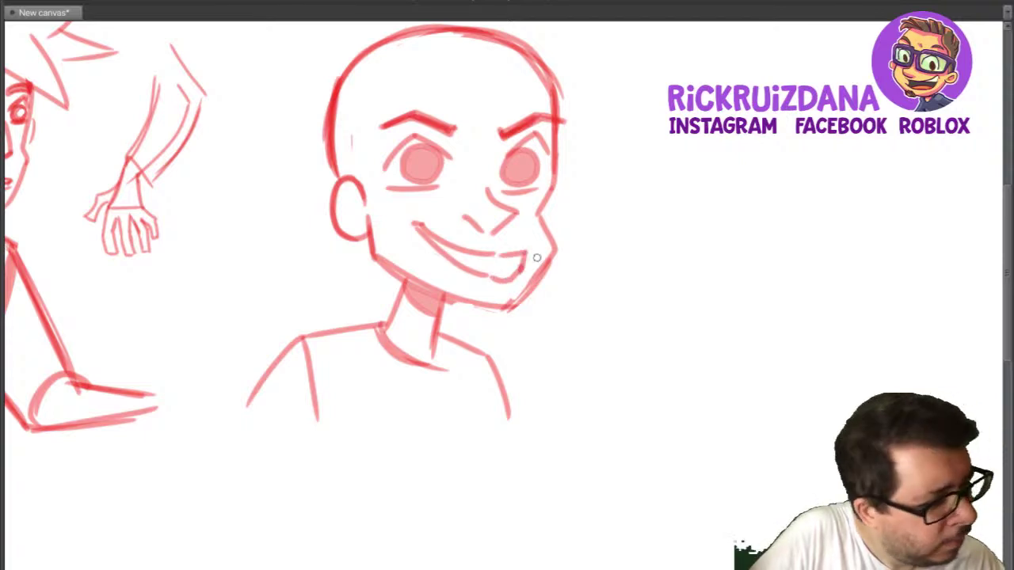
key(ctrl+z)
key(ctrl+z)
key(ctrl+z)
key(ctrl+z)
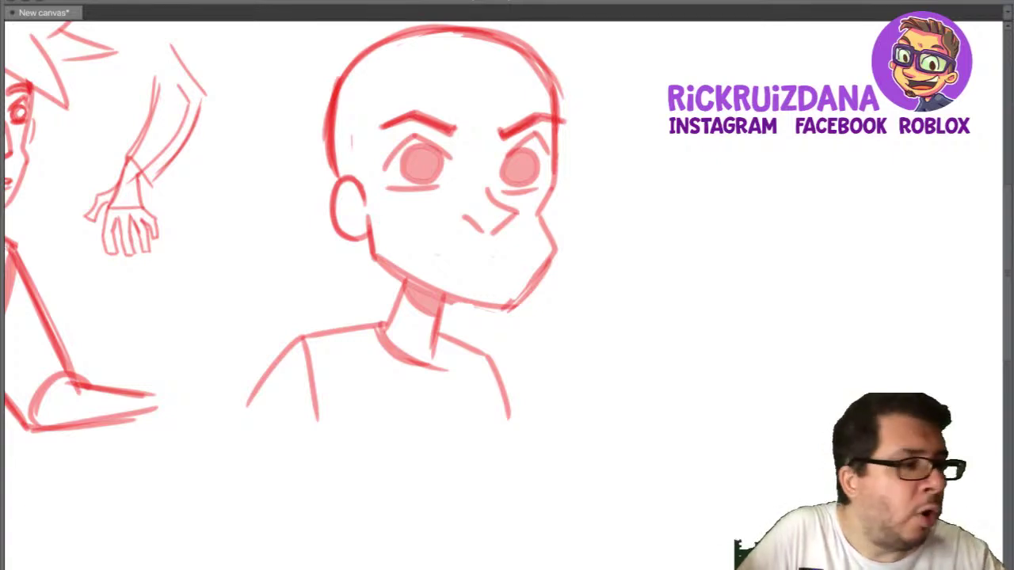
Redraw both upper eyelids as thick, angled lines and add a round white highlight to each iris.
mouse_move(414, 135)
mouse_down()
mouse_move(381, 165)
mouse_move(408, 139)
mouse_move(385, 157)
mouse_move(446, 147)
mouse_up()
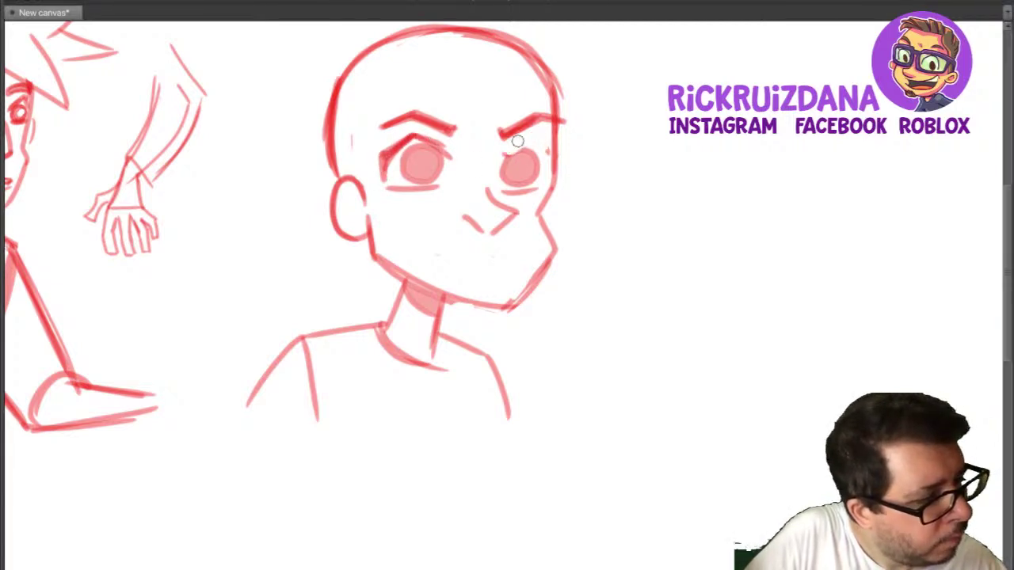
mouse_move(500, 153)
mouse_down()
mouse_move(532, 143)
mouse_move(547, 170)
mouse_move(529, 141)
mouse_move(545, 149)
mouse_move(540, 140)
mouse_move(551, 171)
mouse_move(542, 175)
mouse_move(553, 155)
mouse_up()
mouse_move(376, 177)
mouse_down()
mouse_move(383, 151)
mouse_move(454, 160)
mouse_up()
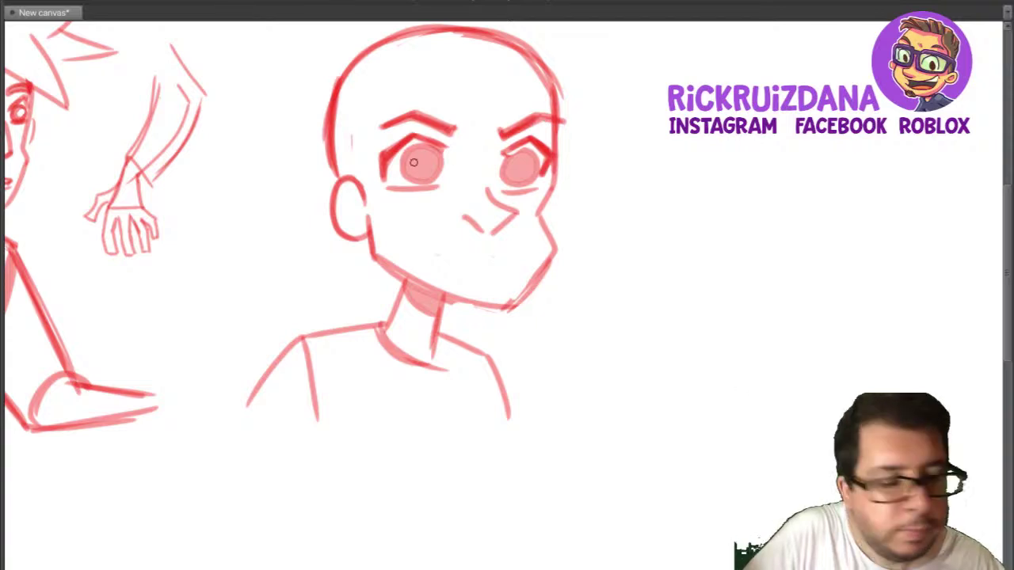
drag(417, 157, 430, 165)
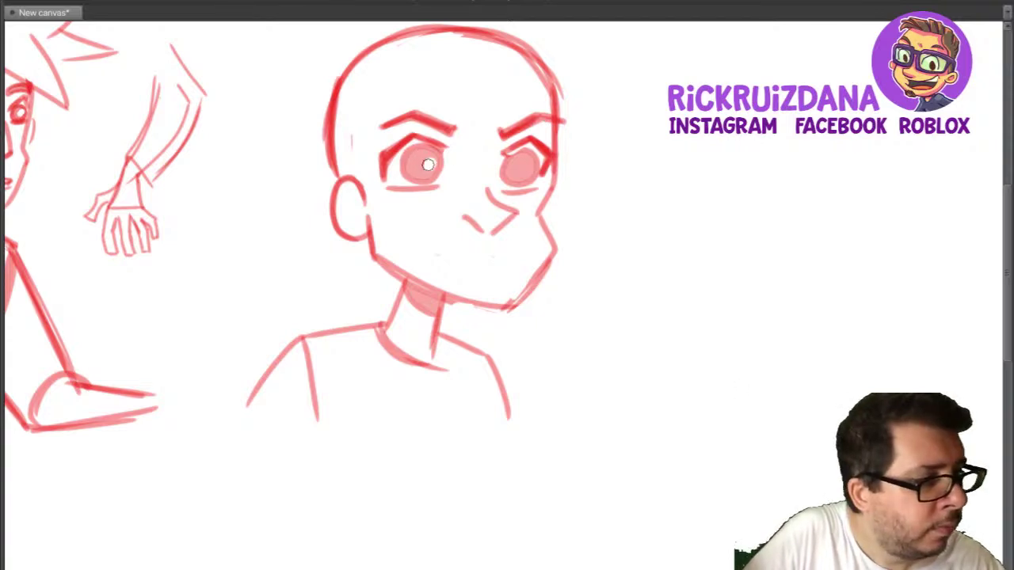
drag(523, 162, 525, 164)
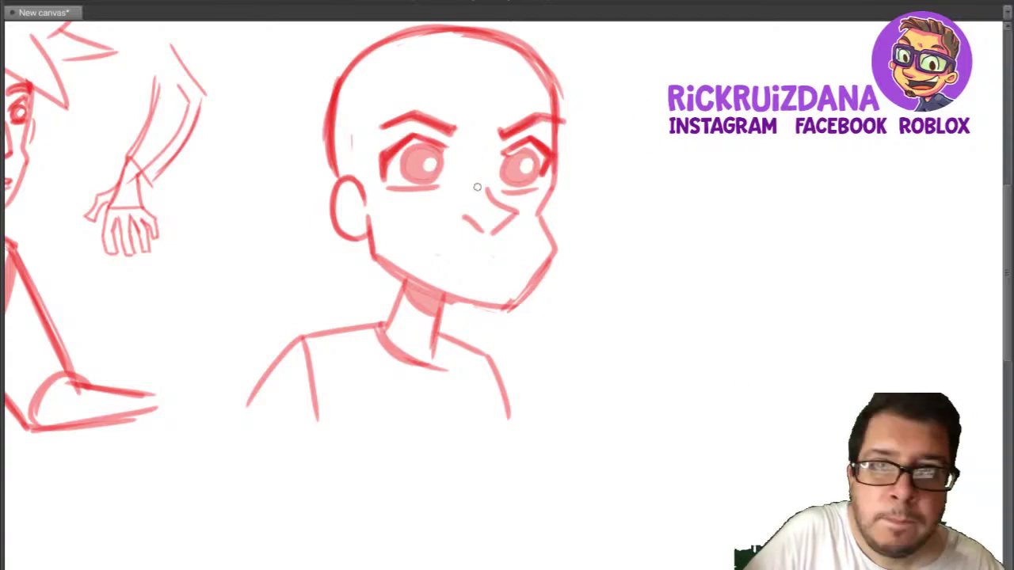
Replace the nose with one having a long bridge, pointed tip and nostril mark, and redraw the far cheek line closer in.
mouse_move(493, 207)
mouse_down()
mouse_move(499, 230)
mouse_move(463, 215)
mouse_move(507, 216)
mouse_move(486, 188)
mouse_move(513, 203)
mouse_move(498, 225)
mouse_move(464, 222)
mouse_up()
mouse_move(584, 226)
middle_down()
mouse_move(602, 211)
mouse_move(572, 229)
middle_up()
key(ctrl+z)
key(ctrl+z)
key(ctrl+z)
key(ctrl+z)
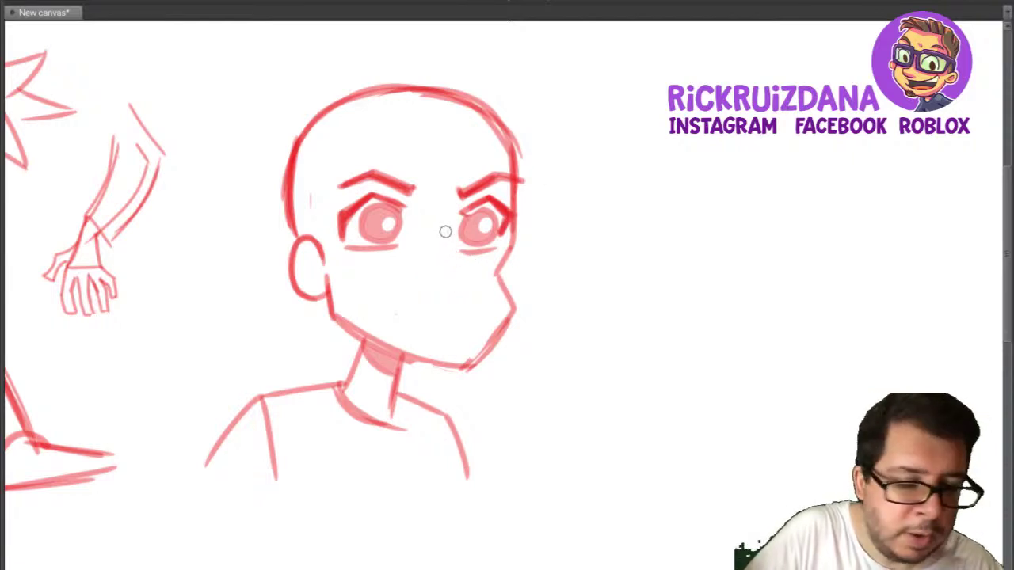
mouse_move(445, 211)
mouse_down()
mouse_move(450, 257)
mouse_move(476, 271)
mouse_move(445, 289)
mouse_move(467, 285)
mouse_move(486, 335)
mouse_move(520, 215)
mouse_move(506, 204)
mouse_move(503, 283)
mouse_move(474, 346)
mouse_up()
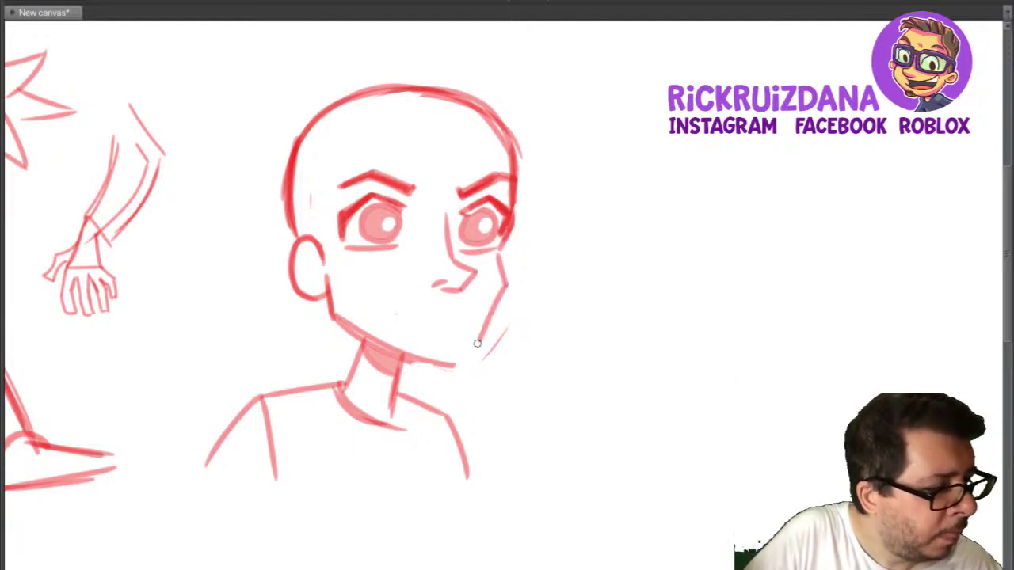
Thicken the narrowed jawline down to the chin and draw a closed smile with upturned corners.
drag(504, 287, 464, 364)
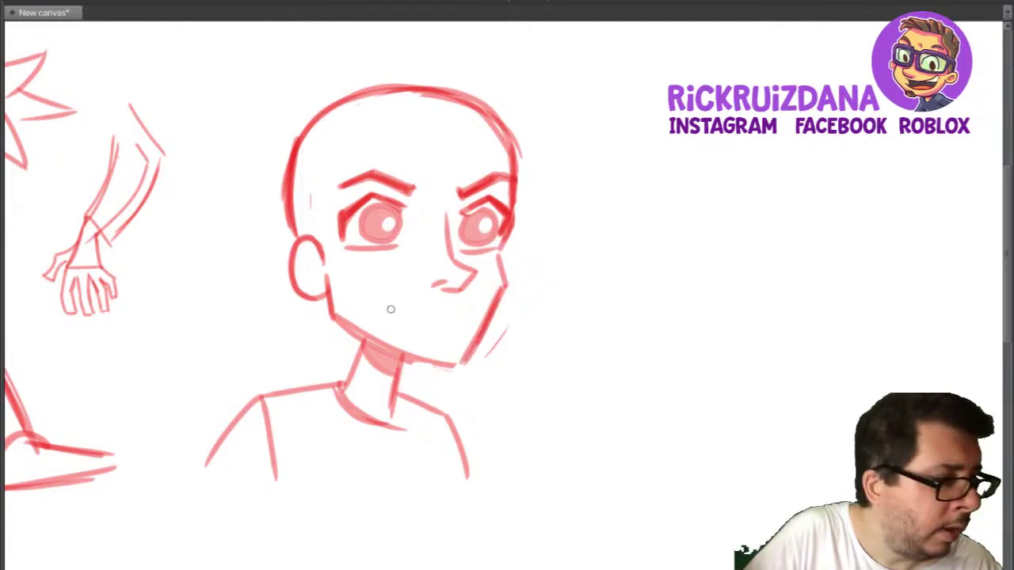
mouse_move(394, 314)
mouse_down()
mouse_move(416, 323)
mouse_move(473, 314)
mouse_up()
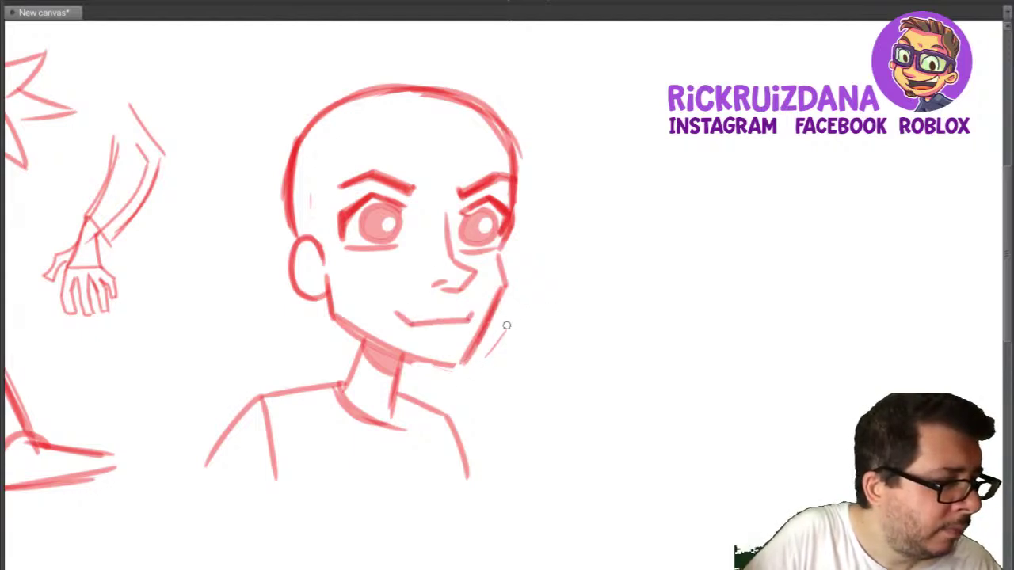
Draw pointed fringe strands over the forehead and a curved lock beside the far temple.
drag(566, 249, 504, 331)
mouse_move(333, 185)
mouse_down()
mouse_move(346, 283)
mouse_move(396, 187)
mouse_move(360, 285)
mouse_move(458, 212)
mouse_move(473, 242)
mouse_up()
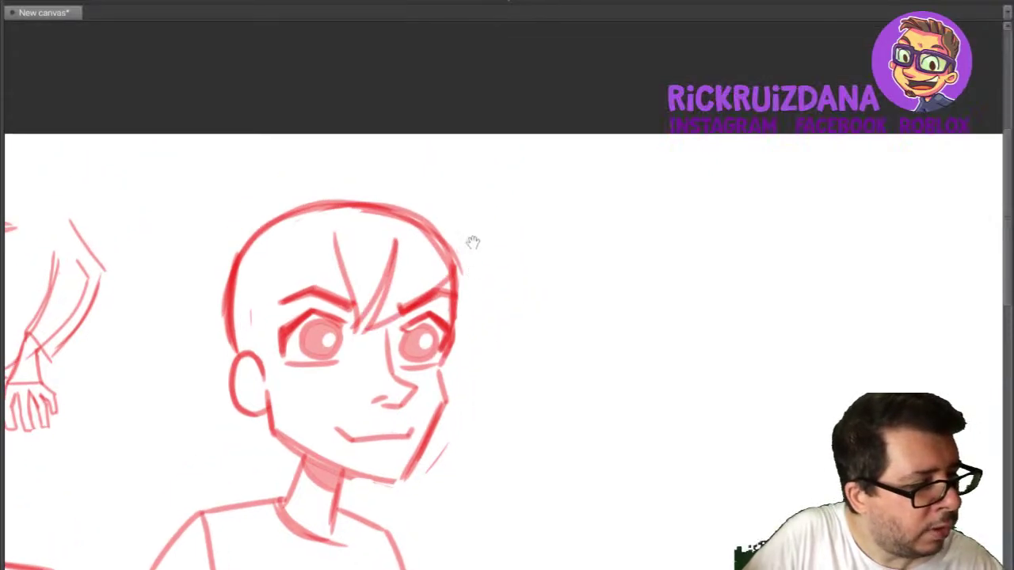
drag(467, 325, 483, 221)
Select the whole bust with a freehand outline, move it lower on the canvas, and deselect it.
scroll(456, 396, down, 3)
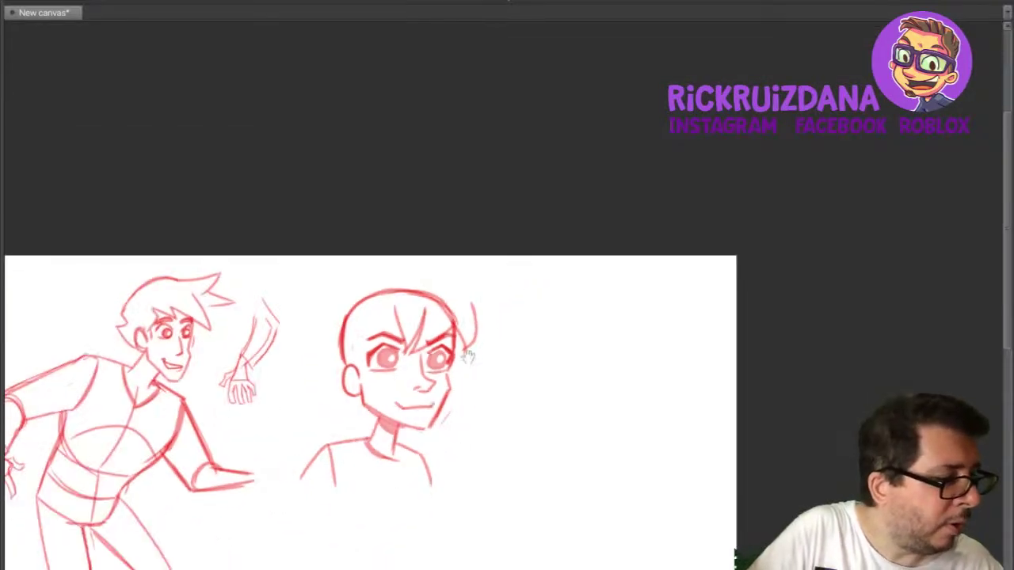
drag(468, 356, 473, 231)
mouse_move(480, 153)
mouse_down()
mouse_move(286, 409)
mouse_move(491, 157)
mouse_up()
drag(352, 270, 336, 385)
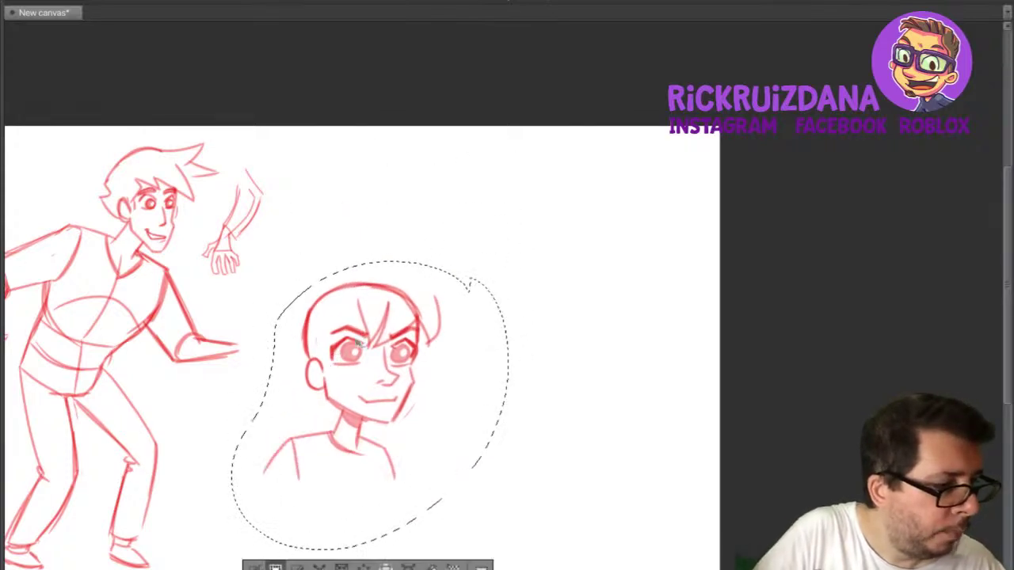
key(ctrl+d)
Draw a tall, spiky hair outline around the head, with tufts at the crown and pointed ends behind the ear.
scroll(386, 307, up, 2)
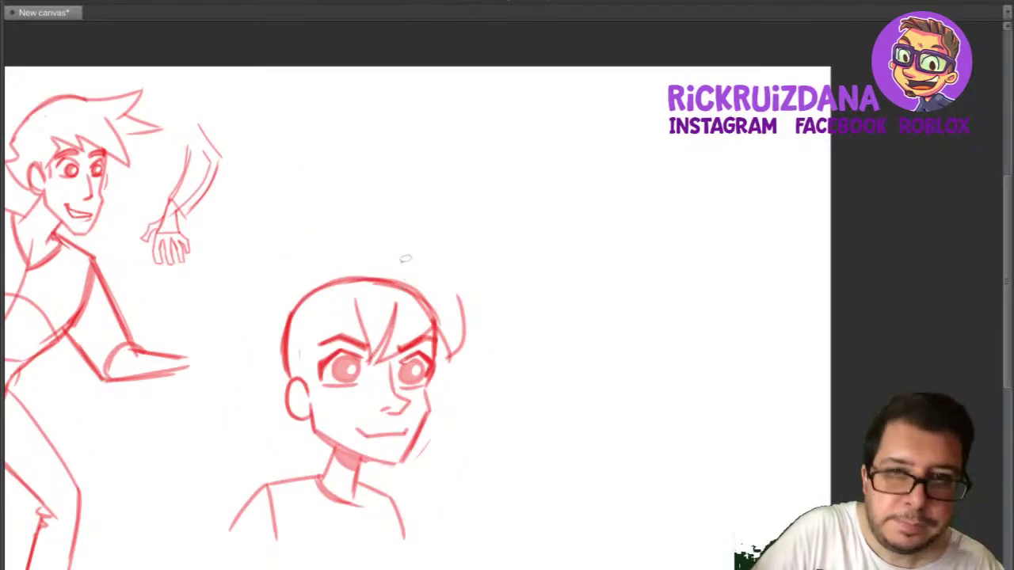
mouse_move(322, 224)
mouse_down()
mouse_move(411, 190)
mouse_move(494, 176)
mouse_move(442, 213)
mouse_move(483, 234)
mouse_move(540, 314)
mouse_move(513, 314)
mouse_move(494, 343)
mouse_move(464, 342)
mouse_up()
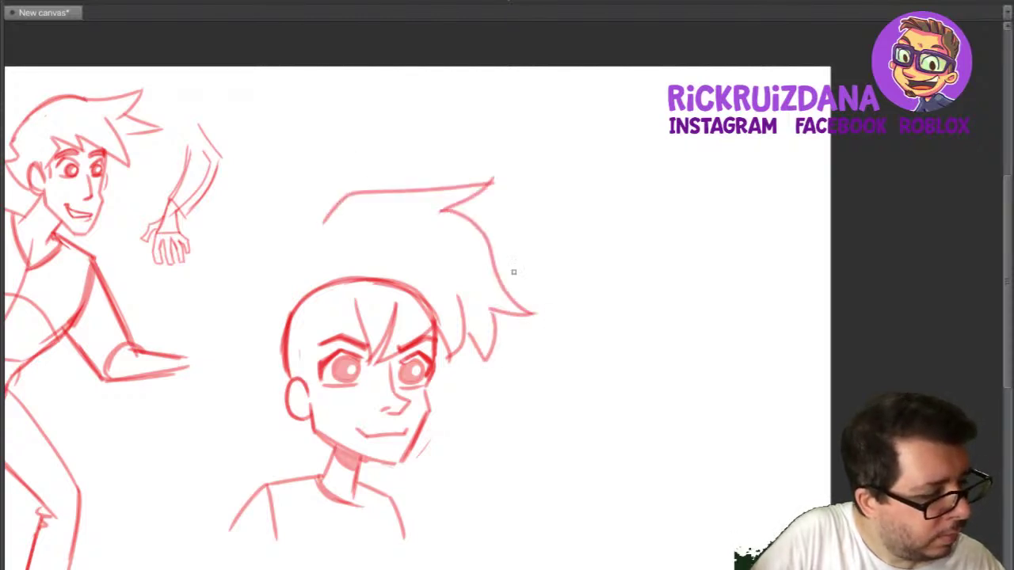
mouse_move(325, 223)
mouse_down()
mouse_move(291, 182)
mouse_move(314, 231)
mouse_up()
mouse_move(253, 224)
mouse_down()
mouse_move(298, 239)
mouse_move(236, 372)
mouse_move(321, 460)
mouse_up()
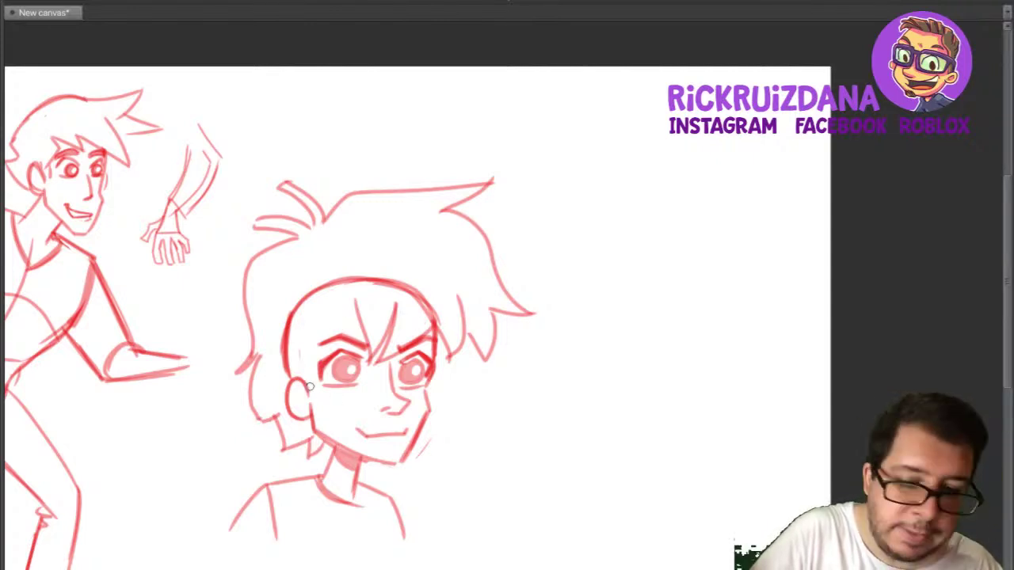
Add a sideburn strand in front of the ear, extend the fringe, and erase the skull line inside the hair.
drag(307, 376, 309, 420)
mouse_move(321, 427)
mouse_down()
mouse_move(315, 344)
mouse_move(361, 308)
mouse_up()
mouse_move(292, 365)
mouse_down()
mouse_move(289, 332)
mouse_move(285, 340)
mouse_move(337, 267)
mouse_move(334, 289)
mouse_move(408, 289)
mouse_move(396, 279)
mouse_move(434, 310)
mouse_move(396, 290)
mouse_up()
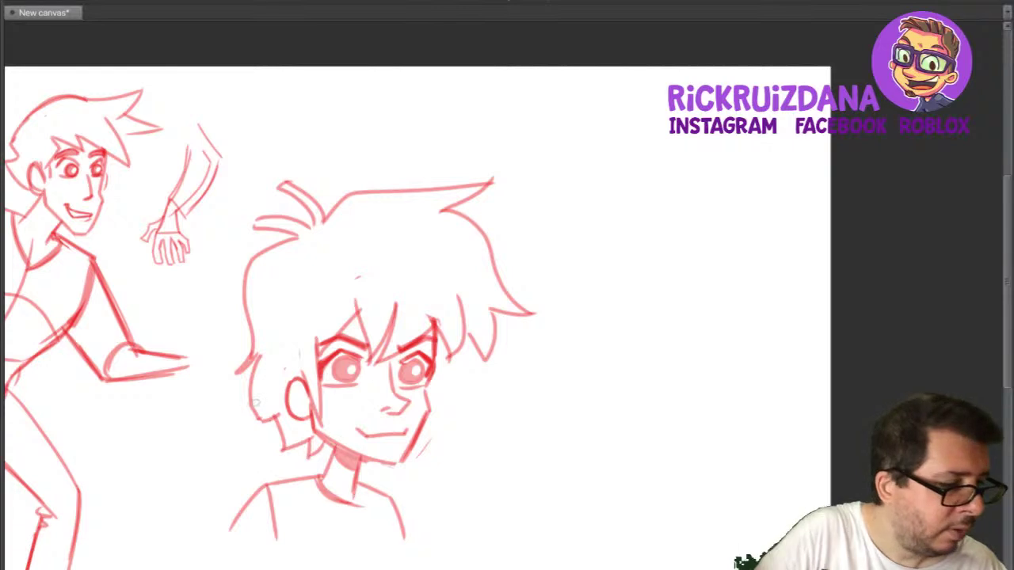
Select the upper hair outline with a freehand selection, shrink it, and lower it closer to the head.
mouse_move(249, 369)
mouse_down()
mouse_move(426, 266)
mouse_move(544, 318)
mouse_move(254, 198)
mouse_move(238, 369)
mouse_up()
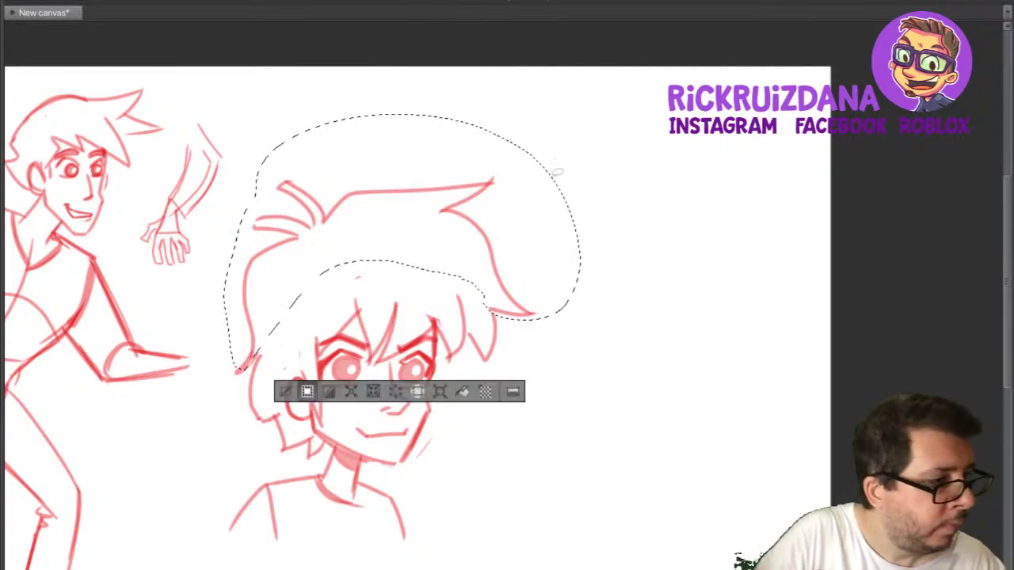
key(ctrl+t)
drag(578, 156, 499, 199)
mouse_move(438, 309)
mouse_down()
mouse_move(468, 308)
mouse_move(459, 292)
mouse_move(488, 289)
mouse_up()
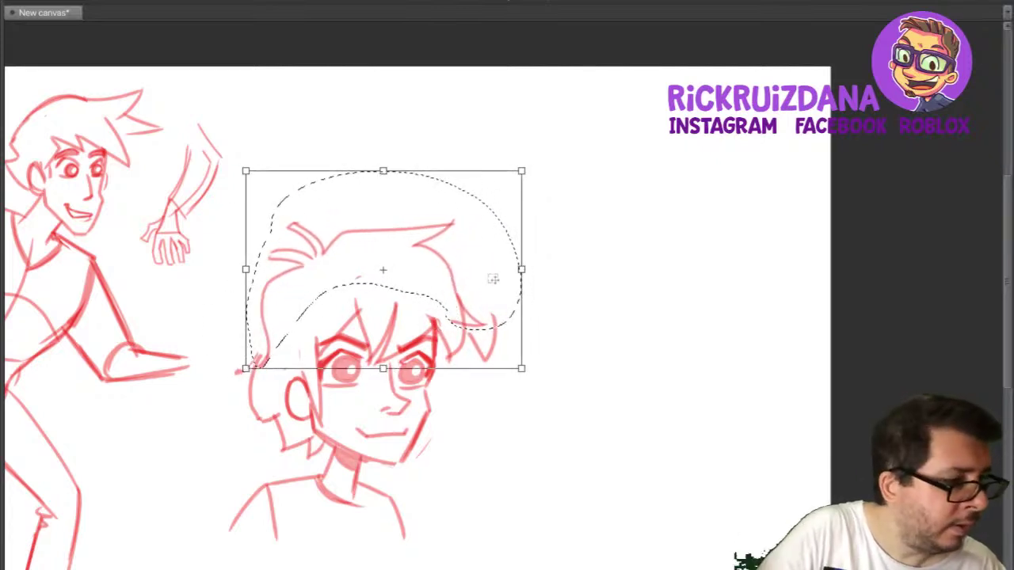
key(Return)
Erase the mismatched side hair, and redraw the back hair behind the ear and sweeping pointed locks on the far side.
drag(254, 405, 240, 387)
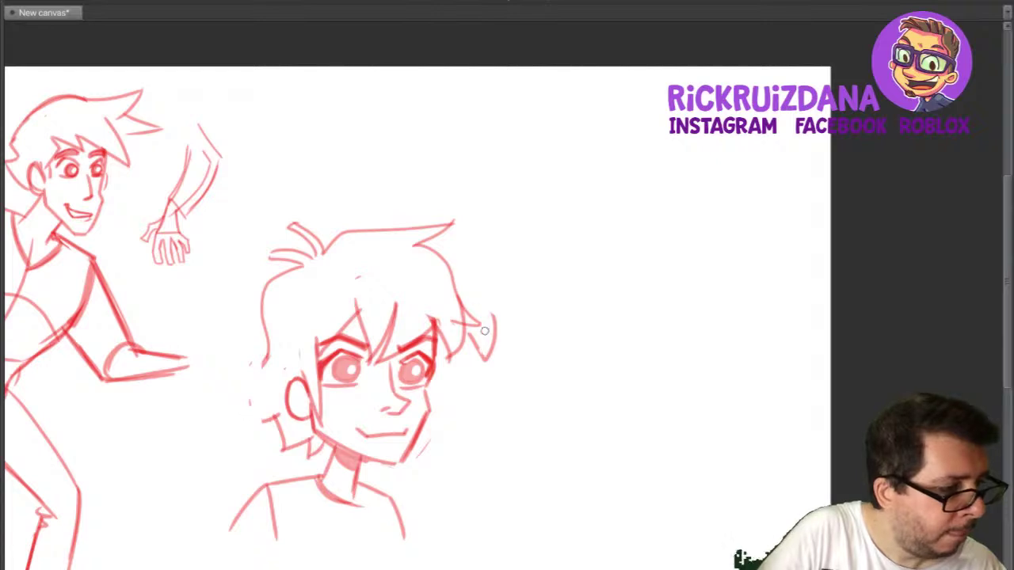
mouse_move(485, 329)
mouse_down()
mouse_move(483, 356)
mouse_move(450, 314)
mouse_move(477, 323)
mouse_move(466, 318)
mouse_move(459, 352)
mouse_move(448, 344)
mouse_move(447, 354)
mouse_move(458, 331)
mouse_move(463, 357)
mouse_move(490, 354)
mouse_move(474, 289)
mouse_move(420, 247)
mouse_move(454, 305)
mouse_move(409, 331)
mouse_up()
mouse_move(274, 393)
mouse_down()
mouse_move(286, 454)
mouse_move(301, 443)
mouse_move(311, 456)
mouse_move(318, 448)
mouse_move(284, 451)
mouse_move(267, 428)
mouse_move(260, 363)
mouse_move(279, 346)
mouse_move(285, 304)
mouse_move(294, 320)
mouse_move(272, 360)
mouse_move(268, 336)
mouse_move(282, 365)
mouse_move(271, 433)
mouse_move(316, 448)
mouse_up()
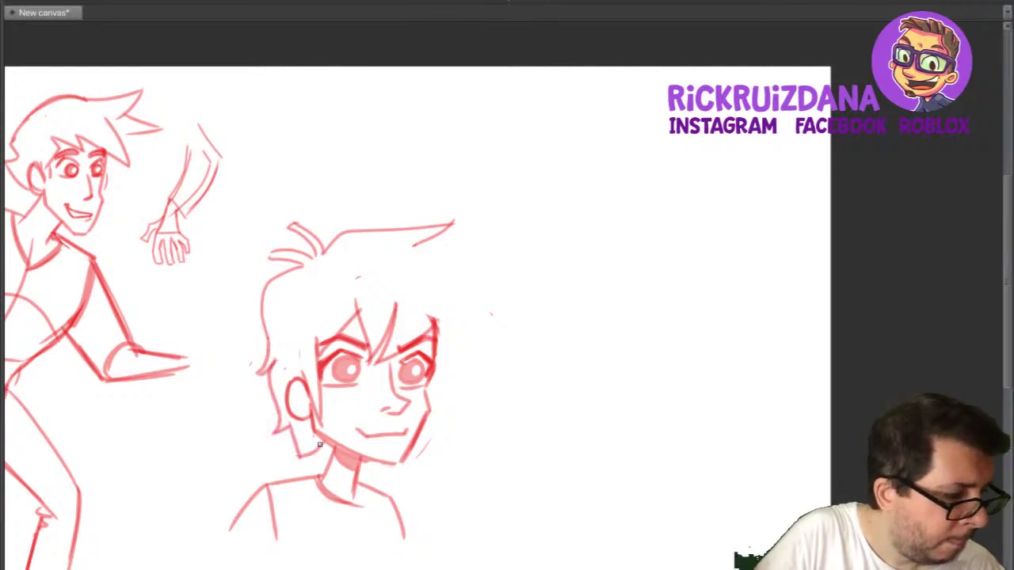
mouse_move(416, 247)
mouse_down()
mouse_move(519, 290)
mouse_move(461, 316)
mouse_move(489, 366)
mouse_up()
drag(440, 331, 484, 364)
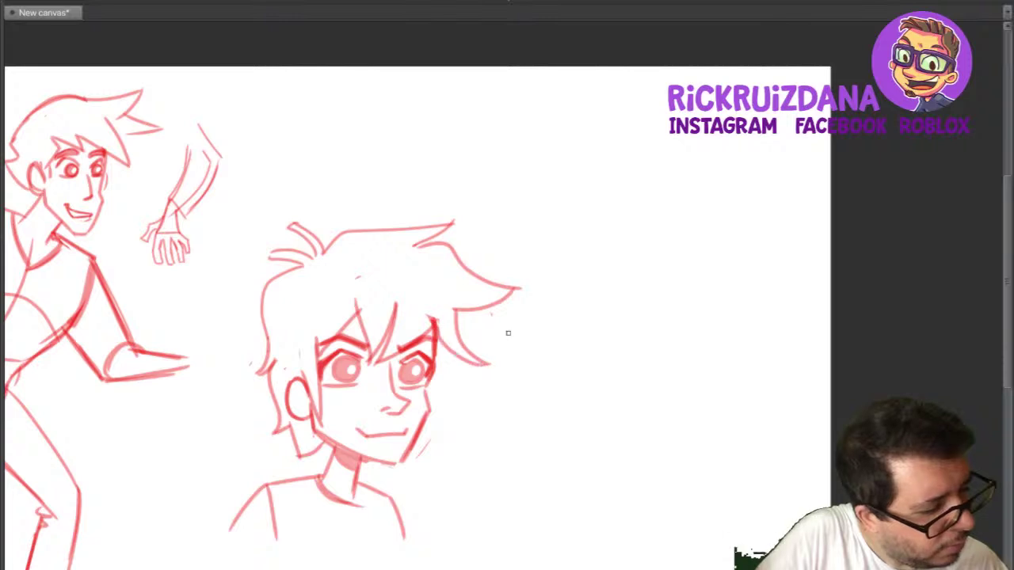
Draw pointed hair locks hanging beside the far cheek, down toward the jaw.
drag(494, 441, 414, 382)
drag(363, 333, 356, 383)
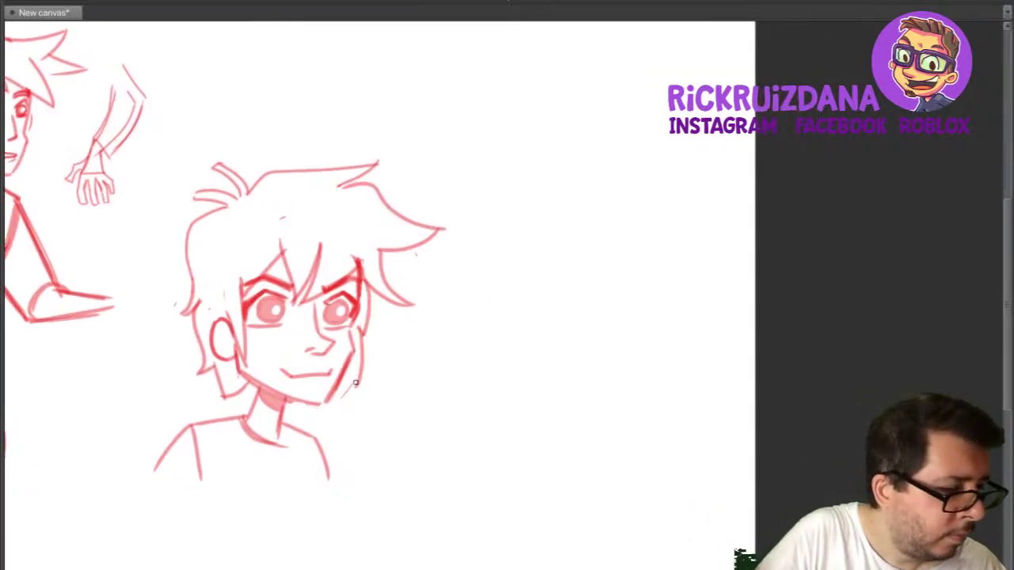
key(ctrl+z)
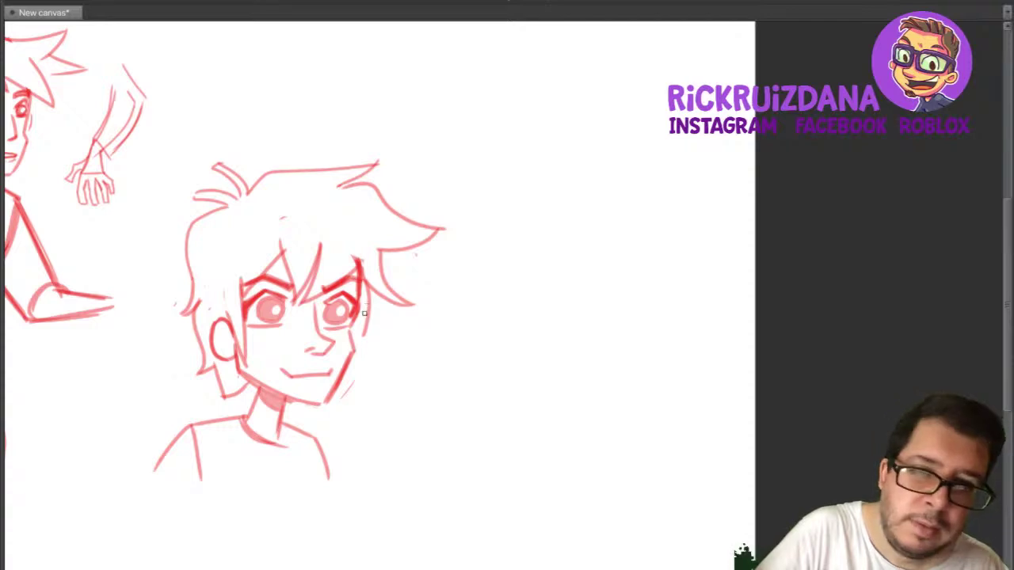
mouse_move(369, 287)
mouse_down()
mouse_move(377, 347)
mouse_move(362, 326)
mouse_move(349, 383)
mouse_up()
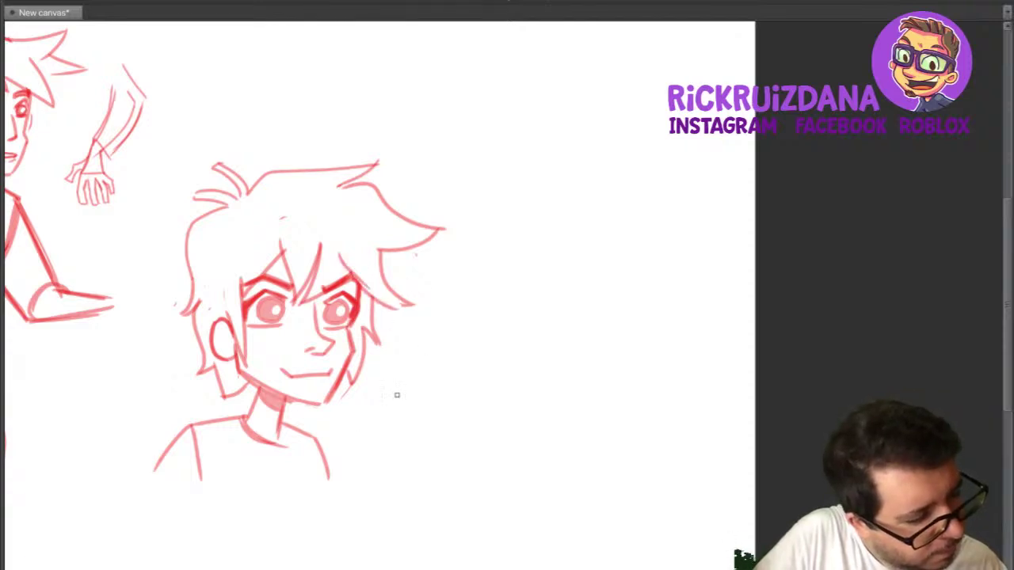
Clean up the stray mark inside the hair above the fringe.
drag(360, 464, 336, 470)
drag(404, 279, 355, 344)
mouse_move(335, 385)
mouse_down()
mouse_move(338, 409)
mouse_move(515, 364)
mouse_move(575, 361)
mouse_up()
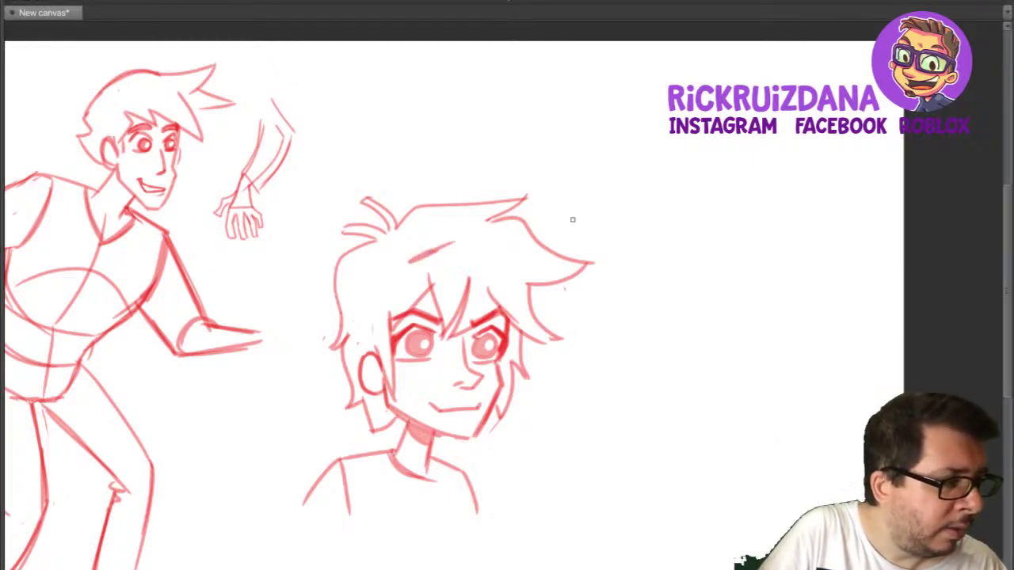
drag(437, 254, 430, 275)
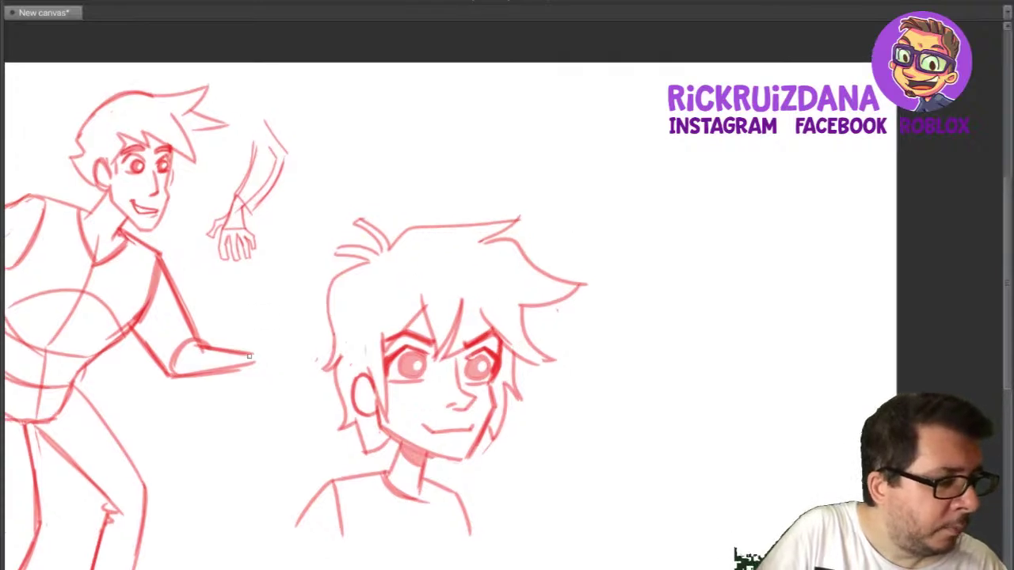
Sketch a rough hand with fingers at the end of the leaning figure's bent, outstretched forearm.
drag(252, 353, 274, 323)
mouse_move(274, 323)
mouse_down()
mouse_move(290, 359)
mouse_move(249, 356)
mouse_move(284, 352)
mouse_move(265, 347)
mouse_move(266, 336)
mouse_move(298, 353)
mouse_up()
mouse_move(247, 429)
mouse_down()
mouse_move(571, 391)
mouse_move(354, 353)
mouse_up()
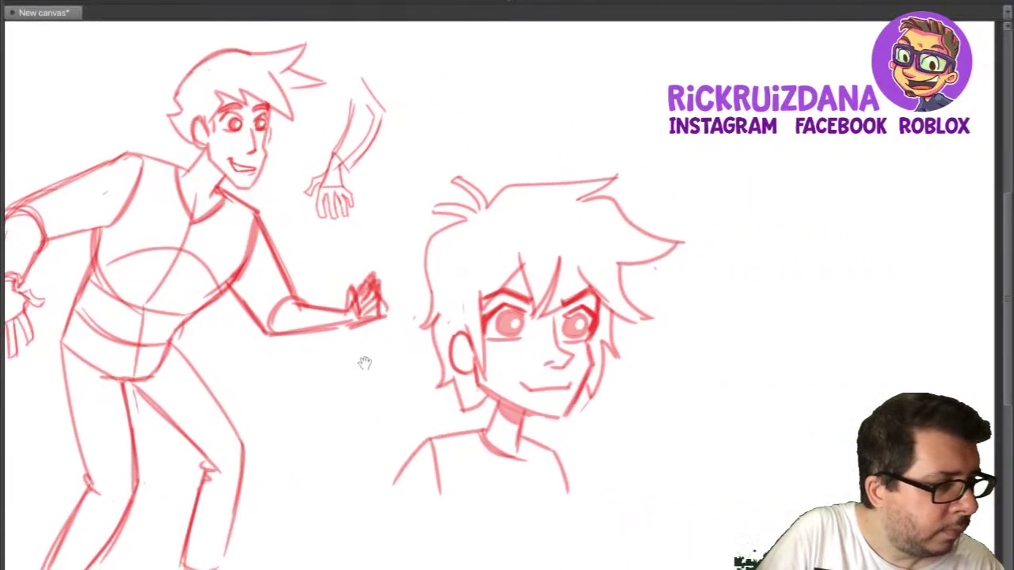
Start a new sketch in the blank area beside the bust with an arched curve about as wide as a small head.
drag(434, 335, 226, 331)
drag(513, 356, 337, 380)
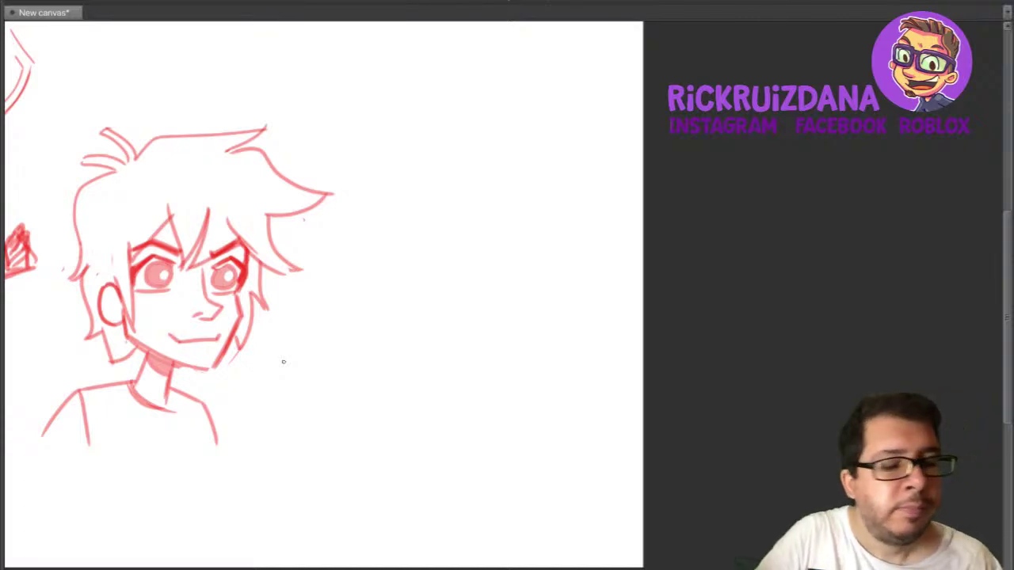
mouse_move(554, 357)
mouse_down()
mouse_move(423, 378)
mouse_move(715, 355)
mouse_move(693, 419)
mouse_move(409, 385)
mouse_move(308, 316)
mouse_up()
drag(279, 95, 351, 78)
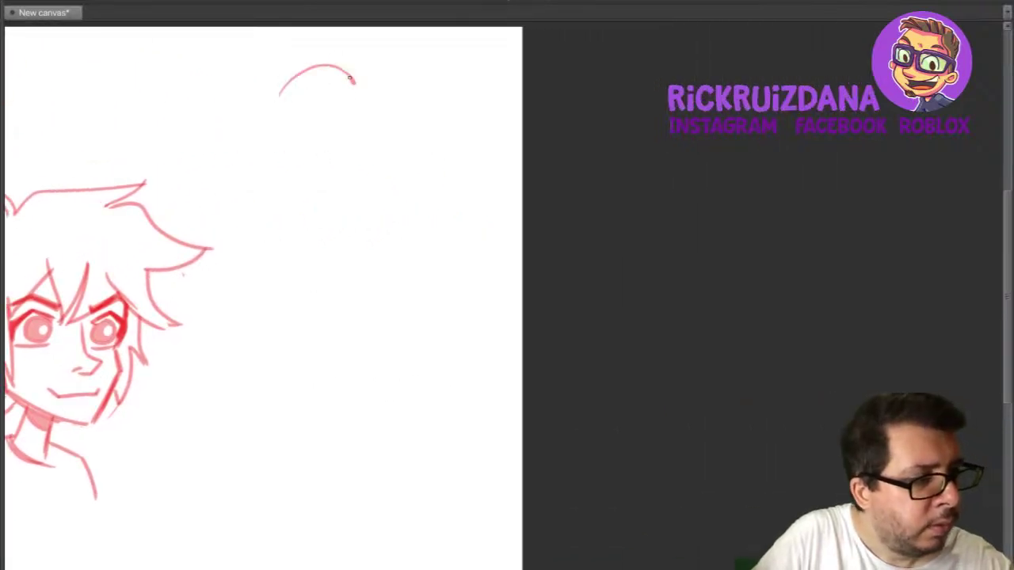
Sketch a tilted bald head to the right of the existing portrait, with angry brows, eyes, nose and a slanted smirk.
mouse_move(278, 99)
mouse_down()
mouse_move(293, 163)
mouse_move(356, 185)
mouse_move(370, 146)
mouse_move(349, 73)
mouse_move(290, 152)
mouse_up()
mouse_move(314, 117)
mouse_down()
mouse_move(315, 149)
mouse_move(333, 147)
mouse_up()
mouse_move(320, 110)
mouse_down()
mouse_move(331, 90)
mouse_move(345, 96)
mouse_move(331, 114)
mouse_move(329, 96)
mouse_move(283, 111)
mouse_move(292, 126)
mouse_move(347, 103)
mouse_move(310, 113)
mouse_up()
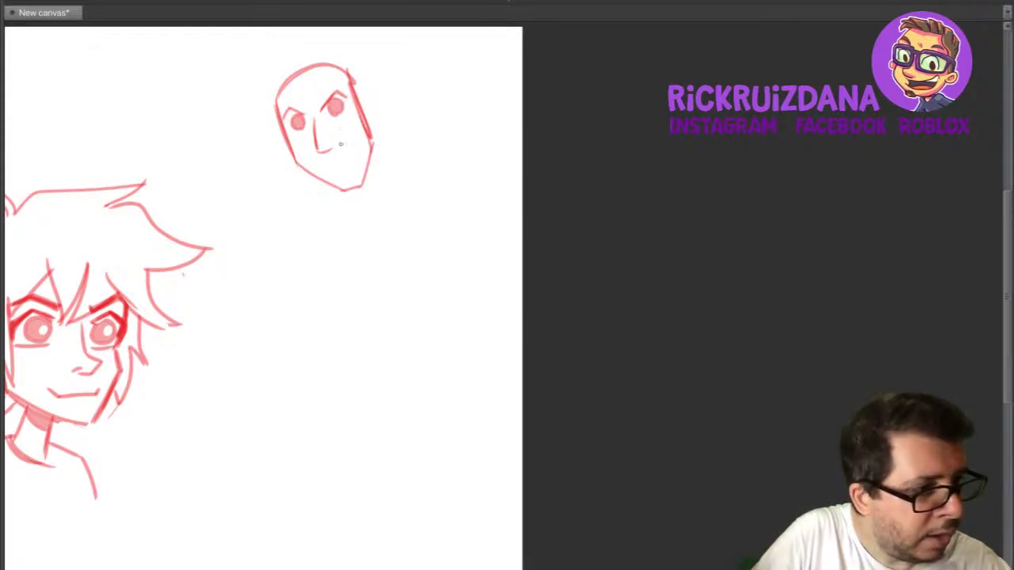
drag(325, 156, 356, 144)
drag(351, 134, 357, 147)
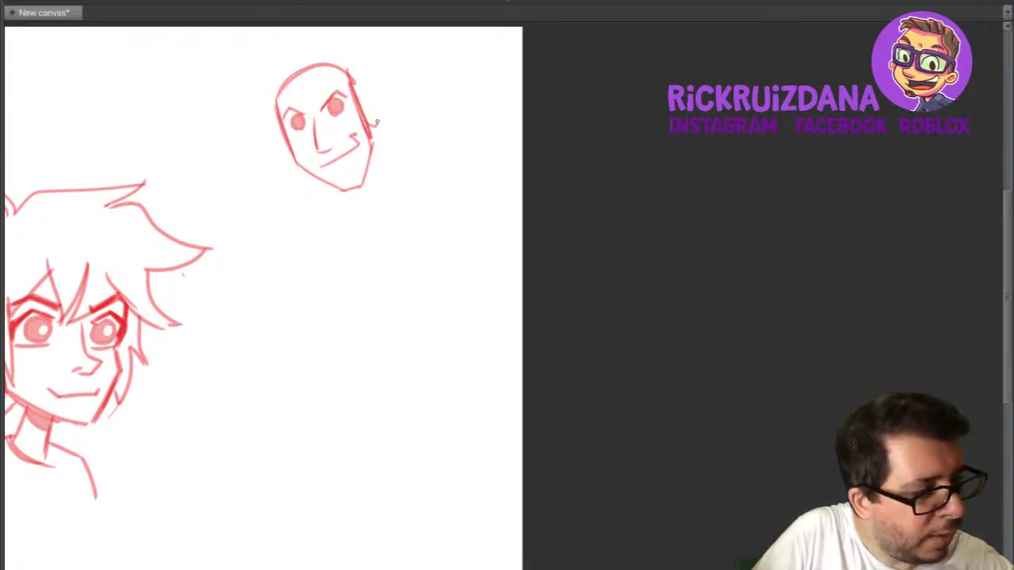
Add an ear on each side of the bald head and reinforce its jawline.
drag(363, 94, 371, 125)
drag(284, 137, 293, 166)
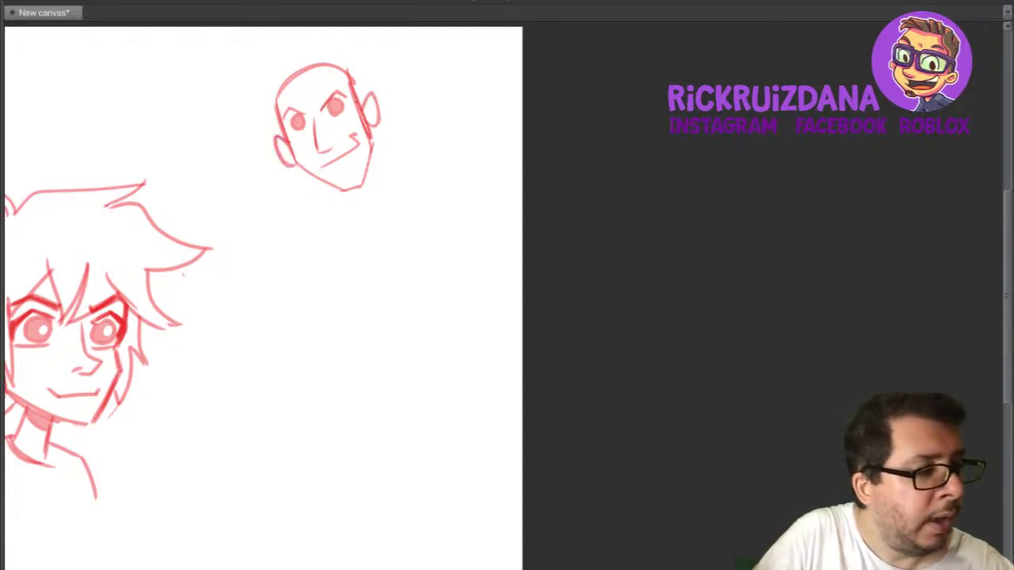
drag(316, 176, 356, 192)
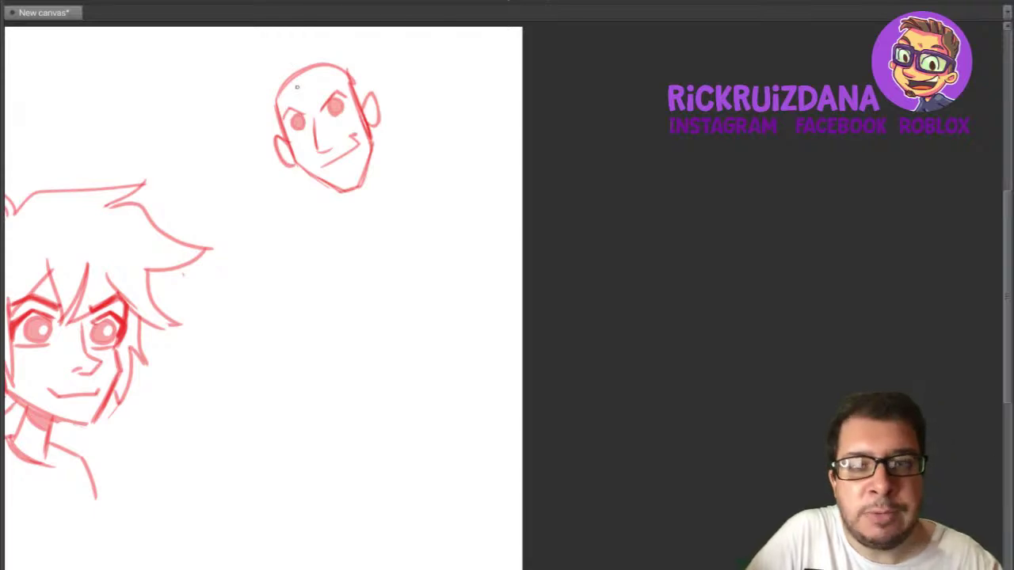
Sketch the neck below the bald head and extend a shoulder line outward on each side.
drag(367, 161, 377, 195)
drag(321, 181, 334, 215)
mouse_move(366, 163)
mouse_down()
mouse_move(378, 195)
mouse_move(247, 231)
mouse_up()
drag(375, 190, 461, 190)
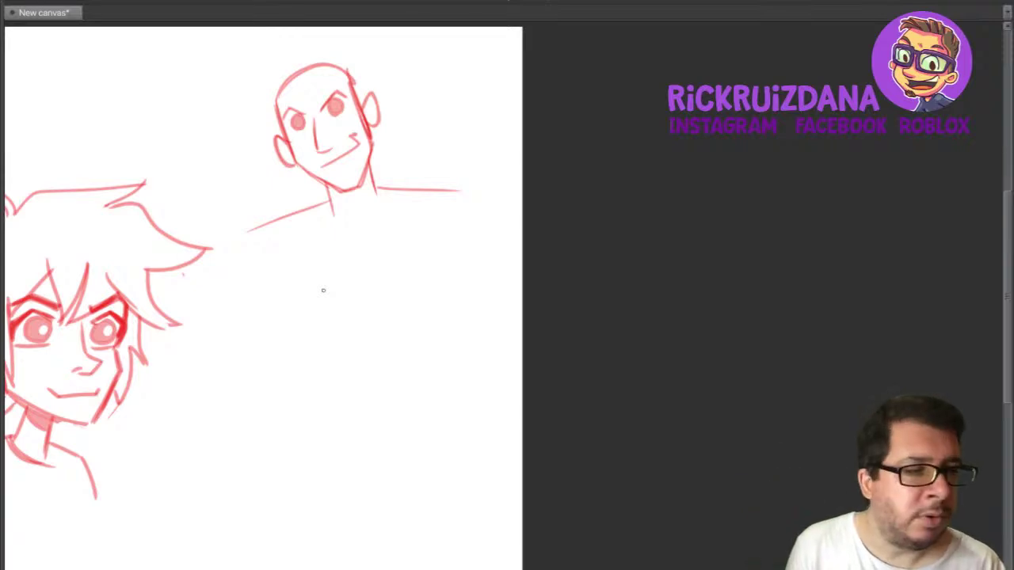
Rework the sloping shoulder line beside the neck, trimming it slightly shorter.
mouse_move(323, 203)
mouse_down()
mouse_move(245, 236)
mouse_move(266, 227)
mouse_up()
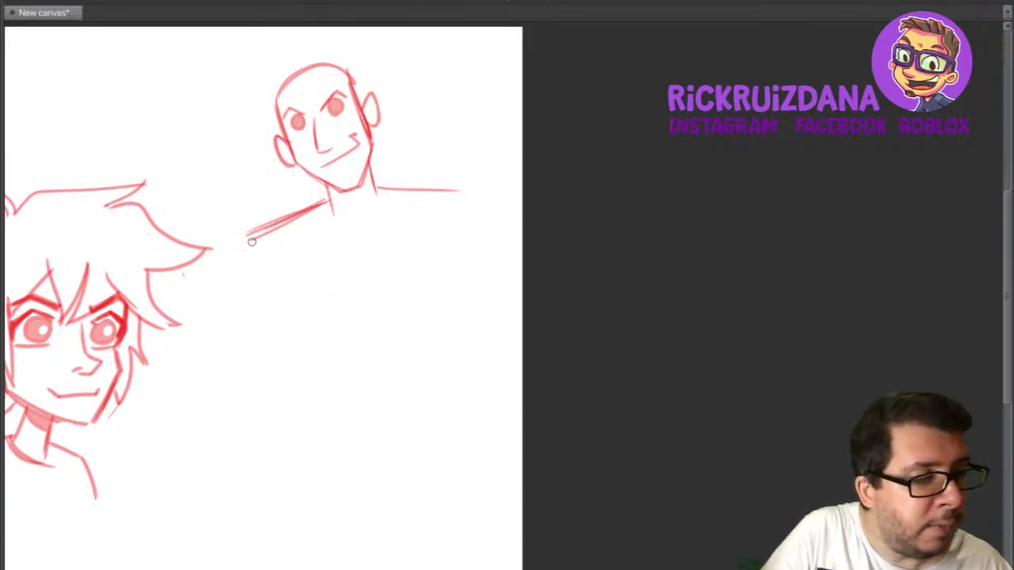
key(ctrl+z)
key(ctrl+z)
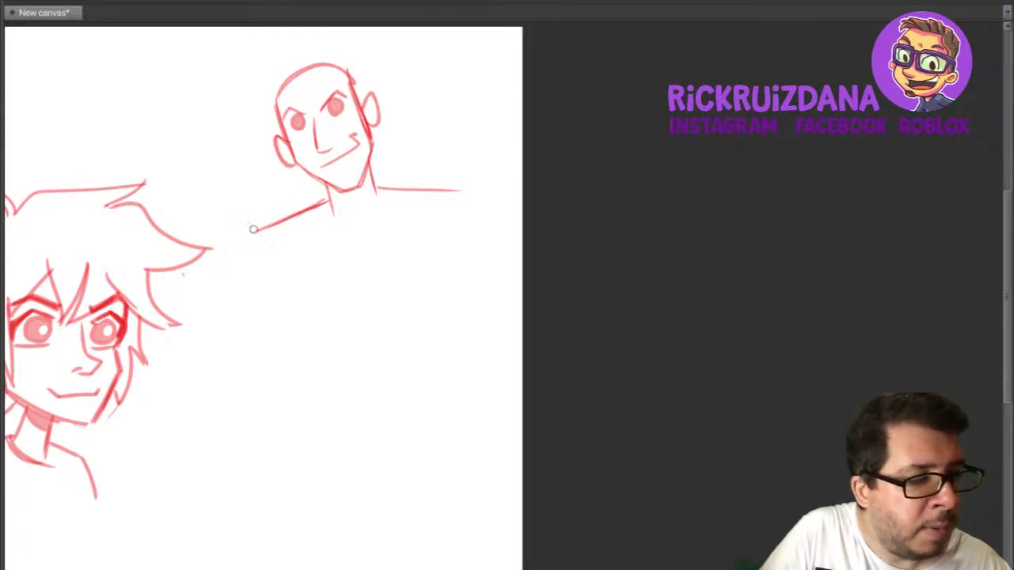
key(ctrl+z)
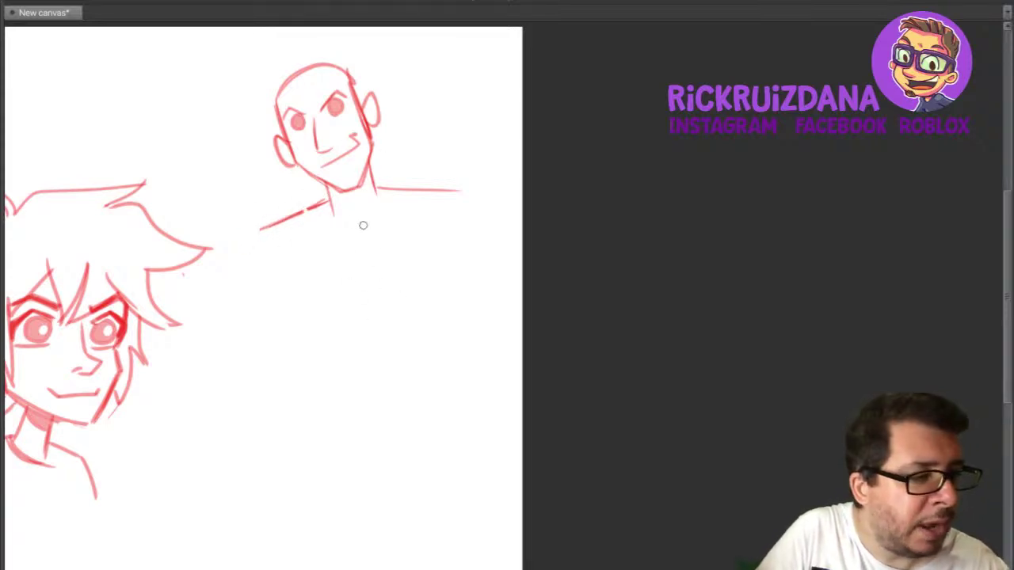
Sketch the torso in a deep V-neck shirt, with both tapering sides and an angled hem at the waist.
drag(304, 219, 354, 299)
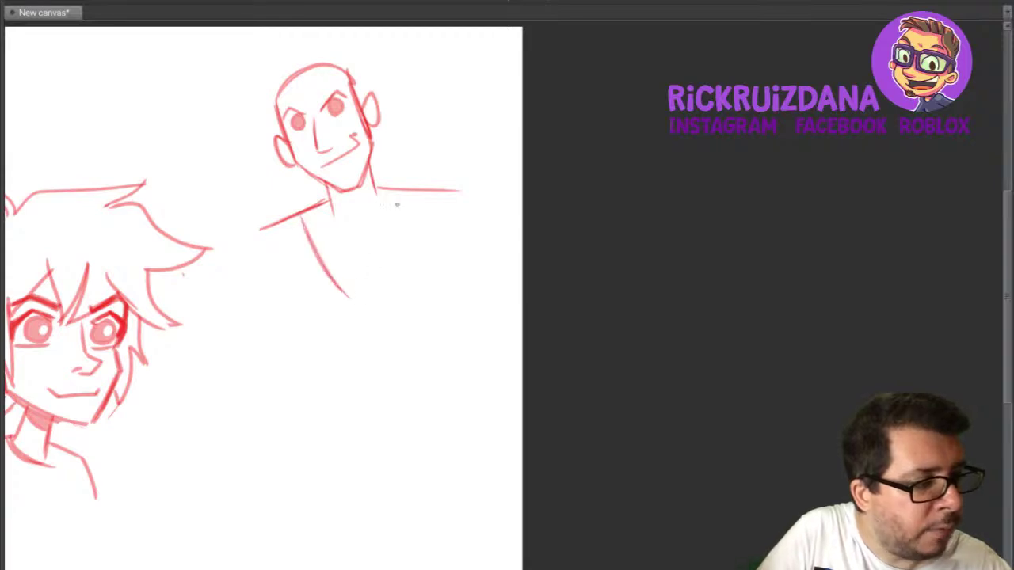
drag(404, 198, 370, 294)
drag(263, 258, 301, 356)
mouse_move(271, 298)
mouse_down()
mouse_move(298, 350)
mouse_move(299, 419)
mouse_up()
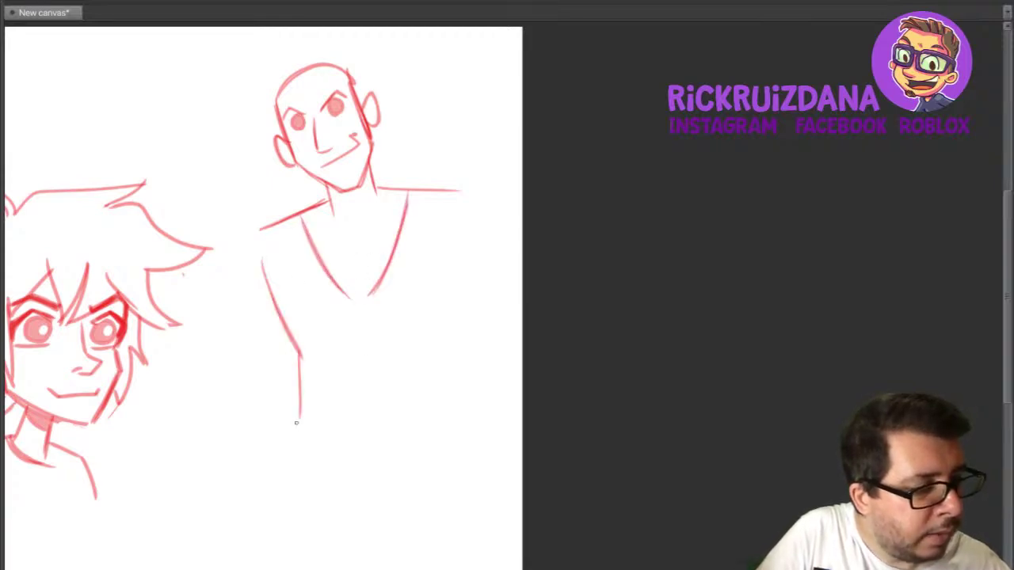
mouse_move(466, 238)
mouse_down()
mouse_move(444, 340)
mouse_move(445, 327)
mouse_move(449, 402)
mouse_up()
mouse_move(299, 355)
mouse_down()
mouse_move(337, 438)
mouse_move(459, 400)
mouse_move(448, 390)
mouse_up()
drag(300, 406, 405, 409)
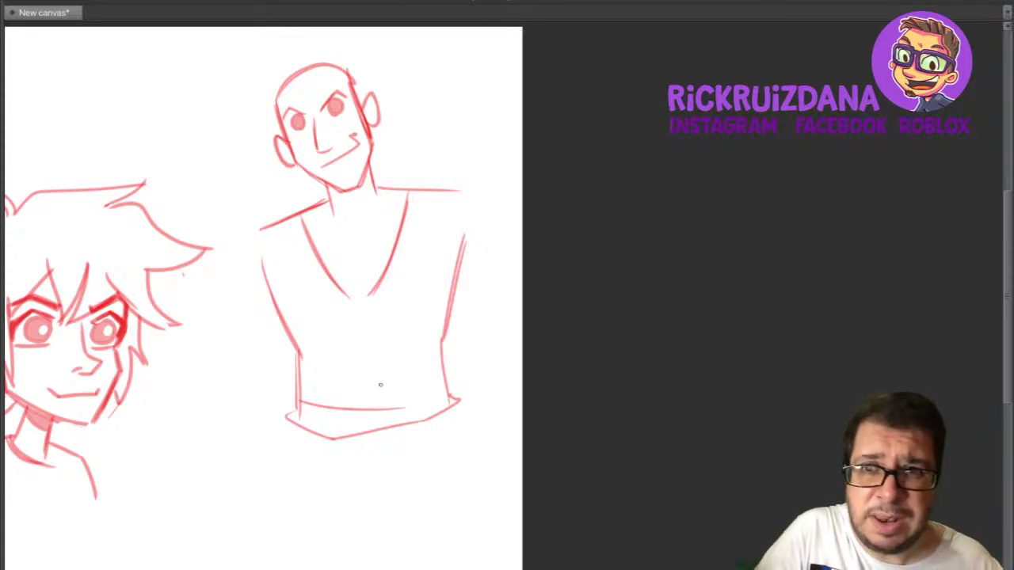
Outline both upper arms descending from the shoulders, held slightly away from the torso.
mouse_move(290, 220)
mouse_down()
mouse_move(250, 234)
mouse_move(228, 393)
mouse_up()
drag(247, 255, 229, 383)
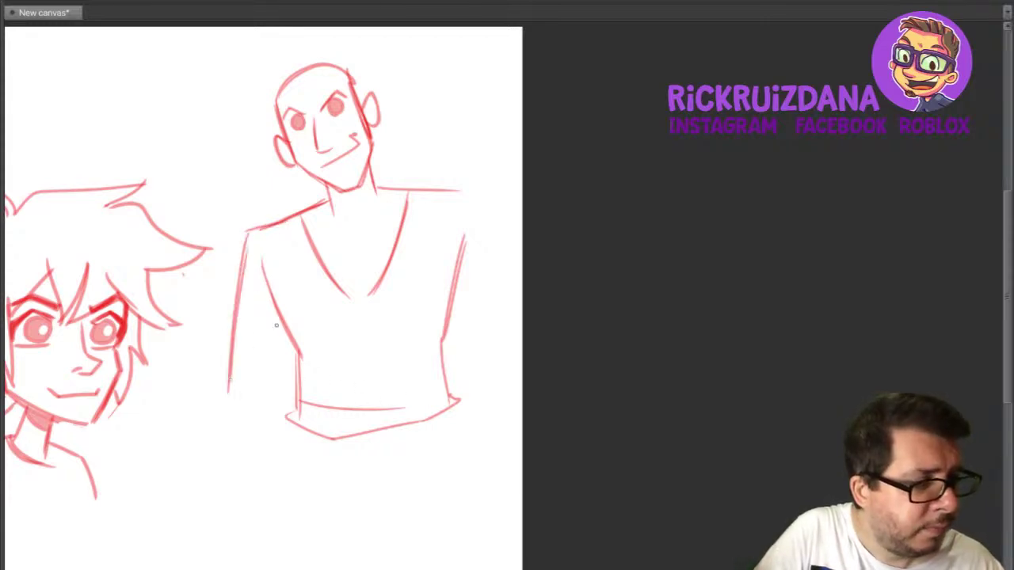
drag(284, 320, 267, 408)
middle_drag(267, 409, 205, 428)
drag(393, 209, 446, 361)
drag(385, 314, 422, 386)
Thicken the outlines of both arms, add small fabric folds on the sleeves and curve the end of the bent arm's sleeve.
drag(183, 251, 162, 410)
drag(217, 347, 204, 404)
drag(386, 207, 426, 285)
drag(417, 244, 451, 363)
drag(385, 325, 410, 382)
drag(395, 255, 390, 289)
drag(397, 256, 389, 308)
drag(387, 345, 383, 363)
mouse_move(158, 419)
mouse_down()
mouse_move(203, 427)
mouse_move(190, 404)
mouse_up()
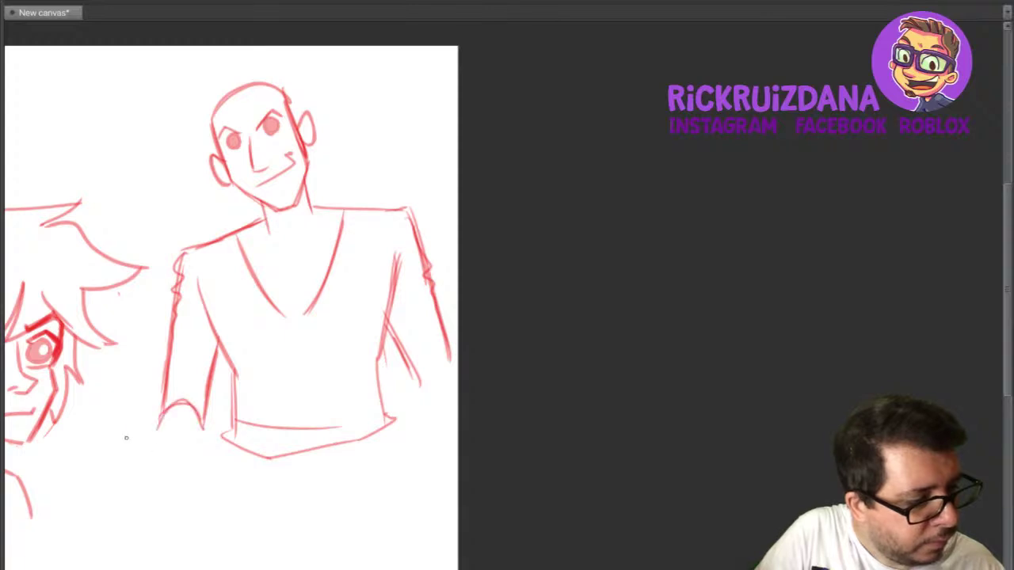
Sketch a clenched fist at the end of the bent arm, undoing the stray strokes.
mouse_move(124, 436)
mouse_down()
mouse_move(146, 408)
mouse_move(161, 445)
mouse_move(150, 450)
mouse_move(156, 427)
mouse_move(171, 447)
mouse_move(236, 413)
mouse_move(160, 420)
mouse_up()
scroll(154, 475, down, 3)
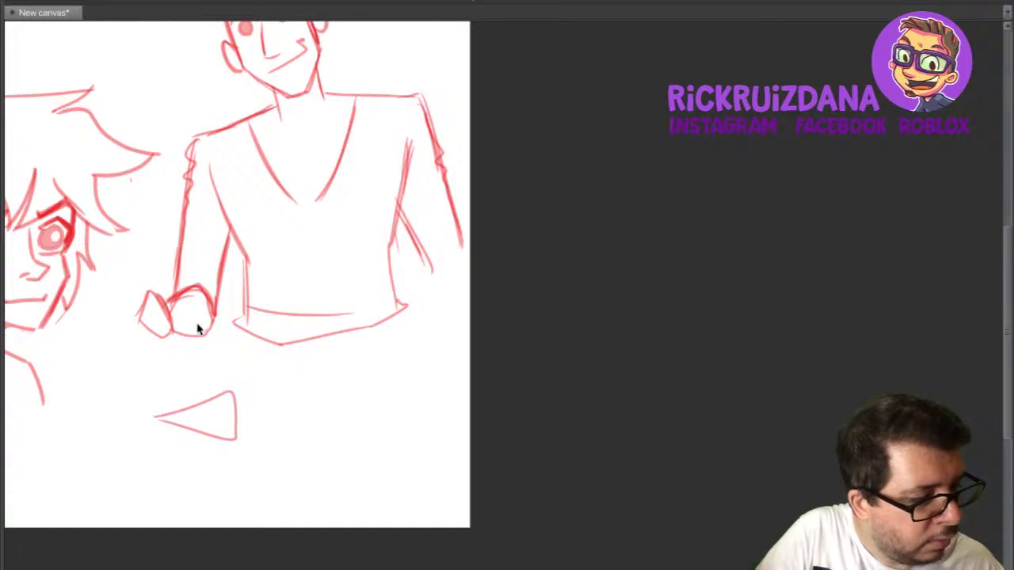
key(ctrl+z)
key(ctrl+z)
mouse_move(149, 291)
mouse_down()
mouse_move(169, 334)
mouse_move(170, 297)
mouse_move(152, 290)
mouse_move(160, 293)
mouse_move(142, 317)
mouse_move(179, 303)
mouse_move(173, 290)
mouse_up()
mouse_move(173, 339)
mouse_down()
mouse_move(150, 326)
mouse_move(205, 333)
mouse_up()
Sketch the top of the trousers below the shirt hem, with hip lines, belt loops, fly and crotch lines.
drag(357, 381, 240, 506)
drag(129, 464, 124, 492)
drag(276, 442, 277, 483)
mouse_move(195, 464)
mouse_down()
mouse_move(202, 501)
mouse_move(210, 461)
mouse_move(159, 497)
mouse_up()
drag(249, 447, 252, 475)
mouse_move(258, 452)
mouse_down()
mouse_move(263, 494)
mouse_move(189, 522)
mouse_up()
mouse_move(190, 520)
mouse_down()
mouse_move(202, 486)
mouse_move(200, 518)
mouse_up()
drag(134, 504, 170, 518)
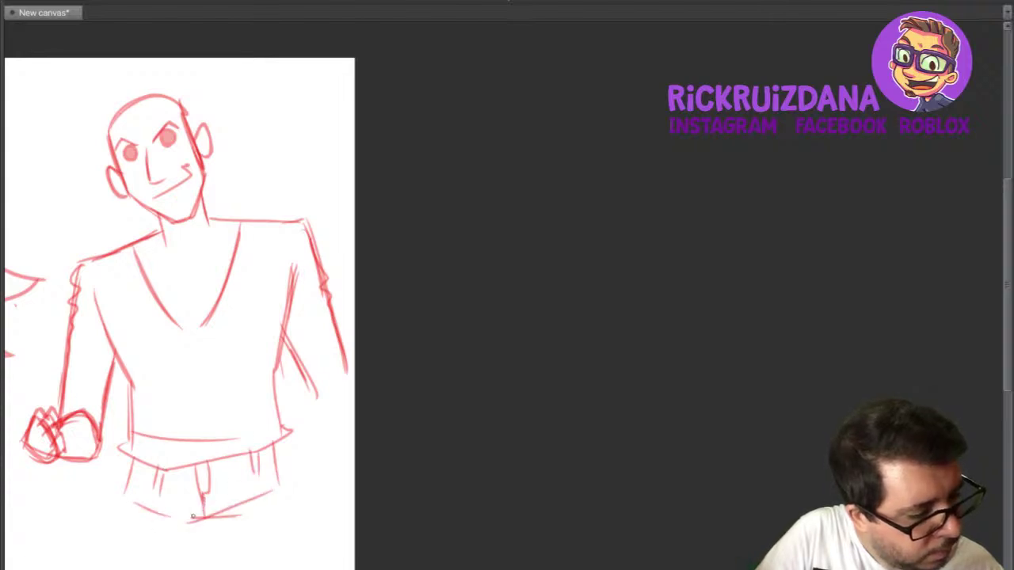
Add the trouser pockets and outline both thighs spreading downward from the crotch.
drag(265, 508, 256, 402)
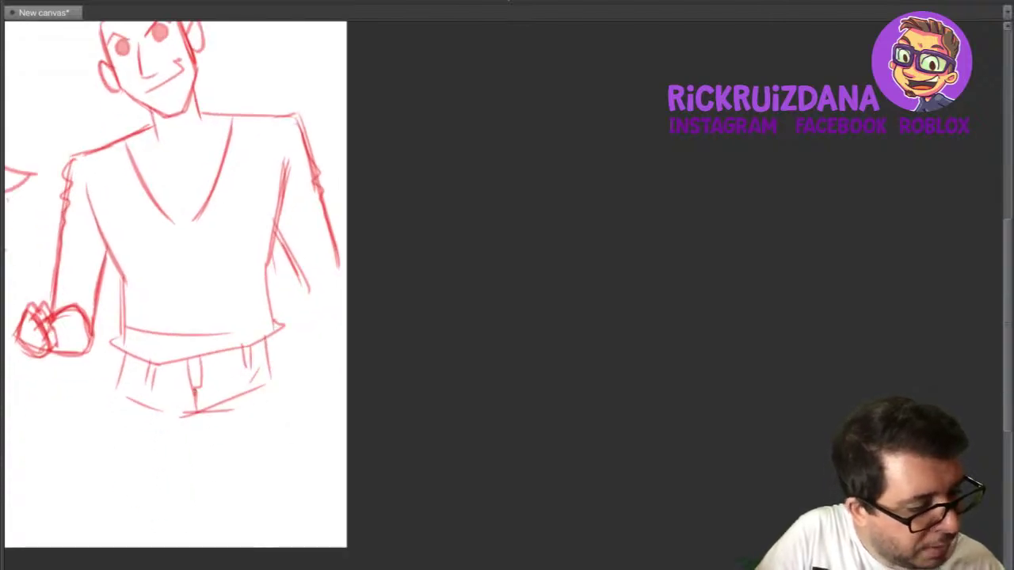
drag(129, 389, 140, 369)
drag(256, 368, 260, 377)
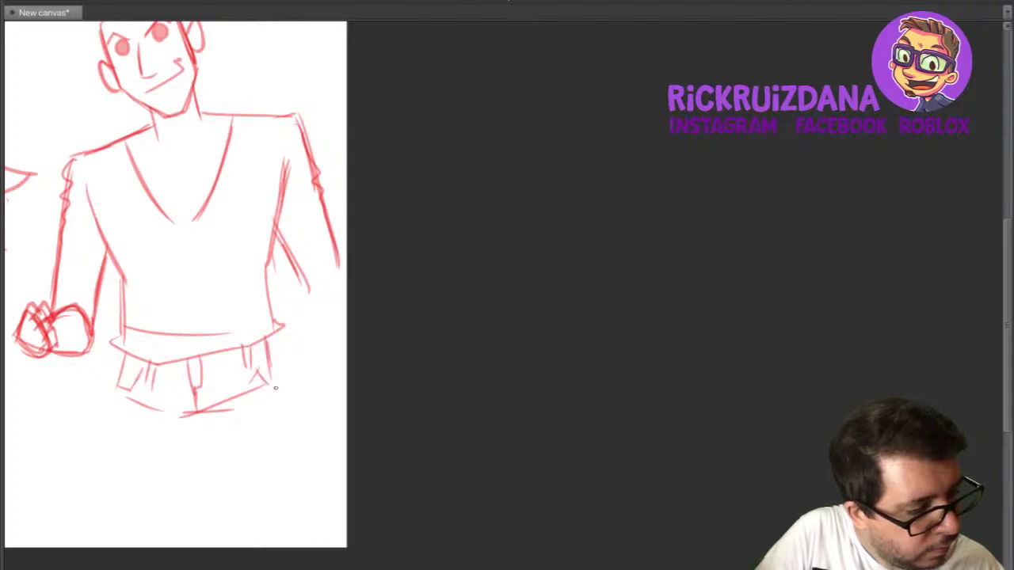
mouse_move(269, 342)
mouse_down()
mouse_move(266, 385)
mouse_move(305, 493)
mouse_up()
drag(198, 413, 221, 493)
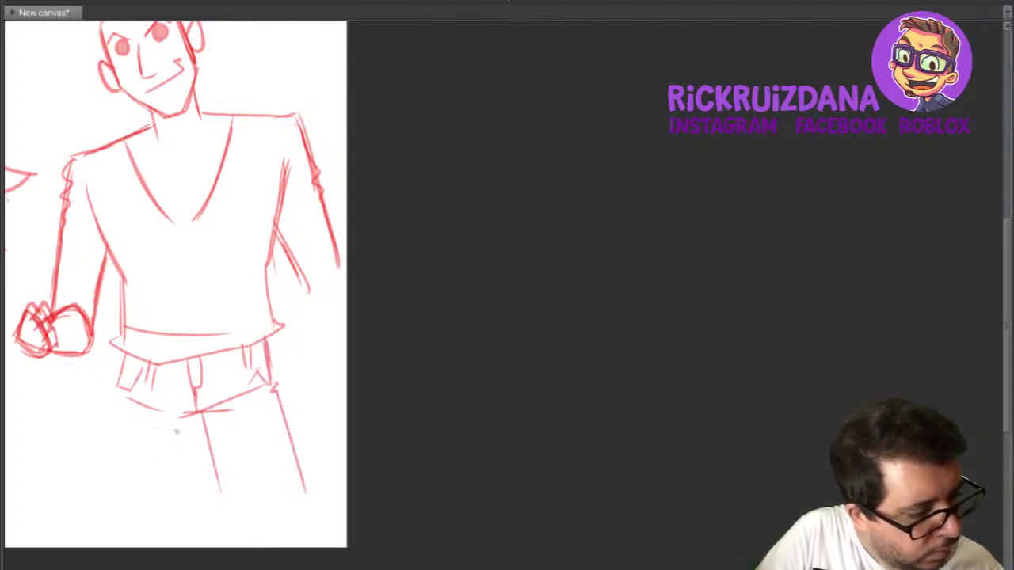
drag(197, 414, 181, 507)
drag(119, 392, 108, 497)
drag(174, 317, 153, 428)
Sketch the sleeve cuff, forearm and hand of the lowered arm, and reinforce the shoulder line above it.
drag(316, 373, 283, 401)
drag(284, 397, 294, 507)
mouse_move(321, 377)
middle_down()
mouse_move(382, 336)
mouse_move(495, 301)
middle_up()
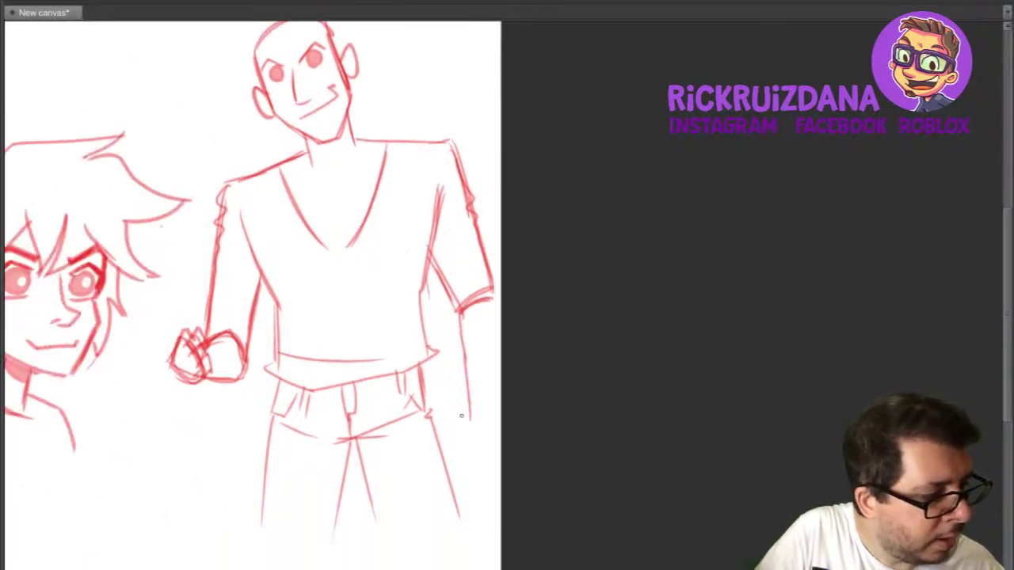
mouse_move(463, 416)
mouse_down()
mouse_move(453, 457)
mouse_move(489, 442)
mouse_up()
drag(488, 379, 491, 437)
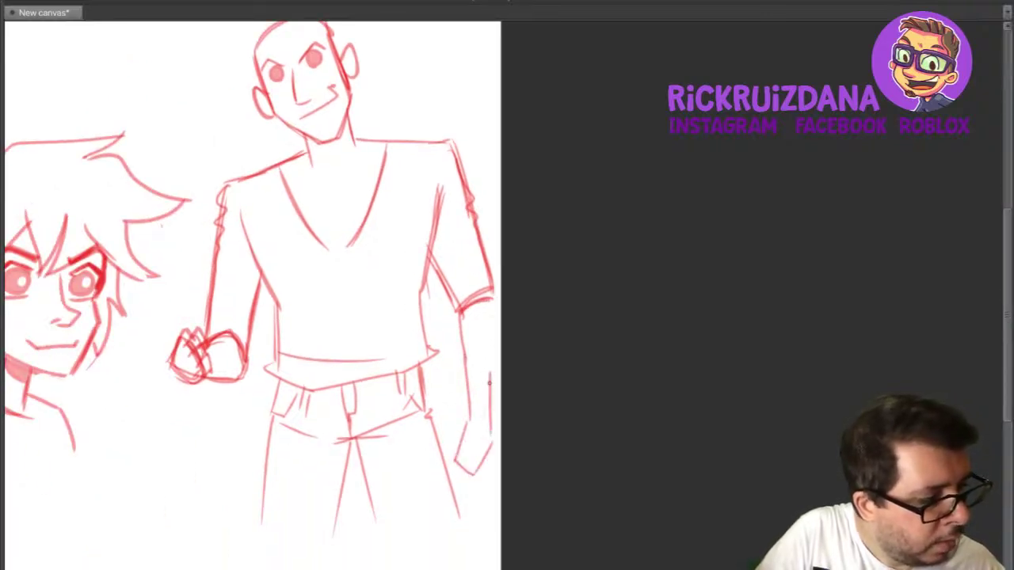
middle_drag(398, 240, 369, 329)
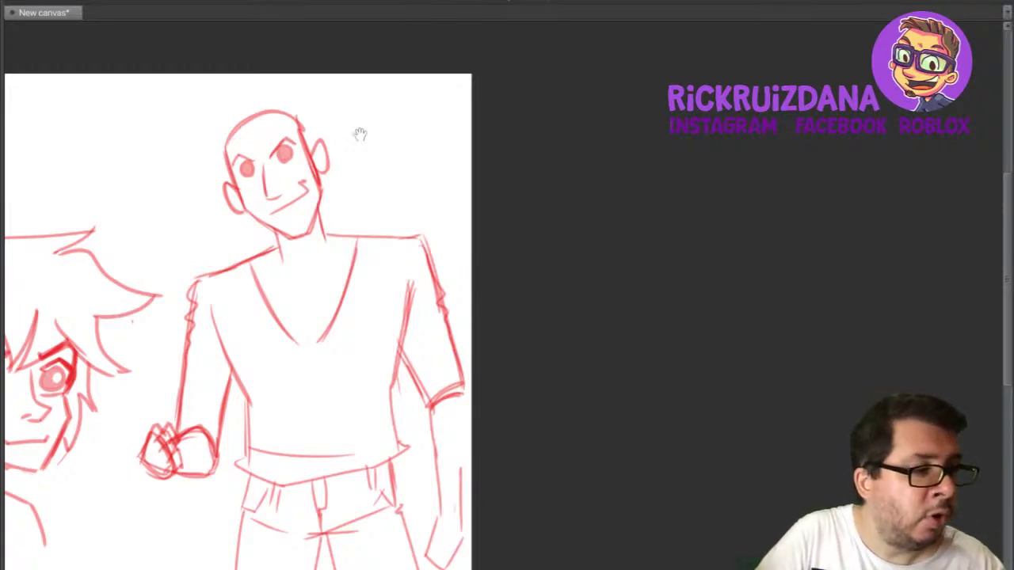
mouse_move(321, 212)
mouse_down()
mouse_move(326, 239)
mouse_move(412, 235)
mouse_up()
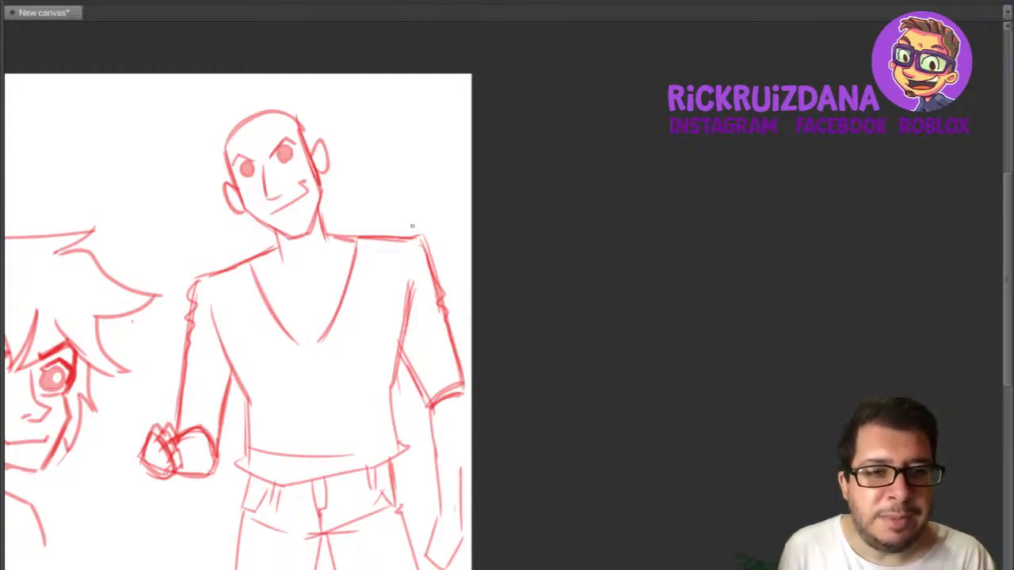
Try replacing the bald head's brows and eyes with small vertical strokes.
mouse_move(235, 157)
mouse_down()
mouse_move(247, 180)
mouse_move(261, 141)
mouse_move(280, 166)
mouse_move(281, 138)
mouse_move(293, 157)
mouse_move(282, 148)
mouse_move(245, 176)
mouse_up()
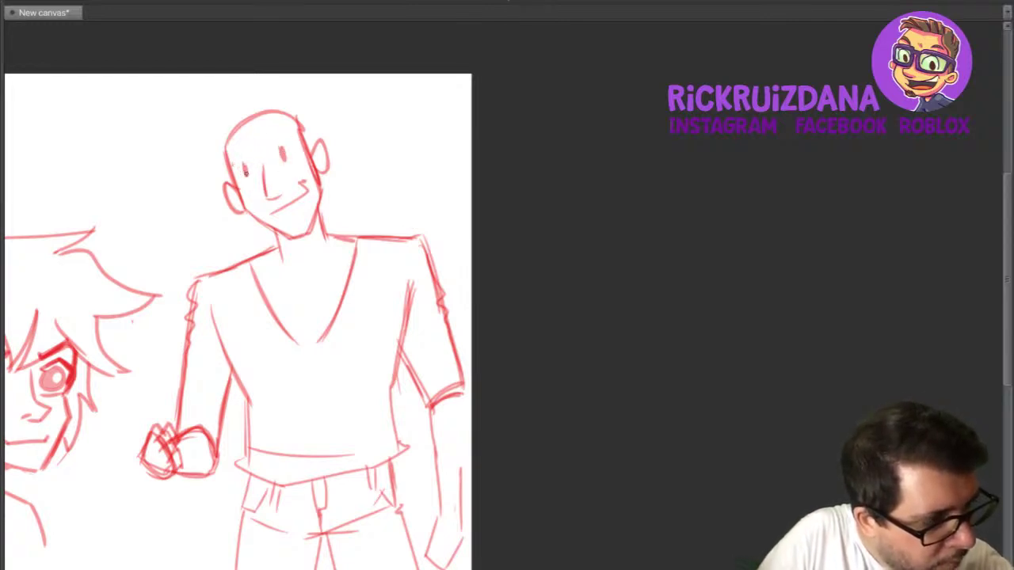
key(ctrl+z)
key(ctrl+z)
key(ctrl+z)
key(ctrl+z)
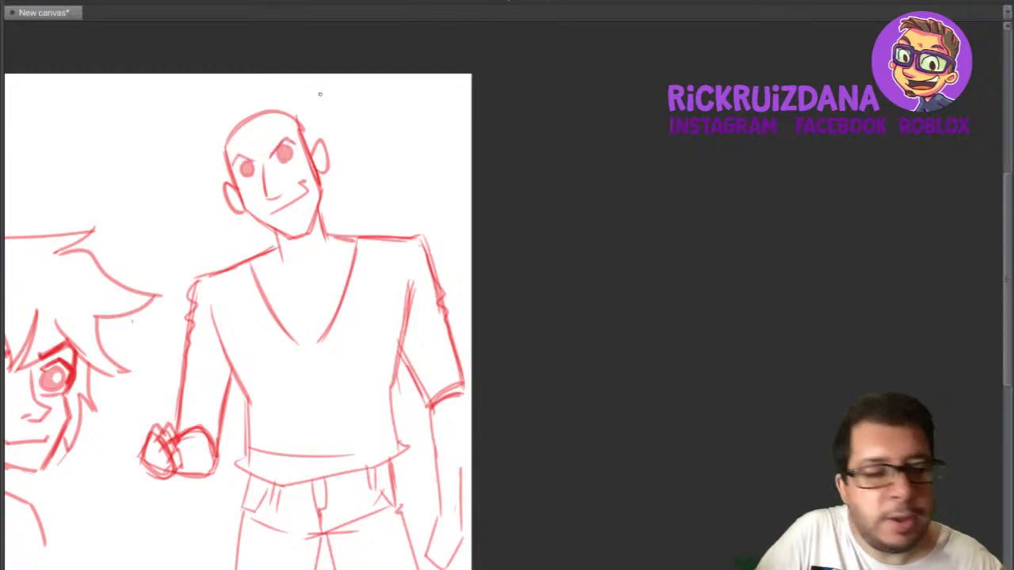
Sketch swept-back hair with a pointed side lock on the bald head and add slanted eyebrows.
scroll(320, 93, up, 1)
mouse_move(299, 119)
mouse_down()
mouse_move(215, 136)
mouse_move(192, 188)
mouse_move(212, 198)
mouse_move(253, 155)
mouse_move(315, 135)
mouse_move(315, 158)
mouse_up()
drag(223, 186, 231, 198)
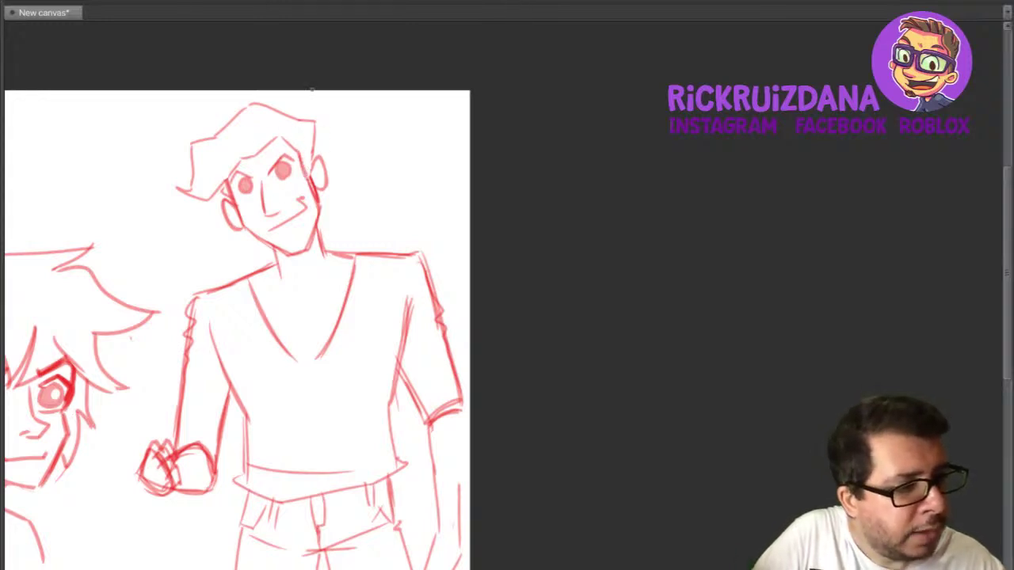
mouse_move(295, 141)
mouse_down()
mouse_move(273, 162)
mouse_move(277, 153)
mouse_move(211, 166)
mouse_move(248, 172)
mouse_move(271, 163)
mouse_up()
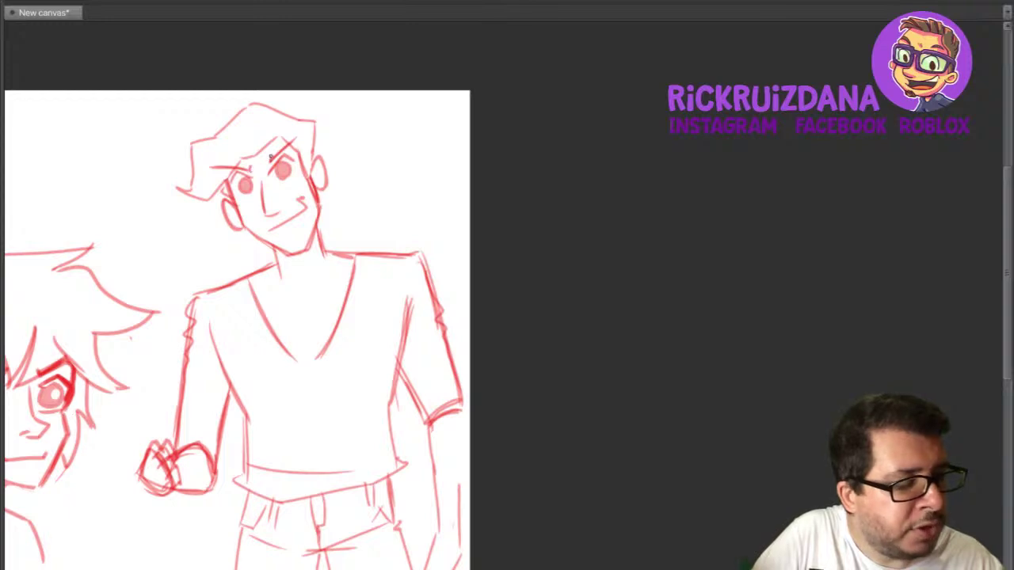
Add fold lines at both armpits of the shirt and a vertical seam between the torso and the lowered arm.
drag(256, 347, 448, 160)
drag(314, 198, 332, 231)
drag(522, 180, 513, 219)
drag(520, 153, 511, 210)
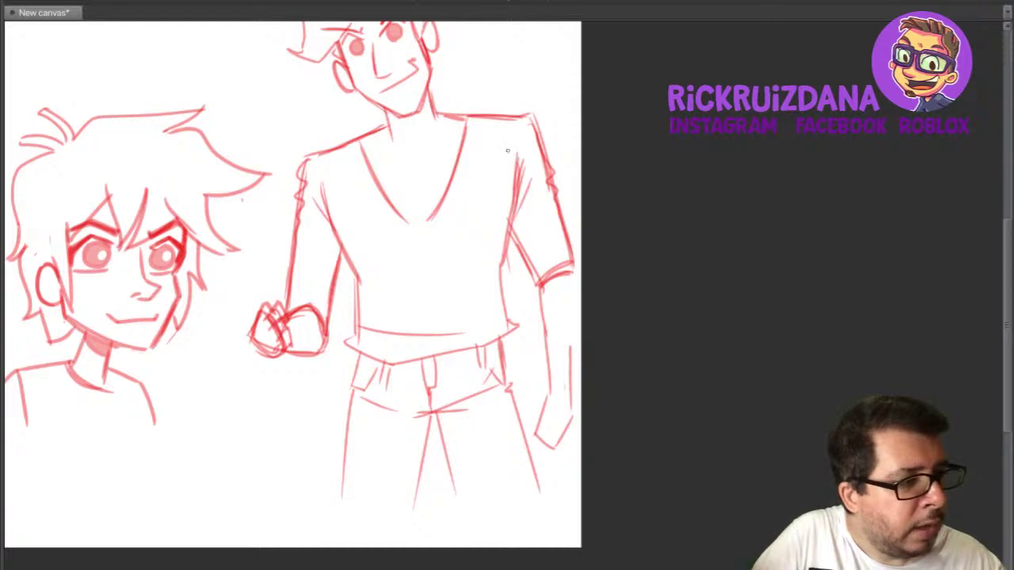
drag(508, 150, 515, 187)
key(ctrl+z)
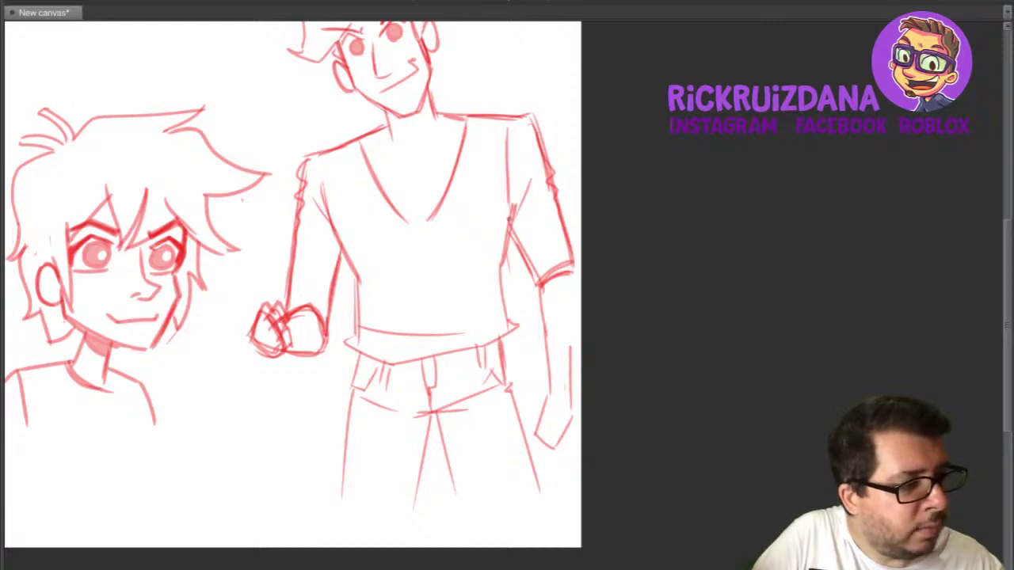
Darken the outlines of the lowered forearm and redraw the sleeve cuff slightly further down the arm.
middle_drag(391, 273, 452, 248)
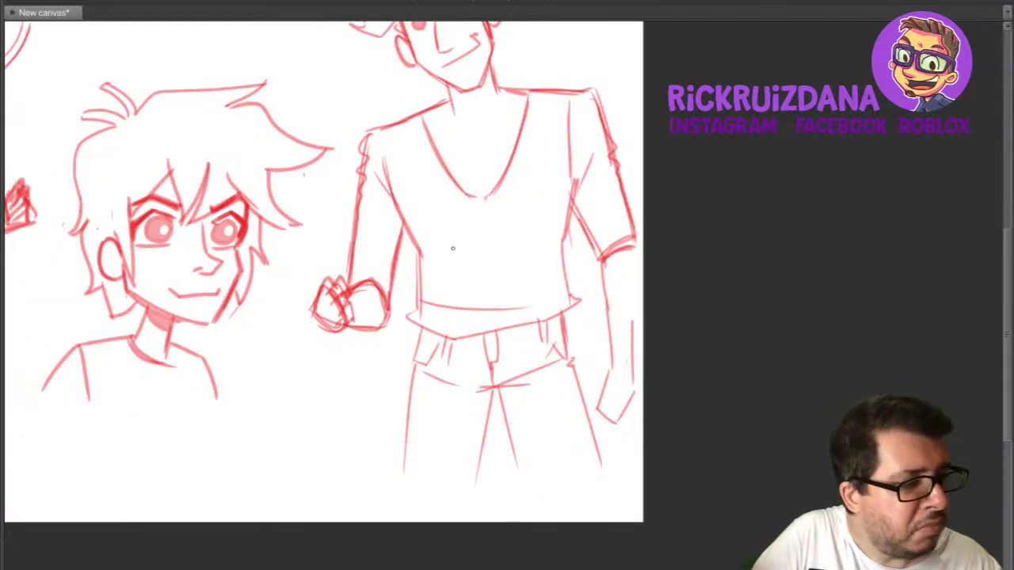
middle_drag(118, 361, 272, 395)
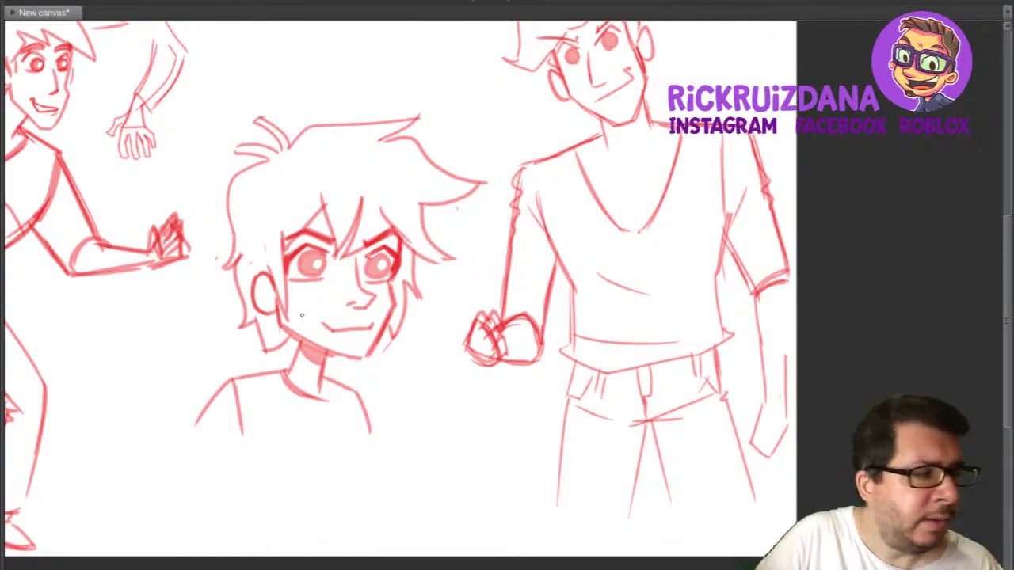
drag(784, 301, 786, 374)
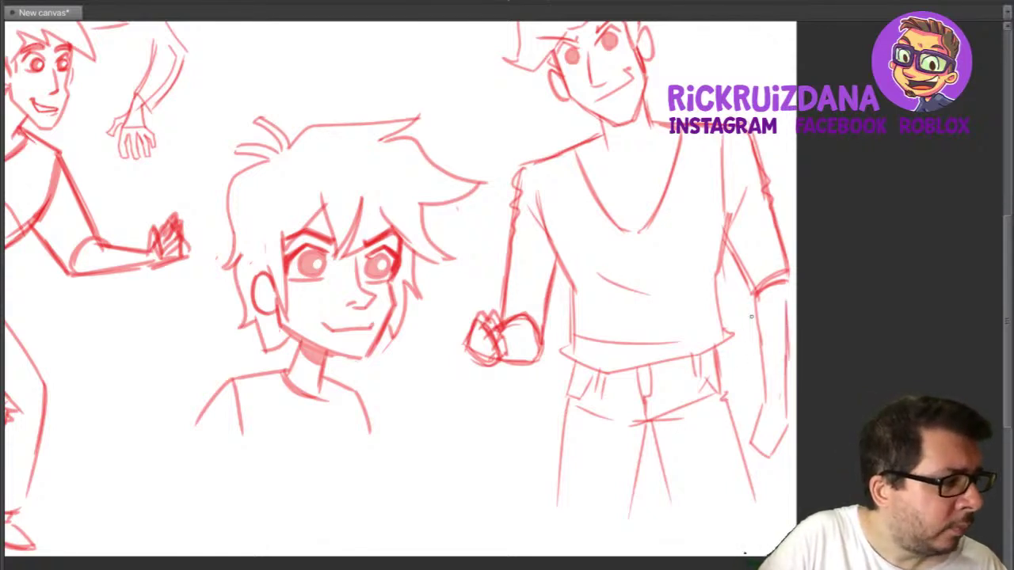
drag(750, 306, 764, 396)
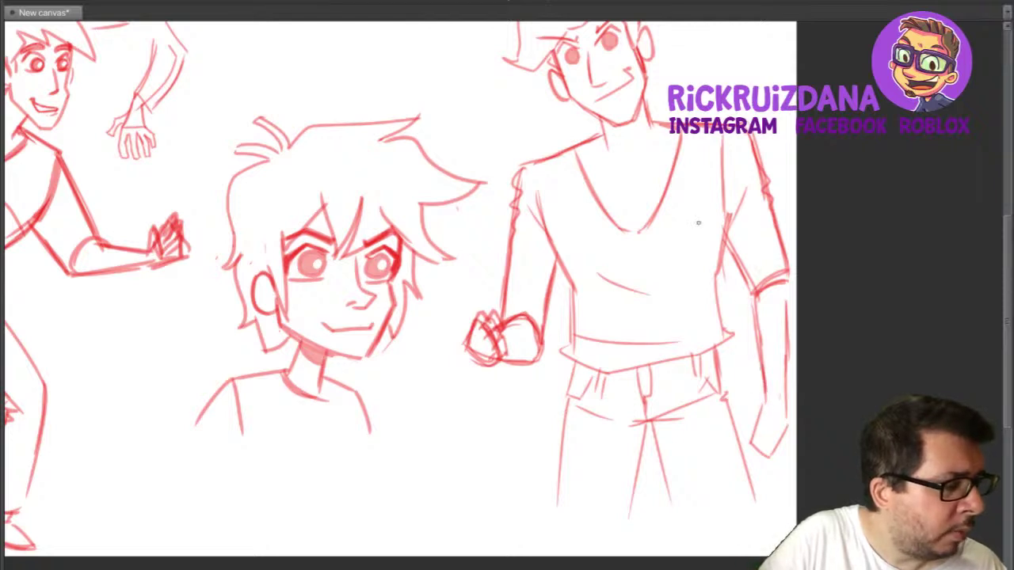
drag(744, 261, 757, 309)
mouse_move(783, 236)
mouse_down()
mouse_move(787, 295)
mouse_move(751, 311)
mouse_move(783, 278)
mouse_up()
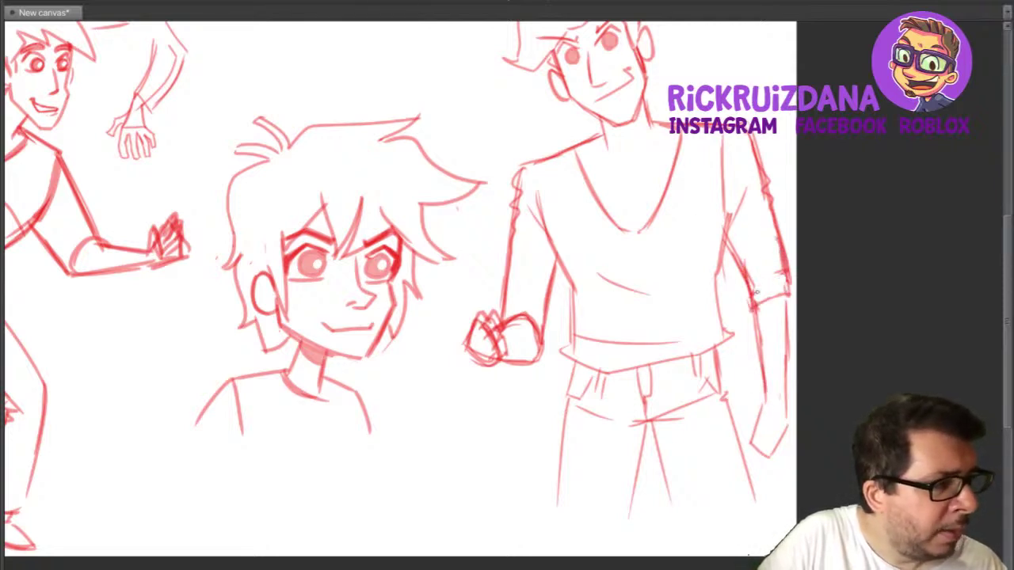
Show the hidden color wheel and layer palettes again.
drag(413, 297, 444, 332)
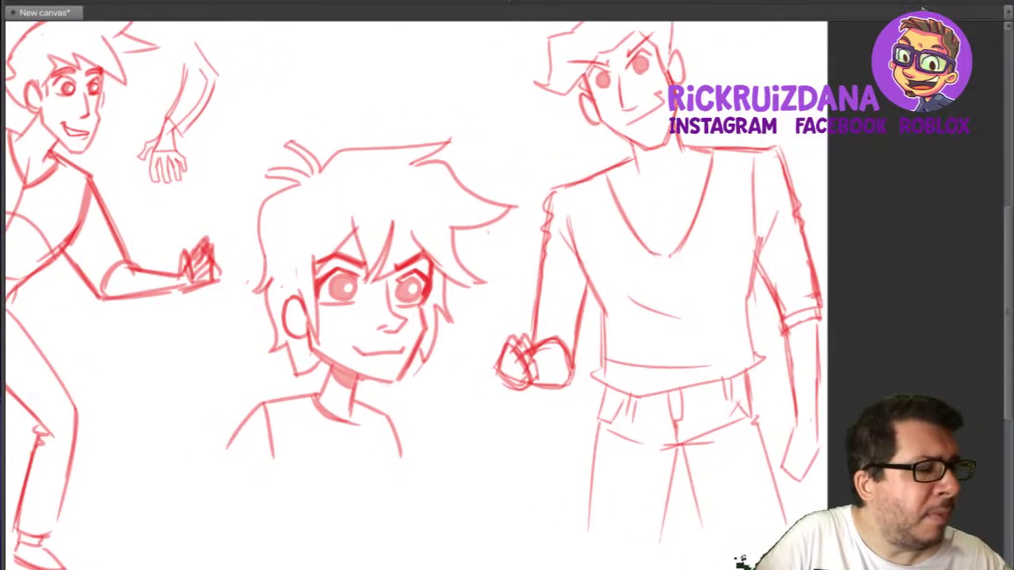
key(Tab)
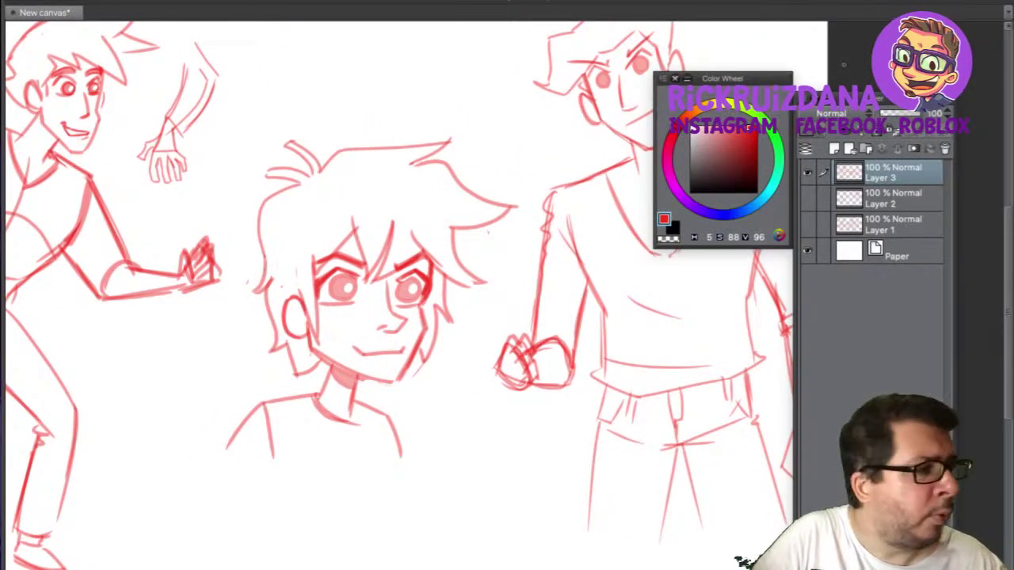
Hide Layer 3, add a new blank layer above it, and hide the color wheel and layer palettes.
click(807, 172)
click(834, 148)
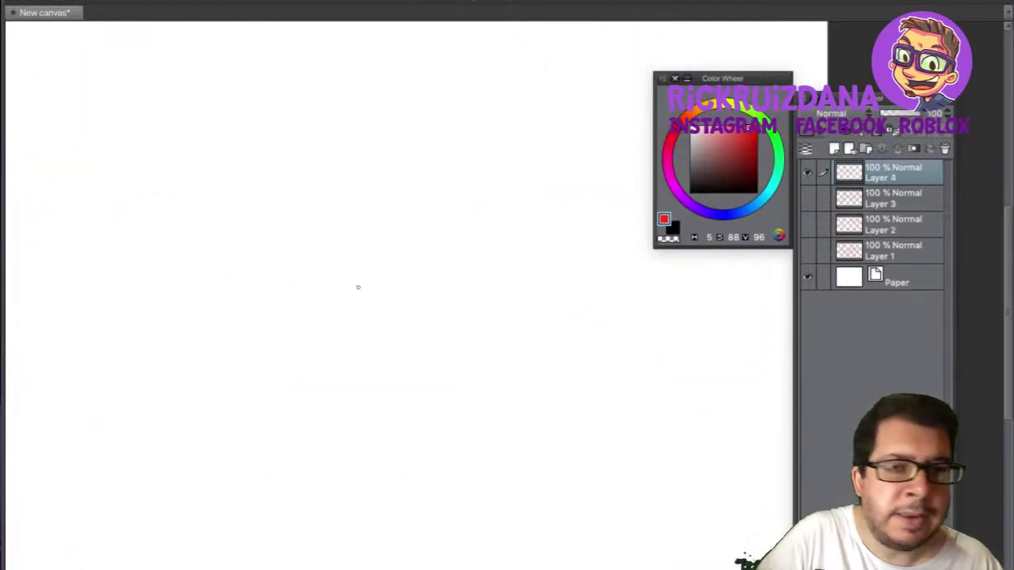
key(Tab)
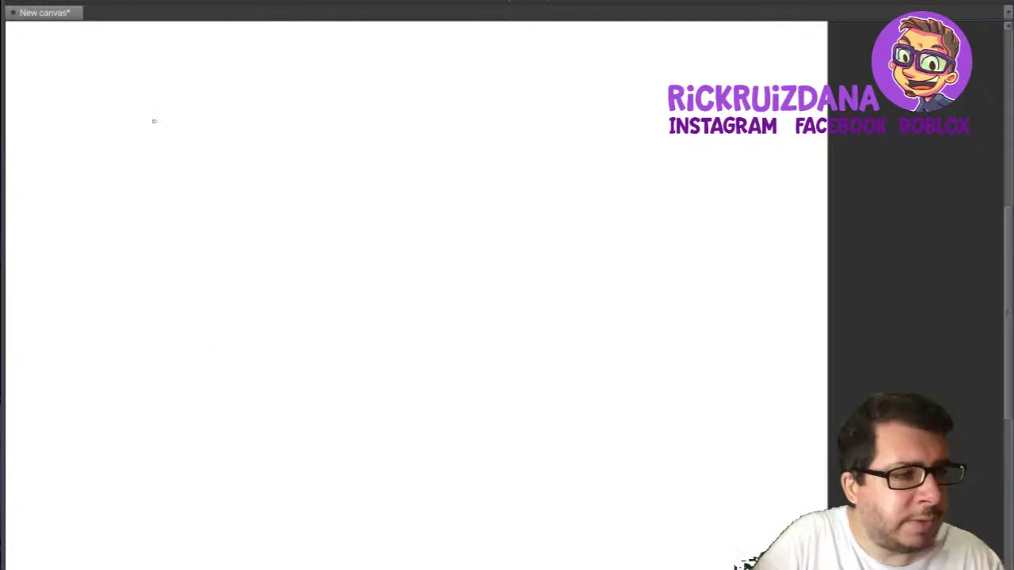
mouse_move(153, 121)
mouse_down()
mouse_move(451, 401)
mouse_move(436, 399)
mouse_up()
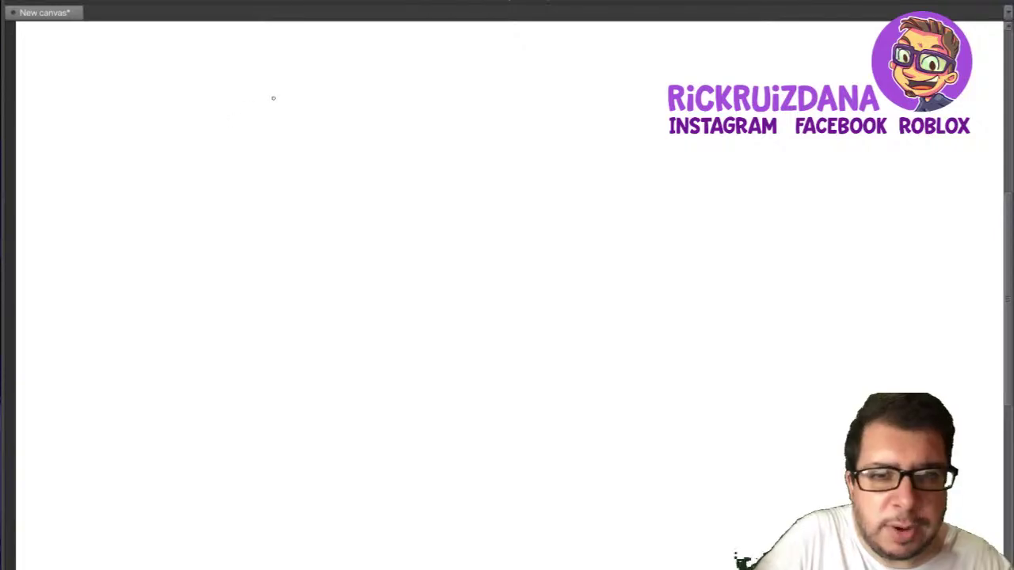
mouse_move(243, 122)
mouse_down()
mouse_move(304, 88)
mouse_move(246, 123)
mouse_move(261, 179)
mouse_move(250, 157)
mouse_move(282, 196)
mouse_move(303, 195)
mouse_move(320, 150)
mouse_up()
mouse_move(244, 114)
mouse_down()
mouse_move(278, 202)
mouse_move(319, 188)
mouse_up()
drag(313, 107, 325, 190)
drag(317, 126, 323, 170)
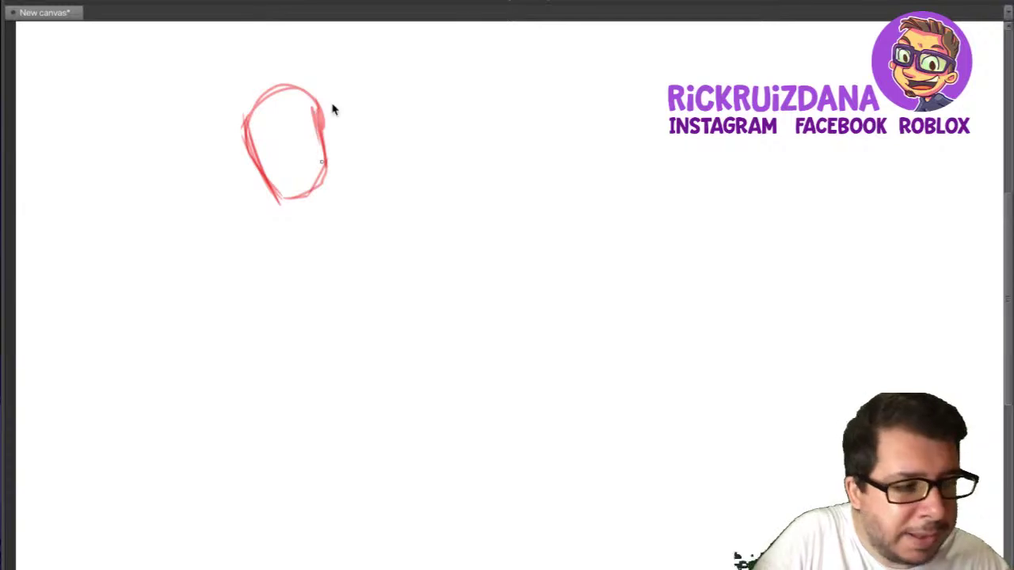
key(Delete)
Sketch a tapered head with a curved crown, straight sides and a narrow flat chin.
drag(261, 117, 339, 101)
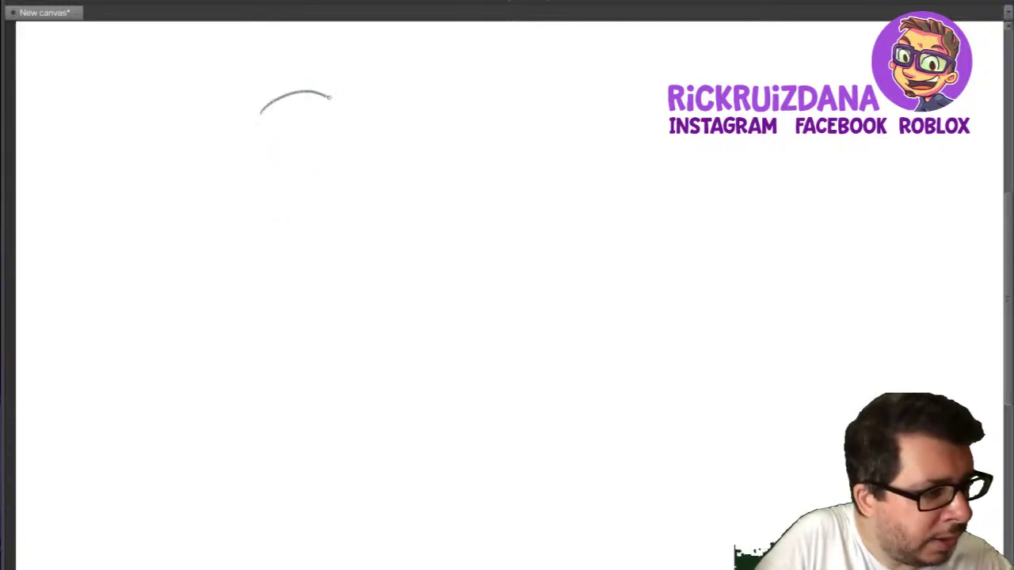
key(ctrl+z)
mouse_move(249, 114)
mouse_down()
mouse_move(287, 95)
mouse_move(343, 101)
mouse_move(279, 222)
mouse_up()
mouse_move(259, 139)
mouse_down()
mouse_move(282, 218)
mouse_move(330, 213)
mouse_up()
drag(338, 111, 333, 210)
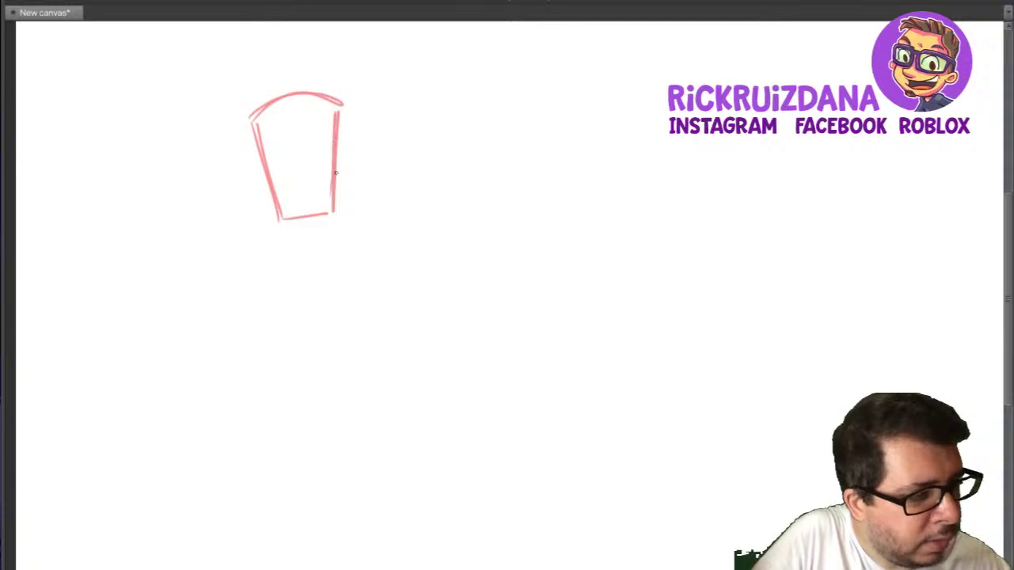
Sketch the neck line, tilted shoulders and a blocky torso that narrows toward its lower edge.
mouse_move(336, 147)
mouse_down()
mouse_move(353, 199)
mouse_move(424, 168)
mouse_up()
drag(279, 212, 249, 223)
drag(251, 228, 349, 342)
drag(428, 171, 437, 306)
drag(426, 182, 434, 309)
mouse_move(252, 224)
mouse_down()
mouse_move(310, 328)
mouse_move(437, 308)
mouse_up()
drag(324, 329, 410, 301)
mouse_move(432, 173)
mouse_down()
mouse_move(430, 285)
mouse_move(425, 199)
mouse_move(445, 253)
mouse_up()
drag(440, 190, 444, 298)
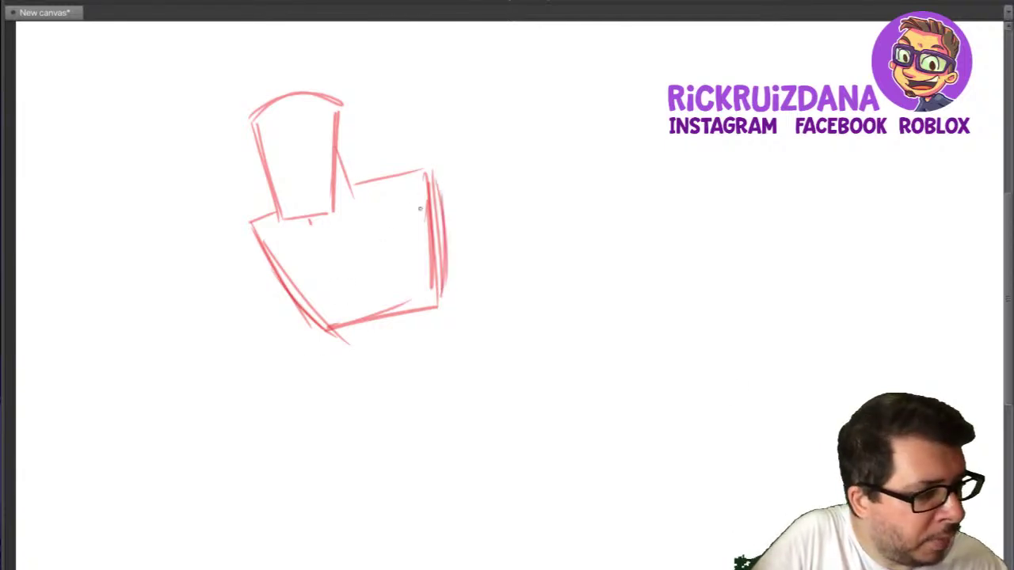
Add an angular side plane below the higher shoulder and darken both side edges of the torso.
drag(422, 171, 405, 229)
mouse_move(409, 220)
mouse_down()
mouse_move(434, 273)
mouse_move(437, 315)
mouse_move(427, 309)
mouse_up()
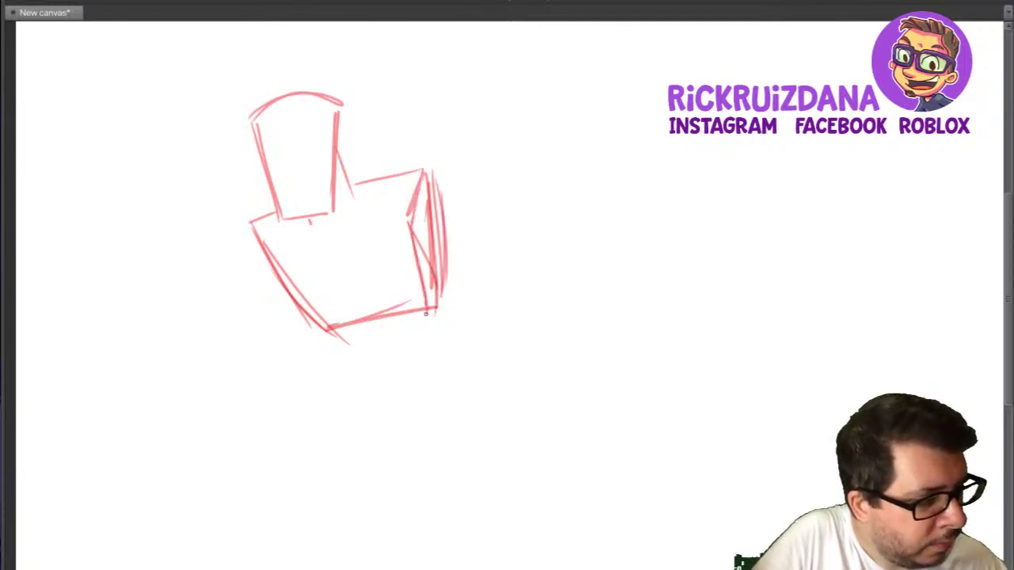
drag(426, 179, 445, 307)
drag(407, 217, 431, 314)
drag(253, 231, 295, 299)
Extend the torso downward with a short waist section closed by a curved lower edge.
drag(327, 331, 340, 371)
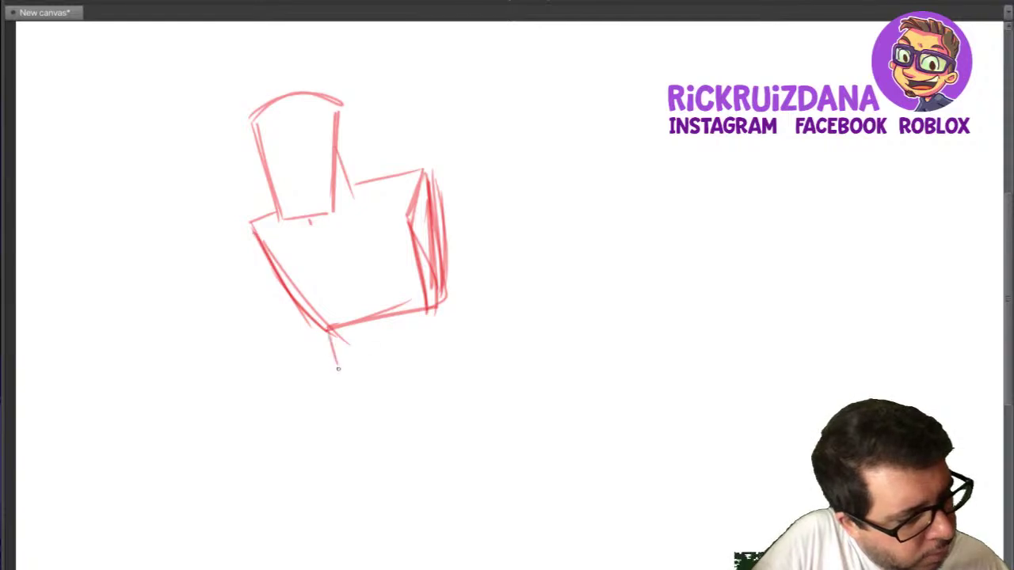
drag(440, 284, 440, 342)
mouse_move(324, 325)
mouse_down()
mouse_move(331, 358)
mouse_move(393, 365)
mouse_move(447, 347)
mouse_up()
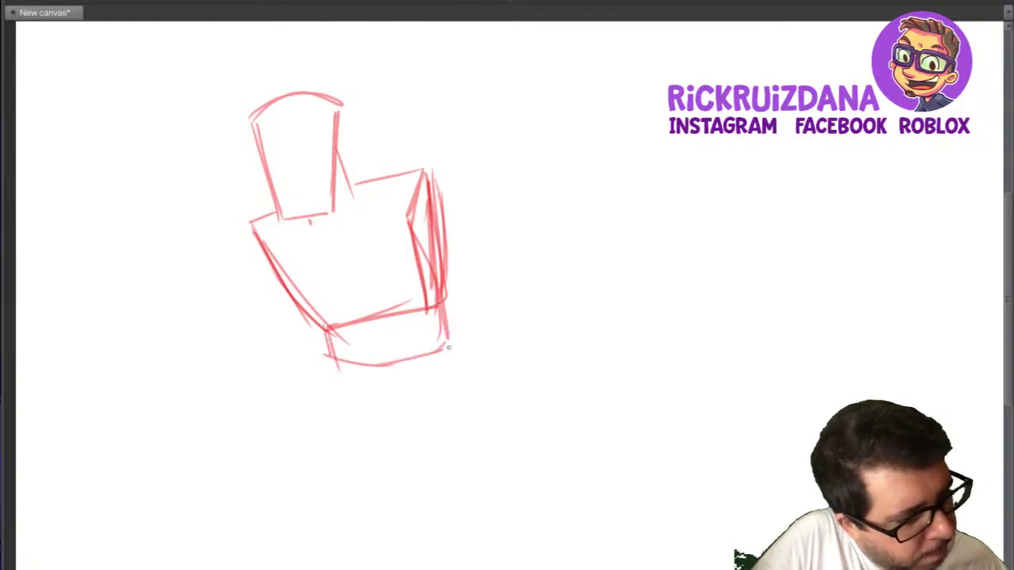
Draw the face with a vertical center line, an eye line, a pointed nose, a short mouth and arched eyes with pupils.
drag(289, 101, 299, 212)
key(ctrl+z)
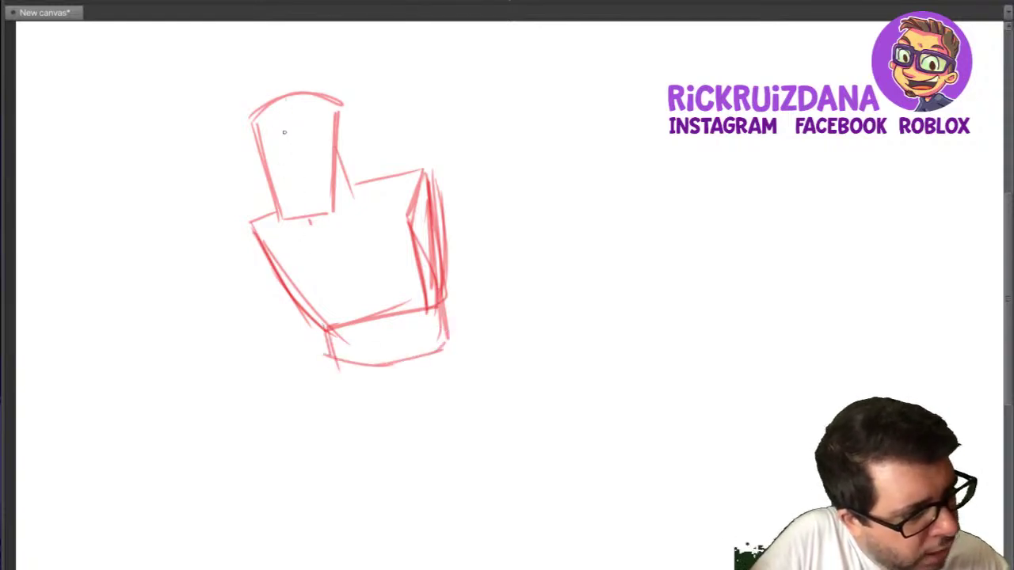
drag(288, 103, 297, 207)
mouse_move(263, 161)
mouse_down()
mouse_move(326, 153)
mouse_move(290, 161)
mouse_move(287, 182)
mouse_move(328, 204)
mouse_up()
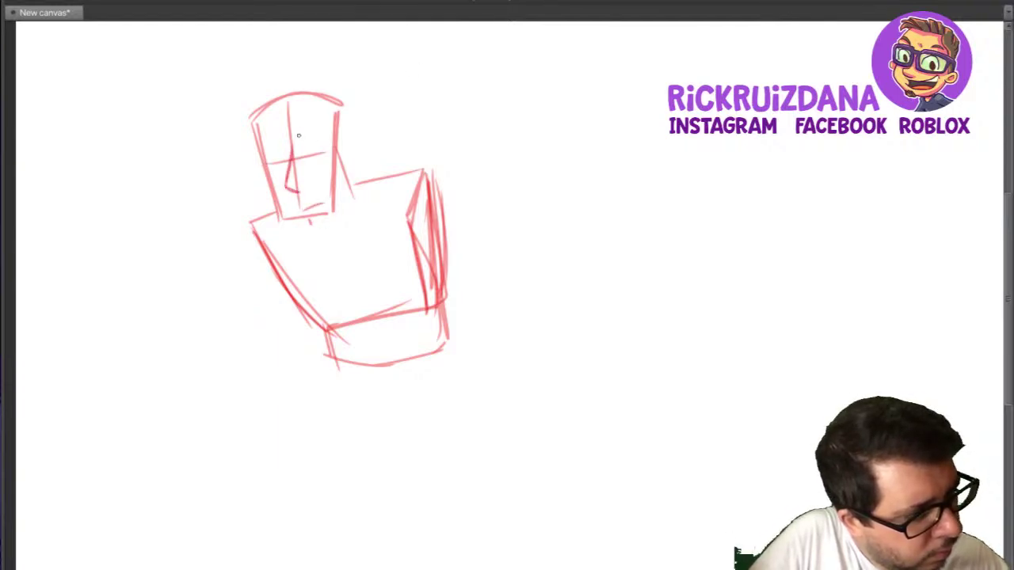
mouse_move(299, 143)
mouse_down()
mouse_move(313, 121)
mouse_move(324, 144)
mouse_up()
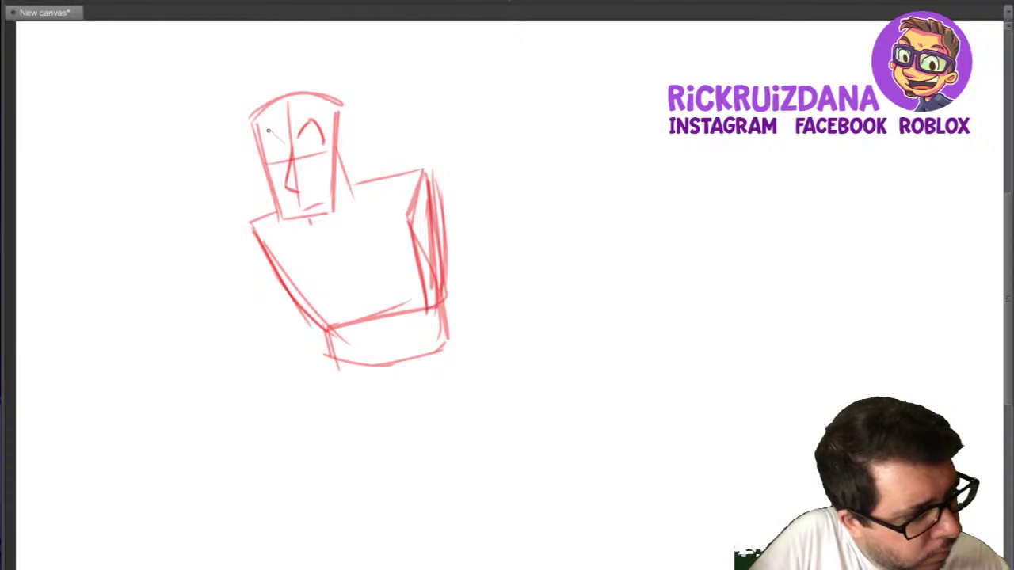
mouse_move(264, 150)
mouse_down()
mouse_move(318, 141)
mouse_move(281, 149)
mouse_move(345, 178)
mouse_up()
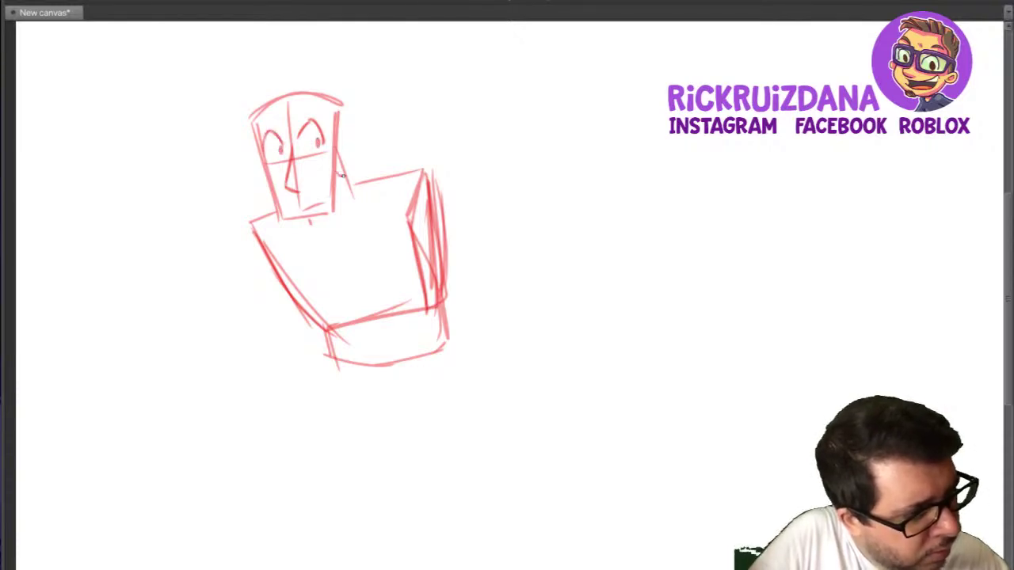
Add an ear on each side of the head and short beard stubble around the chin and jaw.
drag(336, 140, 343, 168)
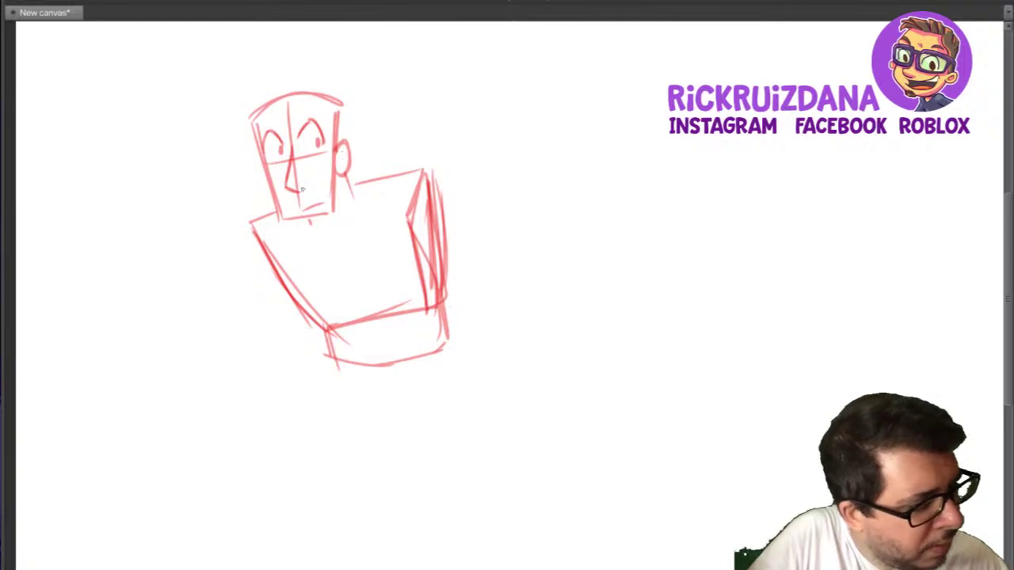
mouse_move(306, 205)
mouse_down()
mouse_move(321, 209)
mouse_move(284, 211)
mouse_move(298, 222)
mouse_move(324, 214)
mouse_move(332, 196)
mouse_up()
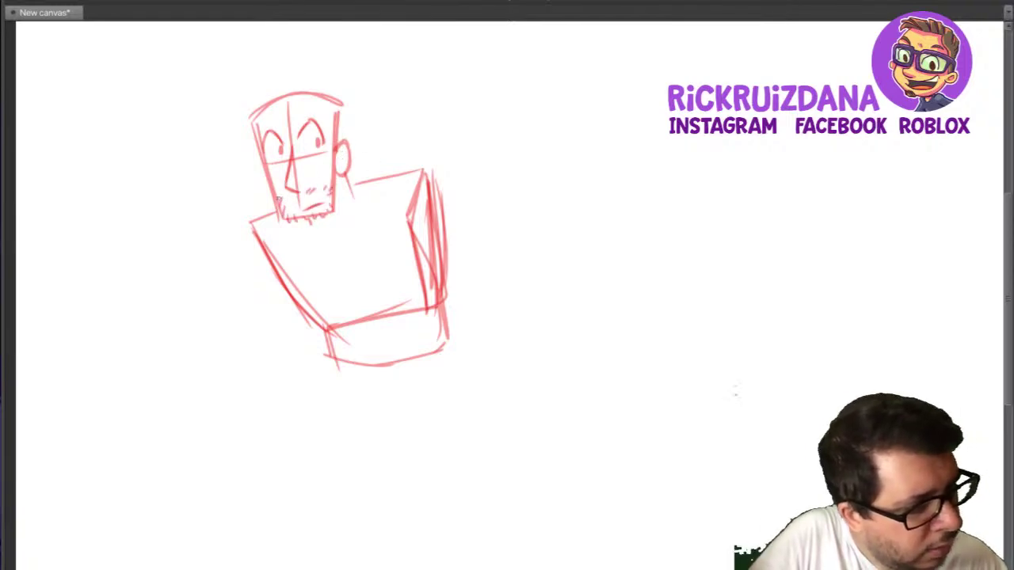
drag(264, 155, 266, 187)
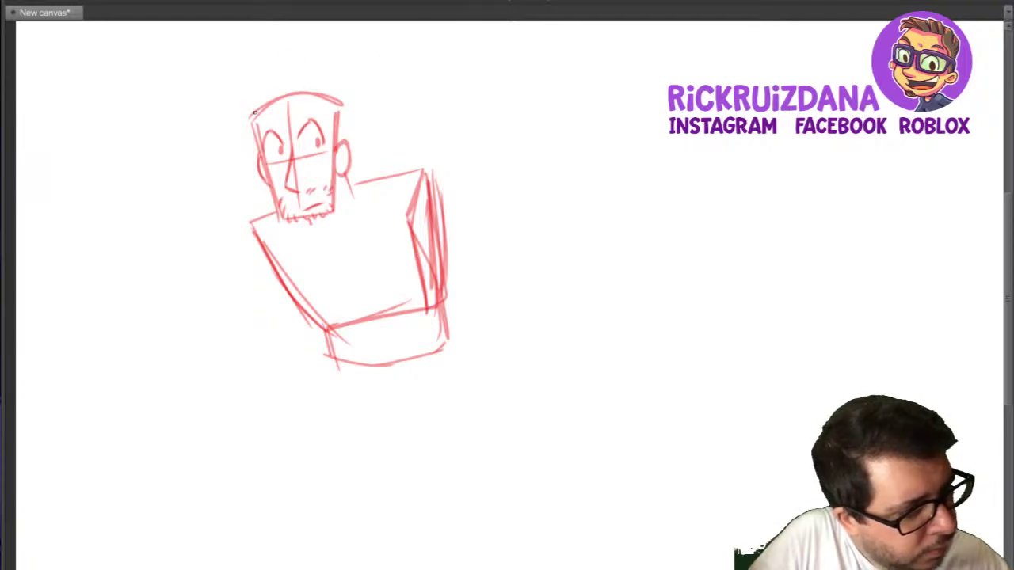
Sketch swept hair with spiky bangs and a raised tuft at the back, and add eyebrows above the eyes.
drag(256, 100, 231, 157)
mouse_move(290, 108)
mouse_down()
mouse_move(236, 155)
mouse_move(334, 117)
mouse_up()
drag(336, 116, 334, 150)
mouse_move(349, 97)
mouse_down()
mouse_move(341, 56)
mouse_move(335, 86)
mouse_move(228, 83)
mouse_move(247, 100)
mouse_move(226, 90)
mouse_move(220, 146)
mouse_up()
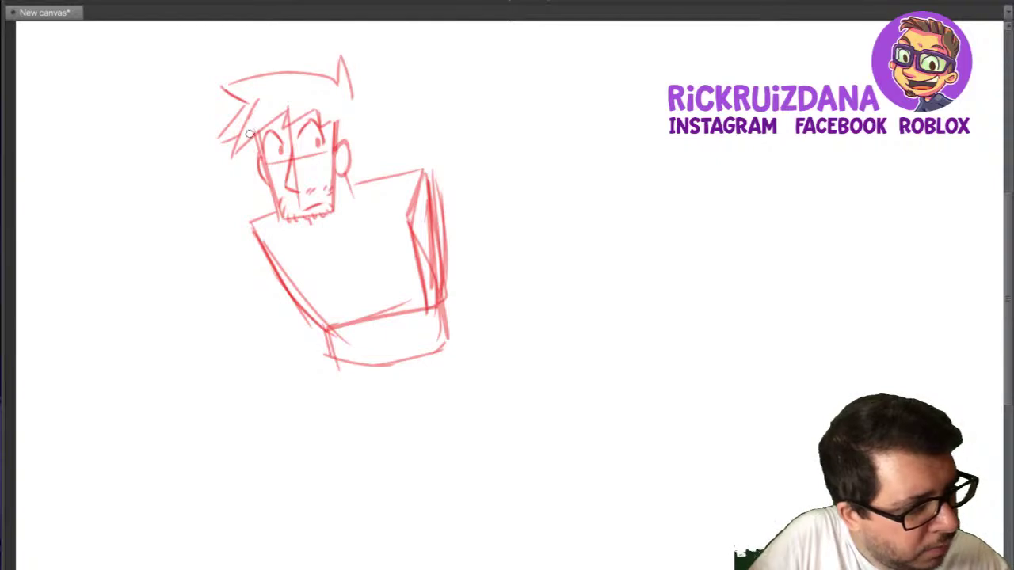
mouse_move(261, 138)
mouse_down()
mouse_move(255, 160)
mouse_move(276, 126)
mouse_up()
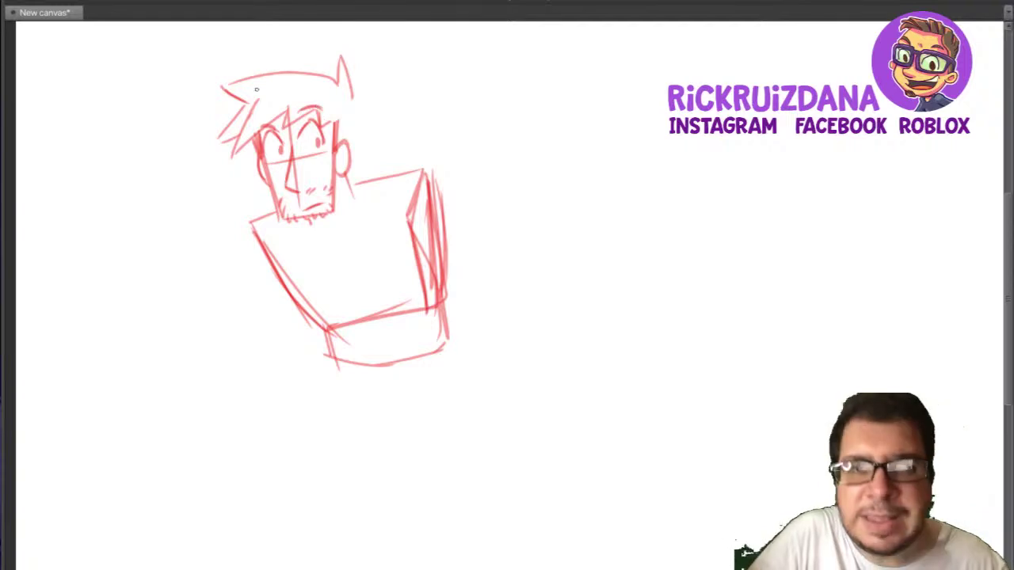
drag(353, 104, 358, 125)
Draw a deep V-neckline on the chest with a folded collar flap beside the neck.
drag(298, 221, 337, 254)
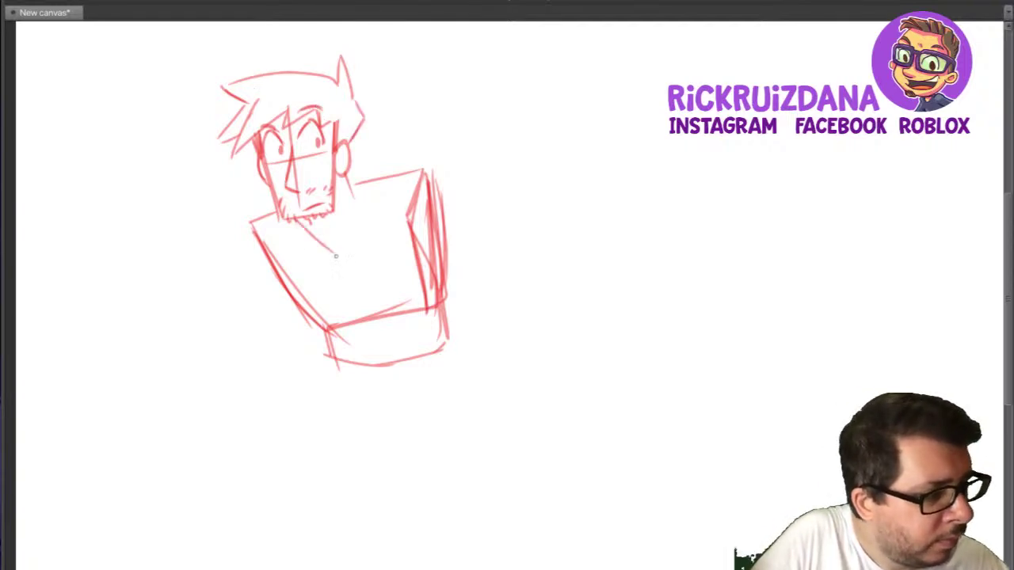
drag(361, 184, 342, 255)
drag(353, 175, 385, 184)
drag(385, 186, 354, 214)
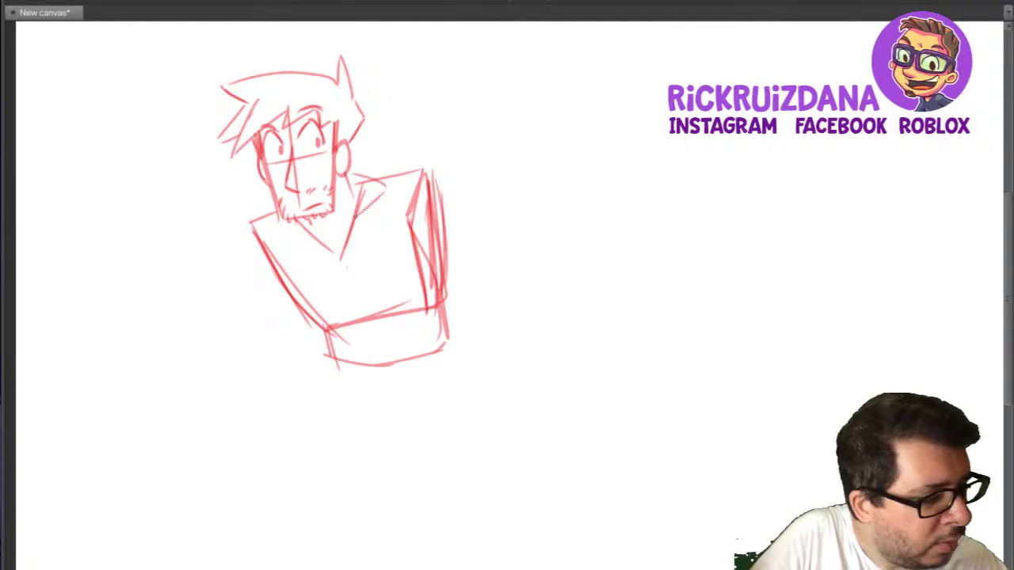
Sketch an arm from the lower shoulder, bent at the elbow, with the forearm reaching outward to a hand with upturned fingers.
mouse_move(289, 305)
mouse_down()
mouse_move(241, 297)
mouse_move(317, 289)
mouse_up()
drag(279, 209, 247, 299)
drag(311, 274, 255, 340)
mouse_move(278, 212)
mouse_down()
mouse_move(239, 303)
mouse_move(255, 341)
mouse_up()
mouse_move(226, 304)
mouse_down()
mouse_move(260, 324)
mouse_move(171, 331)
mouse_up()
mouse_move(208, 322)
mouse_down()
mouse_move(232, 307)
mouse_move(192, 323)
mouse_move(176, 281)
mouse_move(164, 338)
mouse_move(188, 320)
mouse_move(180, 326)
mouse_move(187, 295)
mouse_move(172, 294)
mouse_move(197, 321)
mouse_up()
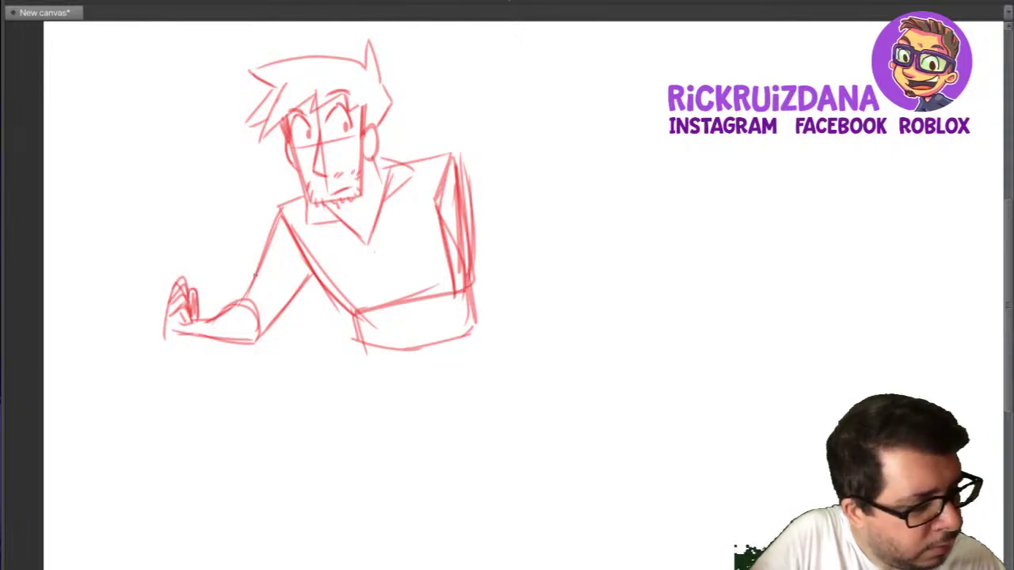
Darken the outer edge of the reaching upper arm and add small bumpy folds along it.
drag(305, 353, 252, 351)
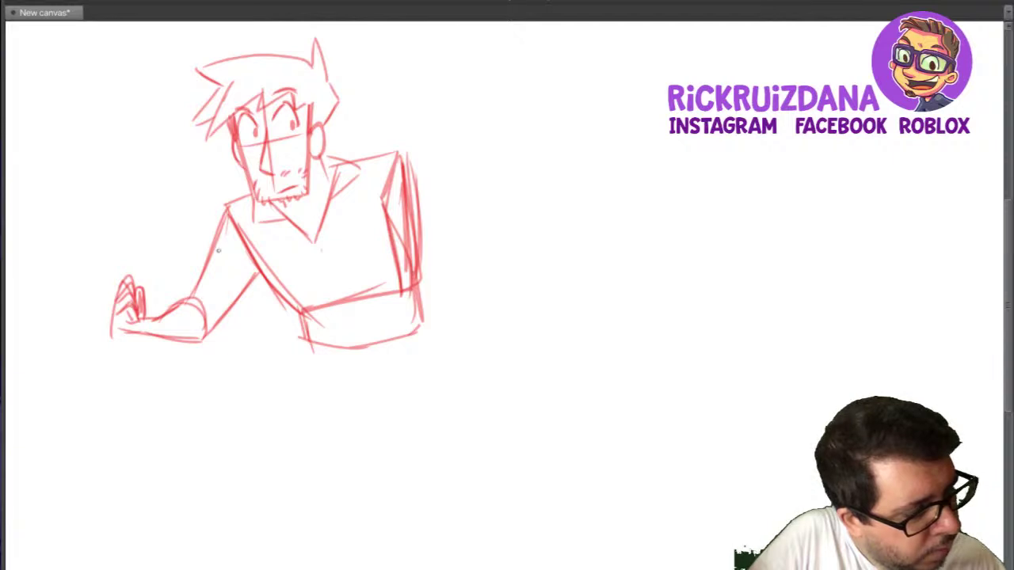
drag(231, 208, 188, 302)
drag(246, 290, 219, 320)
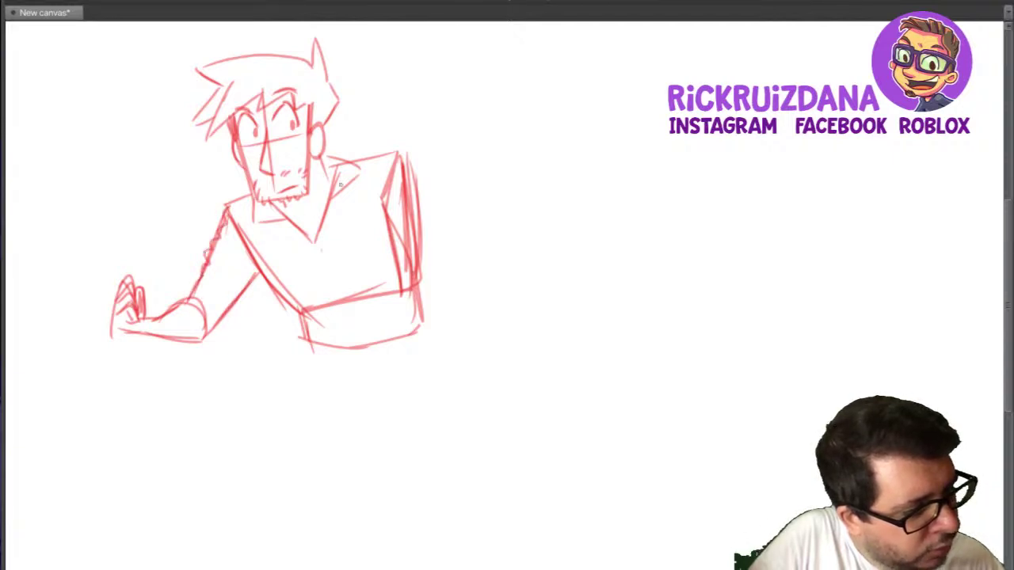
Erase the outermost lines along the torso's side and sketch the other arm extended sideways with its forearm raised.
drag(406, 155, 385, 165)
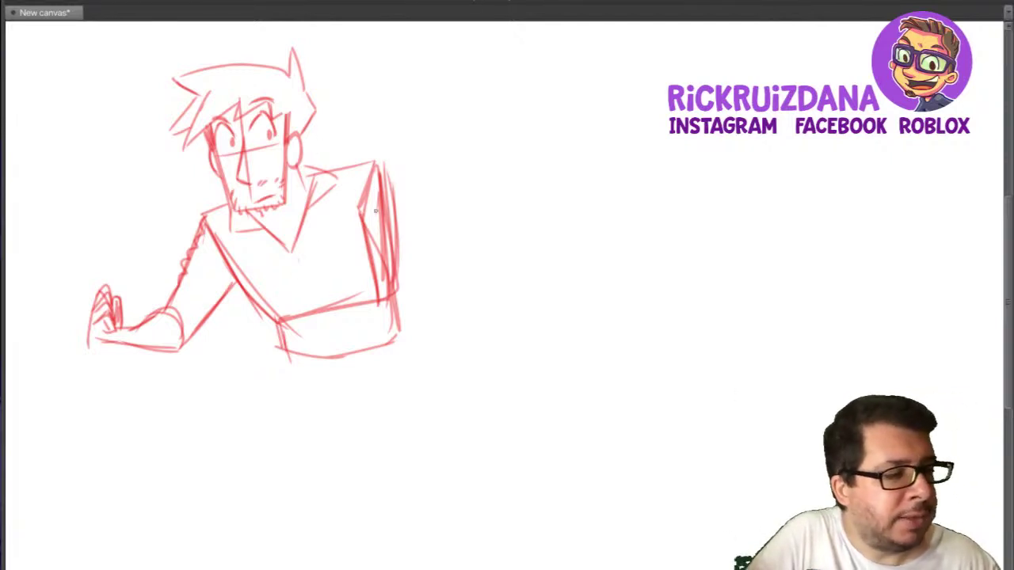
mouse_move(394, 198)
mouse_down()
mouse_move(397, 317)
mouse_move(383, 188)
mouse_move(467, 199)
mouse_up()
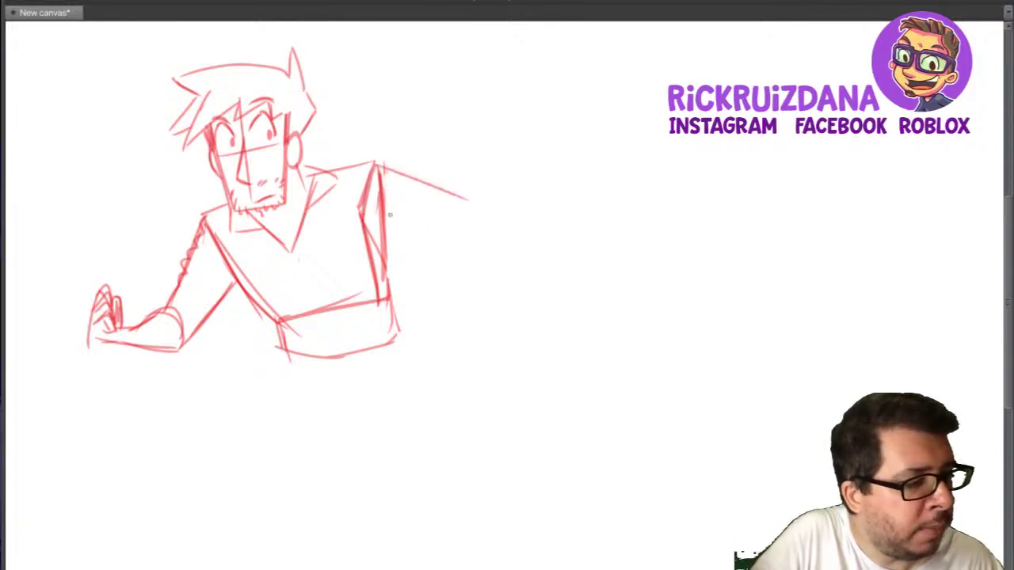
drag(364, 230, 467, 232)
mouse_move(456, 193)
mouse_down()
mouse_move(466, 236)
mouse_move(447, 152)
mouse_move(475, 215)
mouse_move(451, 173)
mouse_move(433, 212)
mouse_move(474, 231)
mouse_up()
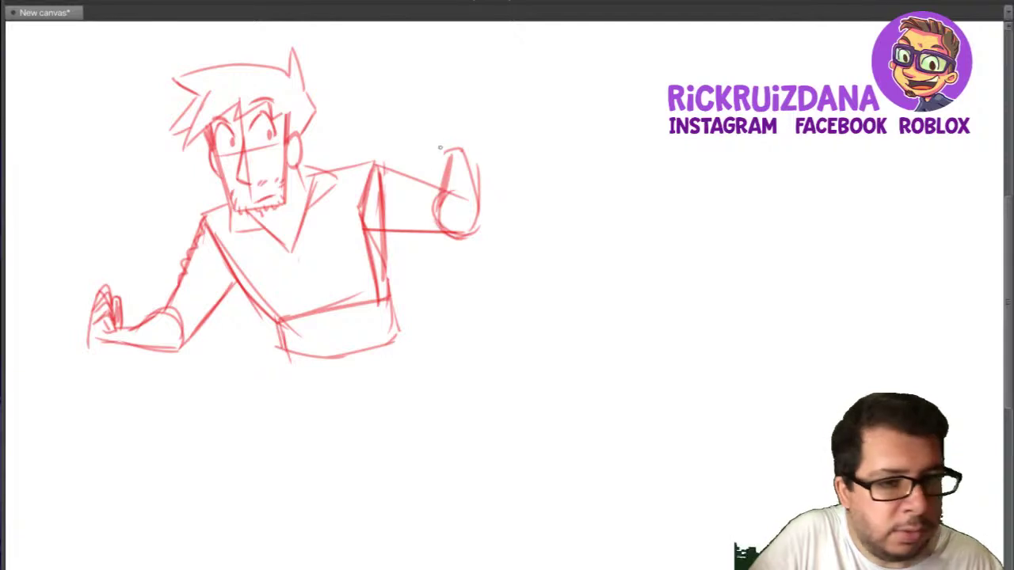
Draw an open hand with spread fingers on the raised forearm and clean up the overlapping lines at the elbow.
mouse_move(435, 127)
mouse_down()
mouse_move(467, 148)
mouse_move(446, 154)
mouse_move(458, 127)
mouse_up()
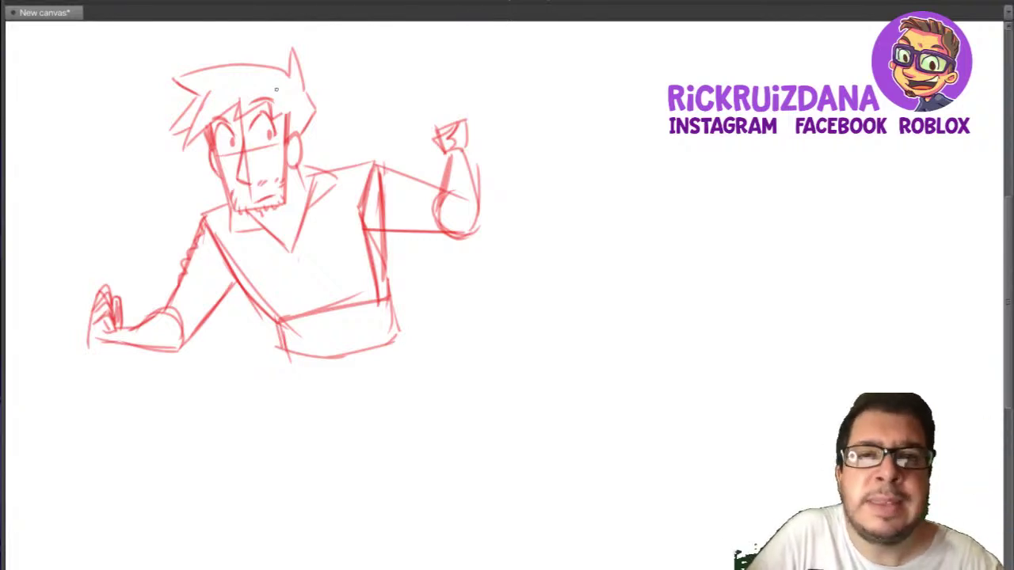
mouse_move(433, 127)
mouse_down()
mouse_move(435, 96)
mouse_move(444, 127)
mouse_move(465, 89)
mouse_move(456, 118)
mouse_move(474, 98)
mouse_move(465, 115)
mouse_move(483, 111)
mouse_move(467, 134)
mouse_up()
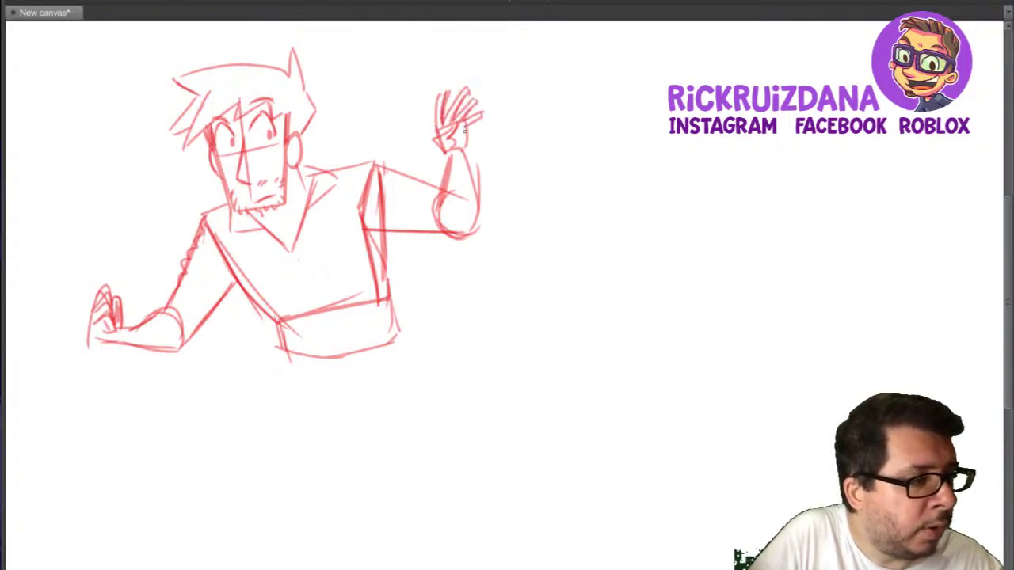
mouse_move(473, 186)
mouse_down()
mouse_move(480, 164)
mouse_move(445, 198)
mouse_move(448, 178)
mouse_move(459, 202)
mouse_move(450, 153)
mouse_move(434, 214)
mouse_move(454, 150)
mouse_move(453, 198)
mouse_move(443, 158)
mouse_move(456, 231)
mouse_move(478, 215)
mouse_up()
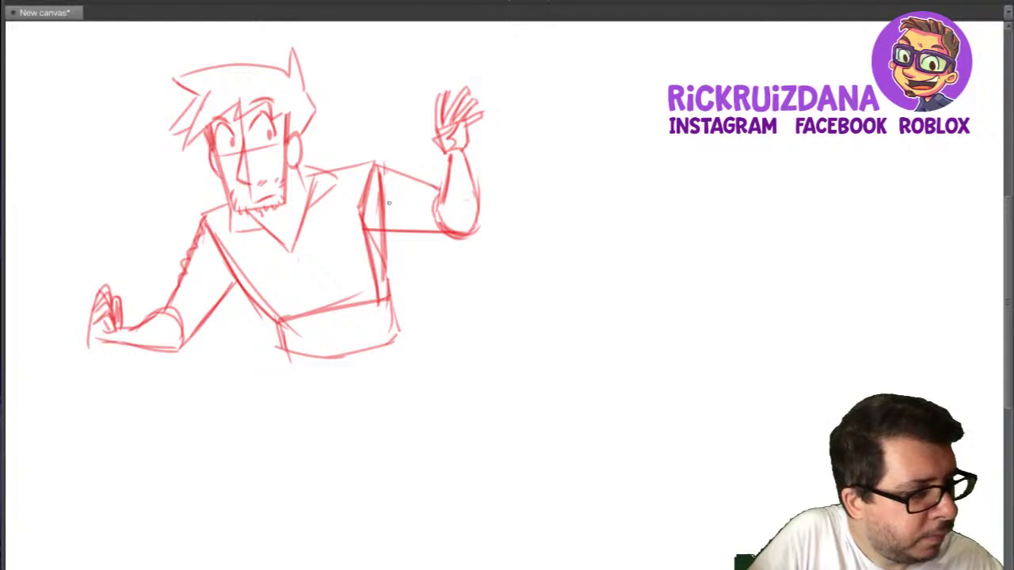
Erase the construction lines between torso and raised arm, and add fold lines at the armpit and the waist.
mouse_move(389, 203)
mouse_down()
mouse_move(378, 183)
mouse_move(363, 223)
mouse_move(377, 292)
mouse_up()
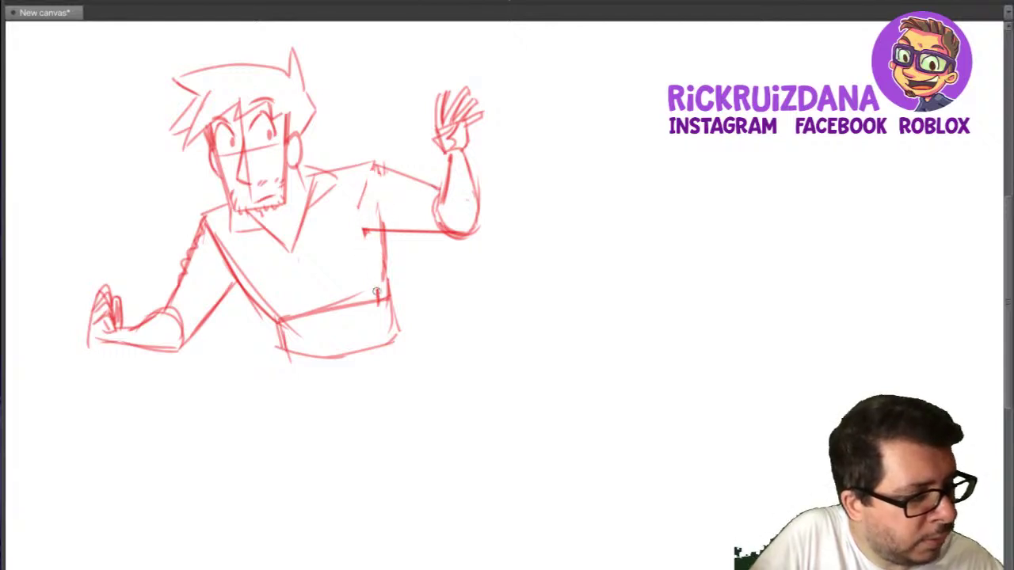
mouse_move(369, 251)
mouse_down()
mouse_move(369, 217)
mouse_move(356, 251)
mouse_up()
drag(287, 290, 270, 295)
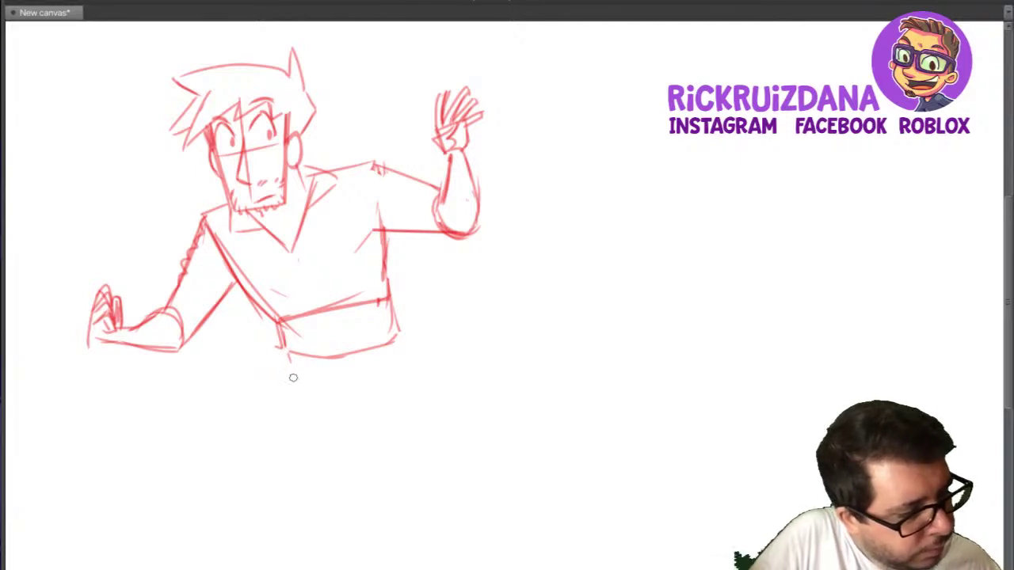
Sketch the top of the trousers below the waist with hip sides, a crotch line, a fly and curved leg openings.
drag(319, 389, 374, 388)
drag(286, 349, 277, 383)
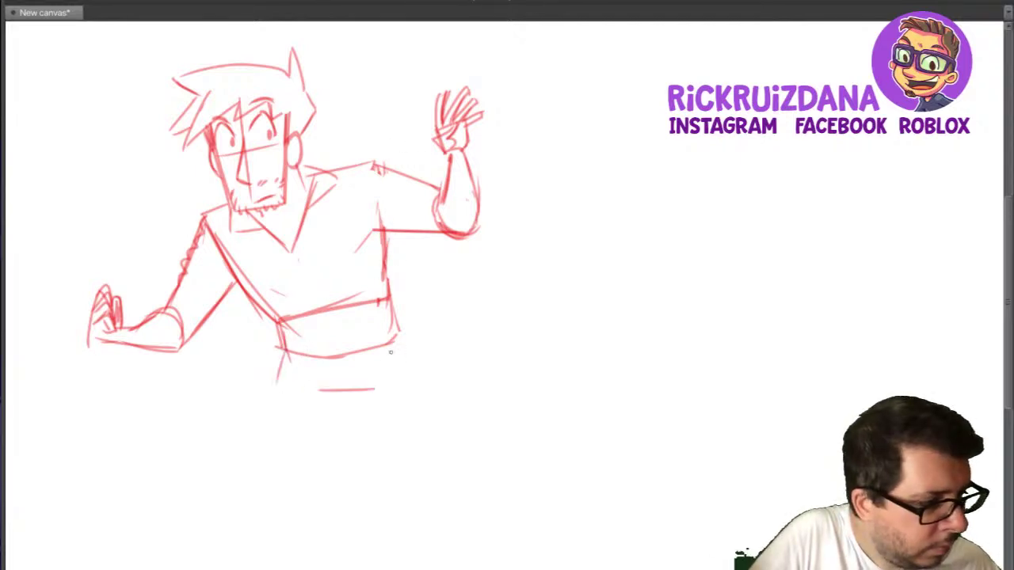
drag(402, 336, 401, 361)
mouse_move(338, 356)
mouse_down()
mouse_move(339, 386)
mouse_move(355, 379)
mouse_up()
drag(353, 354, 353, 383)
drag(291, 368, 316, 388)
drag(401, 362, 383, 387)
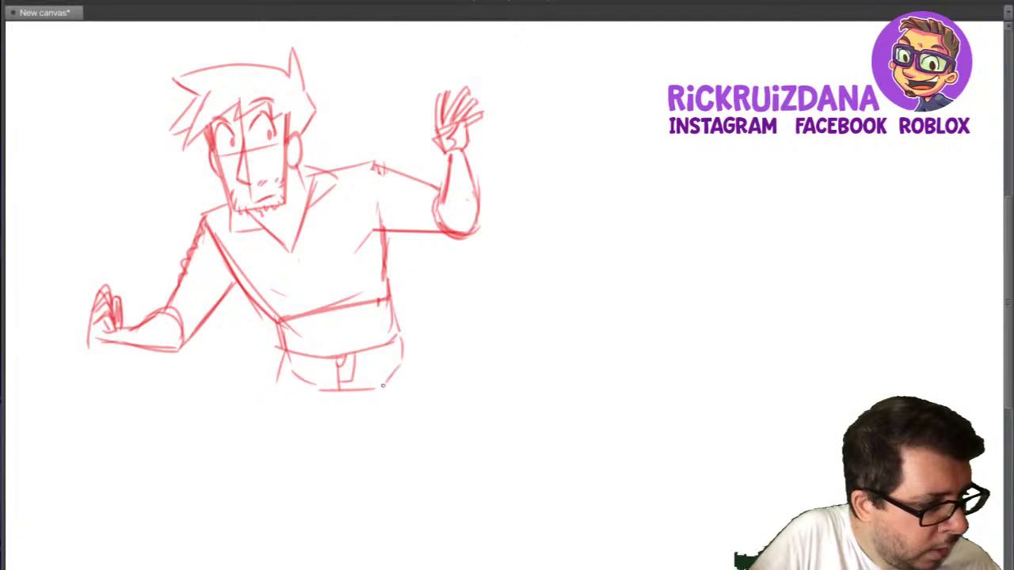
key(super+space)
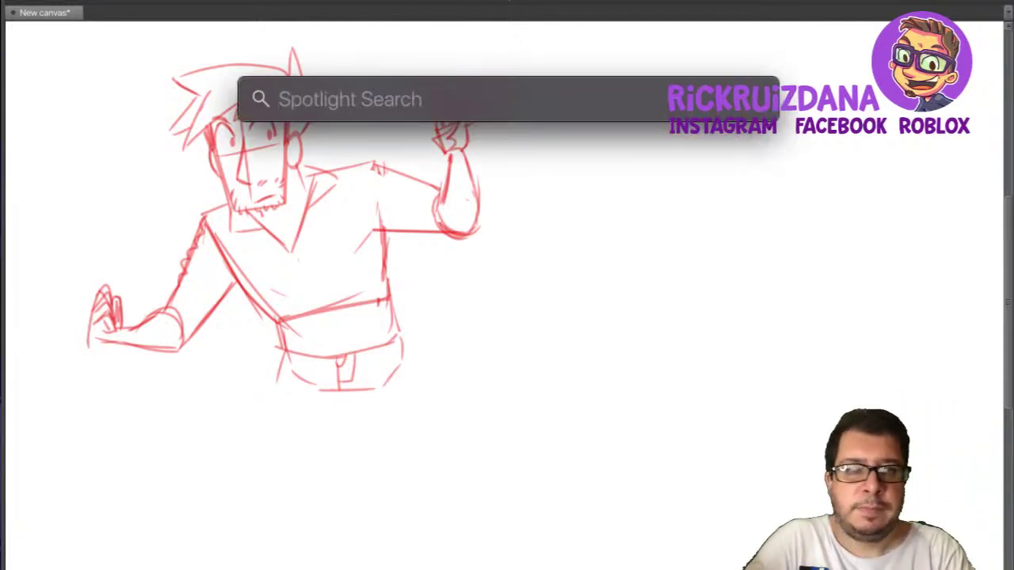
Switch to Blender, show its splash screen and close it again.
key(Escape)
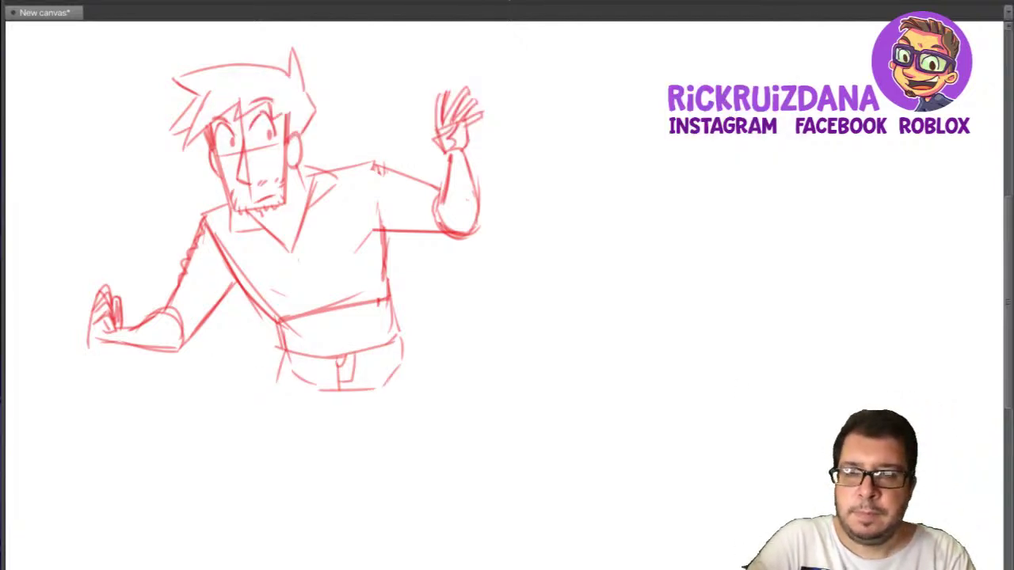
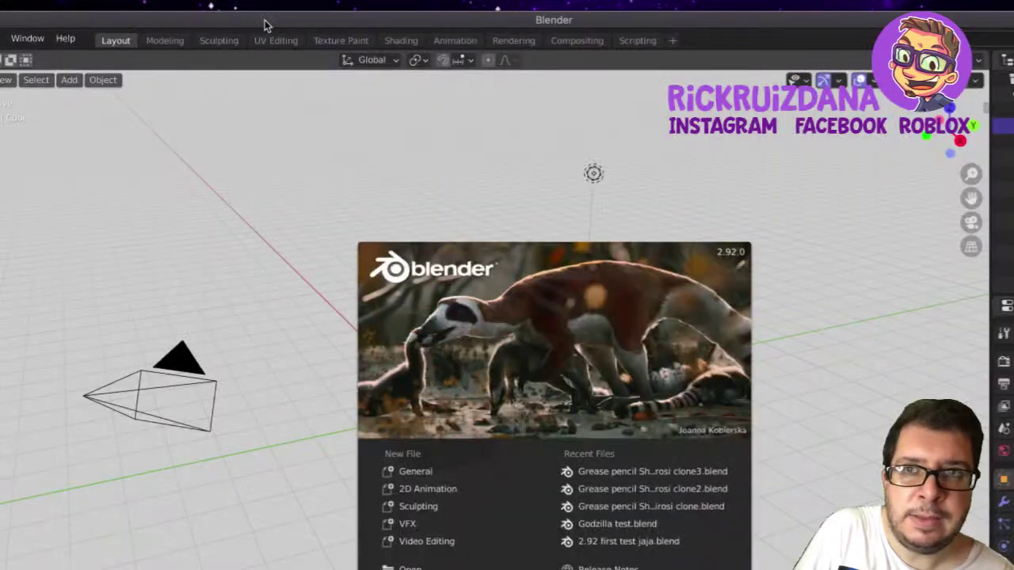
click(264, 22)
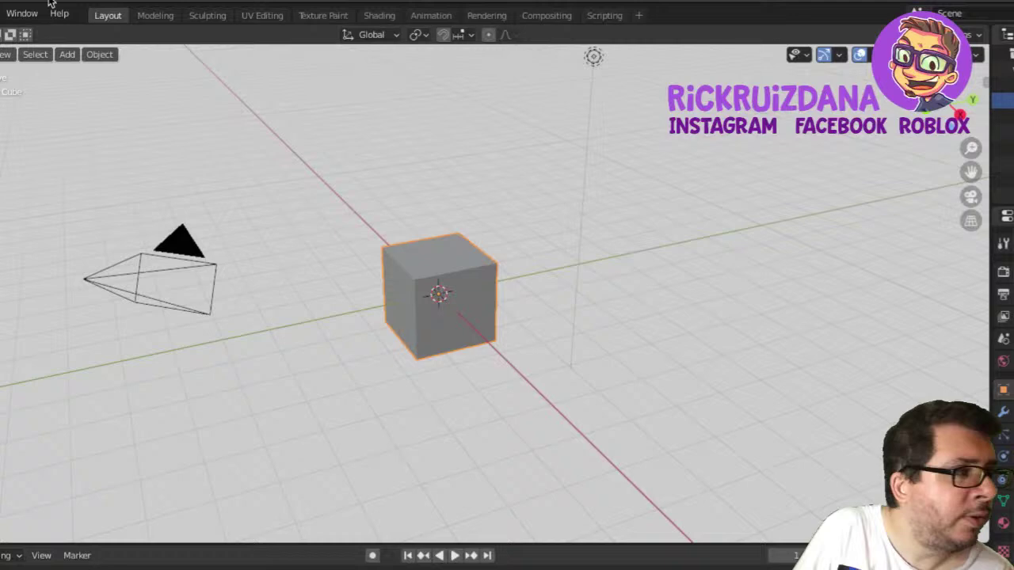
click(15, 14)
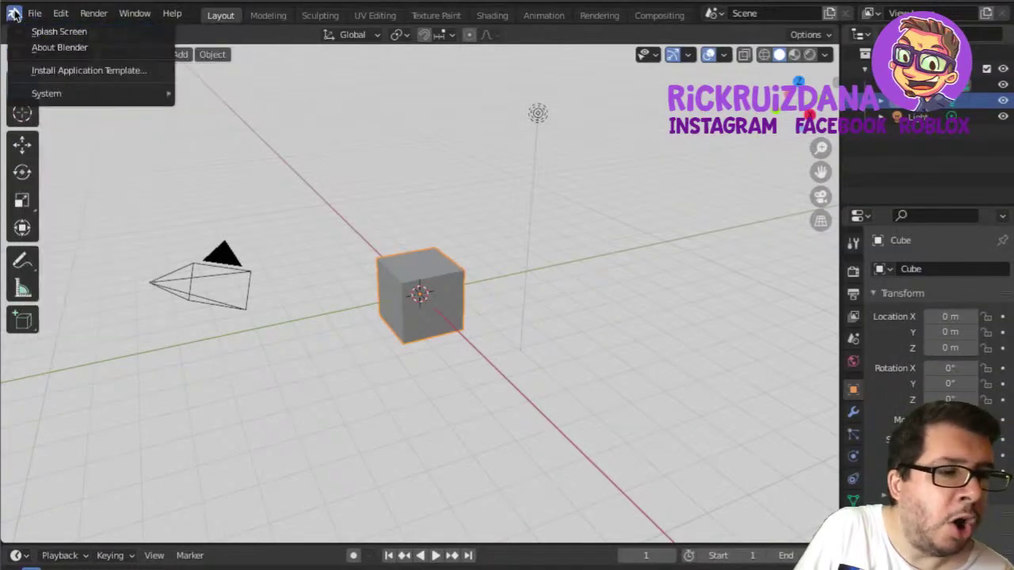
click(37, 32)
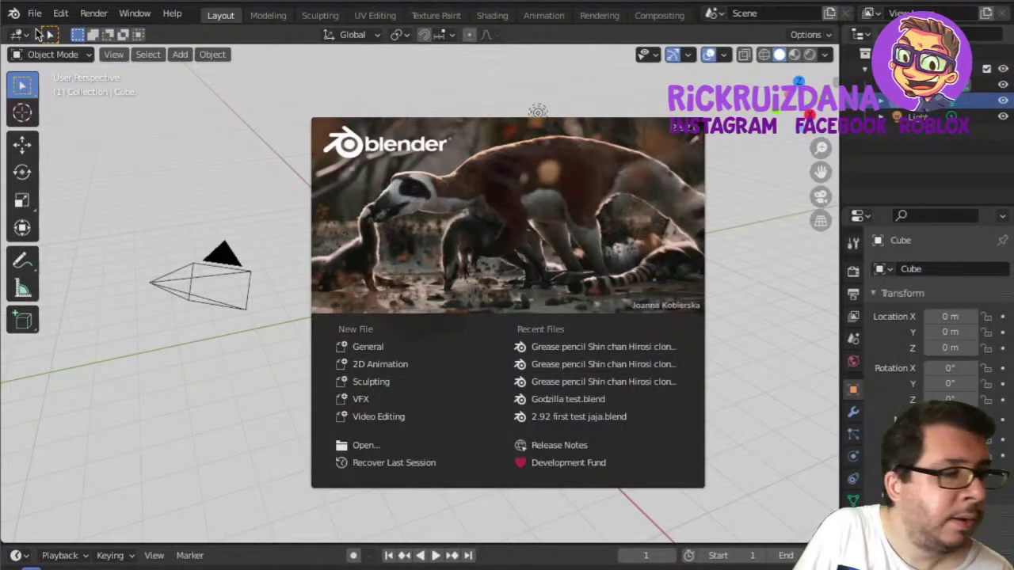
click(502, 204)
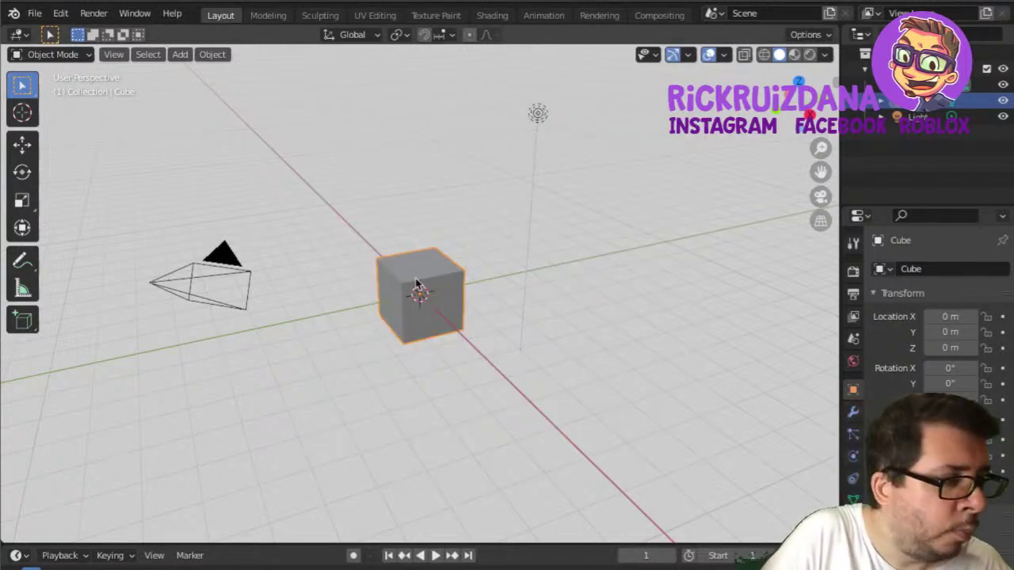
Move the default cube up and aside, then duplicate it and place the copy diagonally below the original.
middle_drag(502, 310, 442, 328)
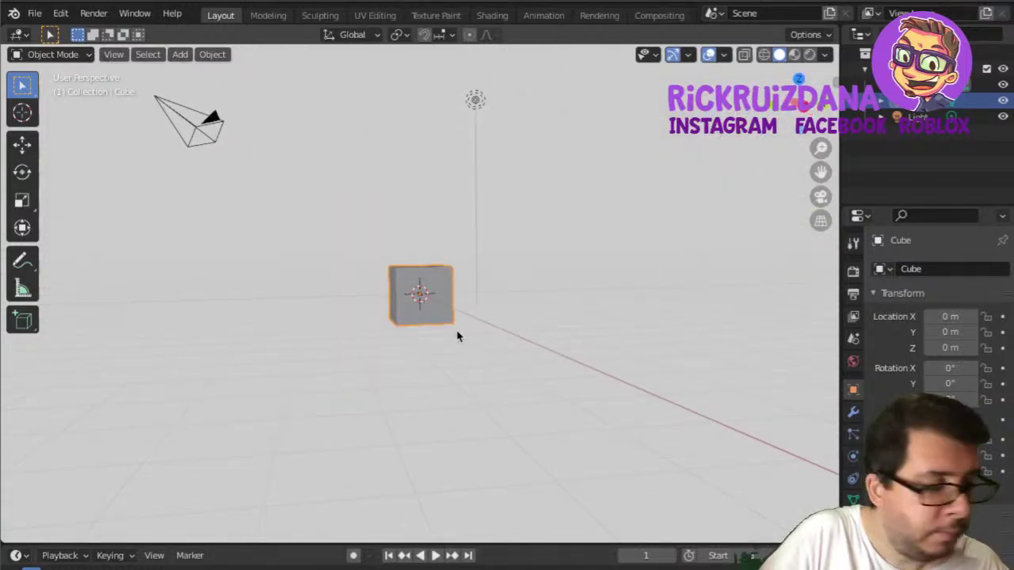
drag(430, 312, 504, 257)
key(shift+d)
click(401, 309)
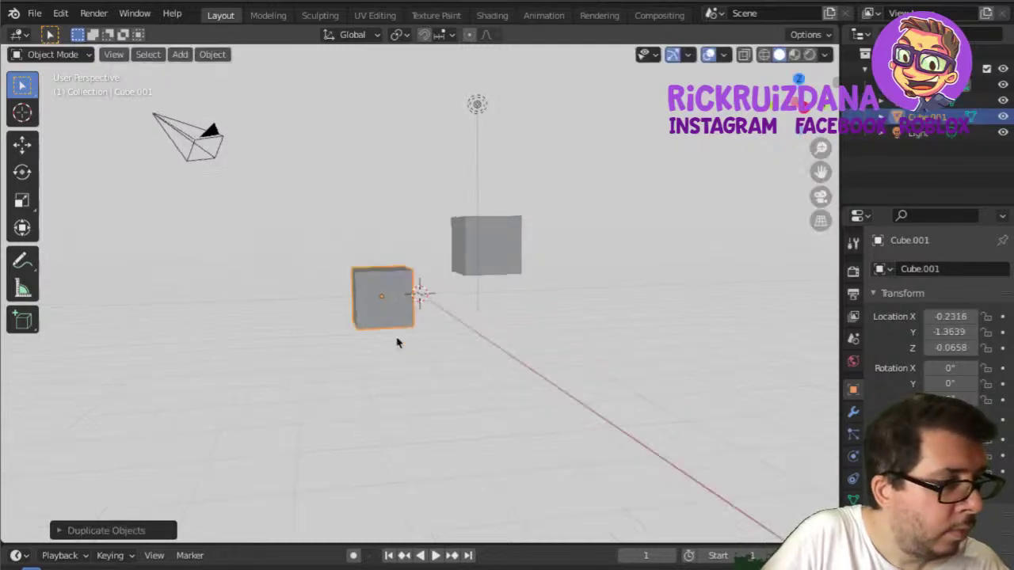
middle_drag(398, 339, 497, 352)
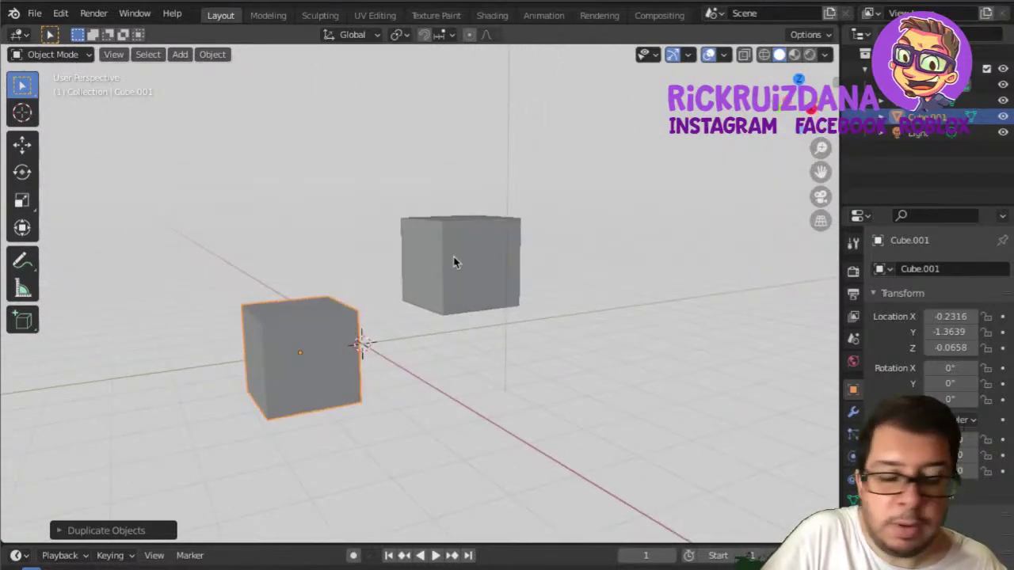
Open the existing 2D Grease Pencil animation of the man in the V-neck and go to frame 0.
click(35, 13)
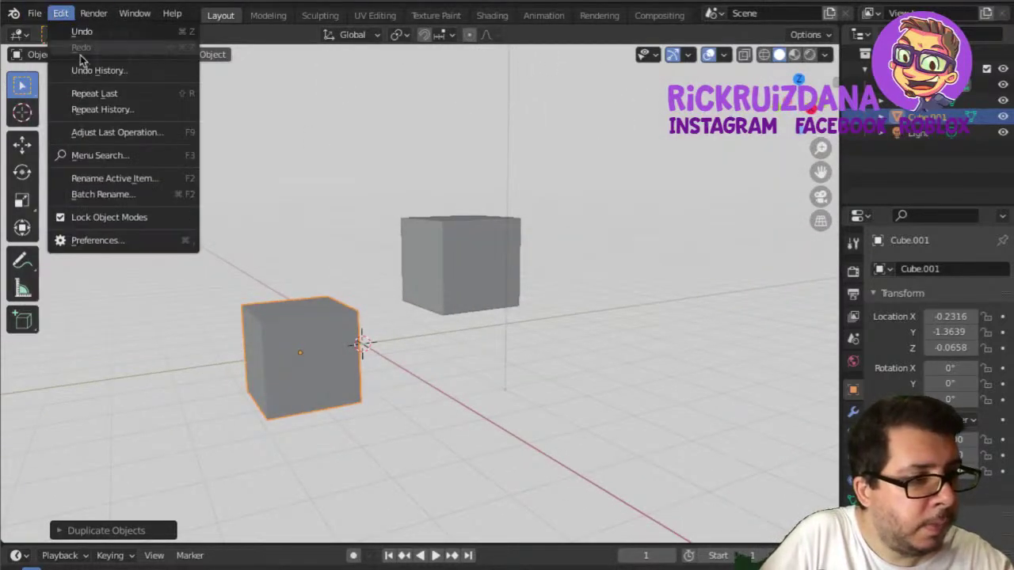
click(36, 18)
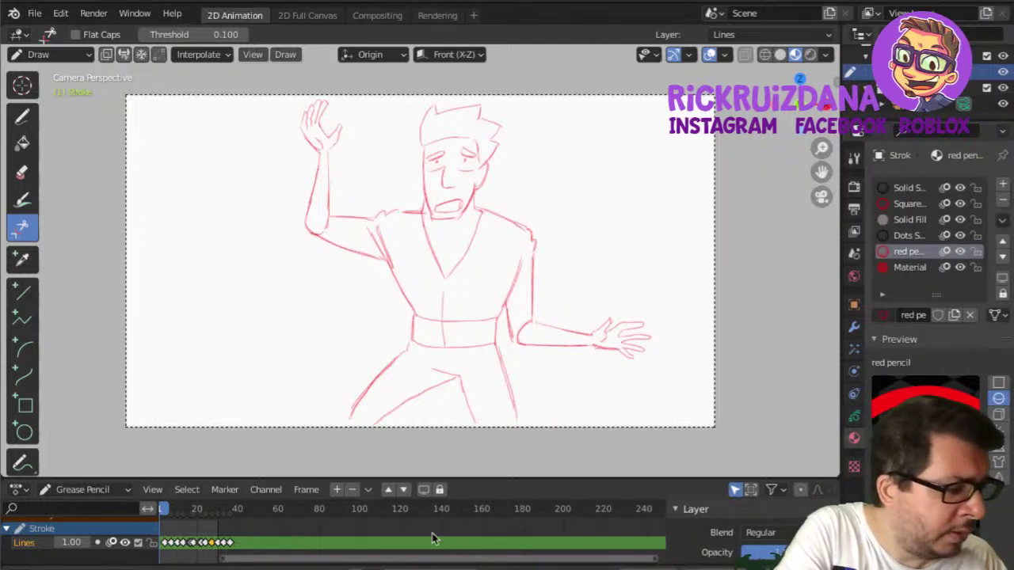
mouse_move(165, 509)
mouse_down()
mouse_move(237, 511)
mouse_move(136, 529)
mouse_up()
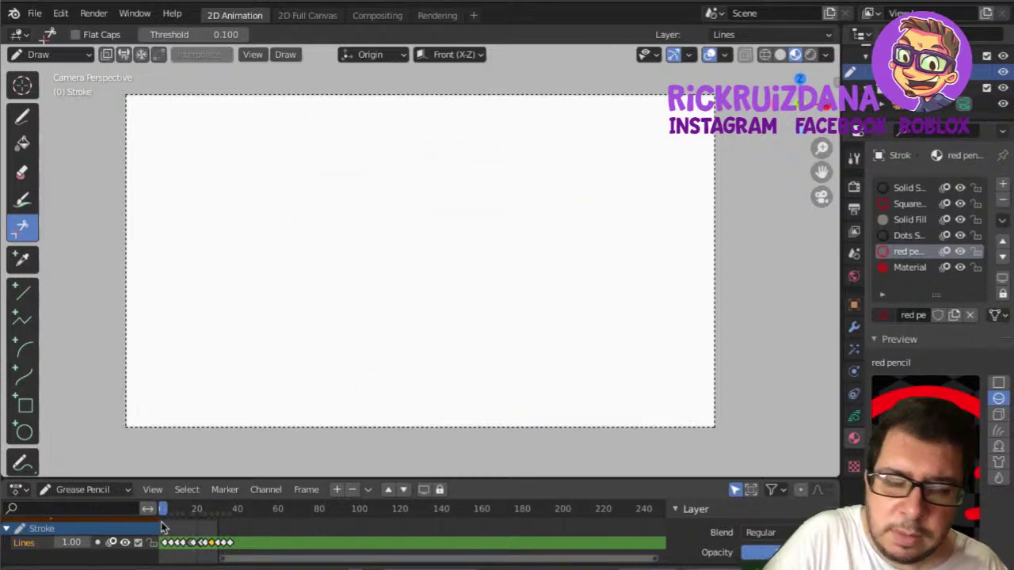
Review the man's arm and face poses across the early keyframes of the Lines layer, from frame 7 to about frame 15.
key(Up)
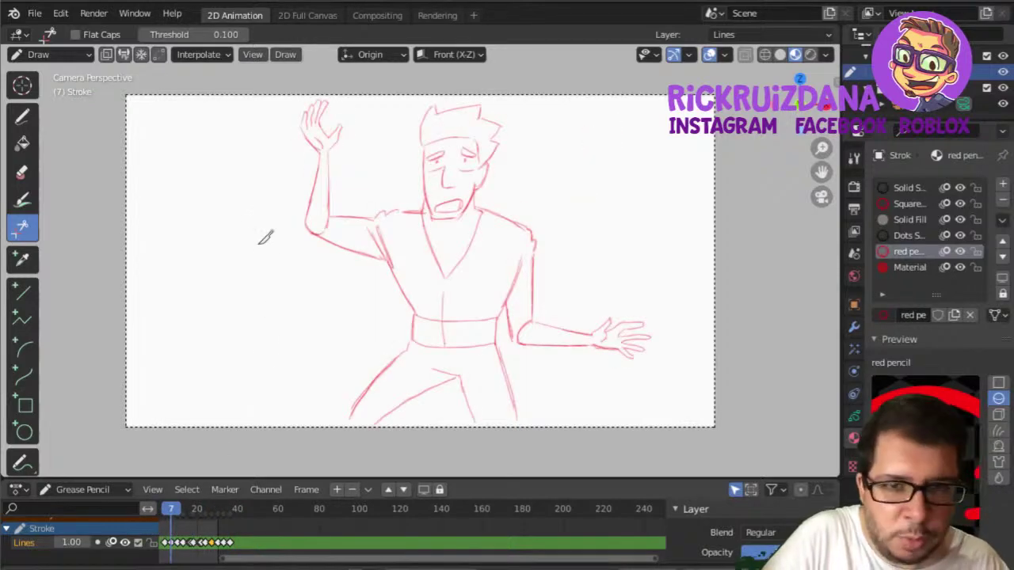
key(Up)
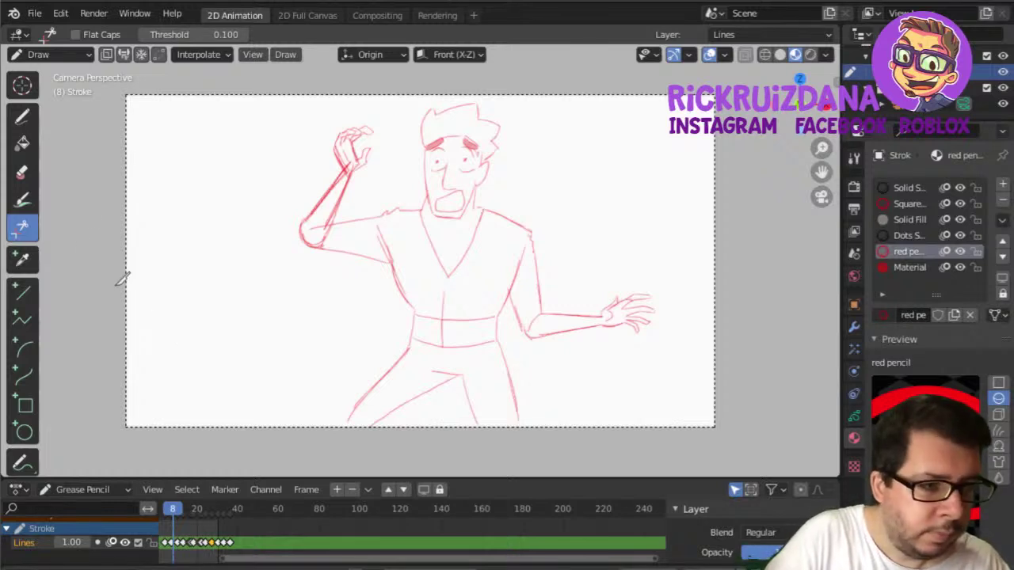
click(22, 117)
click(22, 172)
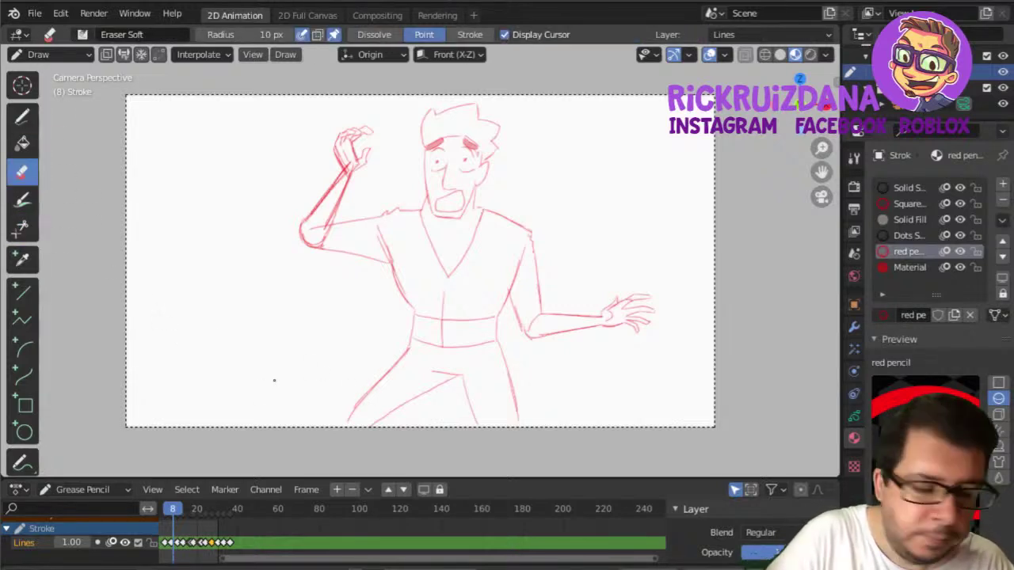
mouse_move(274, 380)
alt+middle_down()
mouse_move(286, 390)
mouse_move(360, 381)
mouse_move(274, 382)
mouse_move(313, 381)
alt+middle_up()
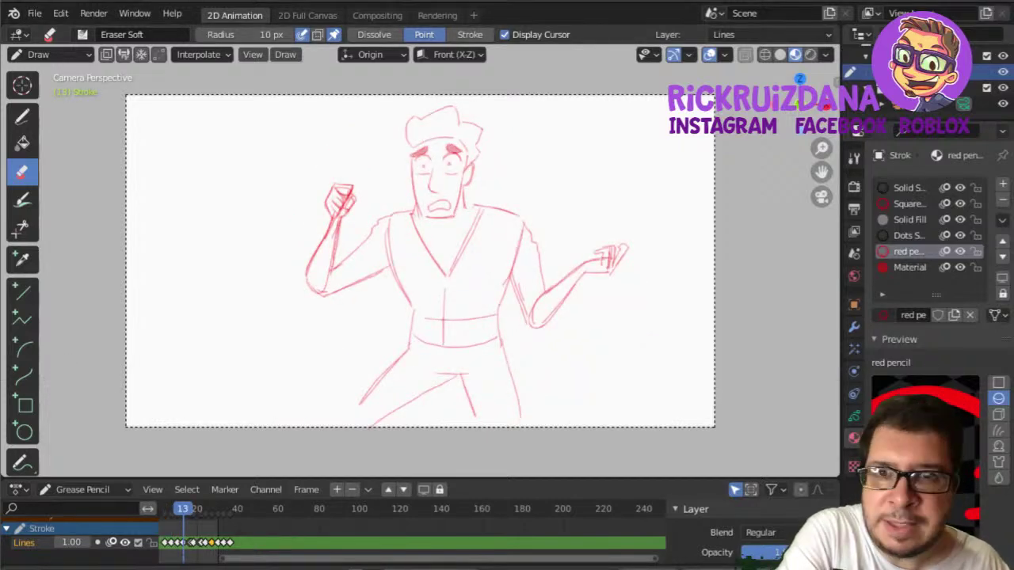
mouse_move(294, 360)
alt+middle_down()
mouse_move(414, 361)
mouse_move(311, 361)
alt+middle_up()
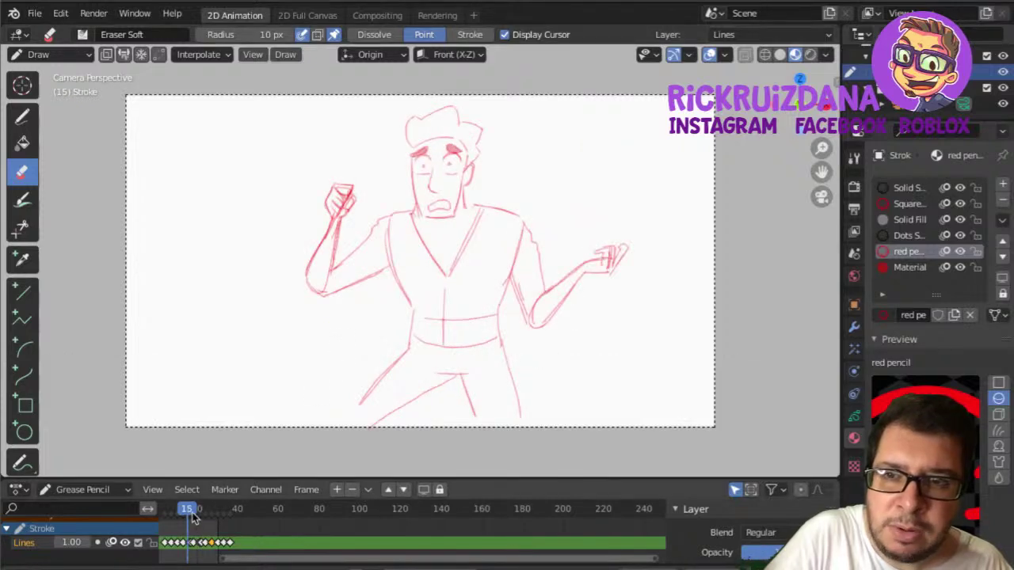
mouse_move(188, 513)
mouse_down()
mouse_move(208, 511)
mouse_move(177, 511)
mouse_move(198, 511)
mouse_up()
mouse_move(280, 327)
alt+middle_down()
mouse_move(451, 344)
mouse_move(256, 343)
mouse_move(150, 351)
mouse_move(119, 364)
mouse_move(329, 371)
mouse_move(294, 376)
mouse_move(285, 349)
mouse_move(187, 352)
alt+middle_up()
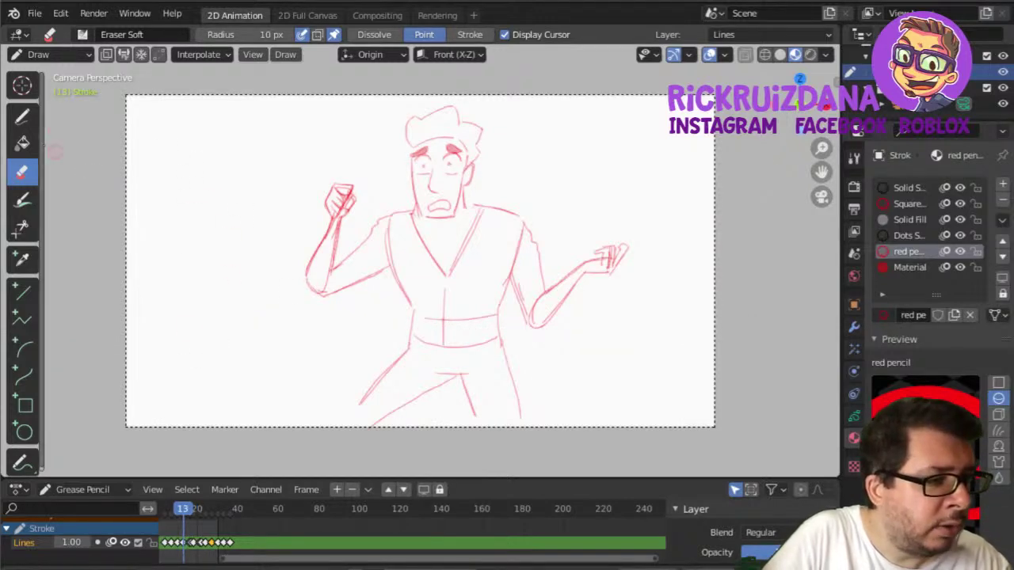
Draw three long S-shaped test strokes in red pencil beside the man on frame 13.
key(d)
mouse_move(198, 140)
mouse_down()
mouse_move(189, 301)
mouse_move(226, 379)
mouse_up()
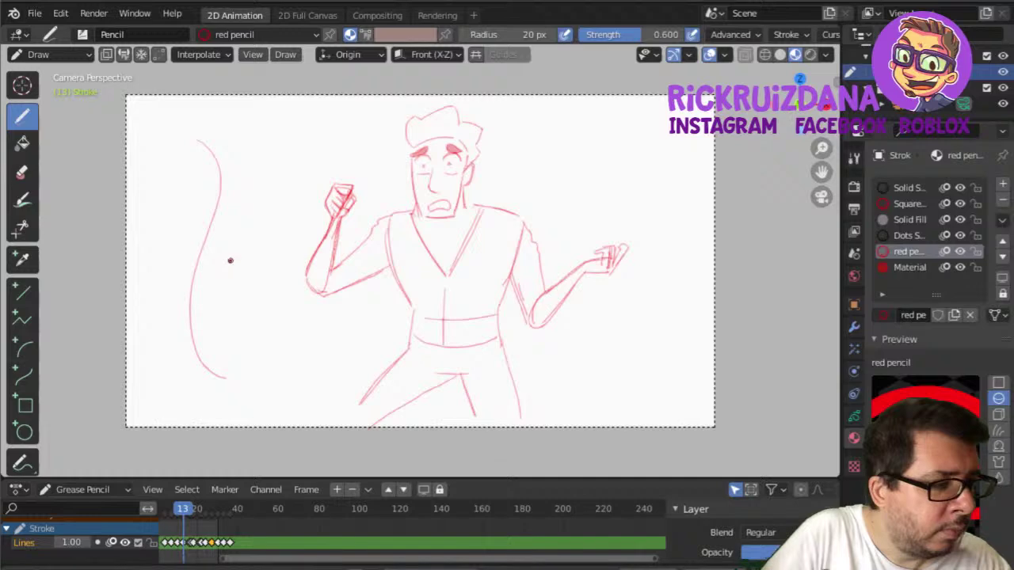
scroll(231, 261, up, 3)
drag(121, 219, 179, 435)
mouse_move(157, 253)
mouse_down()
mouse_move(148, 334)
mouse_move(163, 420)
mouse_up()
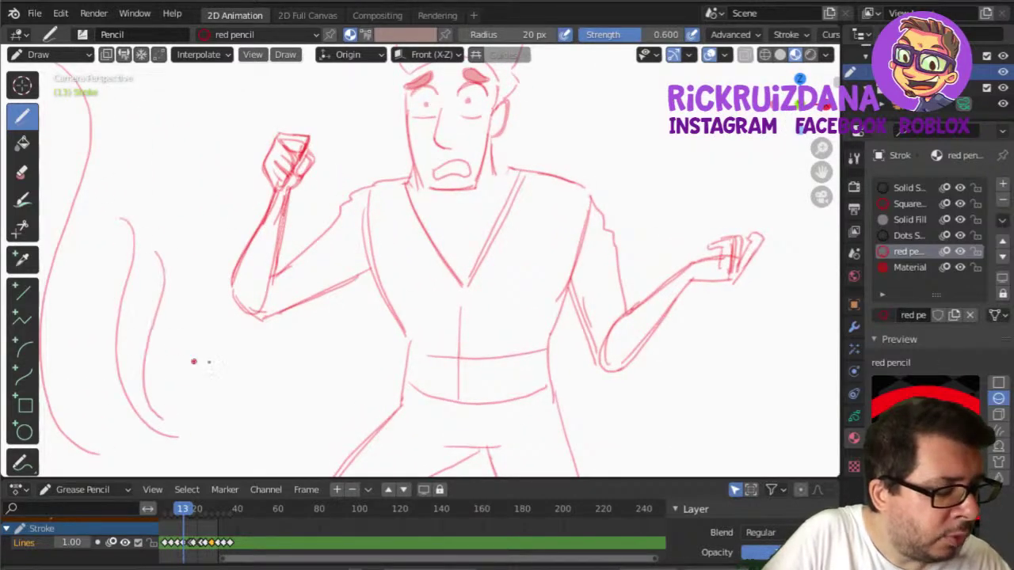
On frame 42, sketch a man's head in red pencil with angled brows, round eyes, a nose, ears and a lopsided grin.
click(242, 510)
mouse_move(227, 188)
mouse_down()
mouse_move(188, 183)
mouse_move(155, 240)
mouse_move(149, 223)
mouse_move(159, 303)
mouse_move(203, 332)
mouse_move(228, 324)
mouse_move(243, 283)
mouse_move(226, 188)
mouse_up()
drag(187, 246, 188, 279)
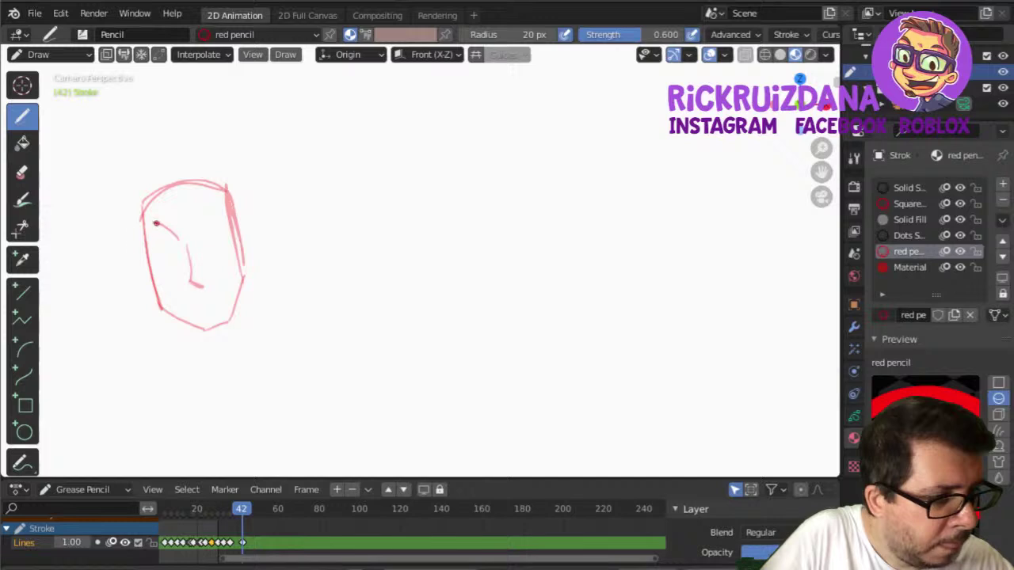
mouse_move(173, 236)
mouse_down()
mouse_move(179, 244)
mouse_move(212, 230)
mouse_up()
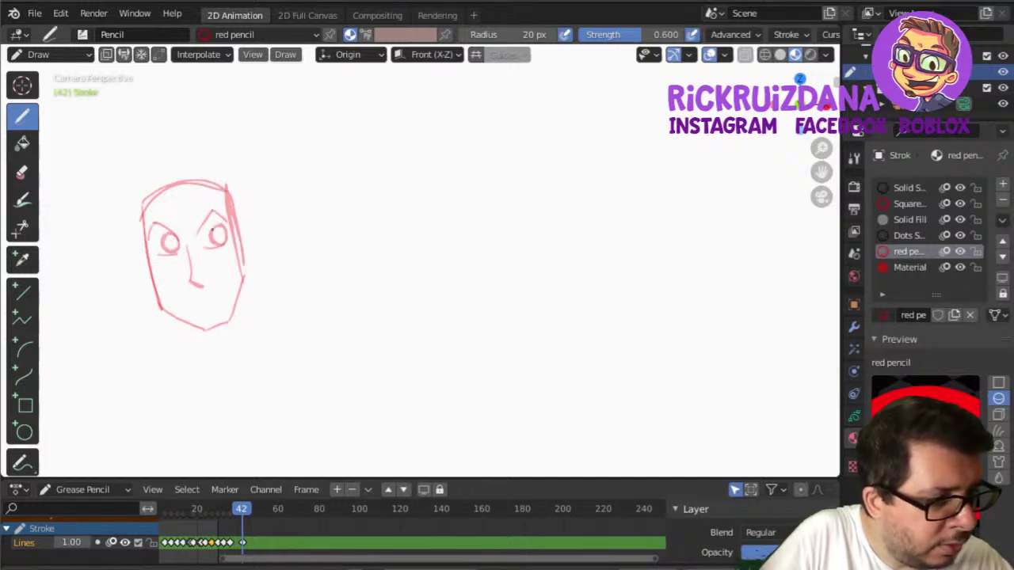
drag(147, 262, 154, 299)
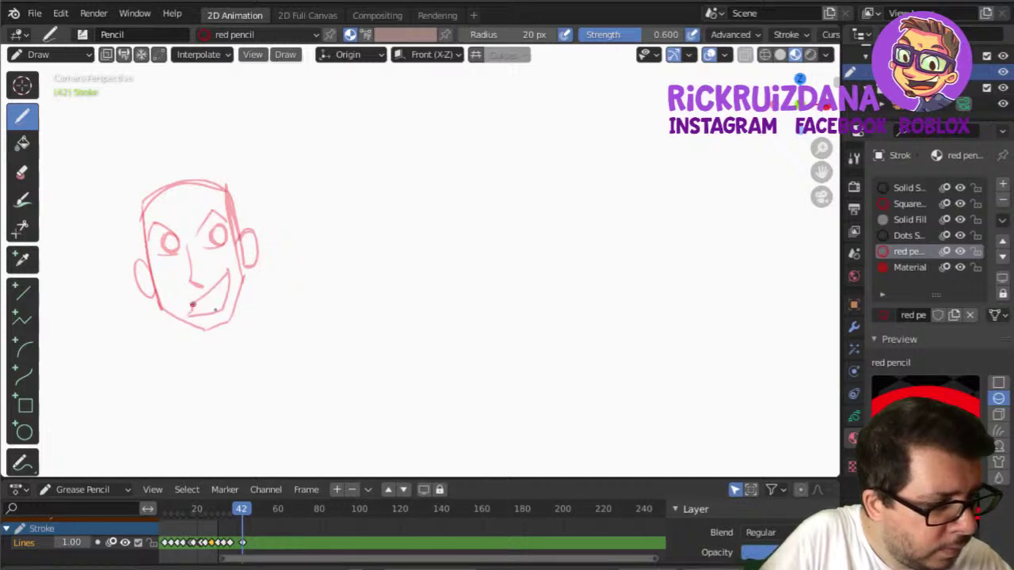
Sketch the neck, shoulders and torso outline with a curved lower edge below the head.
drag(241, 313, 309, 313)
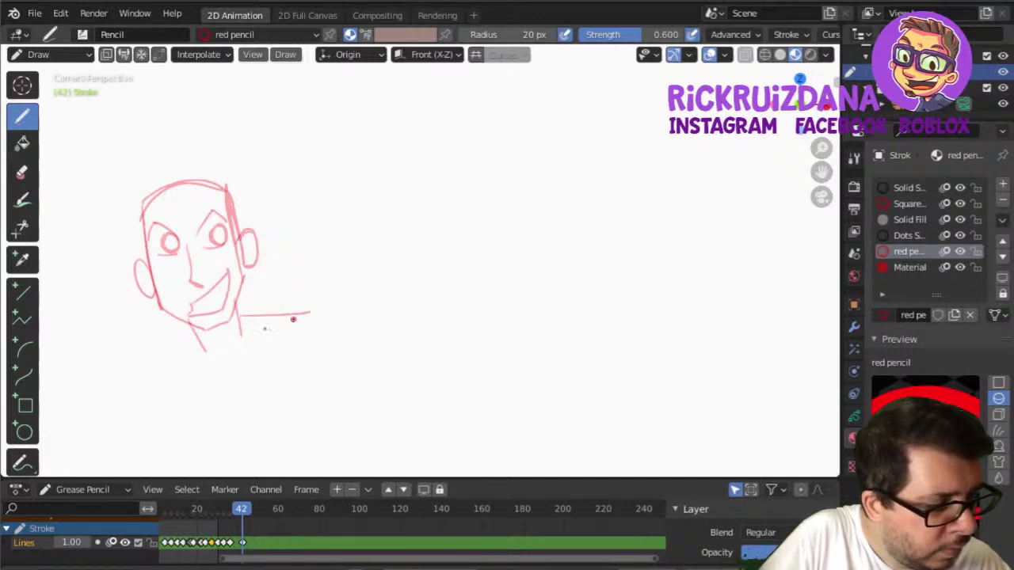
mouse_move(195, 333)
mouse_down()
mouse_move(134, 366)
mouse_move(231, 458)
mouse_up()
drag(330, 312, 325, 430)
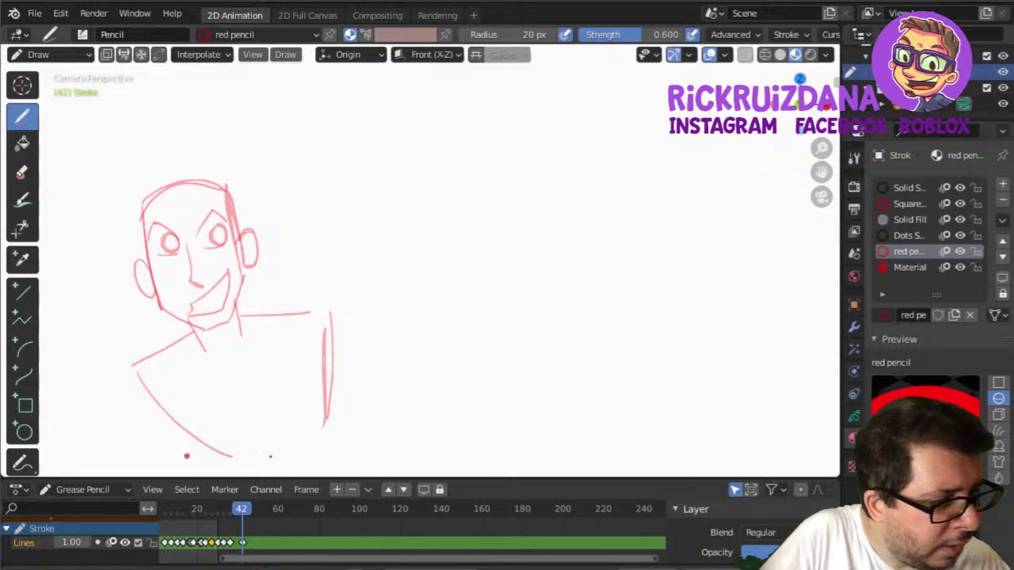
drag(182, 457, 313, 445)
drag(331, 359, 311, 448)
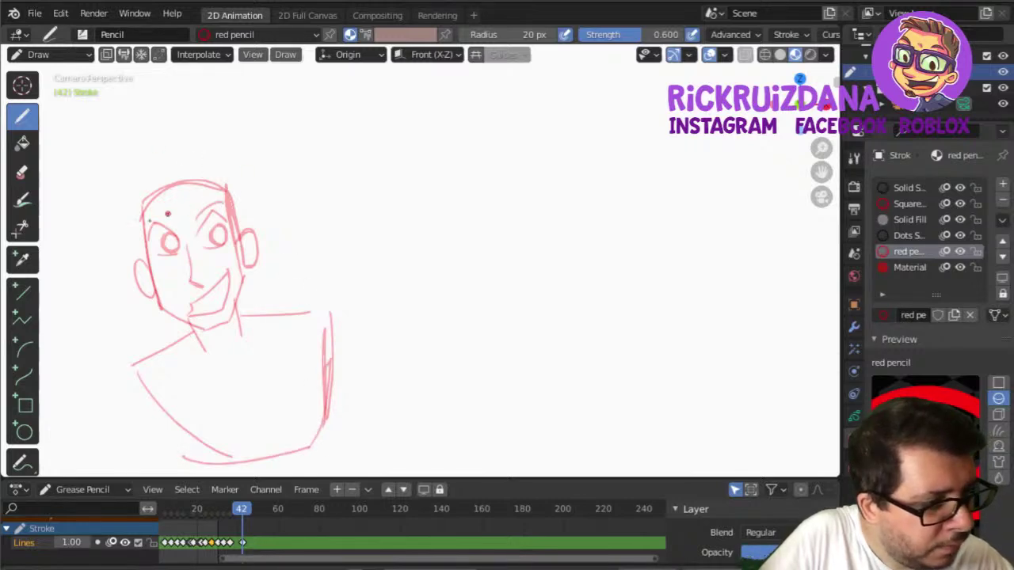
Fill both irises of the face with the solid red material named Material.
click(22, 142)
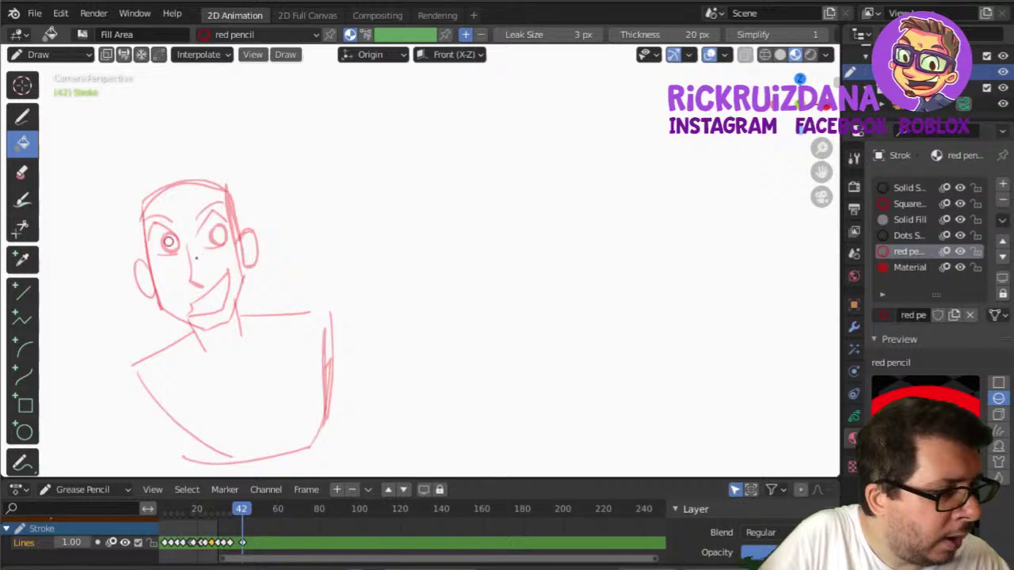
click(171, 243)
key(ctrl+z)
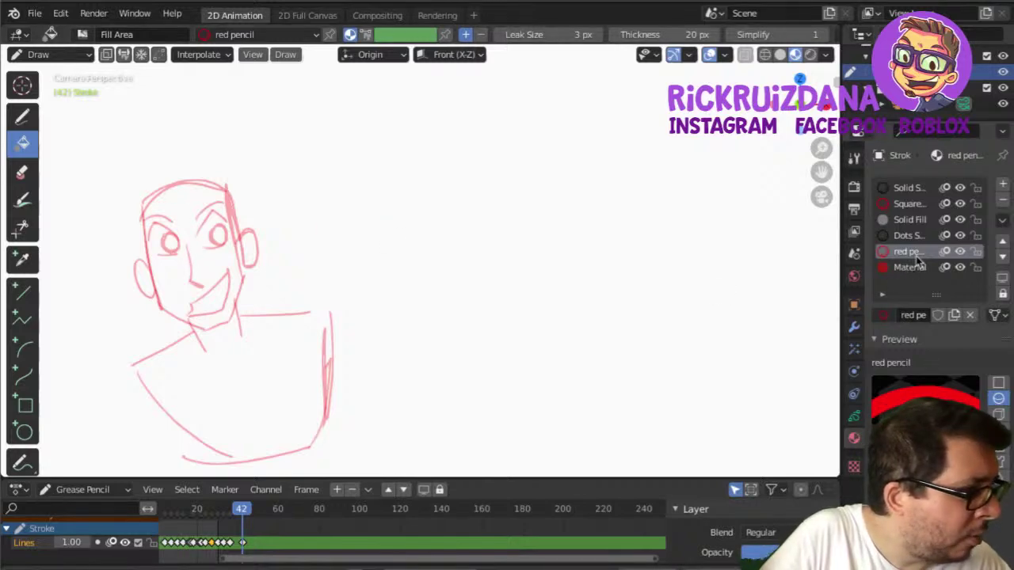
click(909, 267)
click(170, 241)
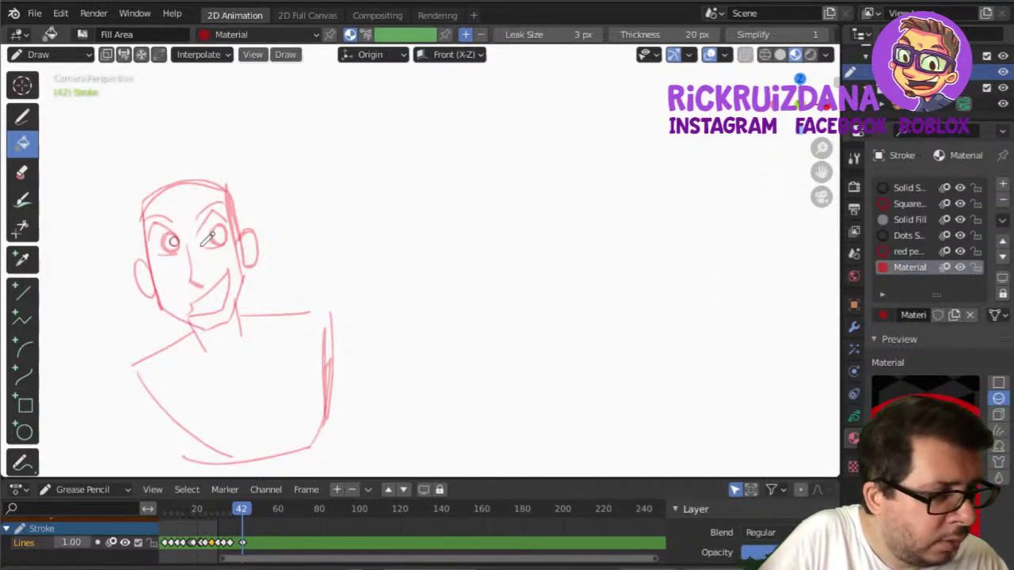
click(219, 235)
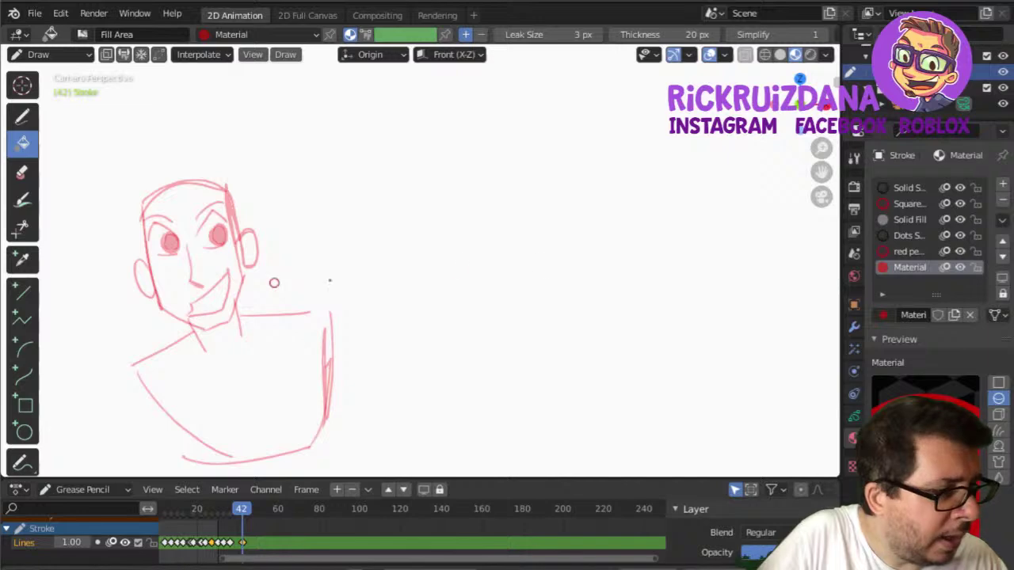
Switch back to the red pencil material and draw a V-neck collar on the torso.
click(909, 251)
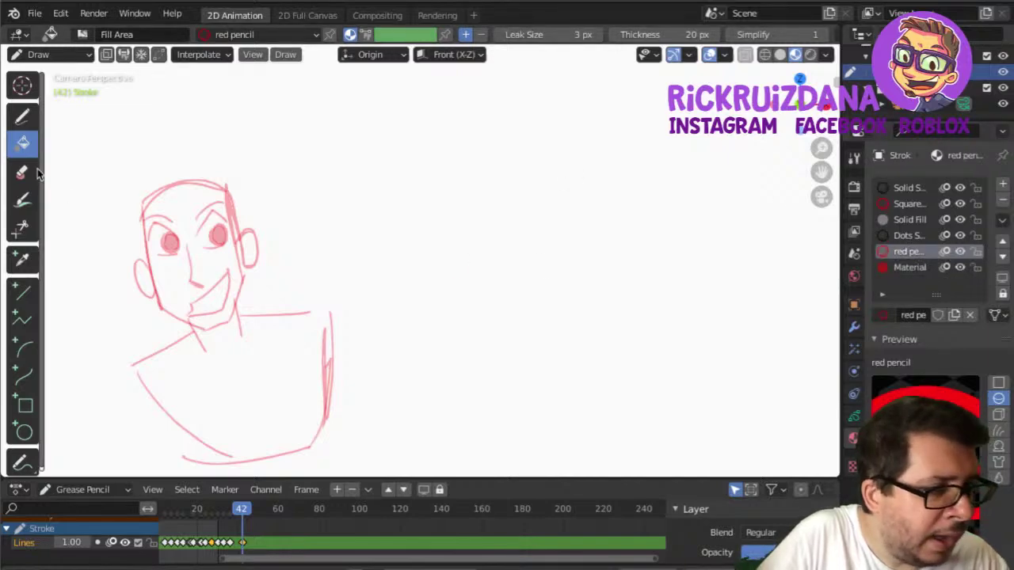
click(22, 115)
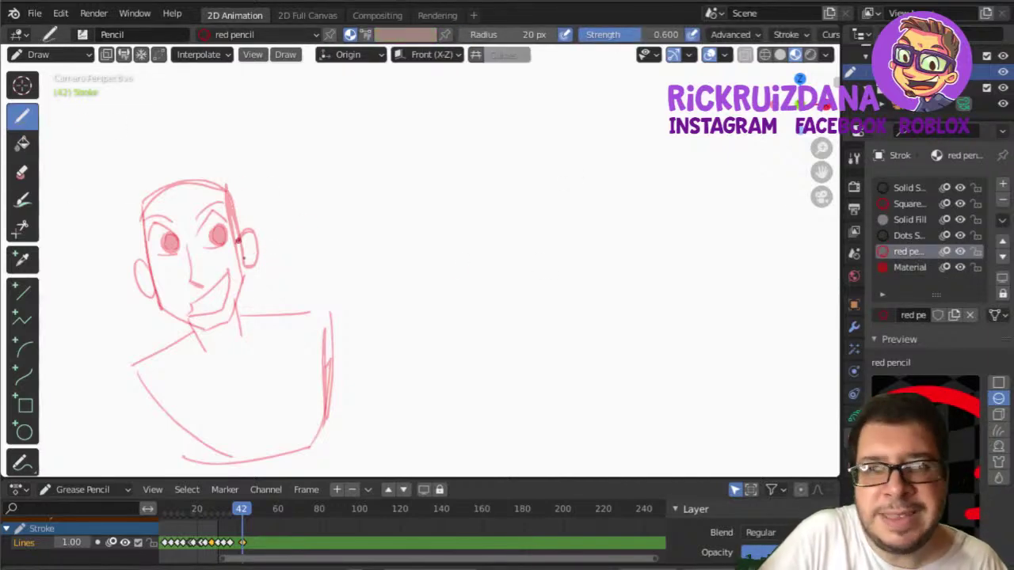
mouse_move(186, 335)
mouse_down()
mouse_move(194, 375)
mouse_move(261, 410)
mouse_up()
mouse_move(265, 314)
mouse_down()
mouse_move(275, 356)
mouse_move(262, 409)
mouse_move(243, 315)
mouse_up()
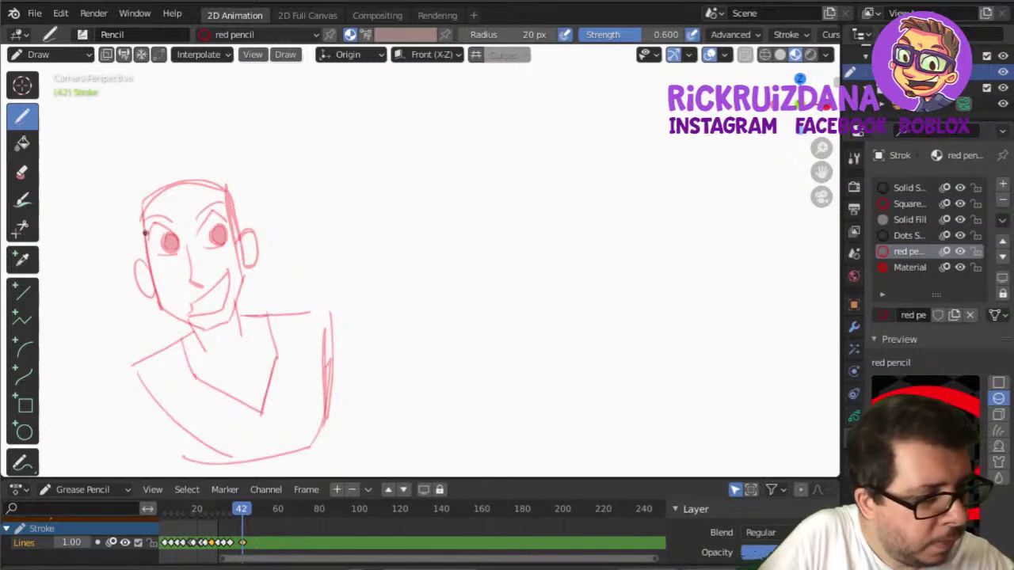
Draw voluminous wavy hair with a hairline and strands around the man's head, erasing the skull line beneath it.
mouse_move(122, 230)
mouse_down()
mouse_move(114, 164)
mouse_move(129, 161)
mouse_move(143, 121)
mouse_move(188, 106)
mouse_move(257, 129)
mouse_move(277, 184)
mouse_up()
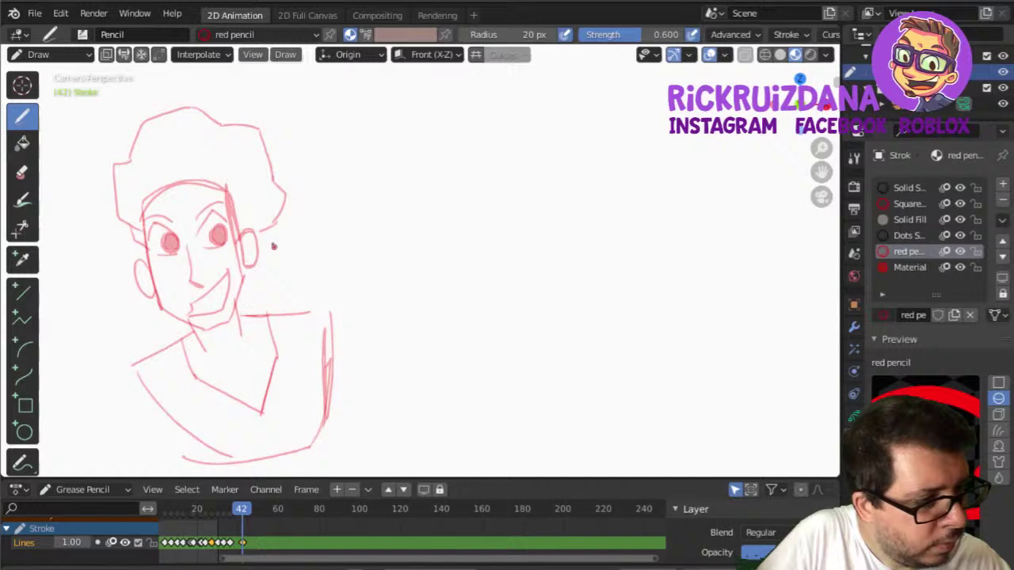
click(22, 171)
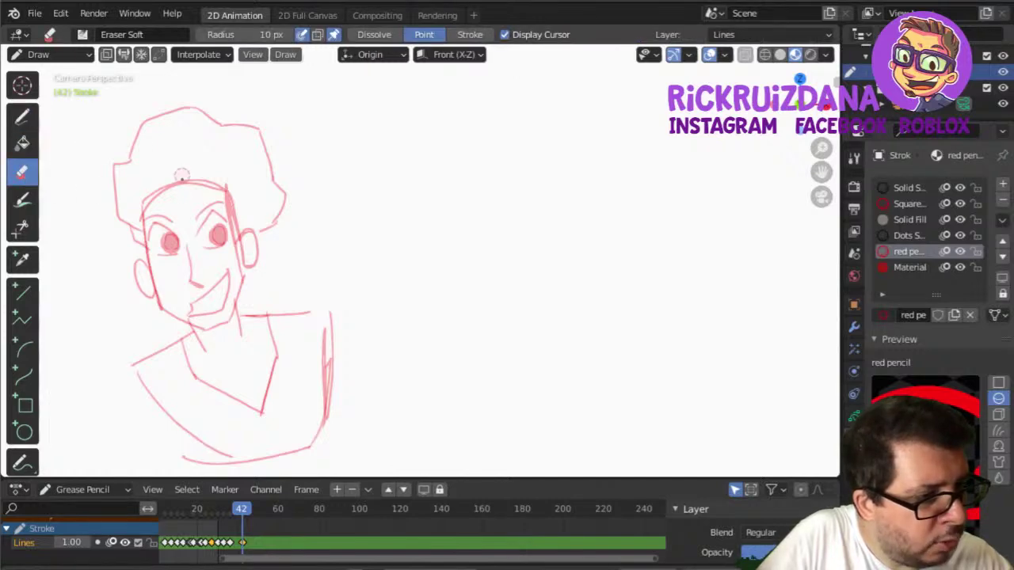
mouse_move(198, 183)
mouse_down()
mouse_move(178, 185)
mouse_move(212, 185)
mouse_move(120, 117)
mouse_up()
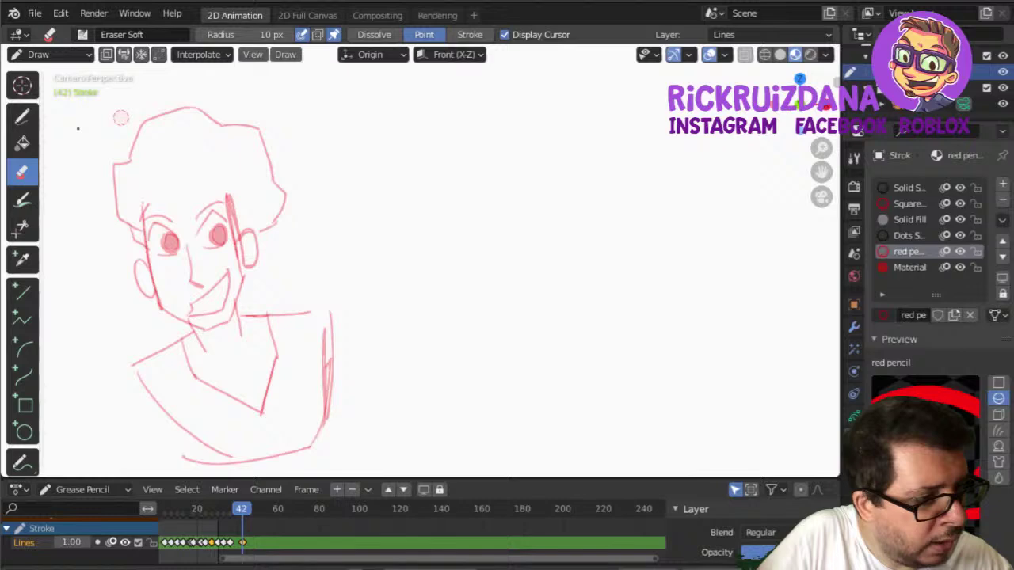
key(d)
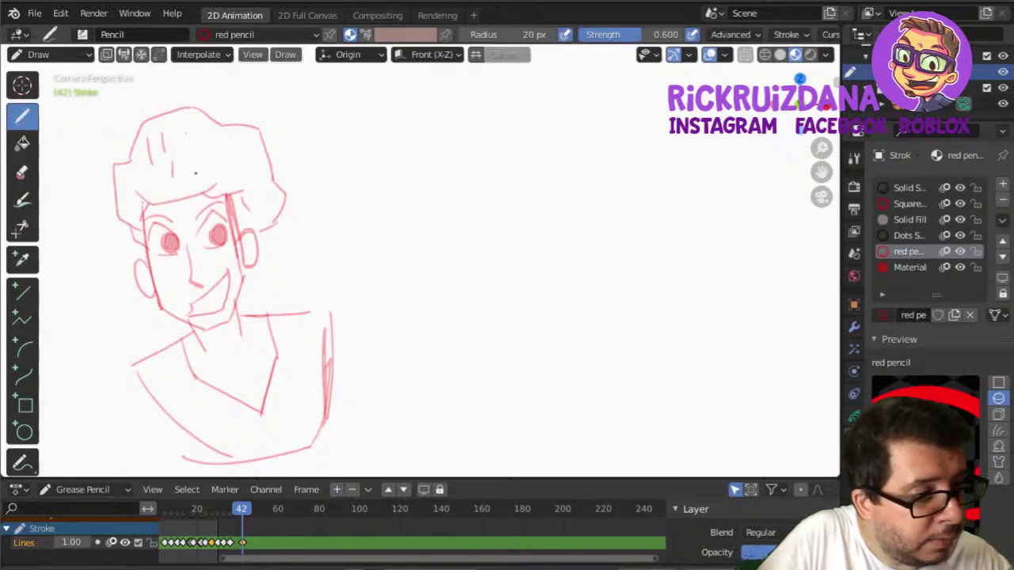
Draw the waist below the chest and a bent arm with a raised hand beside the torso.
mouse_move(339, 384)
shift+middle_down()
mouse_move(480, 369)
mouse_move(470, 255)
shift+middle_up()
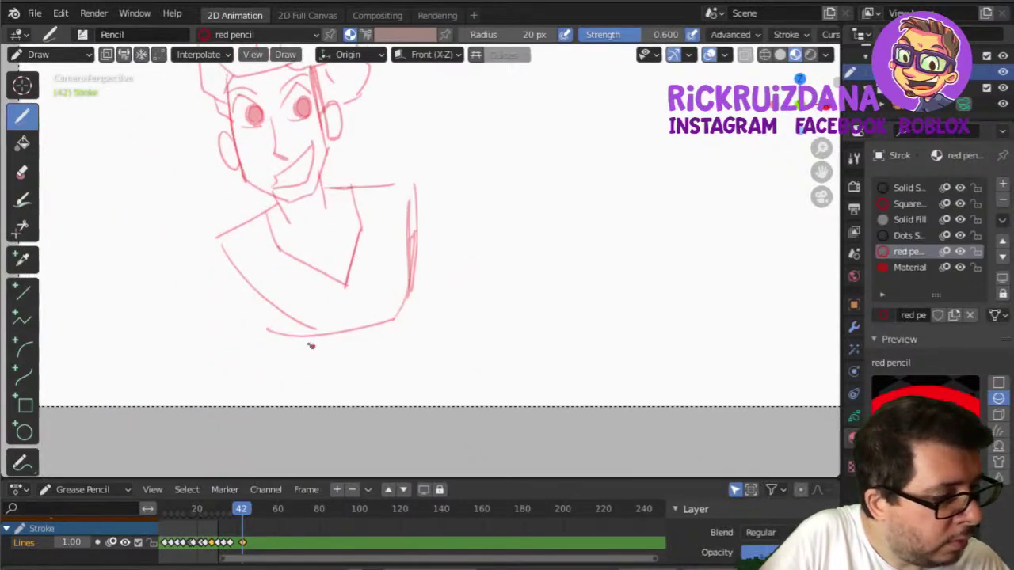
mouse_move(302, 374)
mouse_down()
mouse_move(423, 348)
mouse_move(410, 191)
mouse_move(413, 324)
mouse_up()
drag(218, 246, 212, 372)
drag(267, 309, 252, 377)
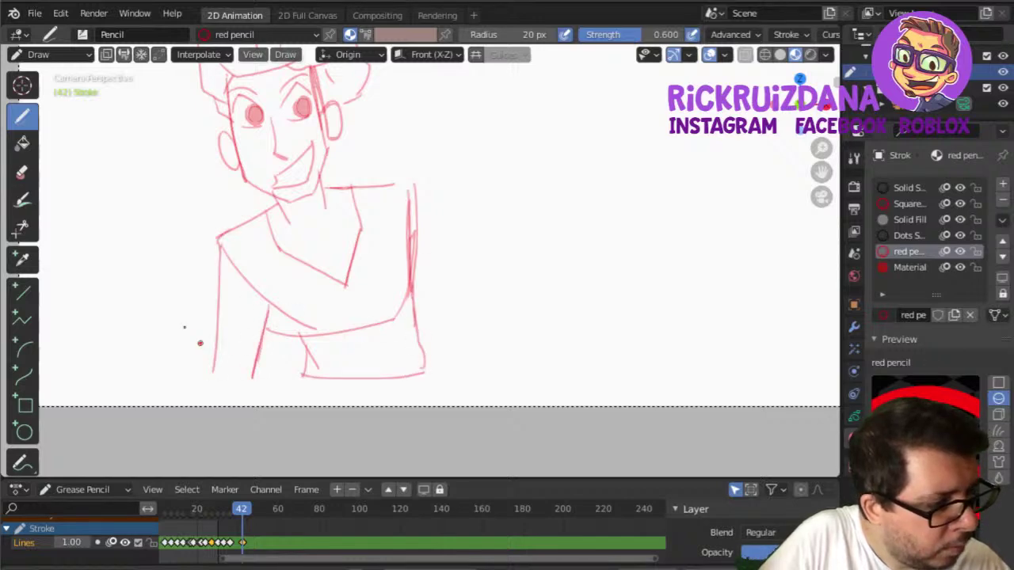
mouse_move(176, 277)
mouse_down()
mouse_move(190, 321)
mouse_move(182, 341)
mouse_move(229, 362)
mouse_move(203, 325)
mouse_move(205, 389)
mouse_up()
mouse_move(184, 329)
mouse_down()
mouse_move(250, 389)
mouse_move(258, 356)
mouse_up()
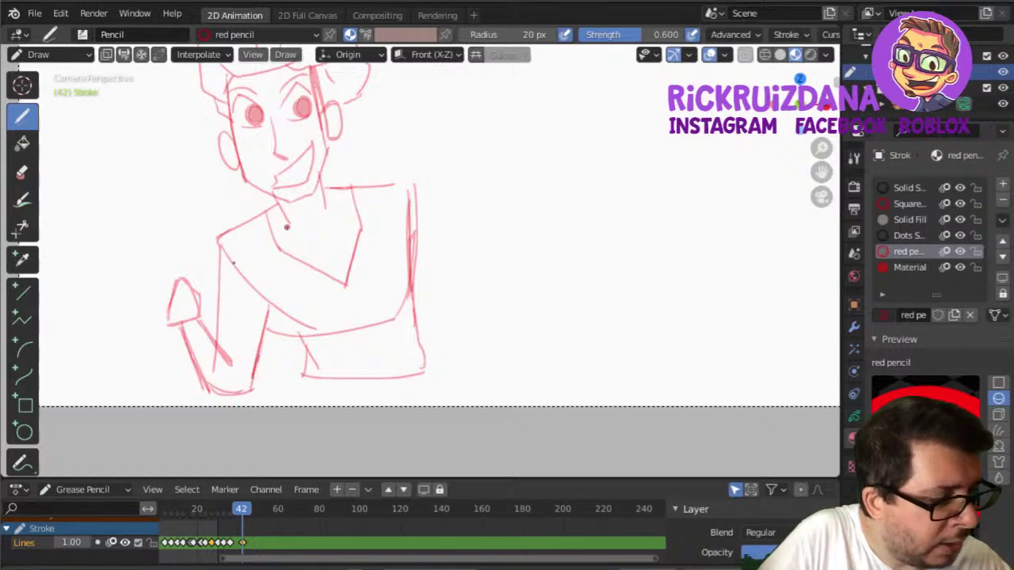
drag(181, 279, 199, 311)
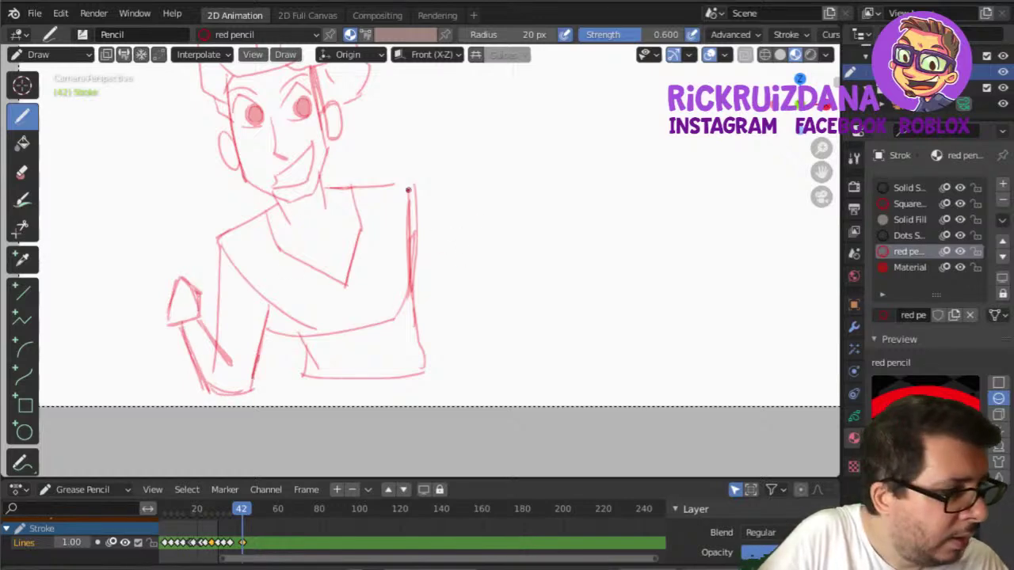
Draw the other arm stretched outward with a bent elbow and pointing hand, and sketch the top of the trousers below the waist.
drag(409, 193, 519, 222)
drag(411, 246, 507, 250)
mouse_move(441, 194)
mouse_down()
mouse_move(499, 236)
mouse_move(507, 255)
mouse_up()
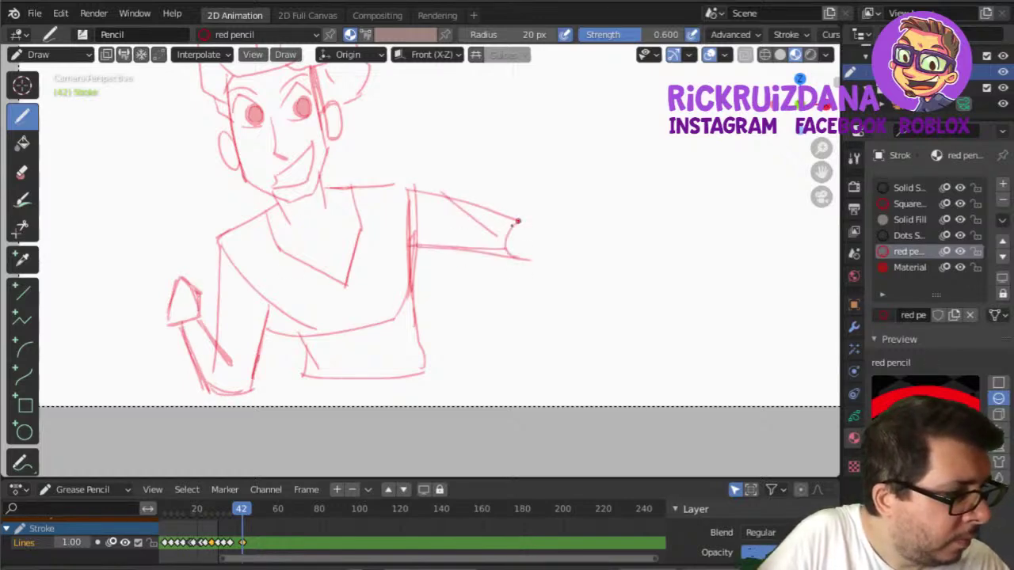
mouse_move(519, 220)
mouse_down()
mouse_move(592, 198)
mouse_move(580, 192)
mouse_move(591, 190)
mouse_move(589, 155)
mouse_move(598, 203)
mouse_up()
mouse_move(619, 158)
mouse_down()
mouse_move(585, 160)
mouse_move(587, 192)
mouse_up()
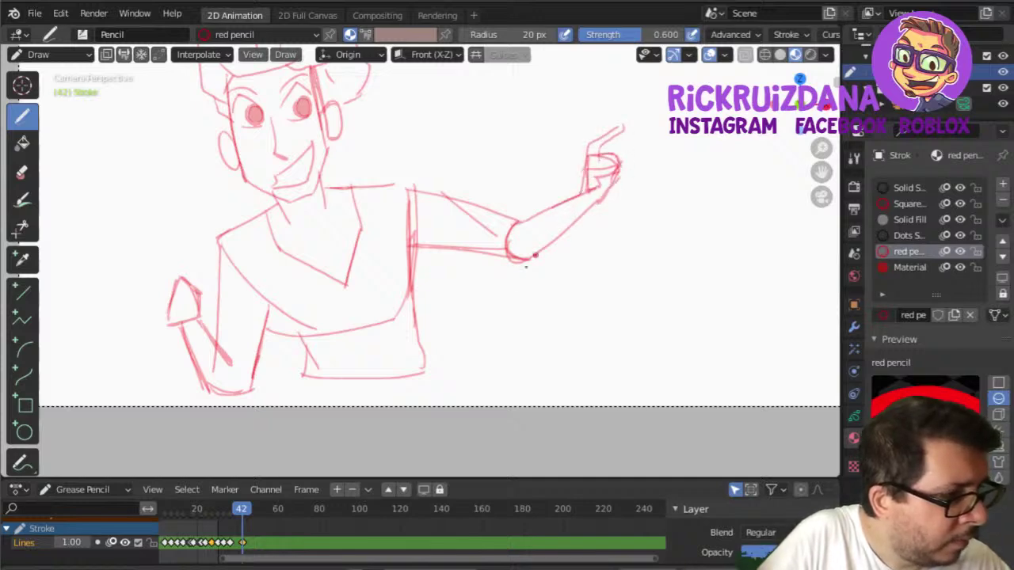
mouse_move(326, 206)
shift+middle_down()
mouse_move(610, 337)
mouse_move(318, 402)
shift+middle_up()
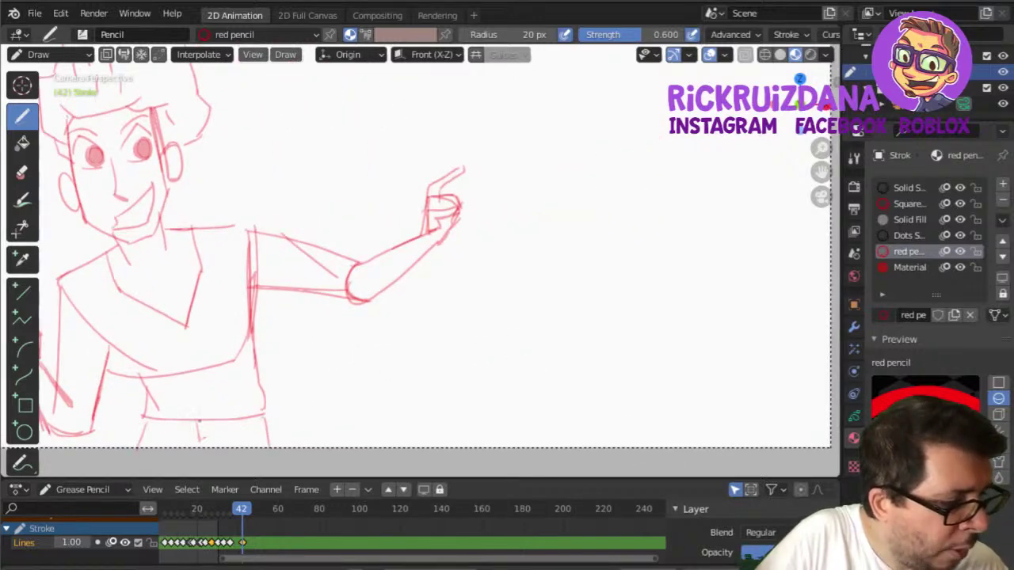
mouse_move(301, 409)
shift+middle_down()
mouse_move(488, 355)
mouse_move(570, 385)
mouse_move(505, 417)
shift+middle_up()
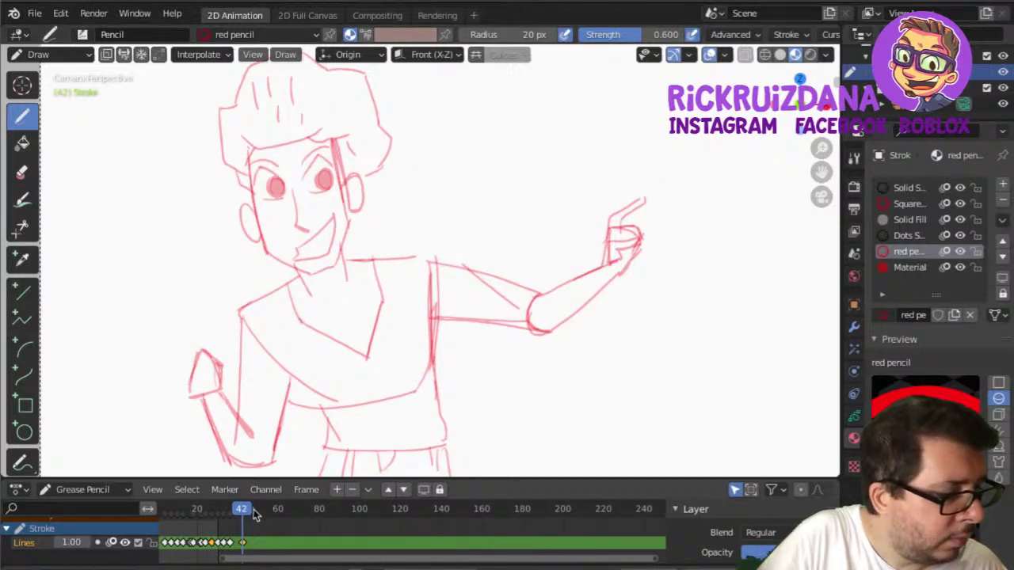
Fit the timeline around the keyframes and examine the animation's poses frame by frame from frame 2 up to frame 43.
key(Right)
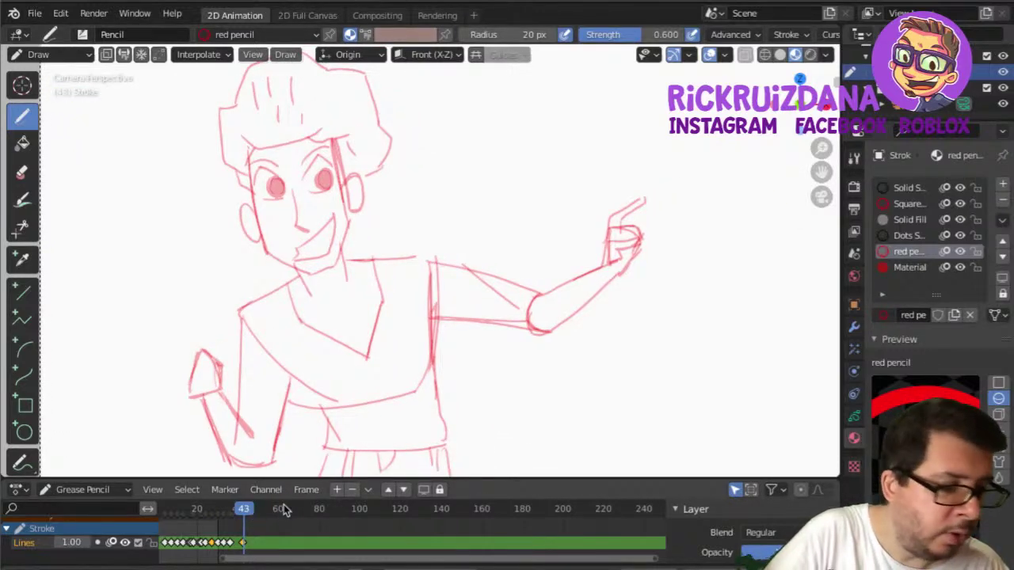
key(Right)
key(Right)
key(Right)
drag(246, 511, 243, 515)
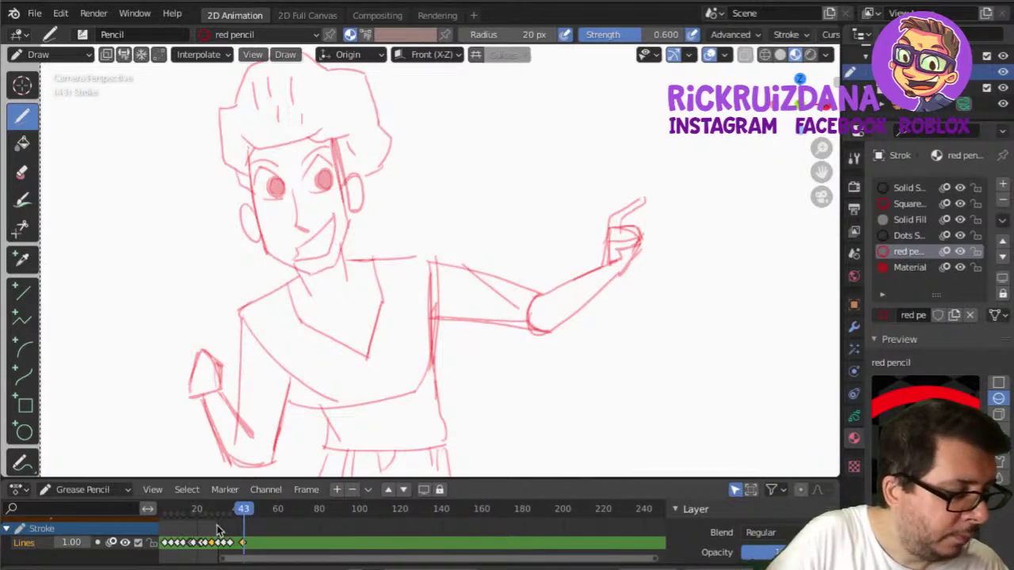
key(Home)
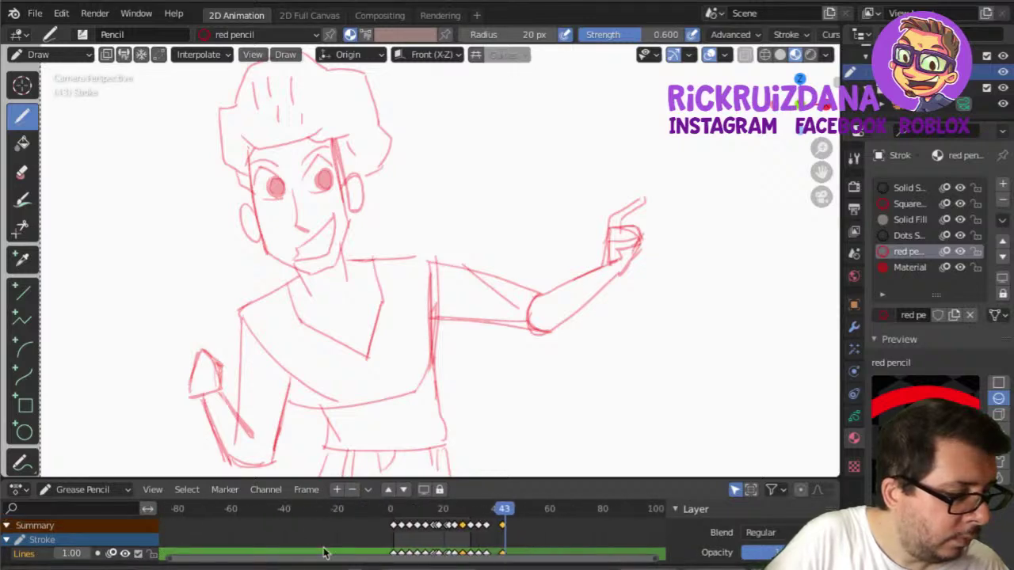
scroll(324, 553, up, 5)
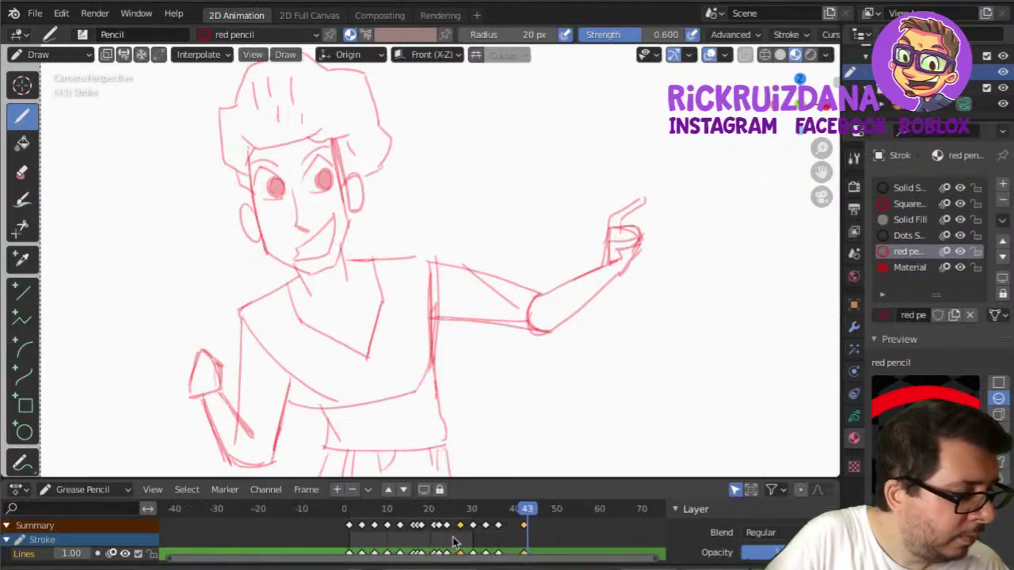
scroll(455, 542, up, 3)
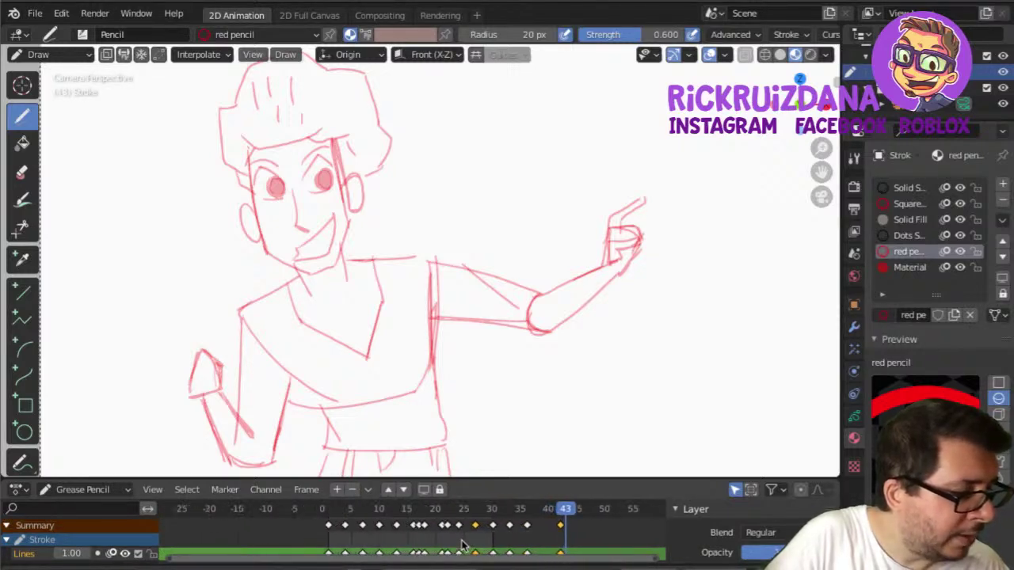
click(331, 512)
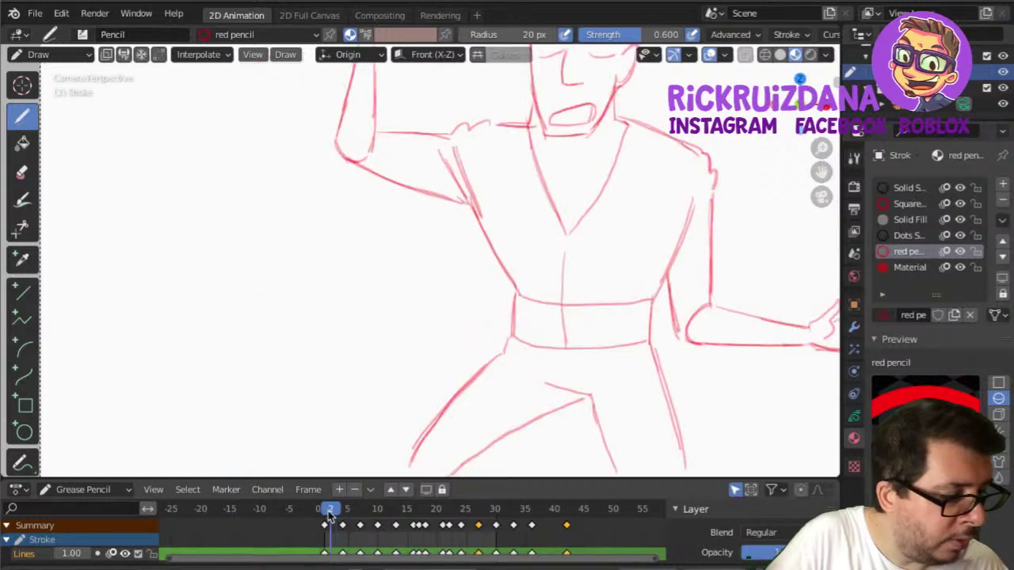
key(Right)
key(Right)
key(Right)
key(Right)
key(Right)
key(Right)
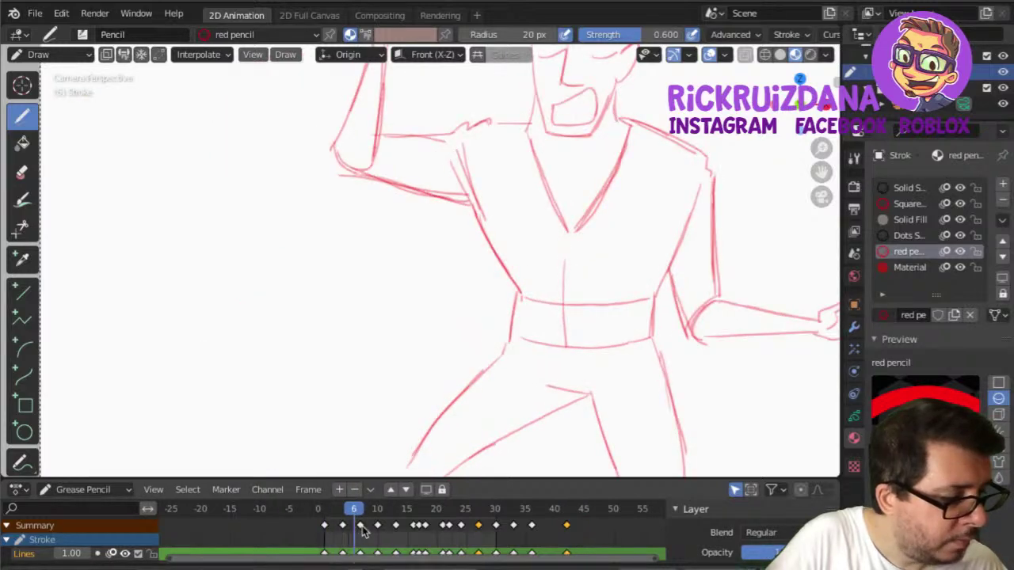
key(Right)
key(Right)
key(Right)
key(Right)
key(Right)
key(Right)
key(Right)
key(Right)
key(Right)
key(Right)
key(Right)
key(Right)
key(Right)
key(Right)
key(Right)
key(Right)
key(Right)
key(Right)
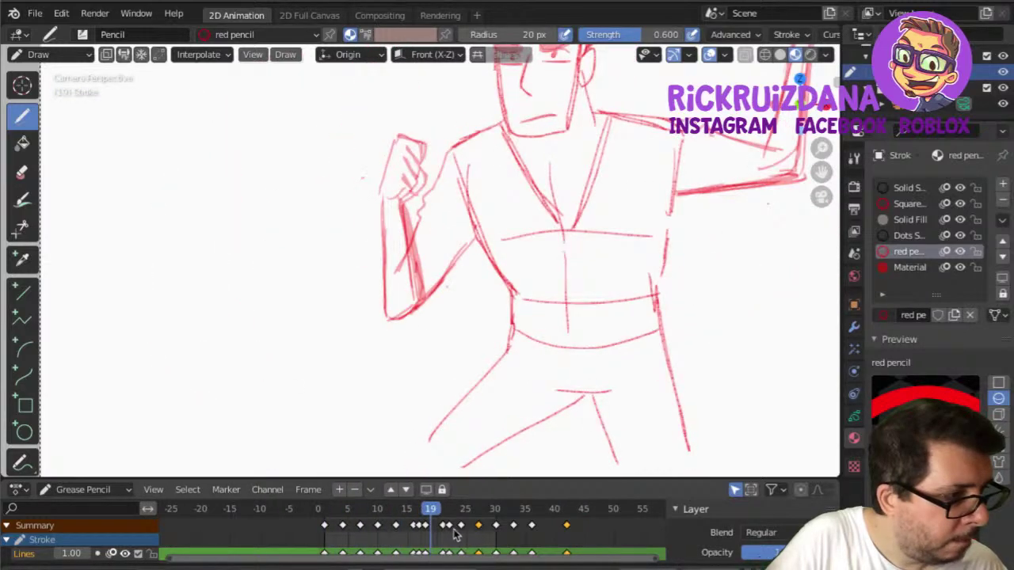
mouse_move(496, 537)
mouse_down()
mouse_move(564, 539)
mouse_move(570, 528)
mouse_up()
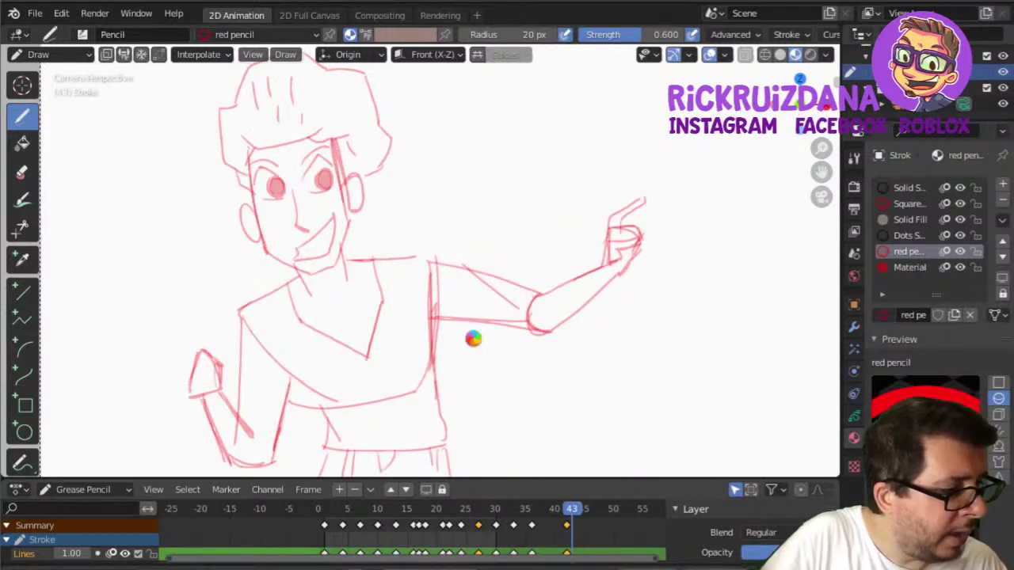
On frame 42, draw a curved test stroke below the outstretched arm, and move to frame 43.
key(Left)
drag(468, 331, 546, 388)
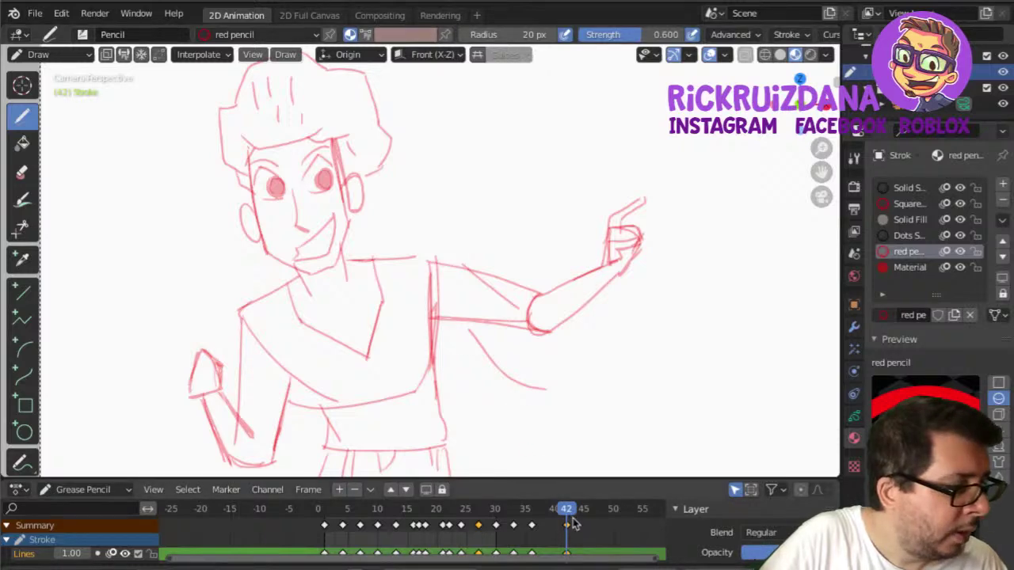
drag(570, 519, 575, 523)
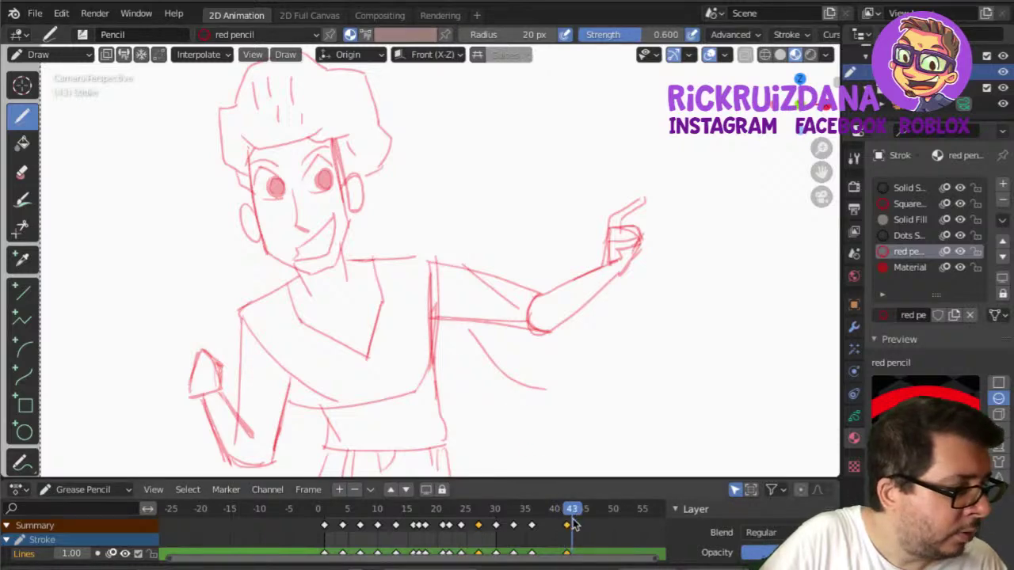
Select all keyframes and try shifting them 15 frames forward.
key(a)
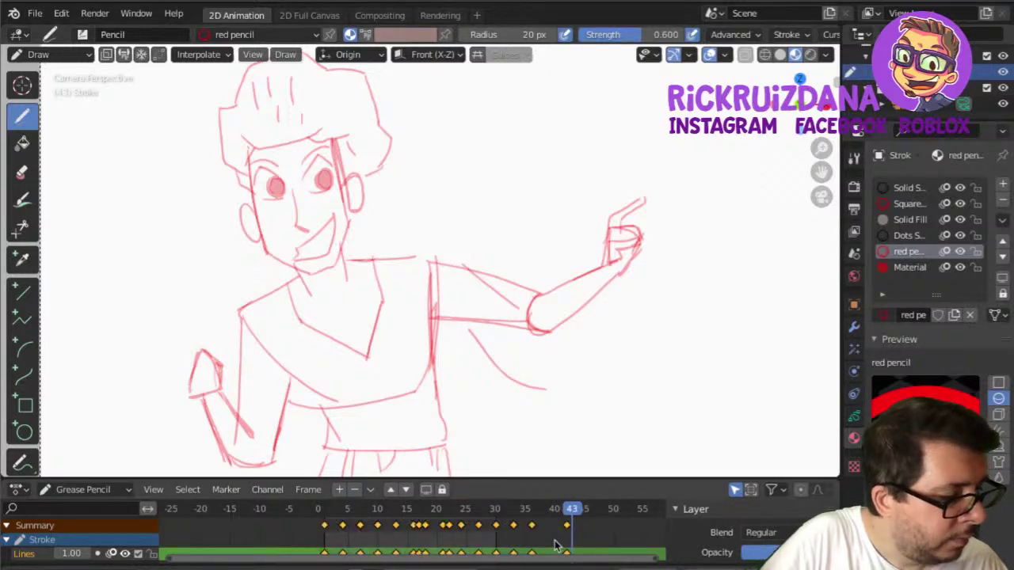
key(g)
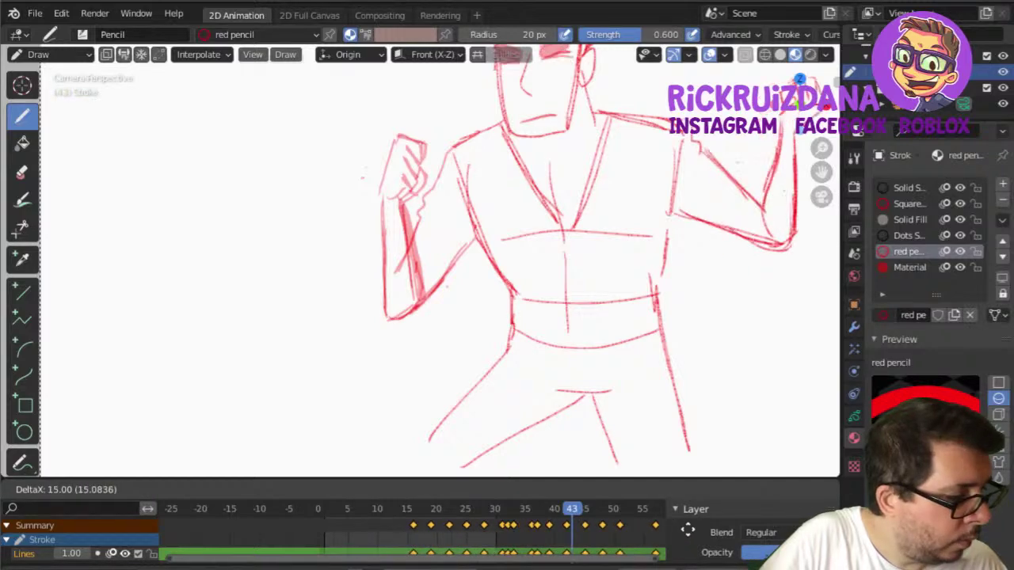
click(544, 552)
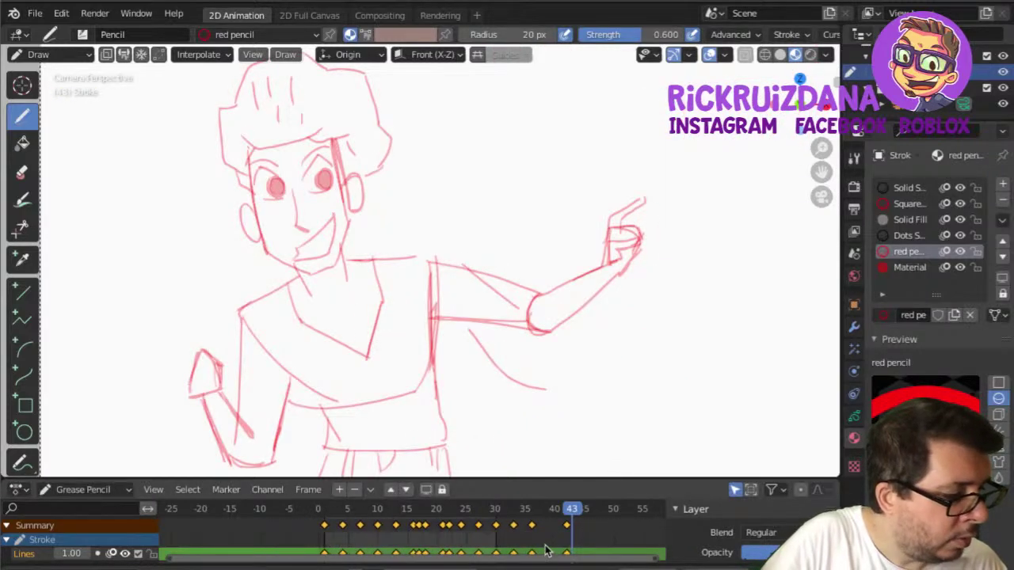
Try scaling the spacing of all selected keyframes around frame 43.
key(s)
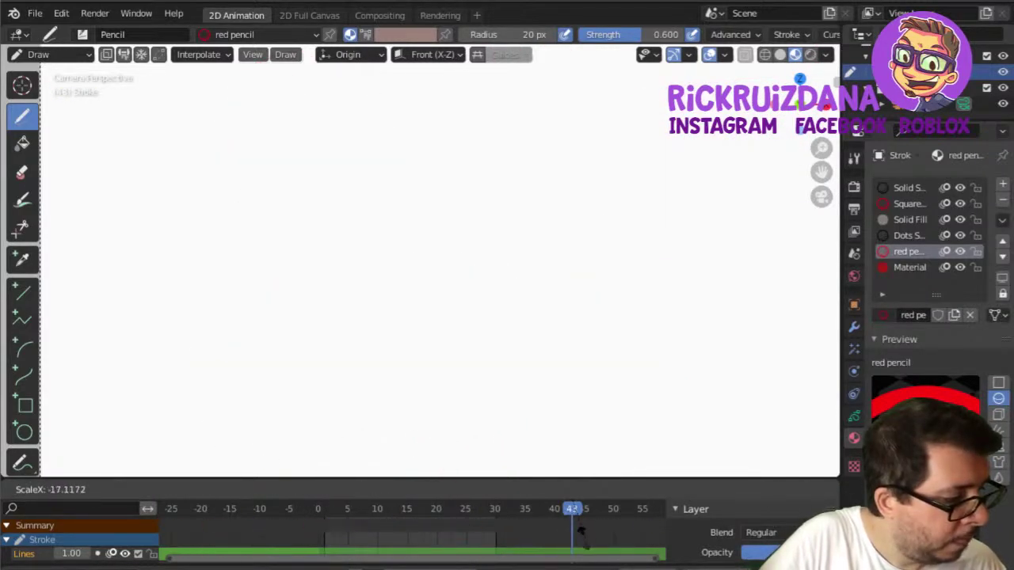
mouse_move(574, 533)
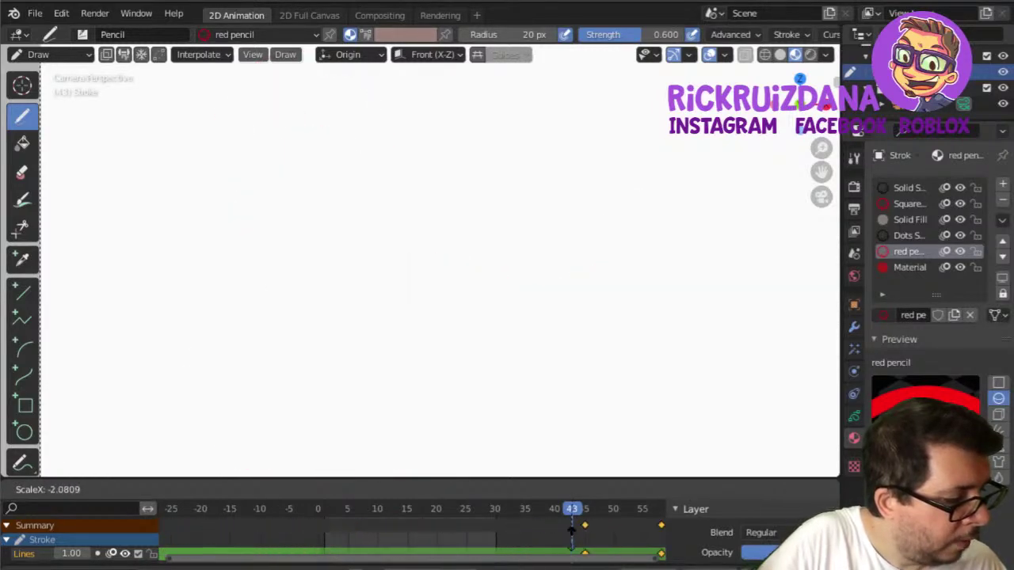
click(571, 544)
scroll(555, 545, down, 4)
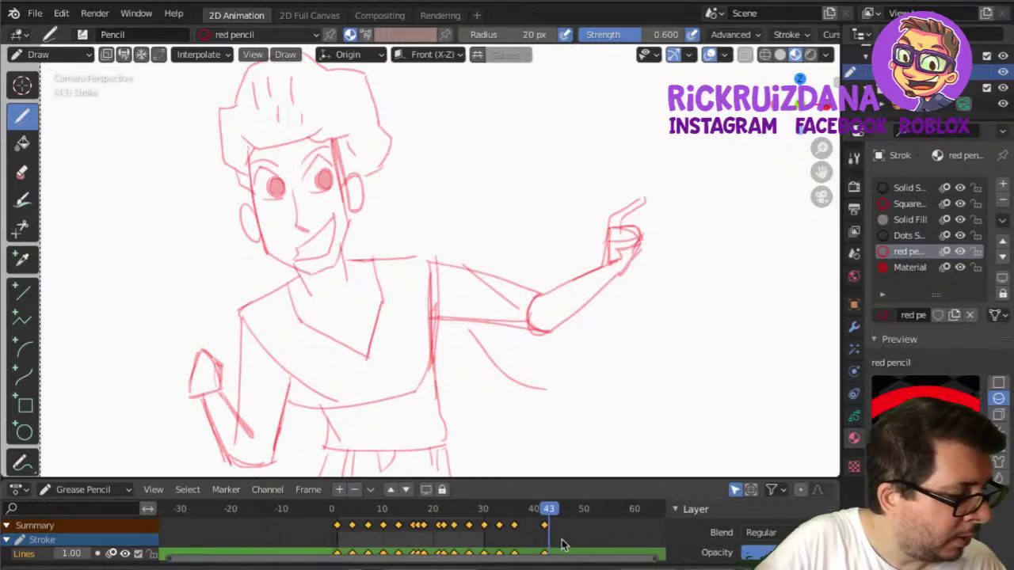
scroll(529, 543, down, 2)
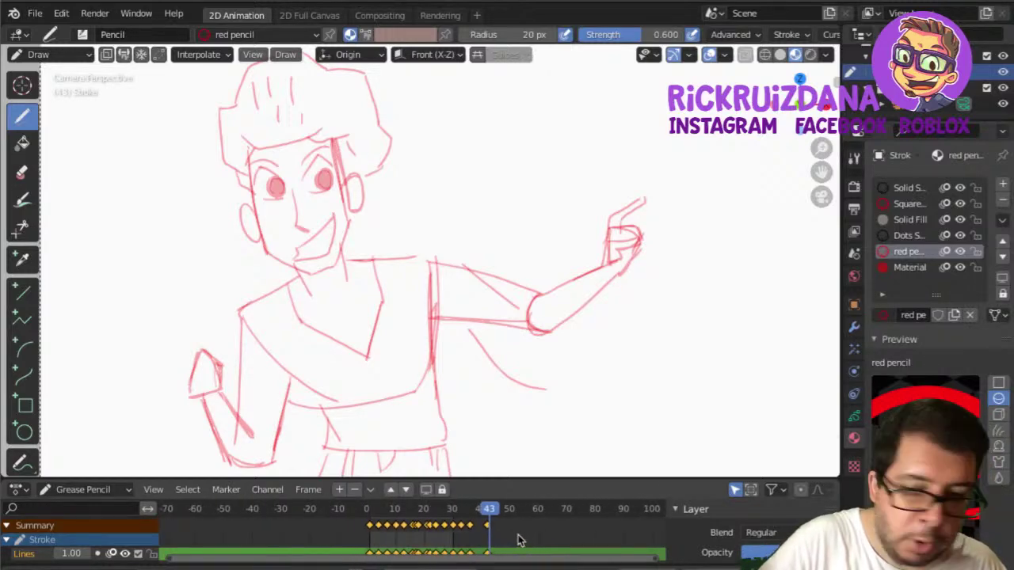
key(s)
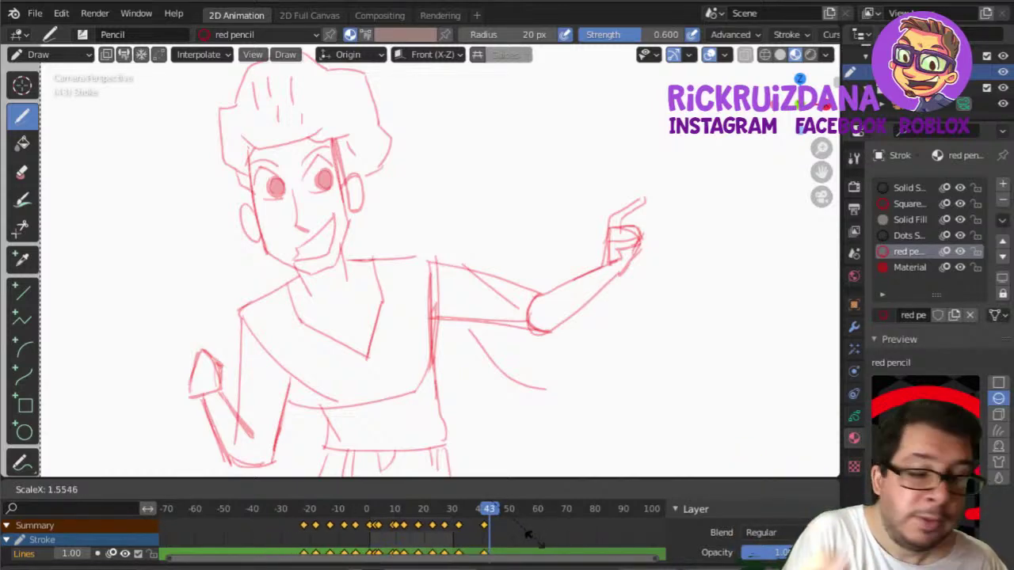
click(534, 544)
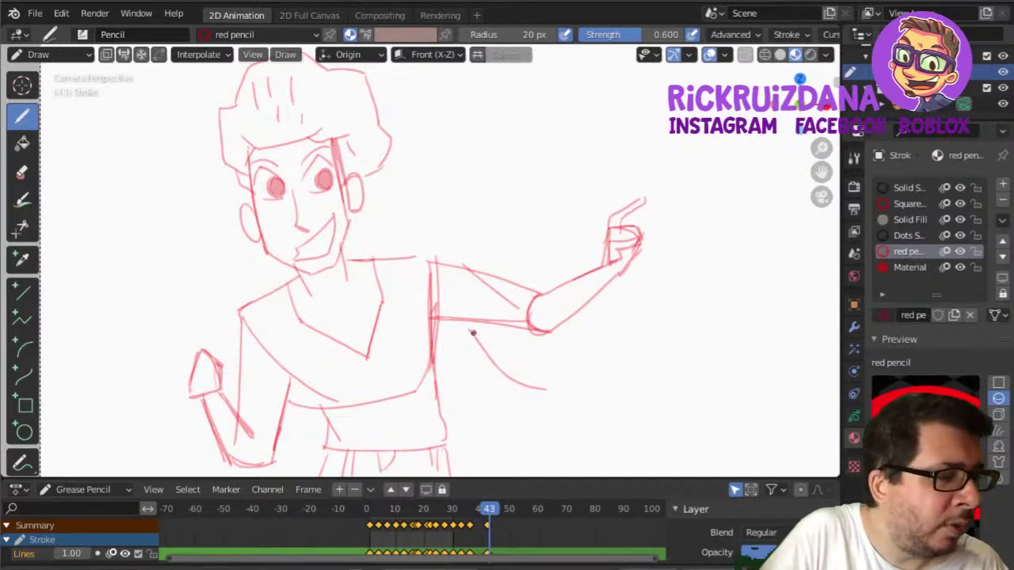
Erase the stray curve below the outstretched arm and the extra line inside the upper arm, and return to the pencil.
click(23, 142)
click(22, 171)
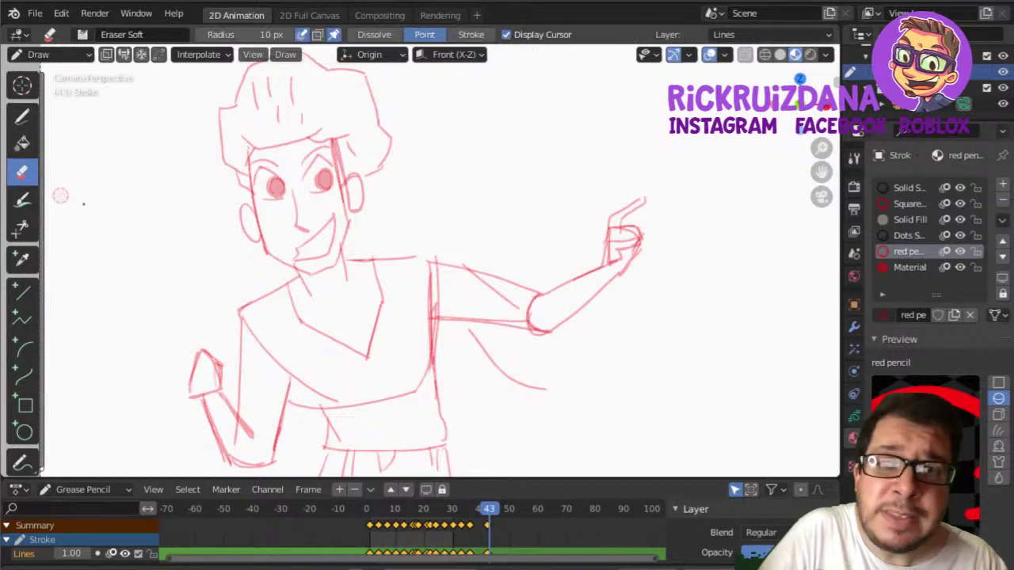
mouse_move(519, 342)
mouse_down()
mouse_move(470, 335)
mouse_move(531, 389)
mouse_move(572, 389)
mouse_up()
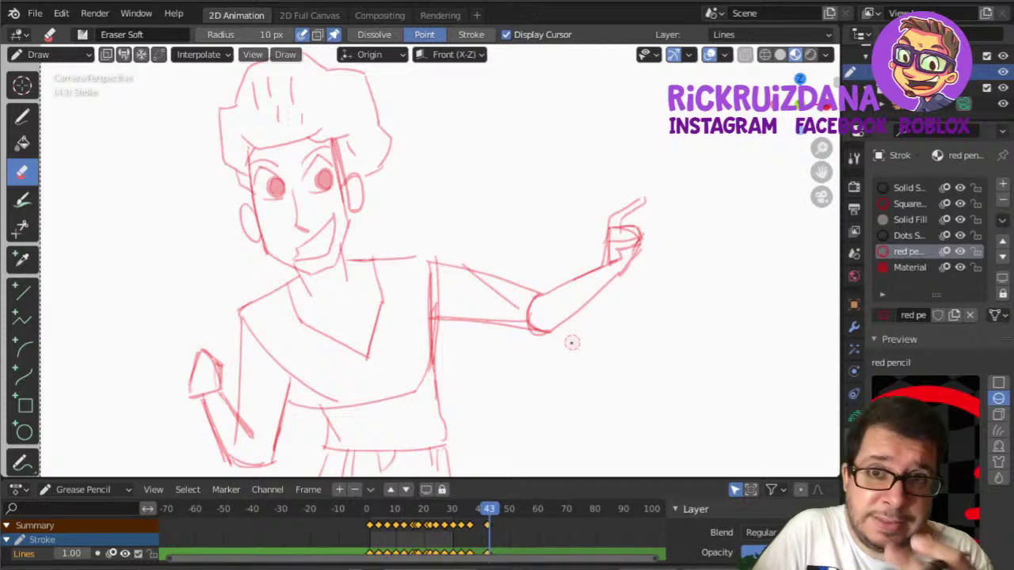
click(22, 115)
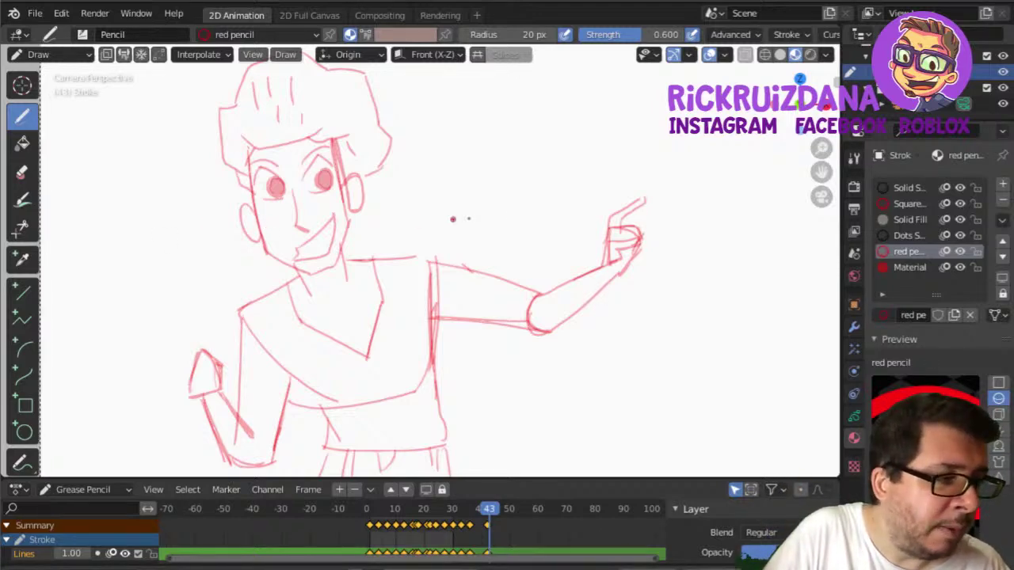
scroll(453, 219, down, 3)
click(35, 13)
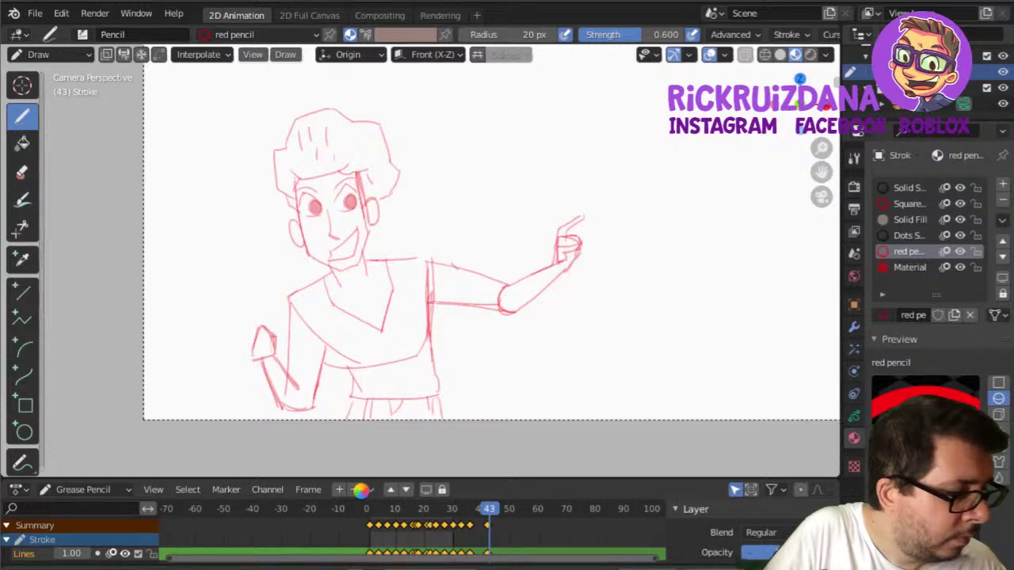
key(super+o)
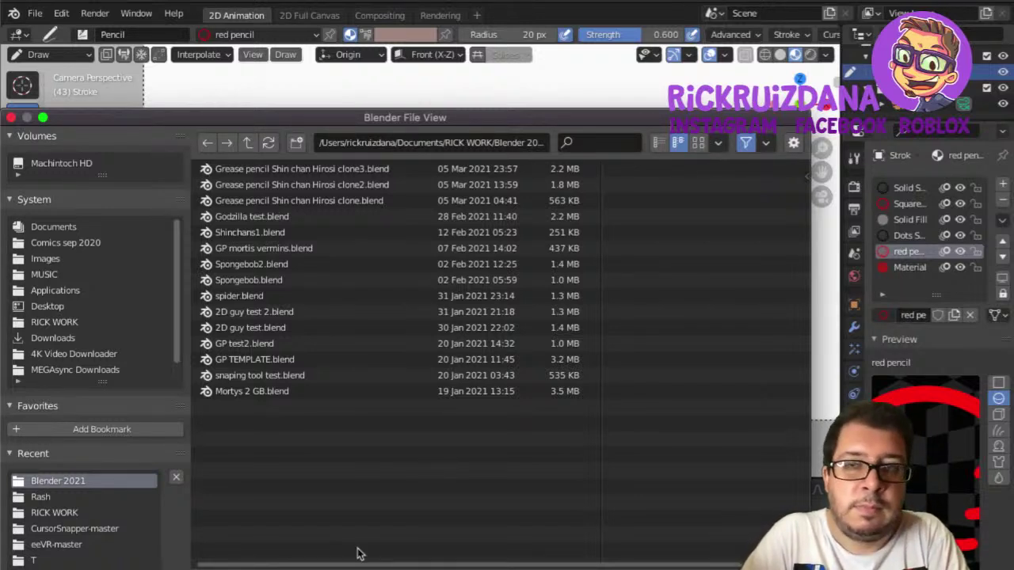
key(Escape)
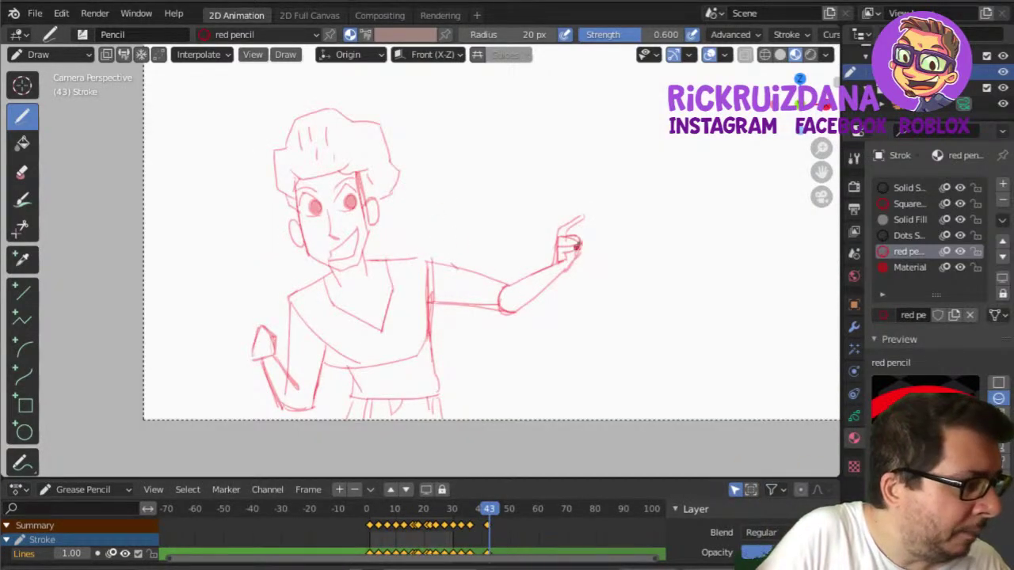
Try a short stroke beside the raised finger on frame 43, undo it, and move to frame 42.
drag(568, 230, 579, 221)
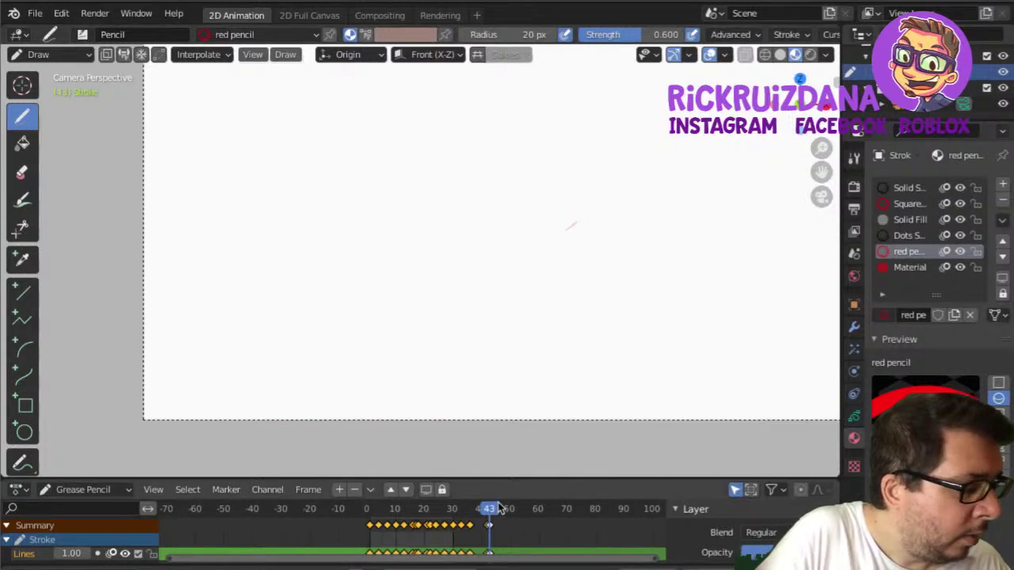
key(ctrl+z)
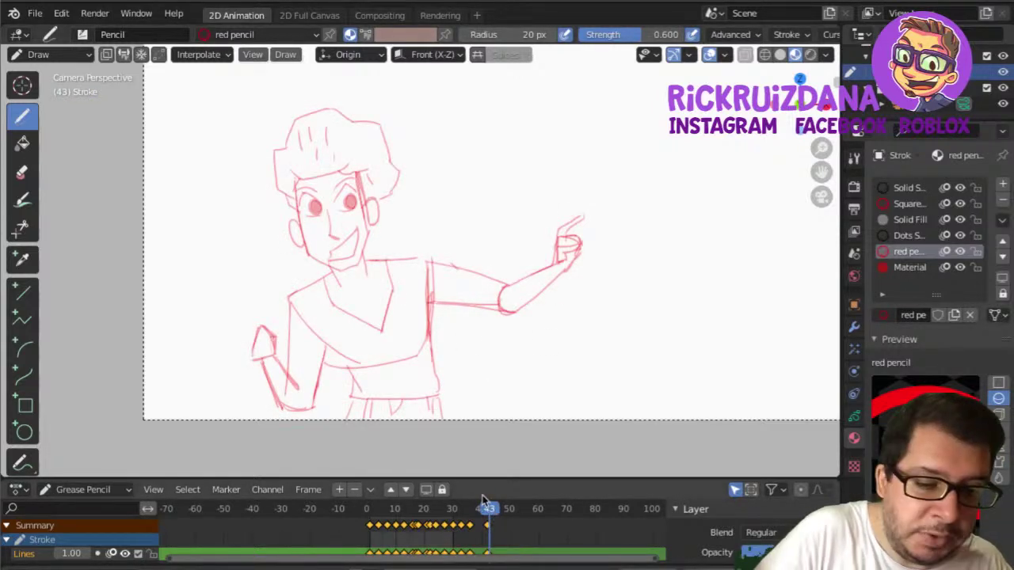
key(Left)
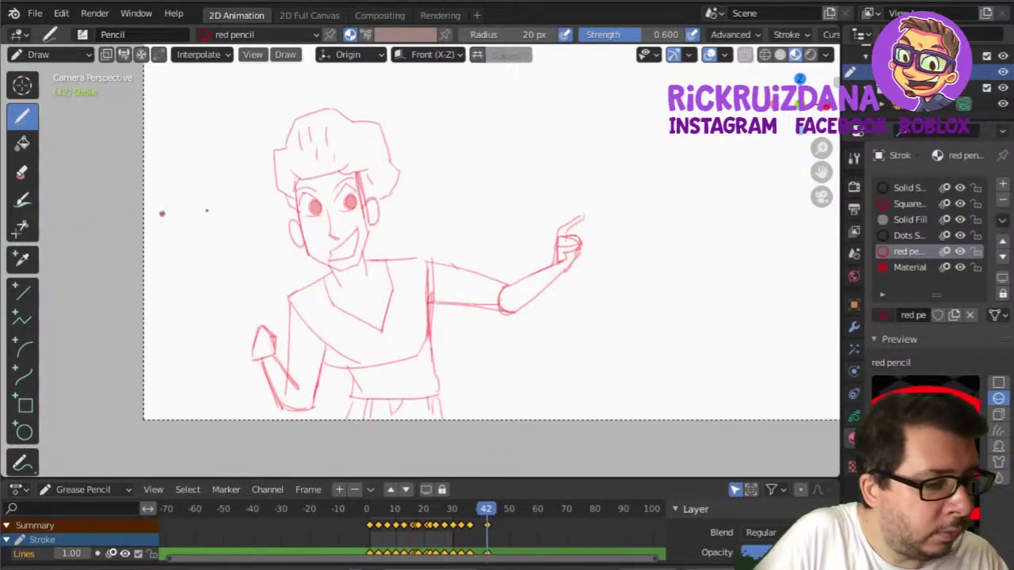
Switch to Sculpt Mode and try pushing the man's head sideways and back with a 106 px Push brush.
key(ctrl+Tab)
click(166, 304)
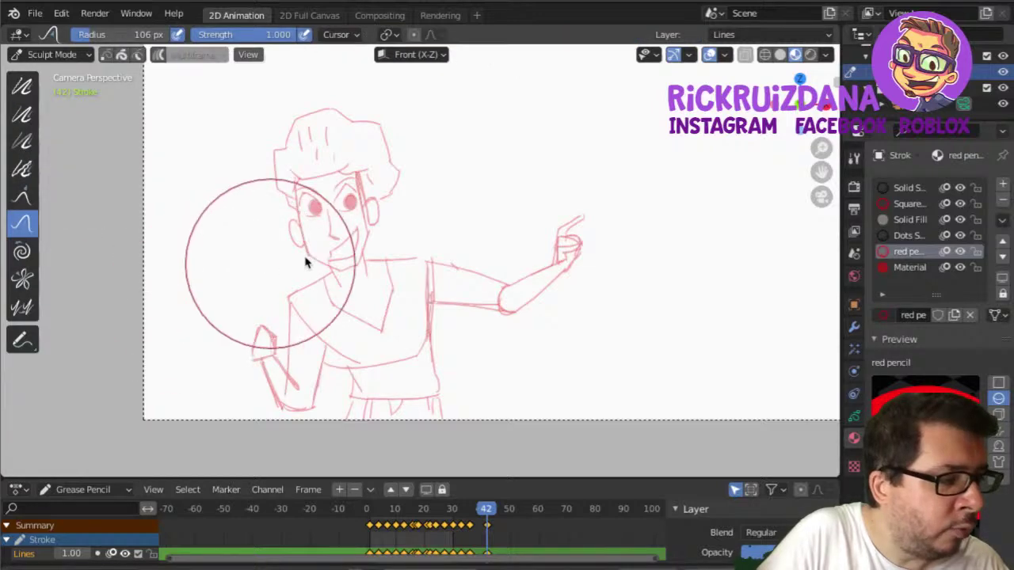
drag(340, 250, 403, 220)
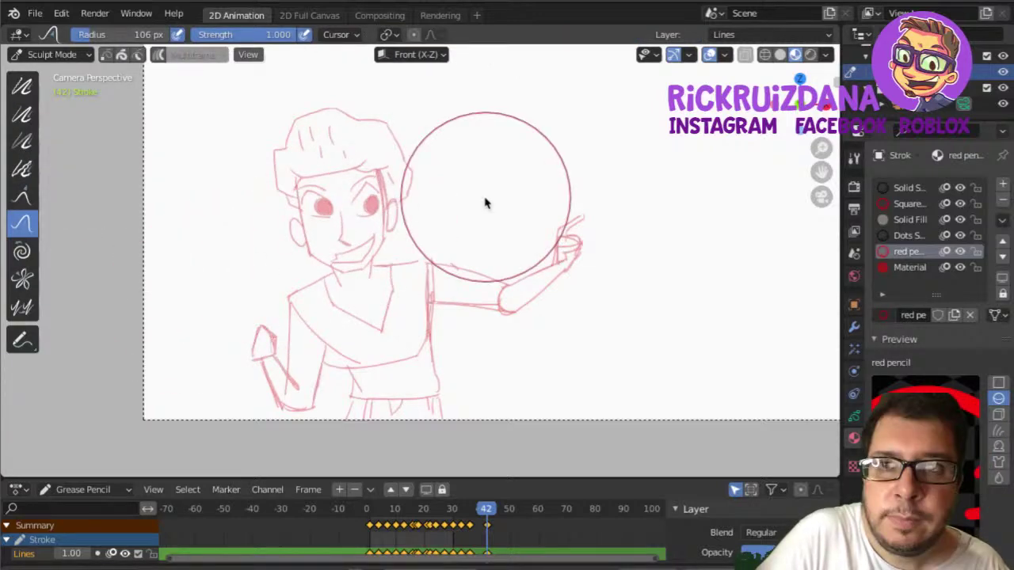
drag(486, 204, 358, 164)
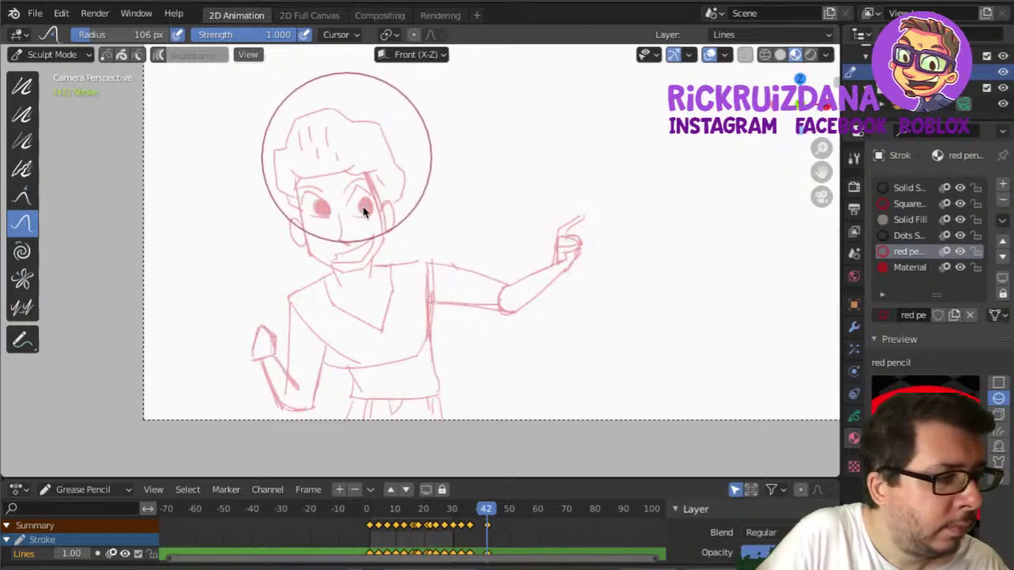
mouse_move(365, 210)
mouse_down()
mouse_move(405, 190)
mouse_move(330, 142)
mouse_move(335, 170)
mouse_up()
Enlarge the Push brush radius to 170 px, try pushing the whole head downward, and undo the head changes.
key(f)
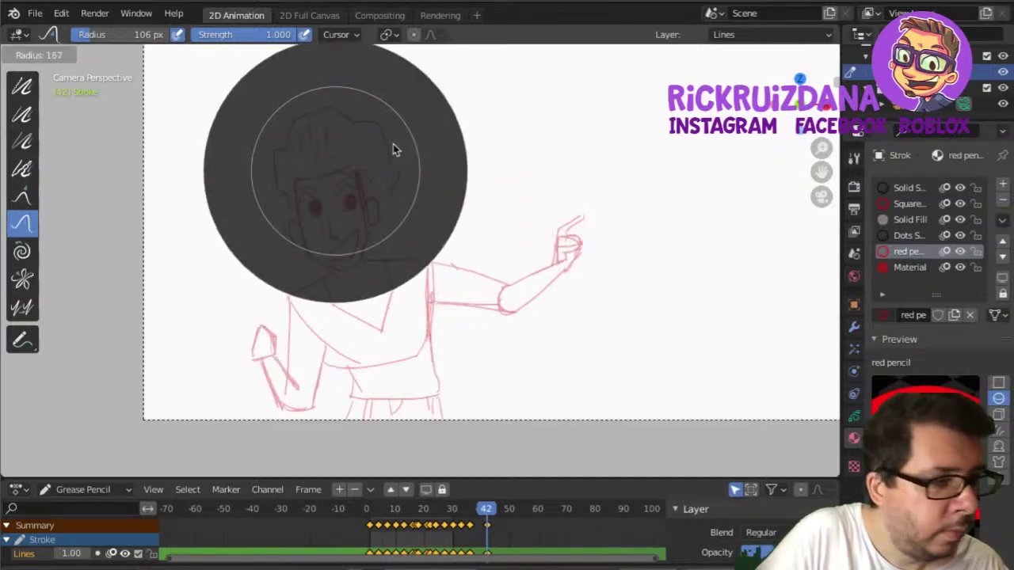
click(346, 163)
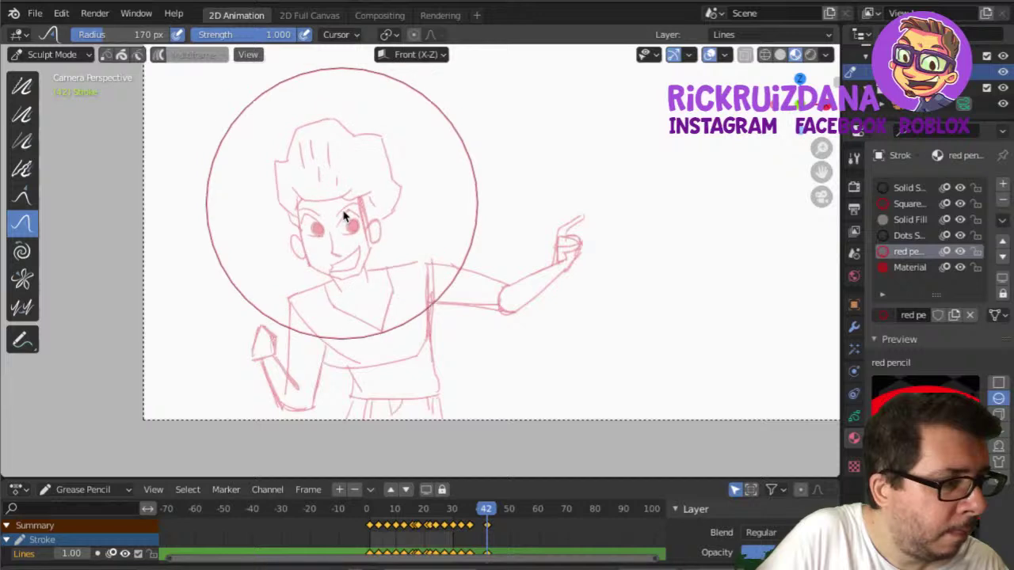
mouse_move(345, 215)
mouse_down()
mouse_move(364, 191)
mouse_move(337, 251)
mouse_up()
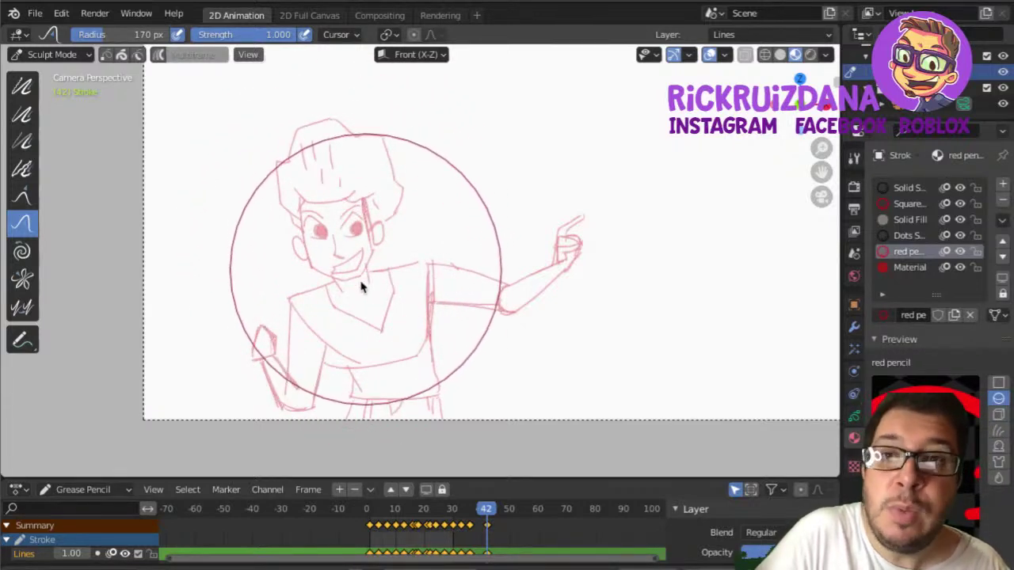
key(ctrl+z)
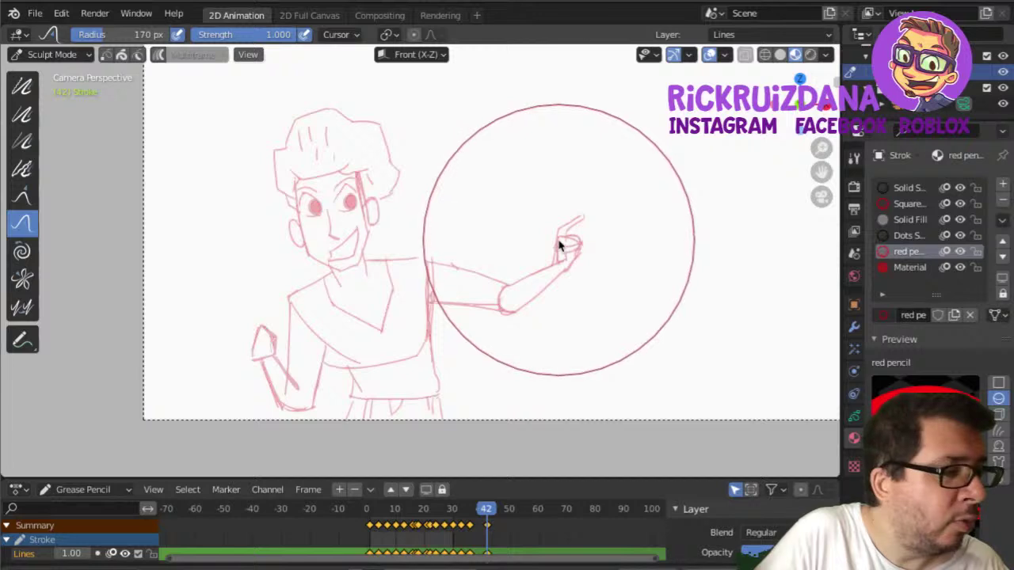
Try pushing the outstretched arm upward and twisting the face with a 50 px Twist brush, and return to Draw mode.
mouse_move(552, 273)
mouse_down()
mouse_move(570, 257)
mouse_move(538, 228)
mouse_up()
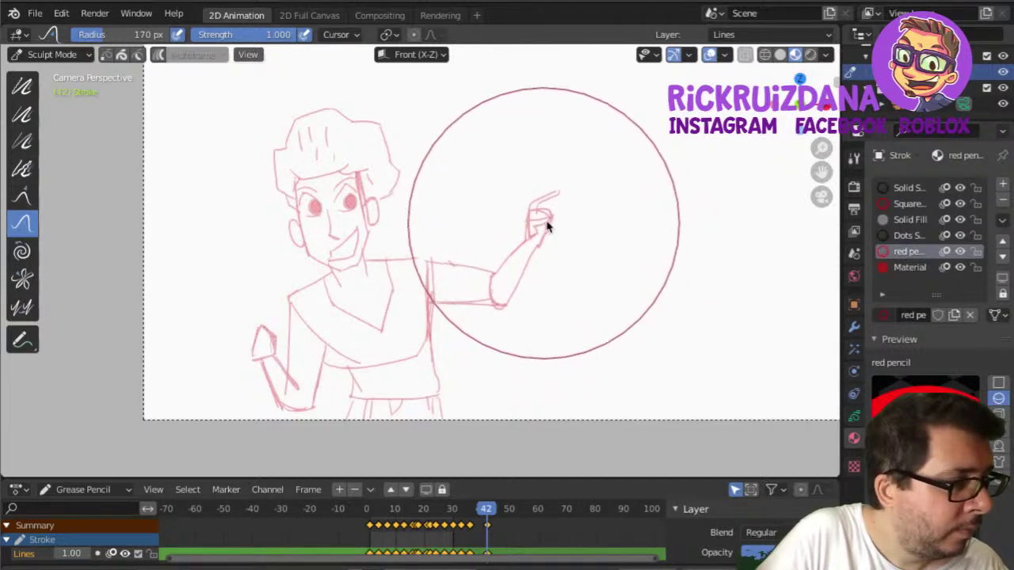
drag(492, 309, 503, 291)
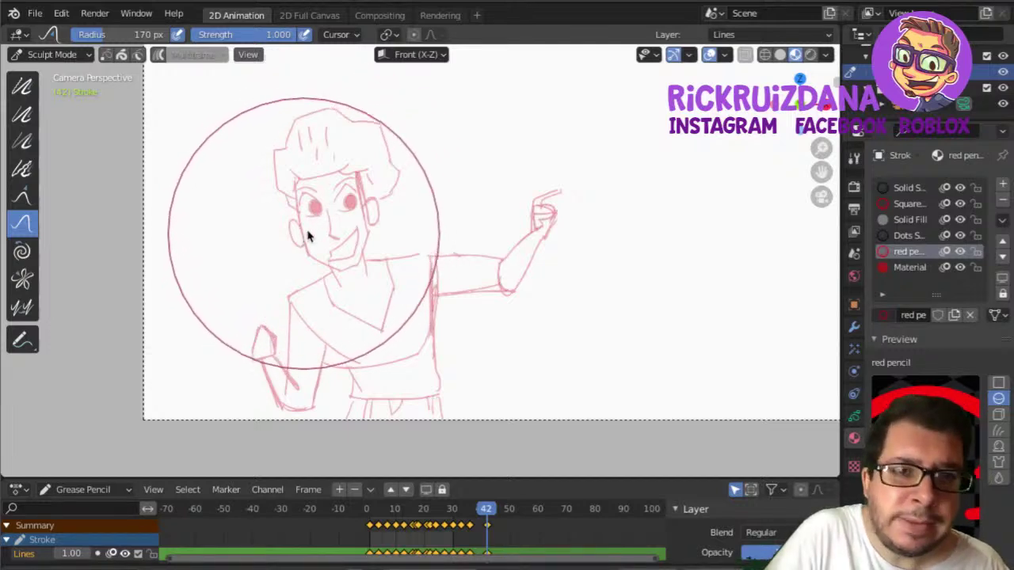
drag(441, 245, 498, 243)
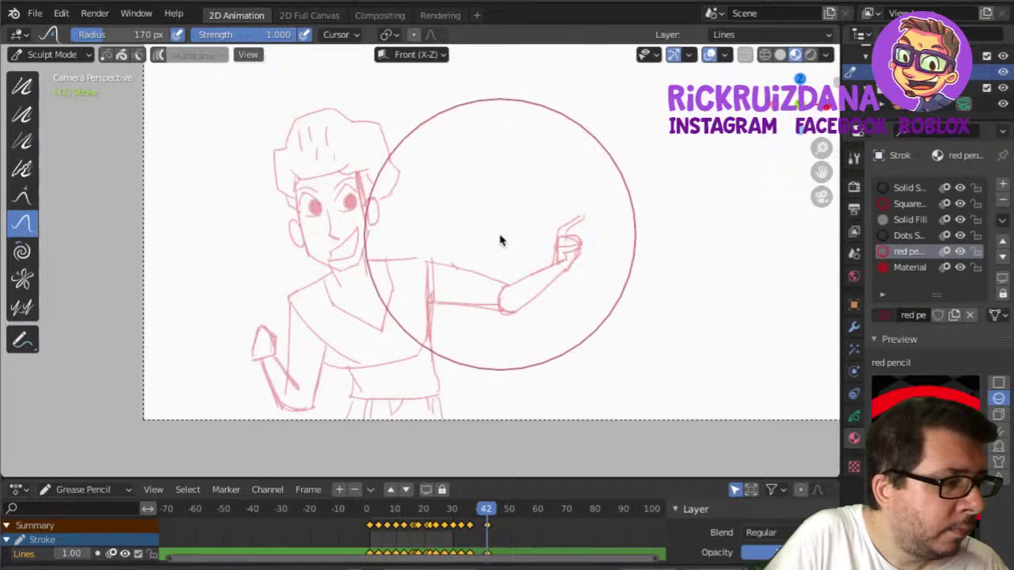
click(21, 251)
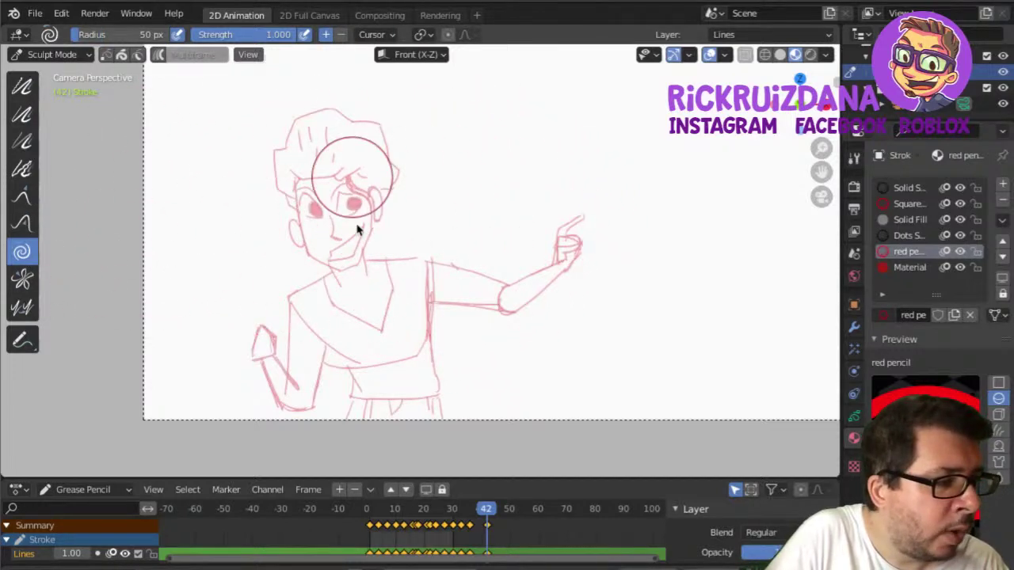
key(ctrl+Tab)
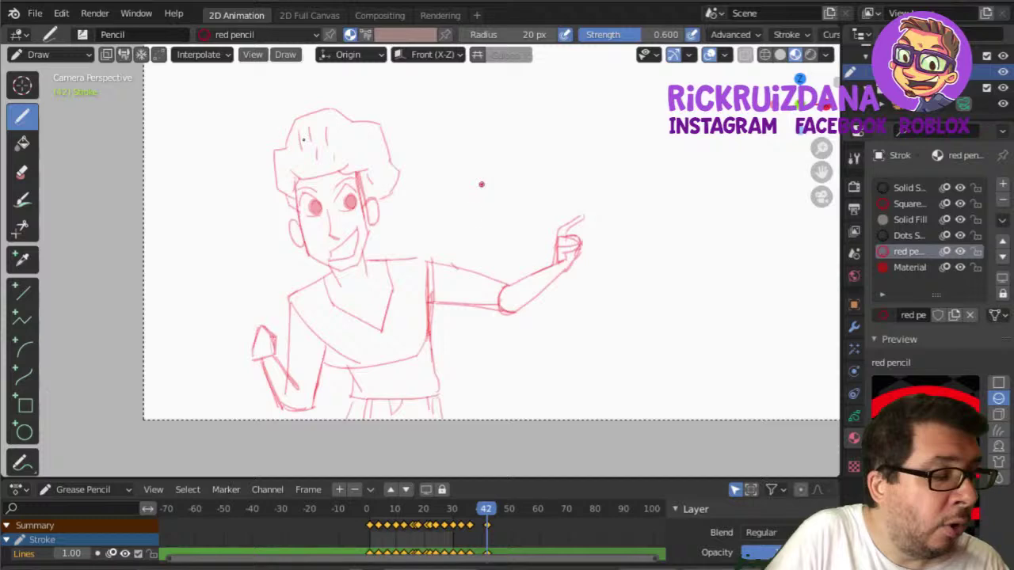
Start a new Sculpting file, discarding the unsaved changes to the drawing.
key(KP_0)
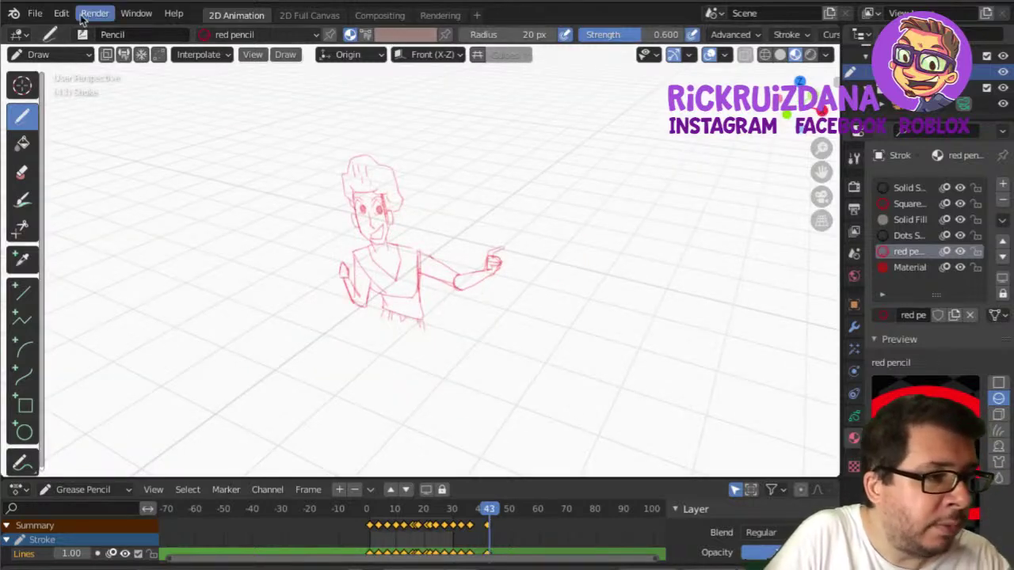
click(35, 13)
mouse_move(90, 68)
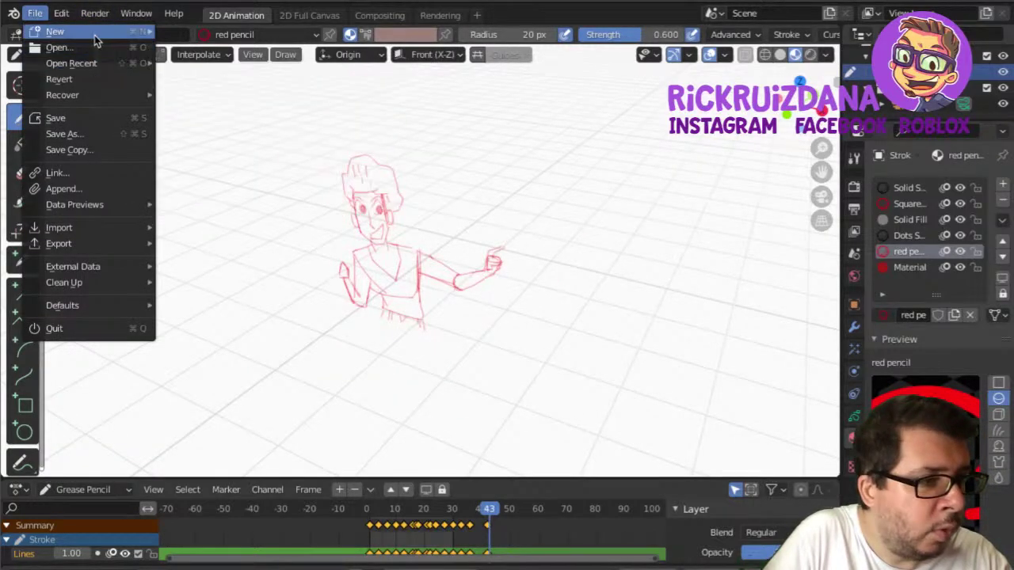
mouse_move(94, 32)
click(231, 48)
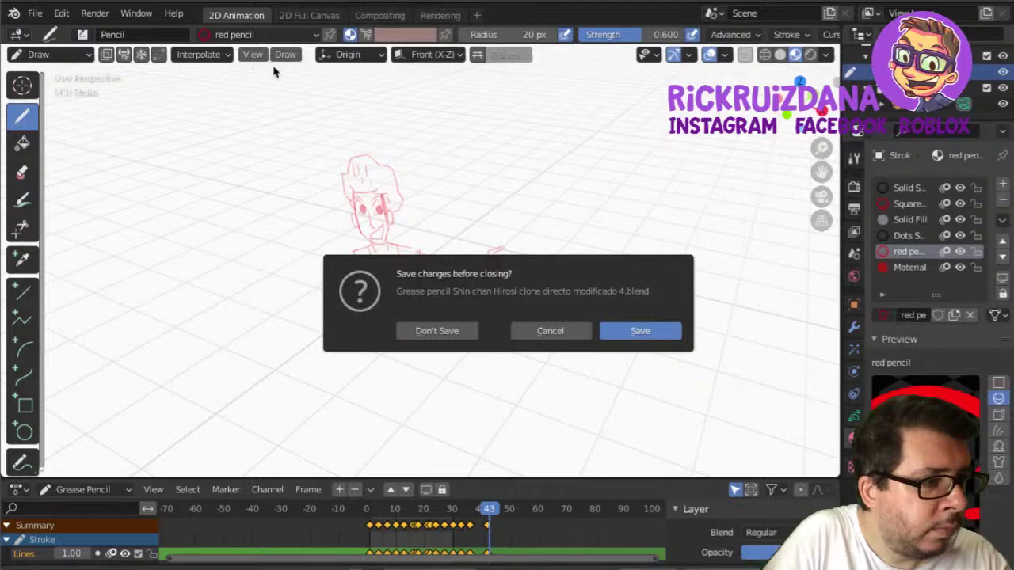
click(473, 330)
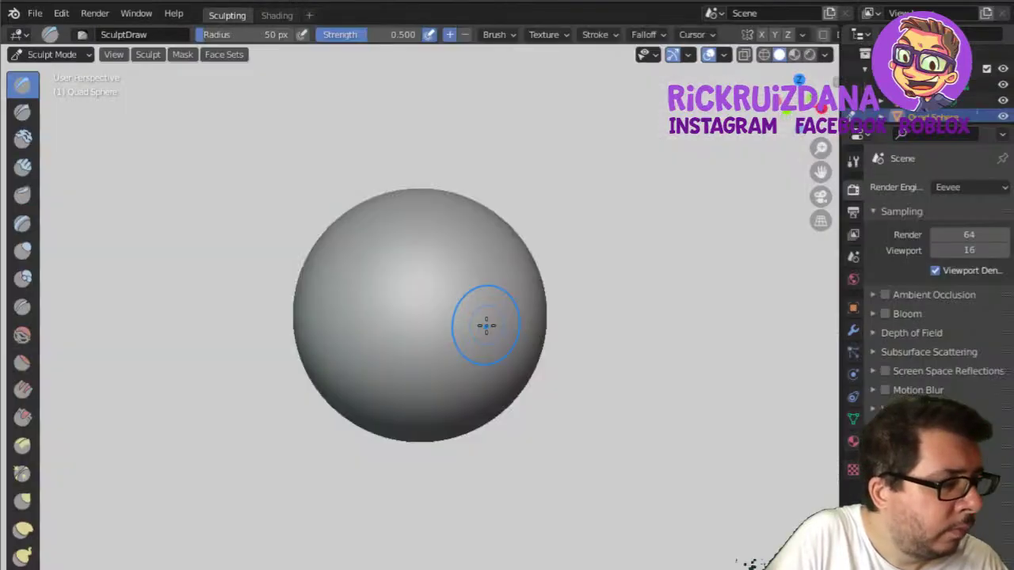
Set the SculptDraw brush radius to 93 px and raise a bump on the lower front of the sphere.
scroll(460, 353, down, 3)
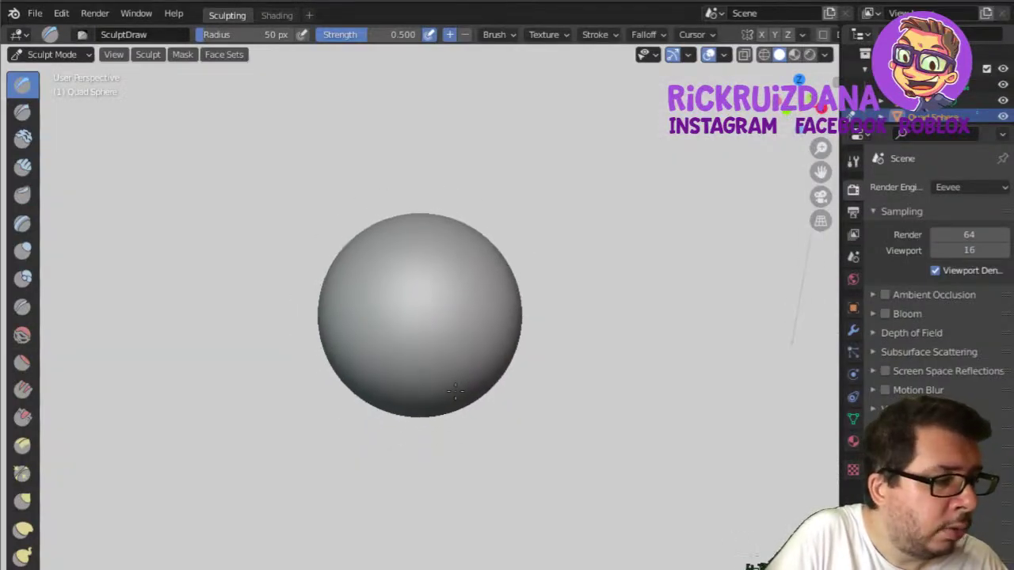
key(f)
click(481, 328)
mouse_move(442, 385)
mouse_down()
mouse_move(448, 415)
mouse_move(459, 387)
mouse_move(480, 424)
mouse_move(452, 371)
mouse_move(457, 475)
mouse_move(388, 390)
mouse_up()
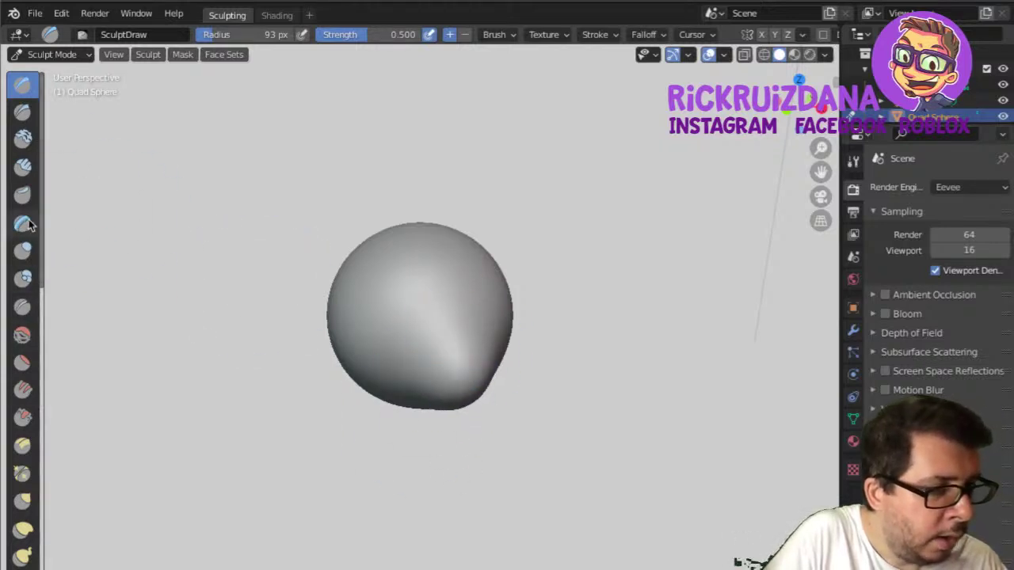
Pull the lower bump outward into a pointed nose with the 93 px Grab brush.
click(22, 112)
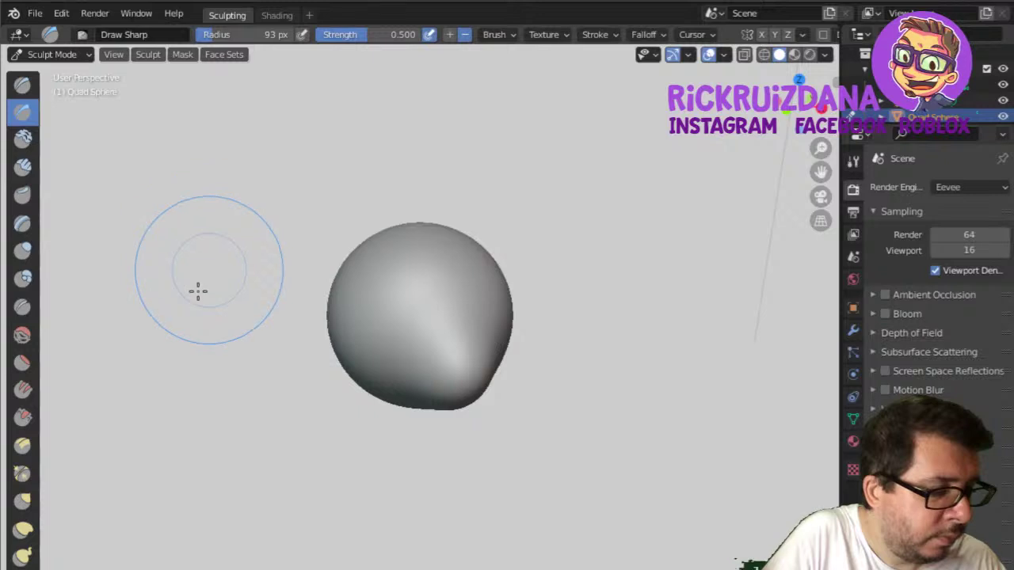
click(30, 497)
drag(448, 385, 484, 451)
mouse_move(484, 451)
middle_down()
mouse_move(631, 337)
mouse_move(547, 328)
middle_up()
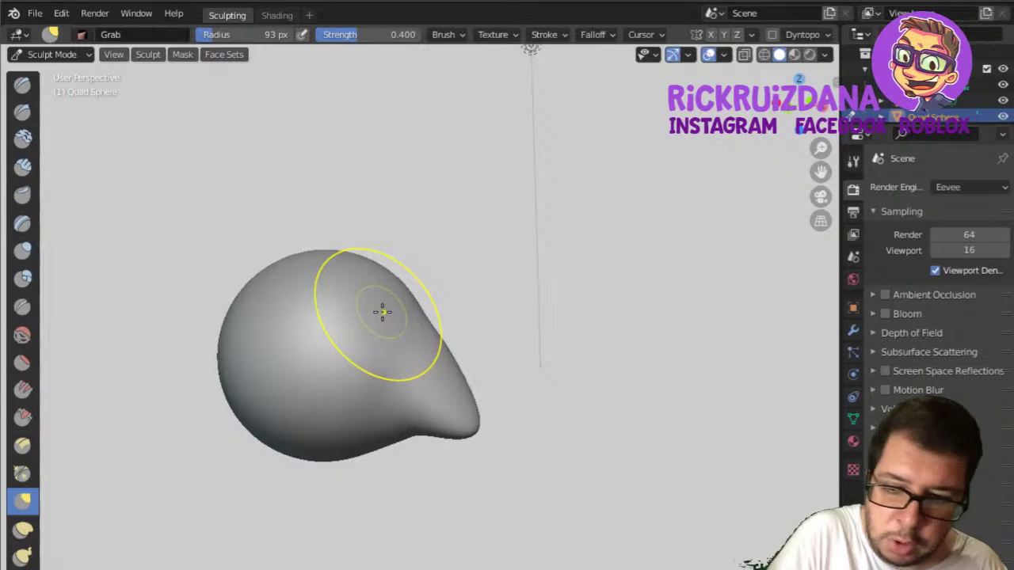
mouse_move(403, 324)
middle_down()
mouse_move(410, 399)
mouse_move(396, 300)
middle_up()
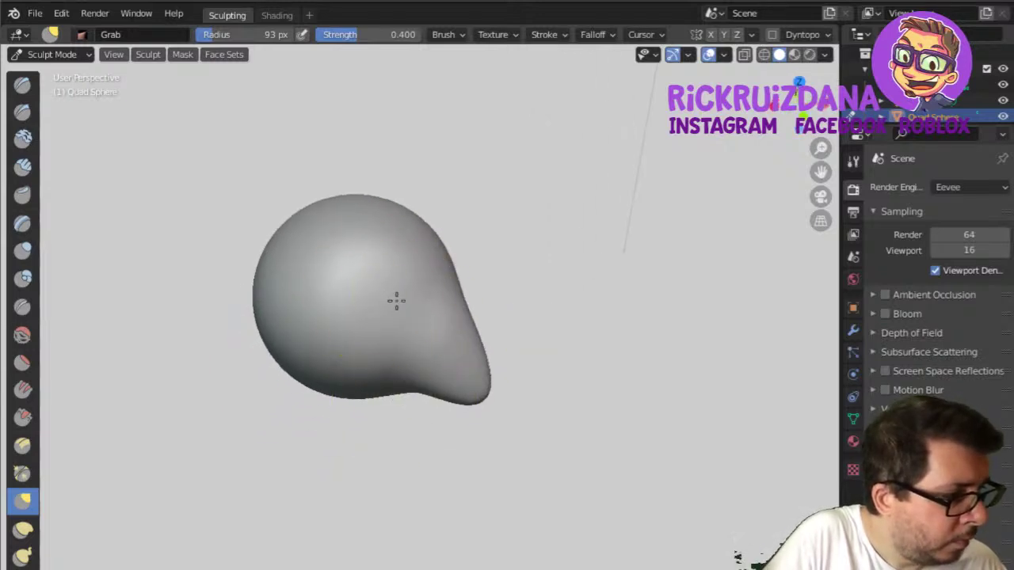
Build up a rounded brow above the nose with the 93 px SculptDraw brush.
click(22, 84)
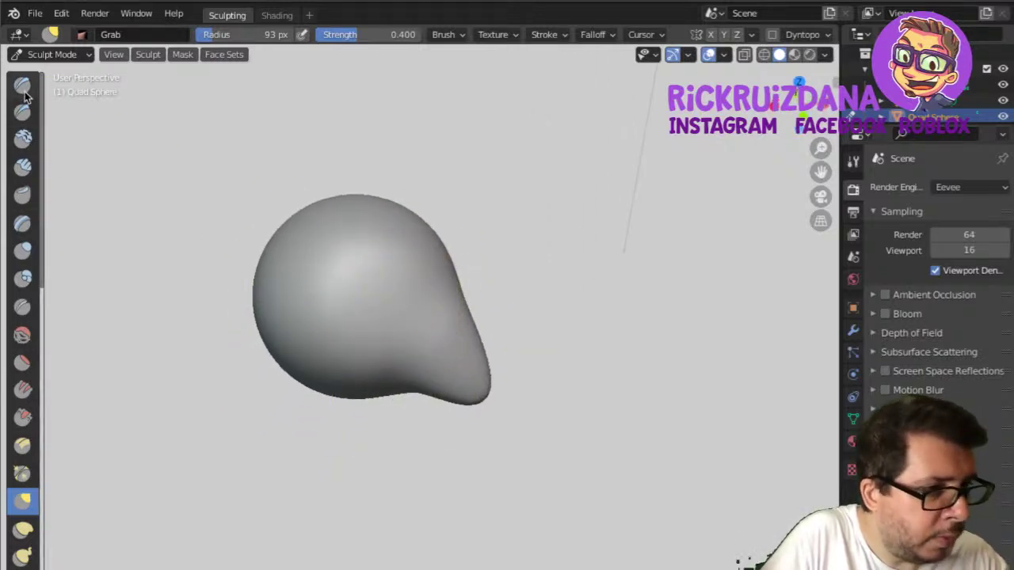
mouse_move(379, 287)
middle_down()
mouse_move(480, 308)
mouse_move(377, 306)
mouse_move(321, 354)
middle_up()
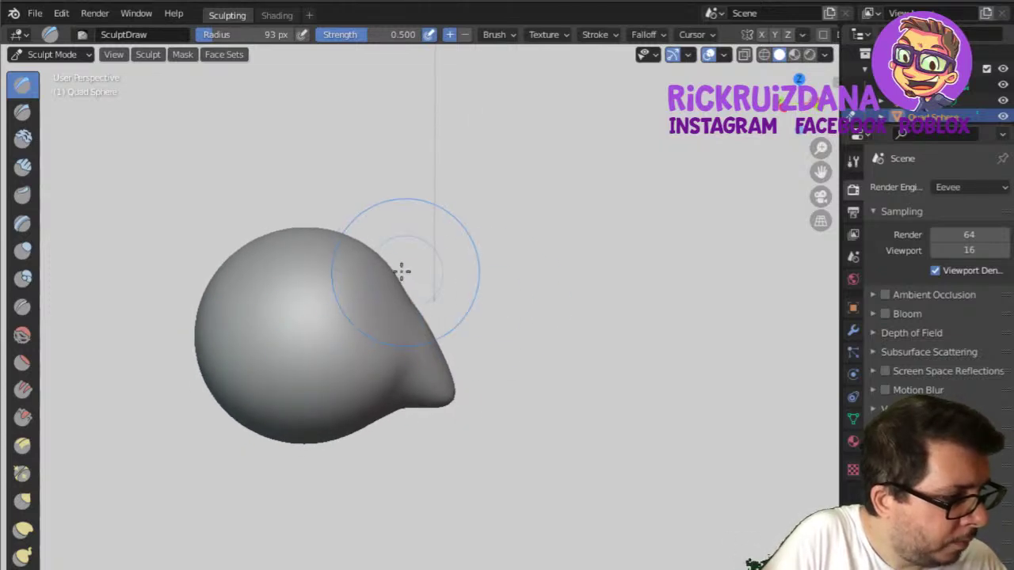
drag(380, 285, 406, 234)
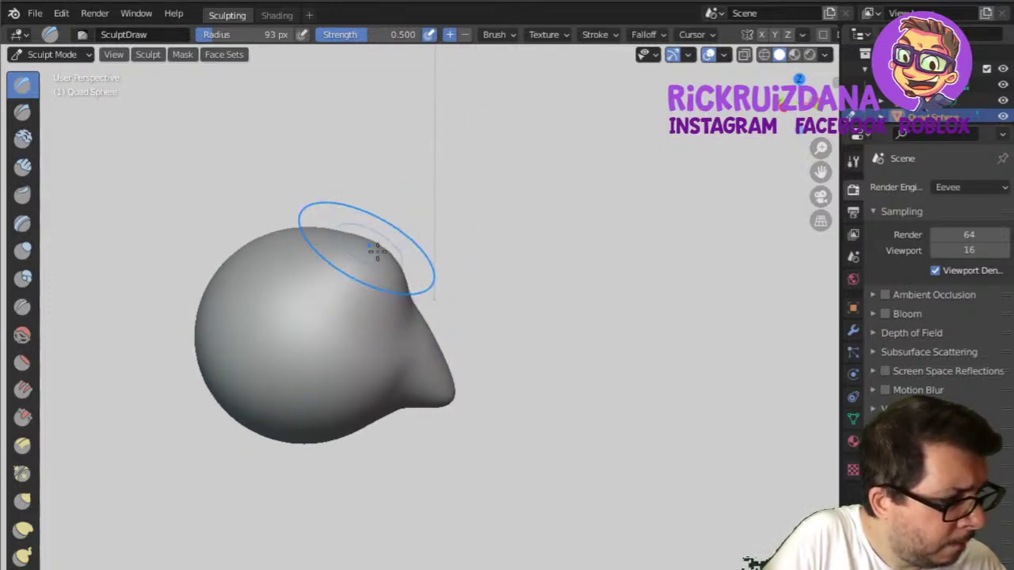
mouse_move(335, 290)
middle_down()
mouse_move(407, 351)
mouse_move(390, 311)
mouse_move(539, 324)
mouse_move(672, 369)
middle_up()
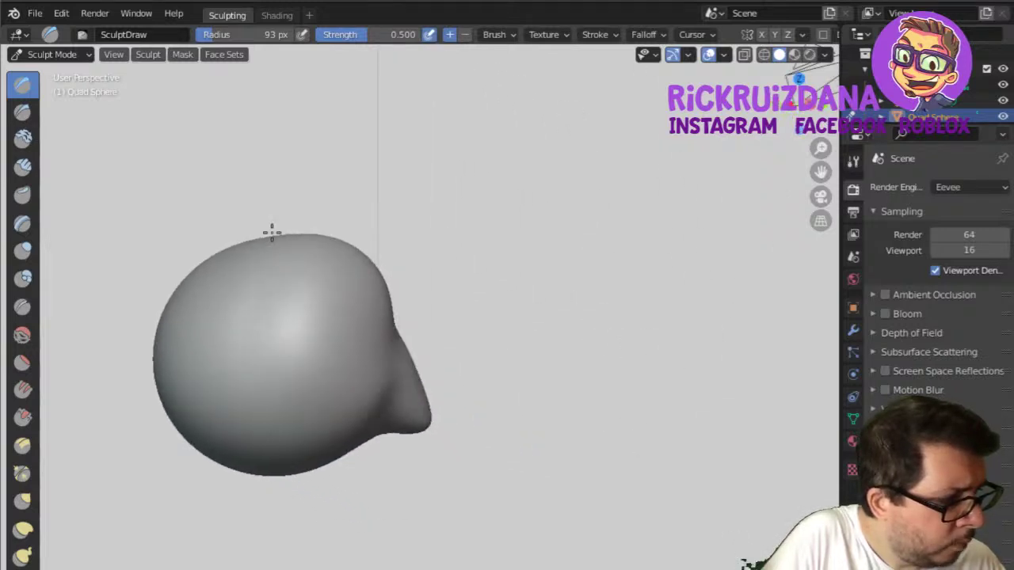
Enlarge the SculptDraw brush to 209 px and add volume to the top and back of the head.
mouse_move(235, 240)
middle_down()
mouse_move(298, 337)
mouse_move(249, 274)
middle_up()
mouse_move(464, 414)
middle_down()
mouse_move(476, 438)
mouse_move(209, 380)
mouse_move(161, 337)
mouse_move(398, 314)
mouse_move(442, 186)
mouse_move(403, 191)
mouse_move(475, 185)
mouse_move(546, 261)
middle_up()
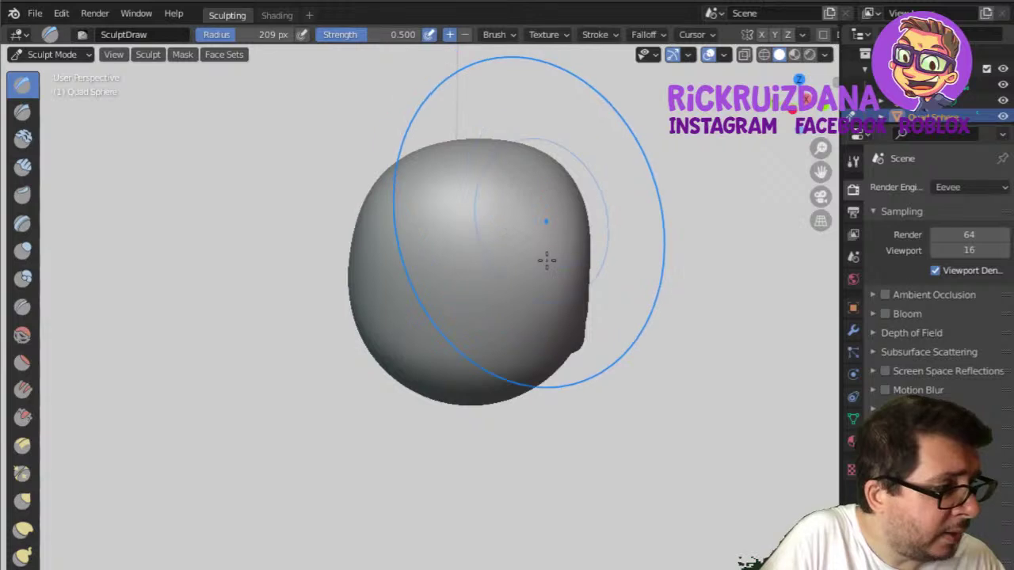
scroll(420, 393, up, 3)
middle_drag(420, 394, 449, 366)
scroll(369, 410, down, 4)
mouse_move(369, 409)
middle_down()
mouse_move(402, 262)
mouse_move(452, 254)
mouse_move(470, 262)
mouse_move(471, 240)
middle_up()
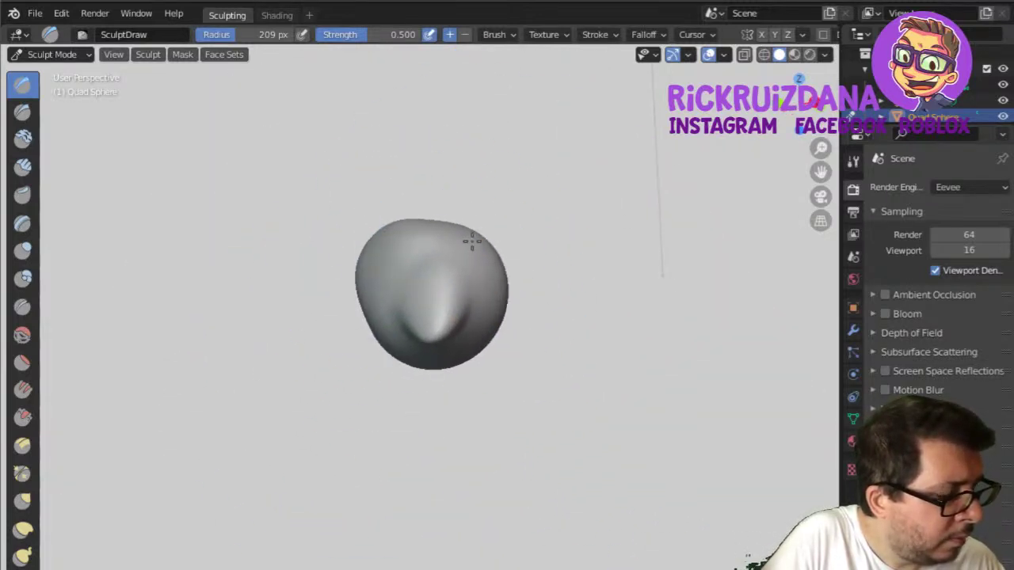
mouse_move(428, 398)
middle_down()
mouse_move(583, 410)
mouse_move(576, 420)
middle_up()
Set the brush radius to 71 px and flatten the sides of the head and nose with the Flatten/Contrast brush.
key(f)
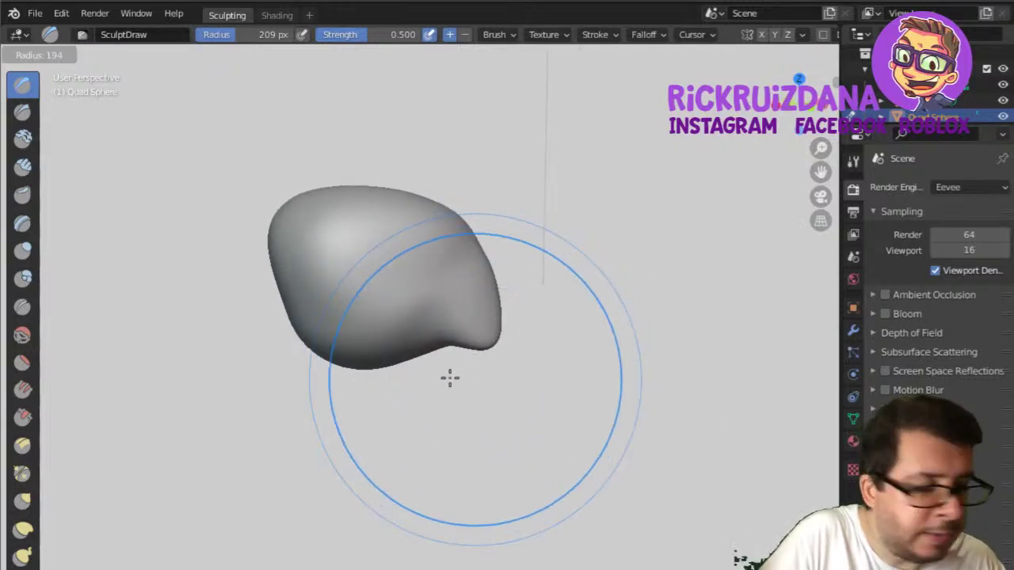
click(376, 373)
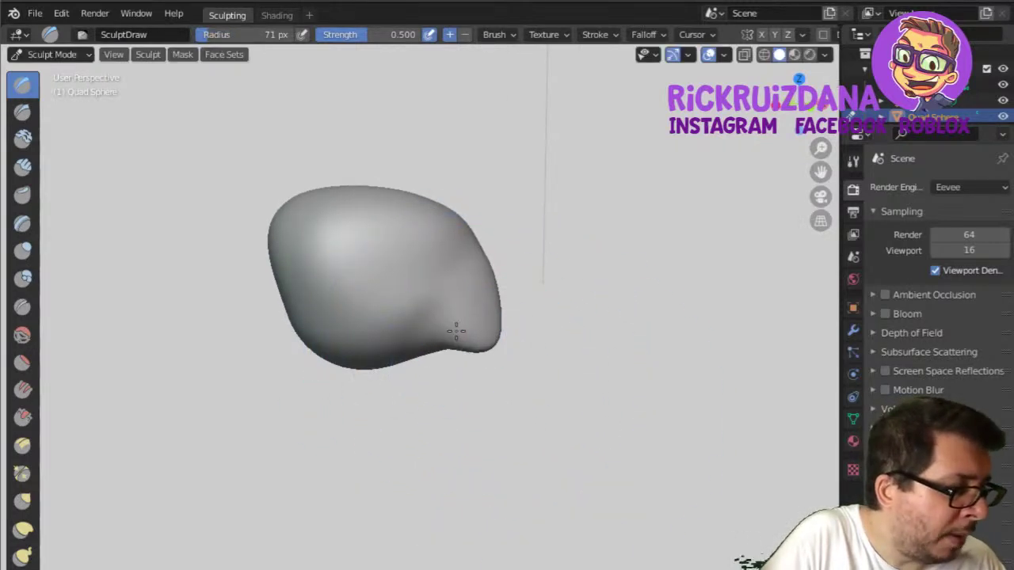
middle_drag(472, 342, 540, 319)
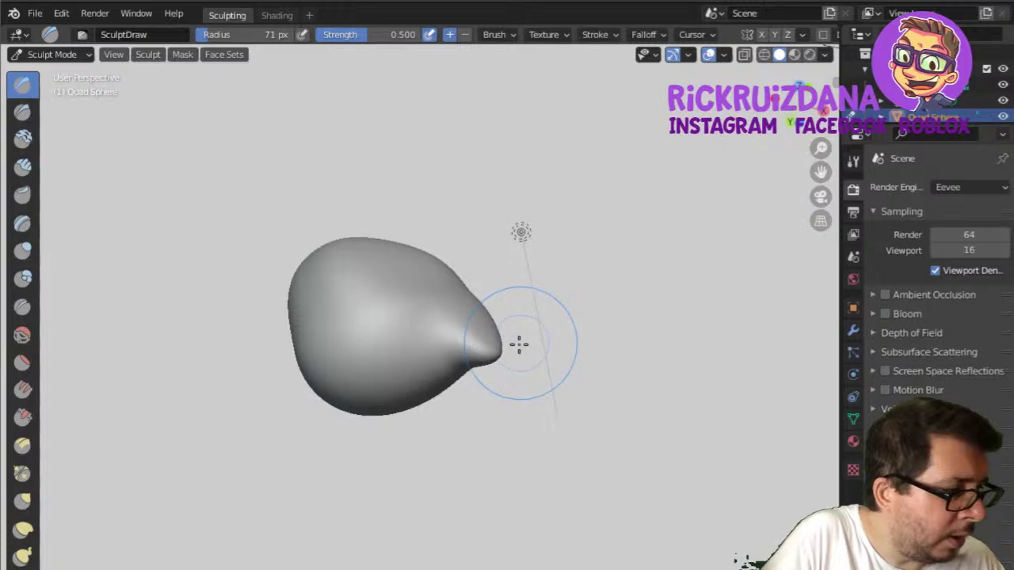
click(22, 362)
middle_drag(430, 371, 487, 354)
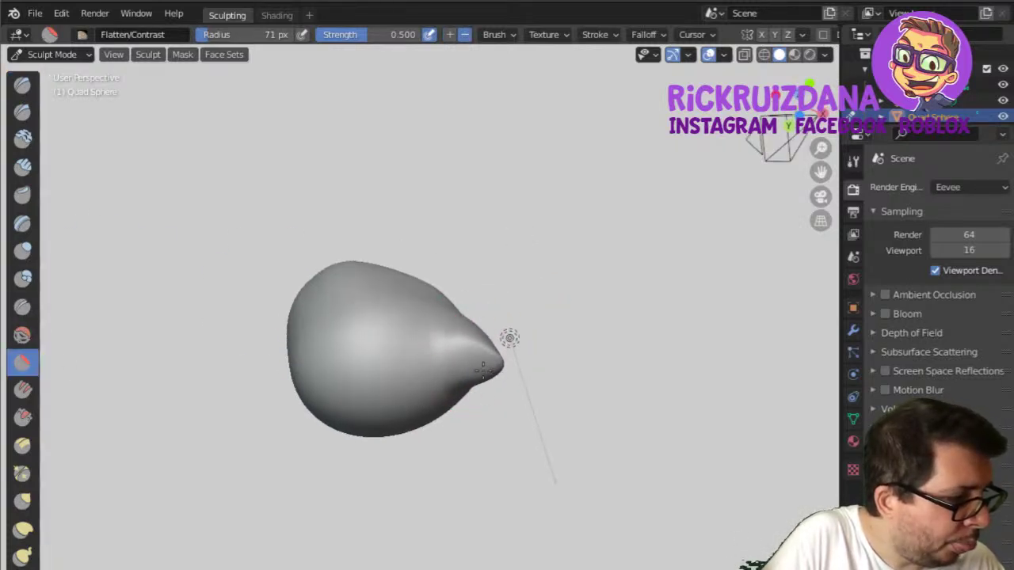
mouse_move(532, 366)
middle_down()
mouse_move(498, 521)
mouse_move(532, 462)
mouse_move(539, 493)
mouse_move(456, 504)
mouse_move(451, 483)
middle_up()
mouse_move(430, 267)
middle_down()
mouse_move(419, 267)
mouse_move(507, 389)
mouse_move(396, 354)
middle_up()
middle_drag(522, 286, 533, 280)
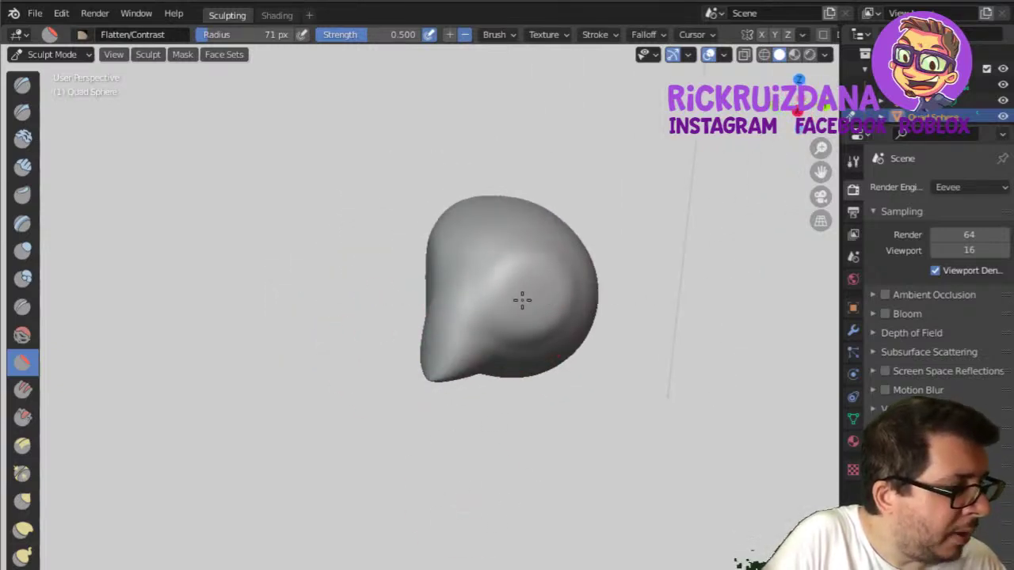
mouse_move(468, 384)
middle_down()
mouse_move(607, 367)
mouse_move(419, 299)
mouse_move(544, 445)
mouse_move(663, 362)
mouse_move(605, 337)
middle_up()
mouse_move(467, 300)
middle_down()
mouse_move(447, 274)
mouse_move(428, 304)
middle_up()
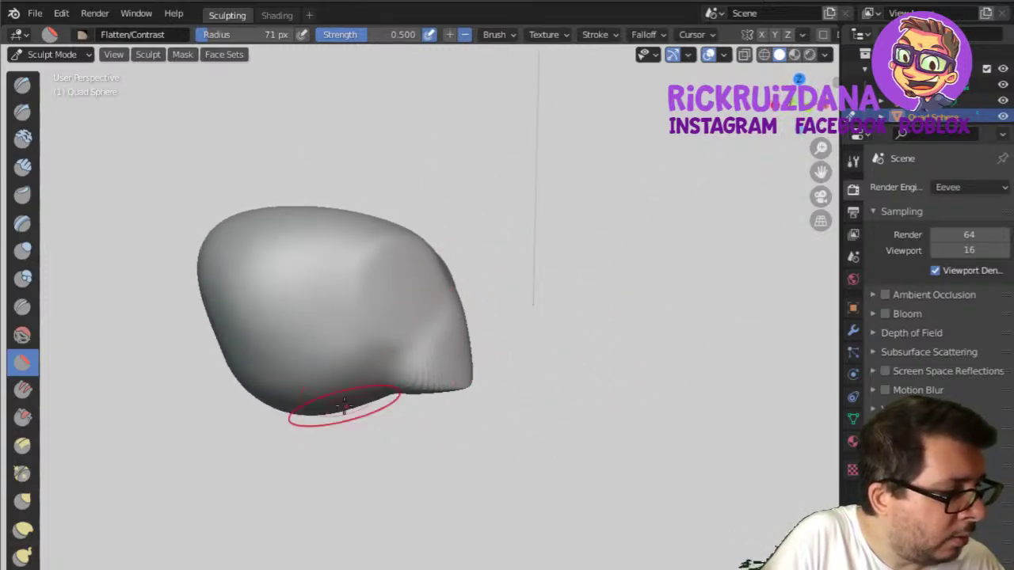
Reshape the lower part of the head with the Elastic Deform brush at a 214 px radius.
click(30, 536)
key(f)
click(392, 414)
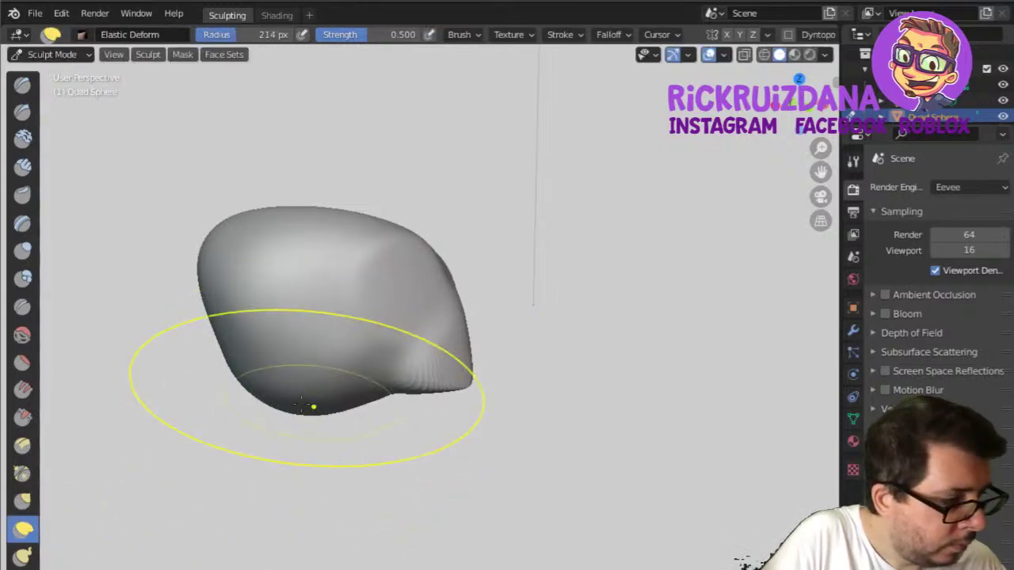
mouse_move(301, 403)
middle_down()
mouse_move(301, 389)
mouse_move(293, 404)
middle_up()
mouse_move(300, 401)
middle_down()
mouse_move(402, 428)
mouse_move(380, 412)
mouse_move(364, 227)
mouse_move(397, 208)
mouse_move(222, 267)
mouse_move(404, 380)
middle_up()
scroll(410, 357, up, 4)
scroll(410, 357, down, 6)
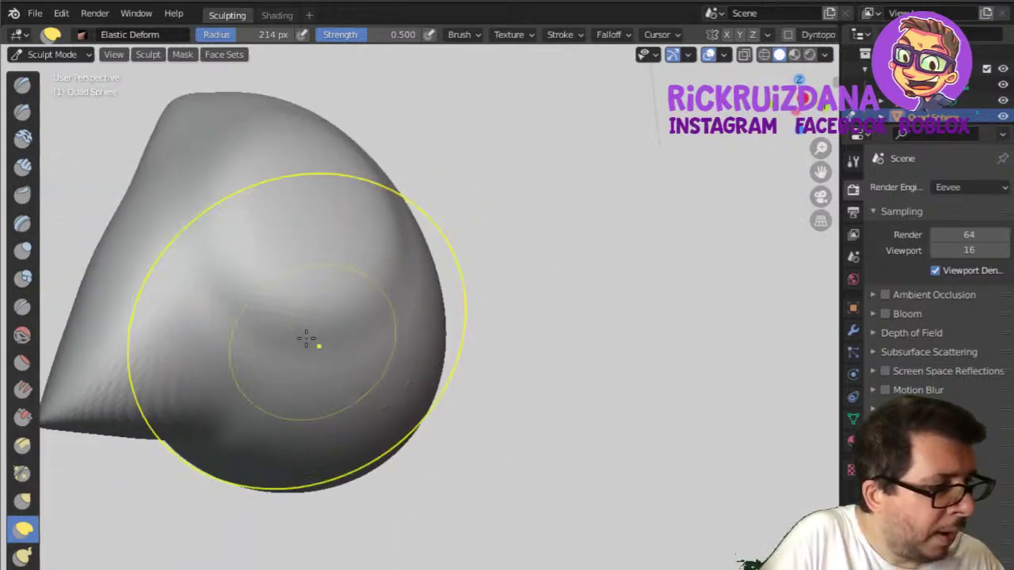
mouse_move(317, 380)
middle_down()
mouse_move(441, 407)
mouse_move(351, 369)
mouse_move(380, 335)
mouse_move(371, 362)
mouse_move(351, 317)
middle_up()
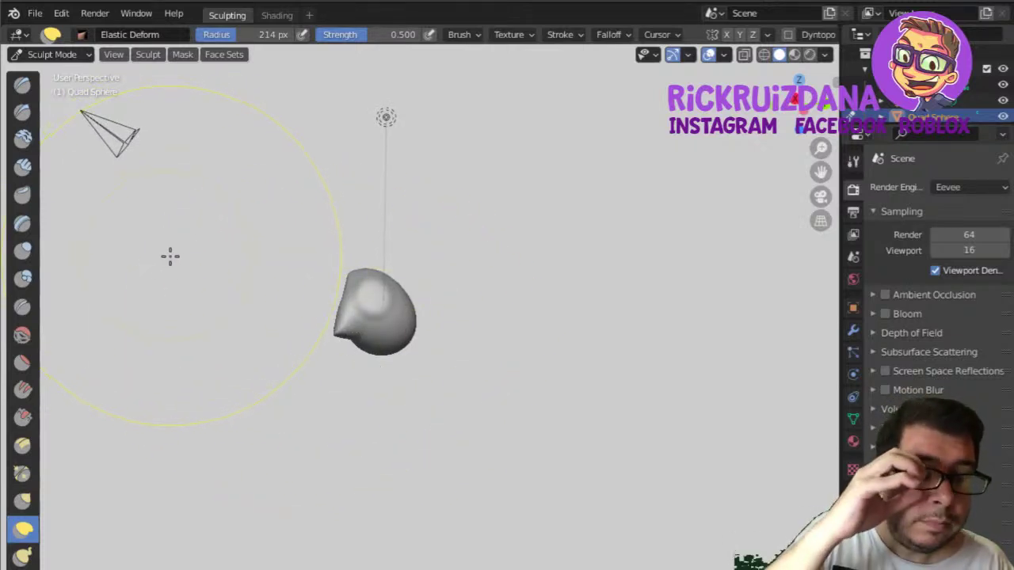
Swell the side and back of the head with the Blob, Clay and Clay Strips brushes at 214 px.
click(22, 277)
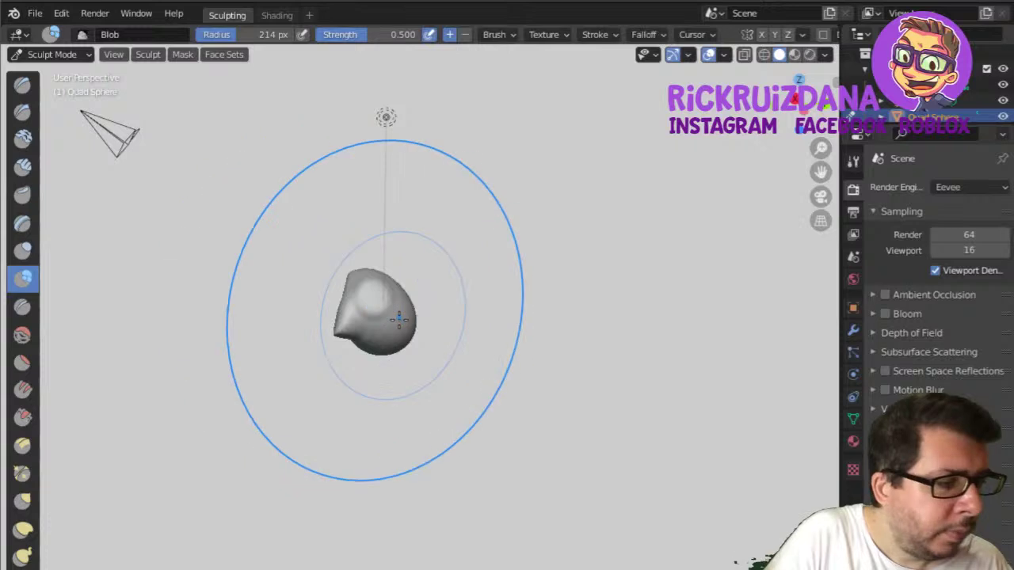
mouse_move(420, 292)
mouse_down()
mouse_move(457, 256)
mouse_move(402, 309)
mouse_up()
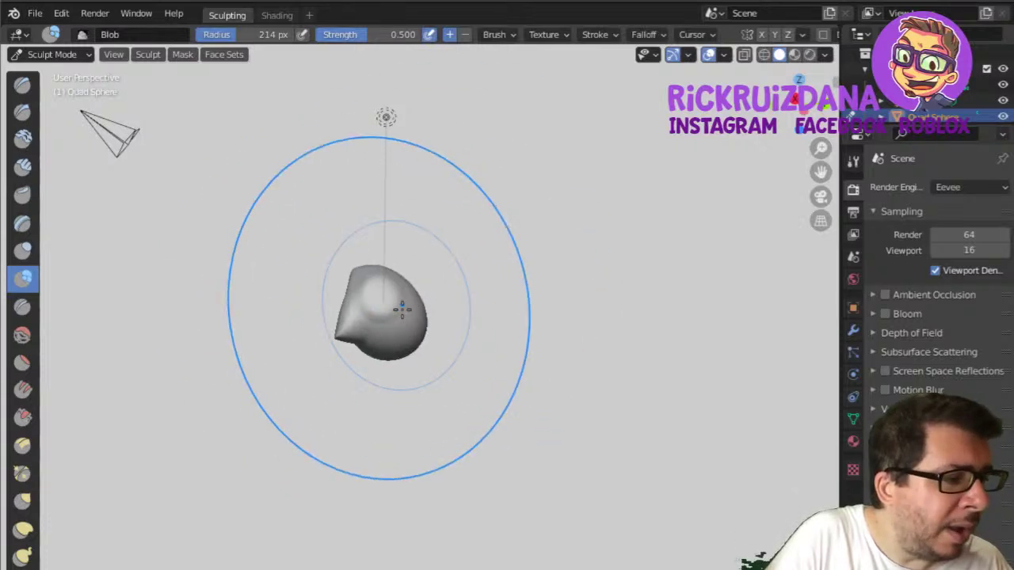
click(22, 138)
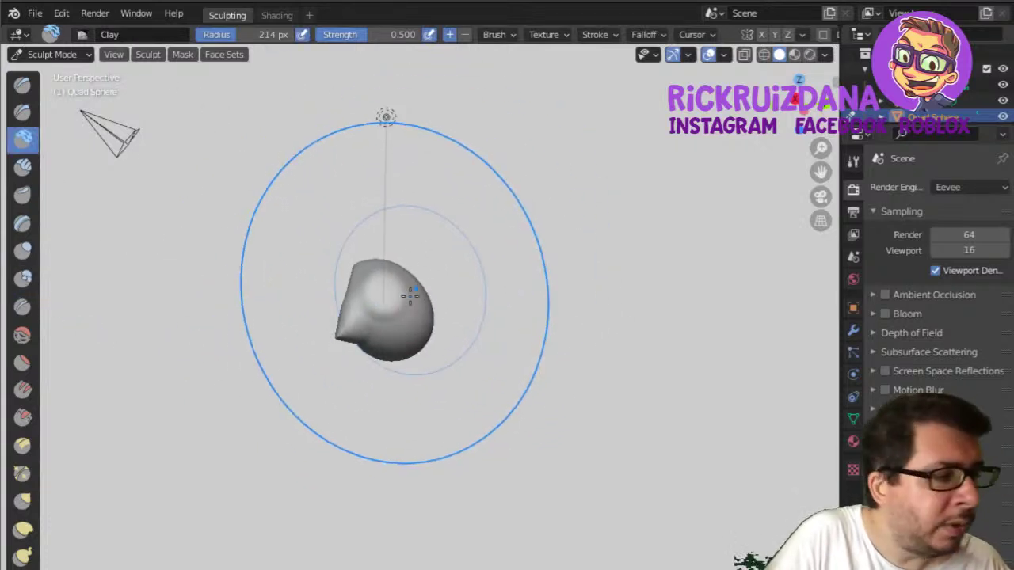
click(22, 166)
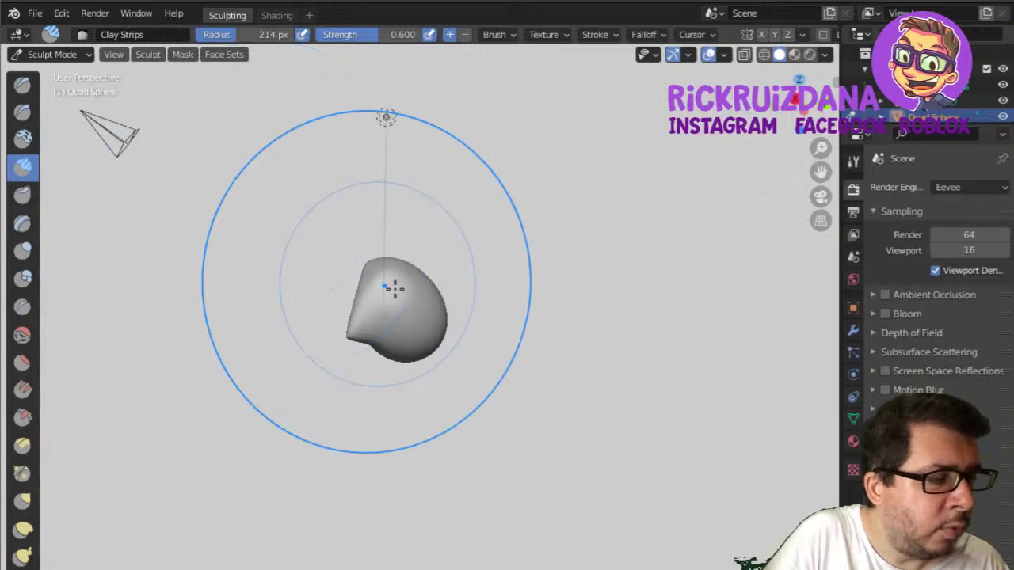
Reduce the brush radius to 52 px and push the back edge of the head outward with the Thumb brush.
click(273, 325)
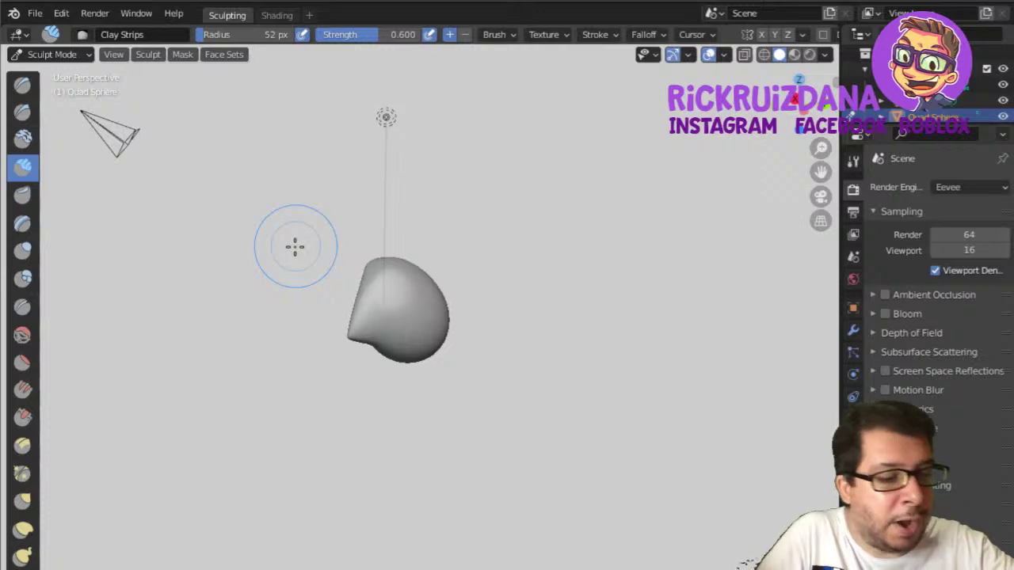
scroll(32, 497, down, 5)
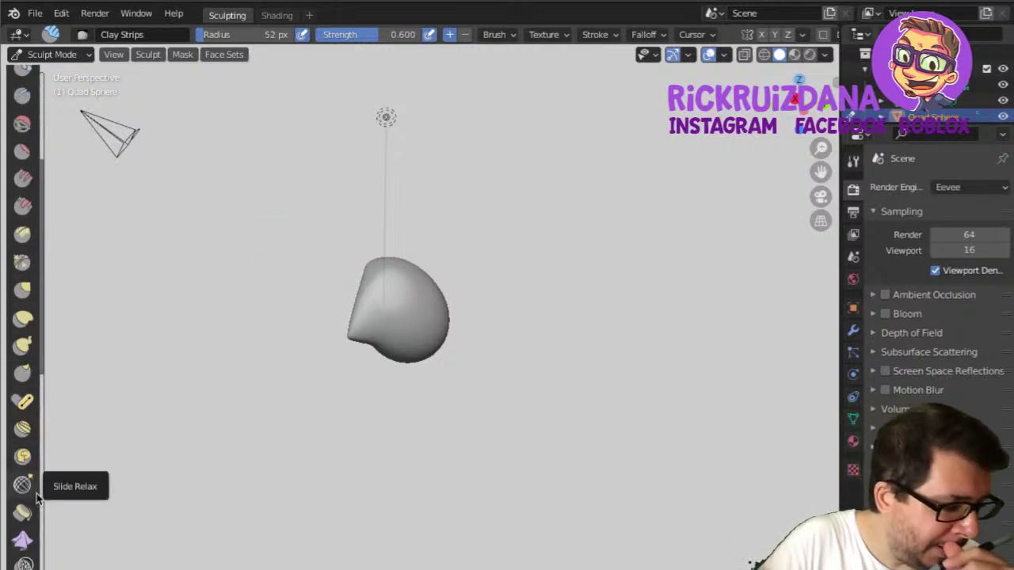
click(23, 376)
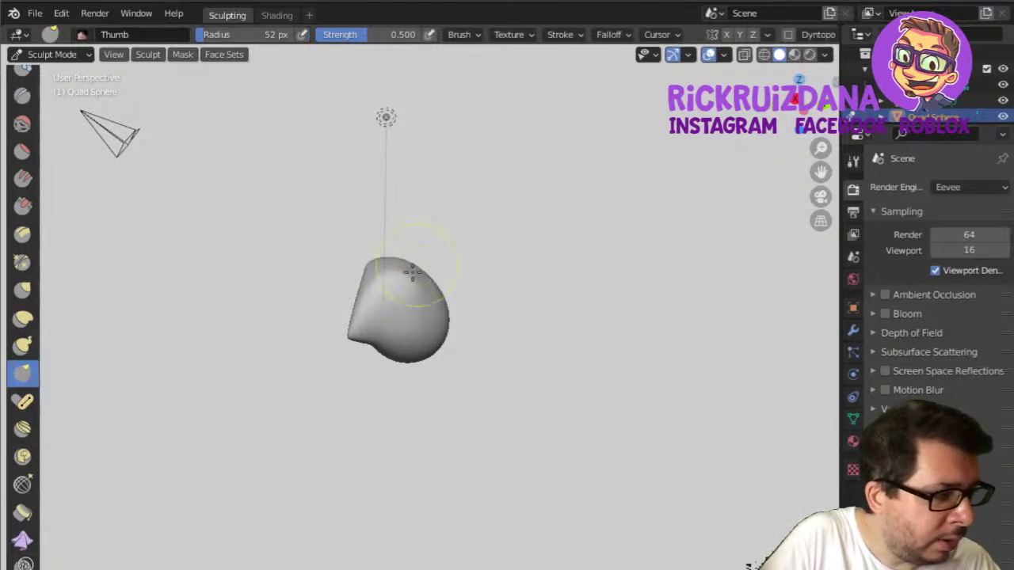
middle_drag(403, 351, 414, 287)
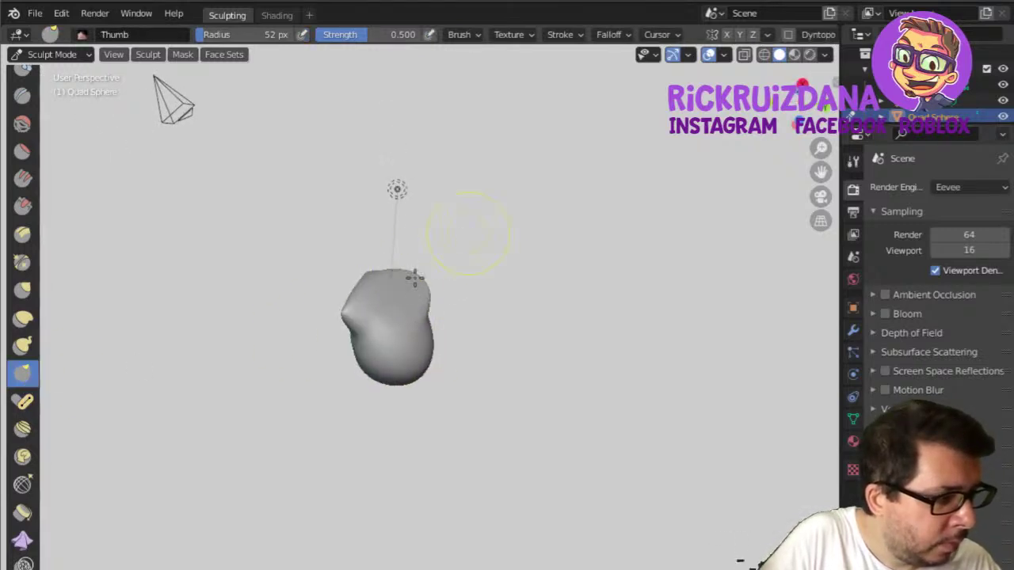
drag(414, 277, 436, 258)
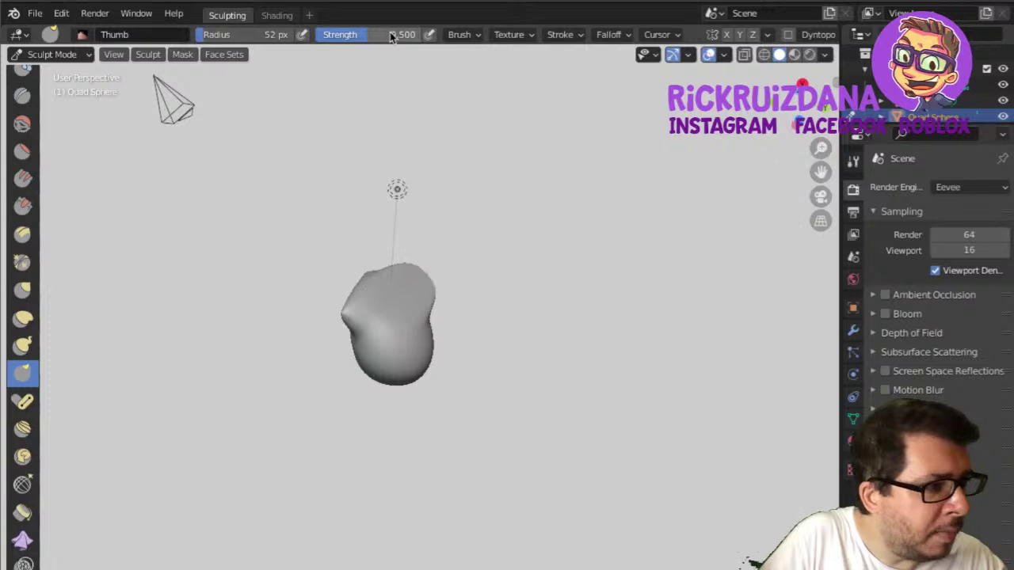
Raise the Thumb brush strength to 0.848 and smear the head into pointed folds at the back and side.
drag(390, 37, 399, 38)
drag(412, 266, 420, 244)
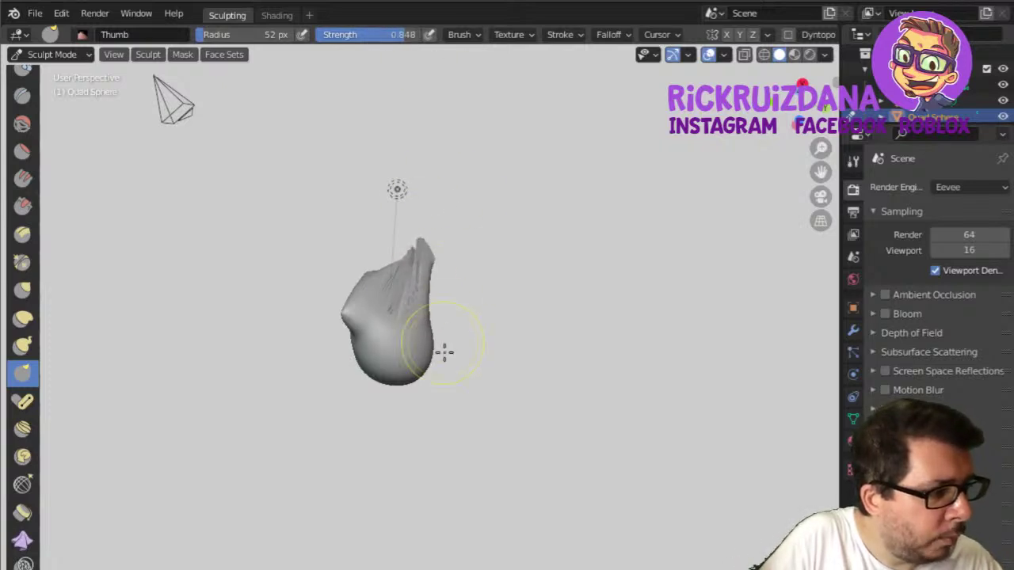
middle_drag(443, 352, 541, 425)
middle_drag(380, 335, 570, 427)
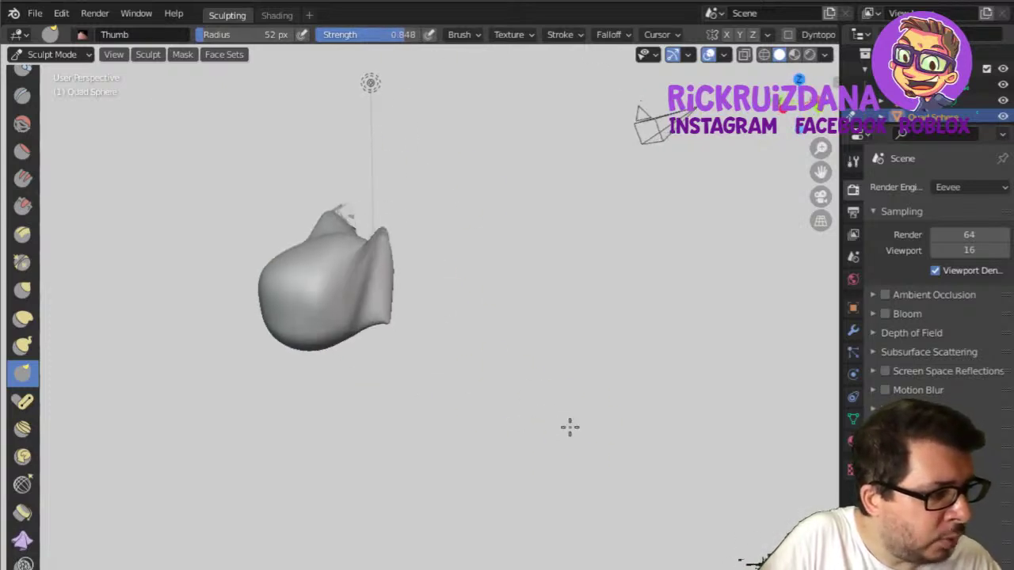
mouse_move(399, 256)
mouse_down()
mouse_move(459, 310)
mouse_move(113, 399)
mouse_up()
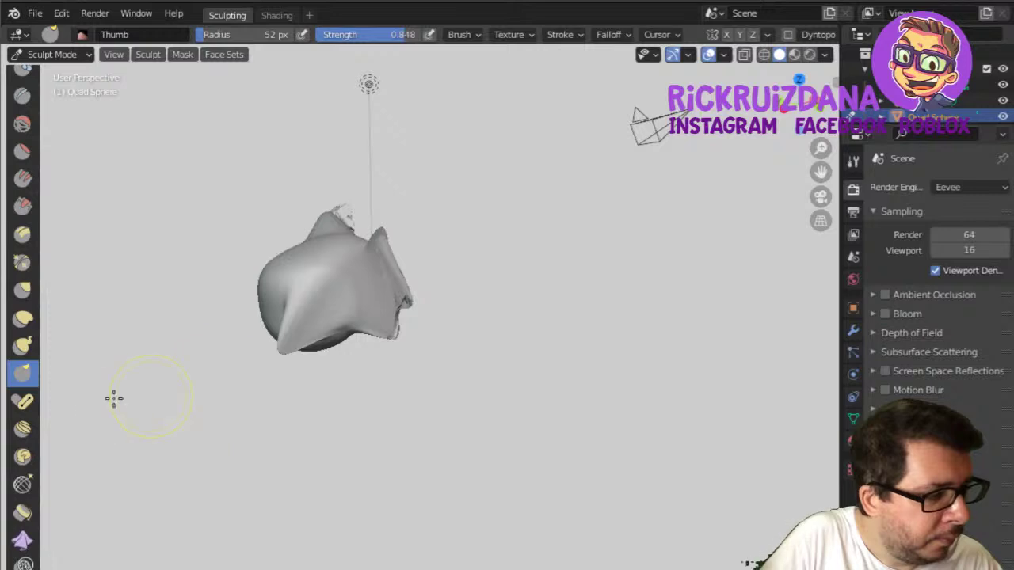
Bend and twist the front of the head with the 52 px Pose brush.
click(24, 401)
mouse_move(290, 278)
mouse_down()
mouse_move(324, 317)
mouse_move(304, 244)
mouse_move(288, 294)
mouse_move(373, 253)
mouse_move(346, 324)
mouse_up()
middle_drag(346, 324, 360, 339)
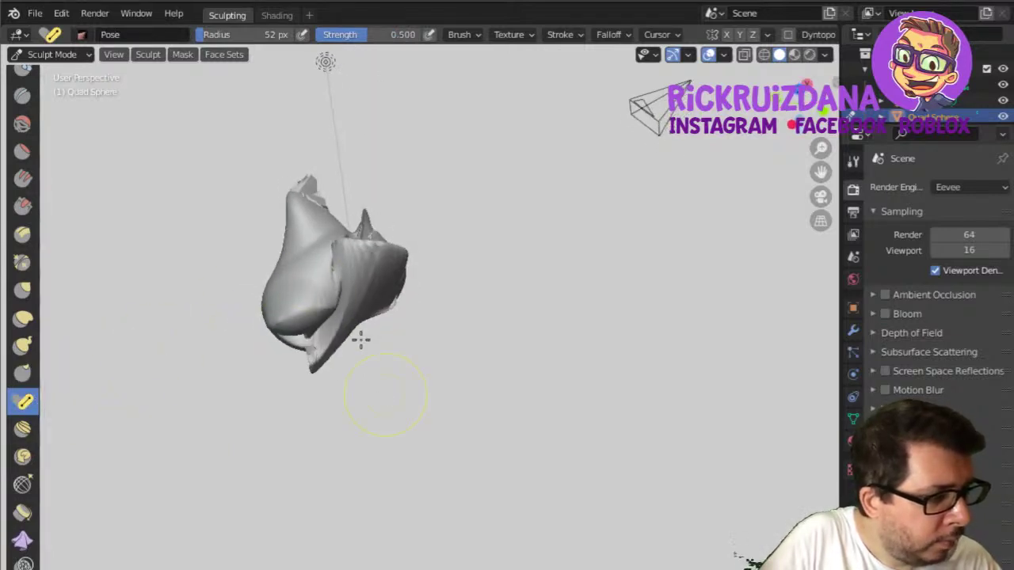
drag(360, 339, 333, 270)
Try the Boundary brush, and pull fabric-like folds across the mesh with the 52 px Cloth brush.
click(22, 512)
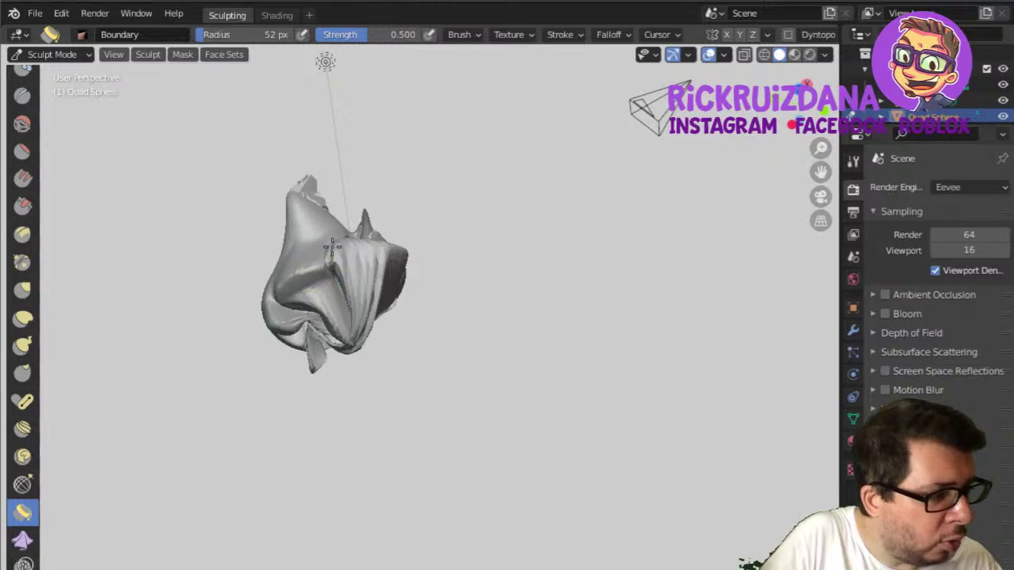
click(22, 540)
drag(354, 289, 354, 261)
drag(325, 352, 353, 309)
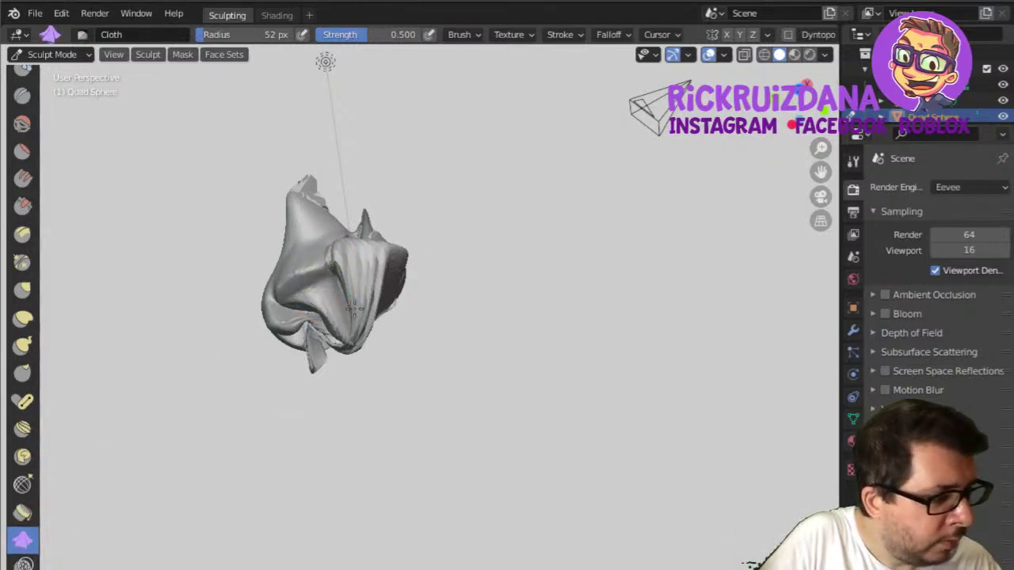
middle_drag(300, 289, 295, 463)
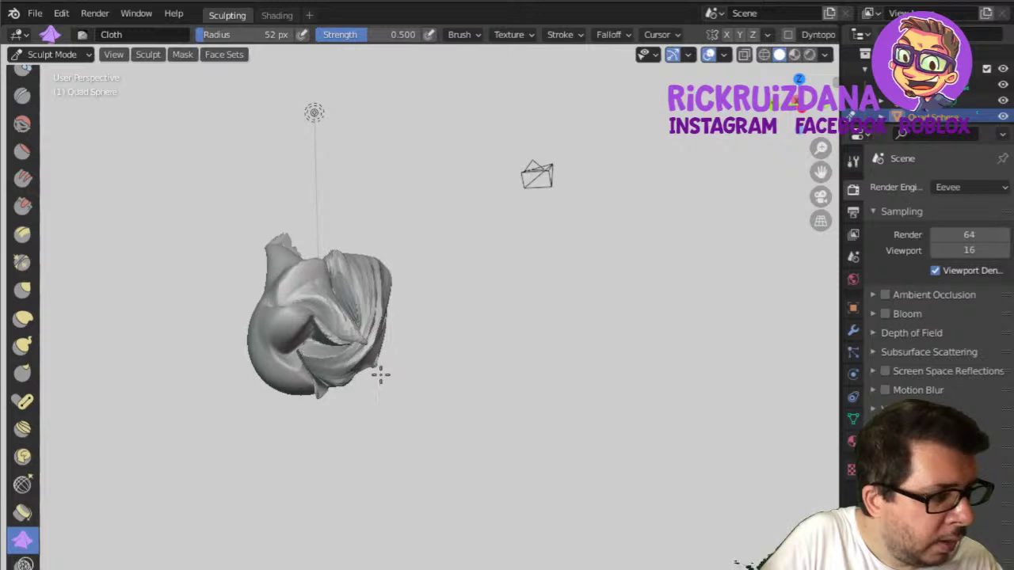
middle_drag(344, 316, 340, 301)
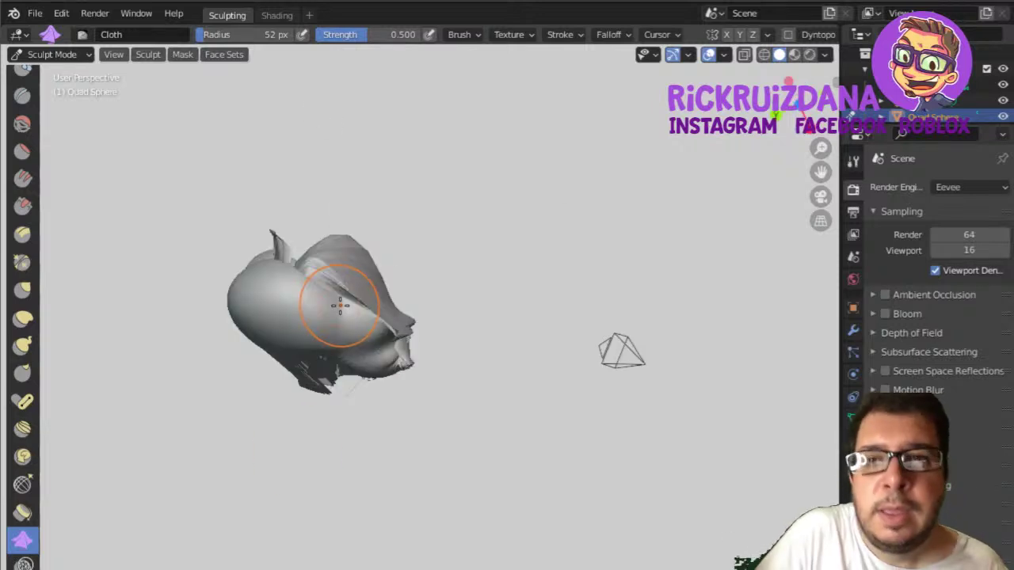
middle_drag(334, 358, 476, 253)
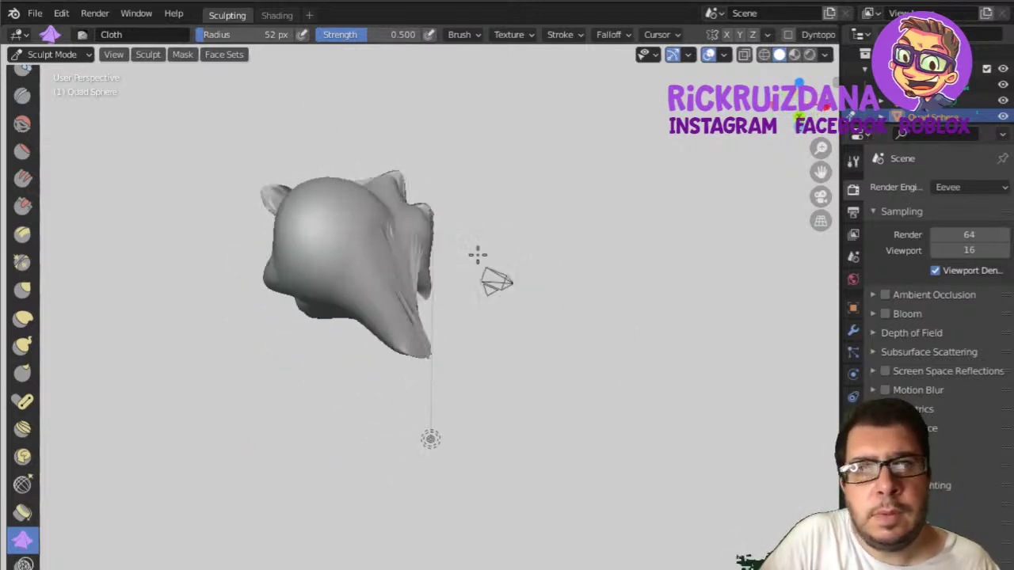
Switch the viewport to Material Preview shading to inspect the folded sculpt.
click(794, 54)
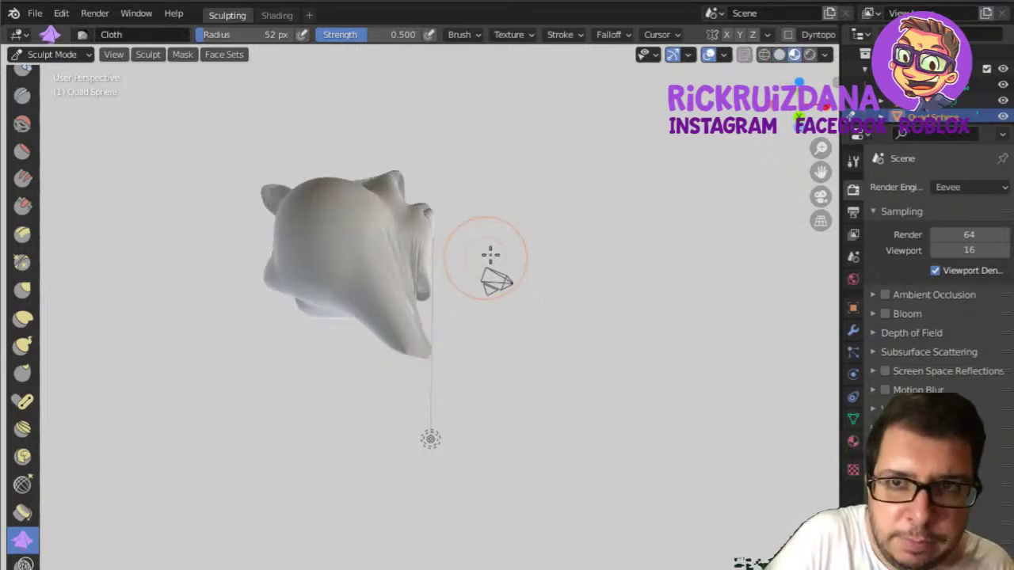
mouse_move(480, 351)
middle_down()
mouse_move(355, 499)
mouse_move(367, 421)
middle_up()
mouse_move(402, 491)
mouse_down()
mouse_move(426, 276)
mouse_move(403, 303)
mouse_move(417, 316)
mouse_up()
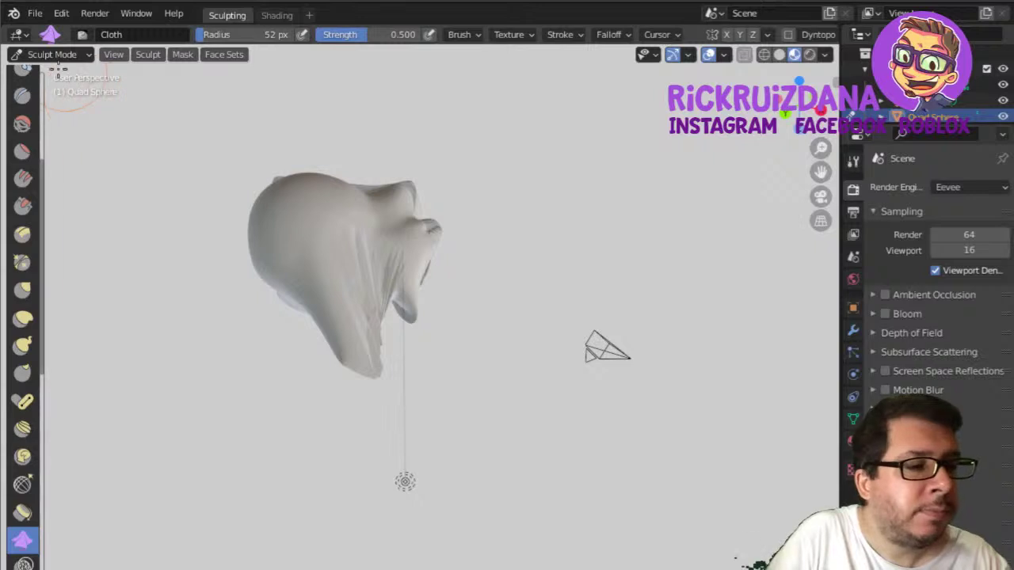
Create a new file from the General template without keeping the sculpt.
click(35, 13)
mouse_move(69, 37)
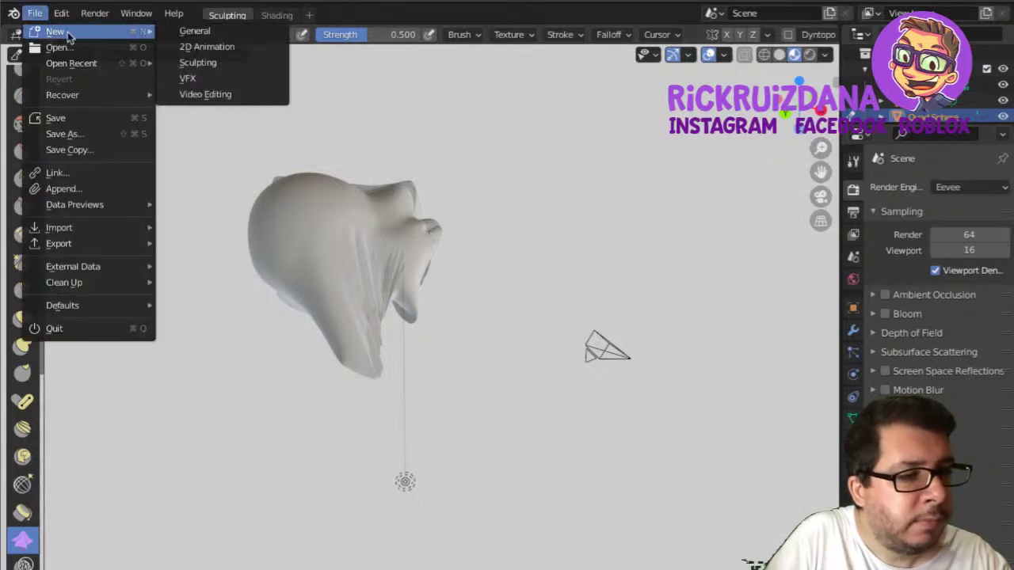
click(217, 33)
click(454, 331)
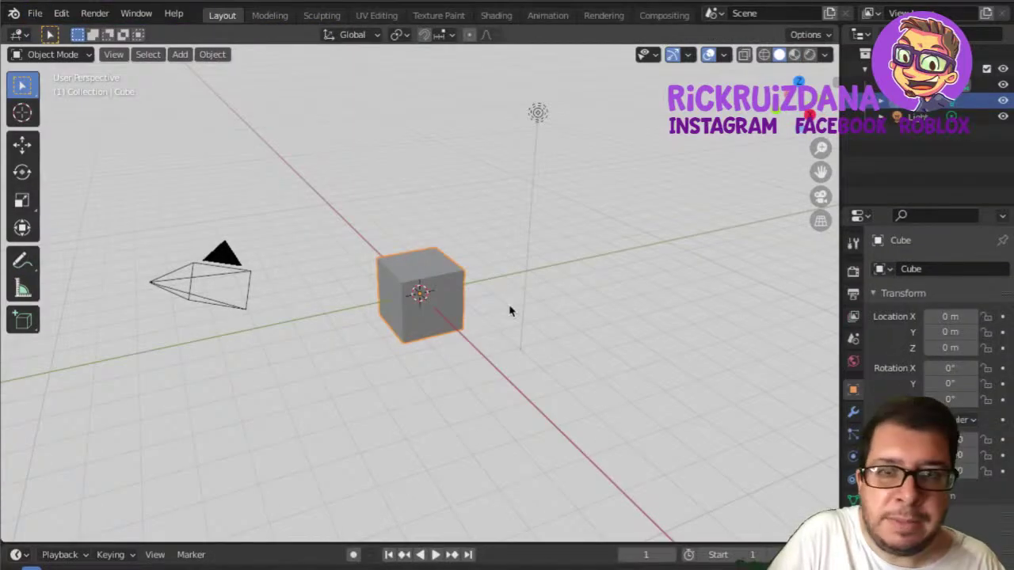
Move the default cube freely to about X -0.12, Y 0.22, Z 0.66 m.
middle_drag(428, 293, 485, 336)
key(g)
click(444, 290)
click(550, 356)
Enter Edit Mode on the cube, switch to edge selection and select only its front vertical edge.
middle_drag(549, 357, 472, 326)
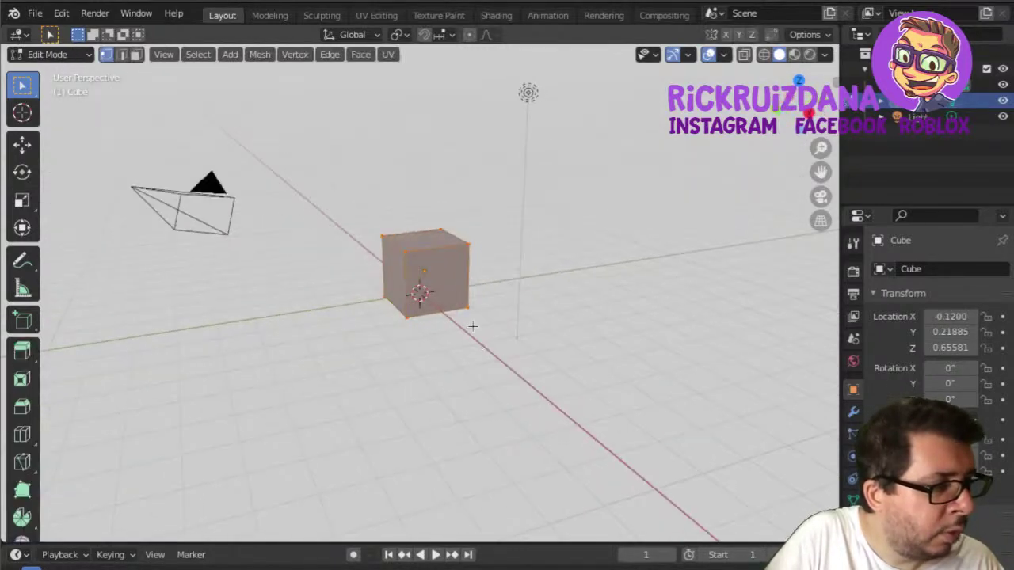
key(2)
key(alt+a)
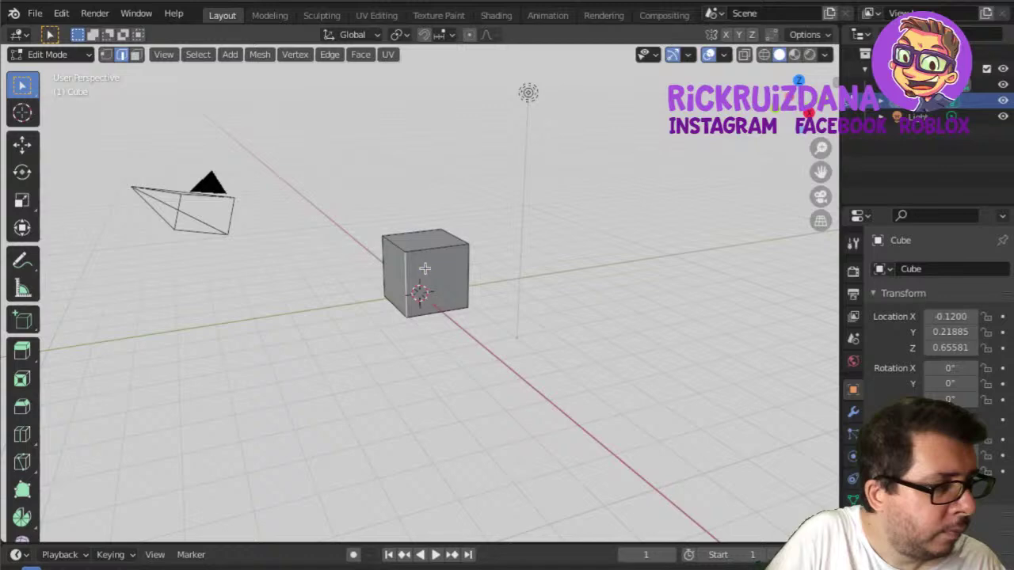
middle_drag(418, 272, 136, 283)
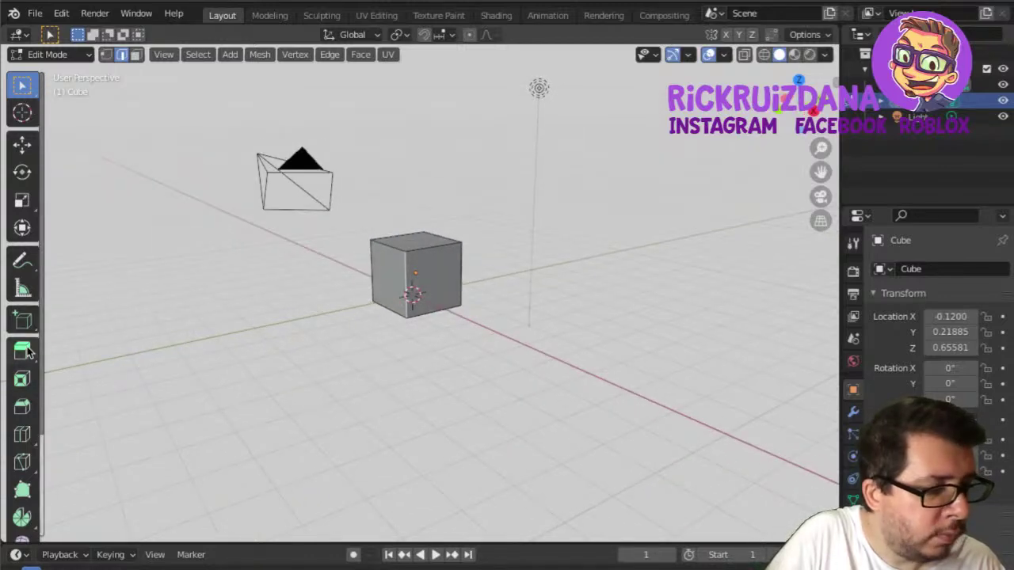
Select the cube's top face in face selection mode and extrude it upward into a second block.
middle_drag(424, 285, 455, 241)
key(3)
click(426, 230)
key(e)
click(445, 201)
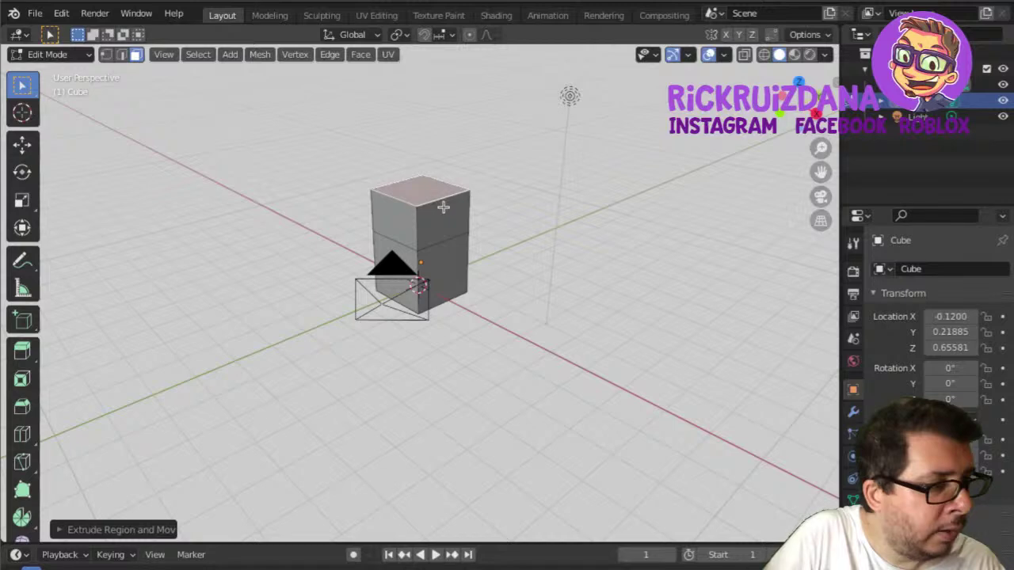
Taper the upper block by scaling down its top face, and extrude its side face outward.
key(s)
click(450, 239)
mouse_move(450, 239)
middle_down()
mouse_move(460, 222)
mouse_move(446, 216)
mouse_move(467, 238)
middle_up()
click(448, 221)
key(e)
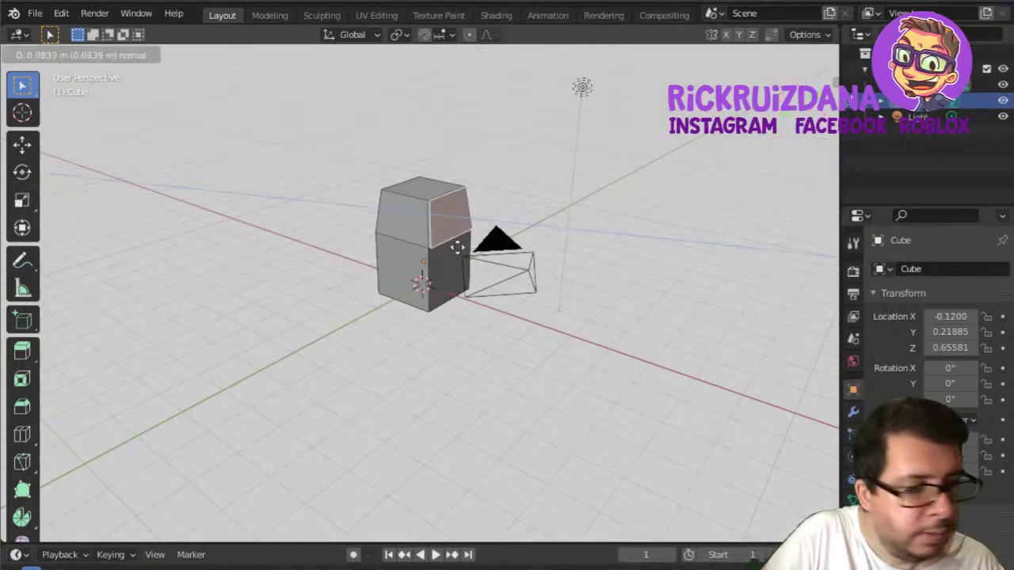
click(489, 233)
Resize the extruded side face and extrude it again to form a second arm segment.
key(s)
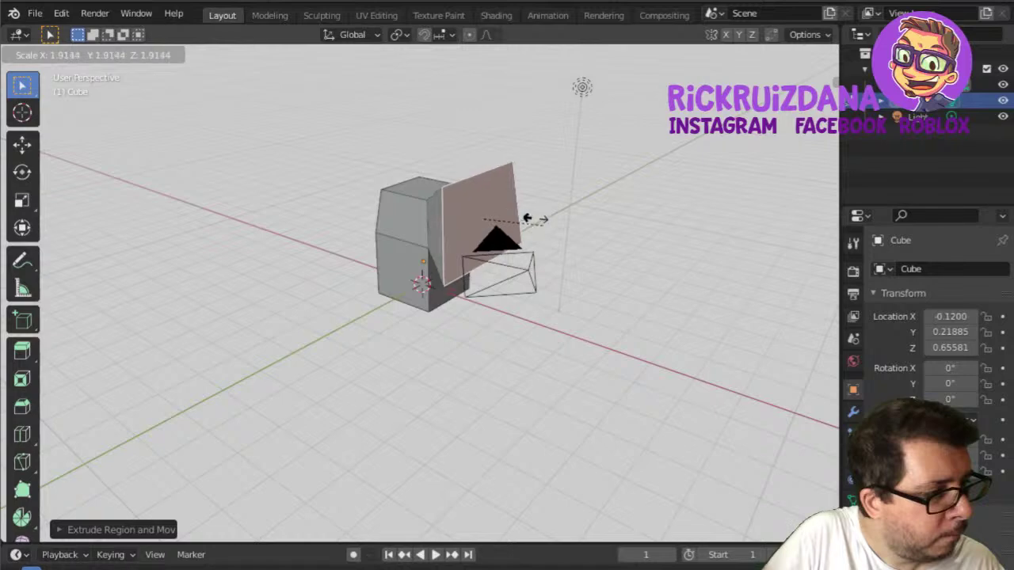
click(480, 168)
middle_drag(480, 168, 575, 267)
key(e)
click(526, 248)
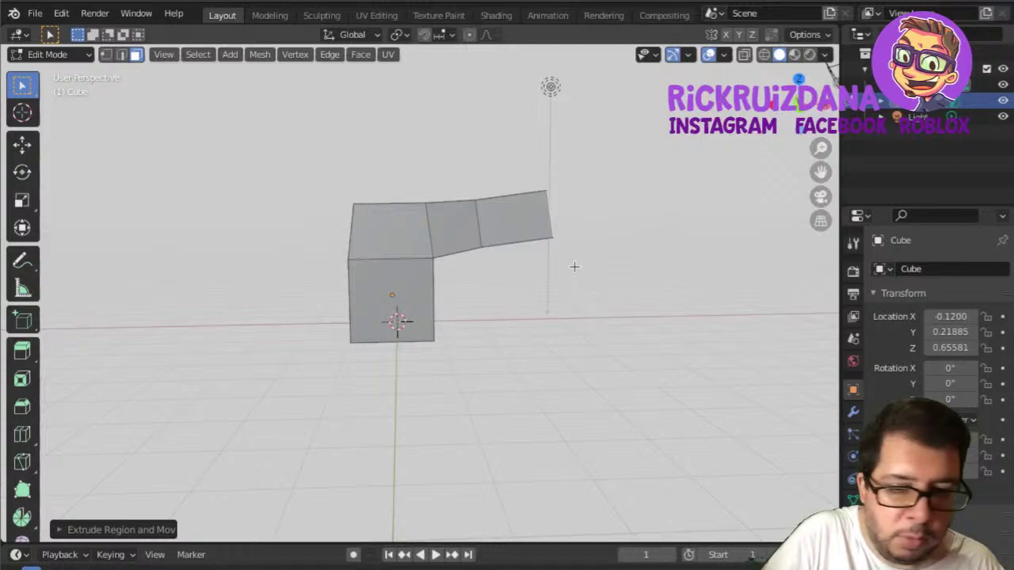
Rotate the arm's end face so the outer segment slopes downward, and reposition it.
key(r)
click(566, 285)
key(r)
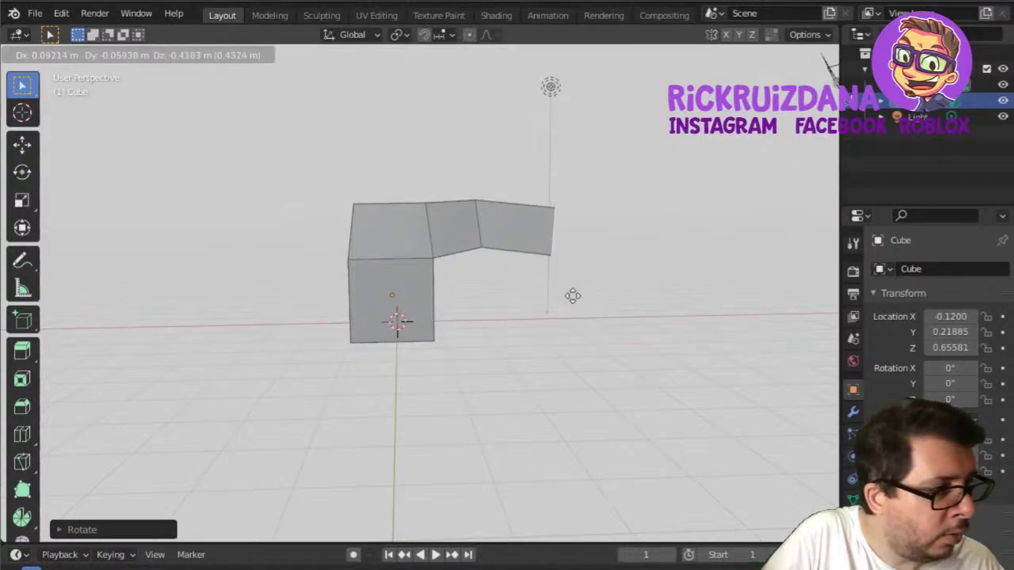
click(570, 289)
Select the edge loop between the two arm segments and move it outward about 0.52 m.
click(470, 228)
middle_drag(482, 233, 494, 290)
key(g)
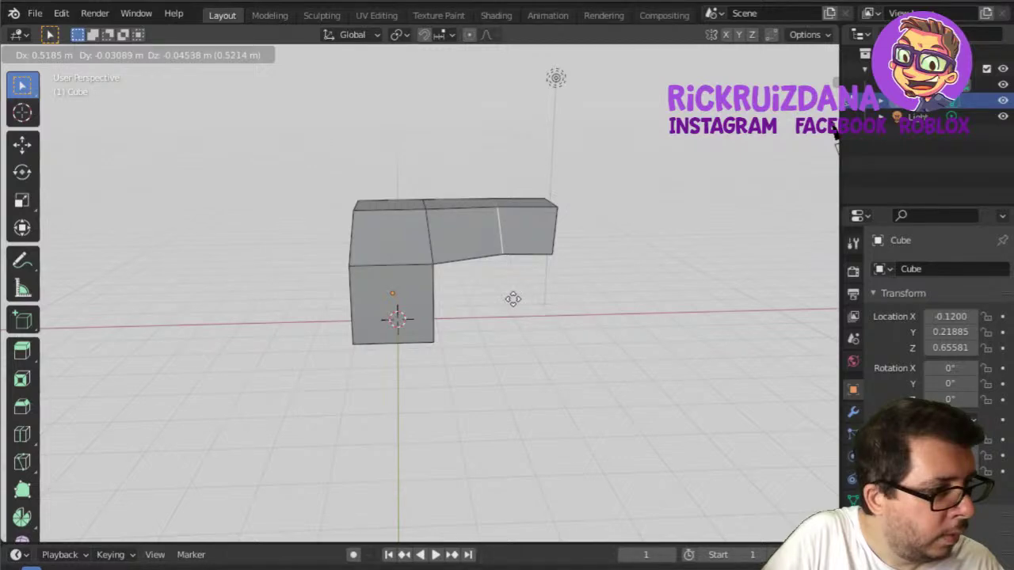
click(513, 298)
middle_drag(513, 298, 468, 334)
scroll(600, 310, up, 8)
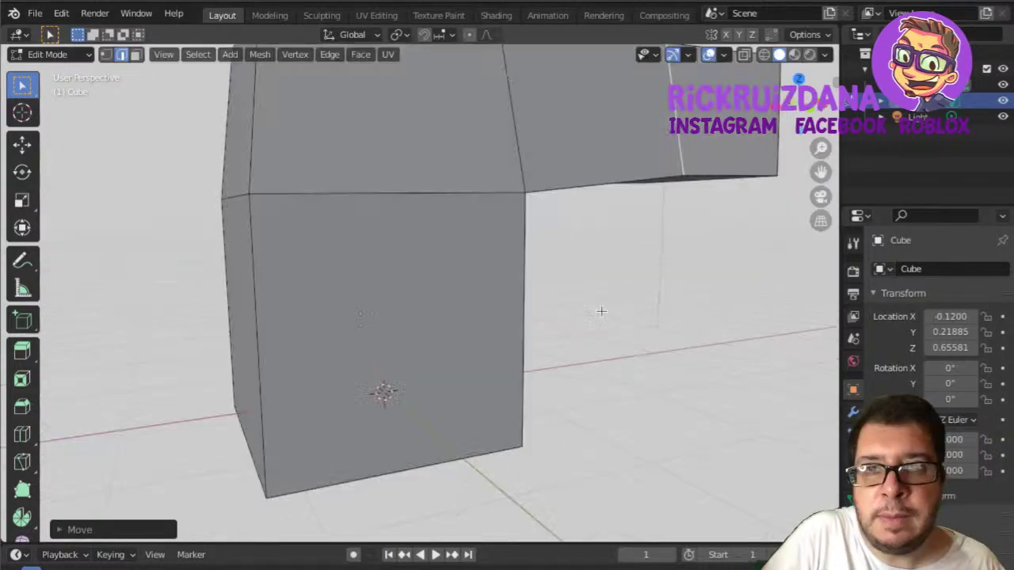
middle_drag(617, 309, 481, 293)
scroll(546, 319, down, 6)
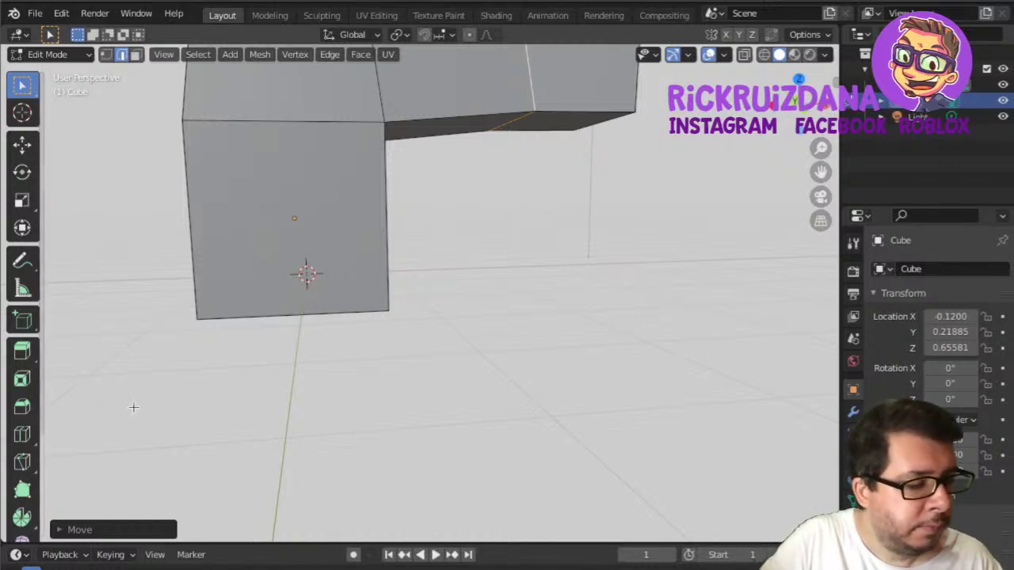
Create a new 2D Animation file without saving the cube model.
click(35, 13)
mouse_move(57, 34)
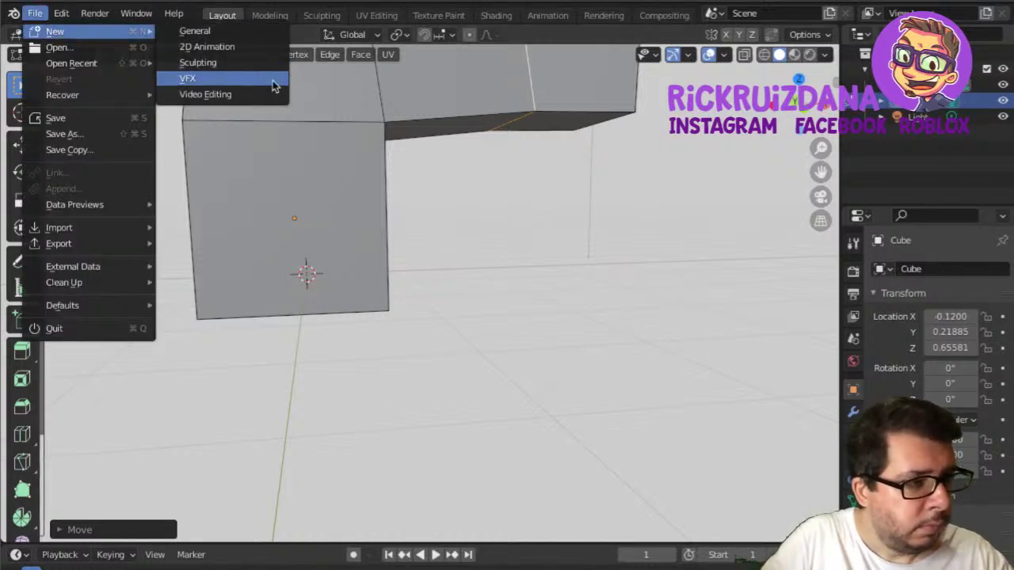
click(236, 48)
click(471, 329)
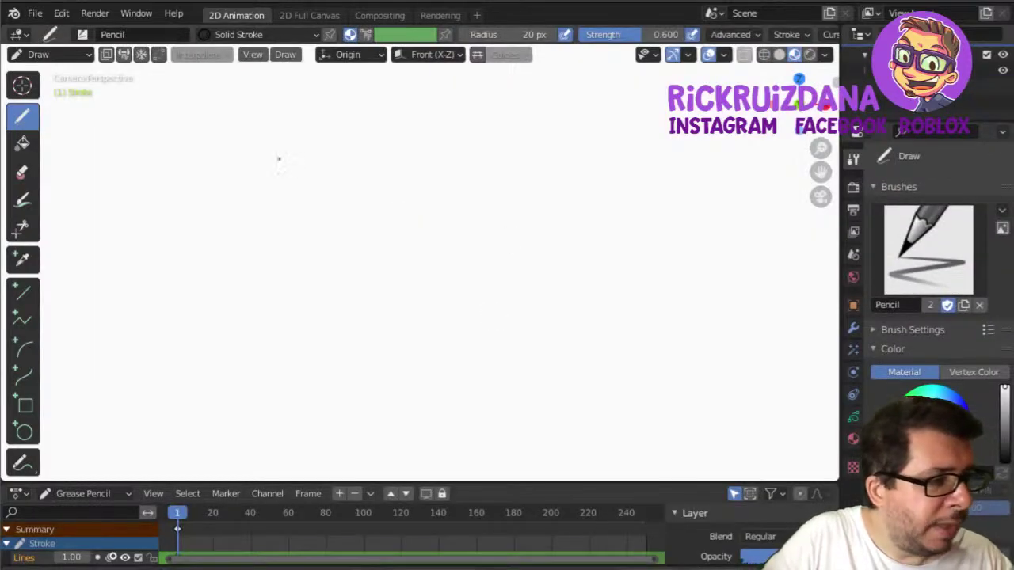
Sketch a head outline with neck, shoulders, nose and a crooked mouth on frame 1 with the Pencil brush.
mouse_move(259, 159)
mouse_down()
mouse_move(312, 124)
mouse_move(353, 156)
mouse_up()
mouse_move(262, 160)
mouse_down()
mouse_move(264, 233)
mouse_move(291, 259)
mouse_move(327, 266)
mouse_move(355, 233)
mouse_move(353, 157)
mouse_up()
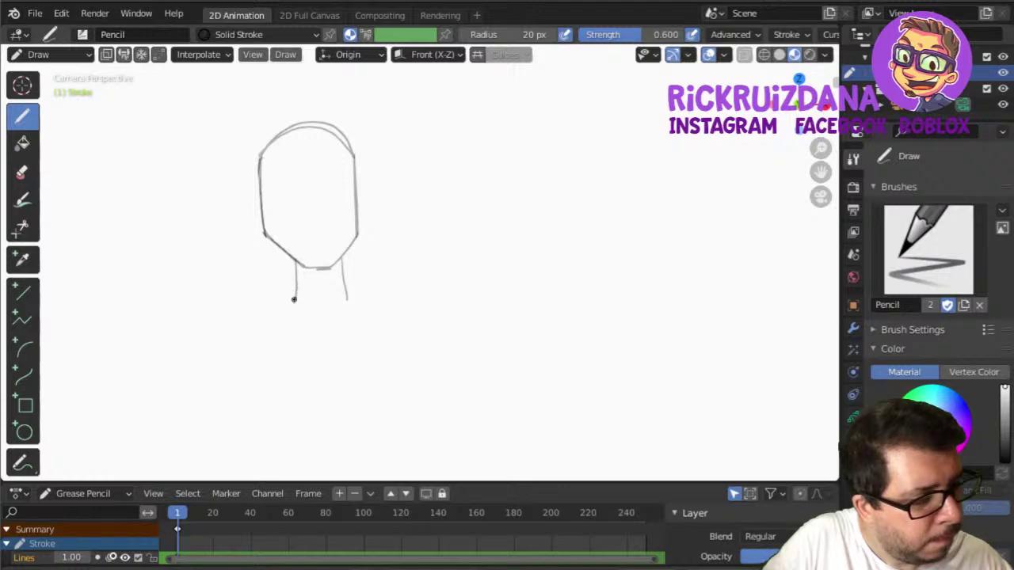
drag(294, 300, 244, 317)
drag(347, 290, 396, 306)
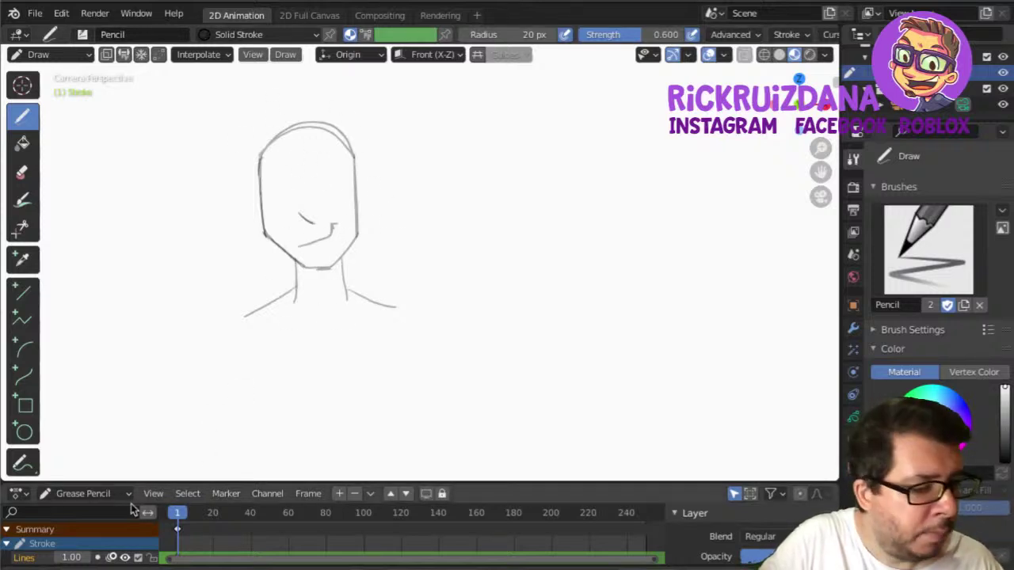
drag(180, 519, 177, 518)
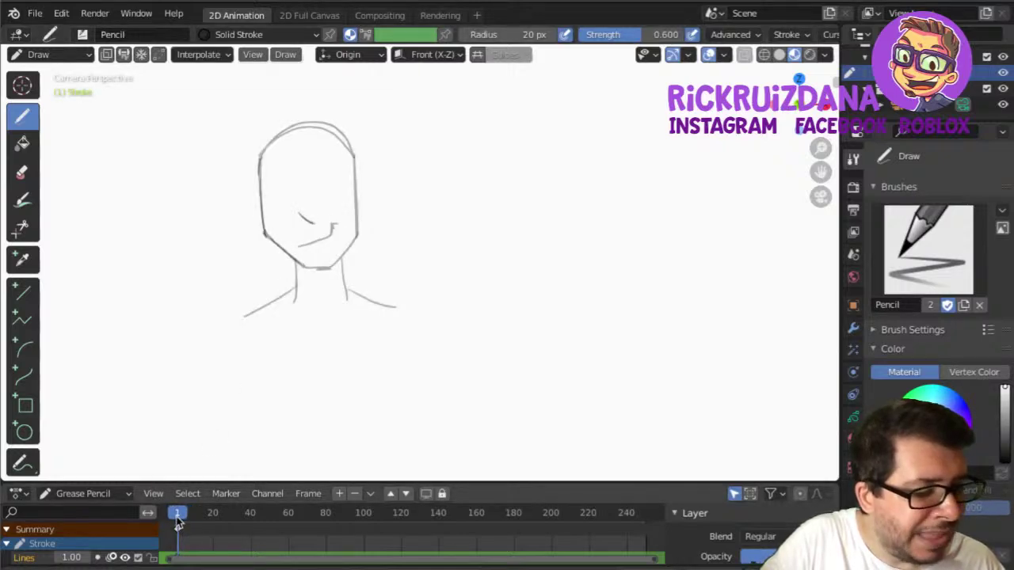
Enter Edit Mode on the drawing and lasso-select all strokes except the mouth.
key(ctrl+Tab)
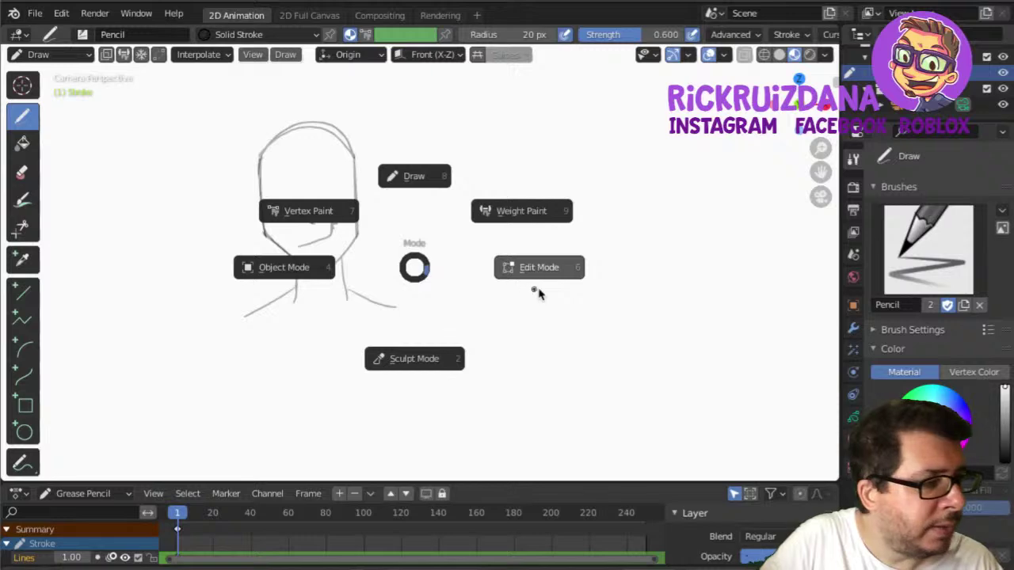
click(539, 287)
drag(277, 170, 285, 228)
drag(22, 84, 72, 151)
key(w)
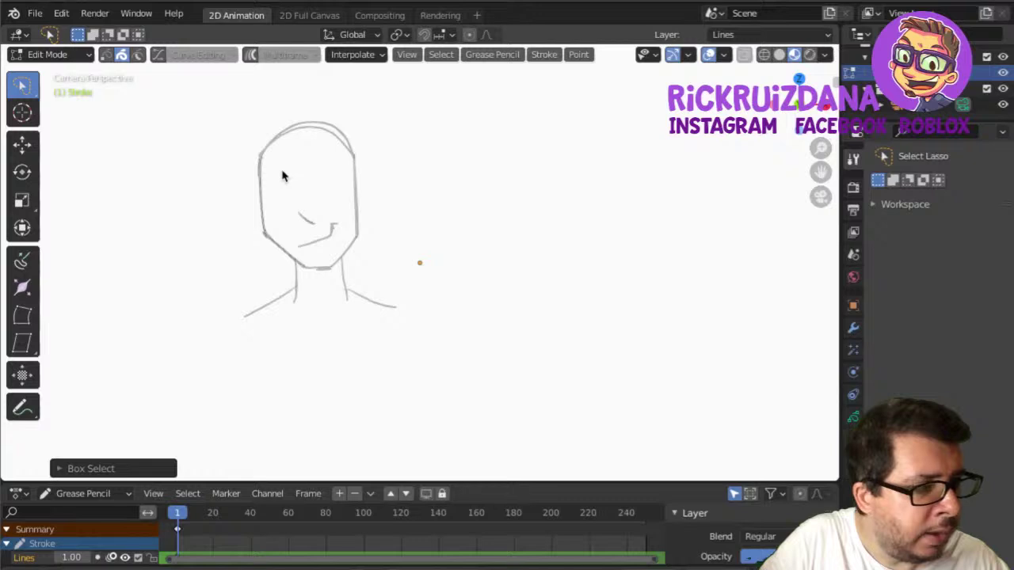
mouse_move(281, 176)
mouse_down()
mouse_move(285, 239)
mouse_move(214, 191)
mouse_move(437, 350)
mouse_move(346, 210)
mouse_up()
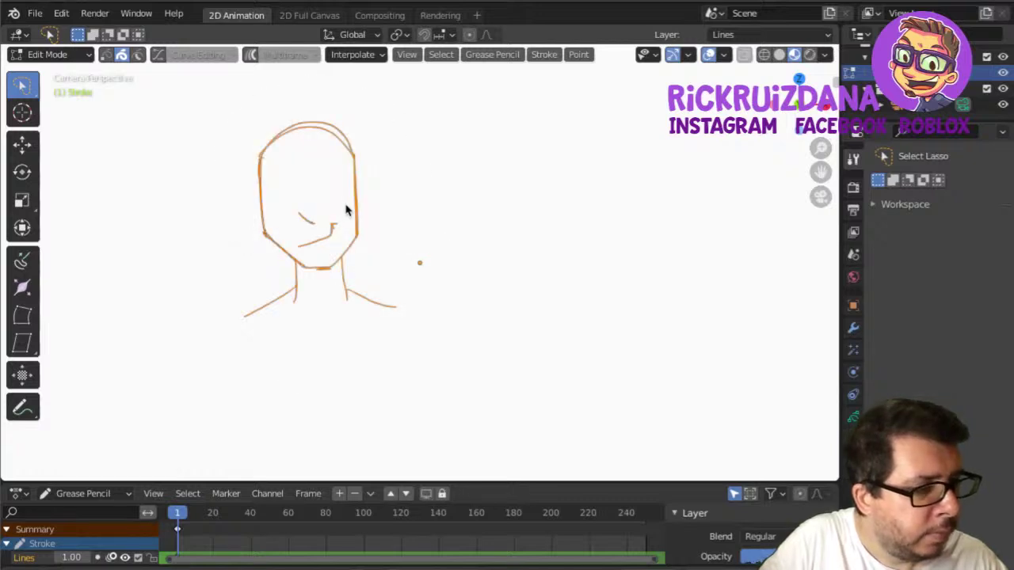
mouse_move(339, 261)
mouse_down()
mouse_move(325, 220)
mouse_move(344, 242)
mouse_move(297, 264)
mouse_move(271, 233)
mouse_move(437, 296)
mouse_move(230, 235)
mouse_up()
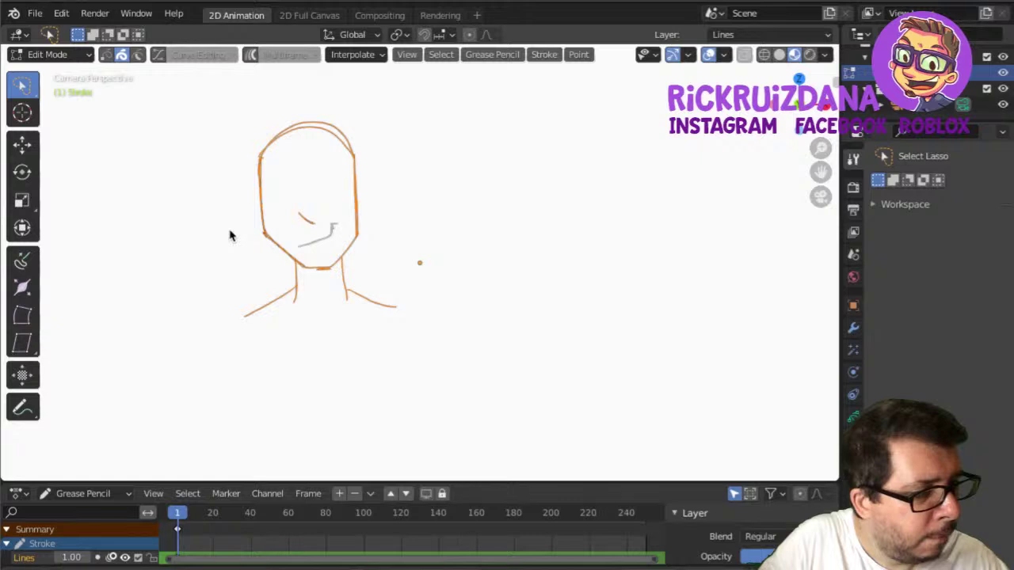
key(g)
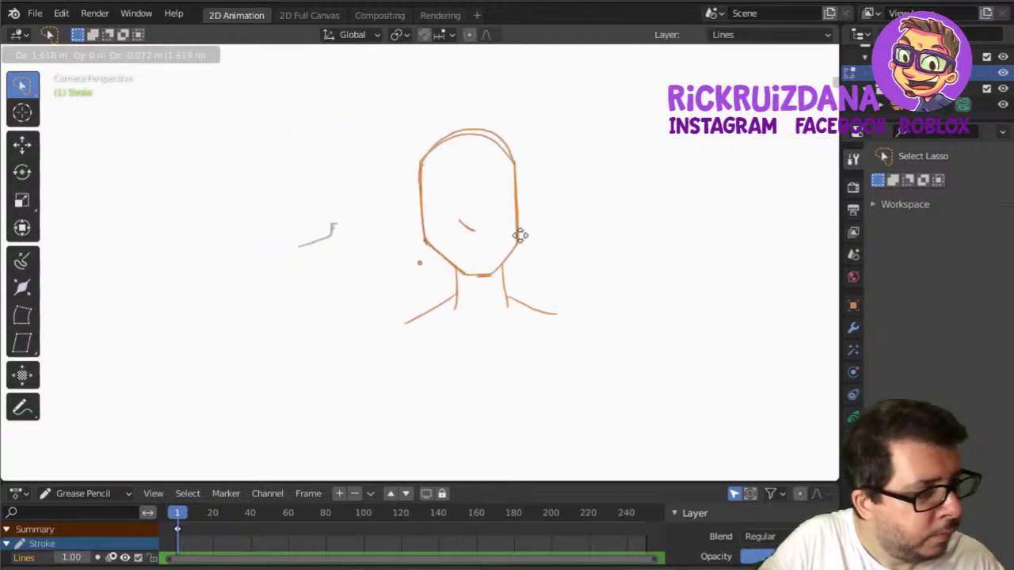
key(Escape)
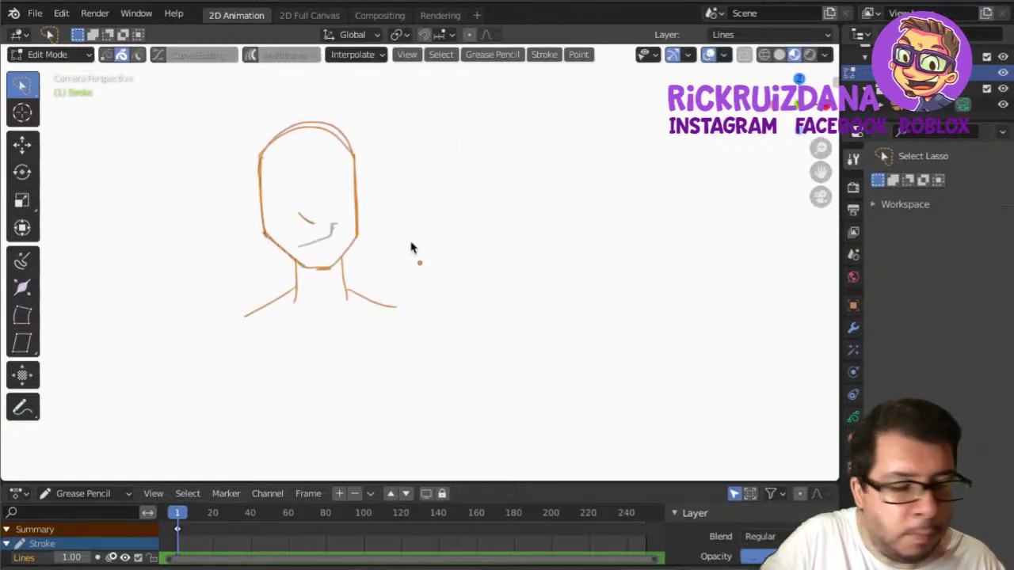
Paste a copy of the selected strokes on frame 2 and return to Draw mode.
drag(178, 515, 181, 514)
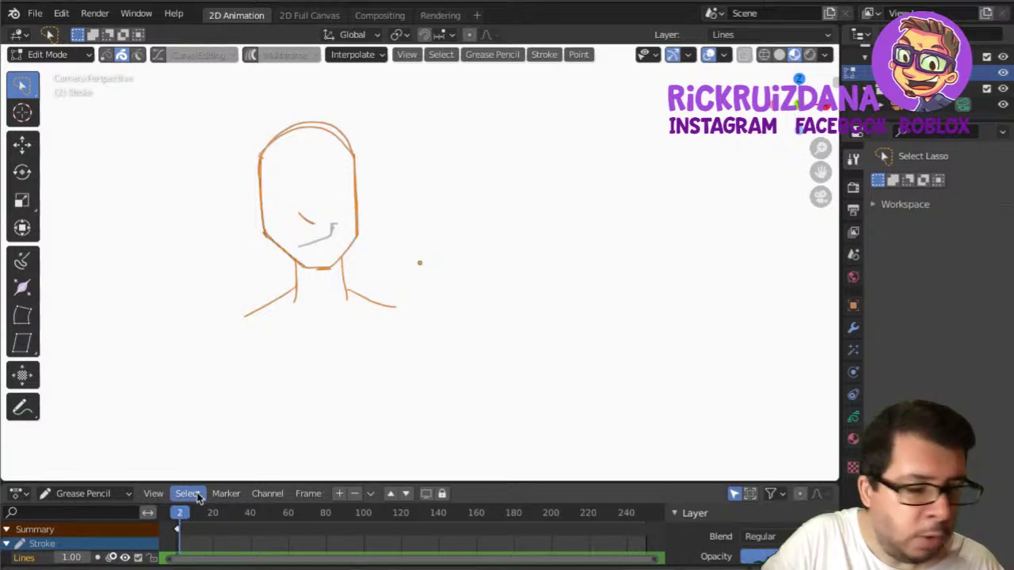
key(ctrl+v)
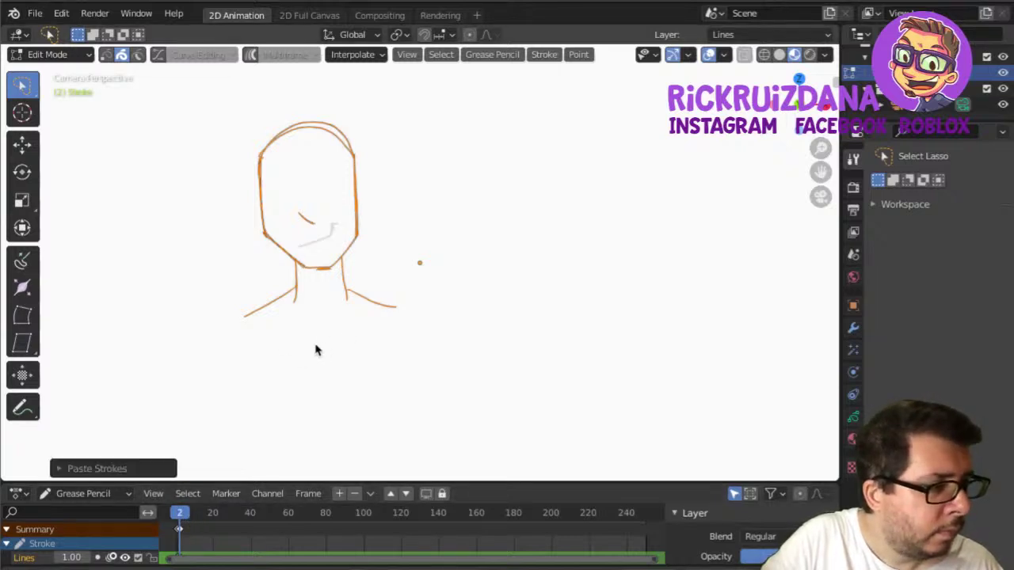
key(ctrl+Tab)
click(283, 280)
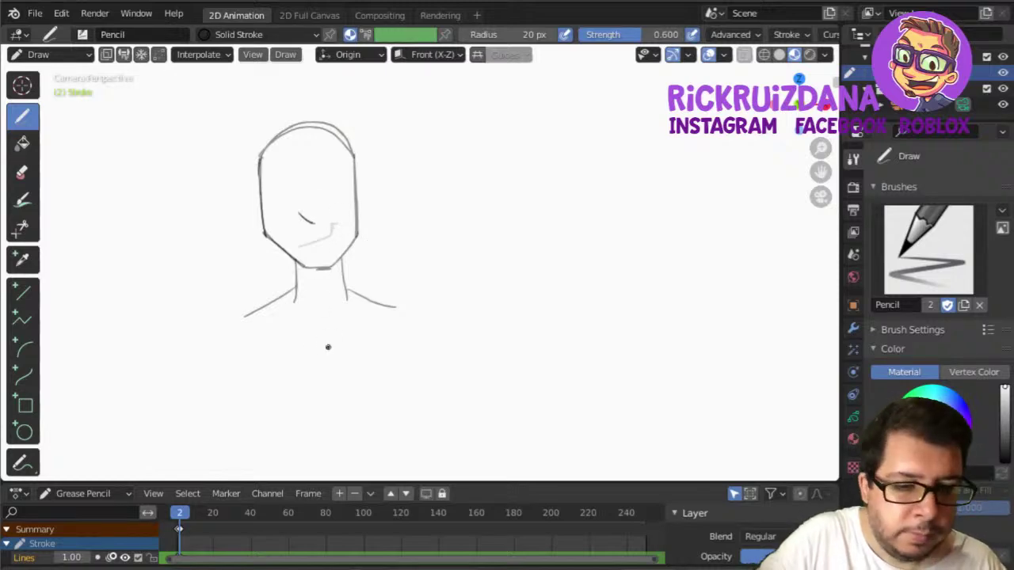
Draw an open mouth with a lower lip line on frame 2, flipping between frames 1 and 2 to compare.
key(Left)
key(Right)
key(Left)
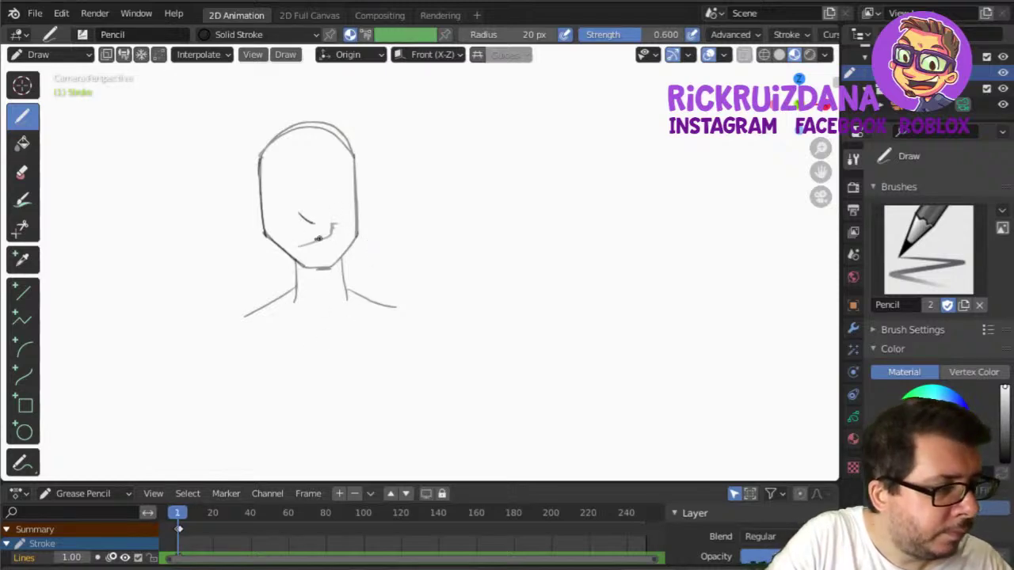
key(Right)
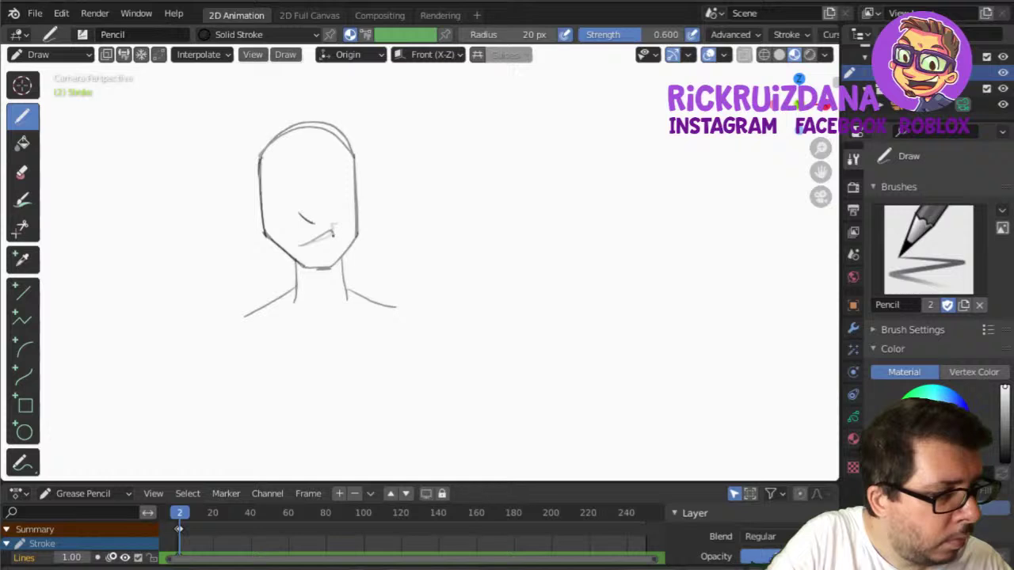
key(Left)
key(Right)
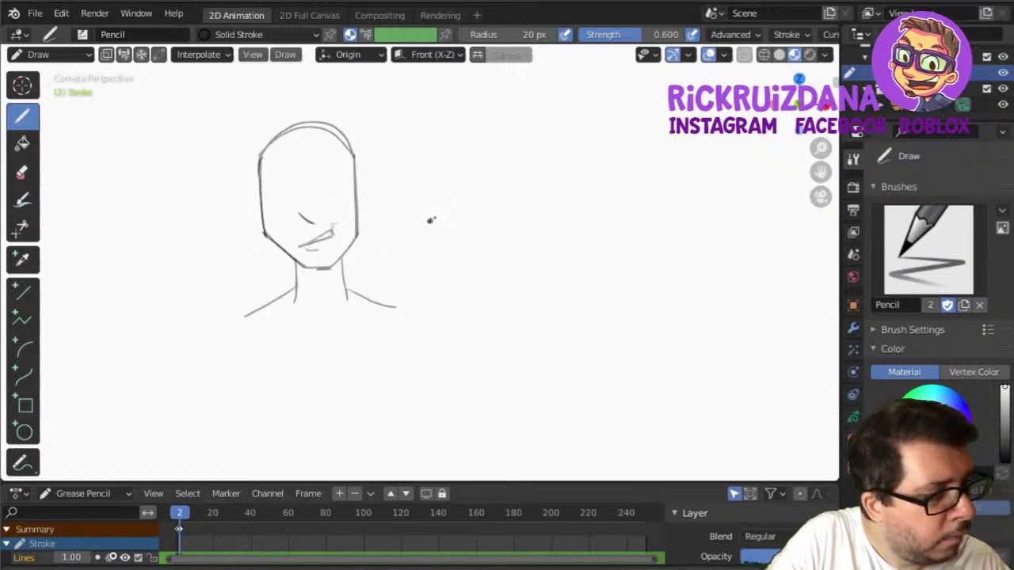
key(Left)
key(Right)
key(Left)
key(Right)
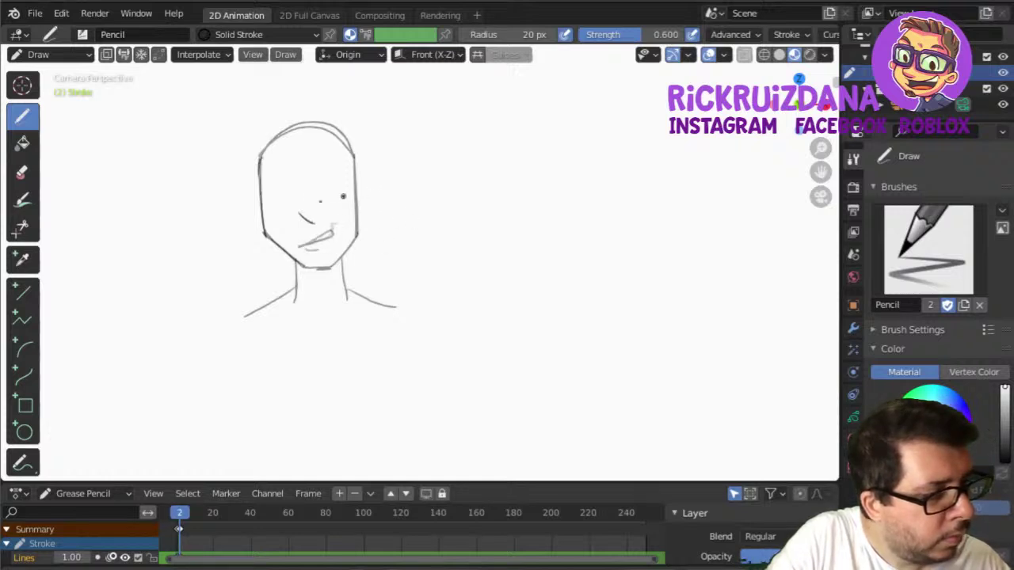
Draw slanted eyebrows, round eyes and both ears on frame 1, and compare it with frame 2.
key(Left)
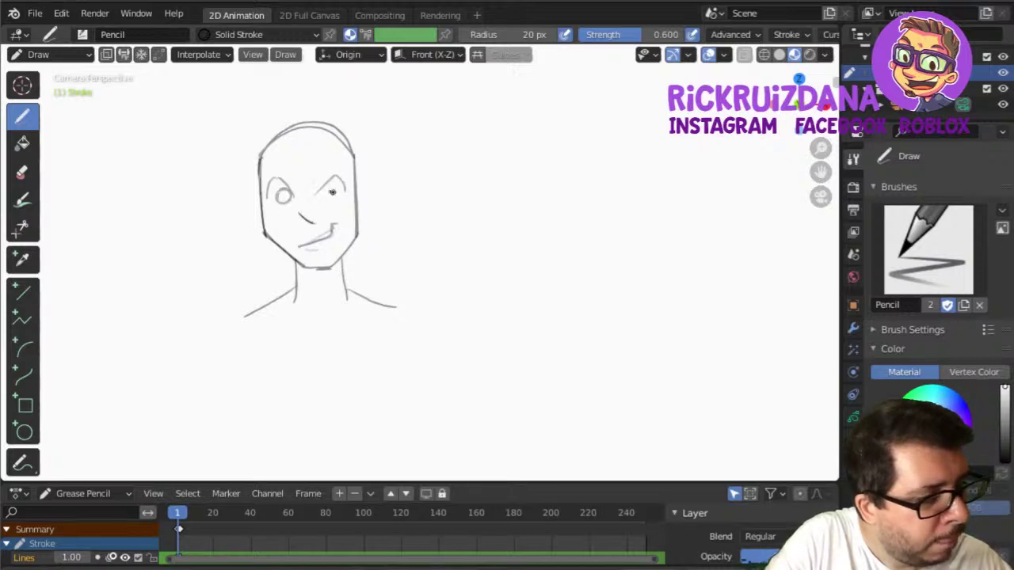
drag(356, 214, 358, 190)
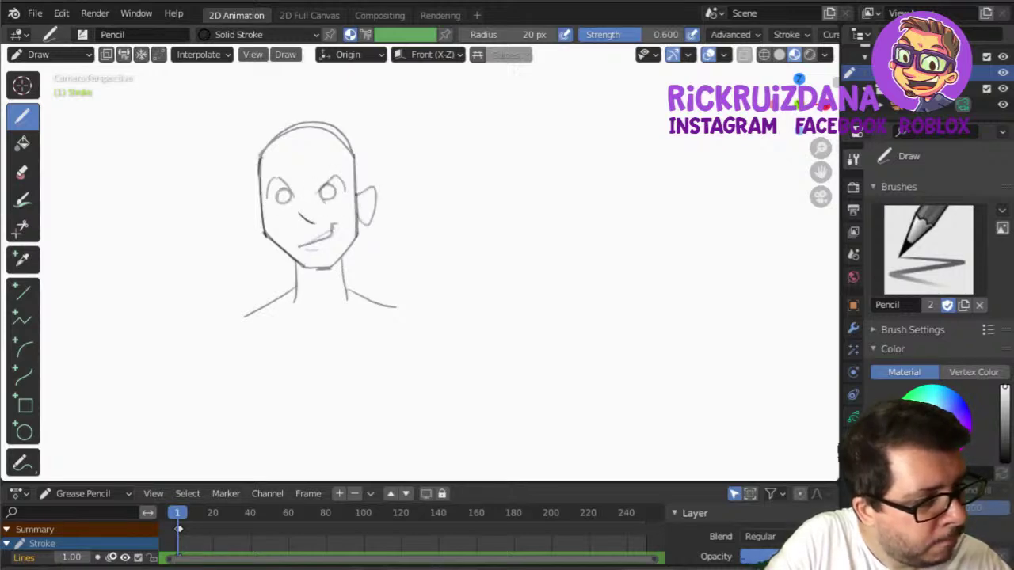
drag(261, 192, 266, 237)
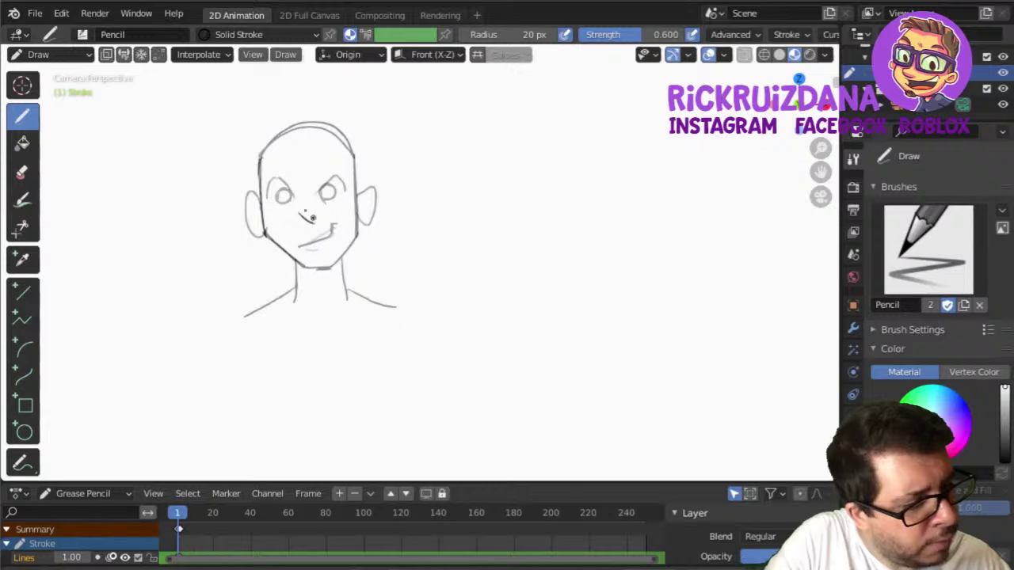
key(Right)
key(Left)
key(Right)
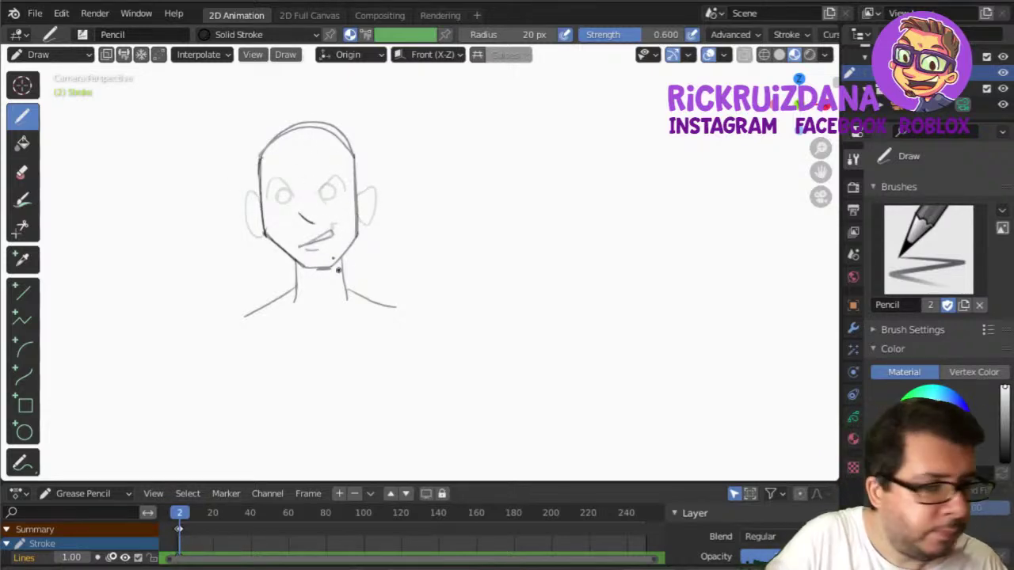
Enter Edit Mode on the drawing and lasso-select both ear strokes on frame 1.
key(ctrl+Tab)
click(490, 266)
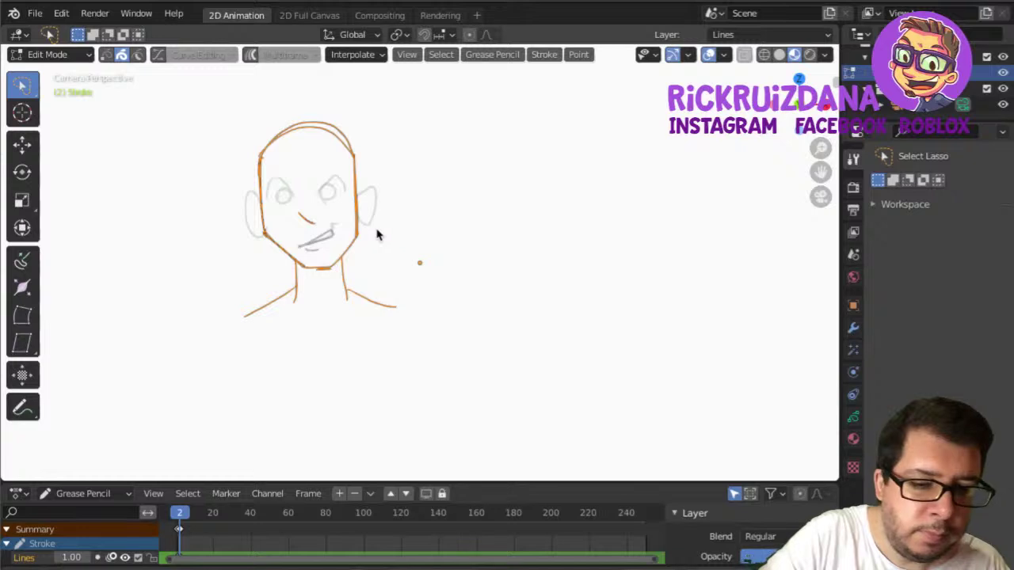
key(Left)
click(364, 181)
shift+click(243, 238)
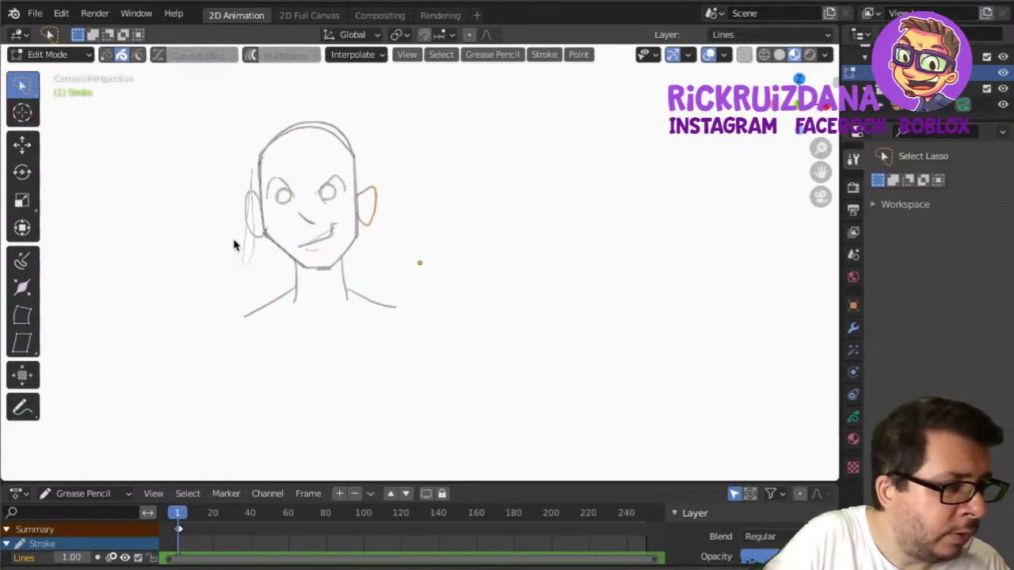
click(373, 204)
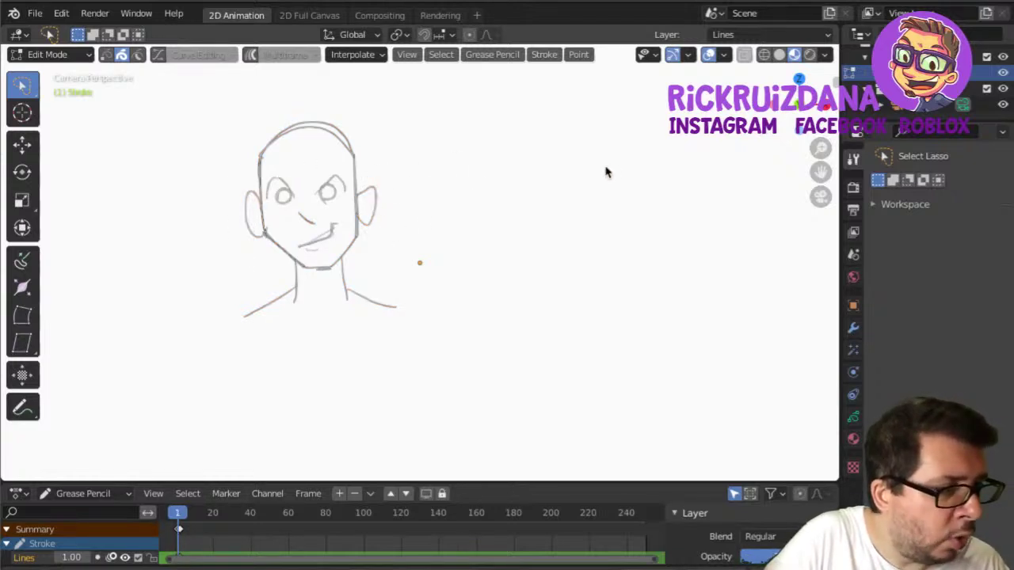
shift+click(236, 190)
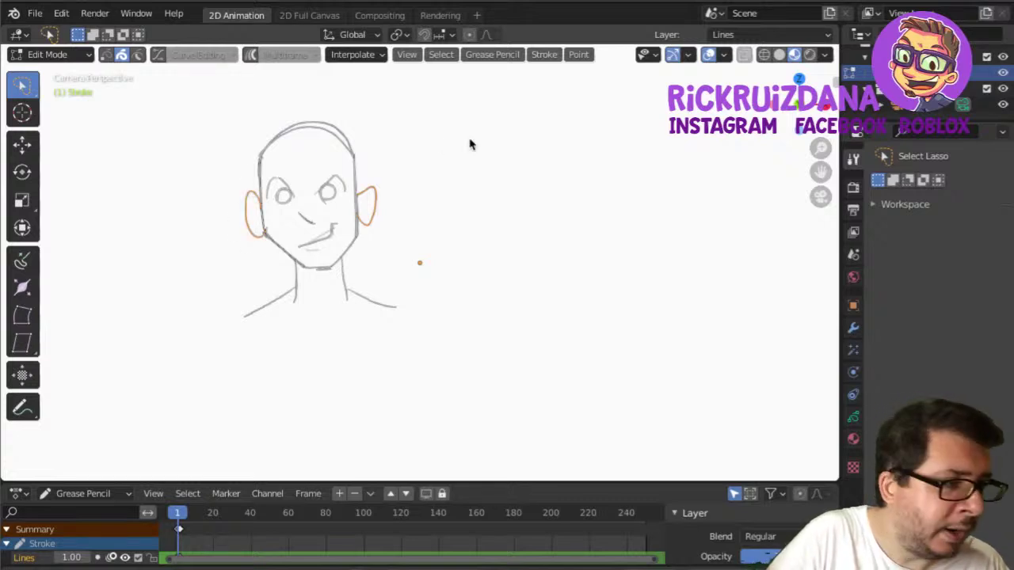
Copy the selected ear strokes and paste them on frame 2.
key(ctrl+Tab)
click(448, 203)
key(Tab)
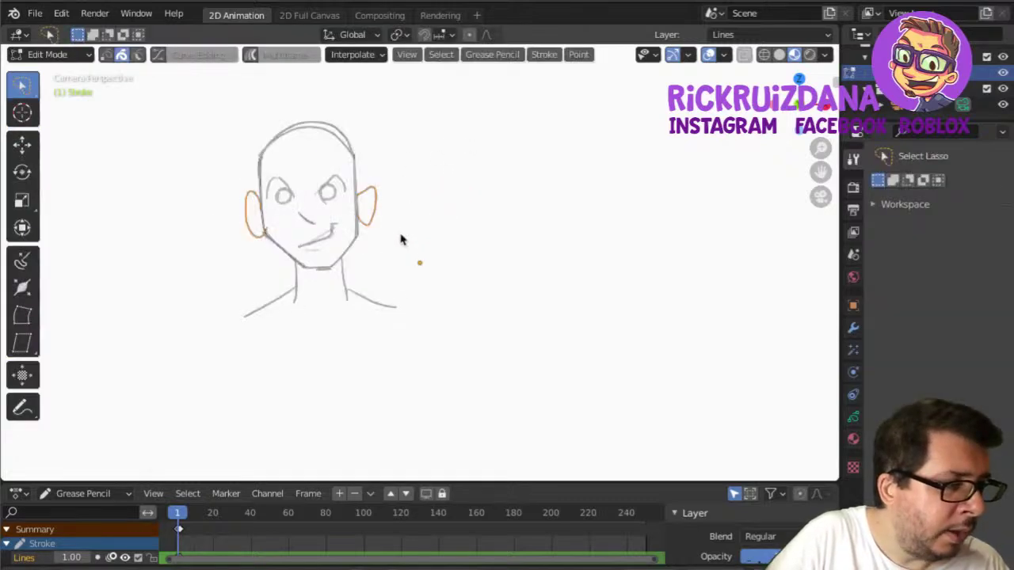
key(Right)
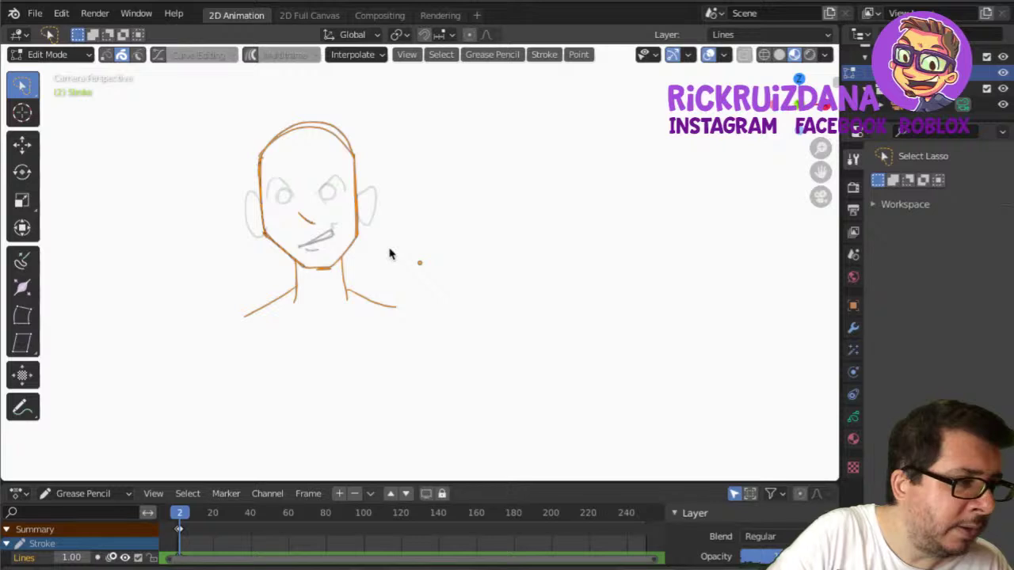
key(ctrl+v)
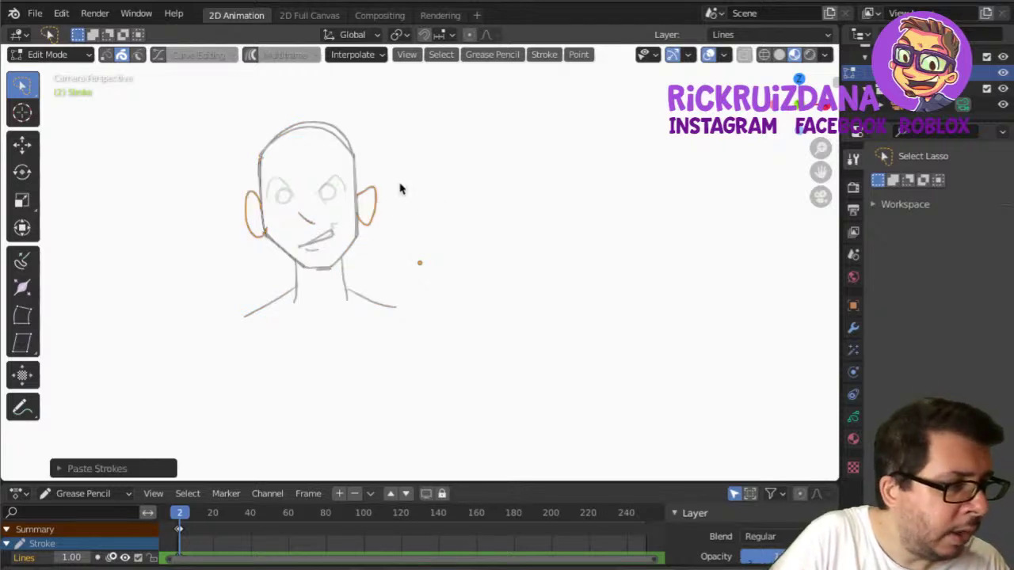
Switch to Draw mode and draw worried eyebrows, eyes and spiky hair with a jagged fringe on frame 2.
key(ctrl+Tab)
click(389, 110)
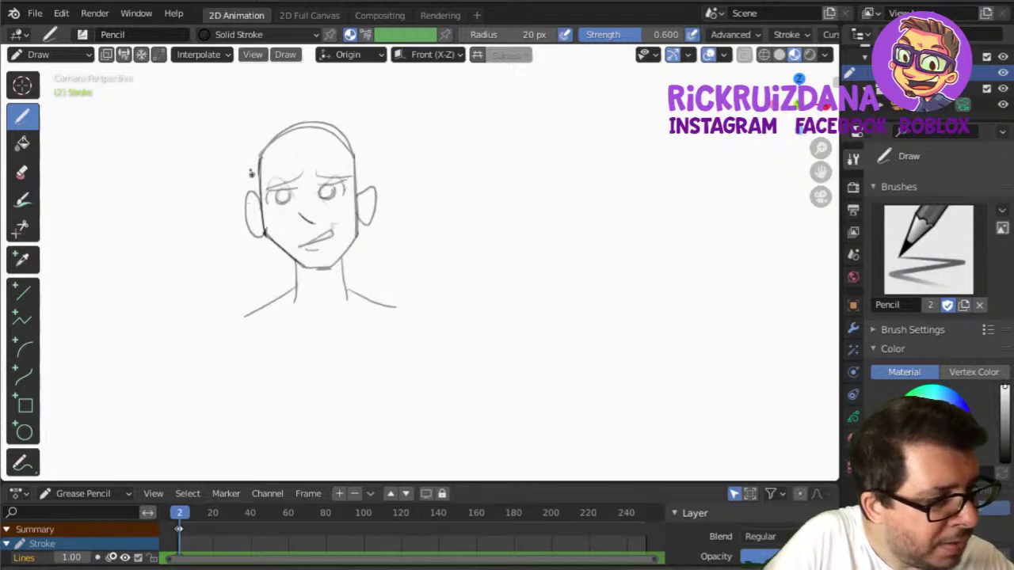
mouse_move(255, 157)
mouse_down()
mouse_move(259, 187)
mouse_move(290, 142)
mouse_up()
drag(284, 182, 323, 148)
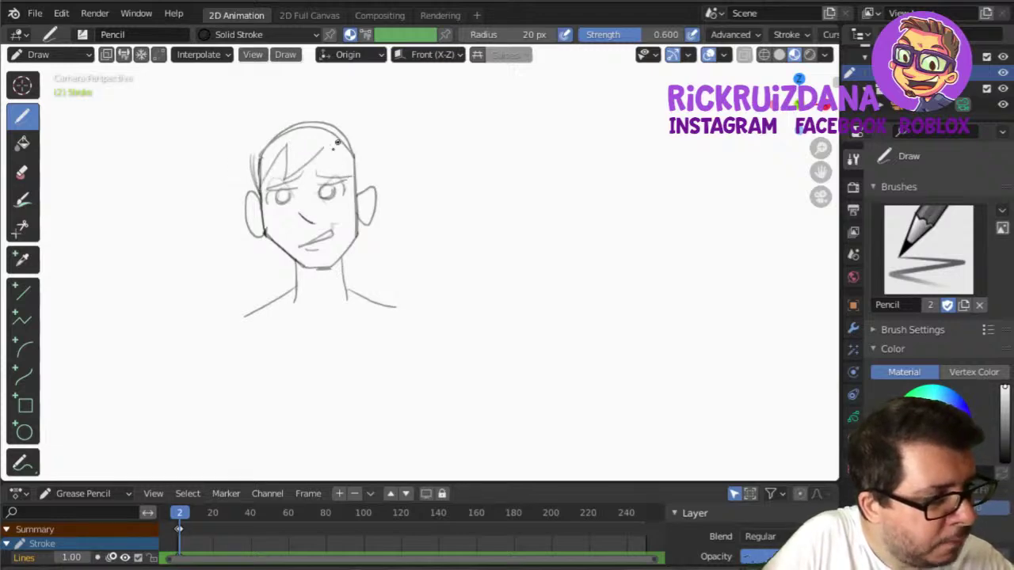
mouse_move(377, 178)
mouse_down()
mouse_move(350, 107)
mouse_move(256, 77)
mouse_move(257, 118)
mouse_move(223, 112)
mouse_up()
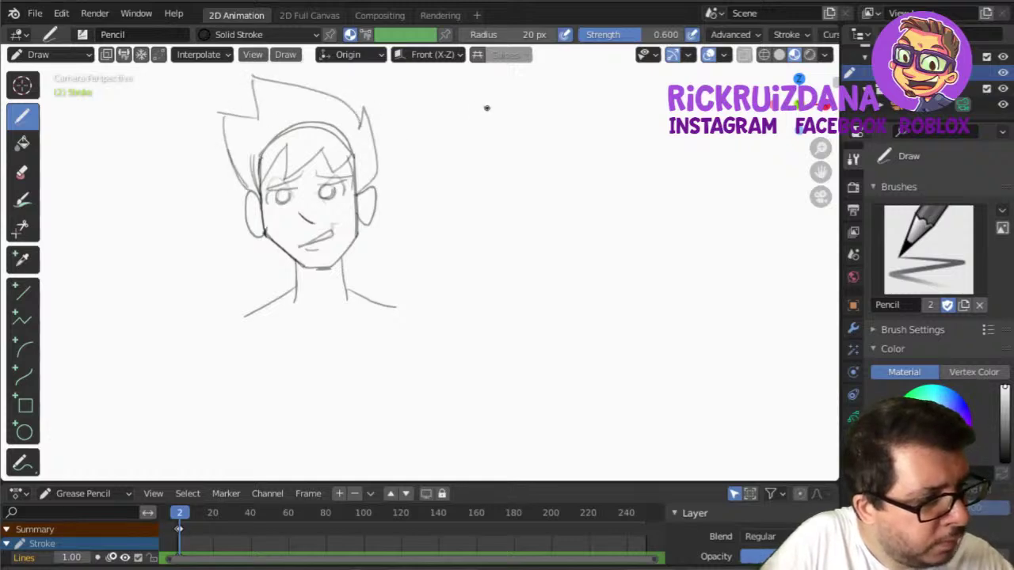
Select all the hair strokes on frame 2 in Edit Mode and paste a copy of them on frame 1.
key(ctrl+Tab)
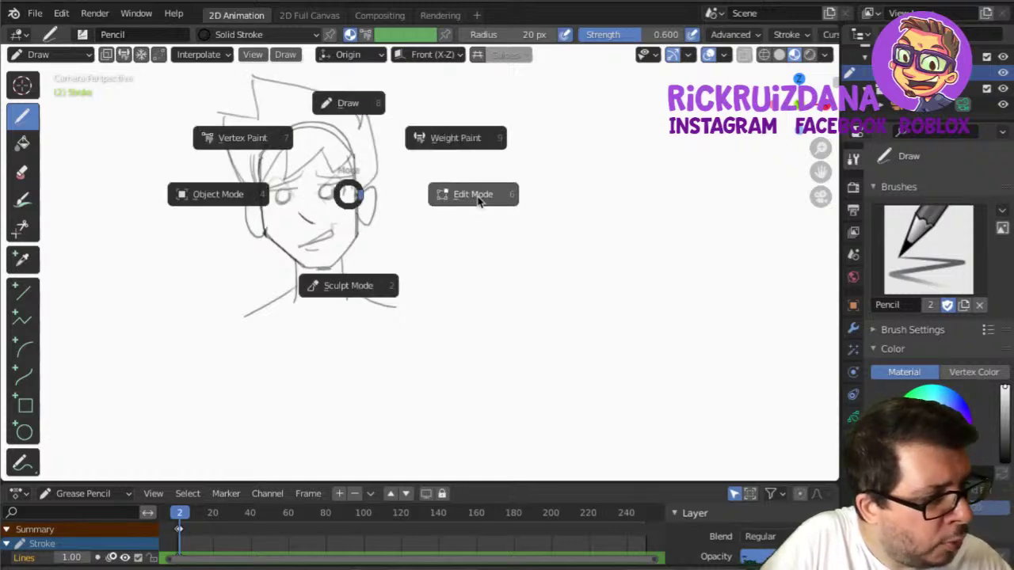
click(472, 198)
click(372, 125)
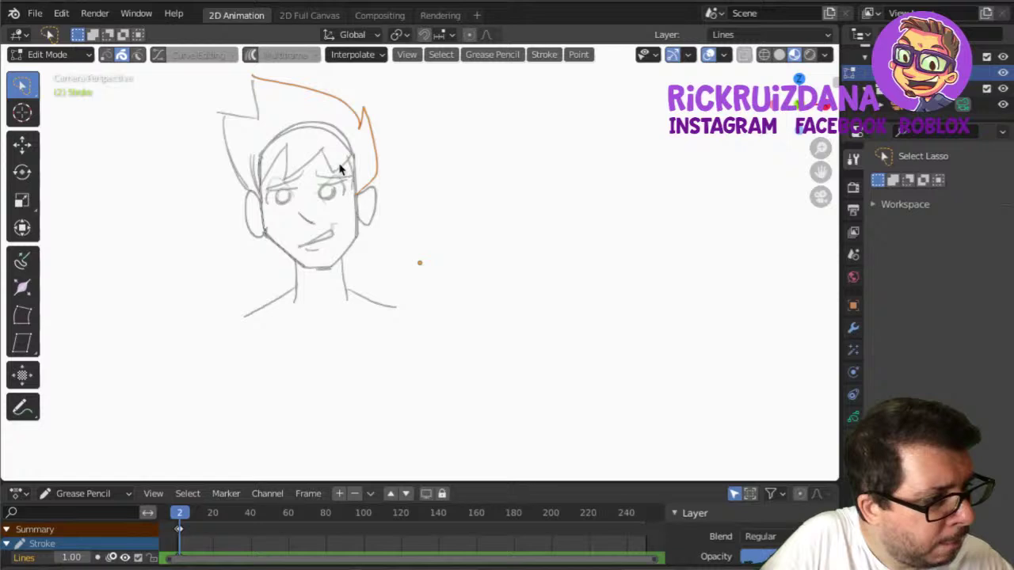
shift+click(342, 167)
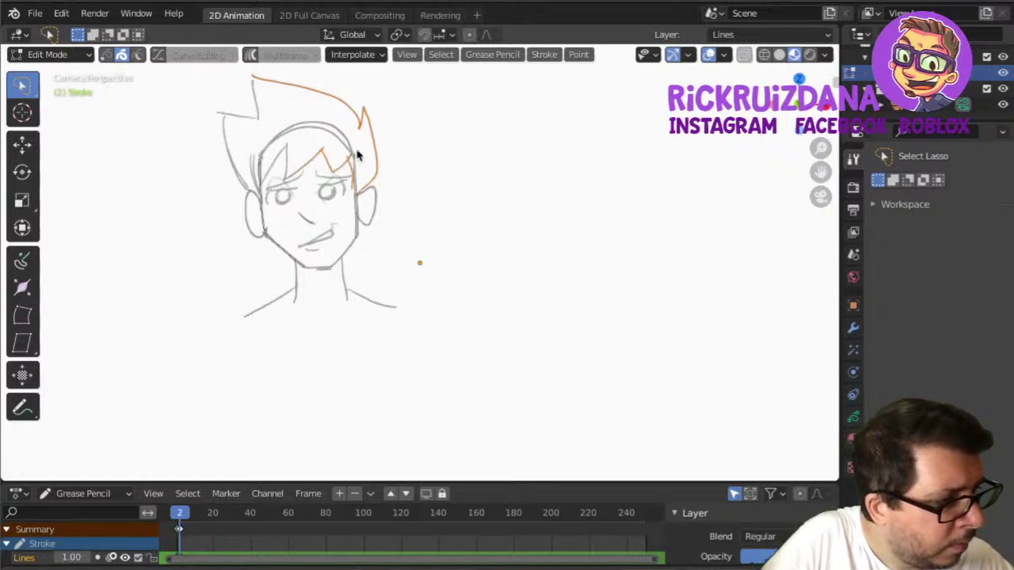
shift+click(276, 169)
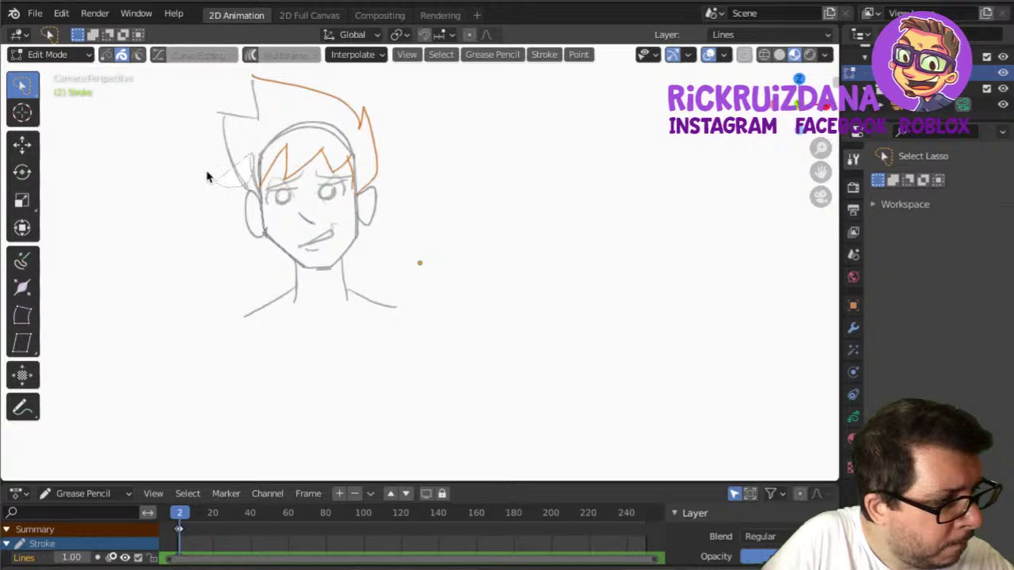
shift+click(225, 150)
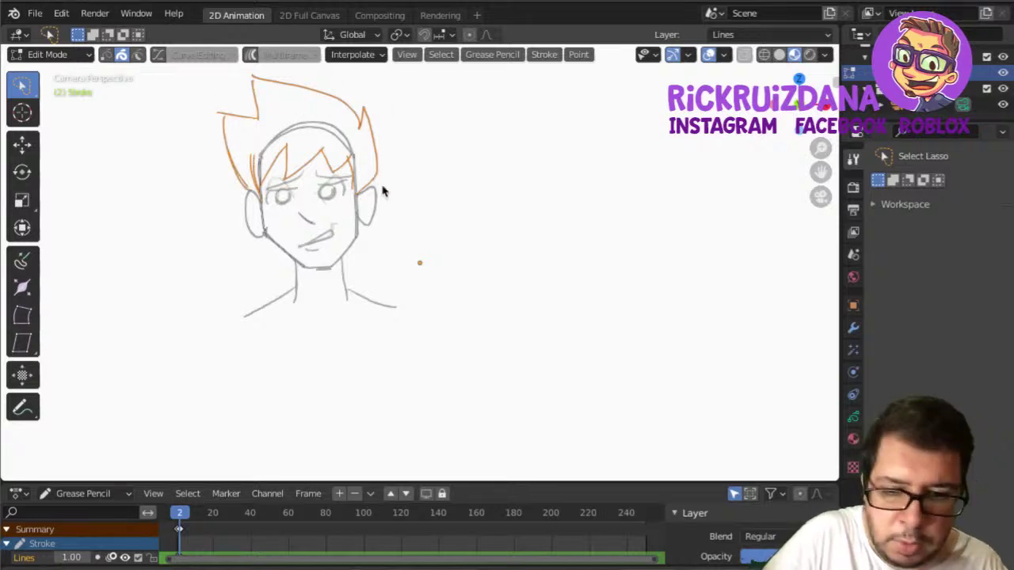
key(Left)
key(ctrl+v)
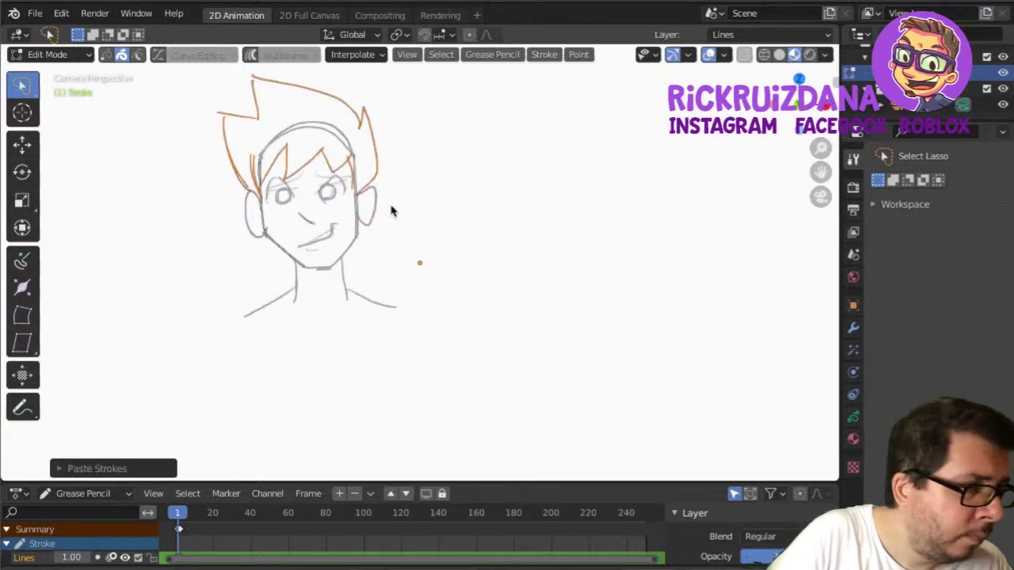
Switch to Sculpt Mode on frame 1 and enlarge the Push brush radius to 101 px.
shift+middle_drag(434, 218, 471, 281)
key(ctrl+Tab)
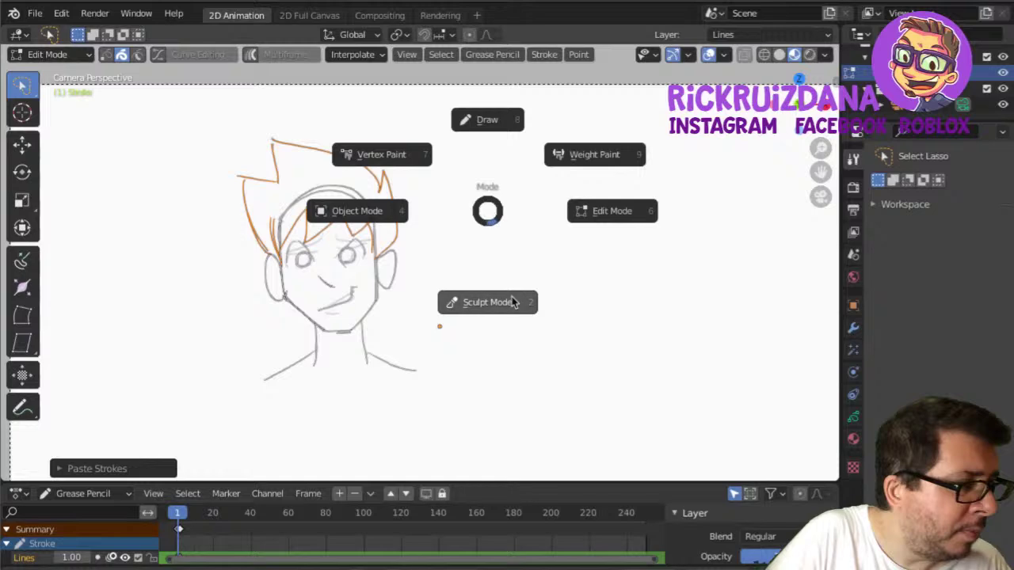
click(511, 301)
key(f)
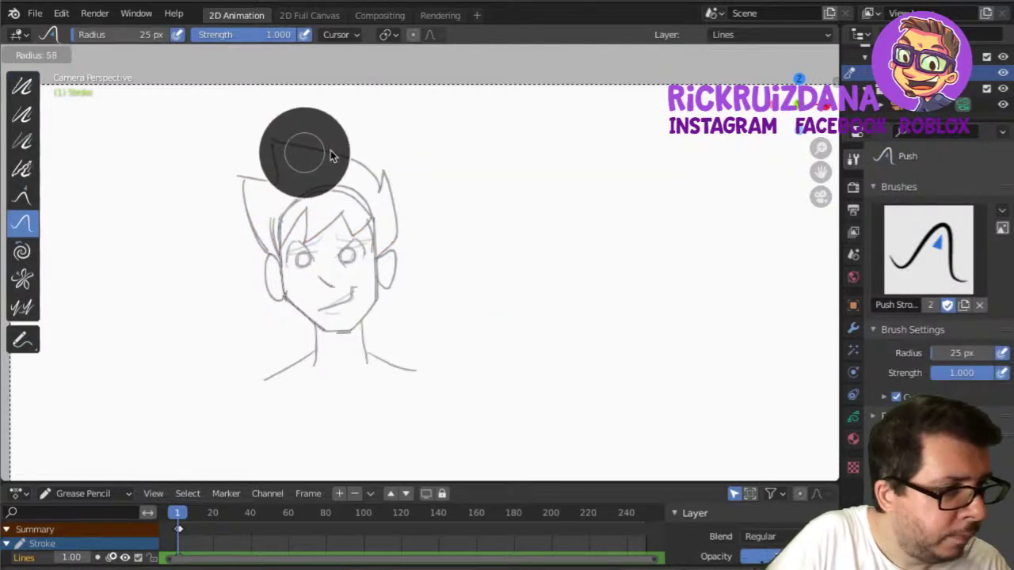
click(323, 151)
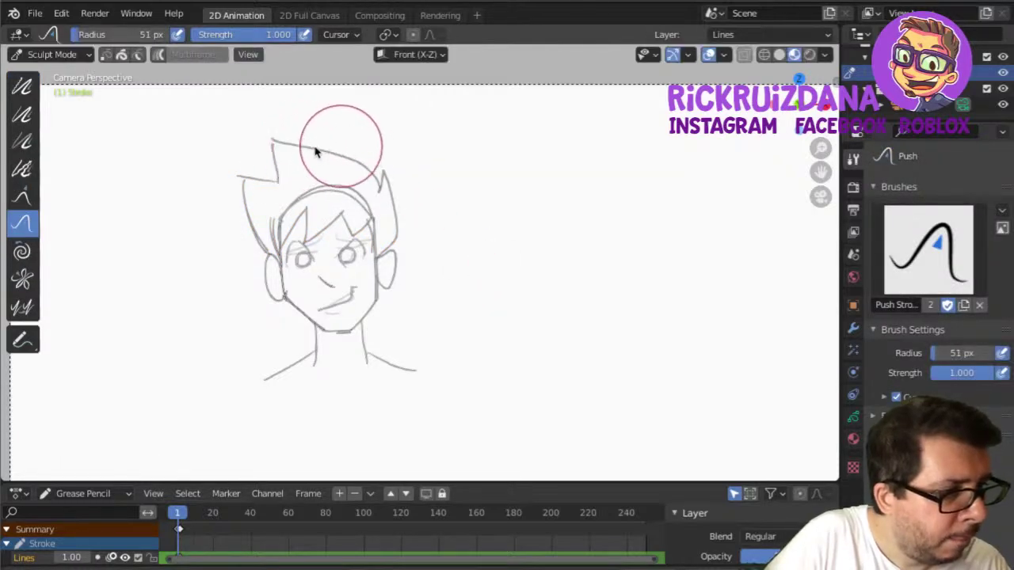
key(f)
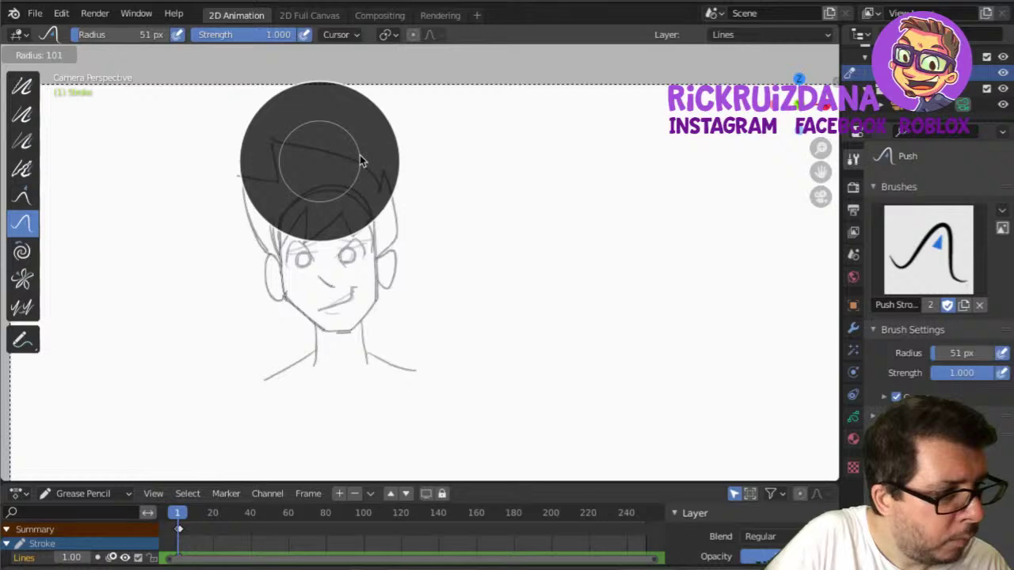
click(359, 155)
drag(340, 238, 362, 227)
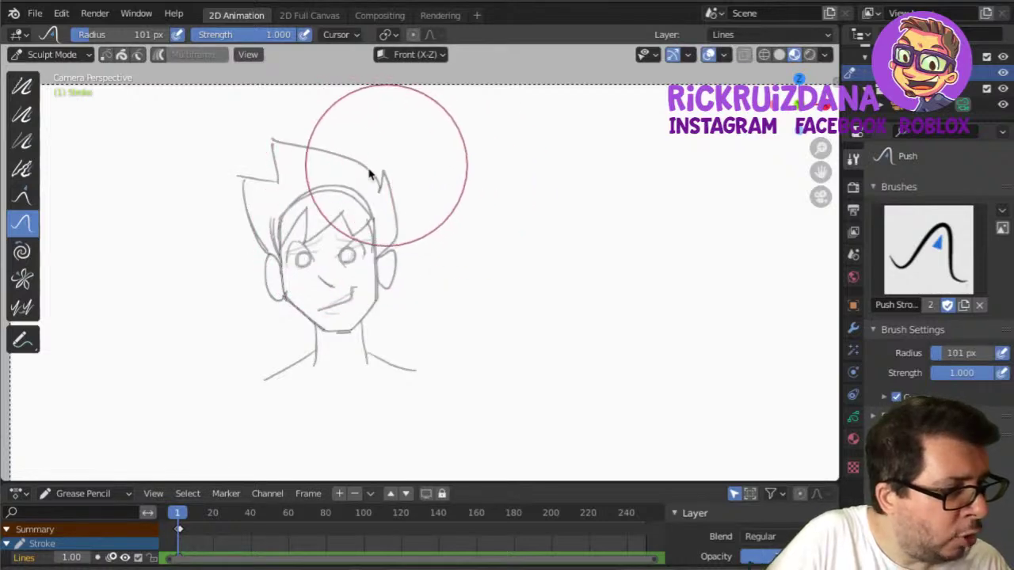
key(ctrl+Tab)
click(456, 202)
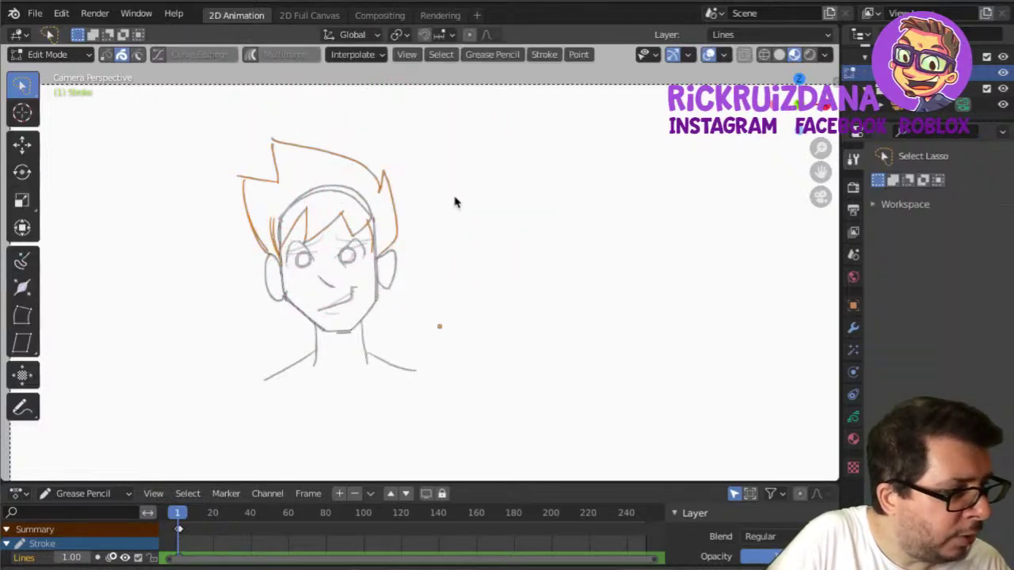
key(ctrl+Tab)
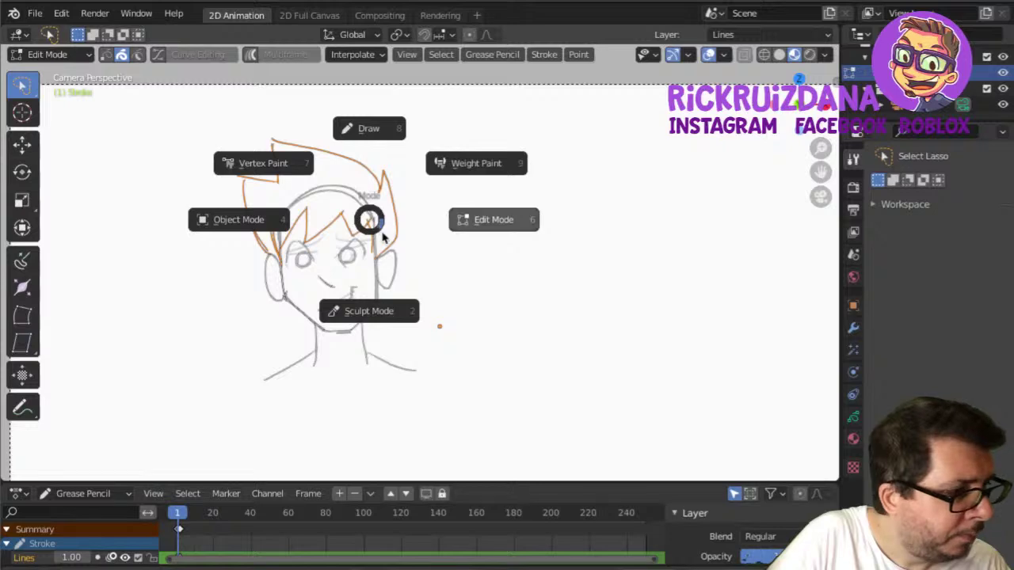
click(368, 309)
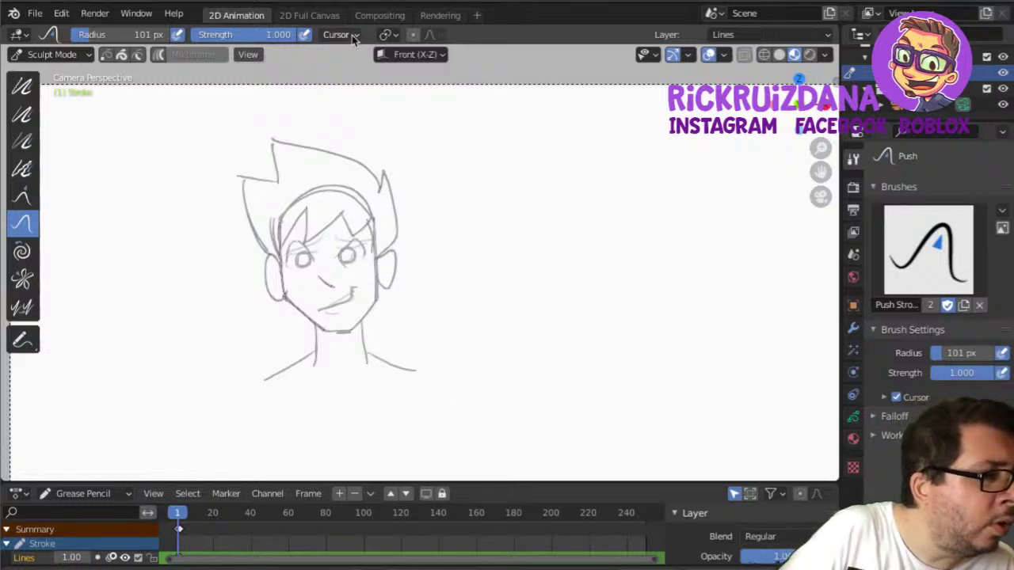
click(751, 36)
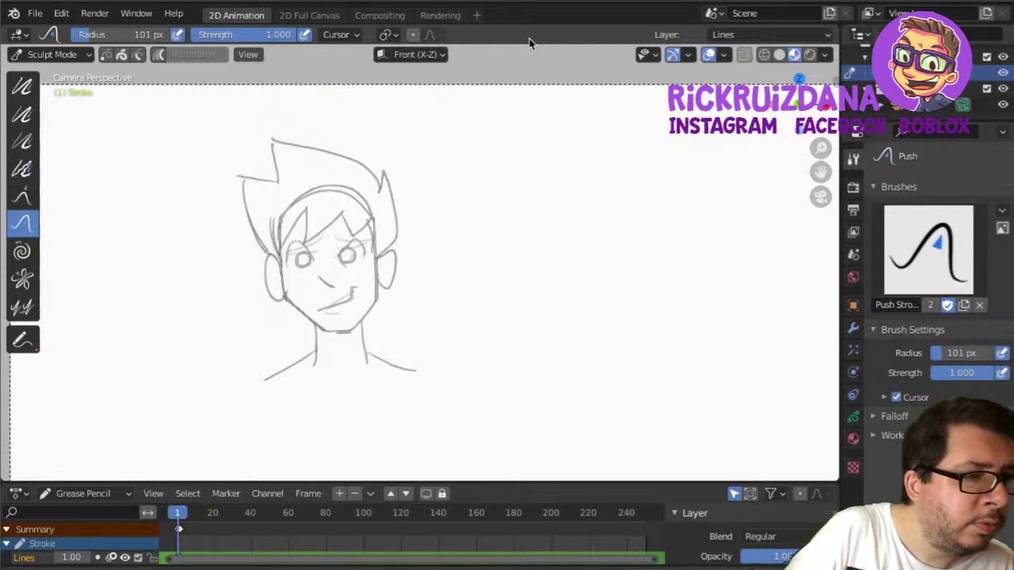
click(89, 55)
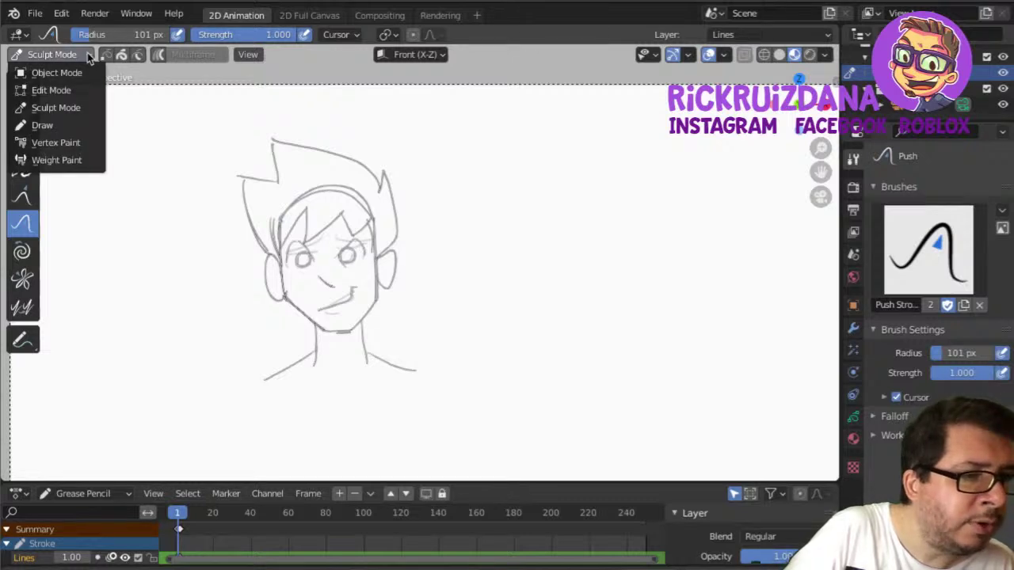
click(89, 55)
Show the Push brush's active tool settings in the viewport sidebar and nudge the top of the hair on frame 1.
key(n)
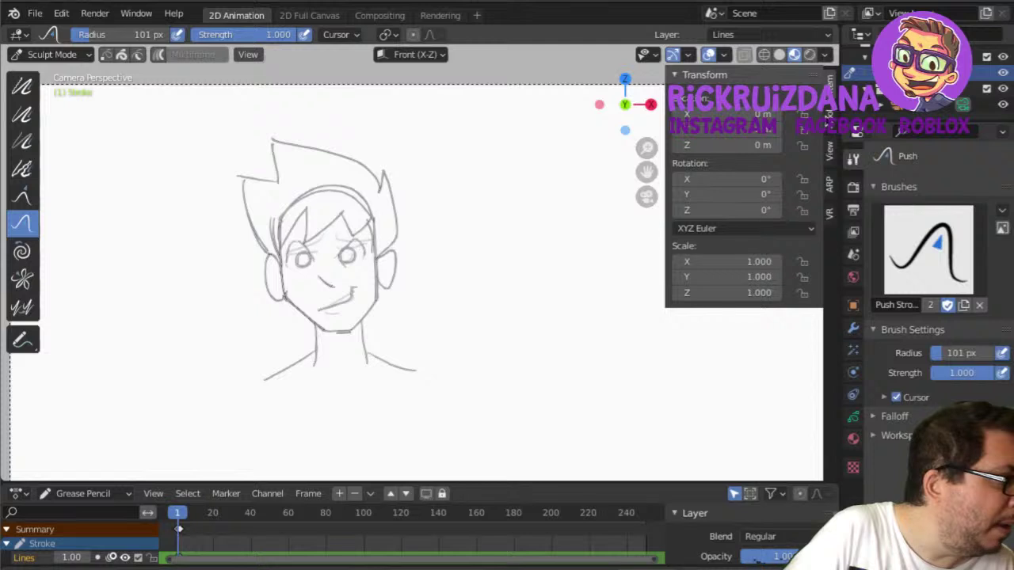
click(828, 120)
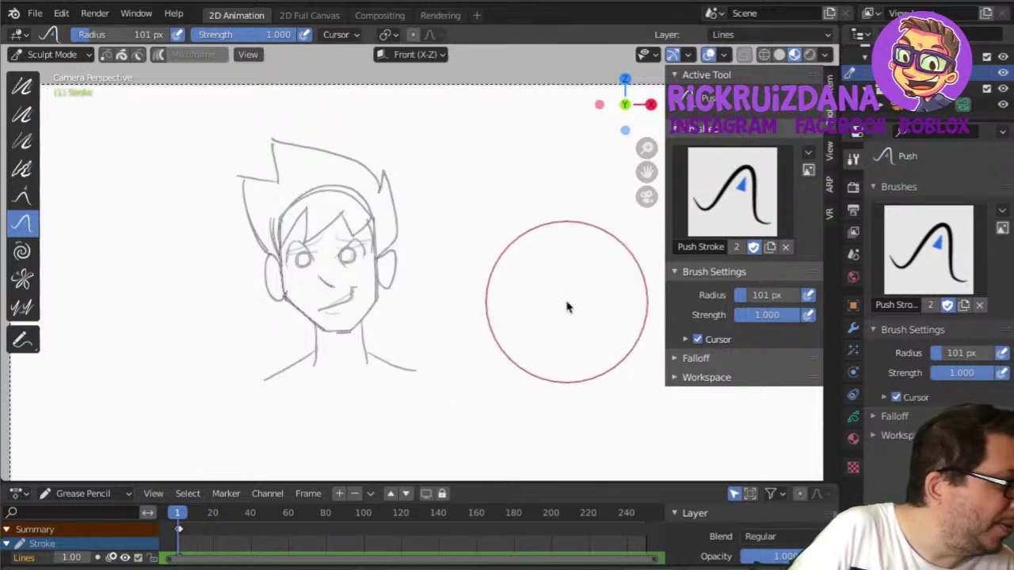
mouse_move(349, 176)
mouse_down()
mouse_move(308, 142)
mouse_move(296, 153)
mouse_move(313, 149)
mouse_up()
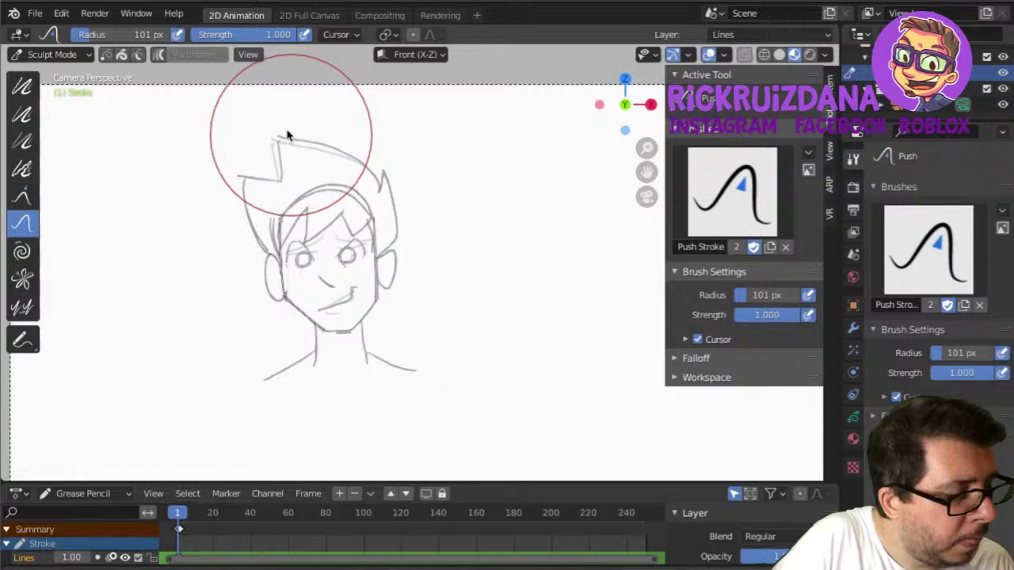
Switch to Draw mode and flip repeatedly between frames 1 and 2 to compare the hair movement.
key(ctrl+Tab)
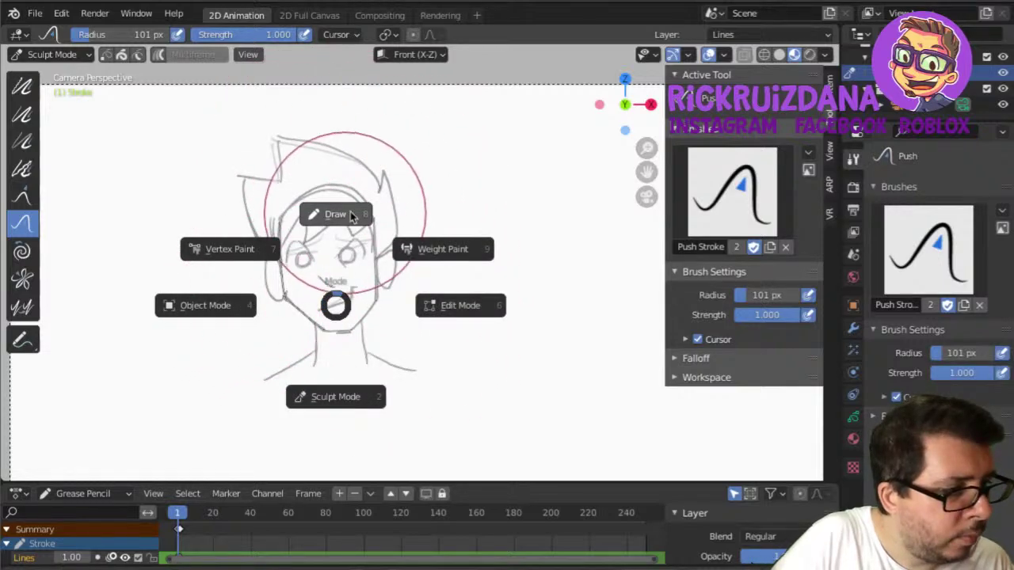
click(350, 216)
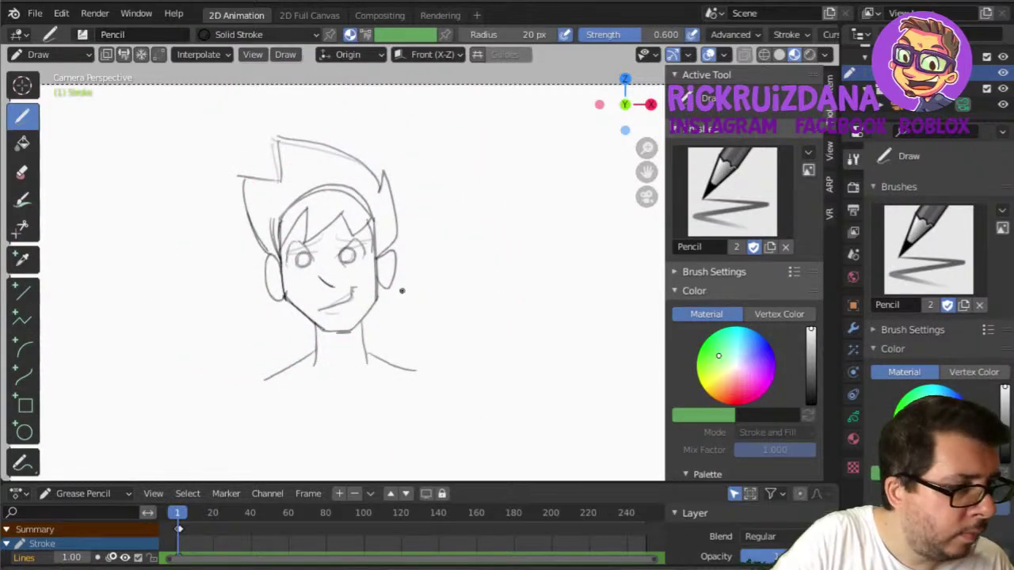
key(Right)
key(Left)
key(Right)
key(Left)
key(Right)
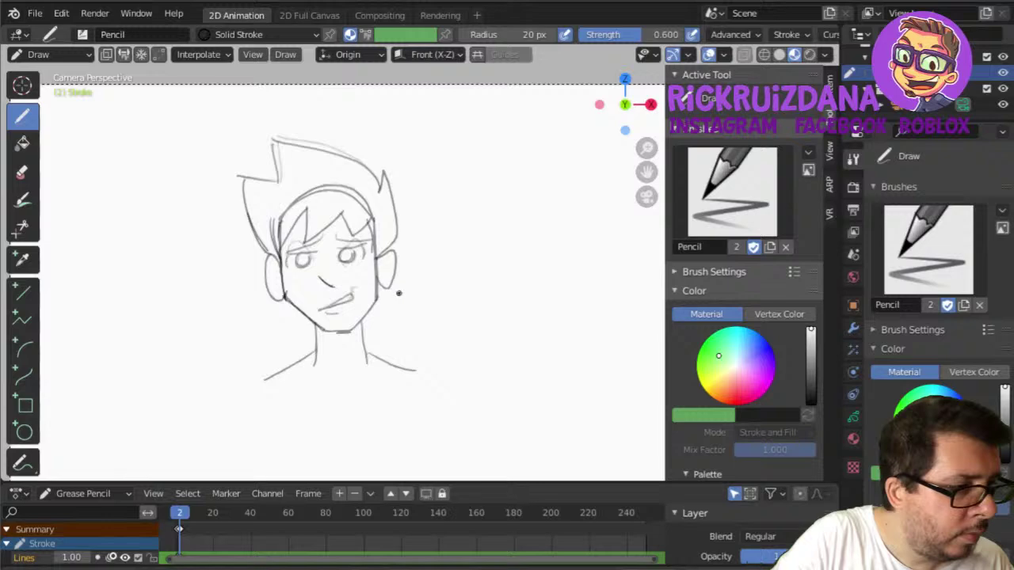
key(Left)
key(Right)
key(Left)
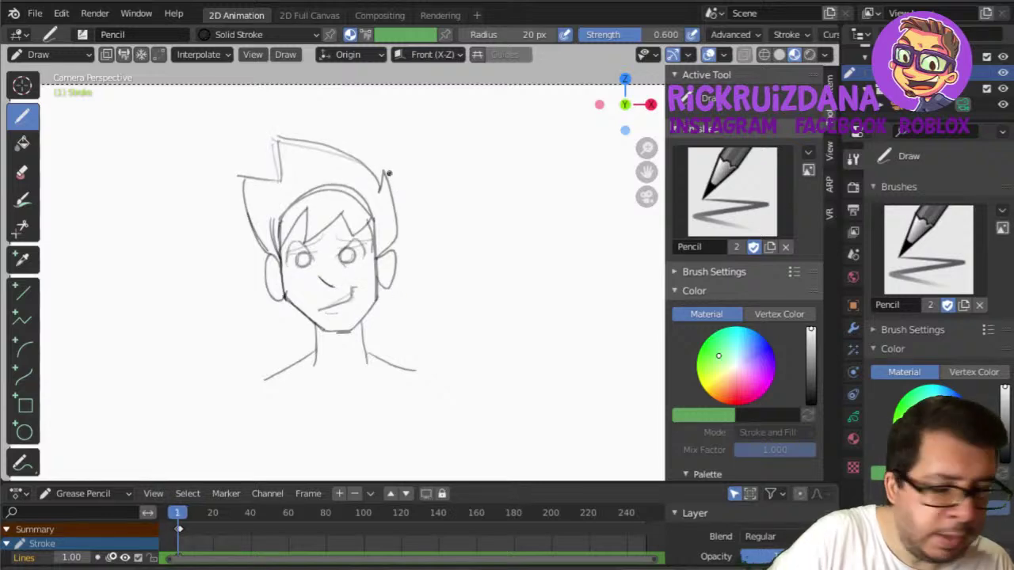
Switch to Sculpt Mode, reduce the Push brush radius to 42 px, and nudge the hair tips on both sides of the head on frame 1.
key(ctrl+Tab)
click(385, 277)
key(f)
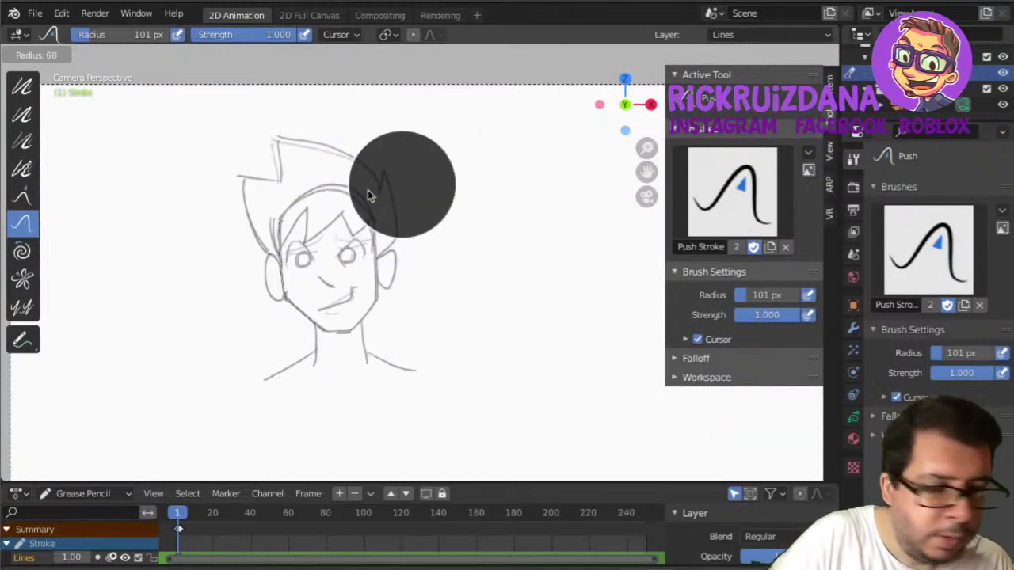
click(369, 196)
key(f)
click(398, 195)
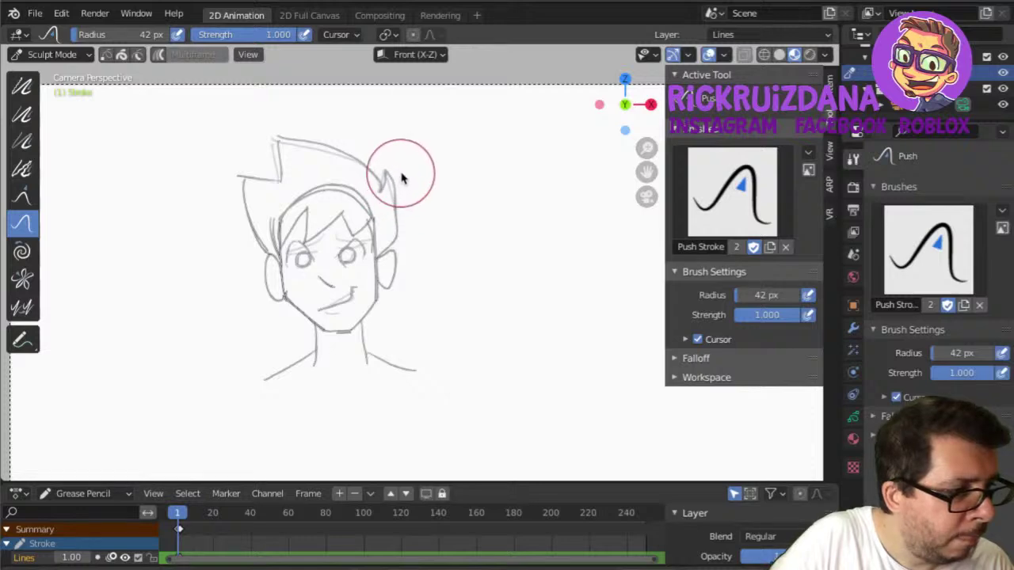
drag(401, 178, 408, 219)
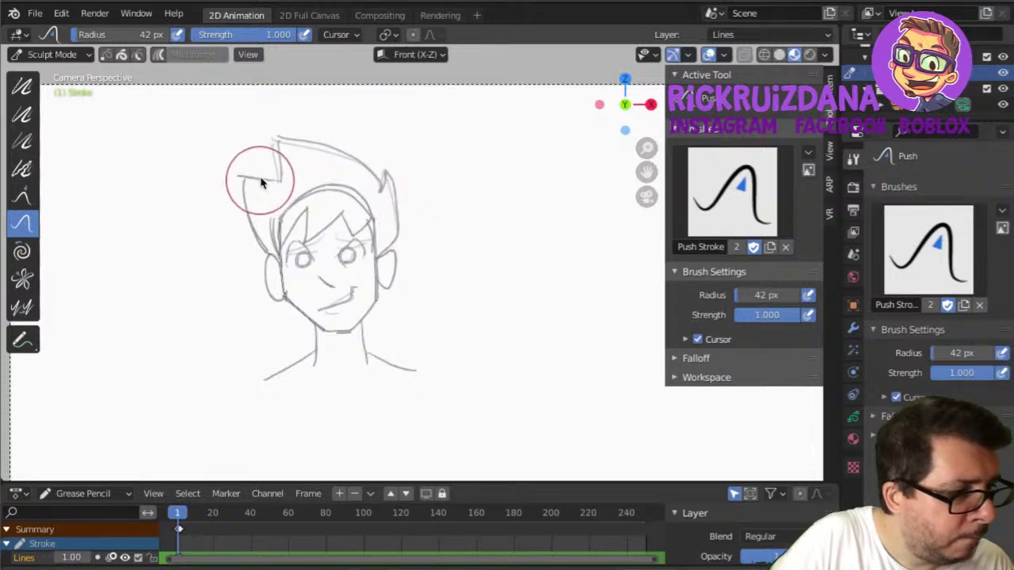
drag(261, 182, 251, 184)
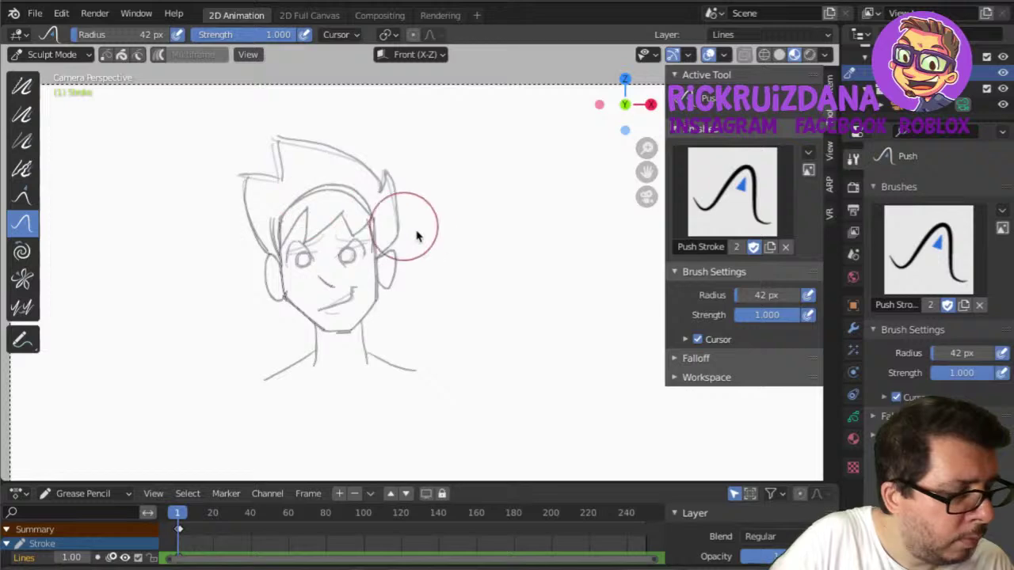
Return to Draw mode and alternate between frames 1 and 2 to check the motion of the side hair tips.
key(ctrl+Tab)
click(400, 136)
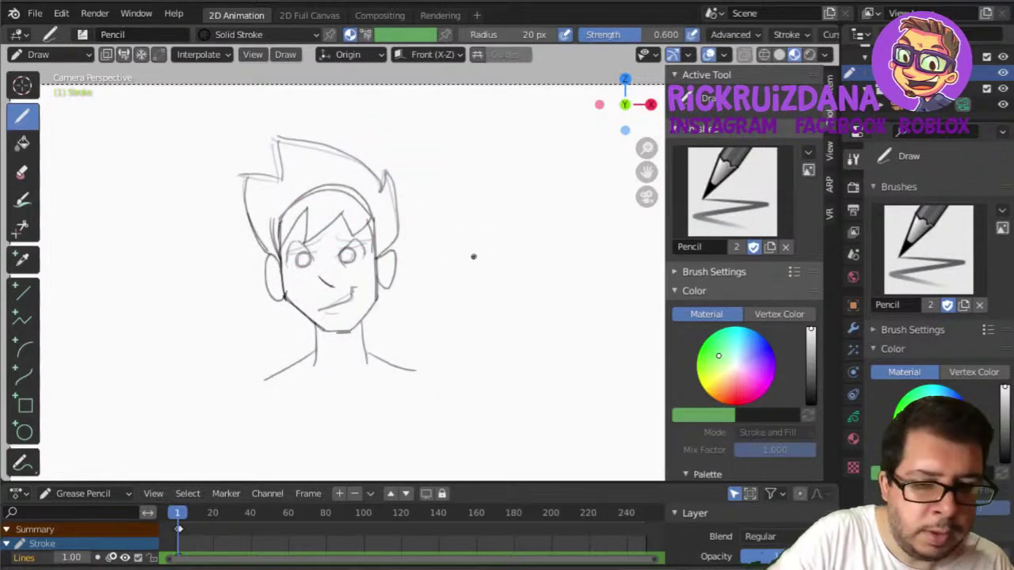
key(Right)
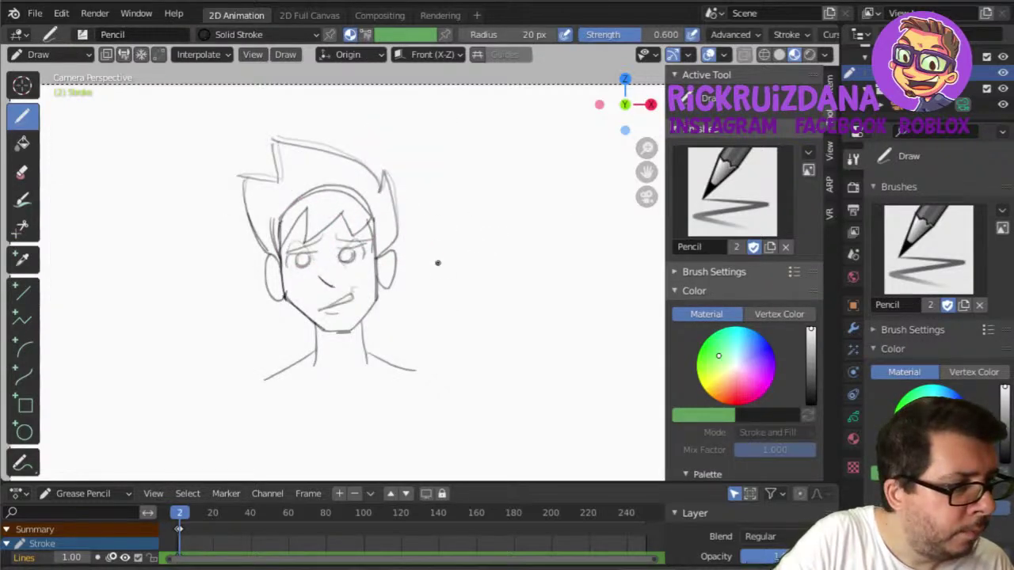
key(Left)
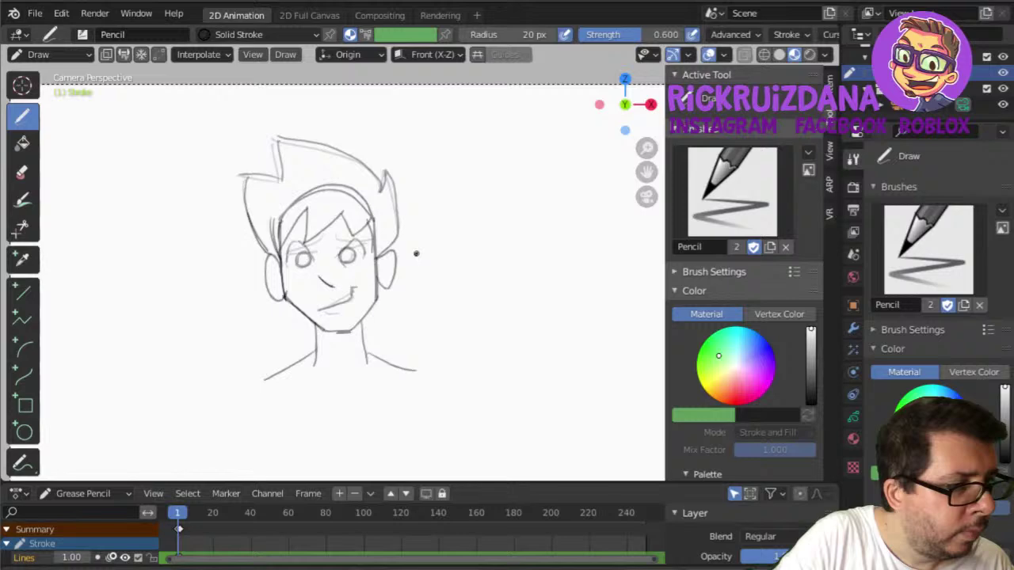
key(Right)
key(Left)
key(Right)
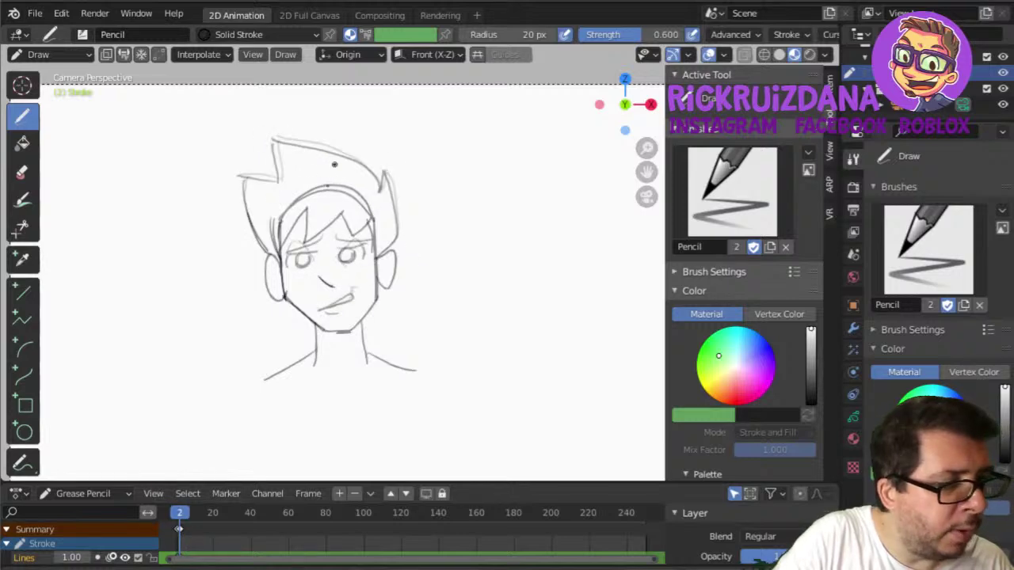
Choose the Erase tool with a 13 px radius in Stroke mode and erase the skull line under the hair on frame 2.
click(23, 170)
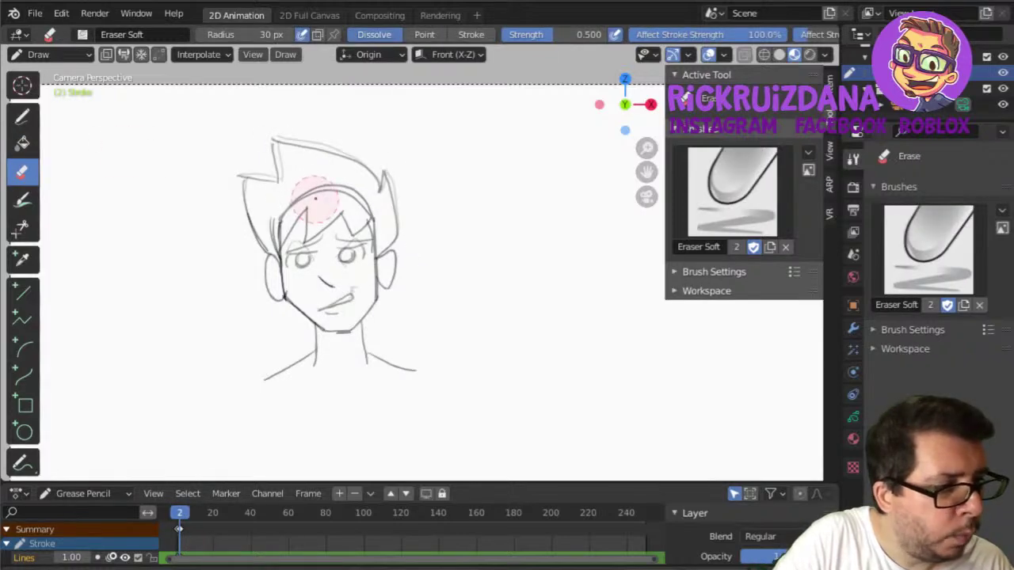
key(f)
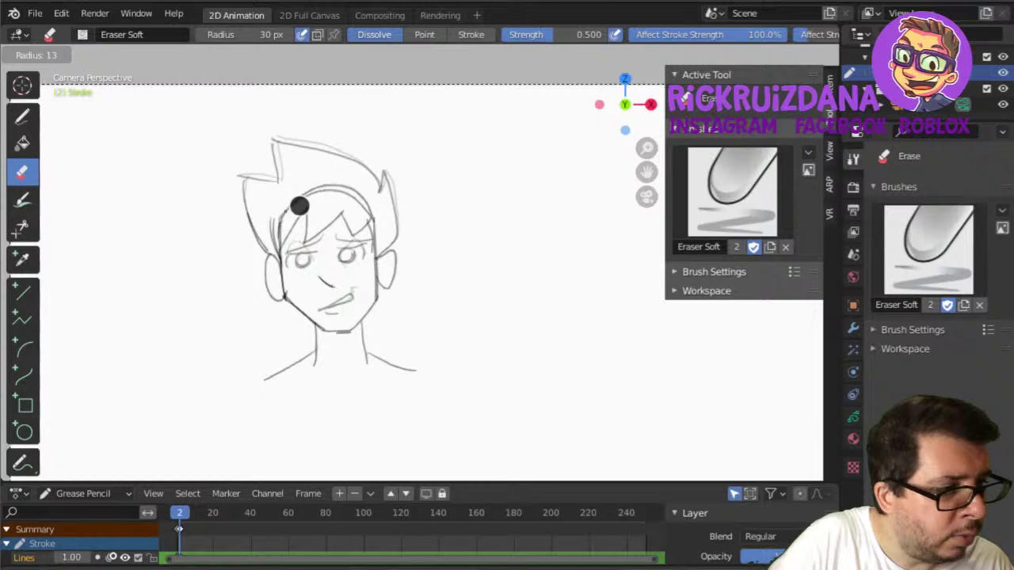
click(298, 206)
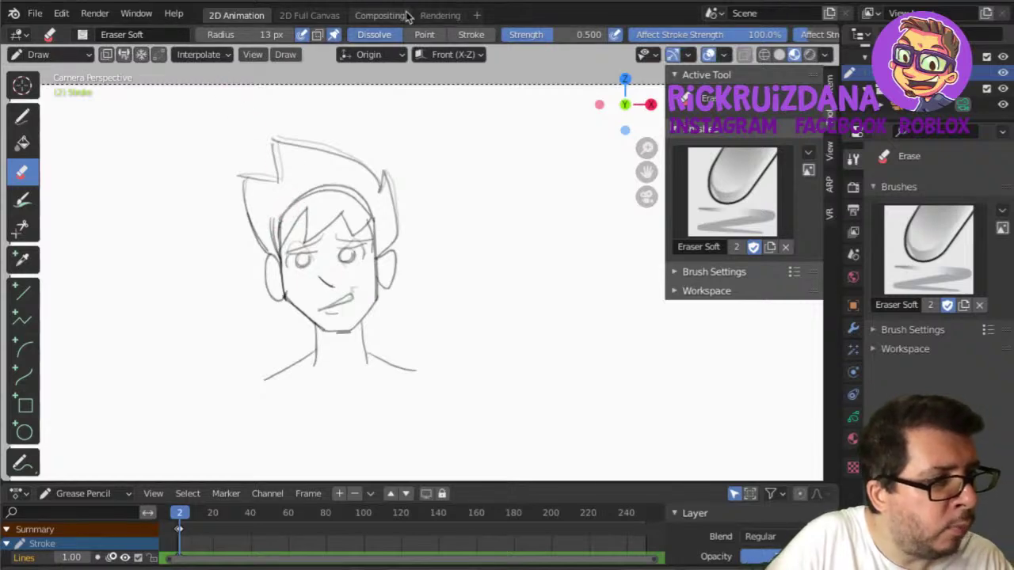
click(472, 34)
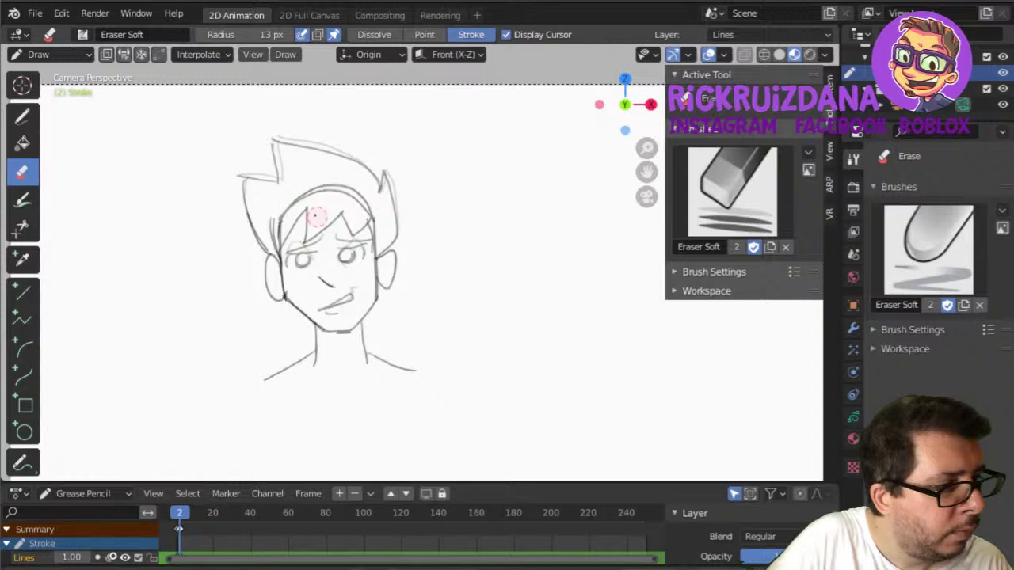
drag(314, 214, 286, 215)
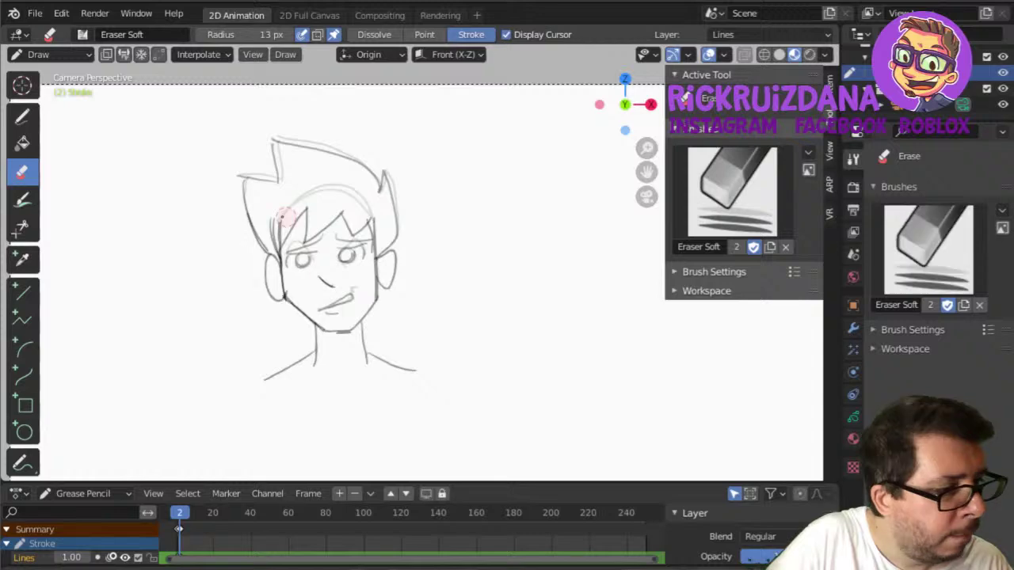
Set the eraser to Point mode and erase the skull lines inside the hair on frame 1 and their remnants on frame 2.
click(424, 34)
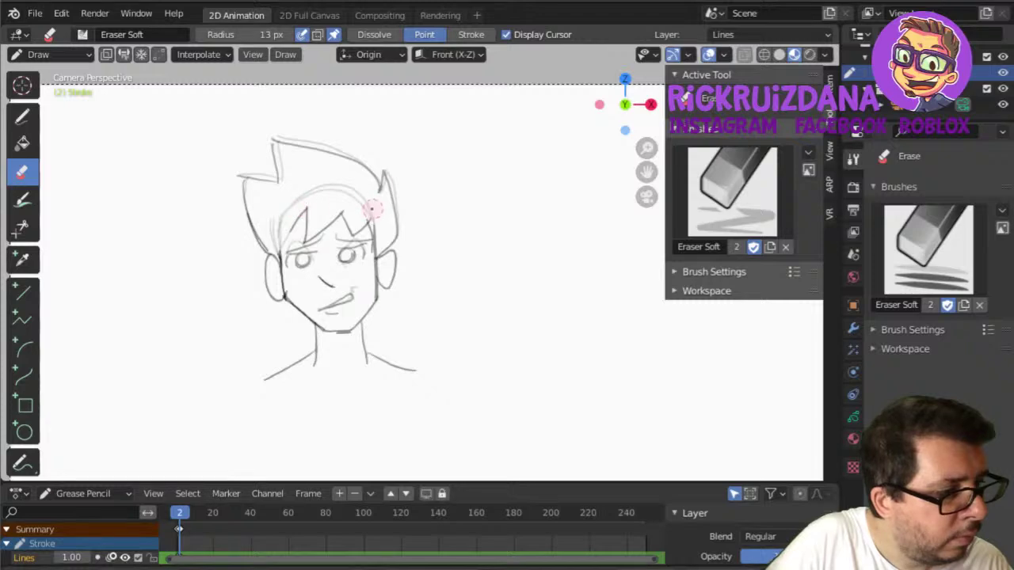
key(d)
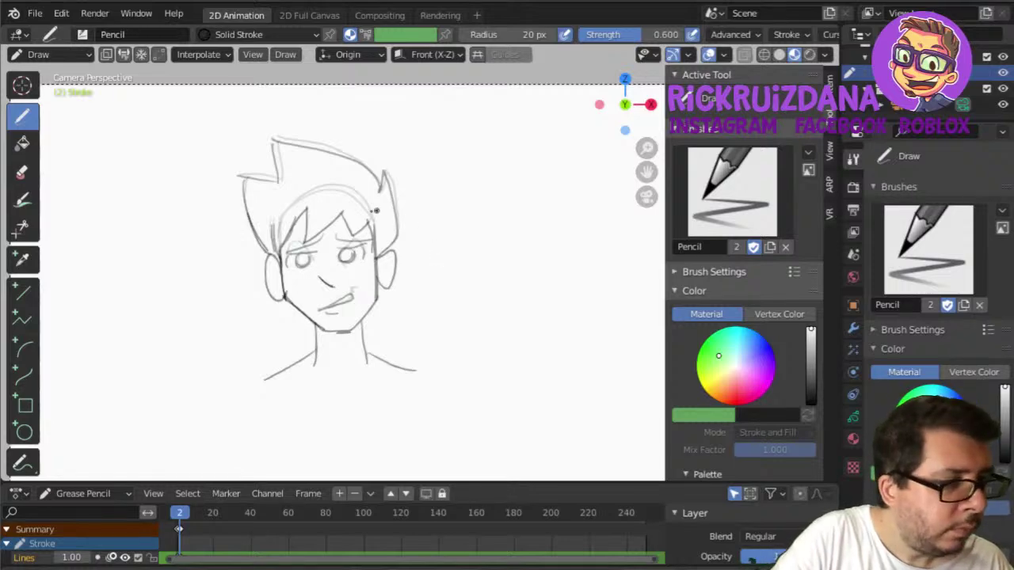
key(Left)
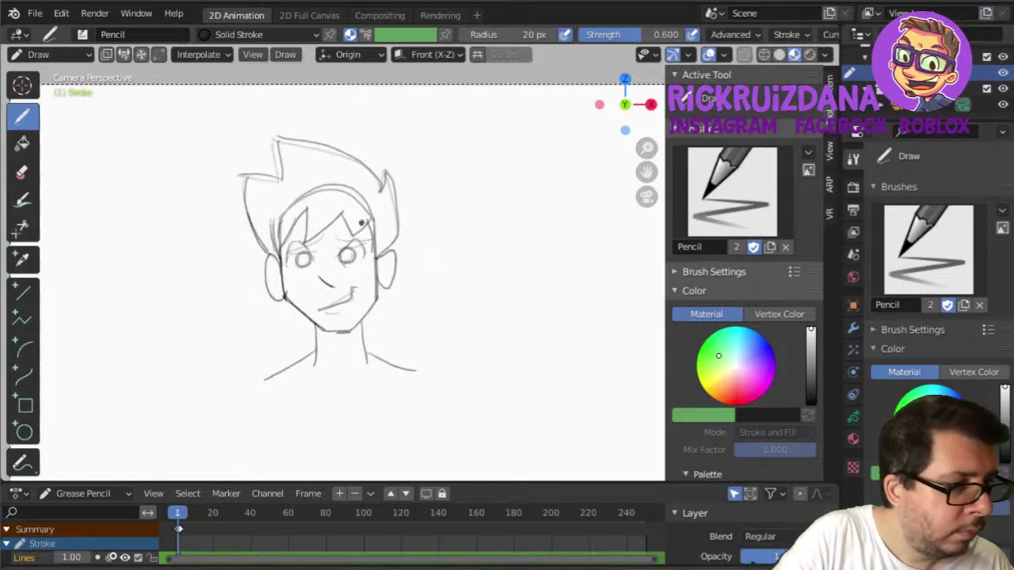
click(22, 142)
click(22, 171)
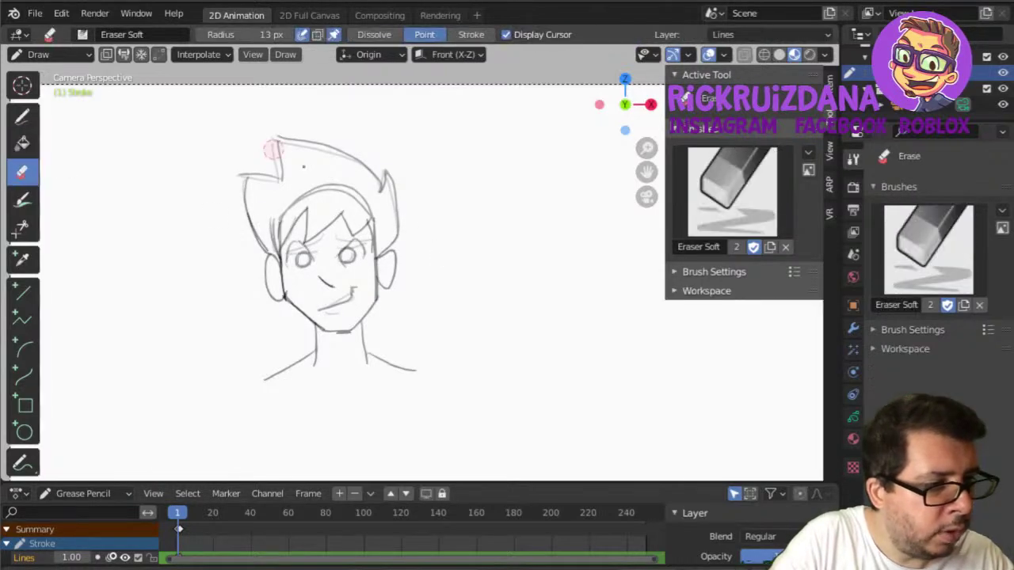
mouse_move(333, 190)
mouse_down()
mouse_move(369, 203)
mouse_move(283, 211)
mouse_move(272, 231)
mouse_move(279, 208)
mouse_up()
drag(384, 165, 390, 183)
key(Right)
drag(271, 226, 272, 228)
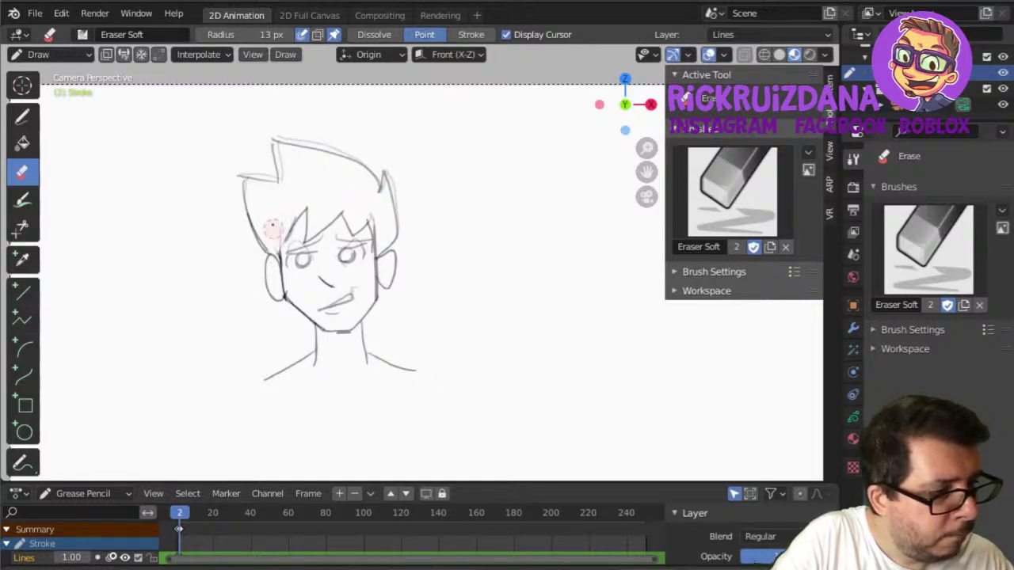
Flip repeatedly between frames 1 and 2 to review the cleaned-up face animation.
key(Left)
key(Right)
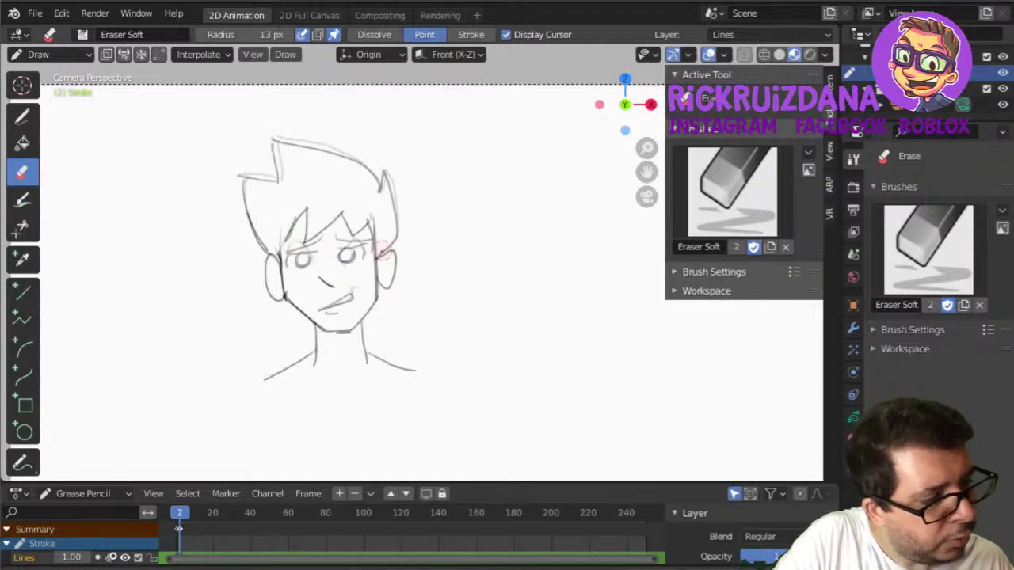
key(Left)
key(Right)
key(Right)
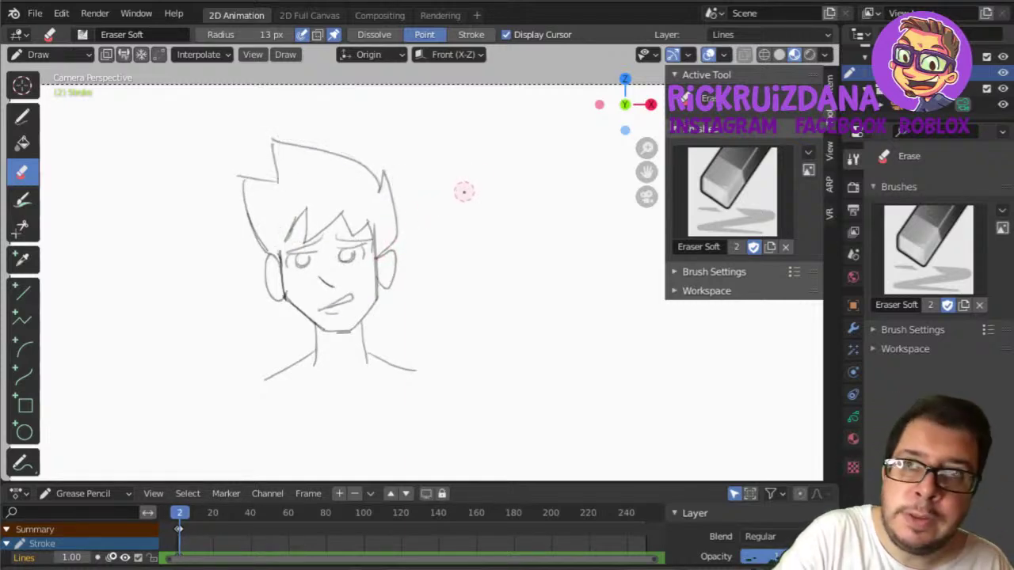
key(Left)
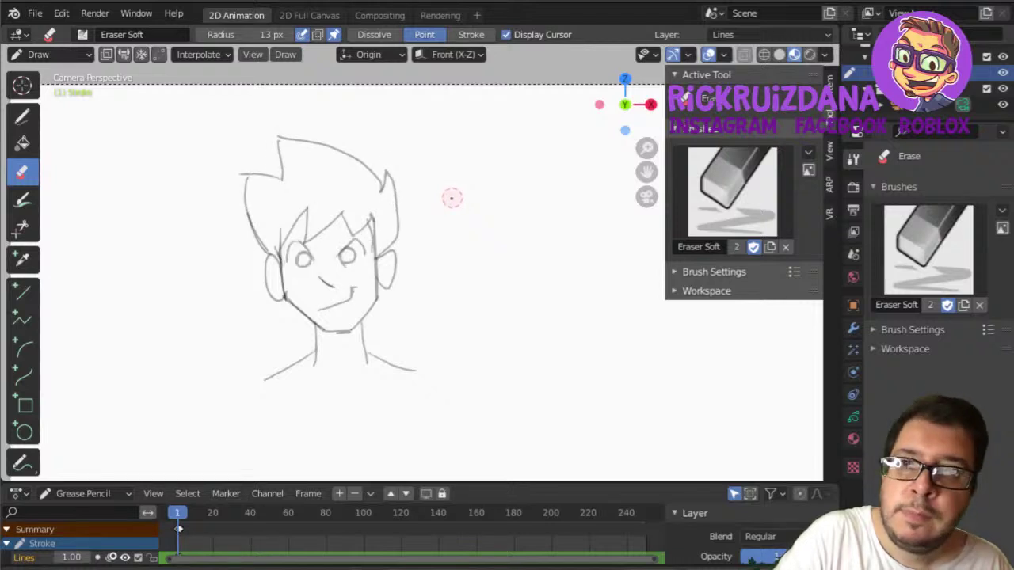
key(Right)
key(Left)
key(Right)
key(Left)
key(Right)
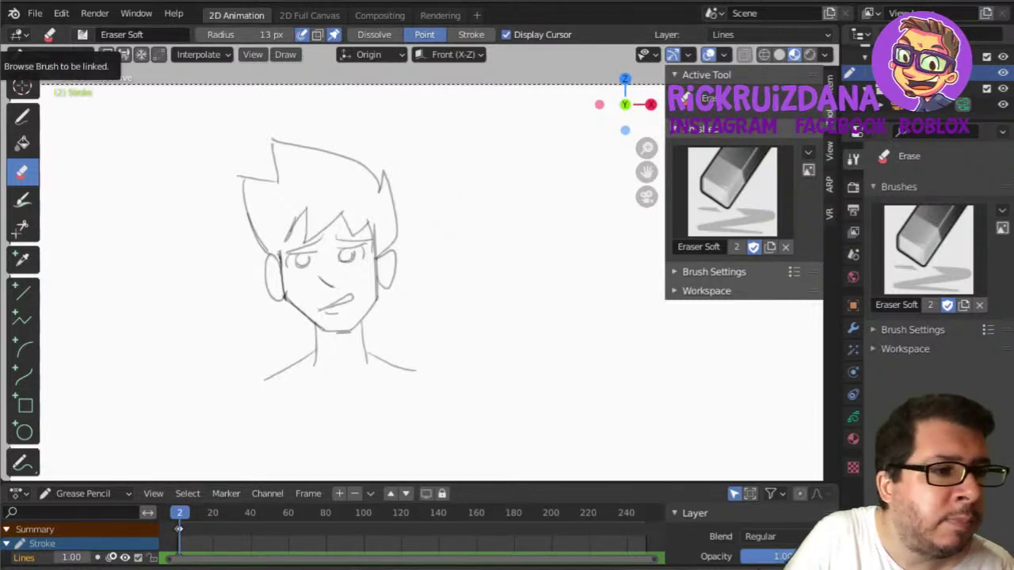
Show the splash screen with its new-file templates and dismiss it.
click(13, 16)
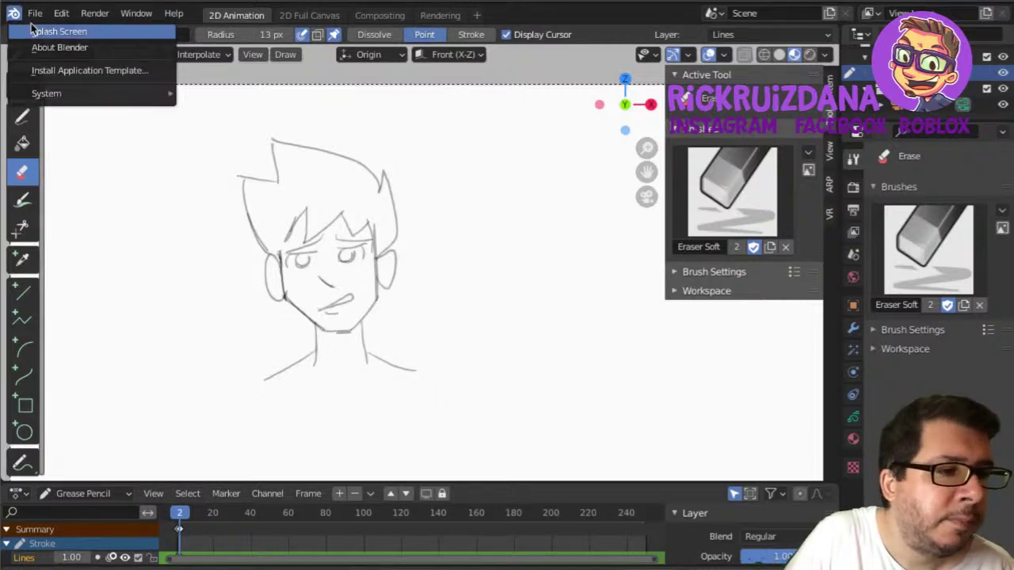
click(35, 30)
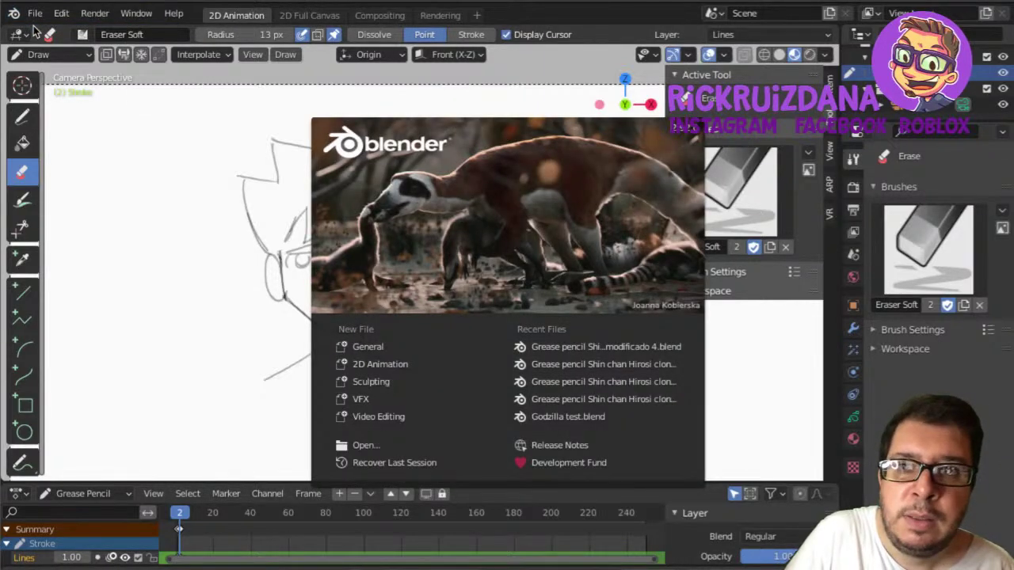
click(104, 136)
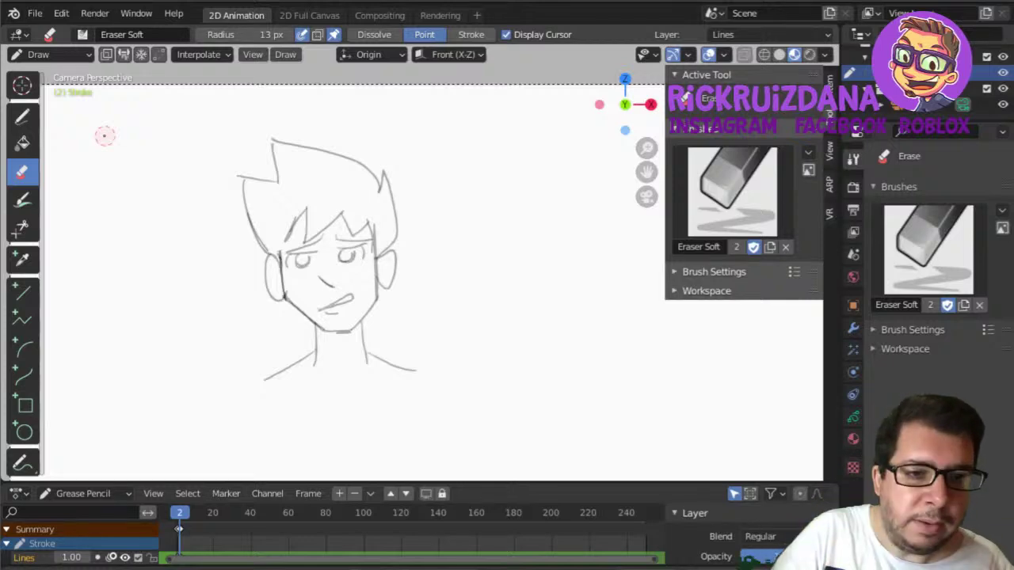
Leave the camera view and toggle the viewport's toolbar and sidebar, ending with the toolbar shown and the sidebar hidden.
mouse_move(412, 289)
middle_down()
mouse_move(500, 337)
mouse_move(432, 346)
mouse_move(476, 357)
mouse_move(546, 324)
mouse_move(470, 317)
mouse_move(464, 303)
middle_up()
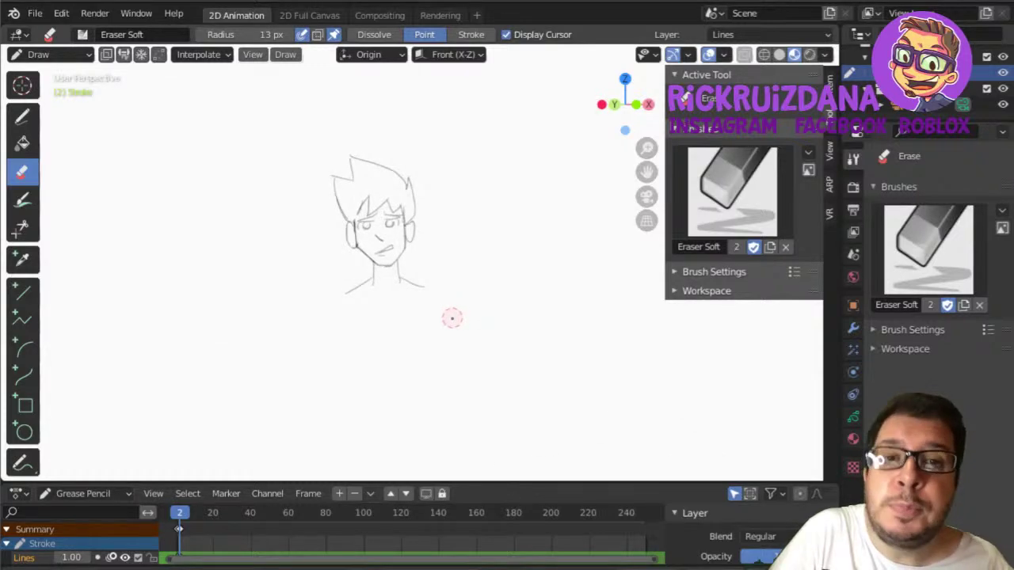
key(n)
key(n)
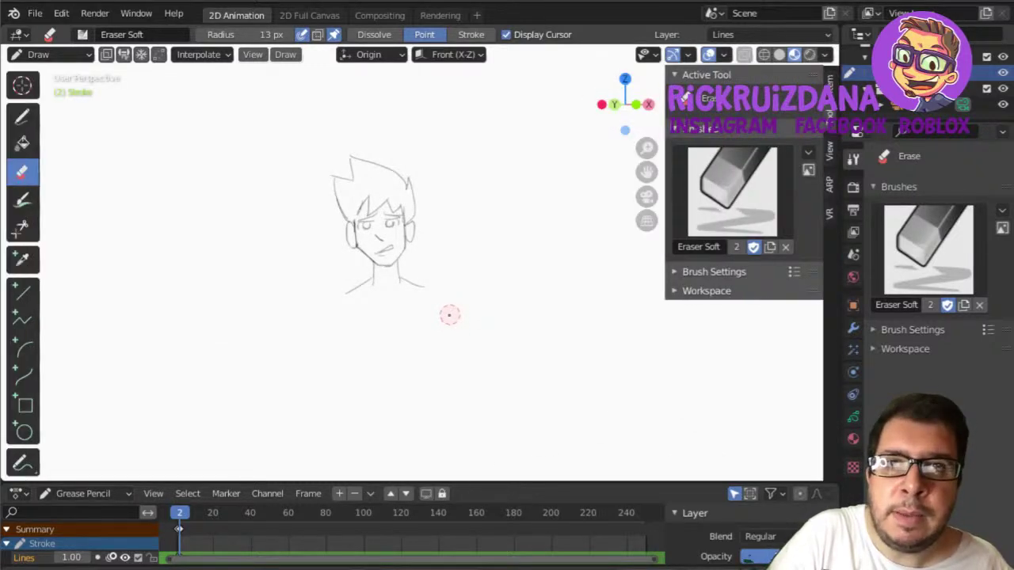
key(n)
key(t)
key(n)
key(t)
key(n)
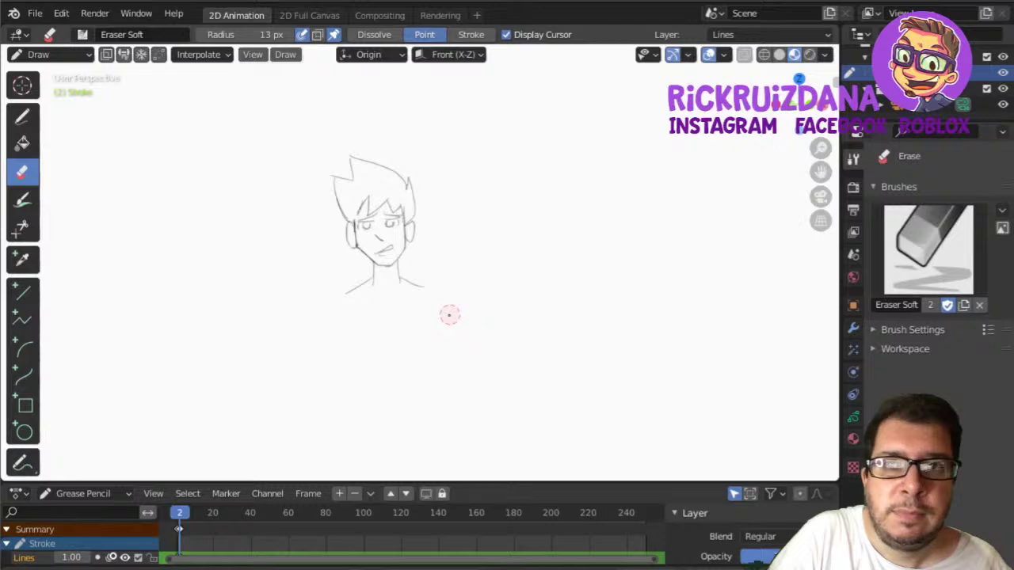
Switch to the camera view and back out, and inspect the drawing in 3D space from other angles.
click(820, 197)
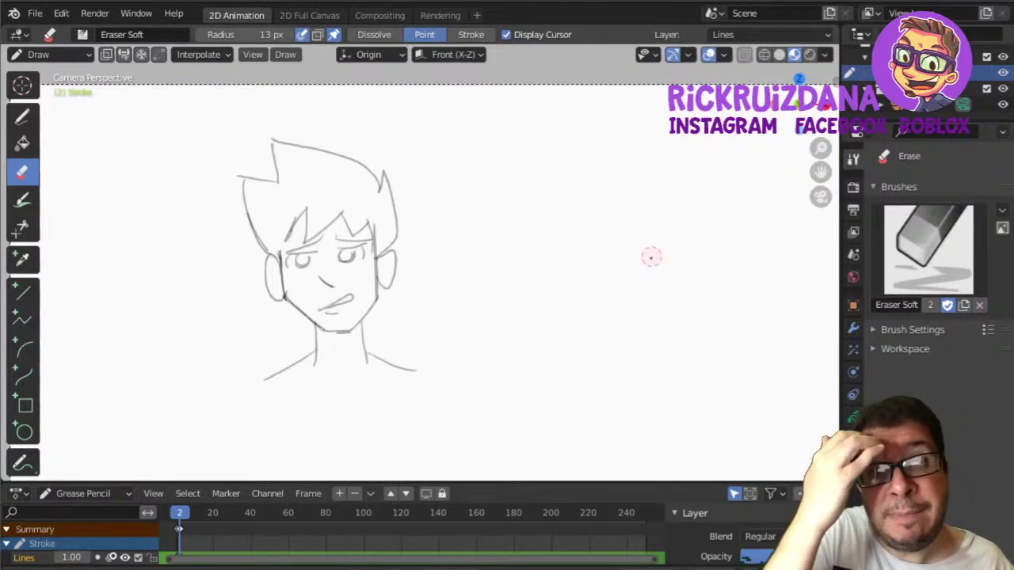
click(821, 196)
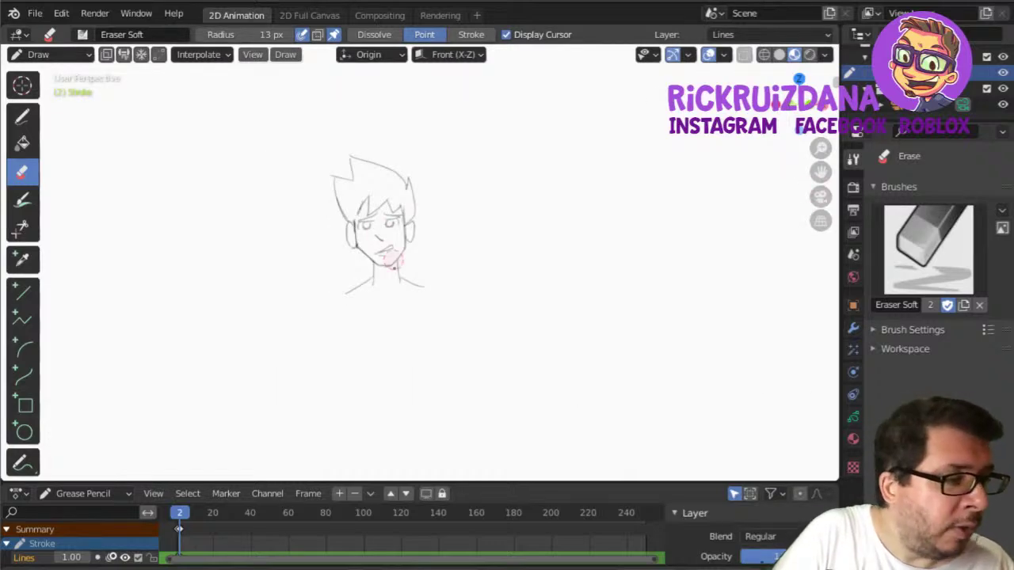
mouse_move(393, 259)
middle_down()
mouse_move(420, 273)
mouse_move(396, 278)
middle_up()
scroll(424, 220, up, 3)
mouse_move(424, 220)
middle_down()
mouse_move(464, 258)
mouse_move(430, 264)
mouse_move(457, 296)
mouse_move(516, 310)
mouse_move(396, 296)
middle_up()
mouse_move(464, 262)
middle_down()
mouse_move(480, 310)
mouse_move(388, 340)
mouse_move(363, 329)
middle_up()
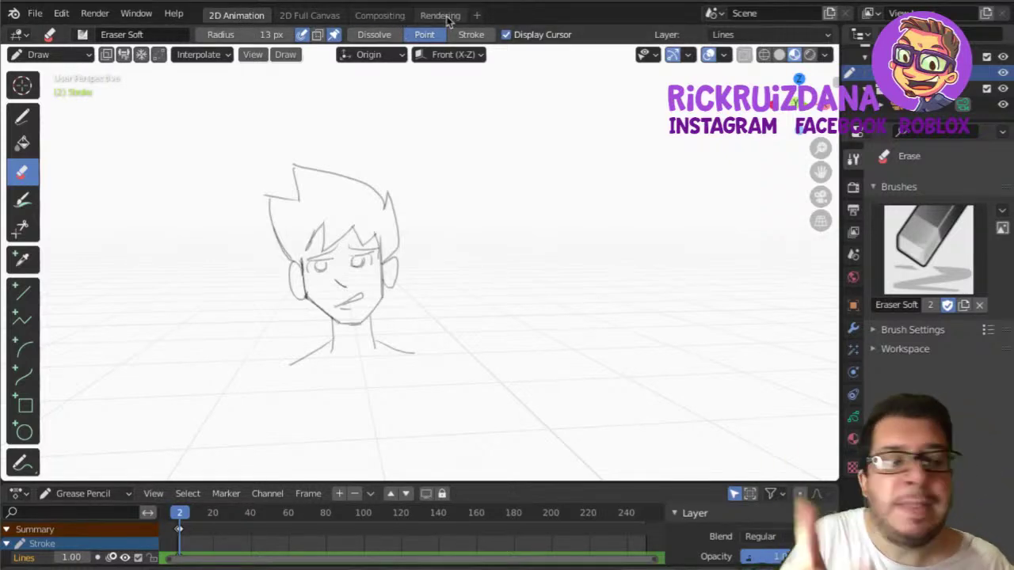
Look through the Compositing and 2D Full Canvas workspaces and return to the 2D Animation workspace.
click(385, 17)
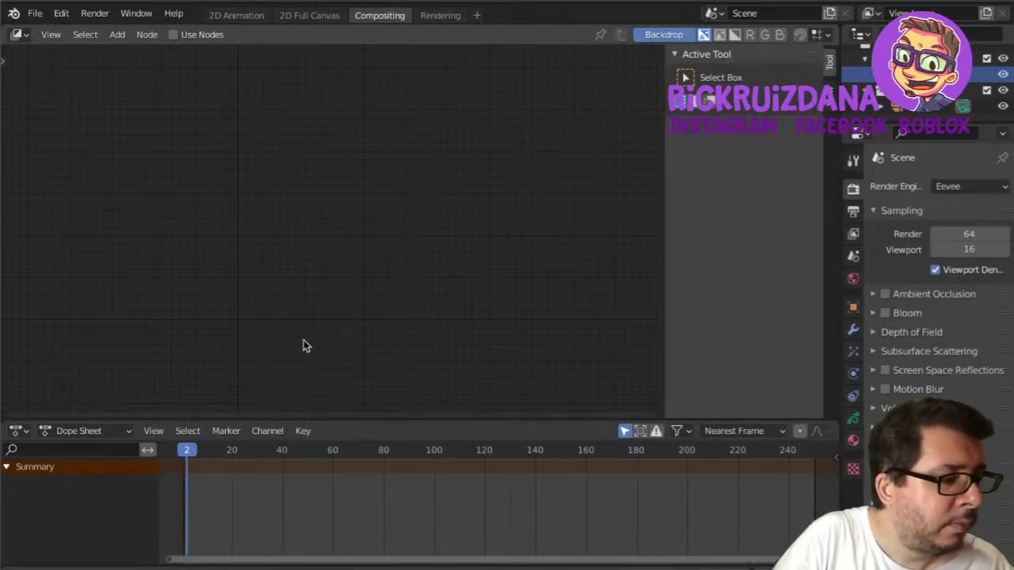
click(309, 15)
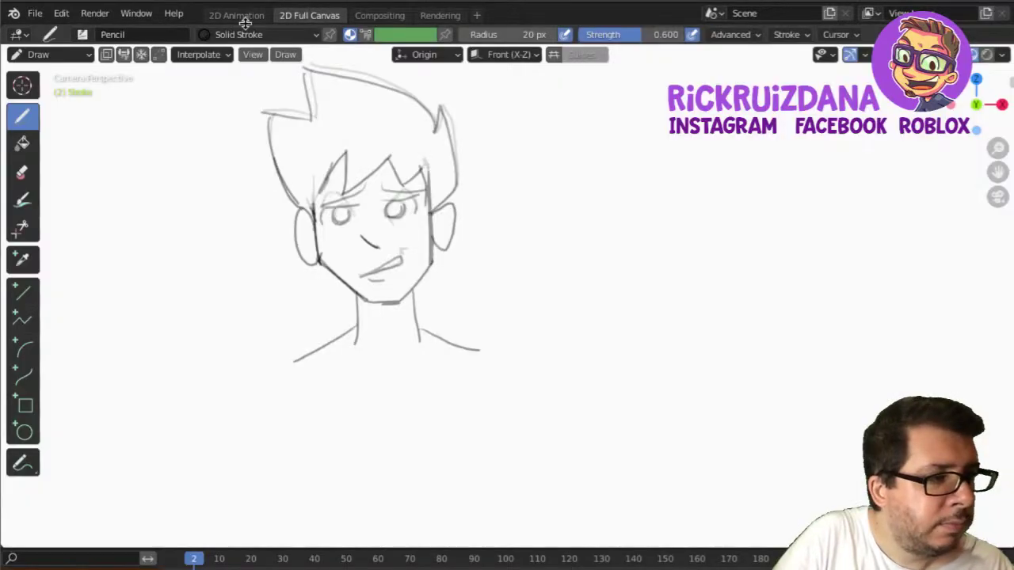
click(236, 15)
mouse_move(407, 201)
middle_down()
mouse_move(437, 249)
mouse_move(464, 179)
middle_up()
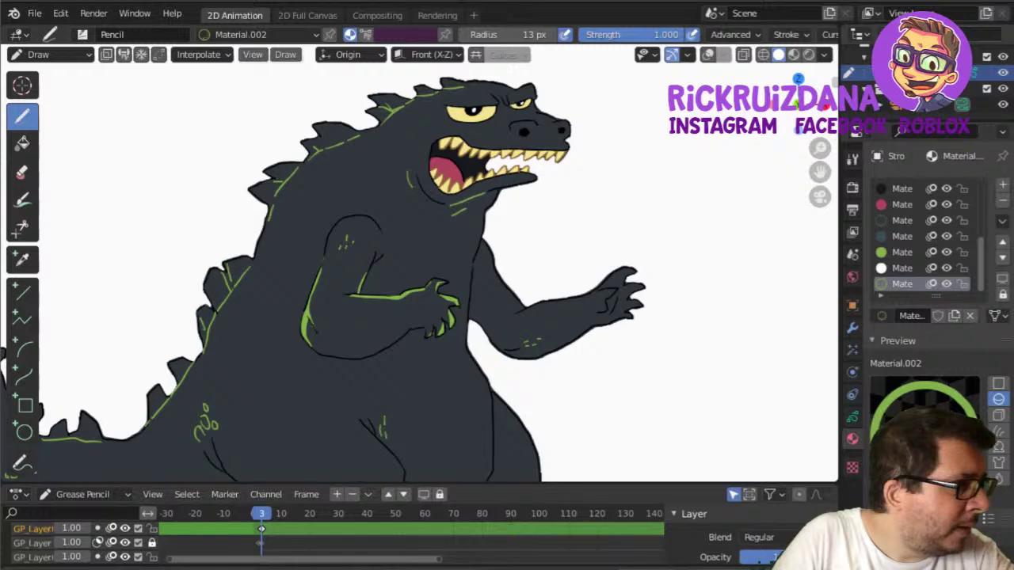
Set the viewport shading to Rendered for the Godzilla Grease Pencil drawing.
click(806, 55)
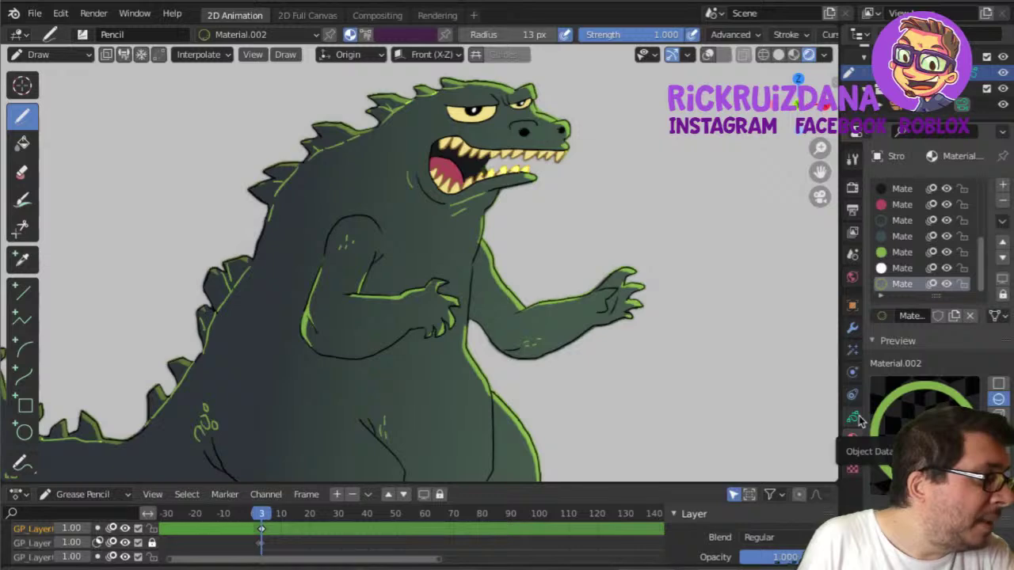
Set the X offset of the Godzilla stroke's Rim visual effect to 47 px.
click(852, 353)
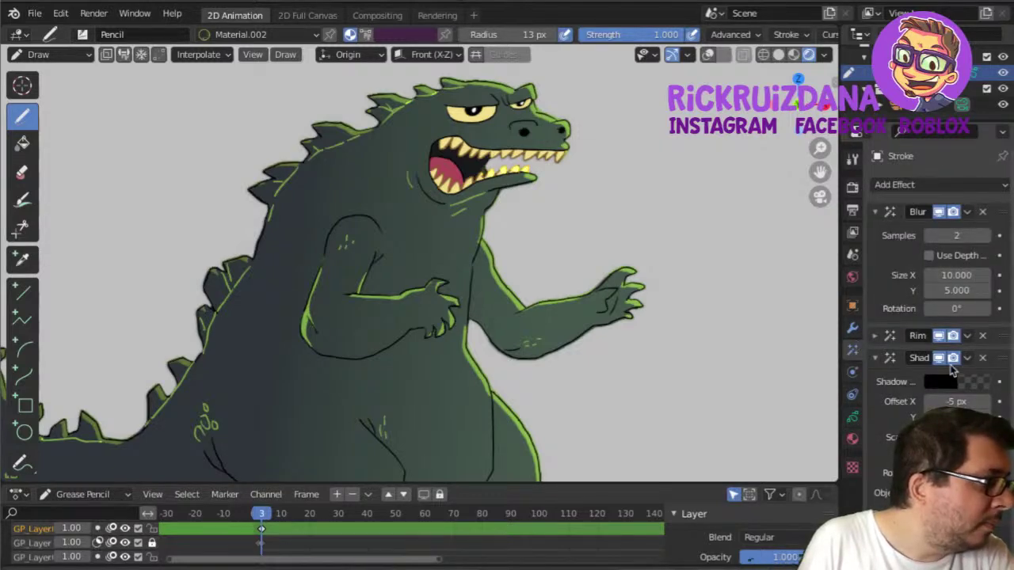
click(875, 335)
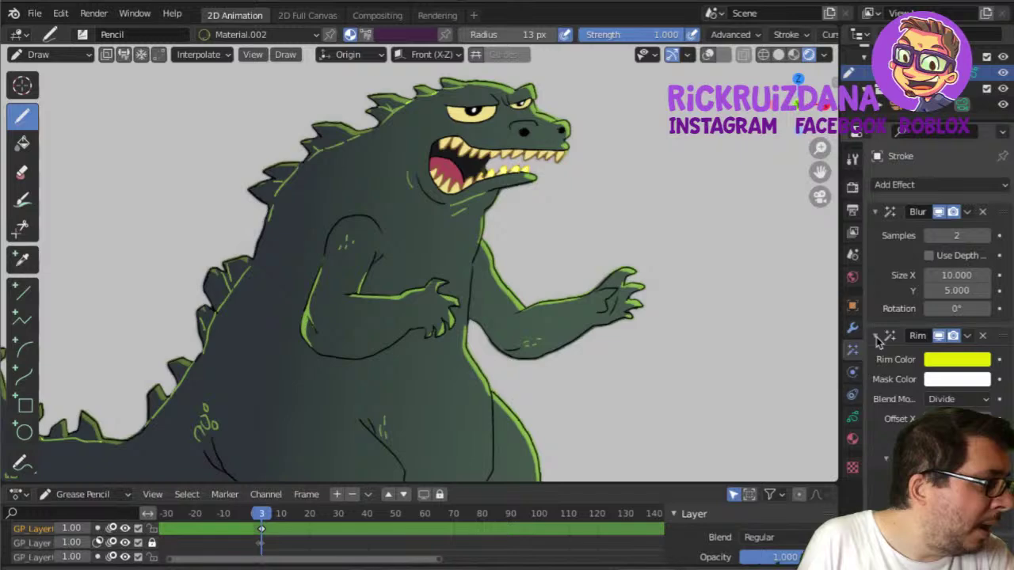
drag(954, 418, 941, 419)
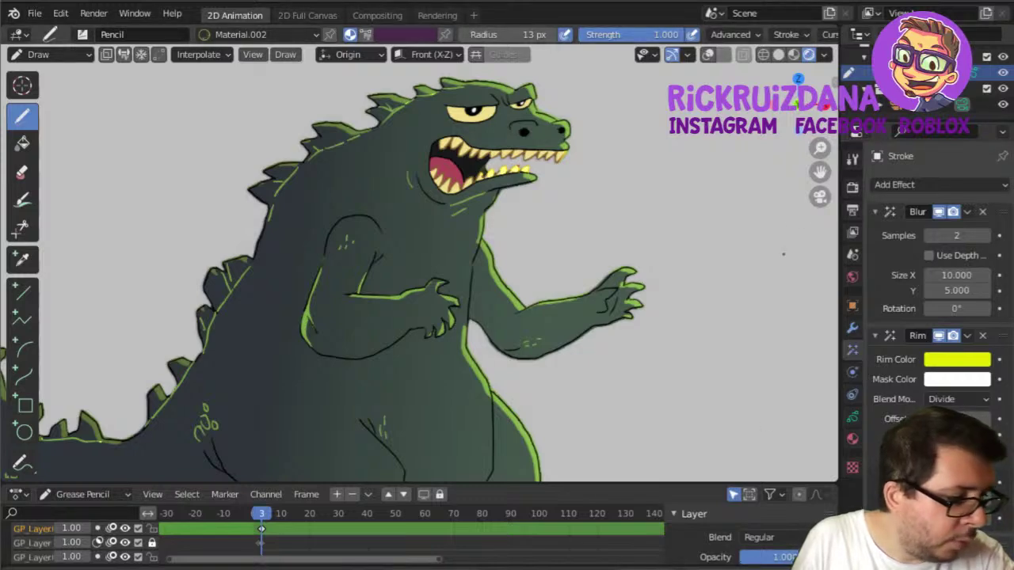
Step back through the two frames before frame 3 and return to frame 3 to compare the line sketch with the coloured drawing.
click(686, 200)
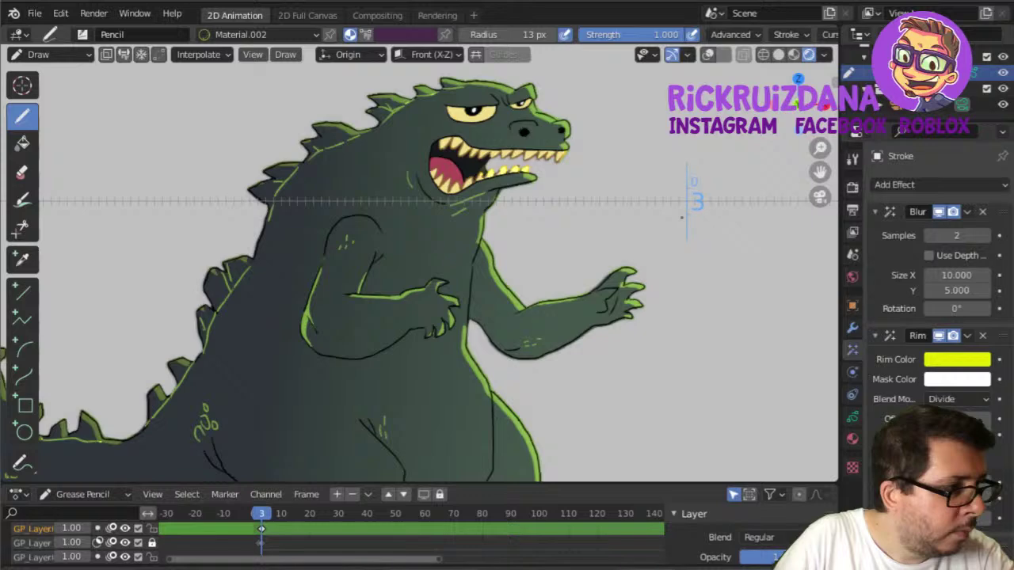
key(Left)
key(Left)
key(Right)
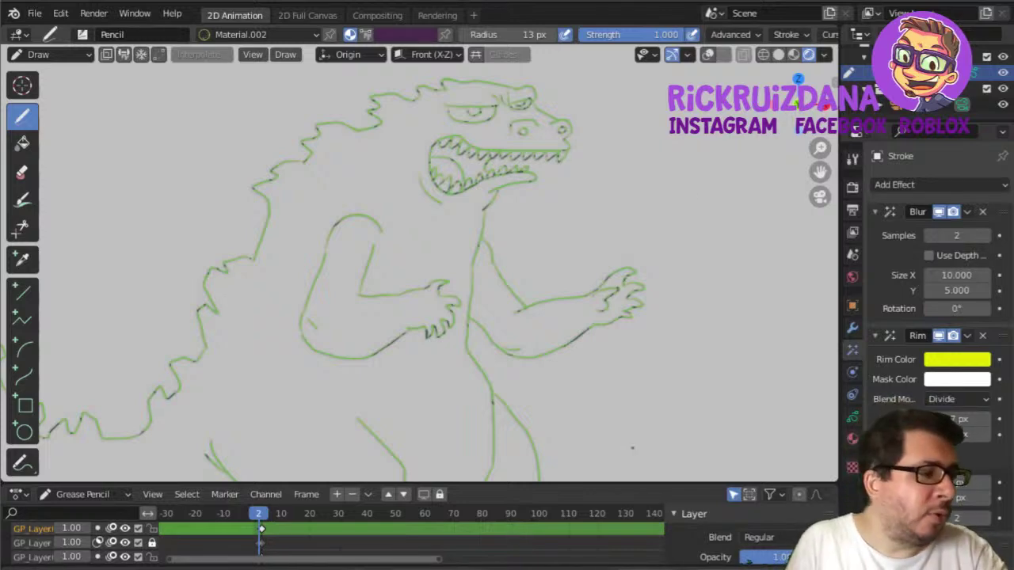
key(Right)
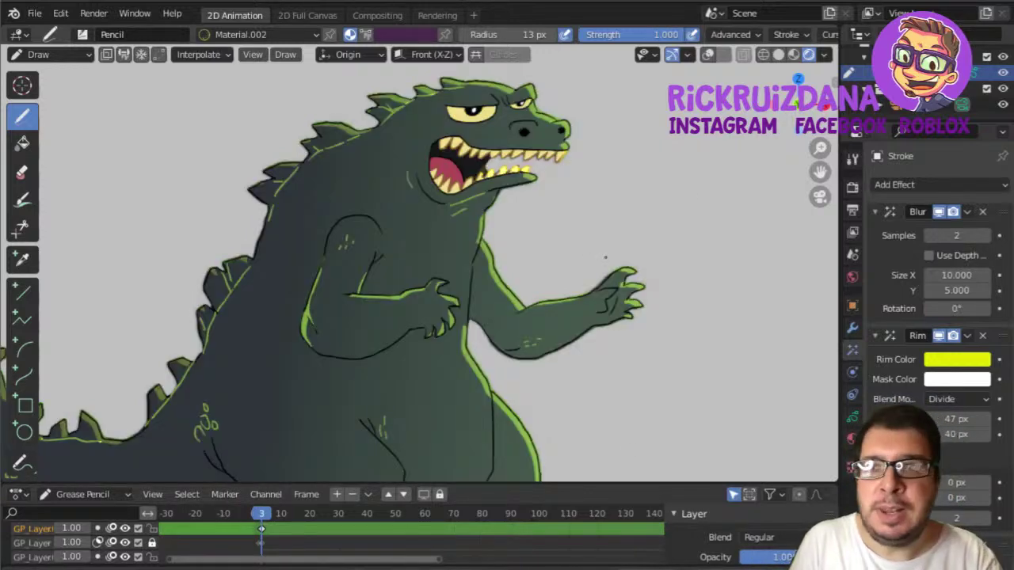